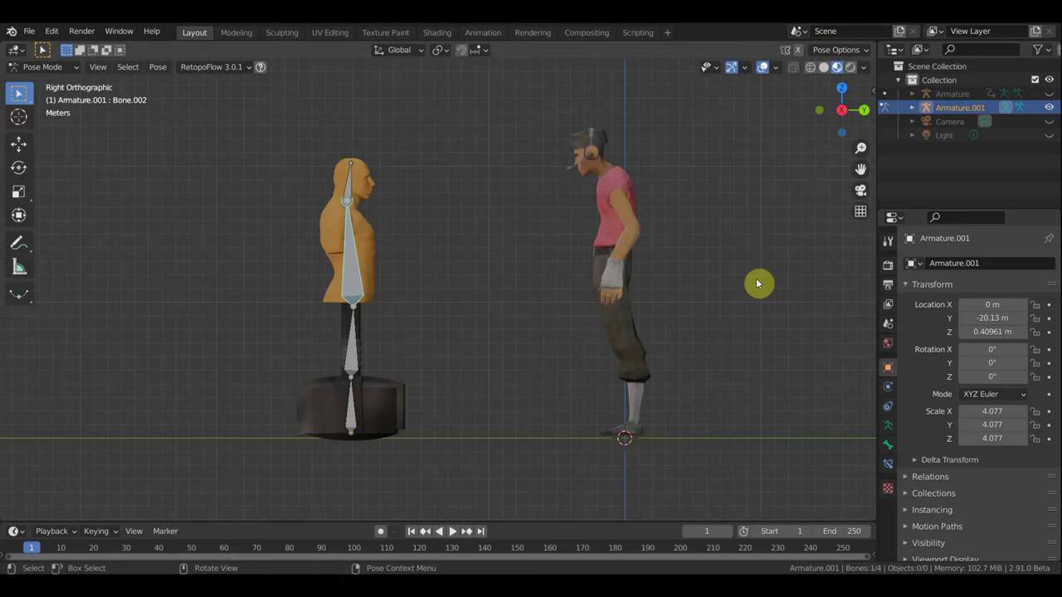
- Switch to Object Mode and delete the training dummy together with its Armature.001 rig
scroll(448, 477, down, 1)
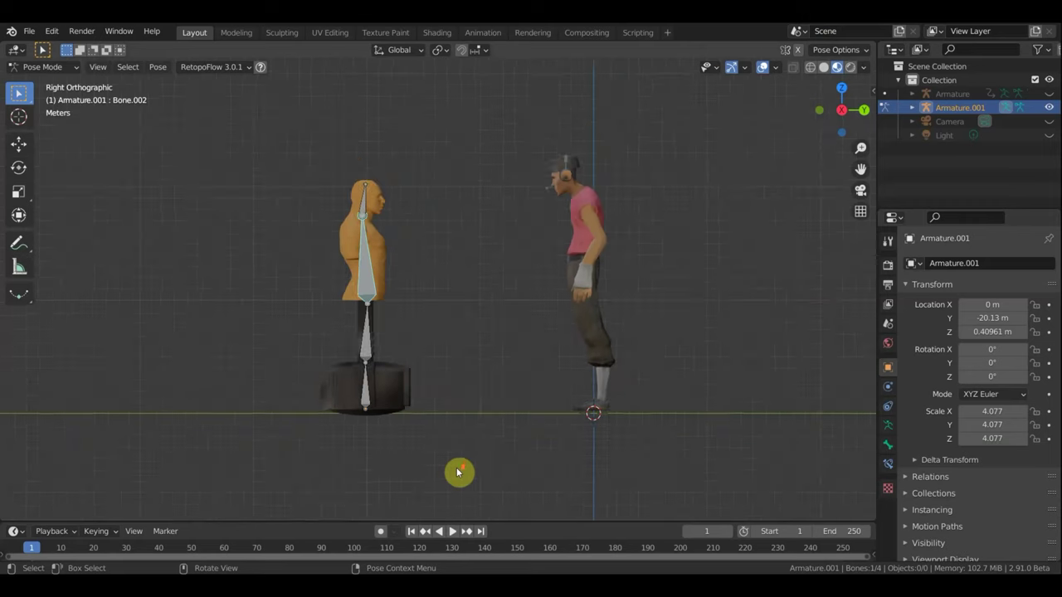
click(43, 66)
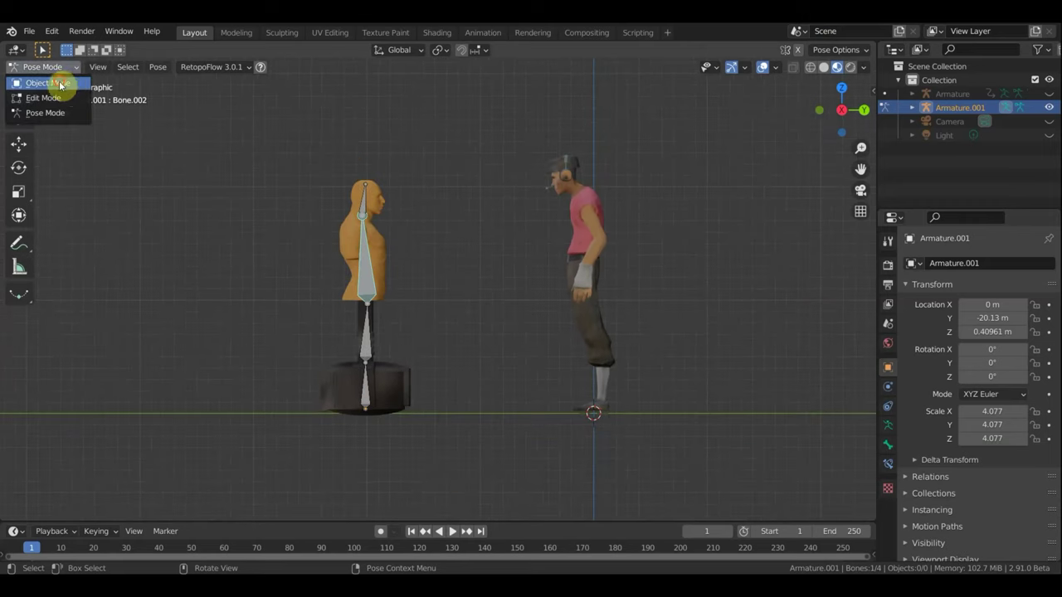
click(50, 78)
drag(463, 452, 240, 147)
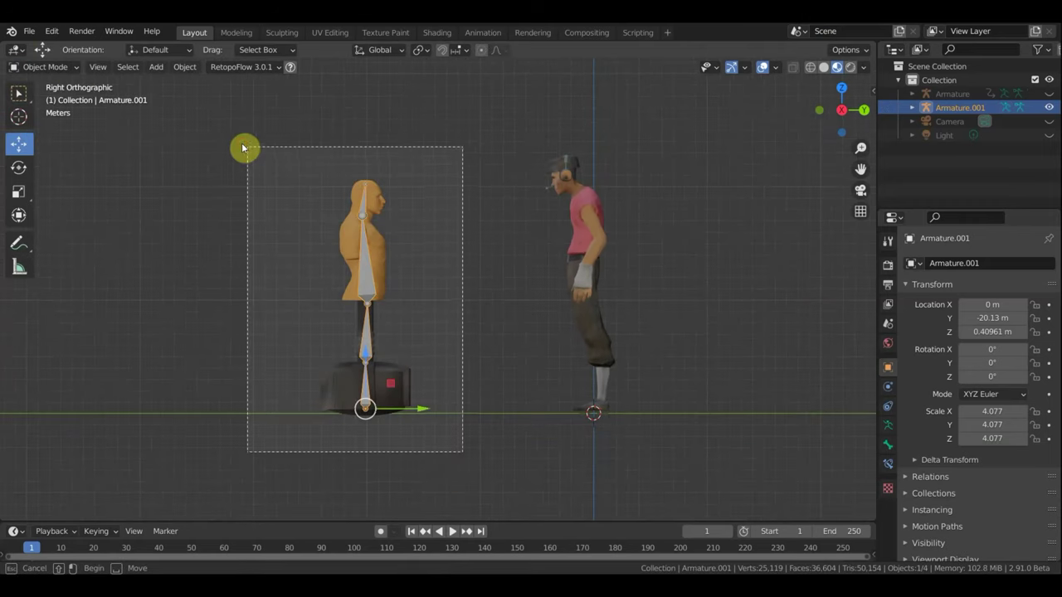
key(Delete)
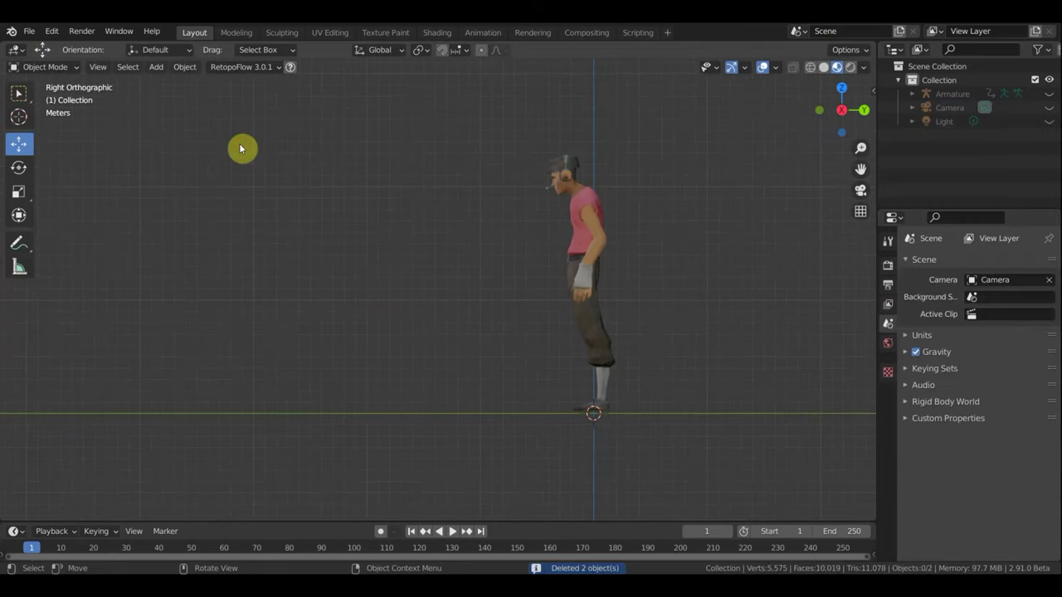
- Cancel a Wavefront OBJ export browsed to the Desktop and reopen the File menu for importing
click(26, 31)
mouse_move(51, 231)
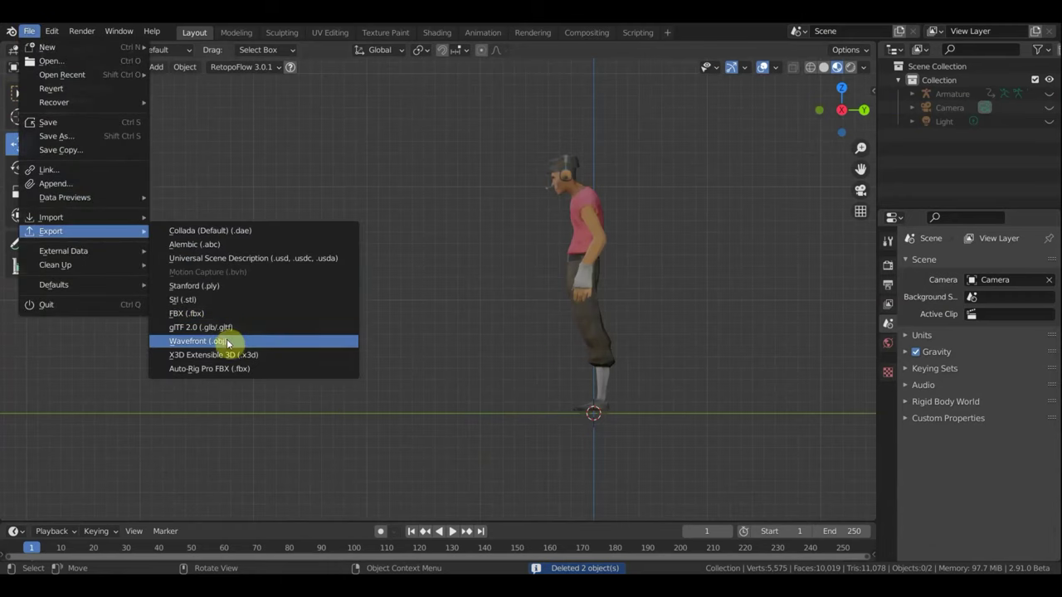
click(225, 342)
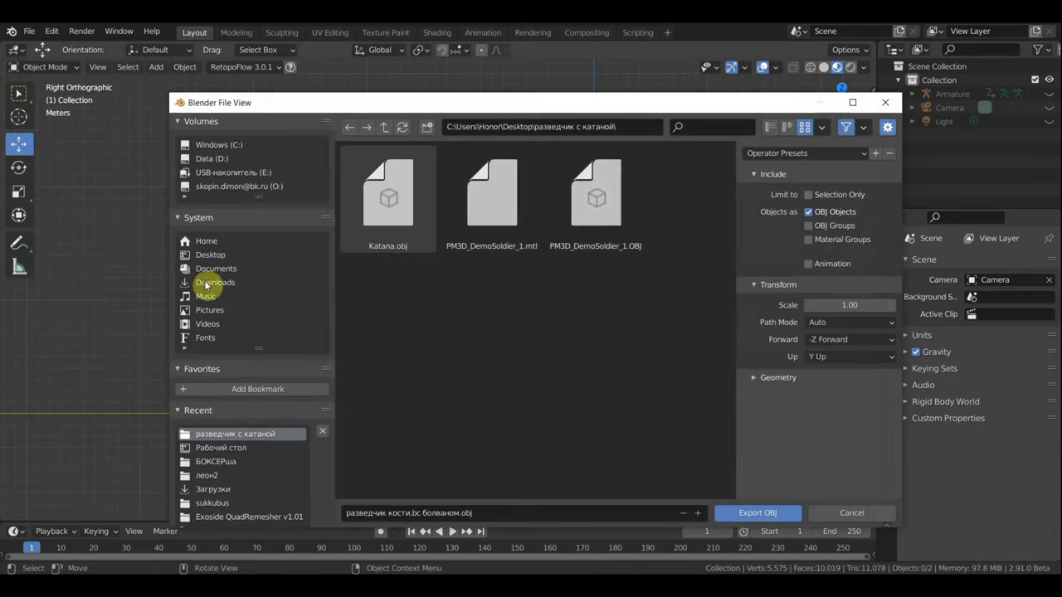
click(207, 241)
click(211, 255)
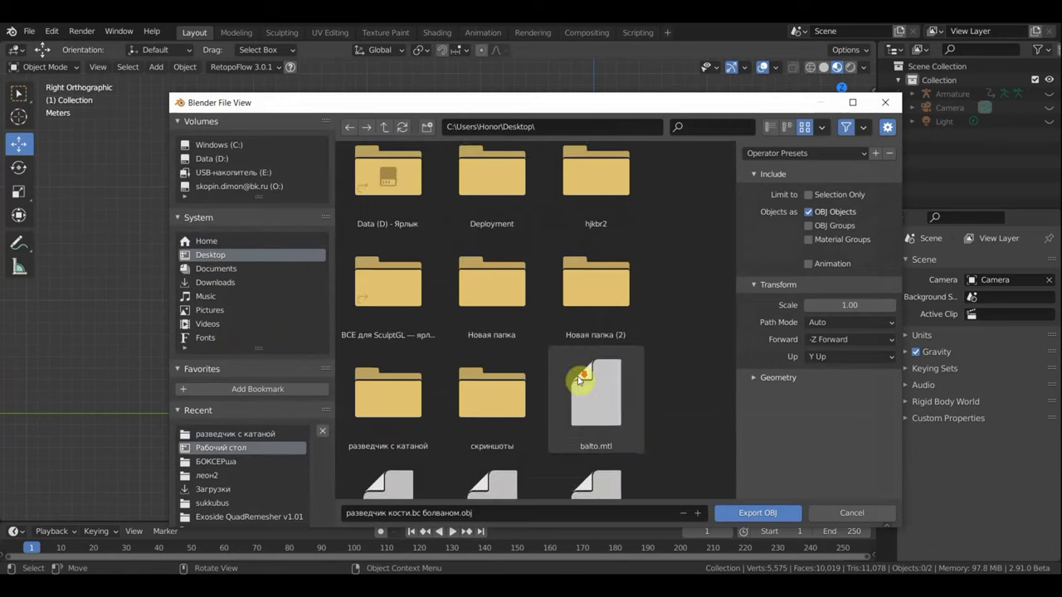
scroll(581, 373, down, 3)
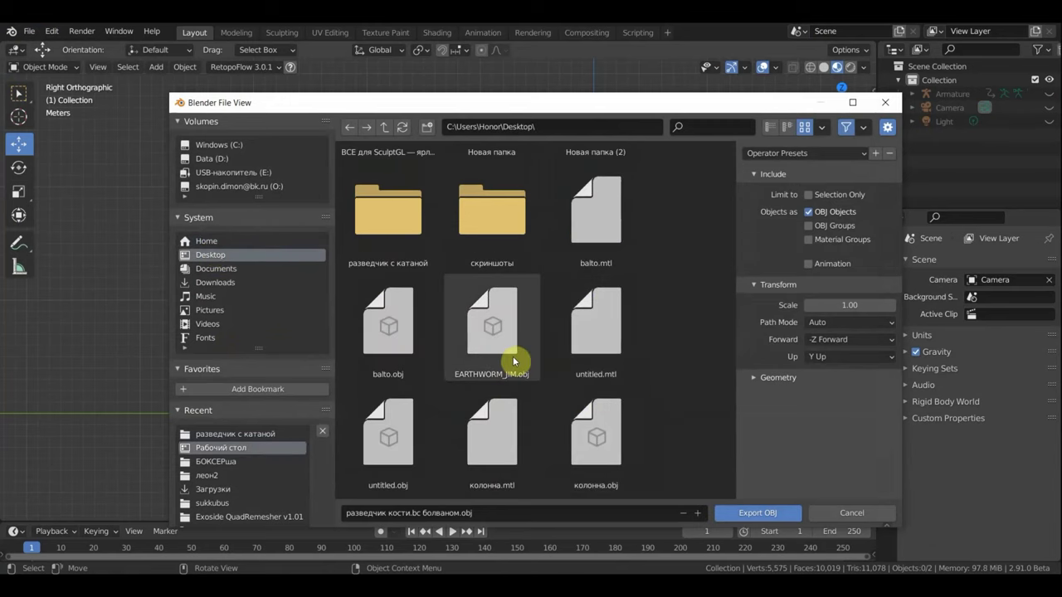
click(622, 444)
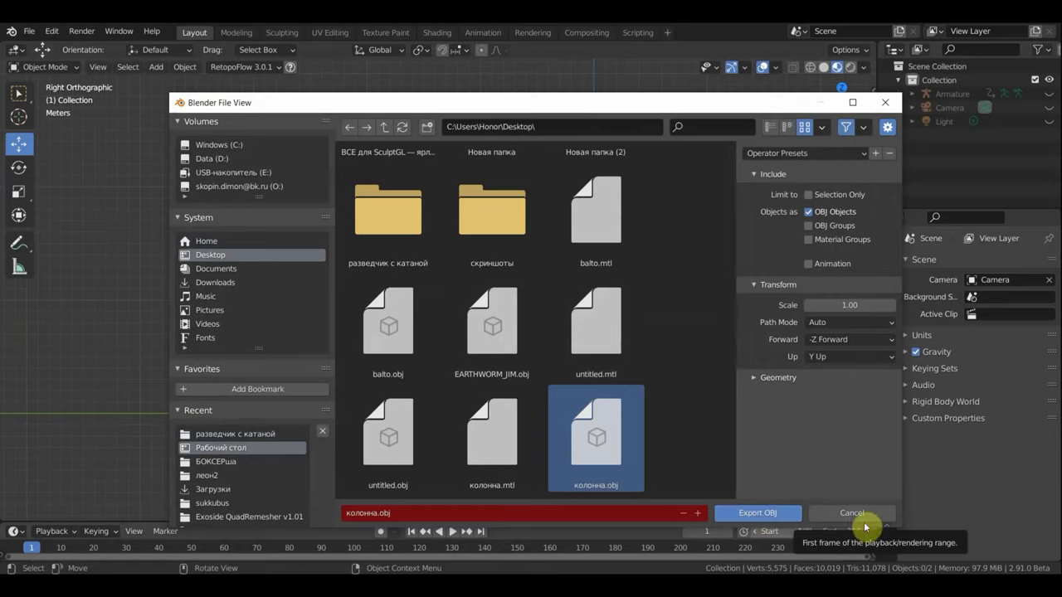
click(863, 519)
click(29, 30)
mouse_move(51, 217)
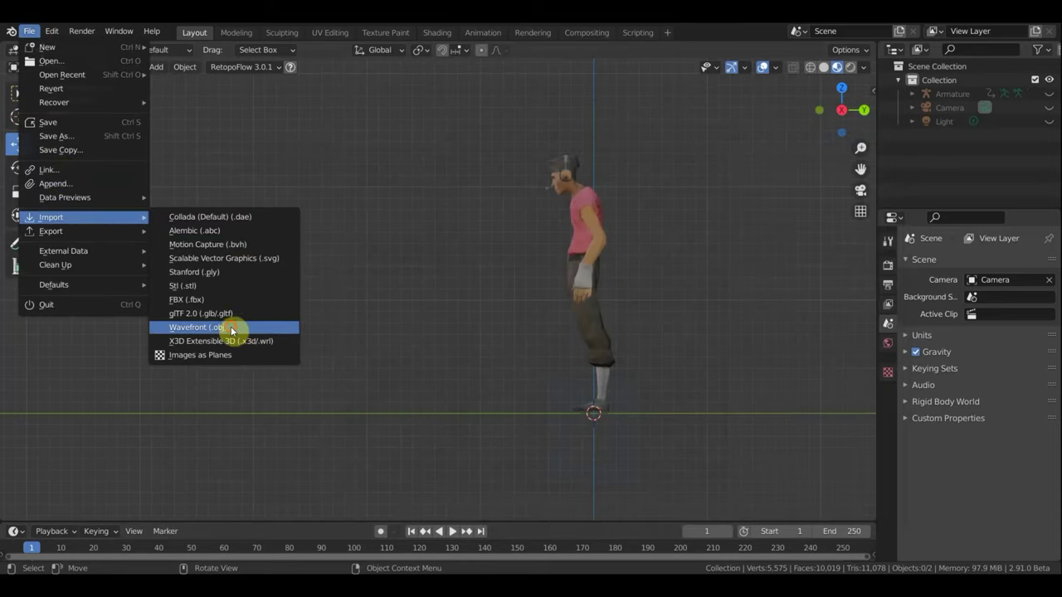
- Import Desktop/колонна.obj as a Wavefront OBJ and move the column to the character's left
click(239, 326)
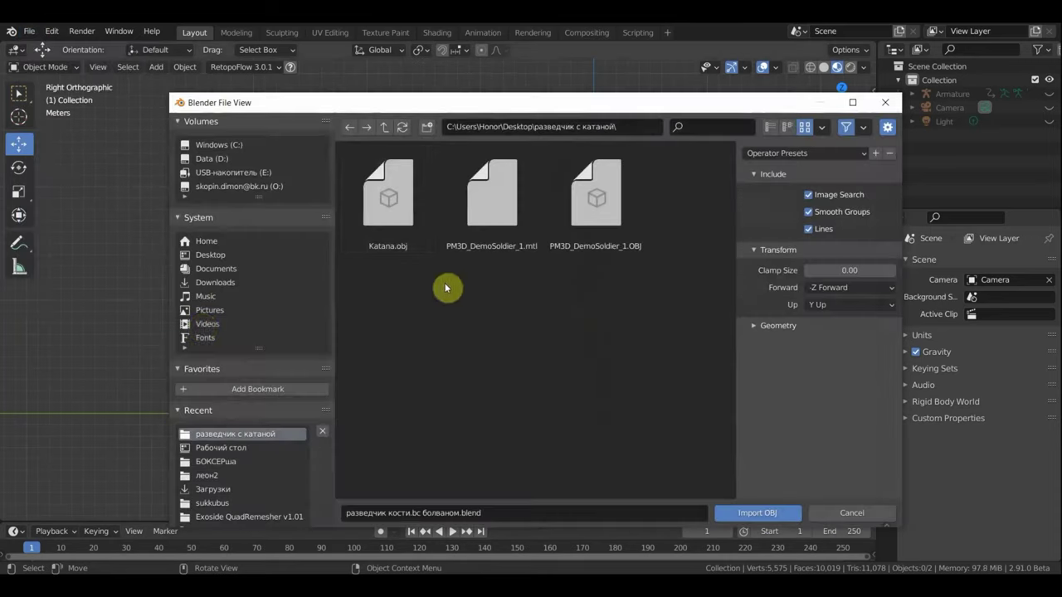
click(220, 256)
scroll(576, 386, down, 2)
click(624, 463)
click(736, 503)
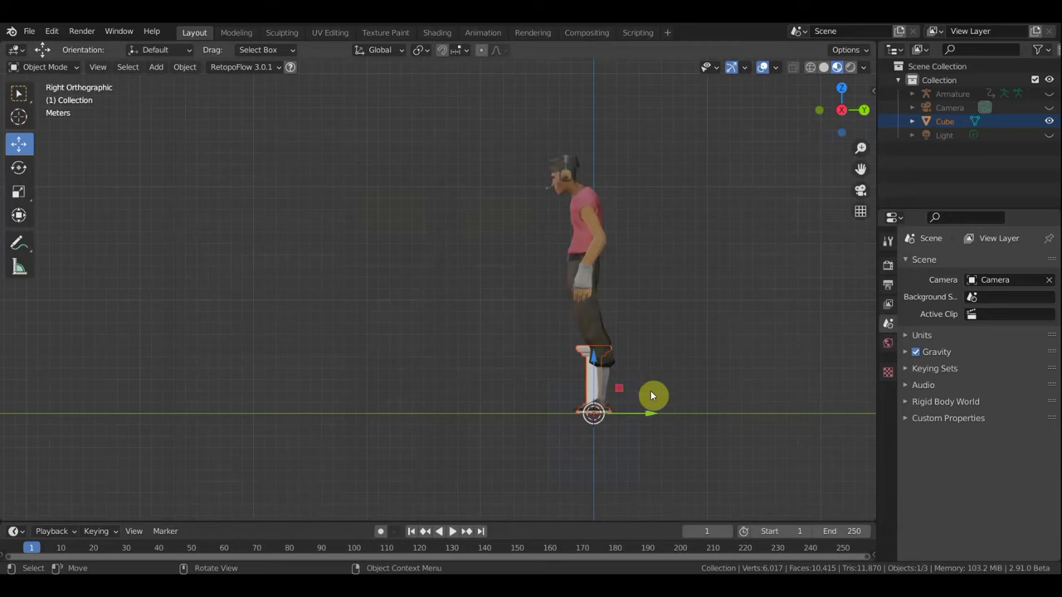
drag(654, 416, 397, 410)
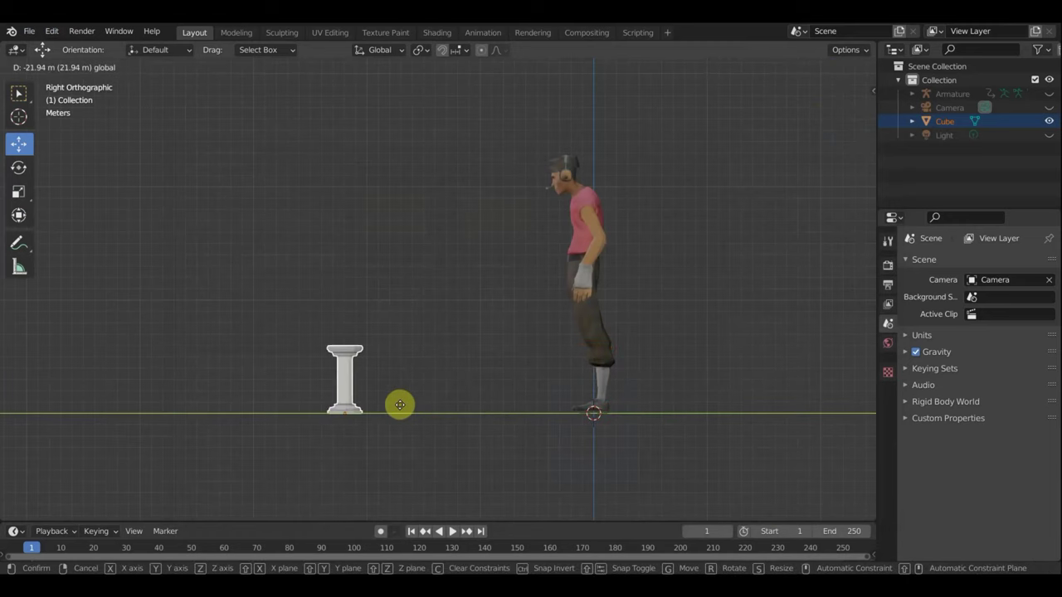
drag(706, 455, 499, 130)
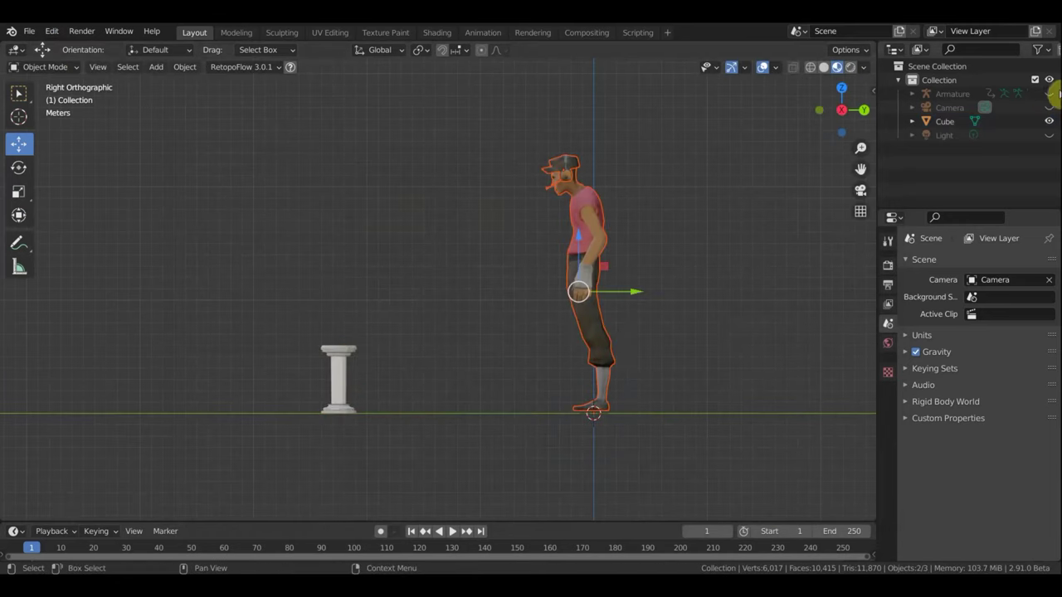
- Unhide the Armature and scale the character with its rig down to about 0.66
click(1050, 96)
mouse_move(728, 472)
mouse_down()
mouse_move(476, 90)
mouse_move(497, 138)
mouse_up()
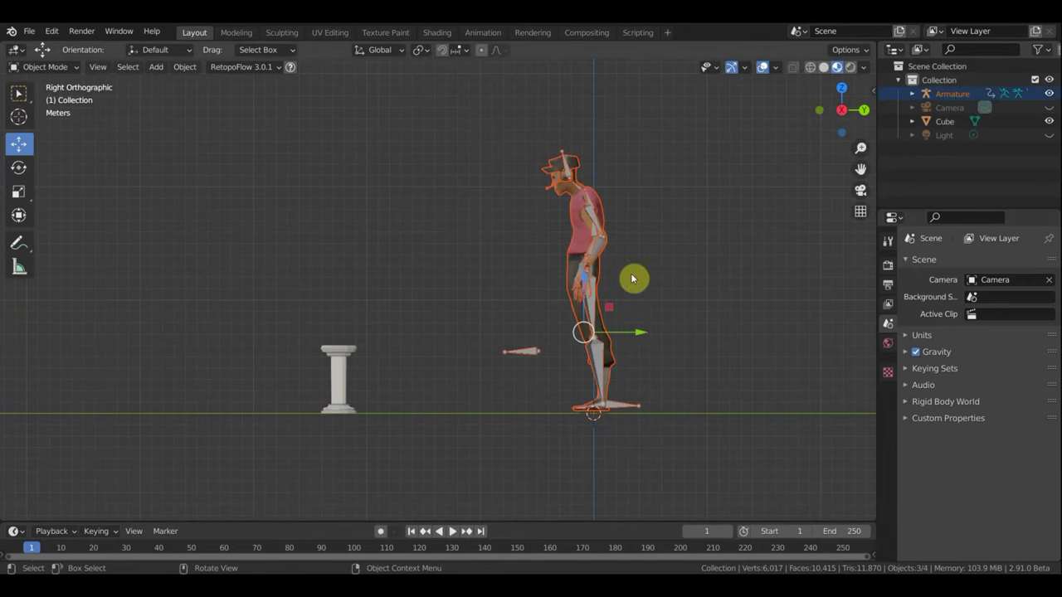
key(s)
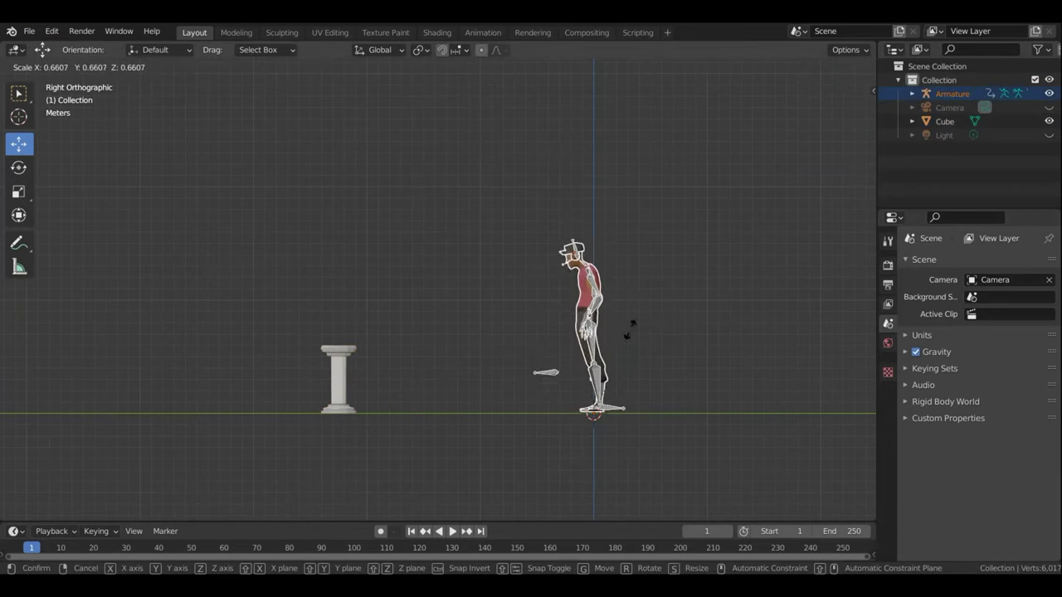
click(594, 360)
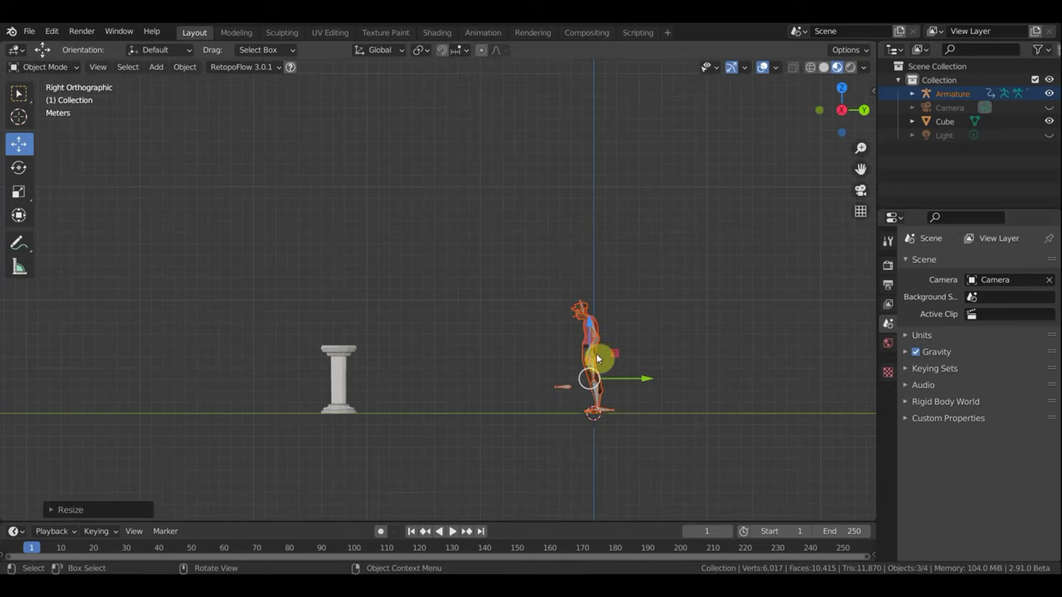
- Move the column beside the character at Y −5.3152 m, then select it with the armature
click(369, 397)
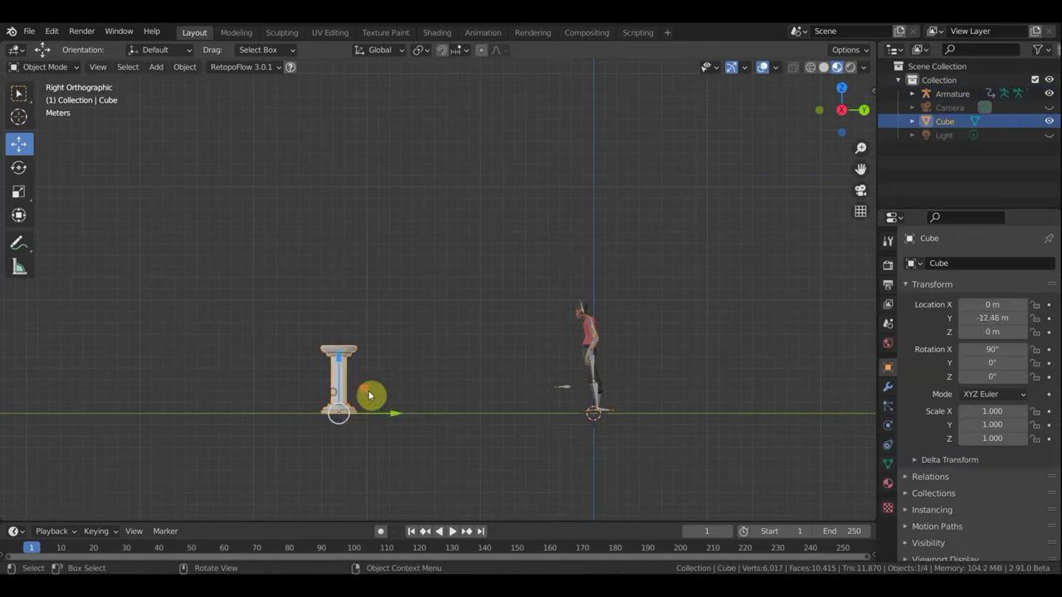
key(g)
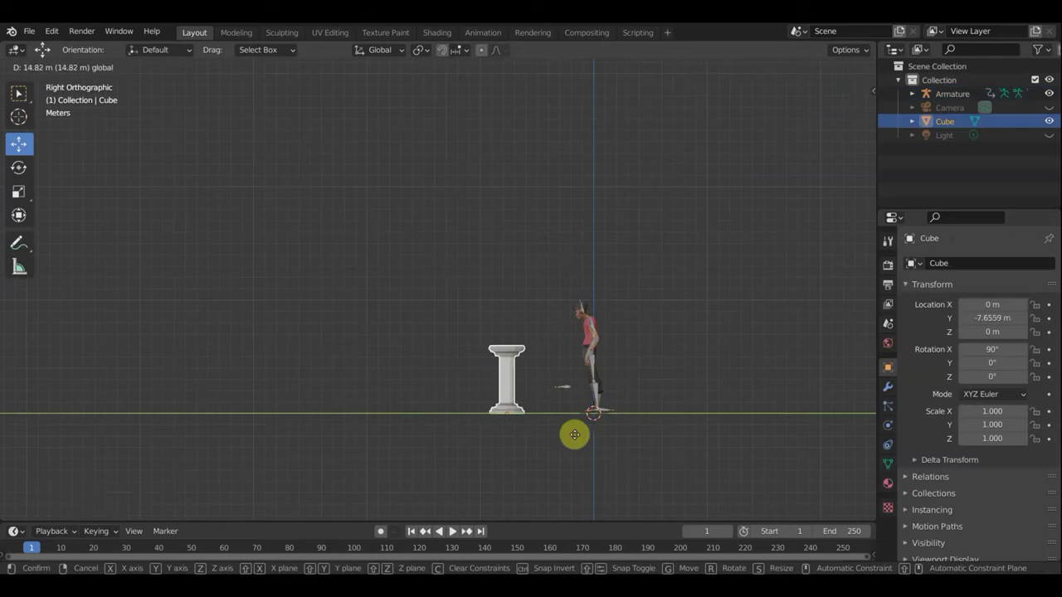
drag(588, 440, 591, 441)
click(591, 441)
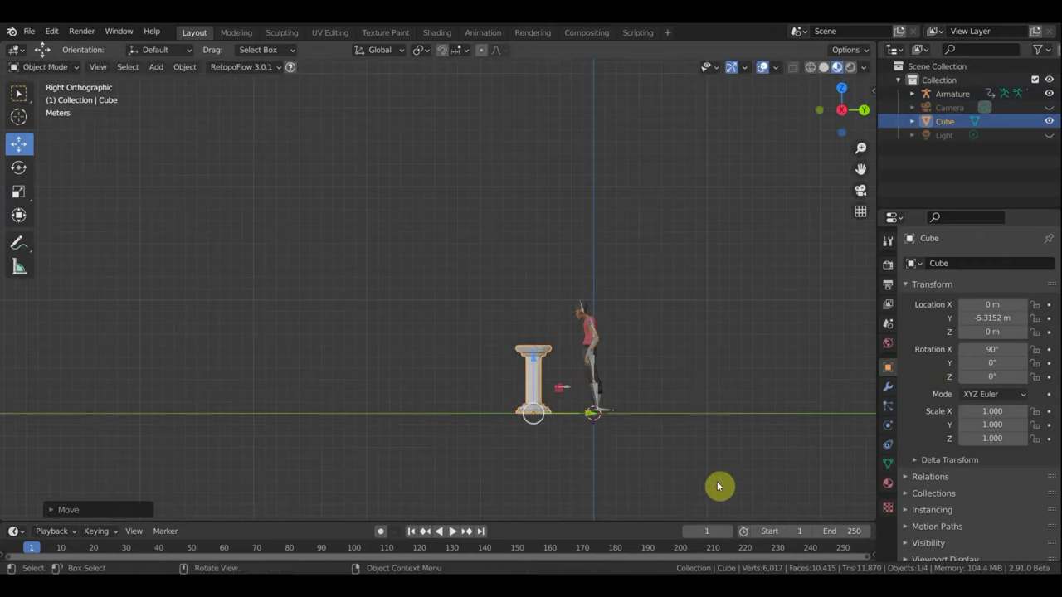
drag(704, 471, 430, 233)
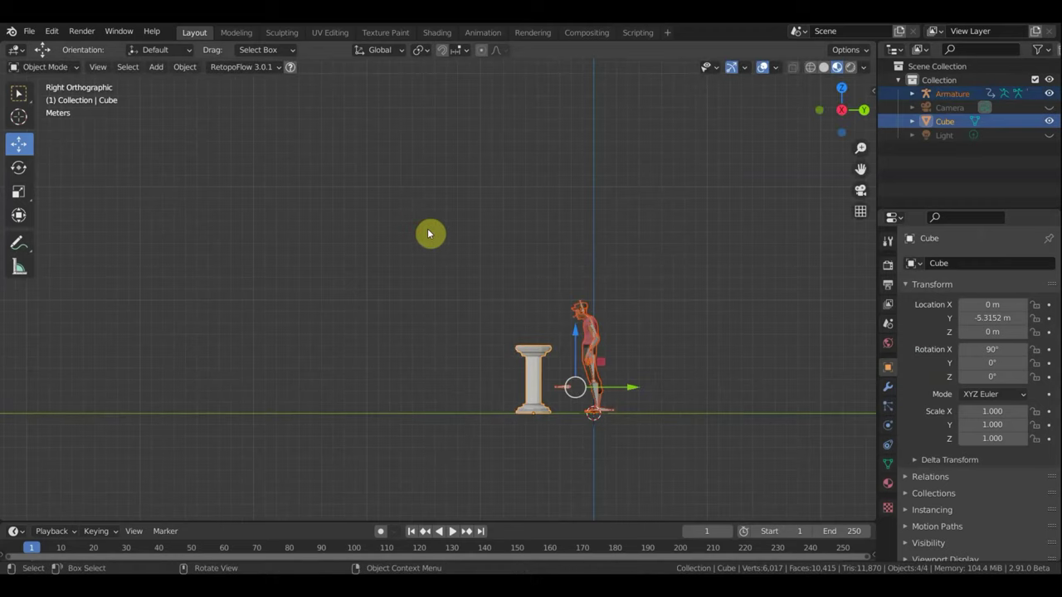
- From top view, rotate the armature and column about 182° around Z
key(KP_7)
scroll(444, 237, down, 2)
scroll(462, 245, down, 2)
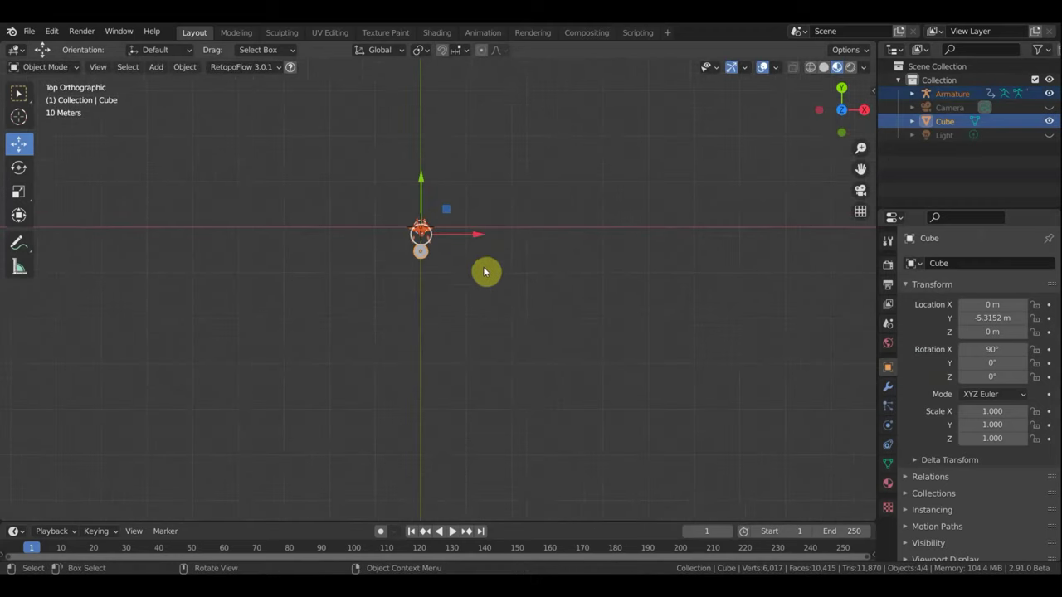
key(r)
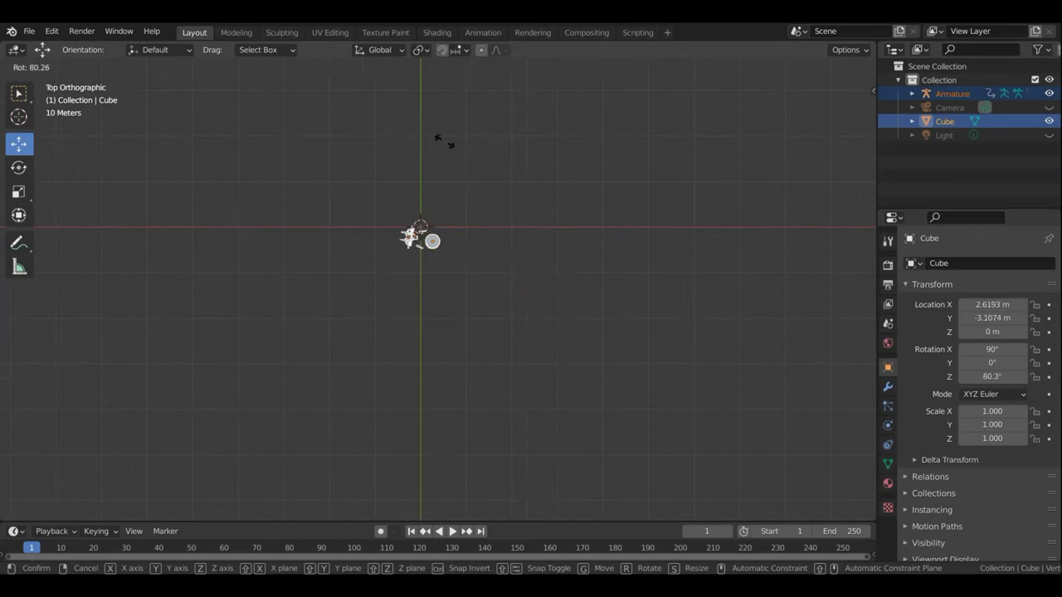
click(351, 215)
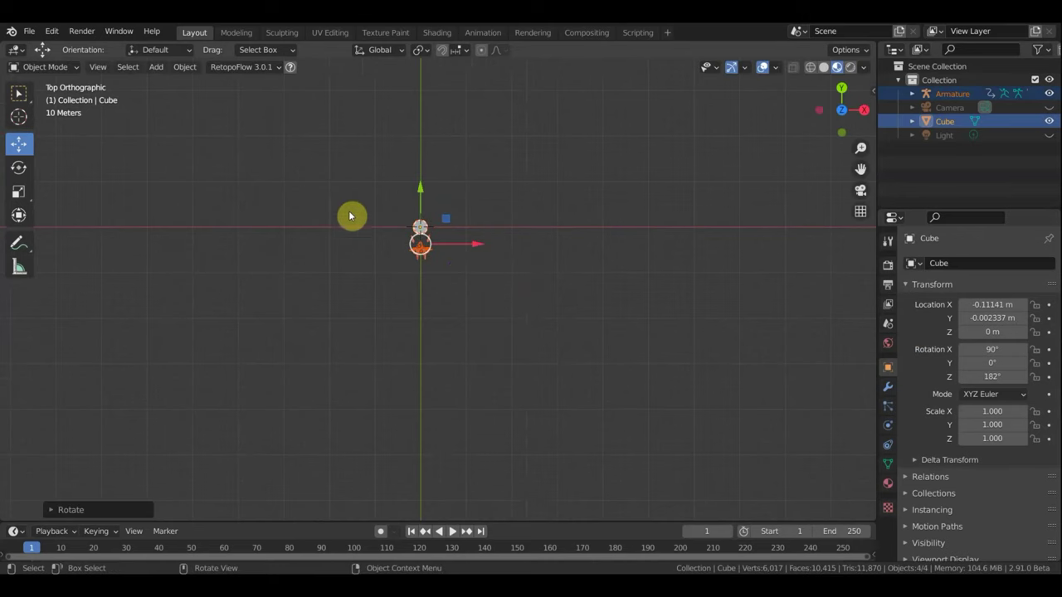
- Orbit and zoom back to a side view framing the character and column
middle_drag(457, 274, 597, 351)
scroll(597, 351, up, 6)
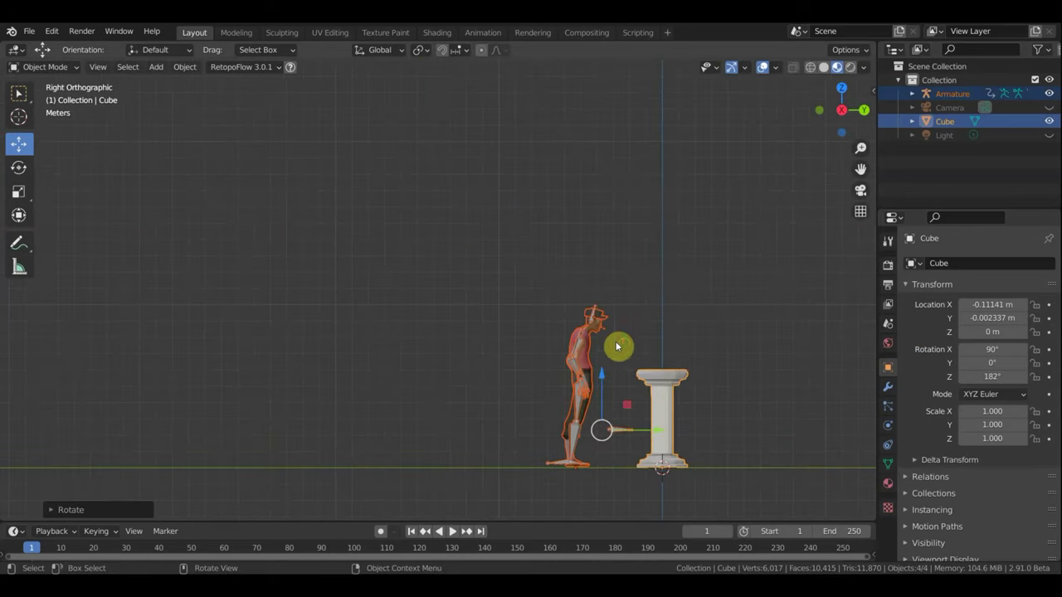
shift+middle_drag(600, 291, 473, 217)
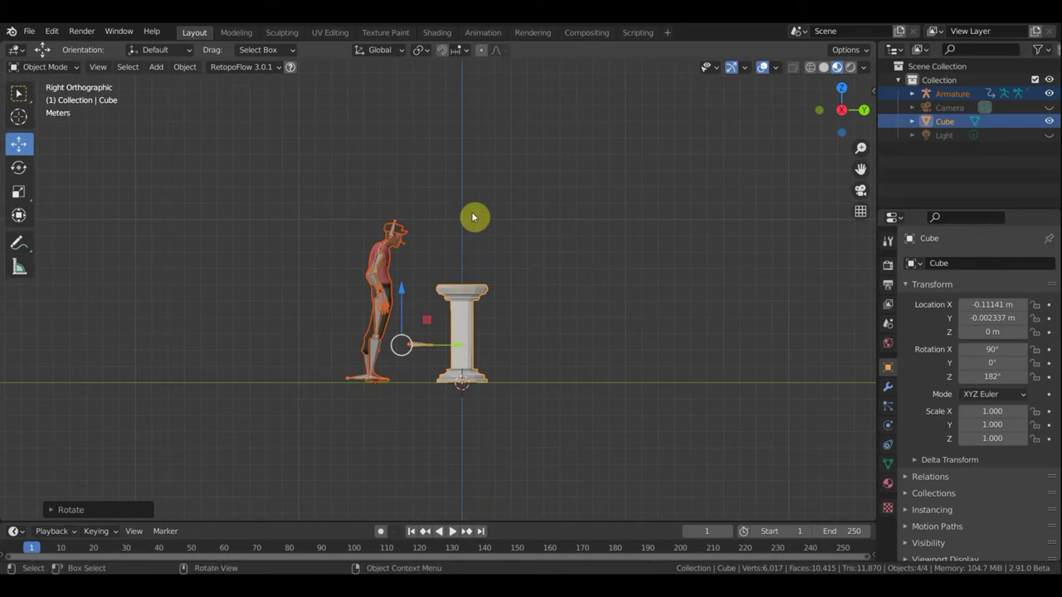
scroll(471, 229, up, 1)
scroll(456, 245, up, 2)
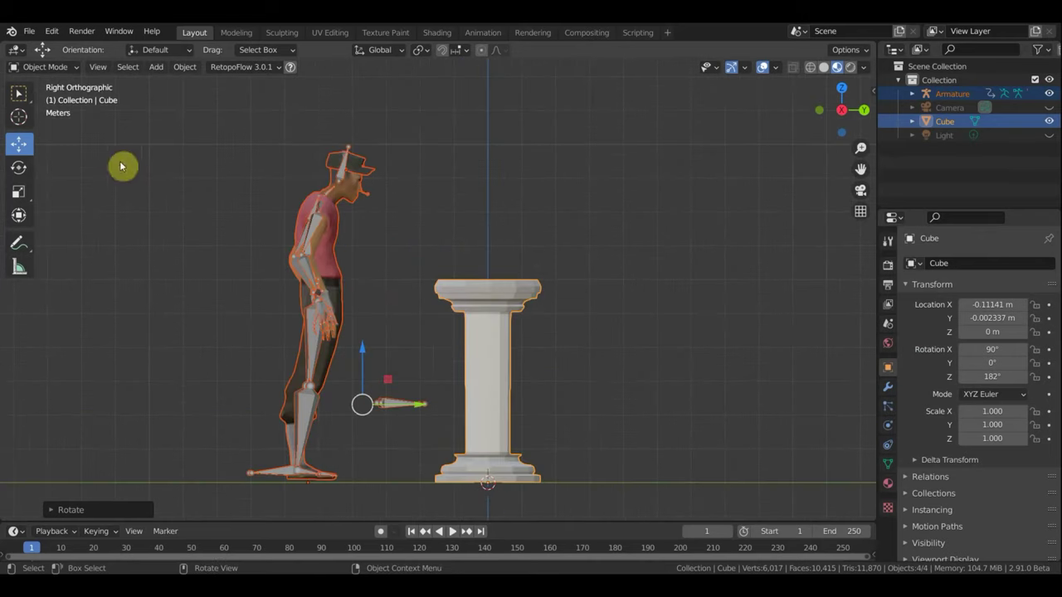
scroll(246, 225, down, 1)
scroll(299, 249, down, 1)
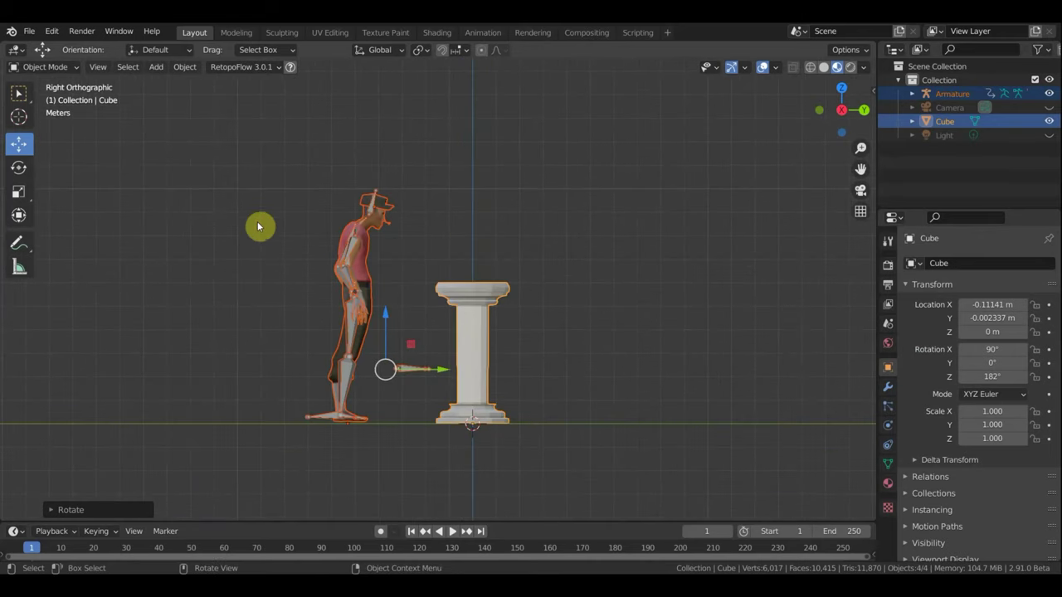
click(45, 68)
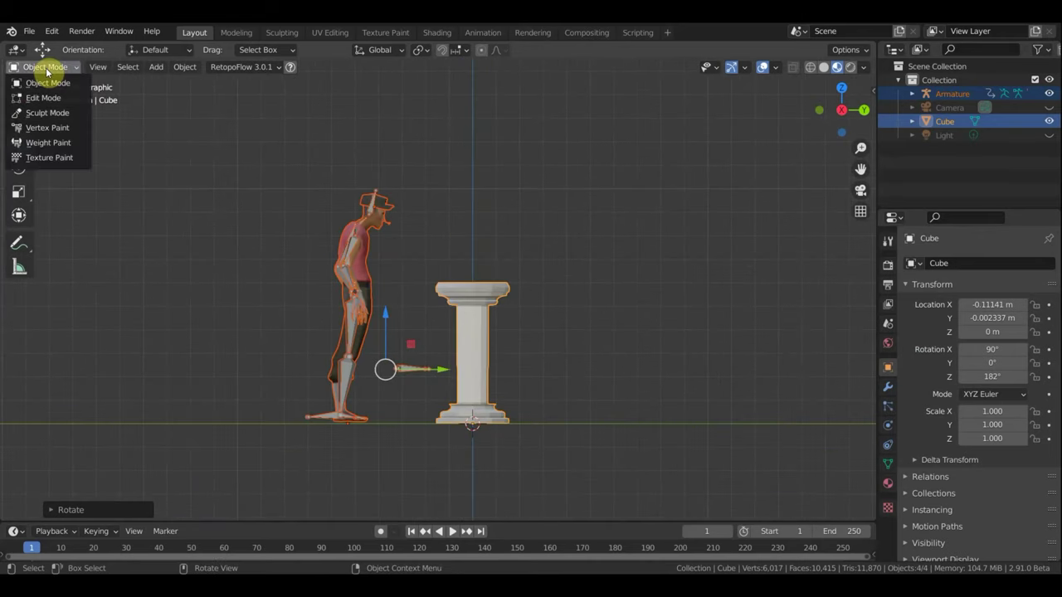
- Add a UV Sphere, slide it toward the character, scale it to 1.26 and raise it to Z 1.1993 m
click(157, 66)
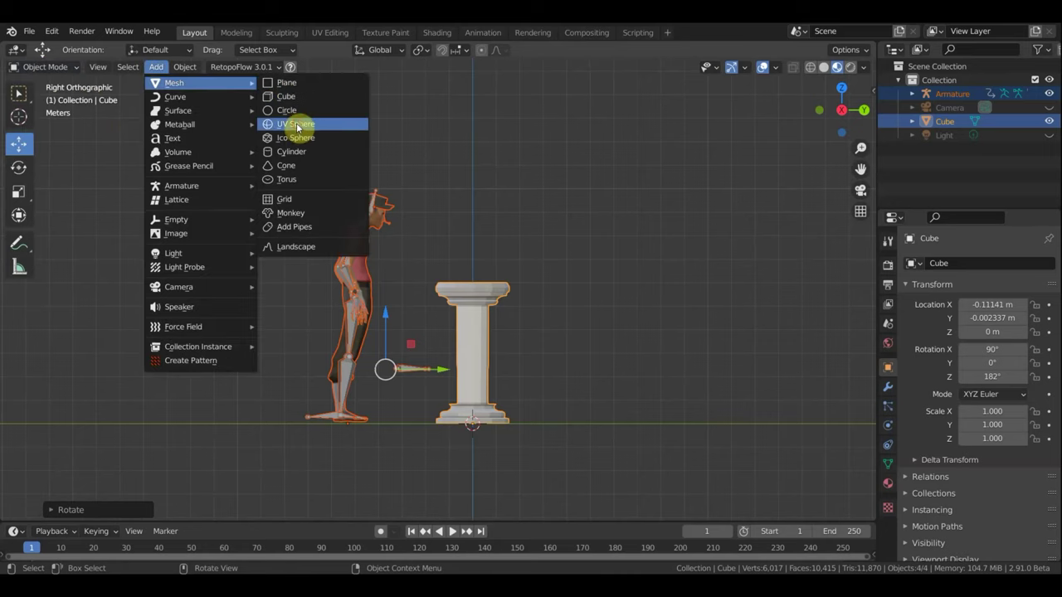
click(298, 124)
mouse_move(503, 424)
mouse_down()
mouse_move(413, 370)
mouse_move(400, 345)
mouse_up()
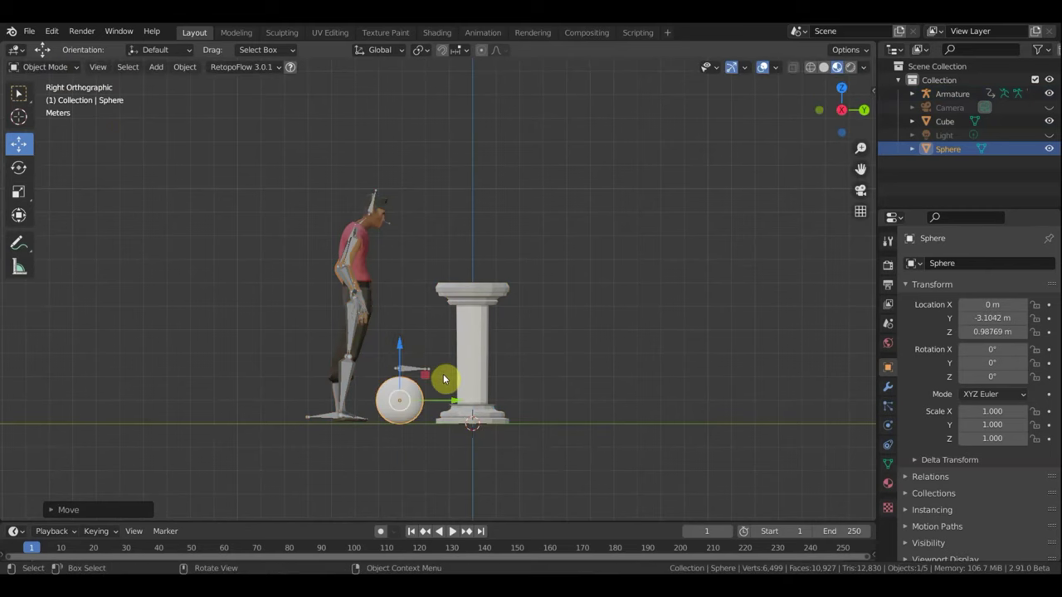
key(s)
click(508, 442)
drag(403, 343, 427, 336)
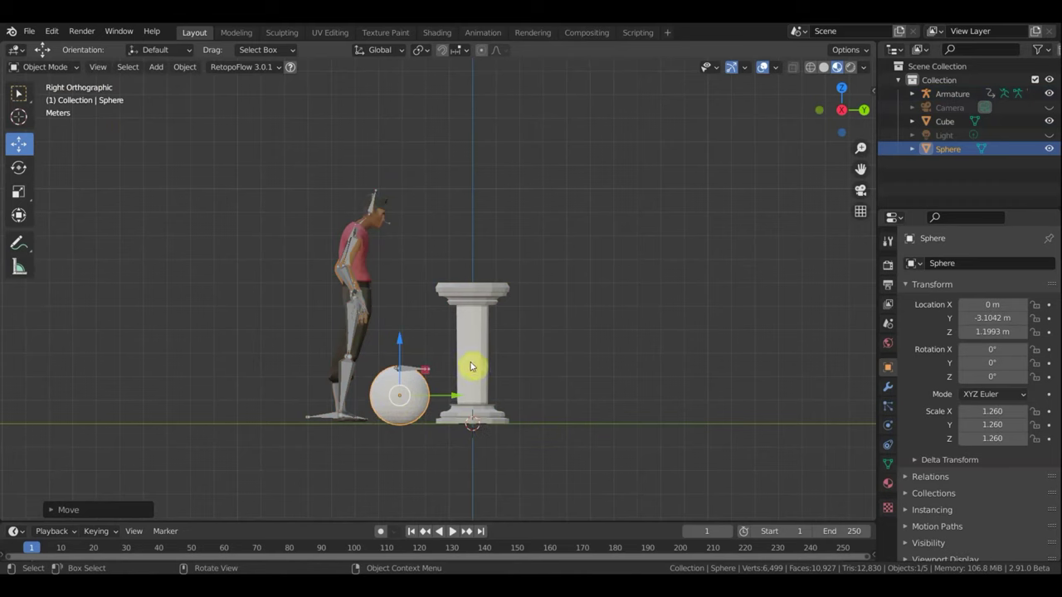
click(489, 323)
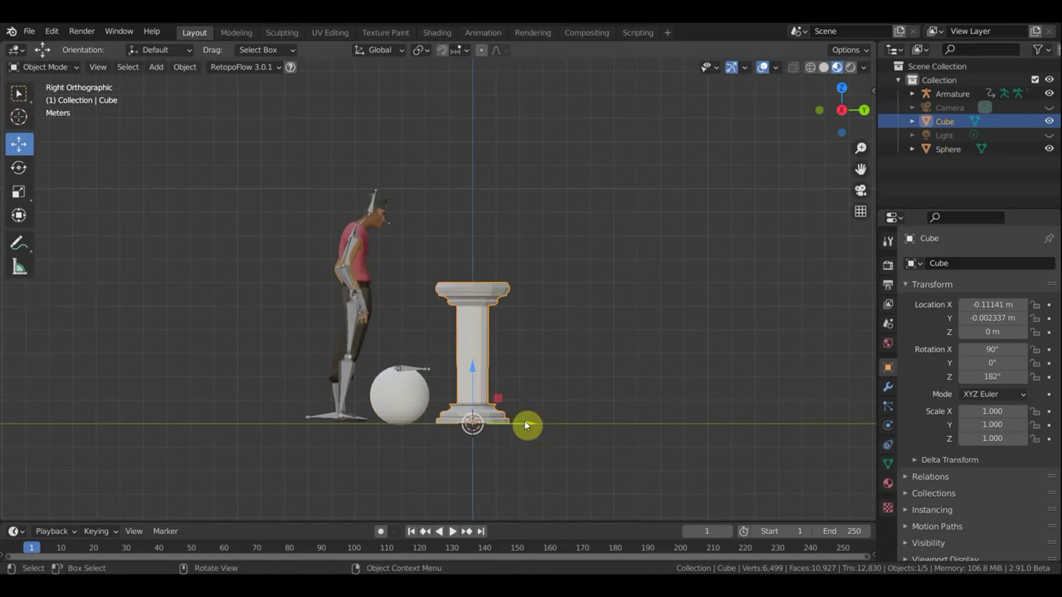
- Scale the column (Cube) uniformly to 1.131, then zoom in toward the character
key(s)
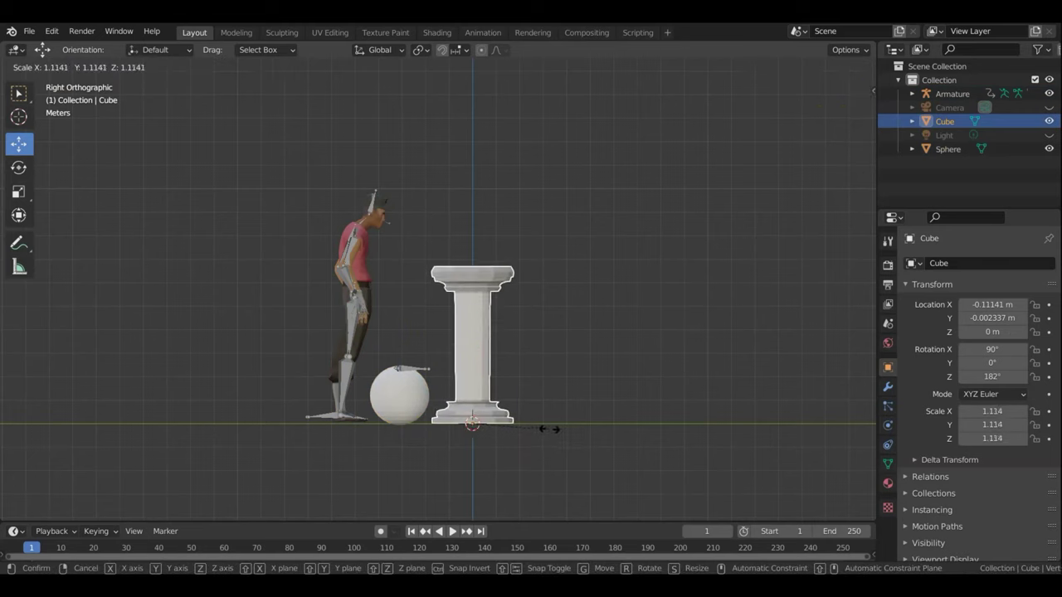
click(549, 430)
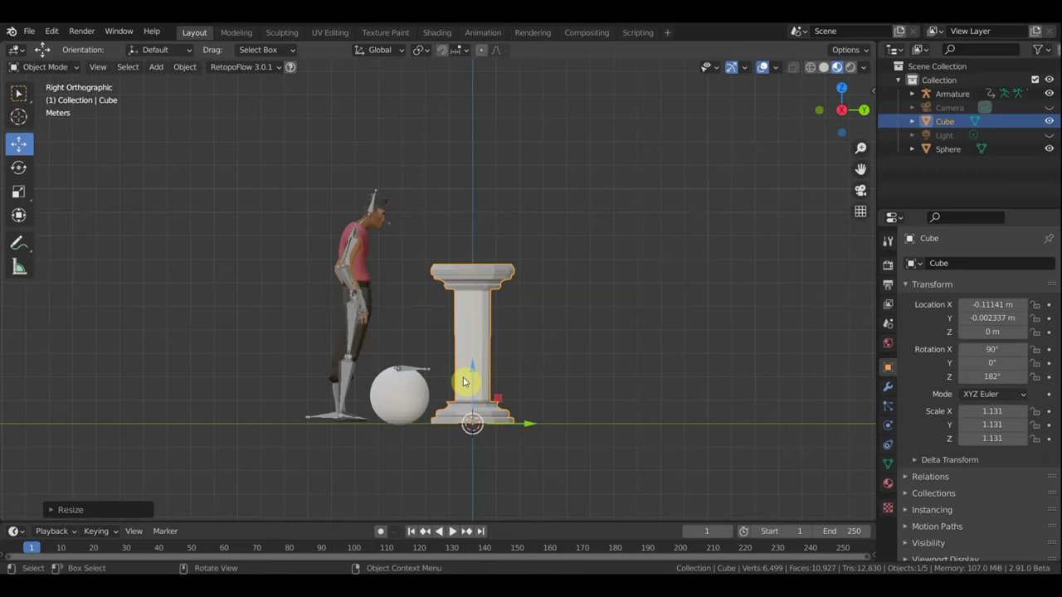
scroll(438, 423, up, 2)
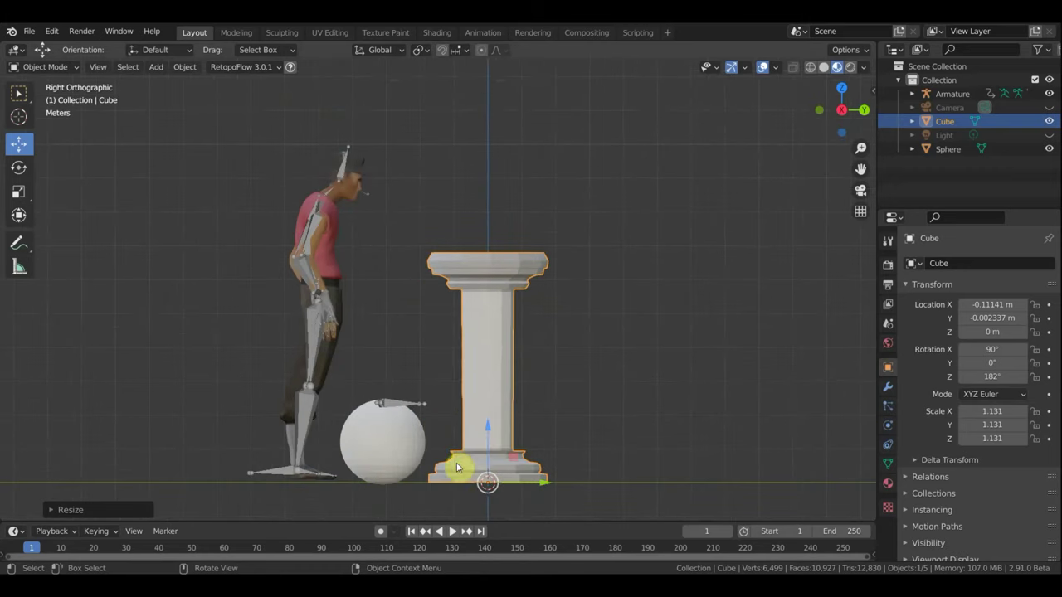
drag(247, 99, 380, 495)
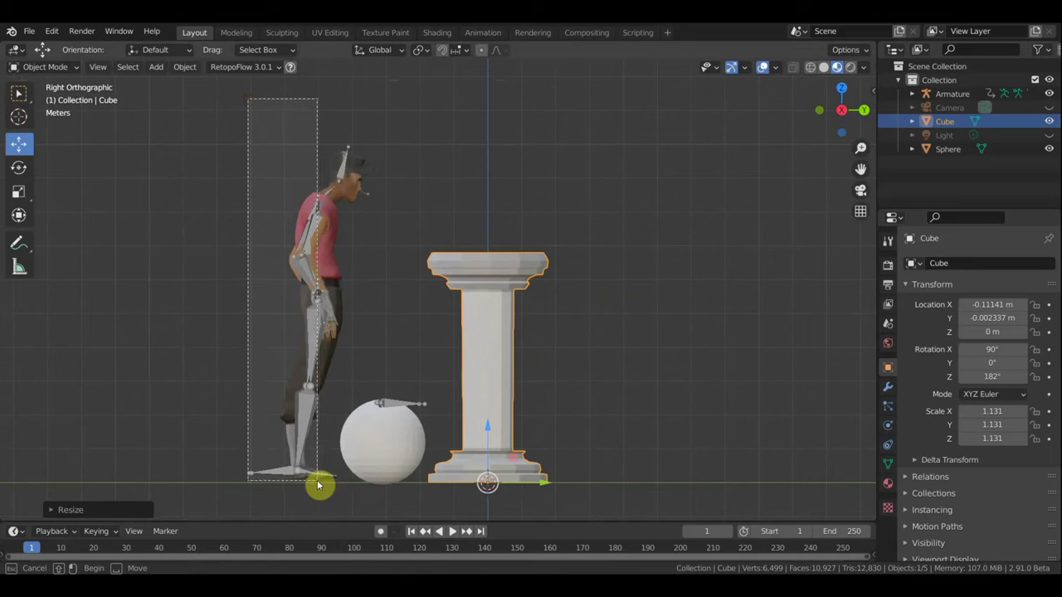
- Lower the character and ball together along Z onto the floor
drag(380, 495, 347, 498)
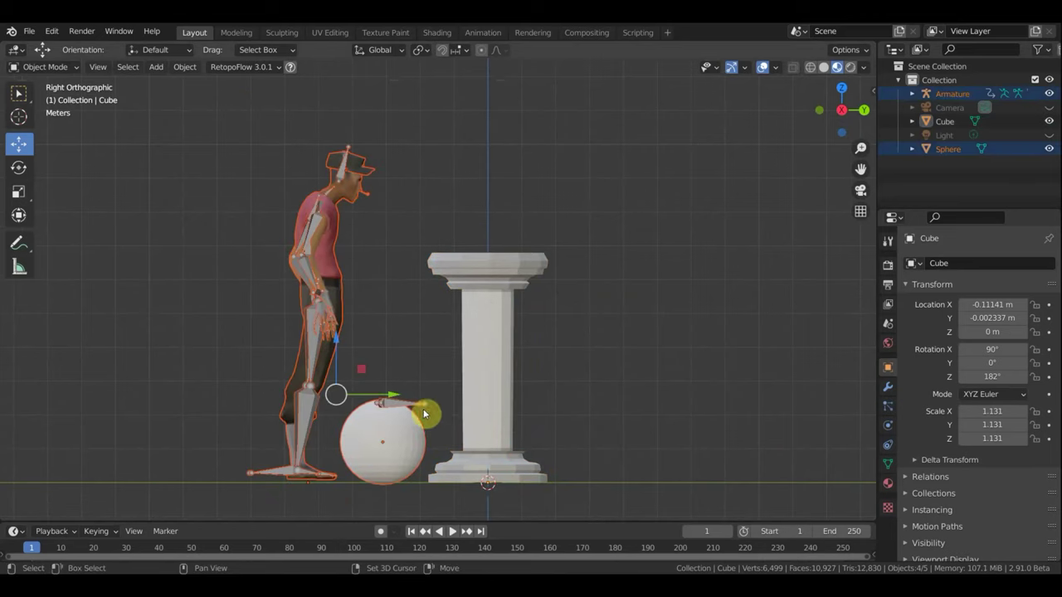
key(g)
key(z)
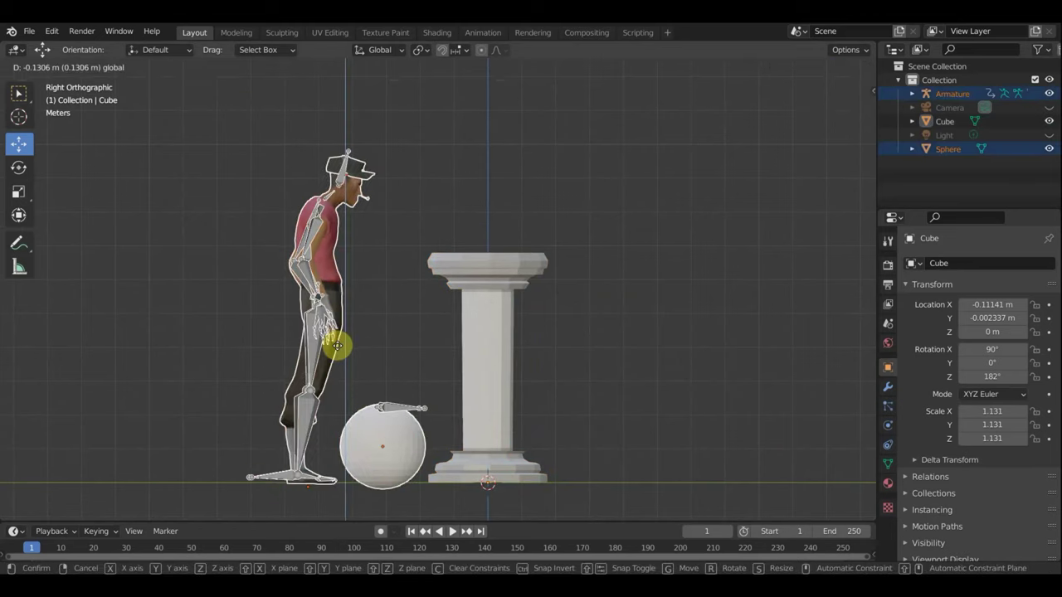
click(336, 346)
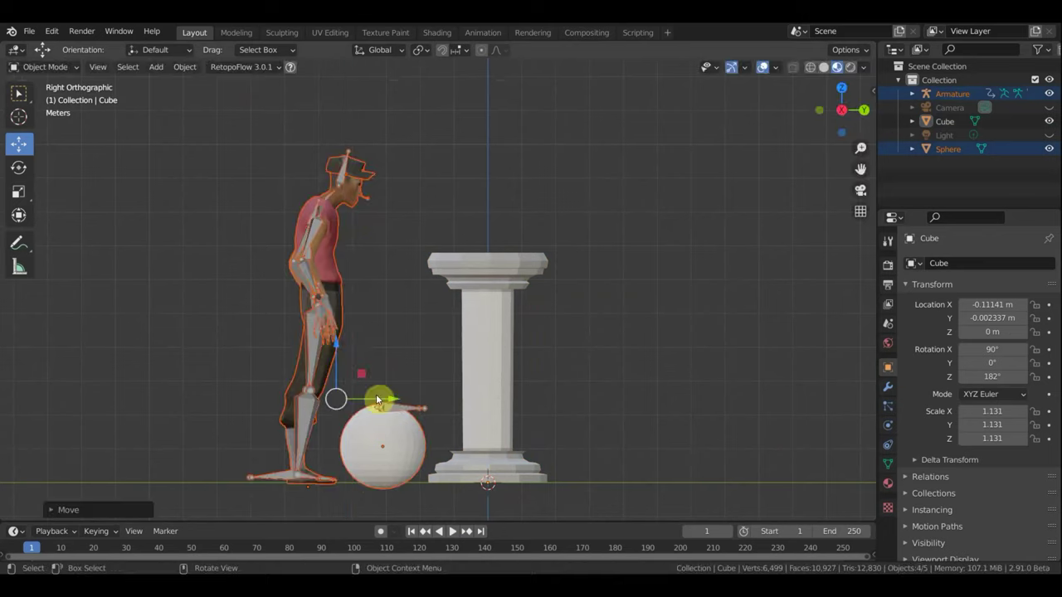
- Raise the ball alone along its Z arrow to 1.2973 m
click(405, 473)
drag(391, 401, 390, 387)
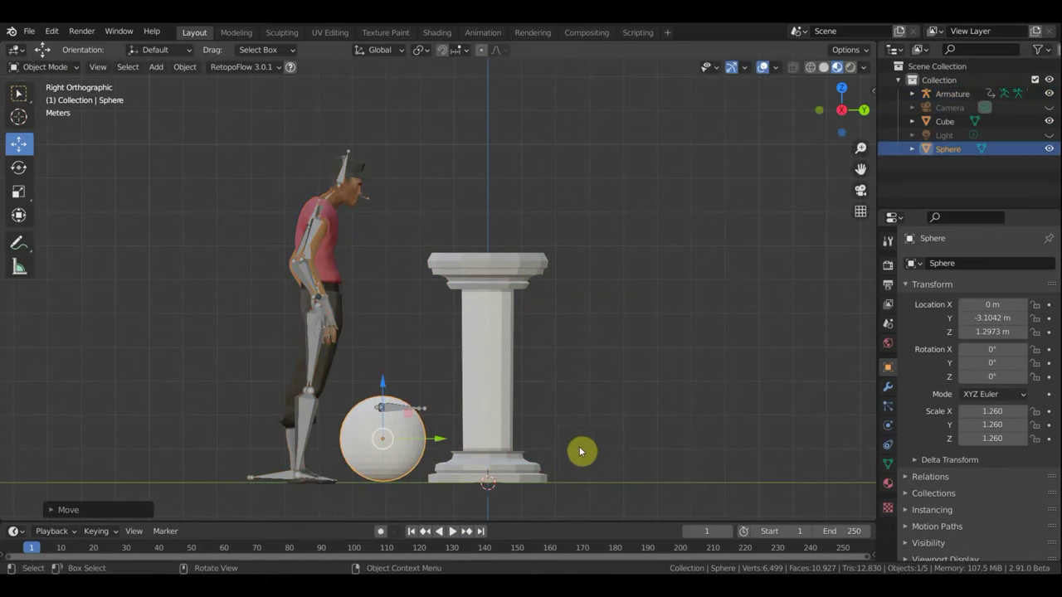
click(314, 357)
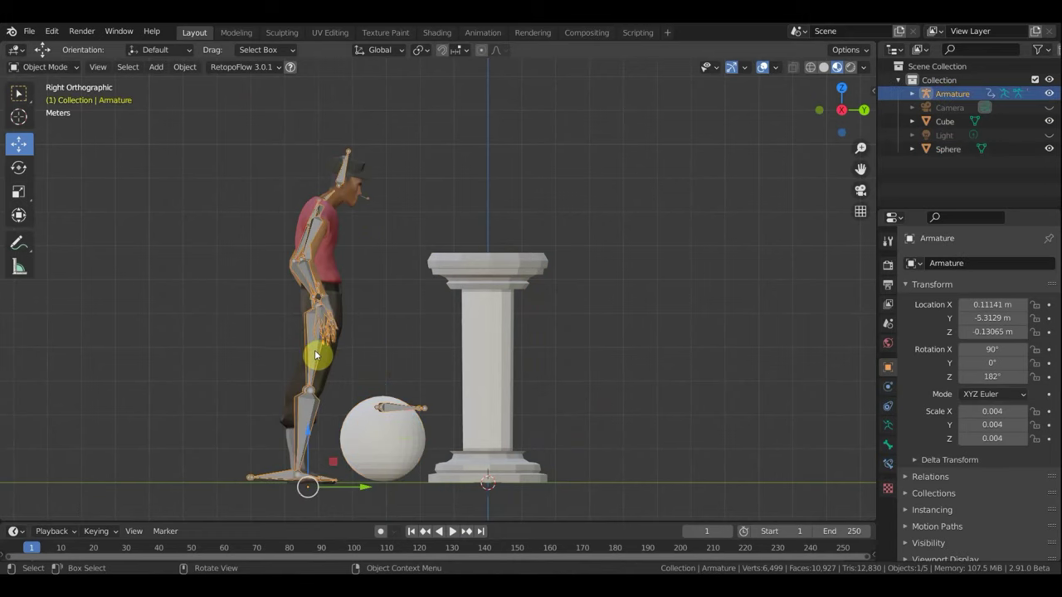
scroll(406, 445, down, 1)
click(401, 434)
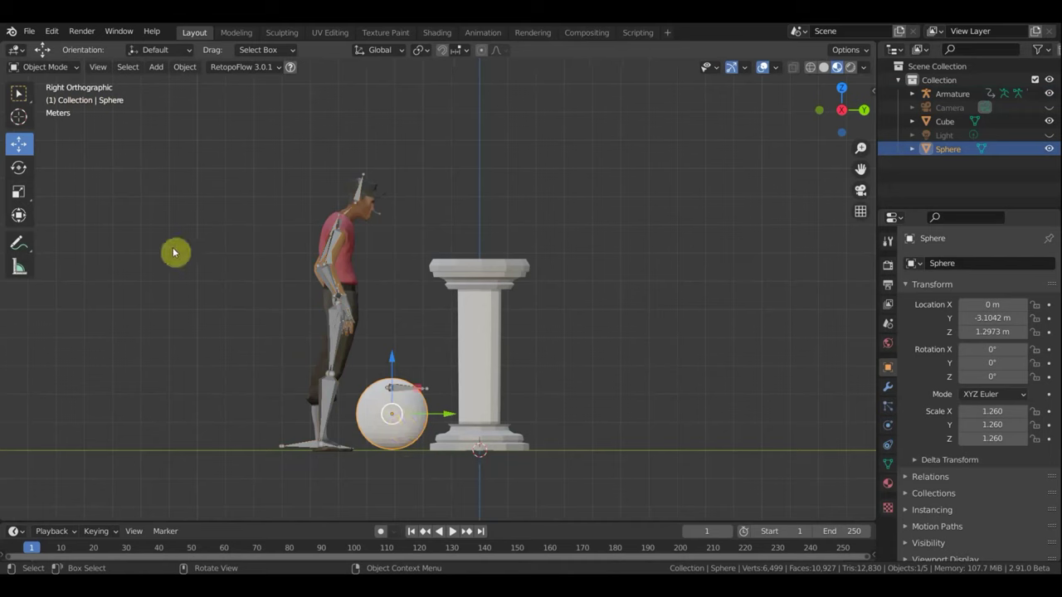
- Add a single-bone armature at the ball, scale it to 3.021 and display it In Front
key(shift+a)
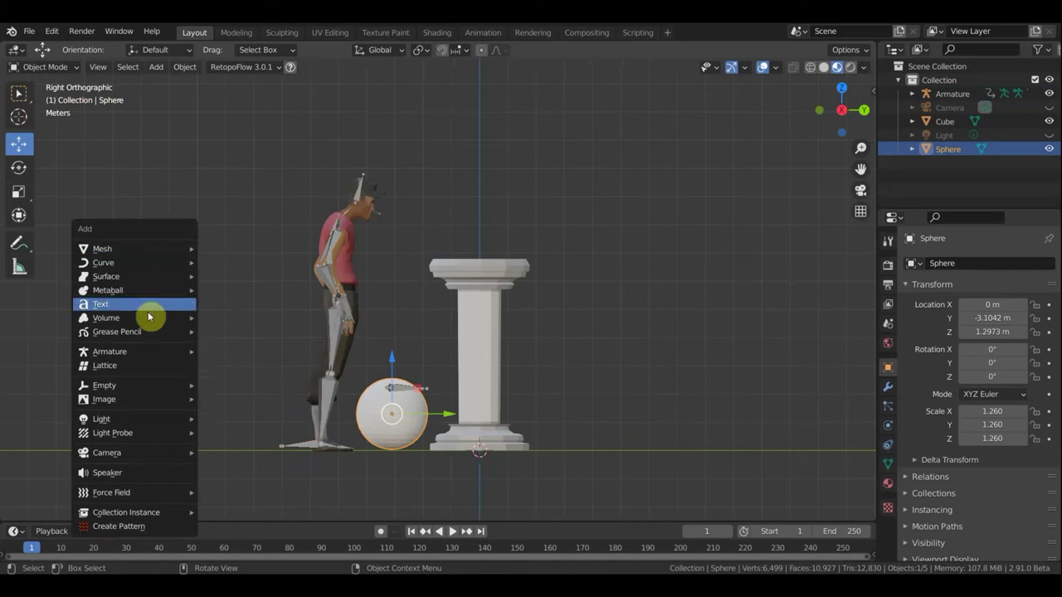
click(259, 357)
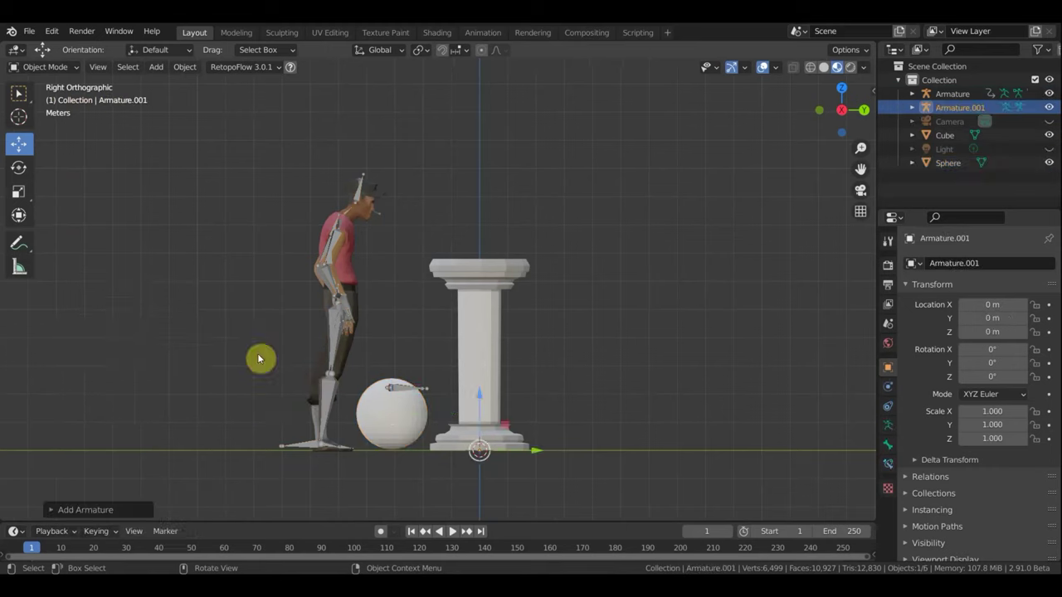
drag(538, 452, 448, 453)
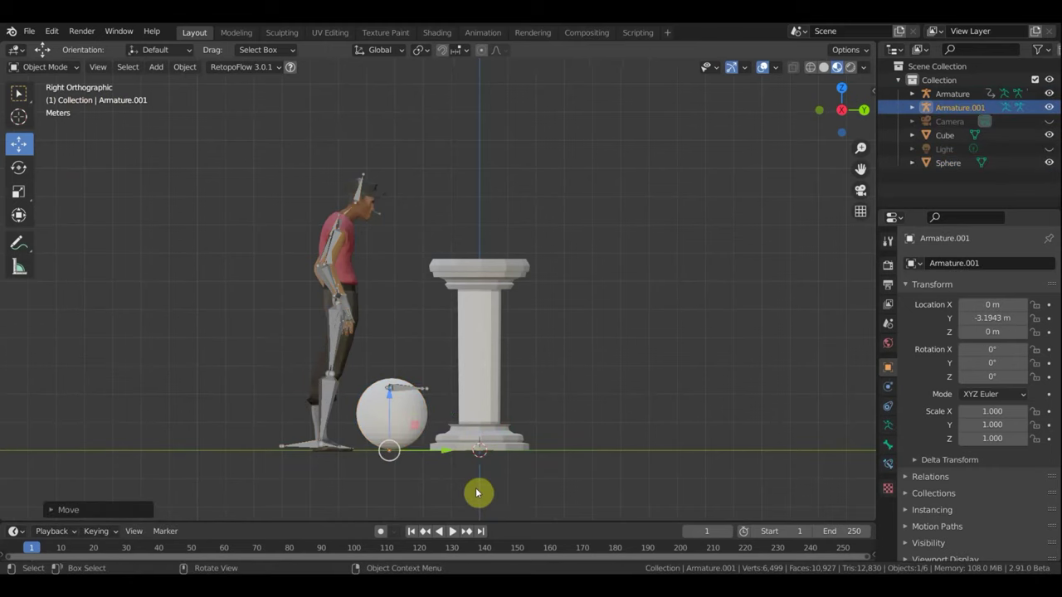
key(s)
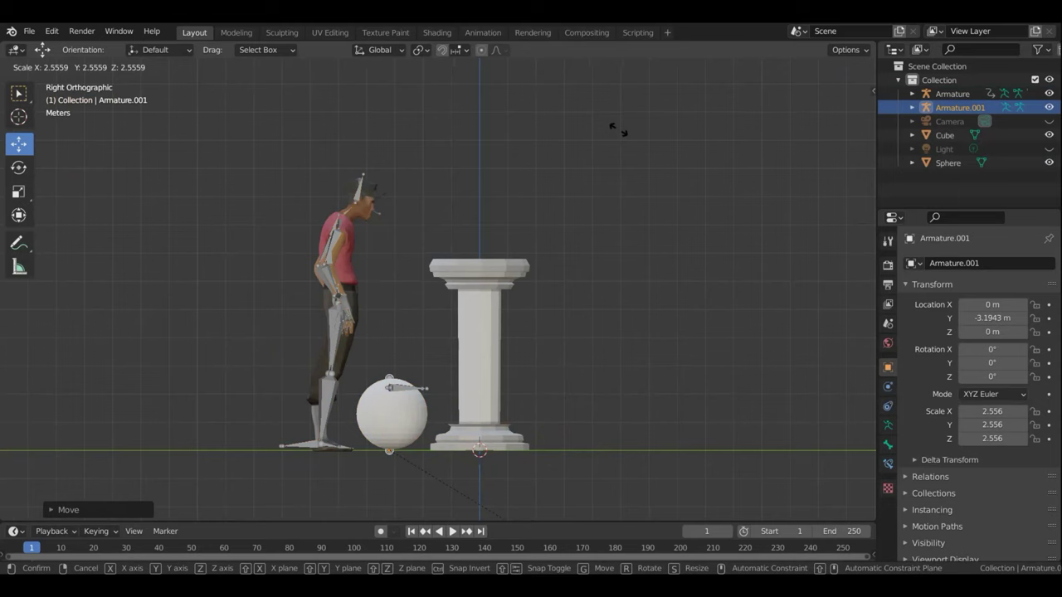
click(618, 186)
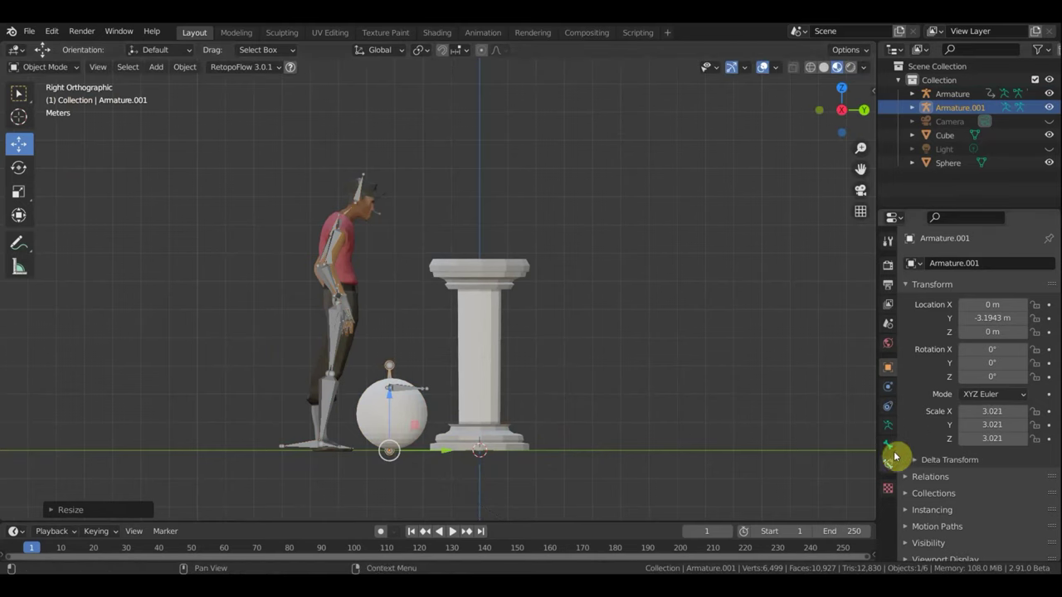
click(888, 425)
click(963, 549)
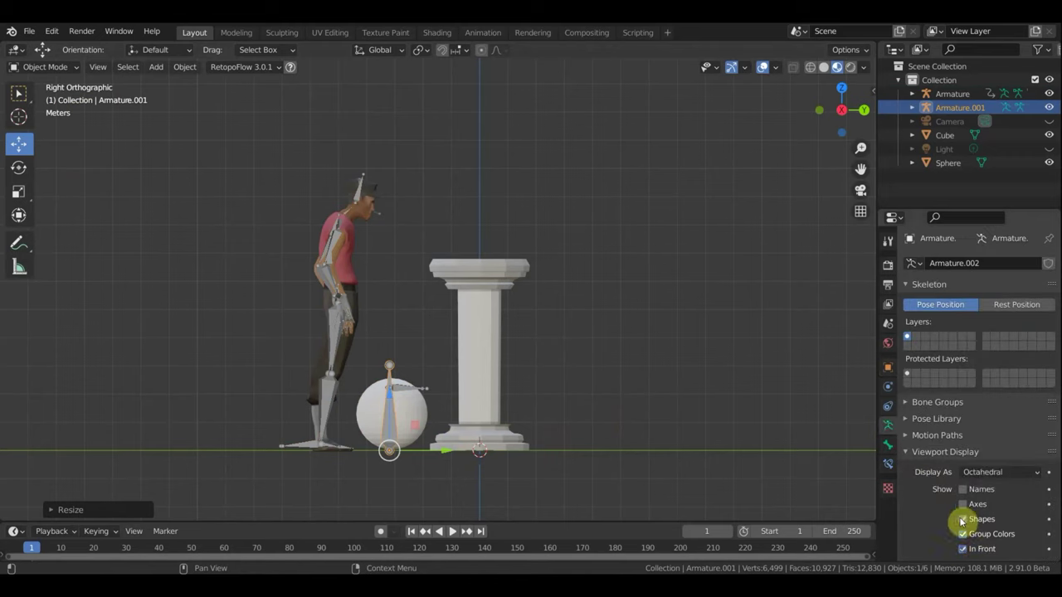
- Parent the ball to the new Armature.001 With Automatic Weights
click(373, 415)
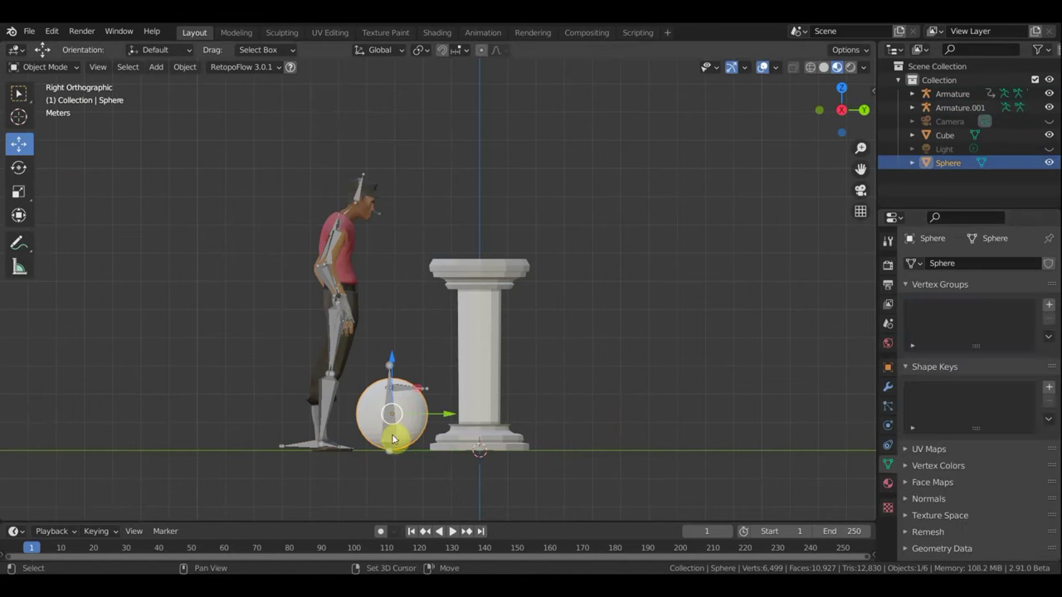
shift+click(393, 440)
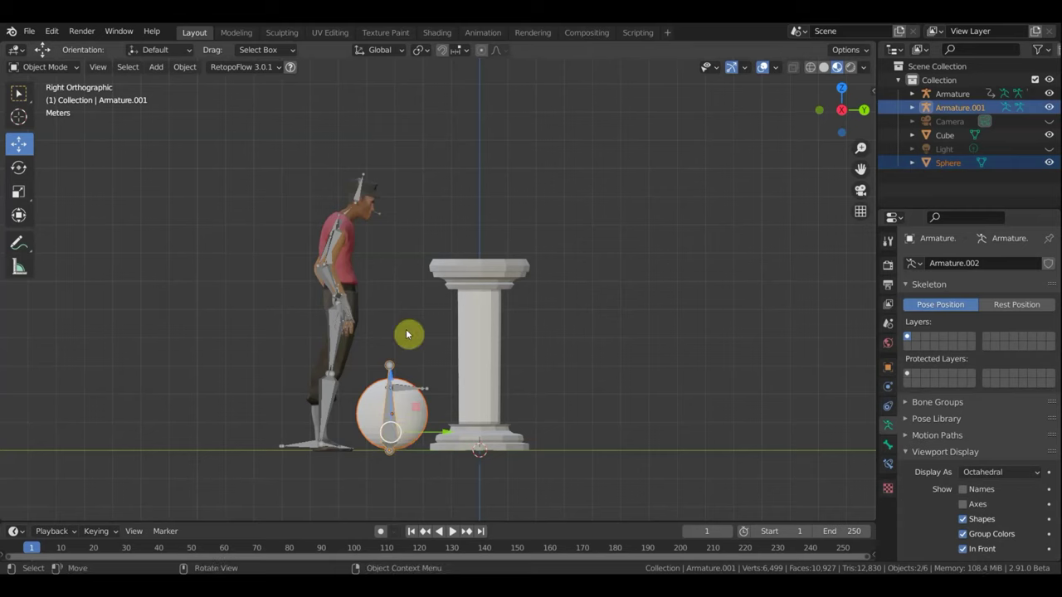
key(ctrl+p)
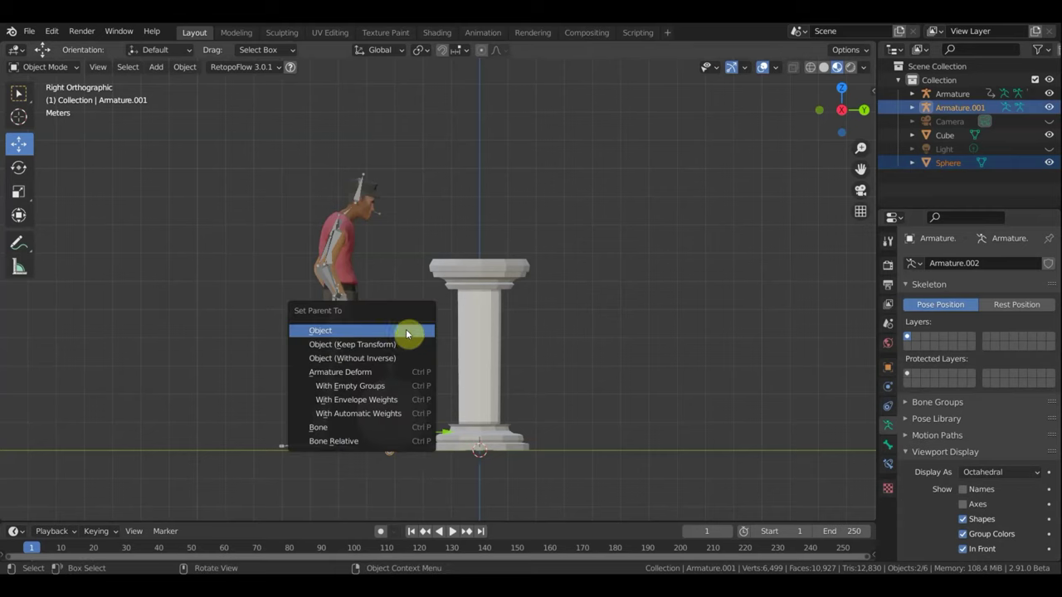
click(374, 418)
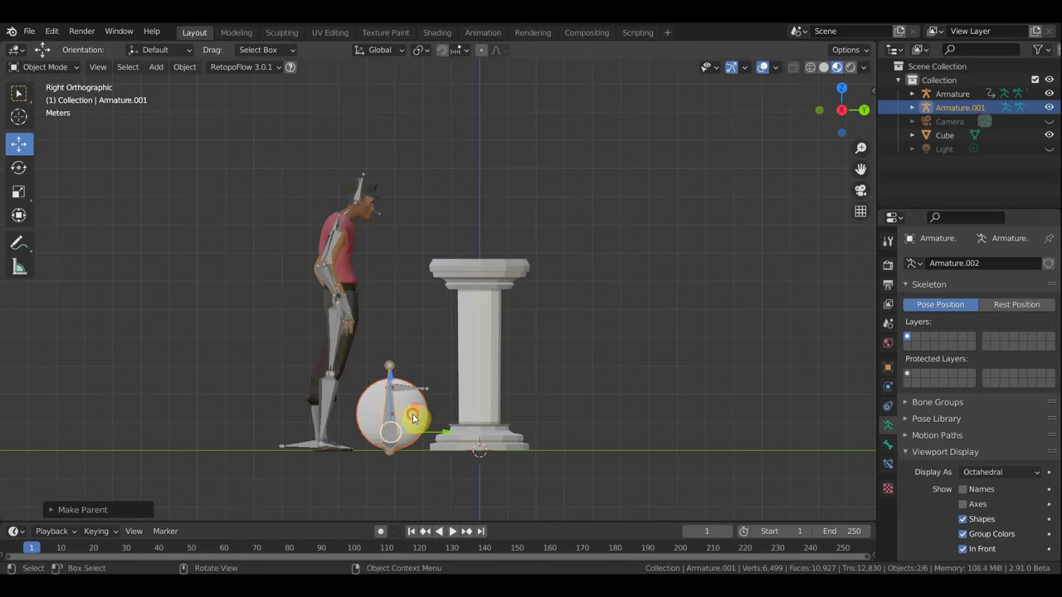
click(414, 421)
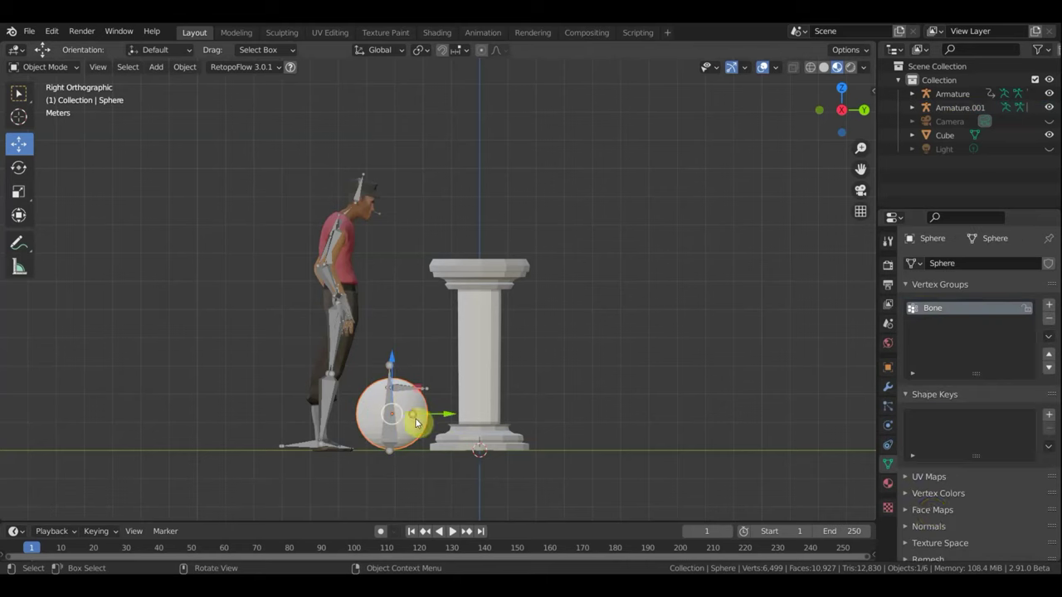
- Give the ball a new Material.002 with a tan base colour (H 0.104, S 0.412, V 0.615)
click(888, 484)
click(975, 321)
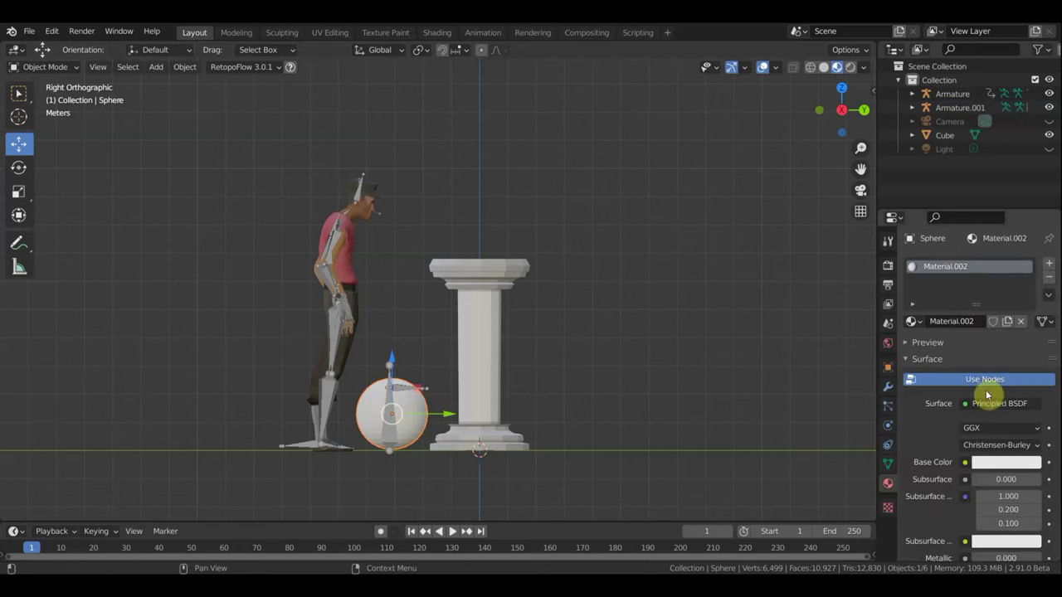
click(1003, 465)
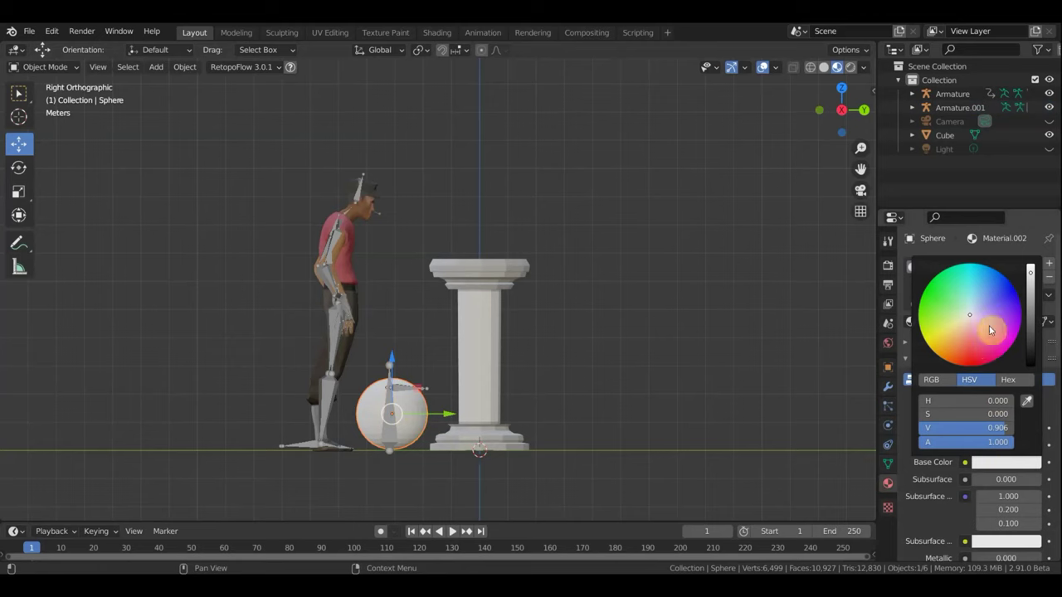
drag(998, 308, 1002, 300)
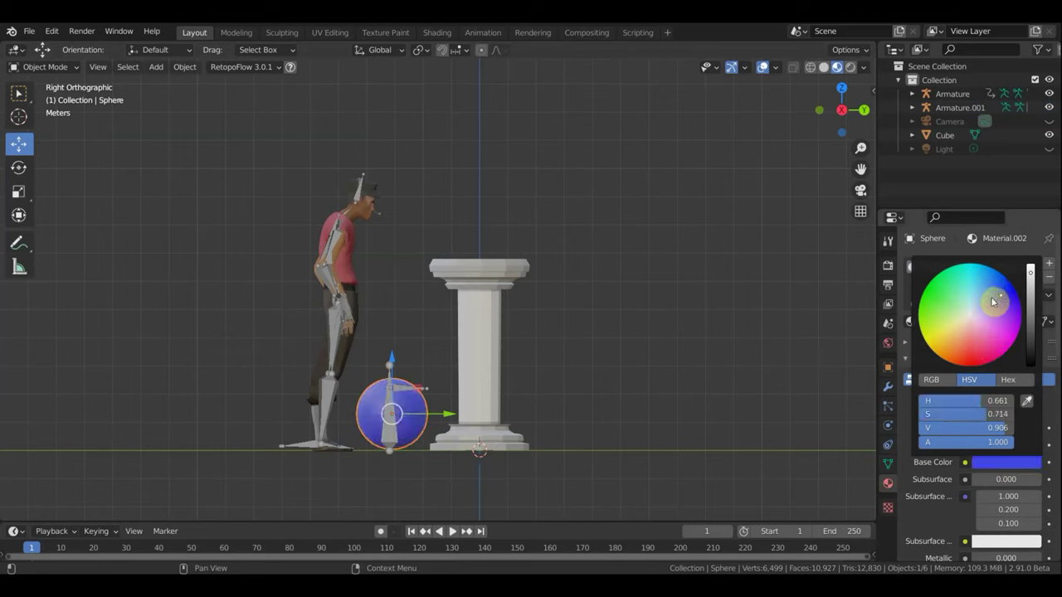
click(988, 309)
click(938, 312)
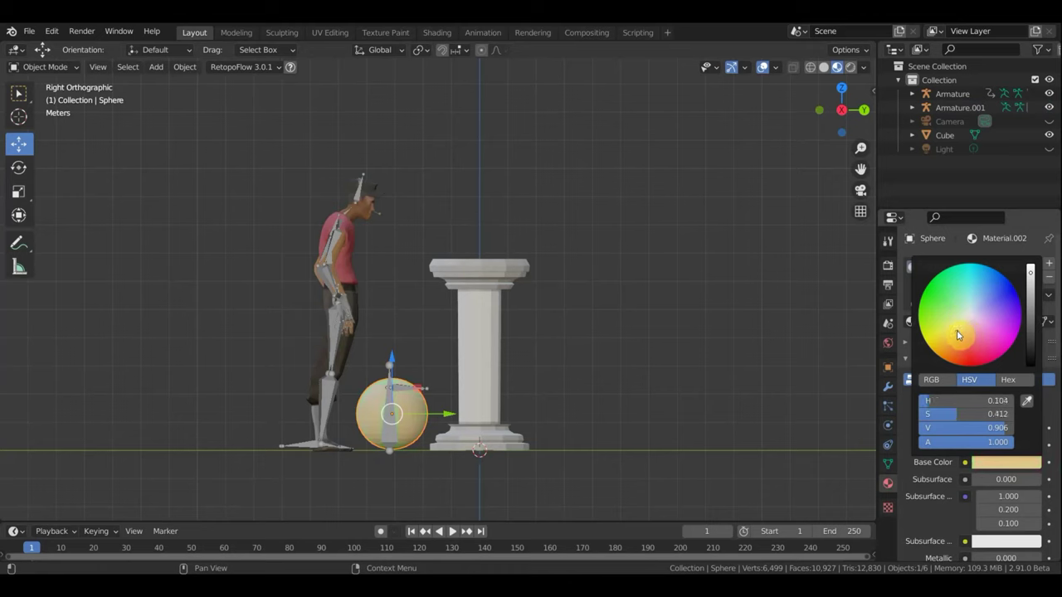
drag(1030, 274, 1030, 309)
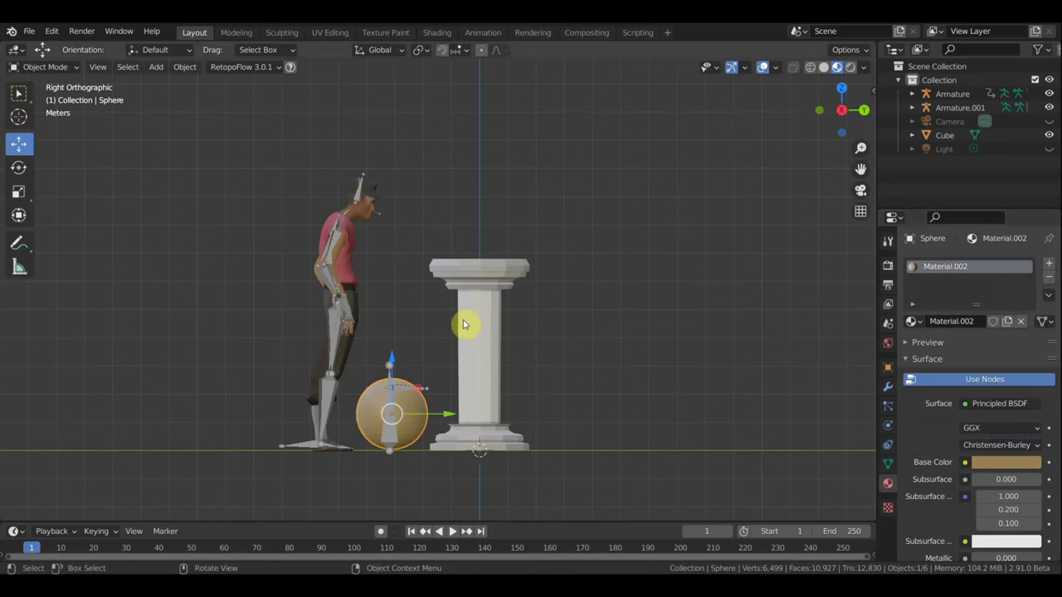
scroll(468, 324, up, 1)
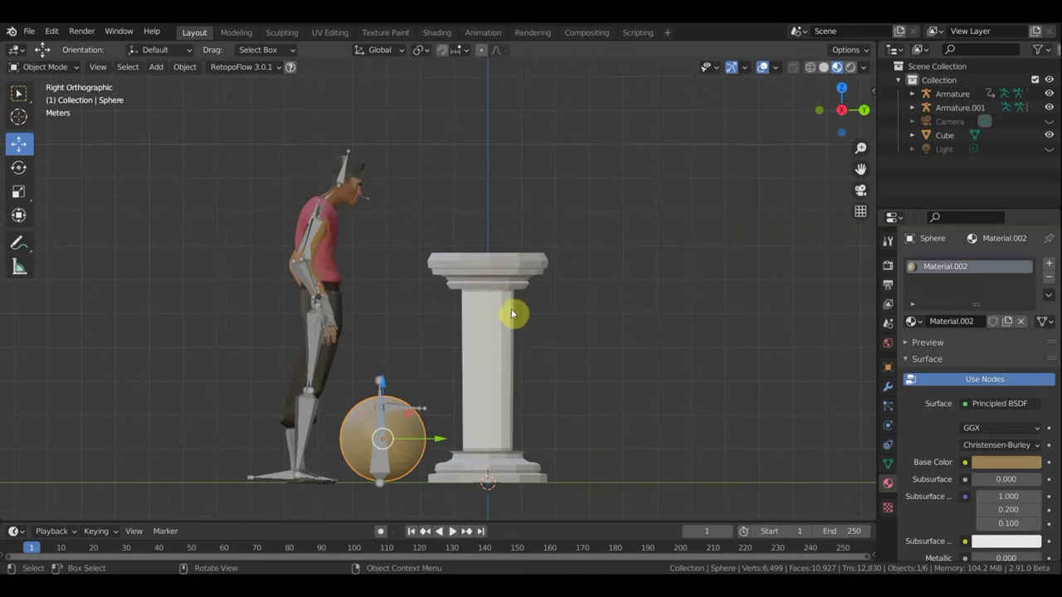
scroll(460, 352, down, 1)
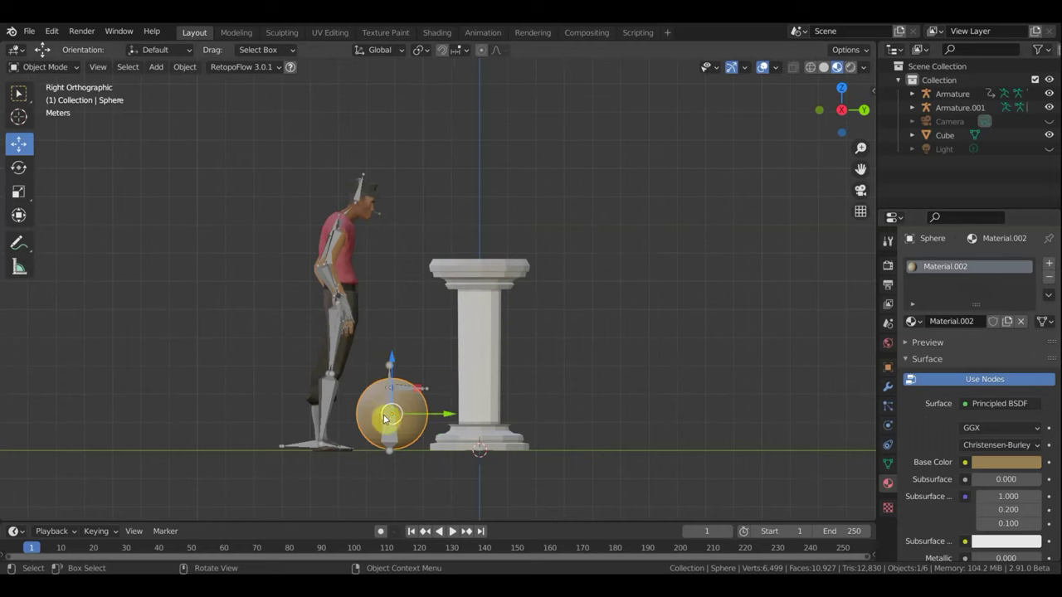
click(13, 96)
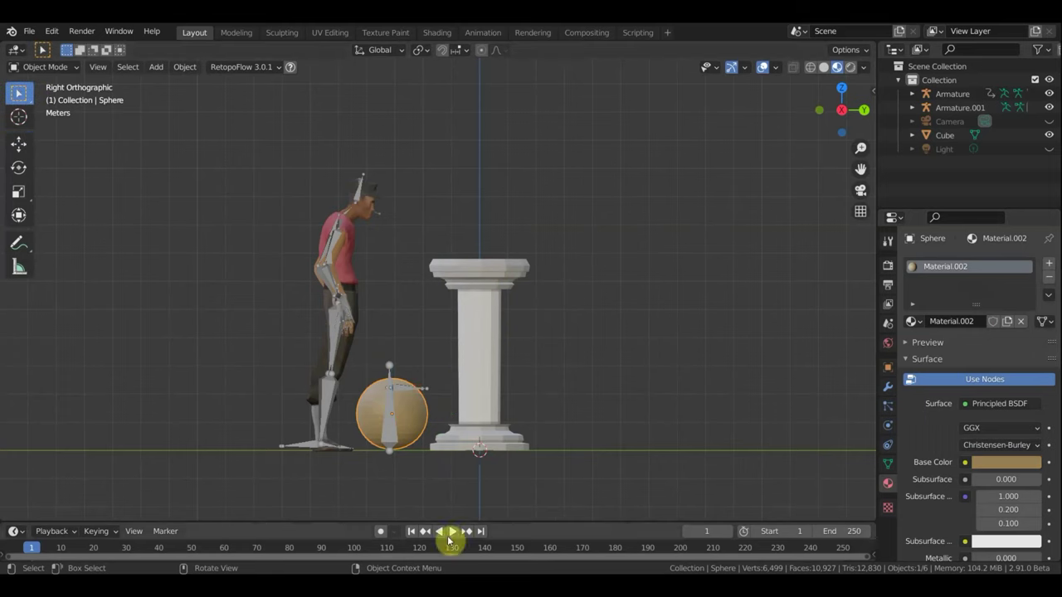
- Select Armature and Armature.001 and switch both into Pose Mode
click(346, 213)
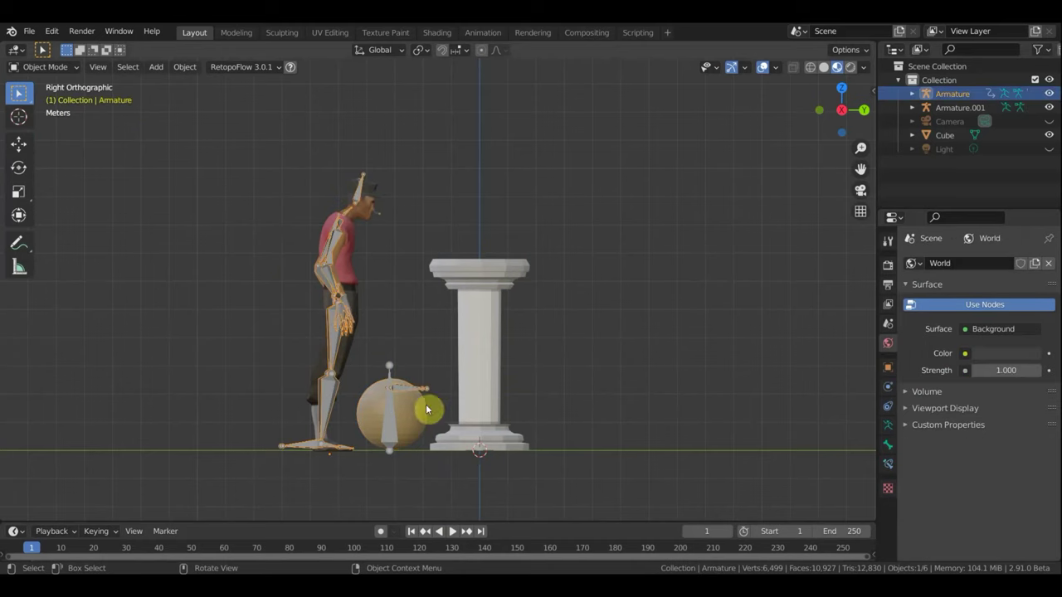
shift+click(388, 428)
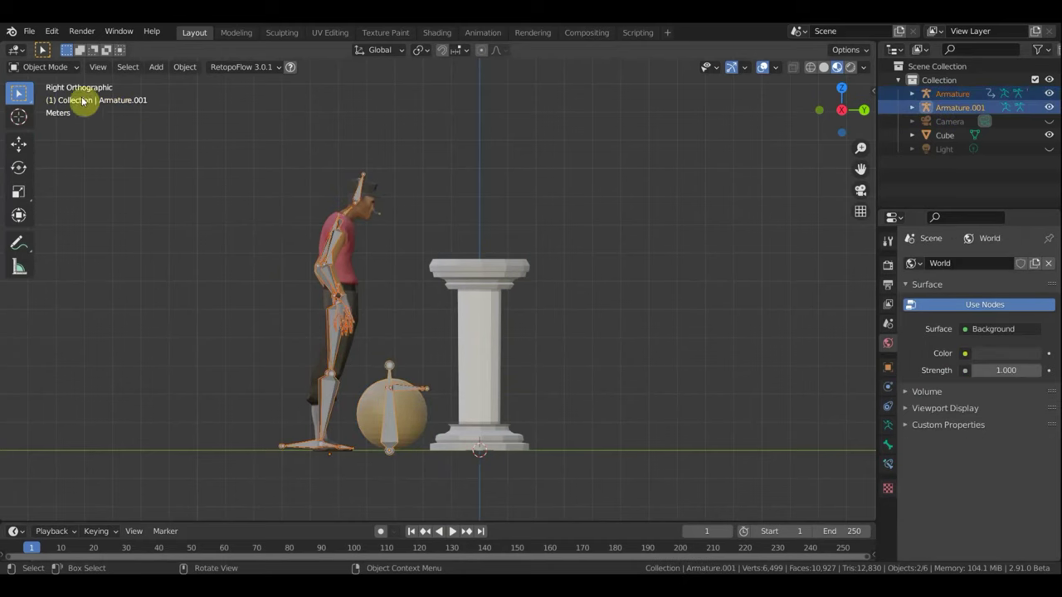
click(46, 66)
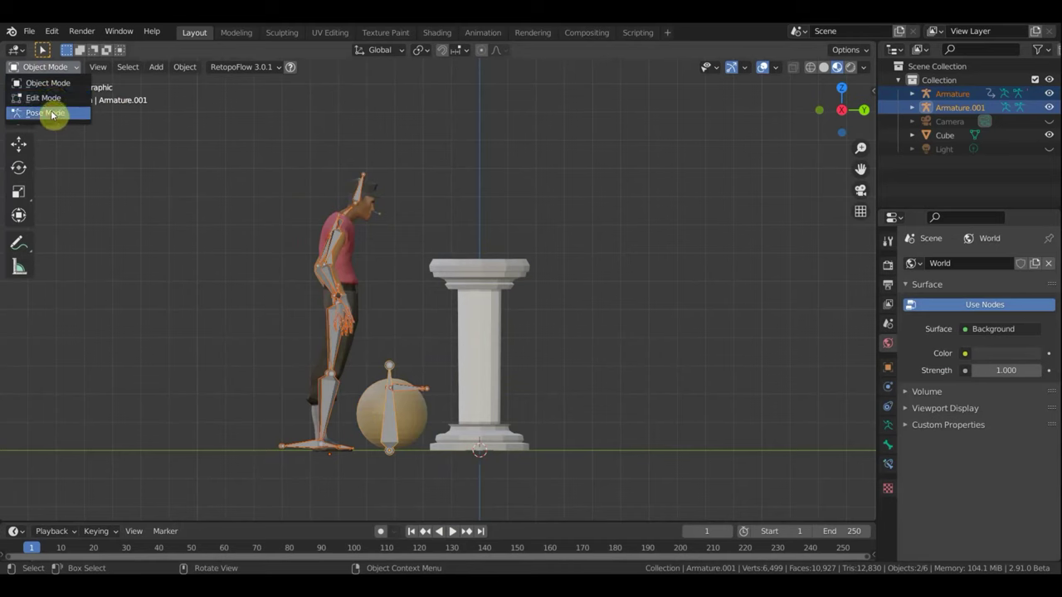
click(51, 116)
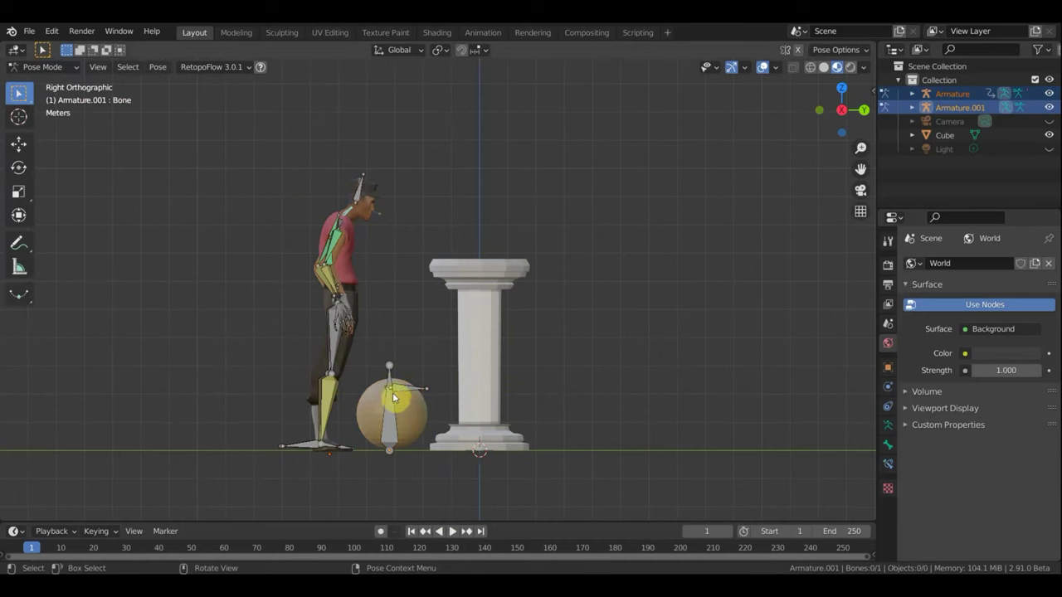
- Delete the Copy Transforms bone constraint from the left leg bone LeftLeg.006
click(329, 403)
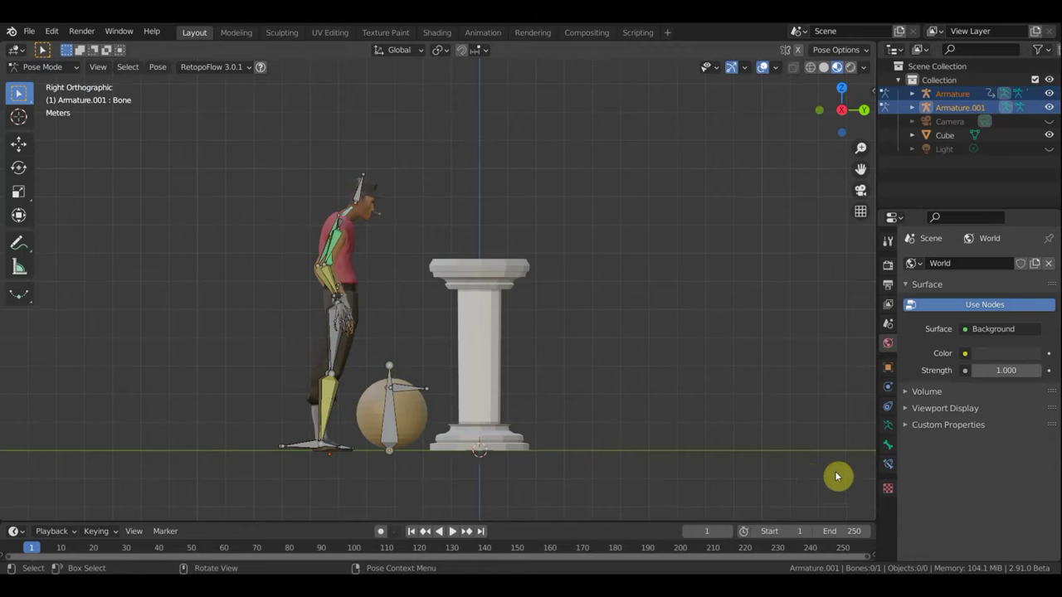
click(889, 469)
scroll(979, 494, down, 4)
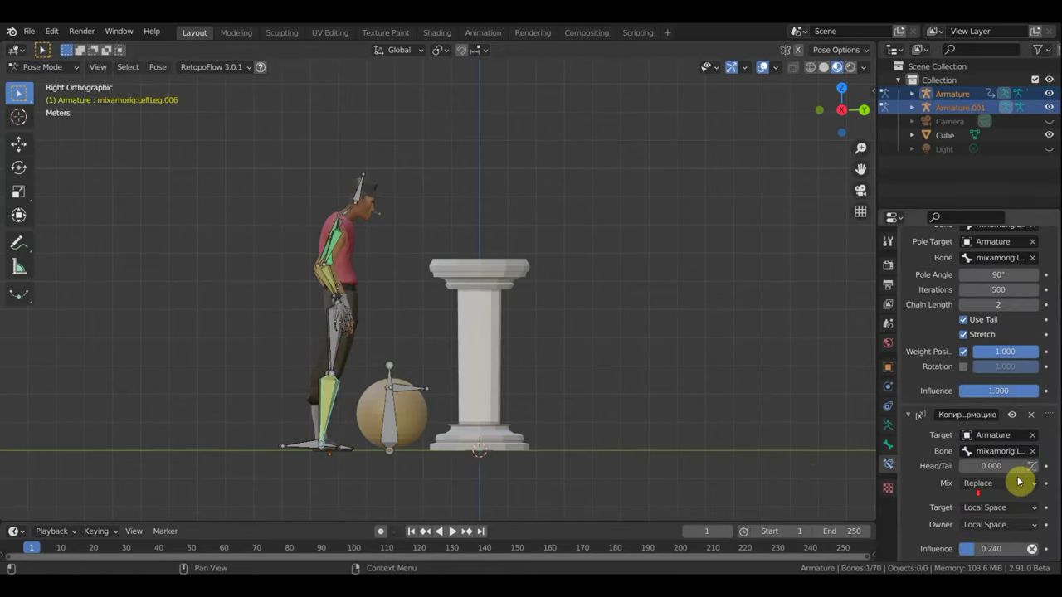
click(1032, 415)
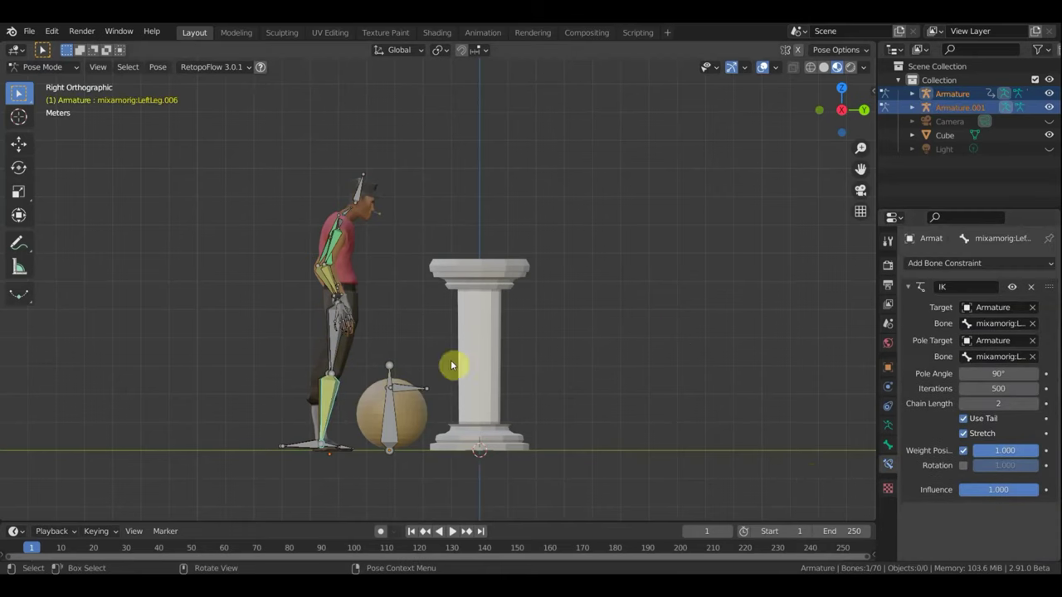
- Delete Copy Transforms from LeftLeg.004 too, then return to the right side view
middle_drag(336, 378, 270, 401)
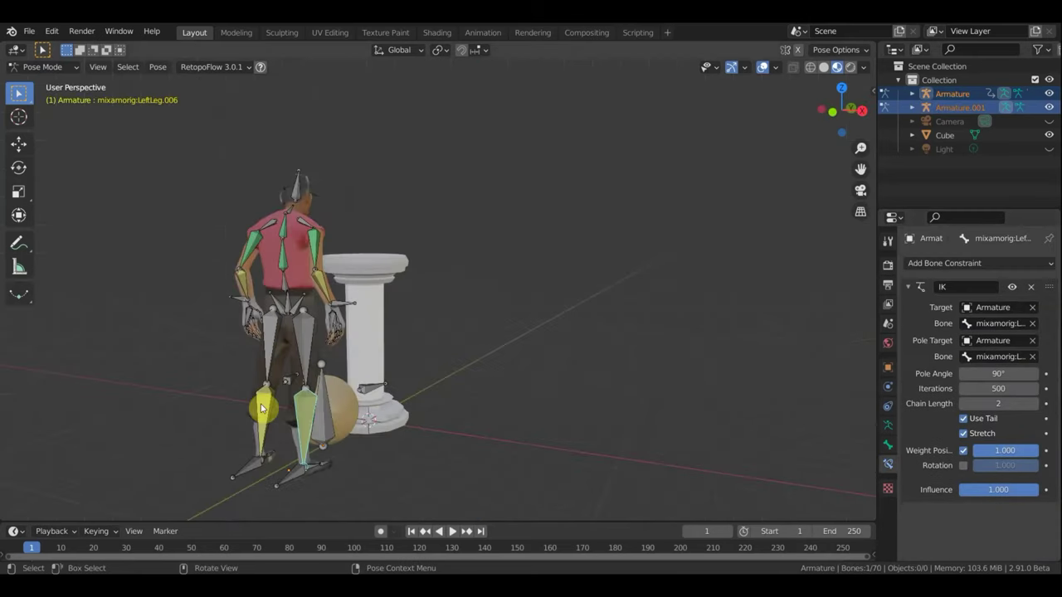
click(266, 408)
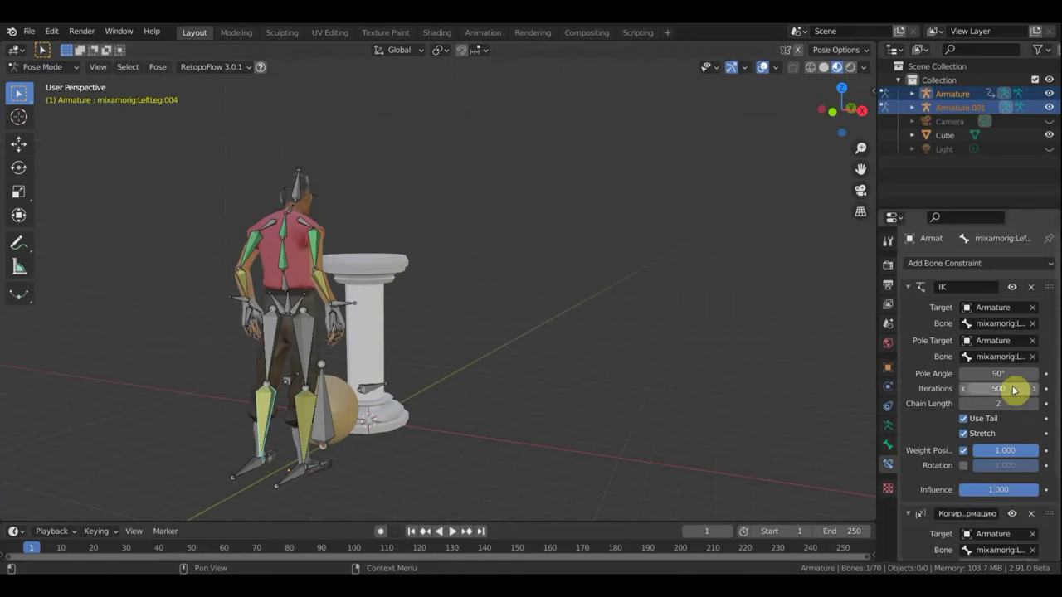
click(1033, 515)
mouse_move(640, 351)
middle_down()
mouse_move(557, 365)
mouse_move(436, 361)
middle_up()
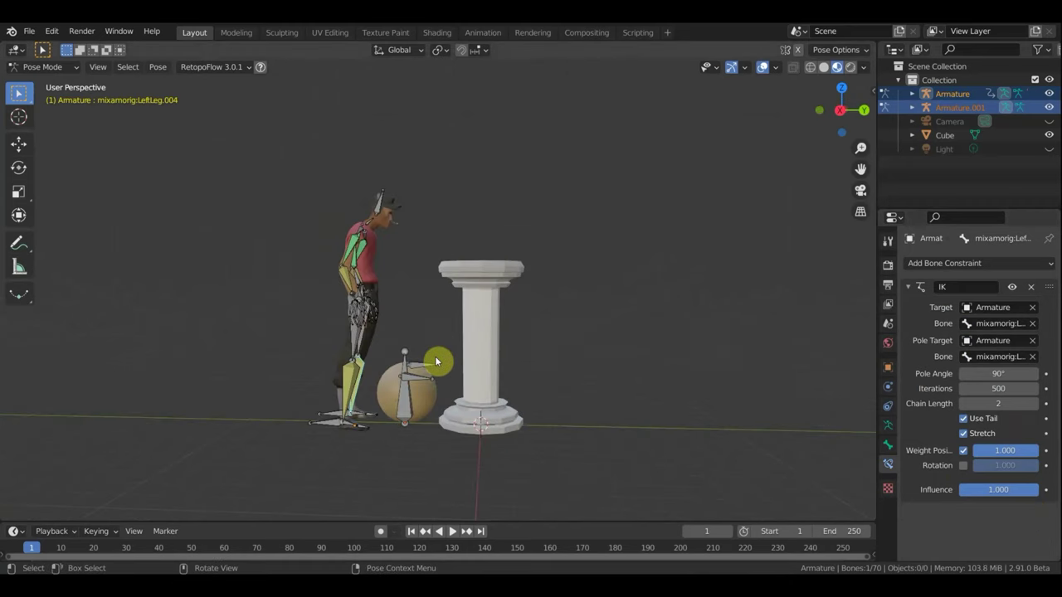
key(KP_3)
scroll(564, 389, up, 2)
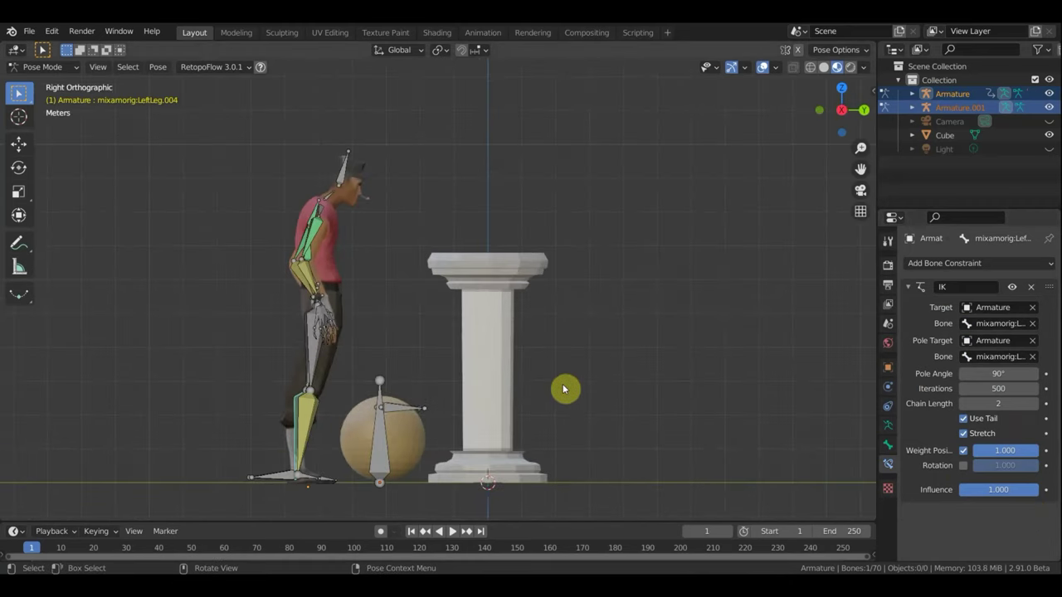
- Select all bones and delete the rig's existing keyframes in the timeline
shift+middle_drag(564, 390, 616, 343)
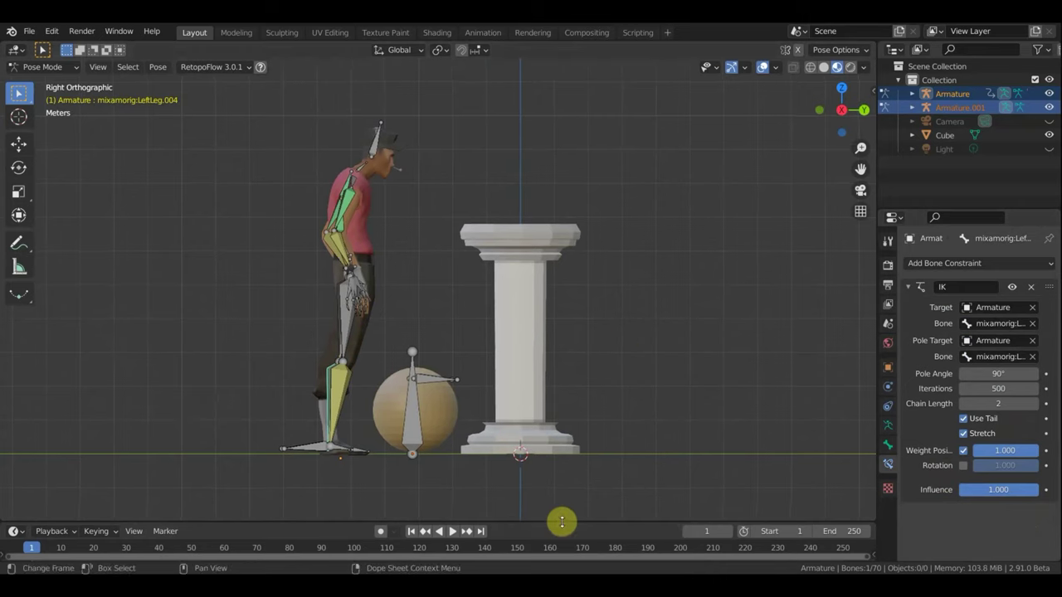
drag(562, 523, 570, 476)
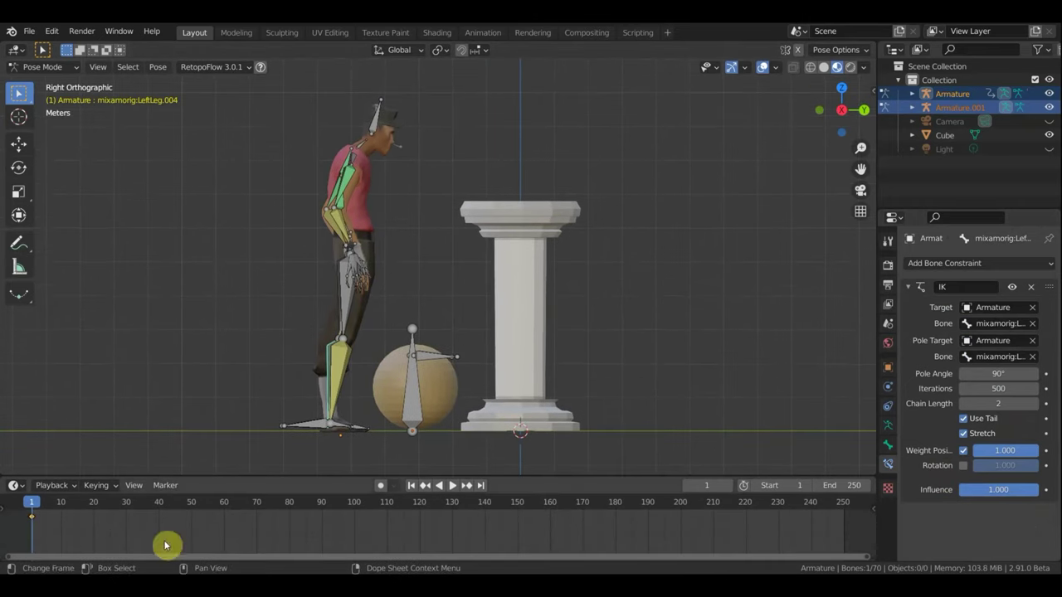
key(a)
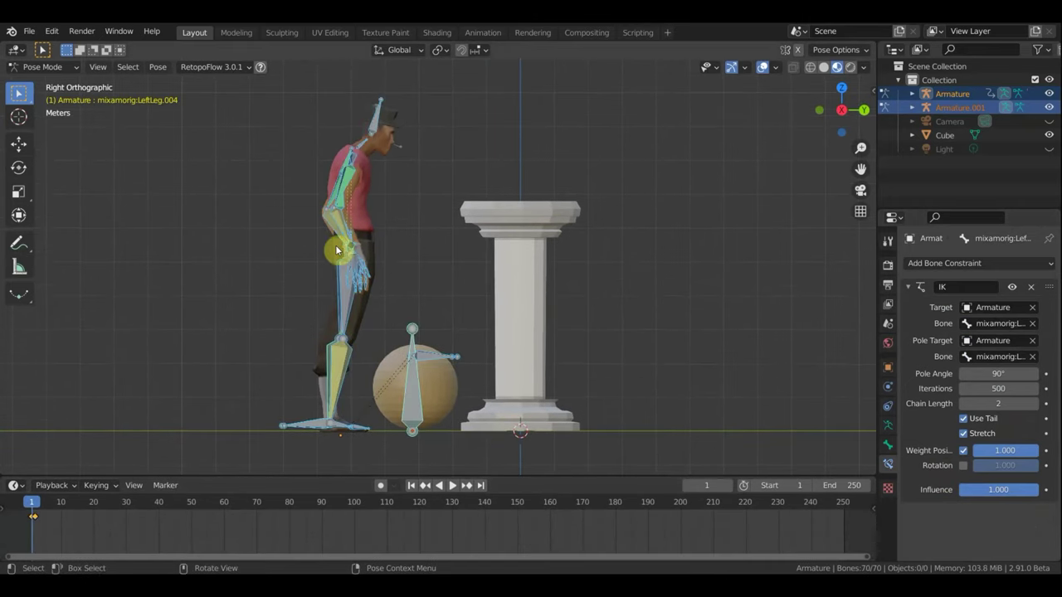
mouse_move(110, 536)
mouse_down()
mouse_move(9, 507)
mouse_move(18, 504)
mouse_up()
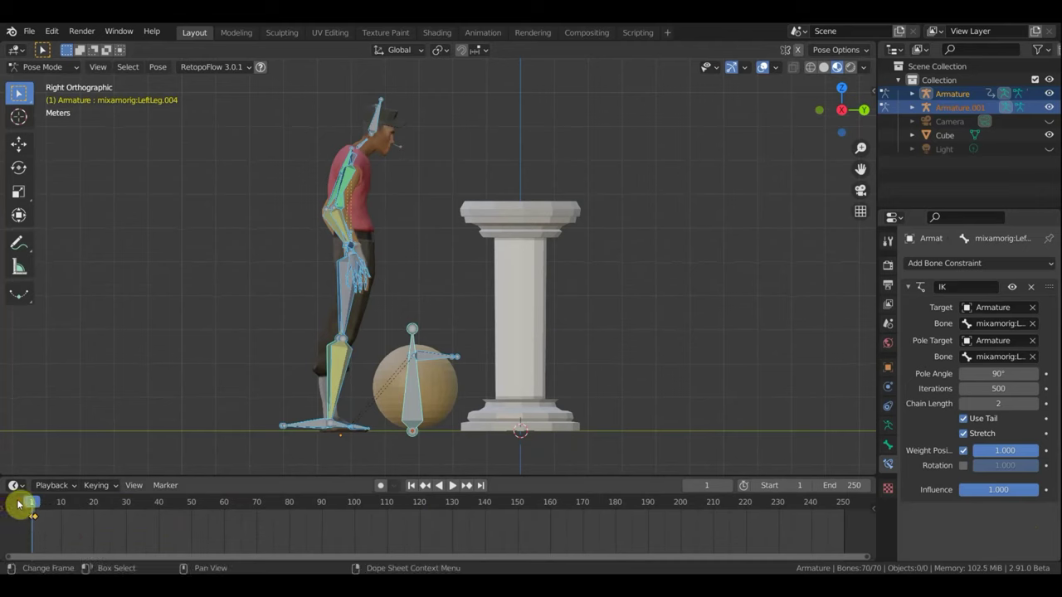
key(x)
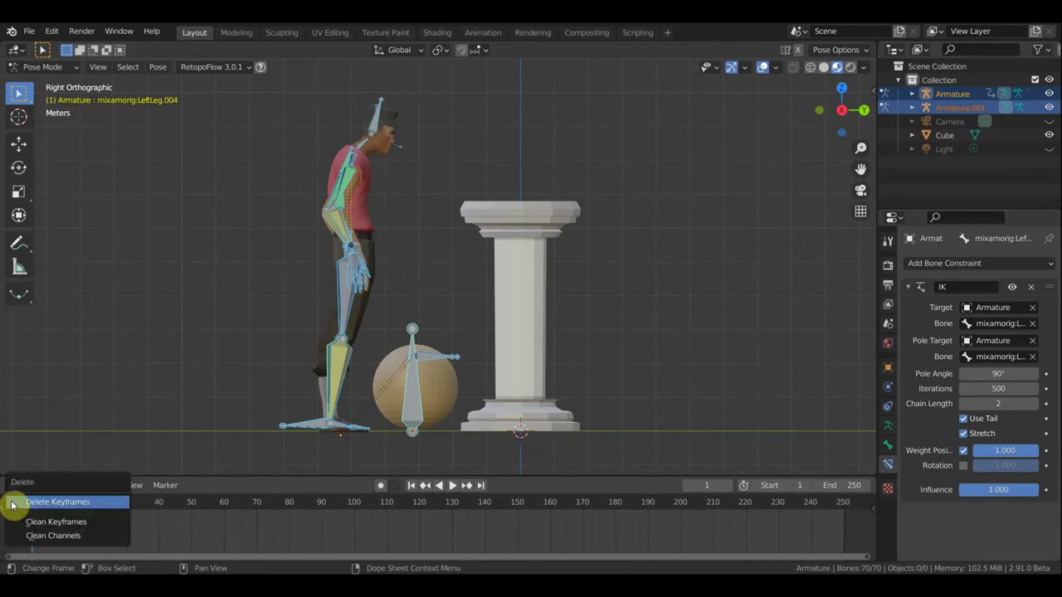
click(13, 503)
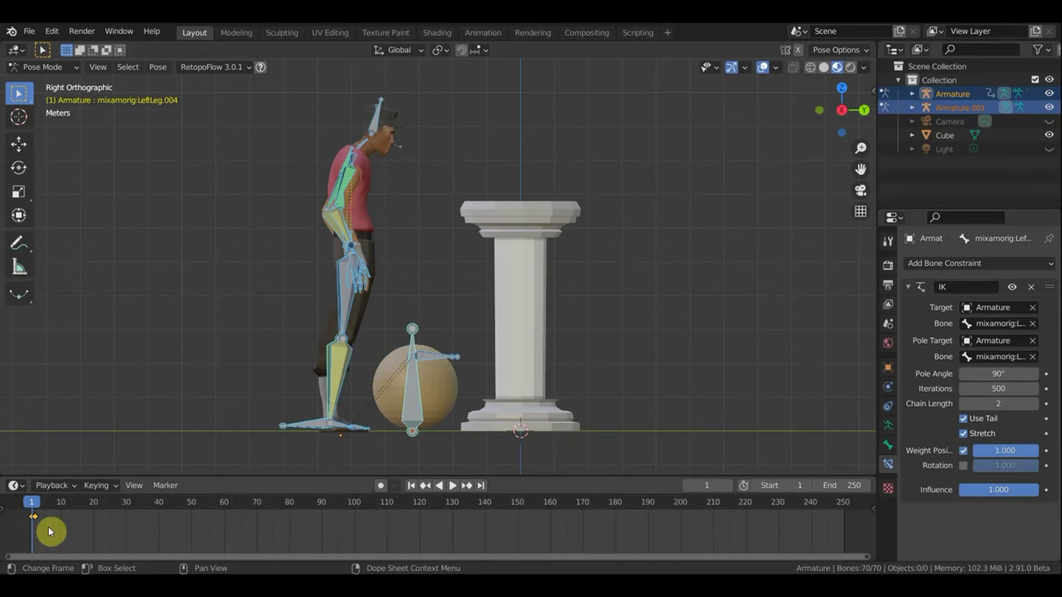
key(x)
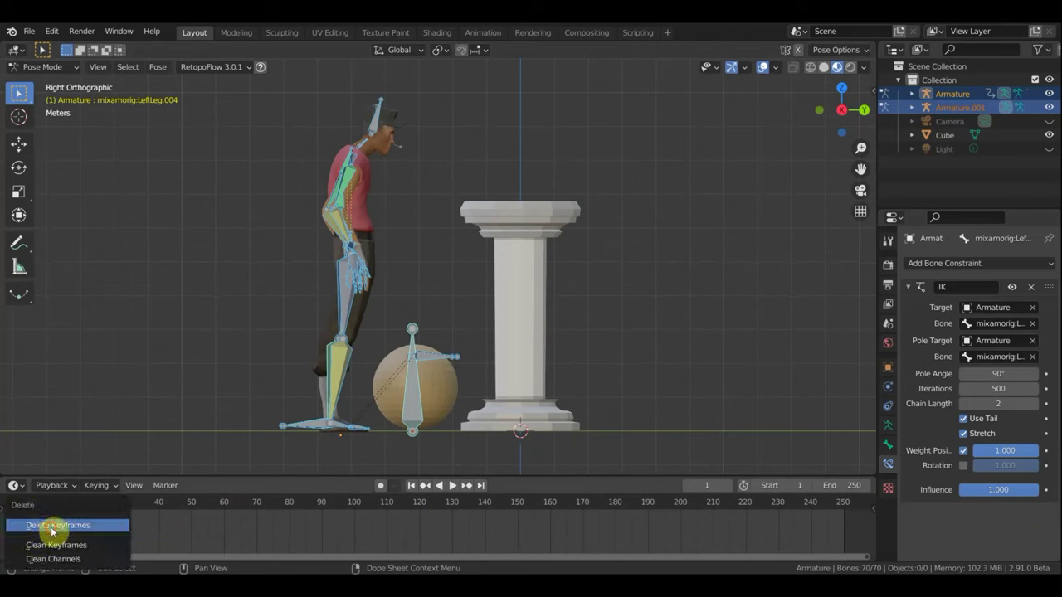
click(52, 528)
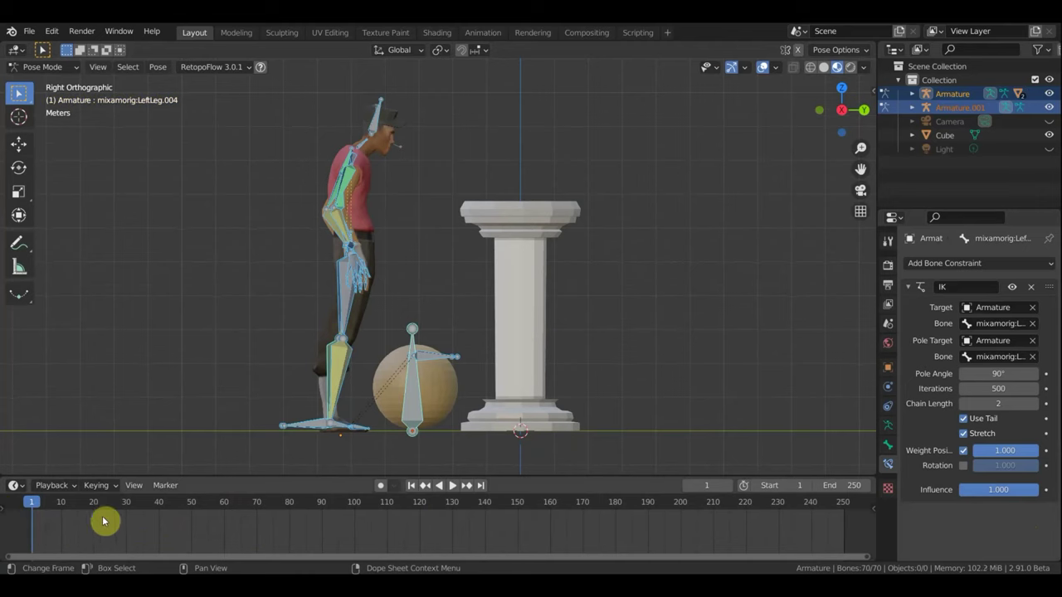
- Insert a Location & Rotation keyframe for all bones at frame 1
click(345, 306)
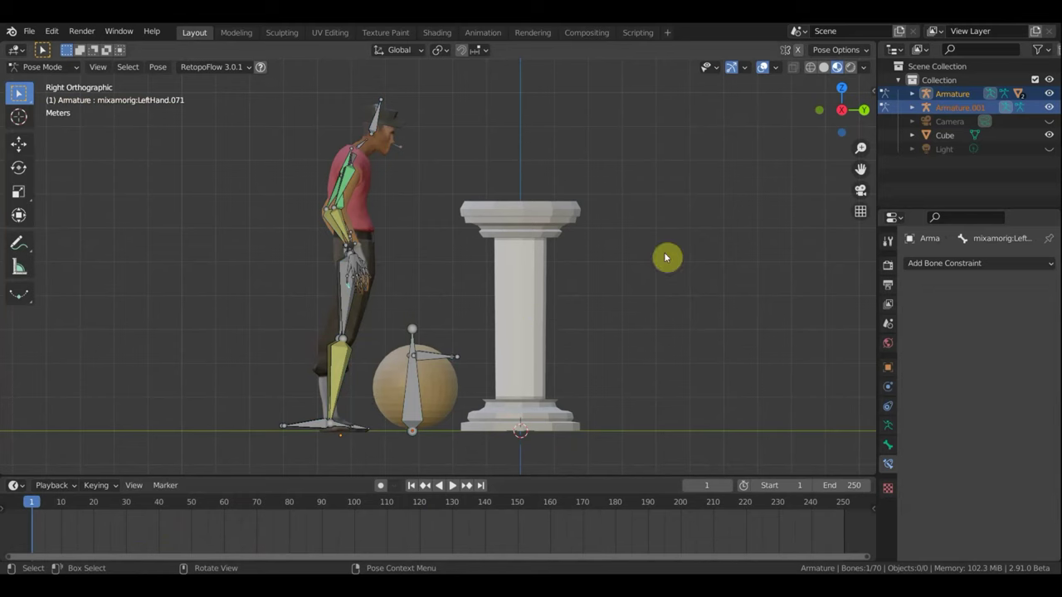
key(a)
key(i)
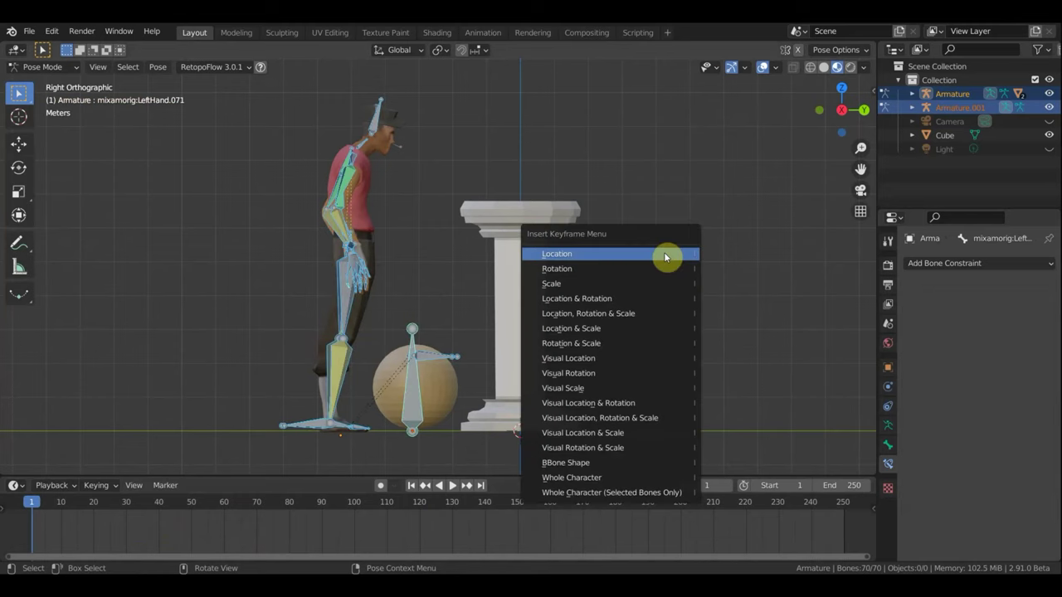
click(628, 298)
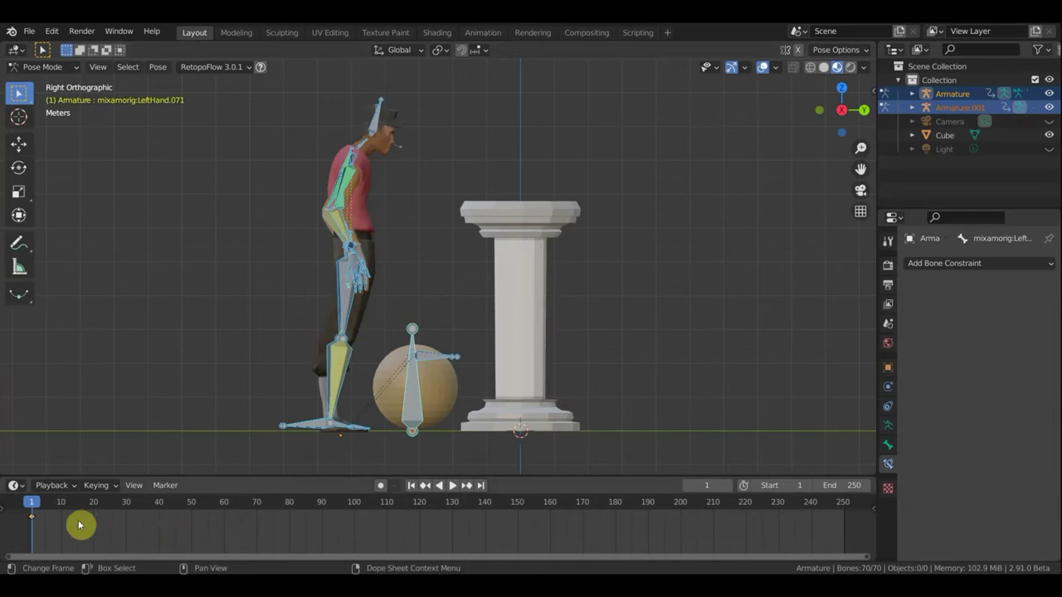
scroll(79, 524, up, 5)
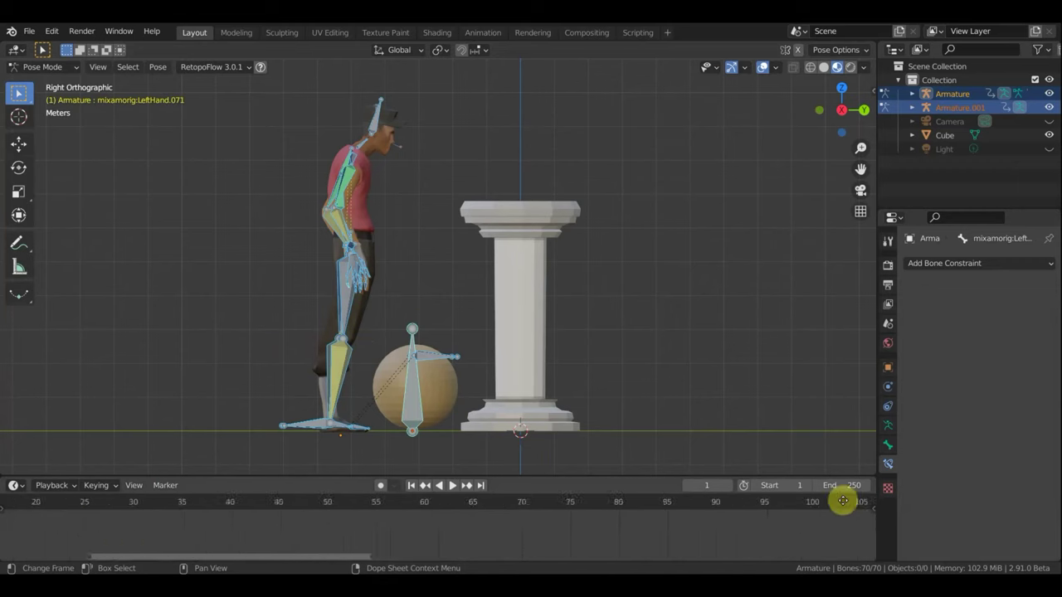
scroll(256, 519, left, 5)
scroll(308, 526, left, 1)
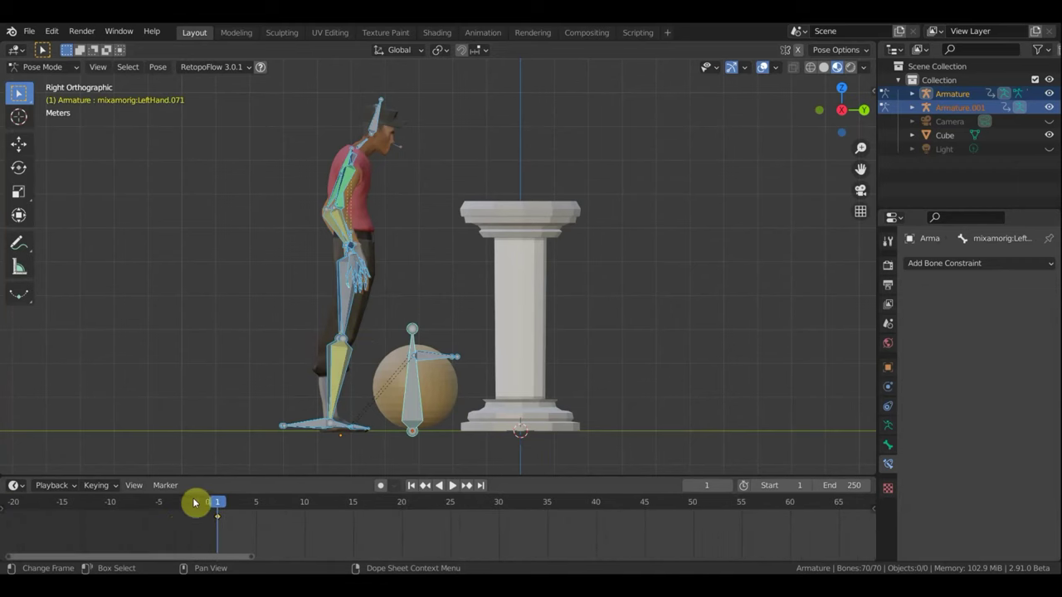
- Zoom and orbit in on the character, ball and column, selecting the left forearm bone
scroll(199, 502, up, 1)
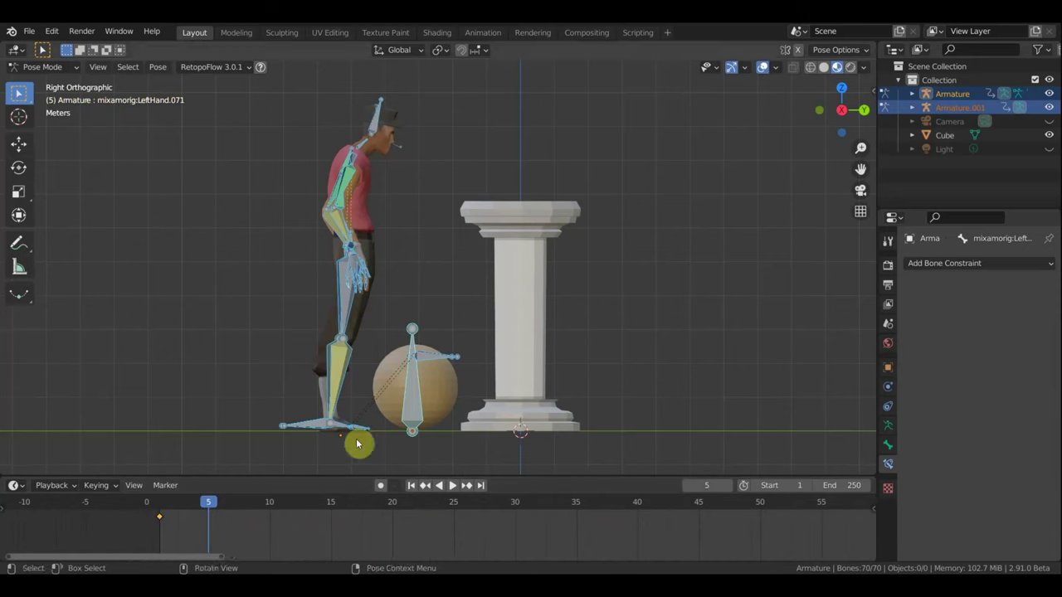
mouse_move(342, 219)
middle_down()
mouse_move(322, 223)
mouse_move(362, 231)
mouse_move(320, 237)
mouse_move(383, 229)
middle_up()
scroll(347, 219, up, 2)
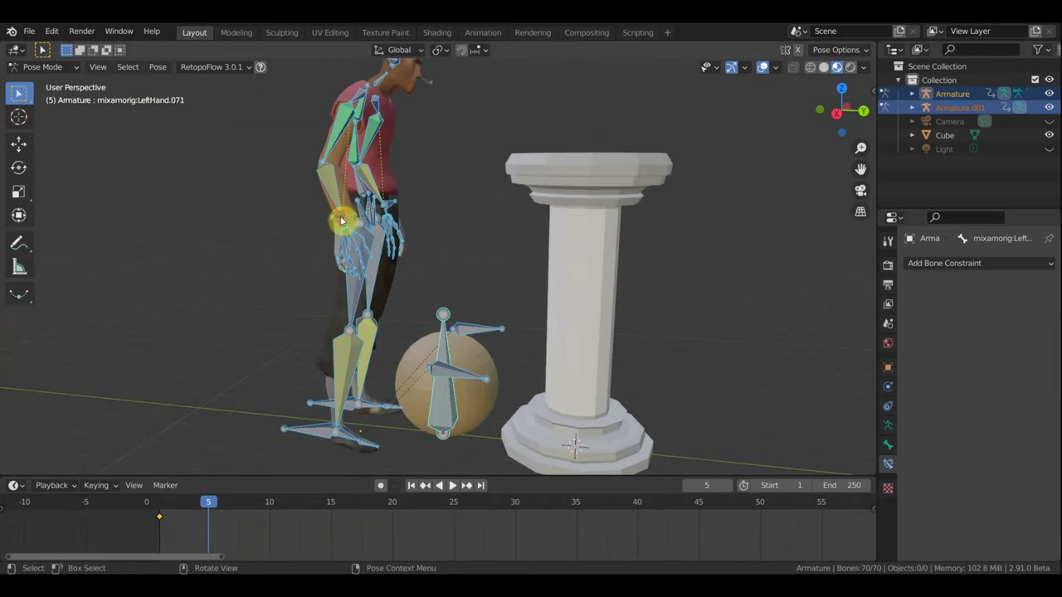
click(343, 220)
middle_drag(428, 222, 339, 230)
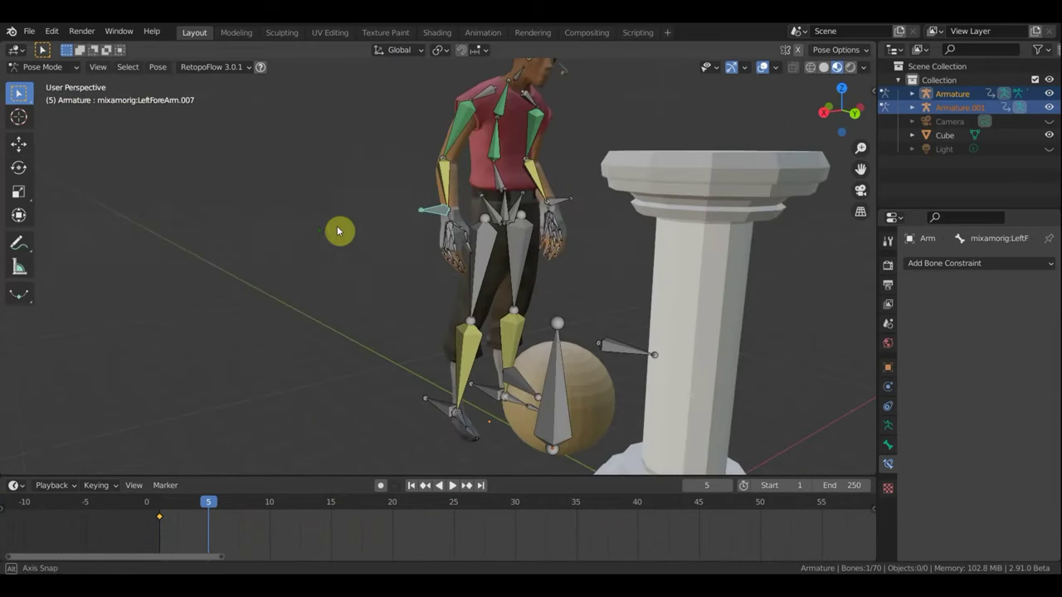
- Hide the column, then rotate the Hips forward and lower them into a crouch
click(1050, 135)
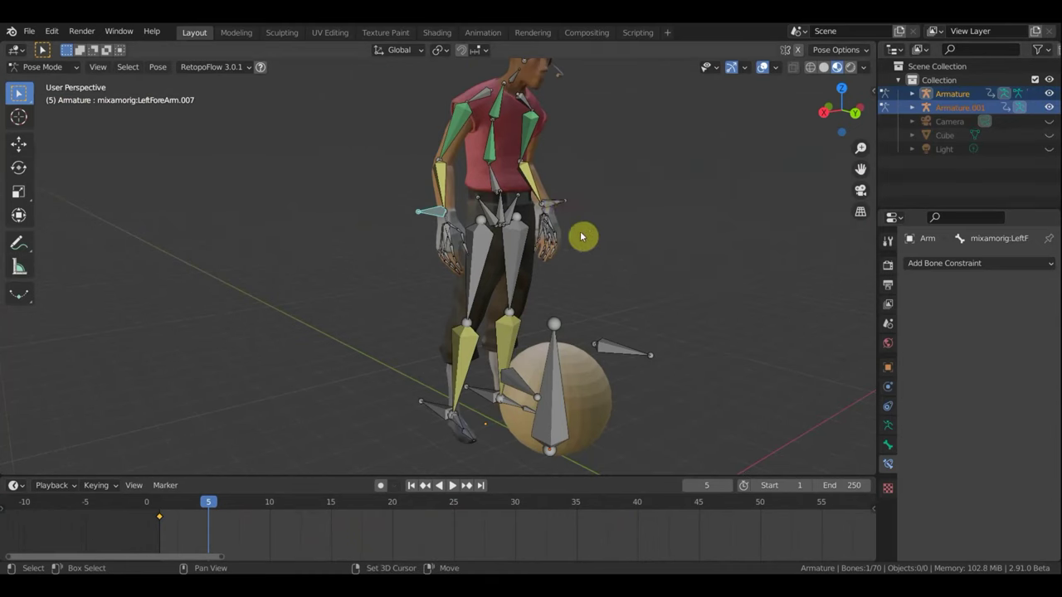
mouse_move(585, 247)
middle_down()
mouse_move(680, 244)
mouse_move(633, 244)
mouse_move(450, 171)
mouse_move(459, 227)
mouse_move(607, 240)
mouse_move(599, 242)
middle_up()
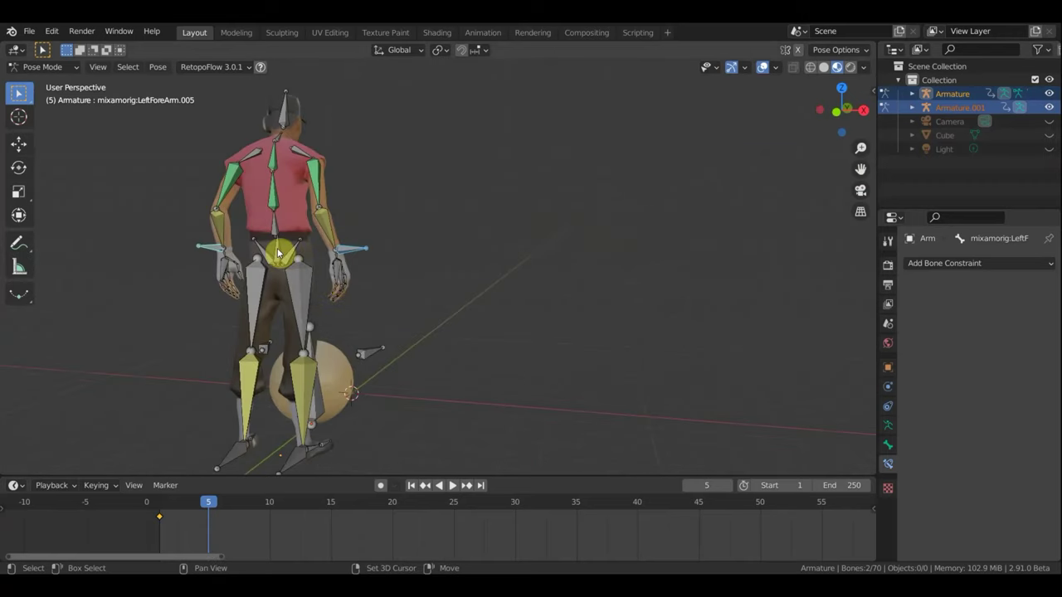
shift+click(278, 253)
mouse_move(403, 273)
middle_down()
mouse_move(443, 299)
mouse_move(352, 288)
mouse_move(456, 292)
middle_up()
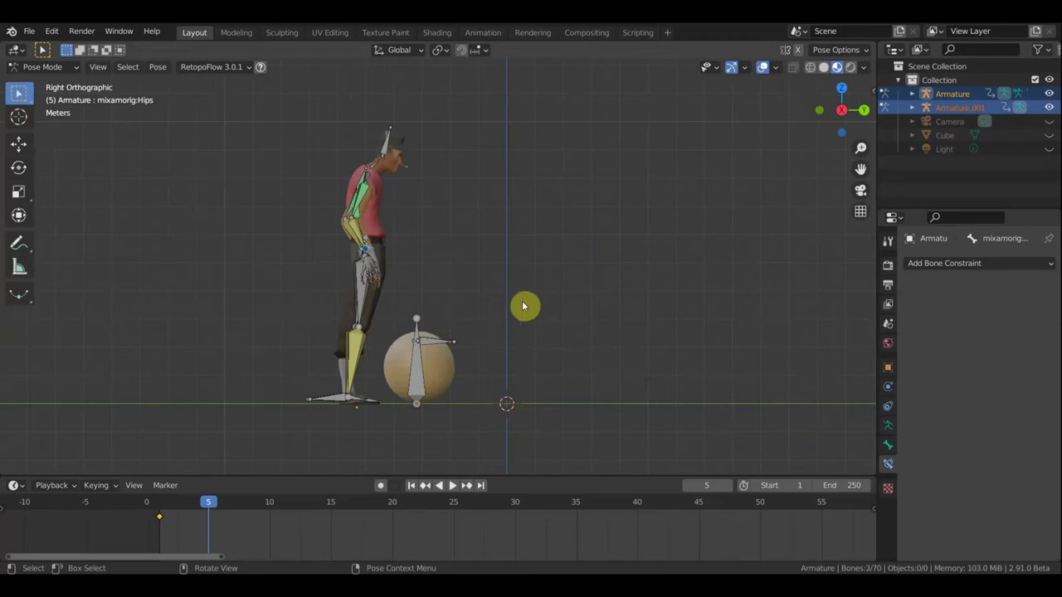
key(r)
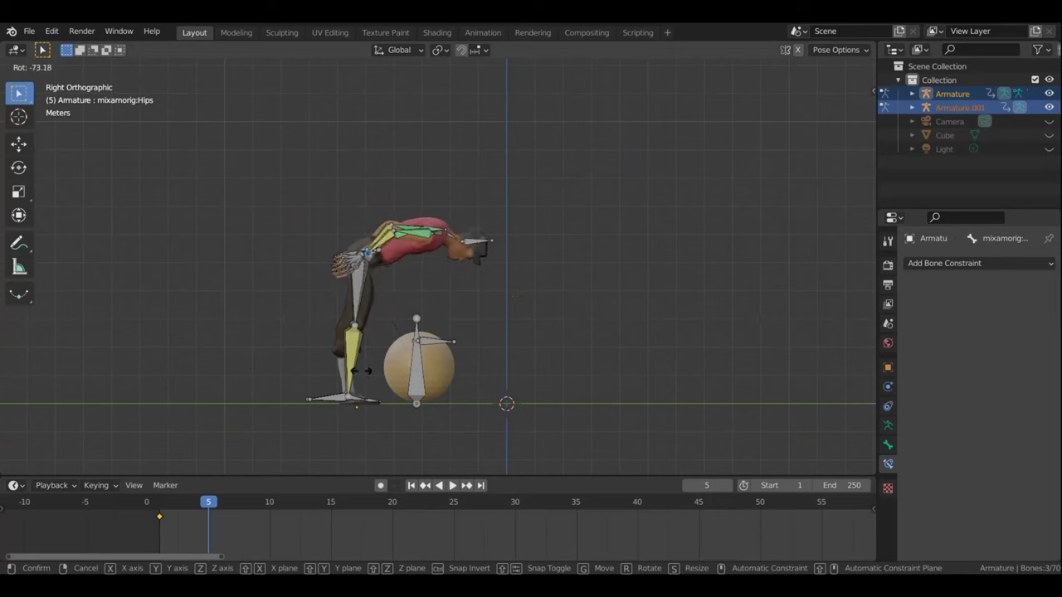
click(351, 373)
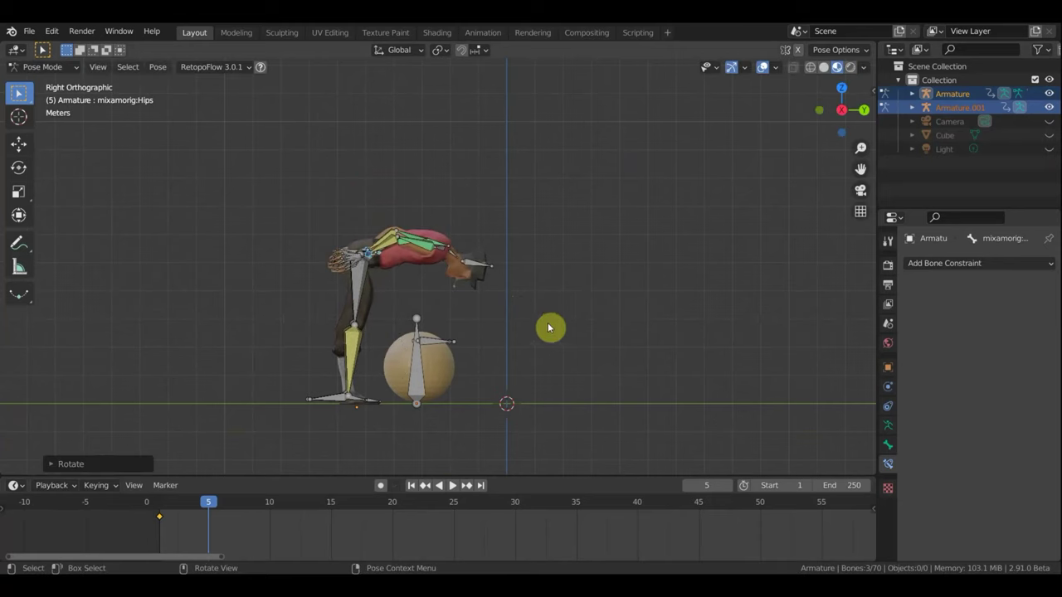
key(g)
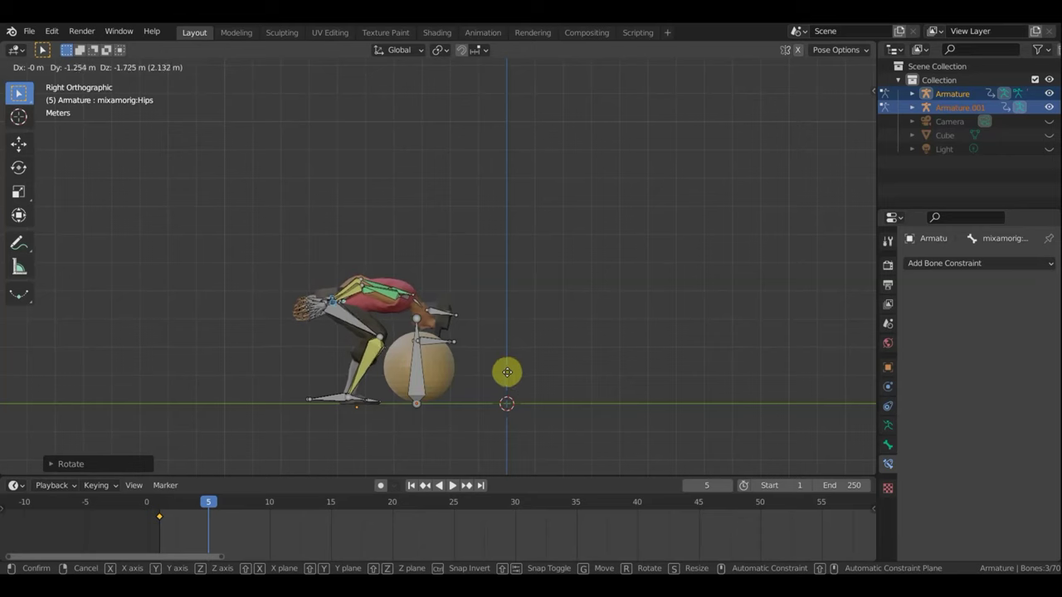
click(509, 377)
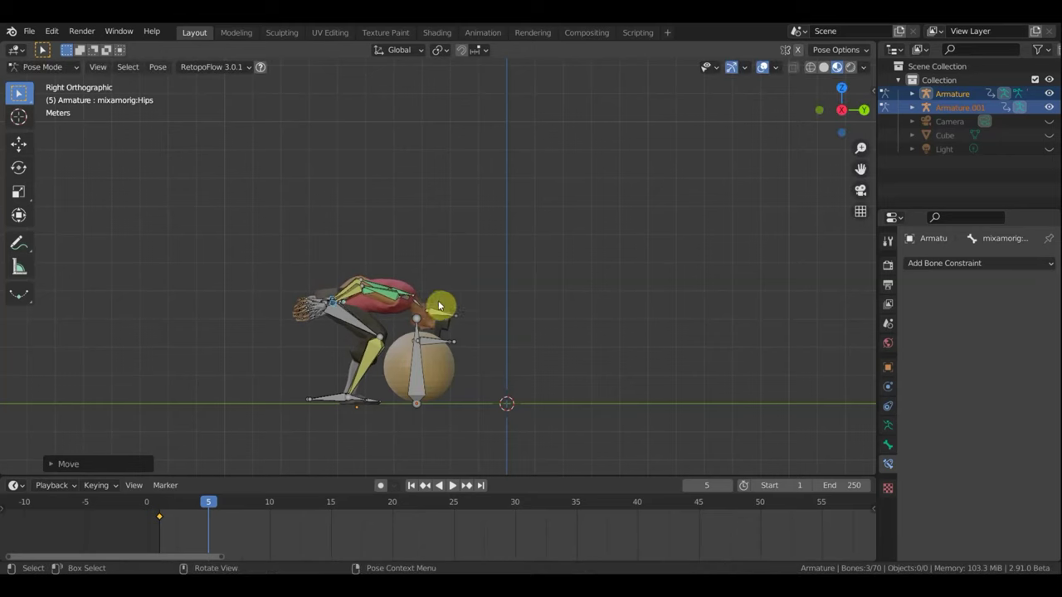
- Rotate the Neck bone to tilt the head back up
click(453, 303)
key(r)
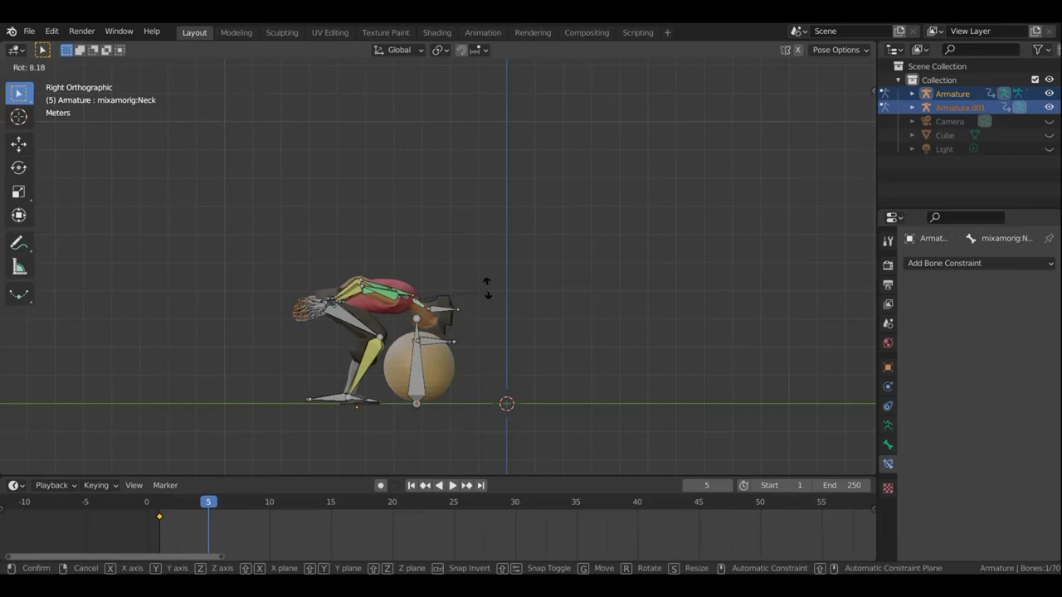
click(435, 192)
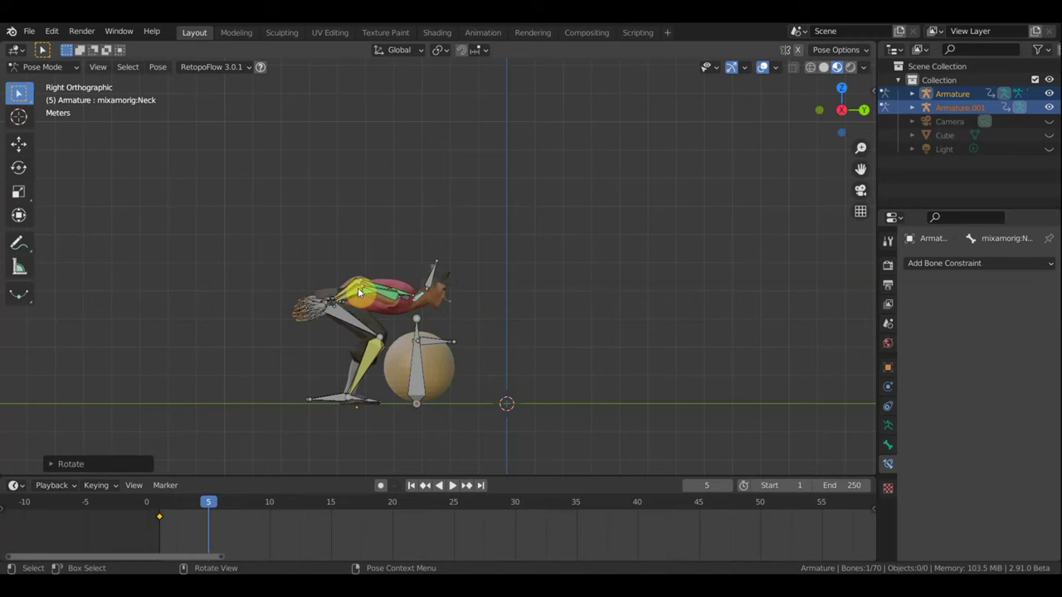
scroll(333, 305, up, 2)
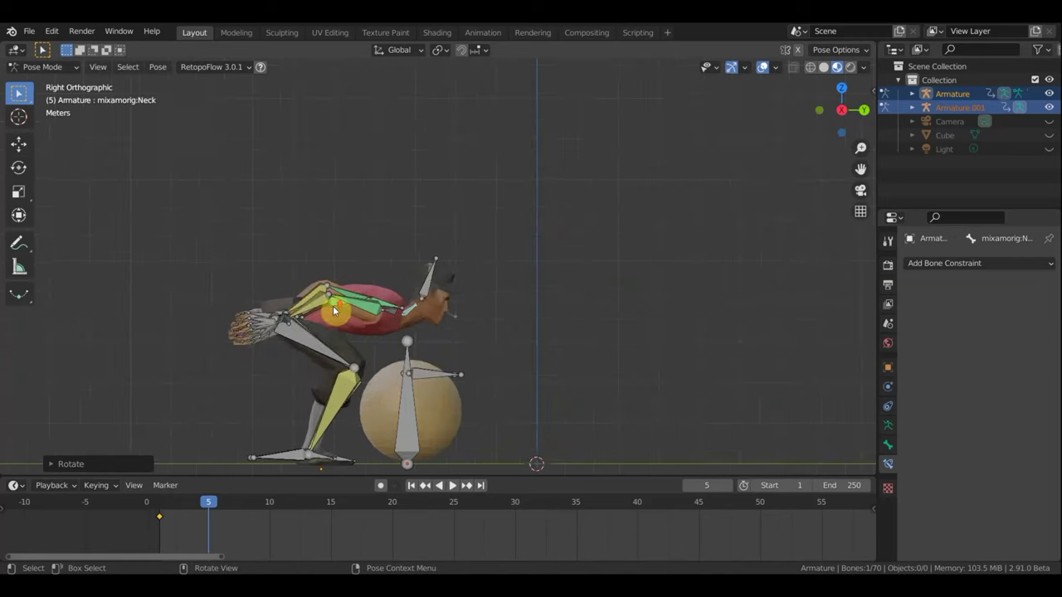
- Move and rotate the left forearm so the hand sits beside the ball
click(292, 330)
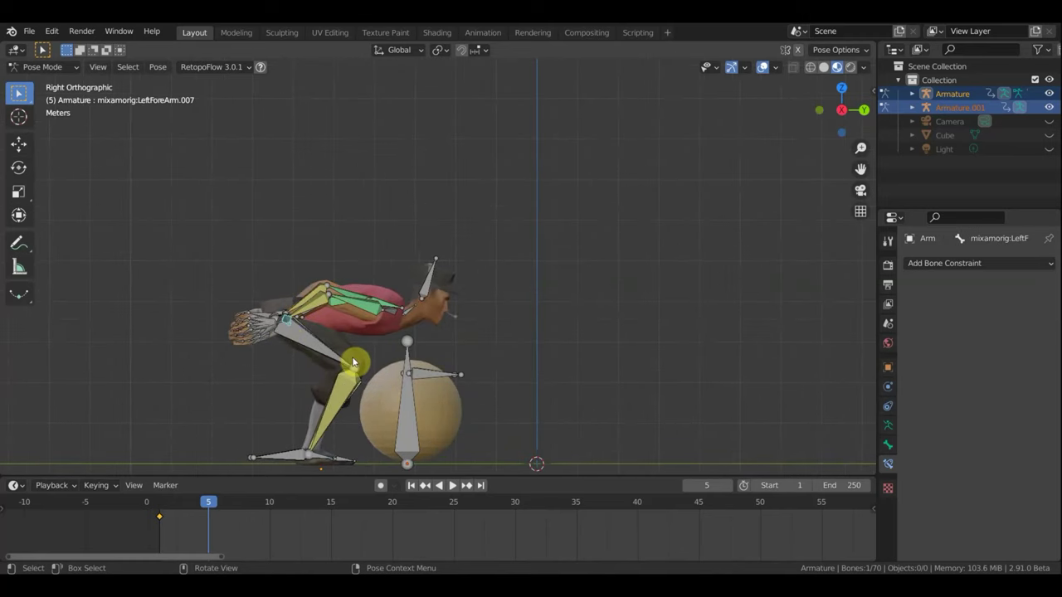
key(g)
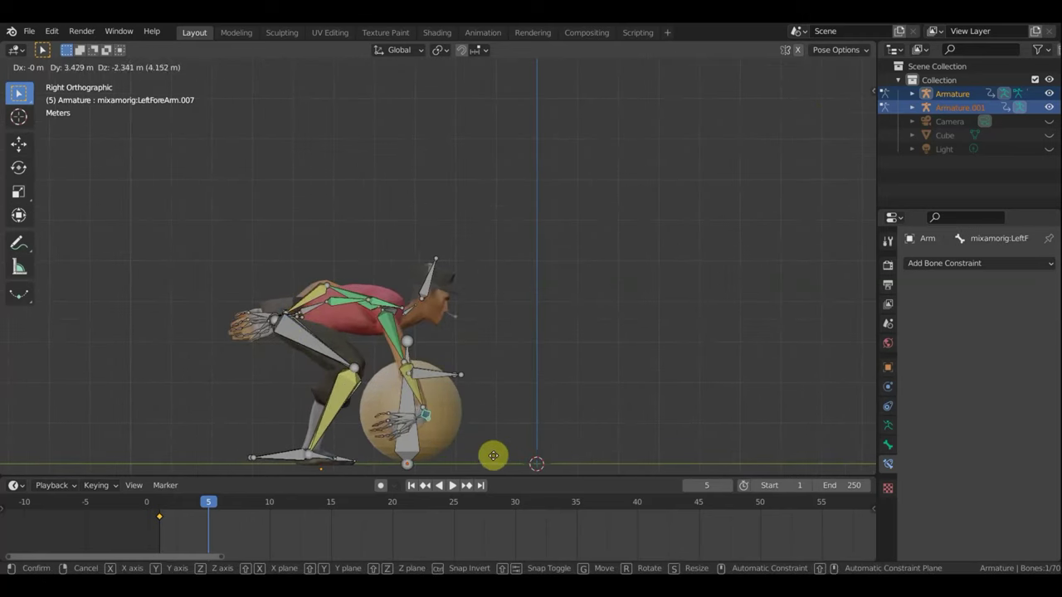
click(500, 454)
key(r)
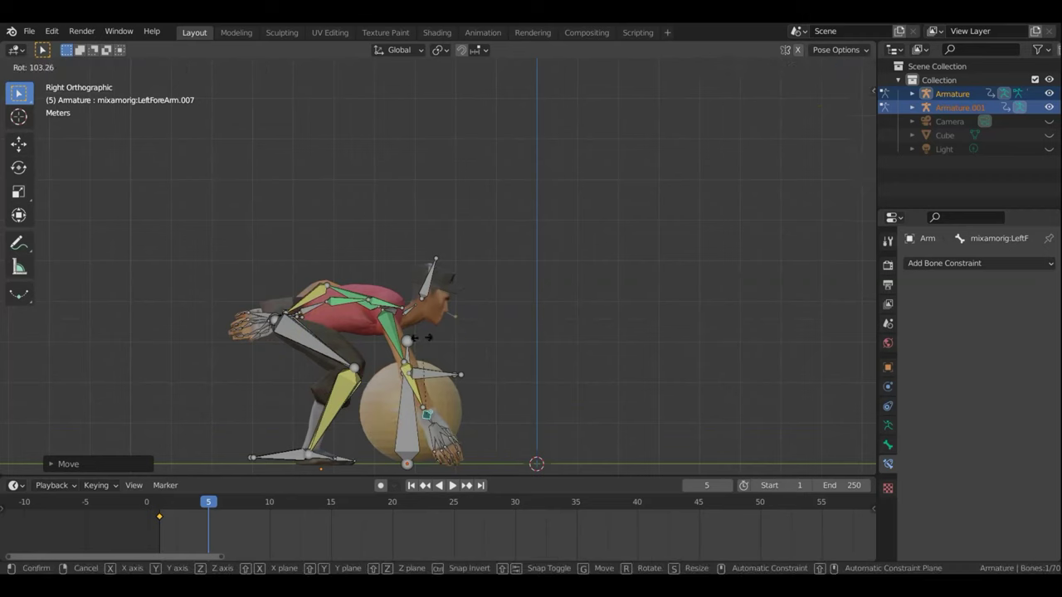
click(506, 408)
key(g)
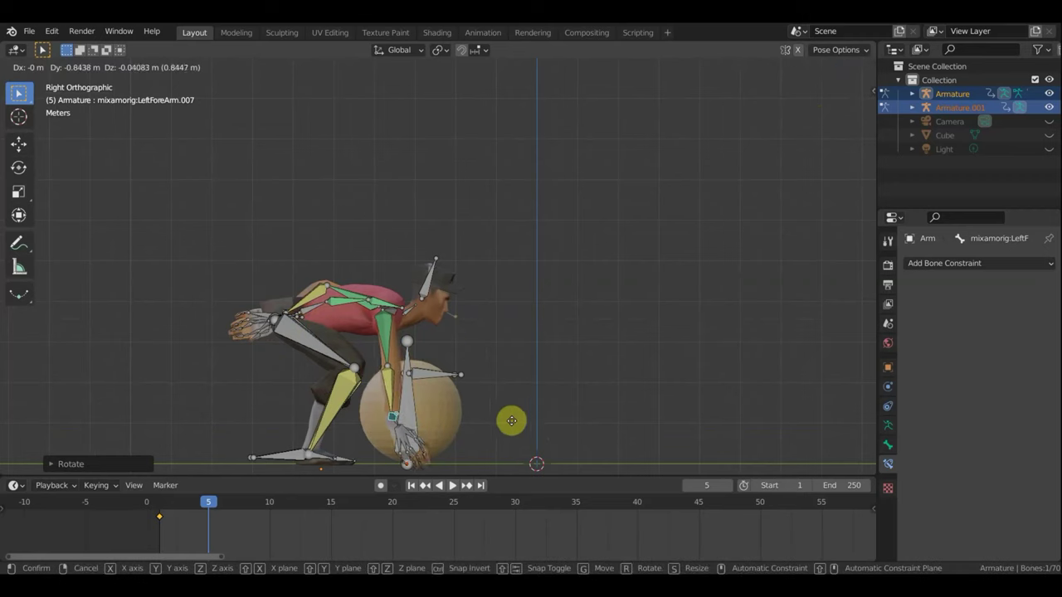
click(521, 428)
mouse_move(521, 427)
middle_down()
mouse_move(360, 407)
mouse_move(374, 420)
mouse_move(561, 433)
mouse_move(620, 450)
middle_up()
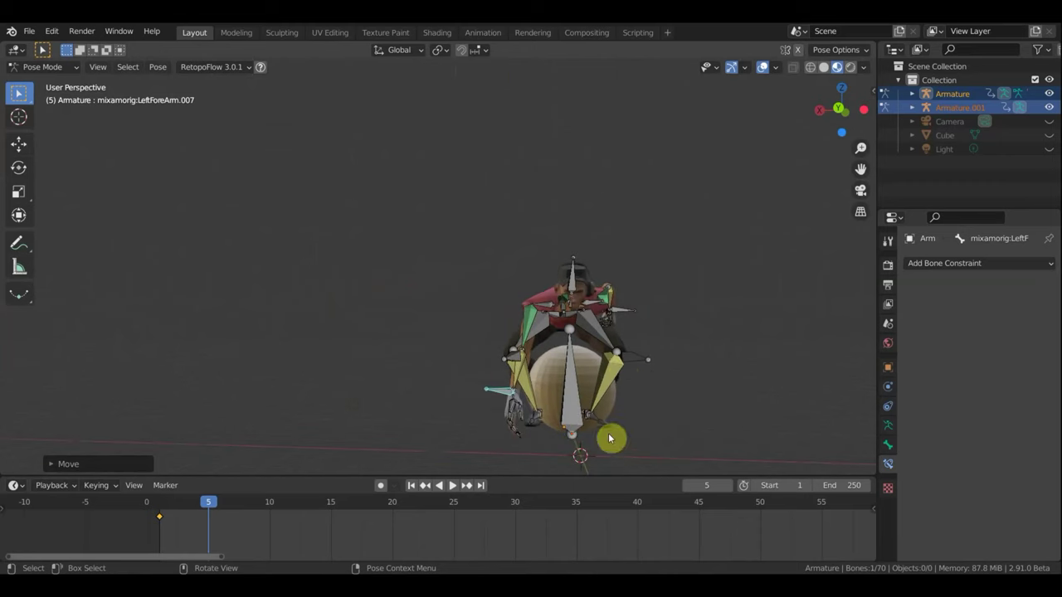
- Rotate the first forearm and nudge its hand down toward the ball
shift+middle_drag(623, 370, 521, 308)
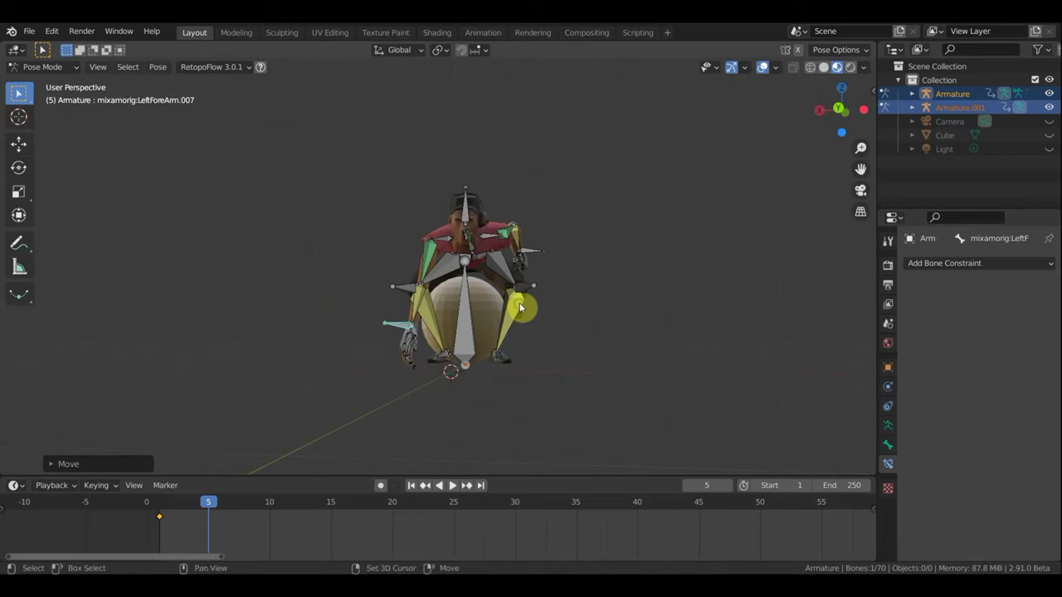
scroll(521, 309, up, 4)
scroll(526, 304, down, 1)
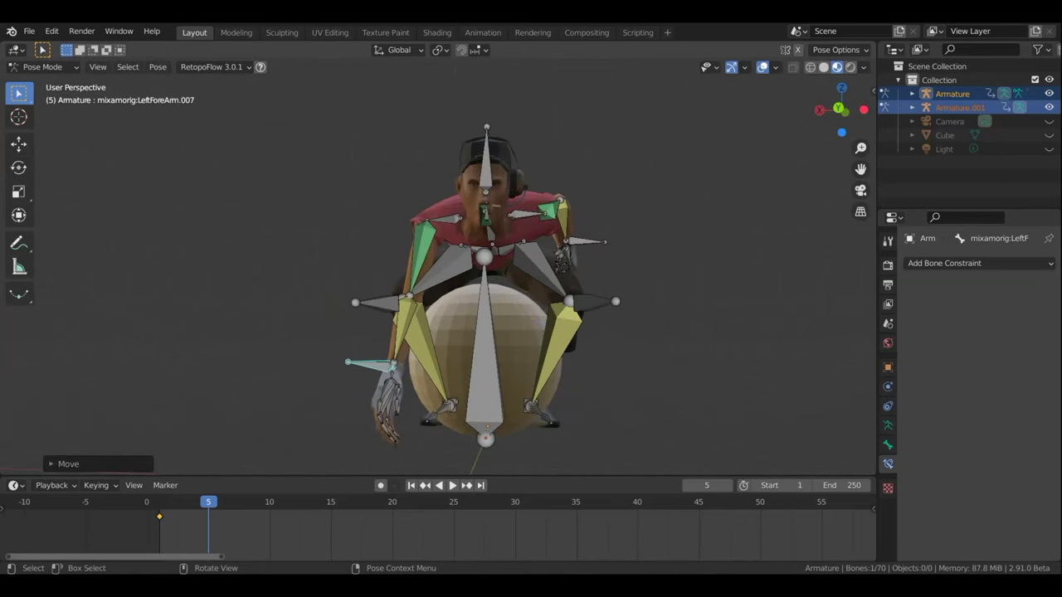
key(r)
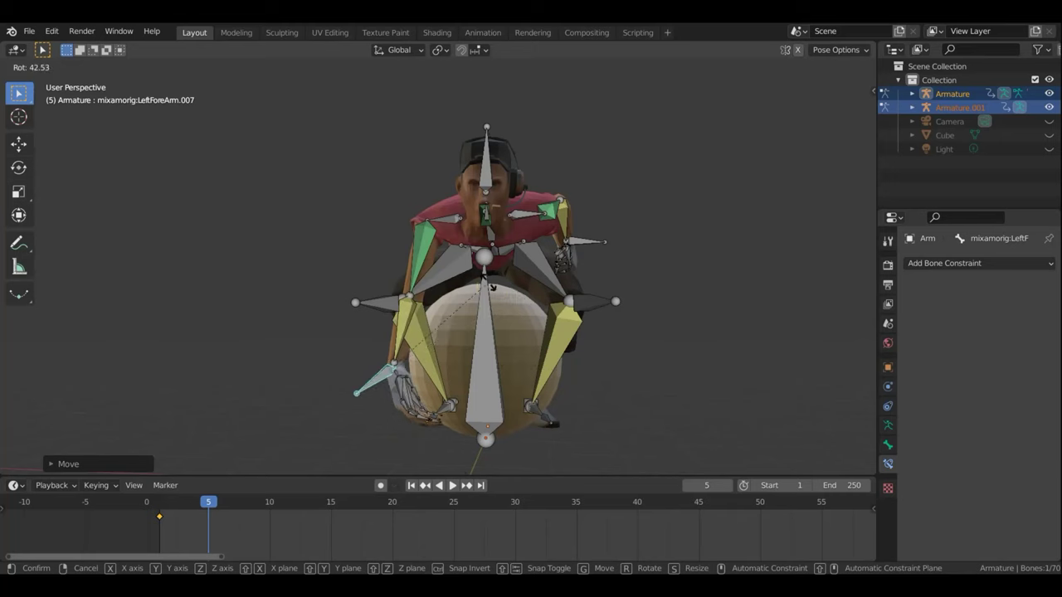
click(491, 287)
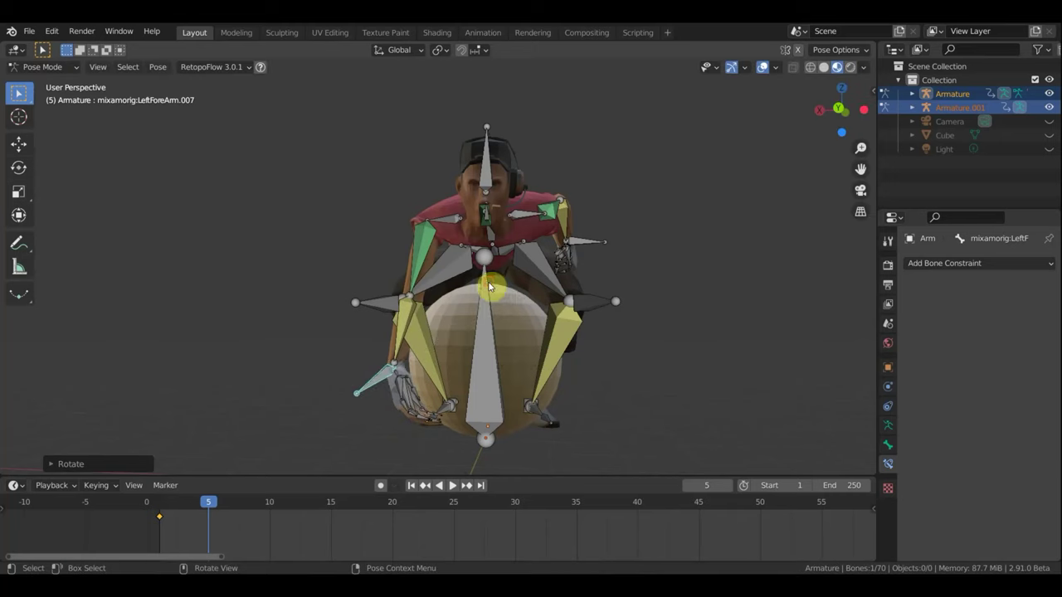
key(g)
click(404, 400)
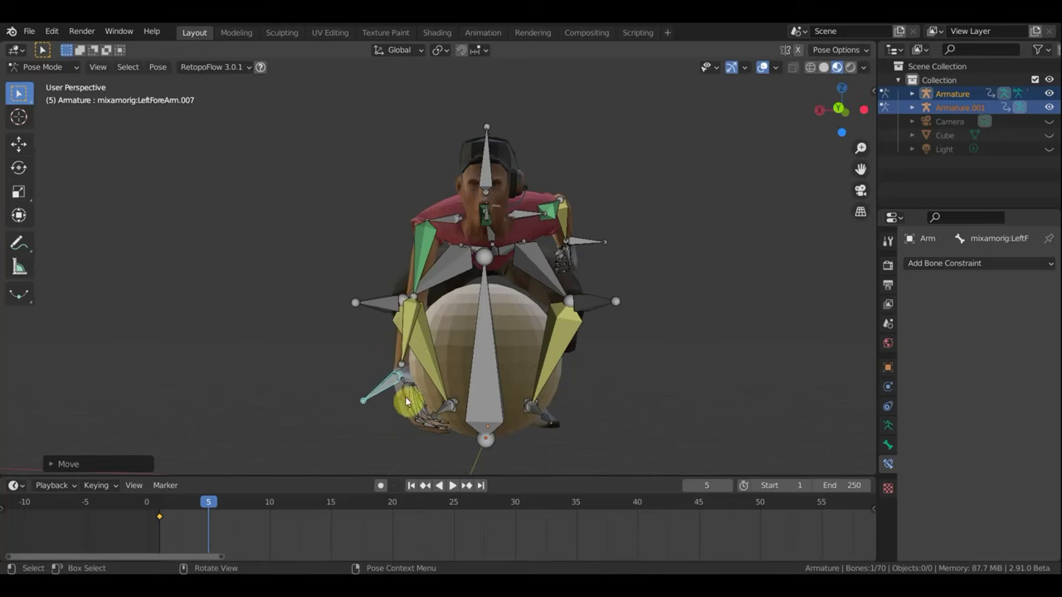
- Move and rotate the other forearm so that hand comes down beside the ball
click(592, 243)
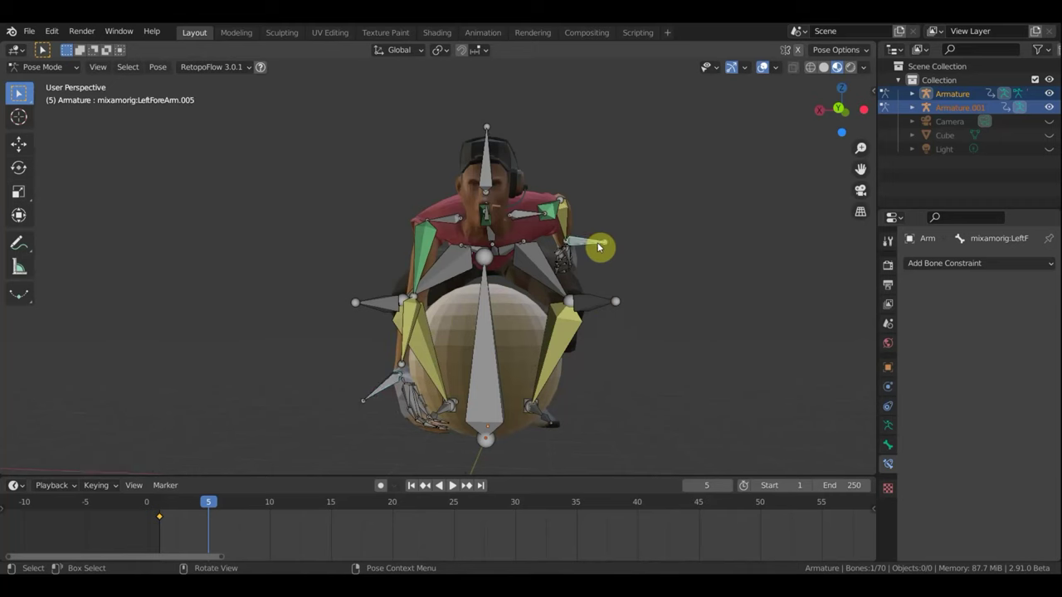
key(g)
click(621, 368)
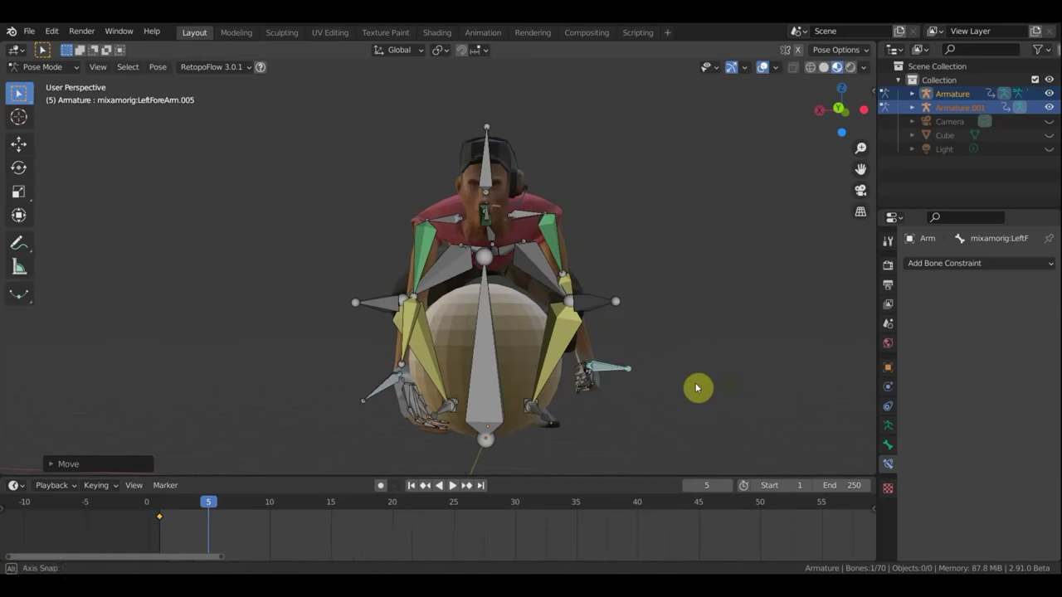
middle_drag(699, 387, 647, 387)
scroll(619, 384, down, 2)
key(g)
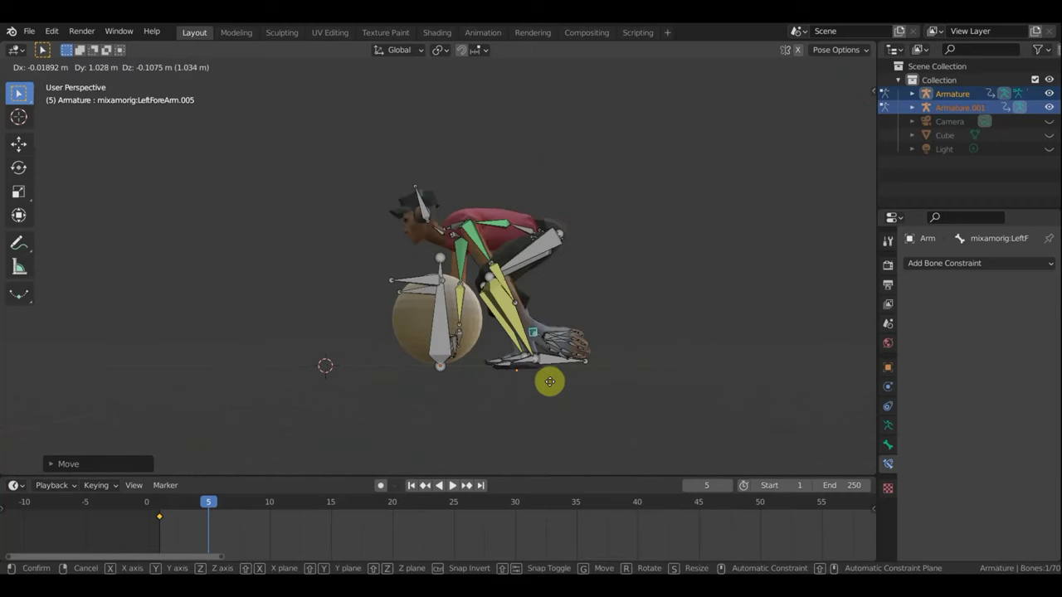
click(529, 380)
key(r)
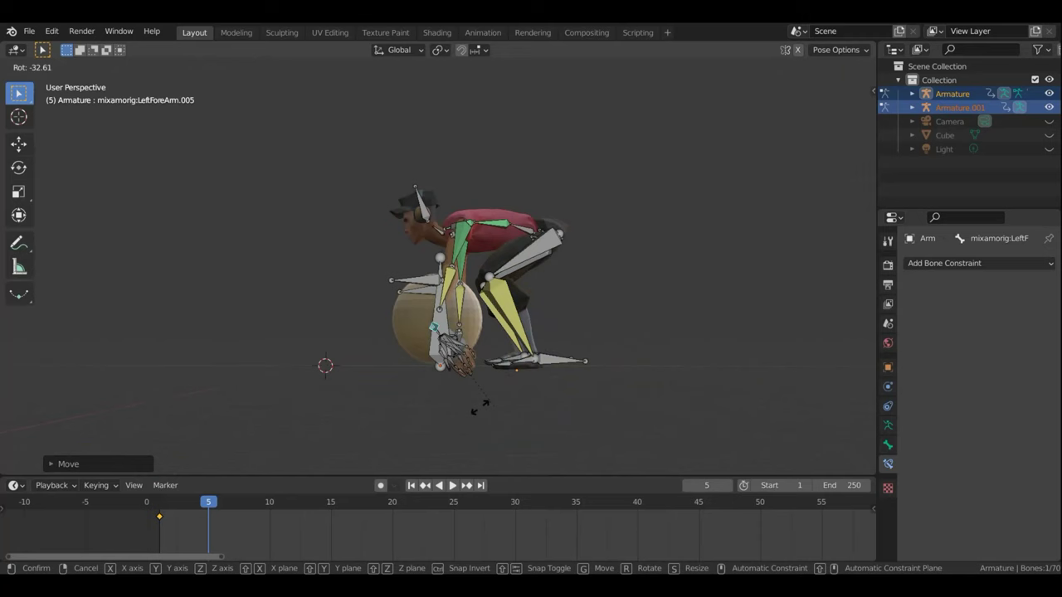
click(431, 410)
- Pull the other forearm in, press its hand onto the ball, and turn viewport overlays off
mouse_move(487, 417)
middle_down()
mouse_move(688, 429)
mouse_move(660, 421)
middle_up()
key(g)
click(626, 418)
key(r)
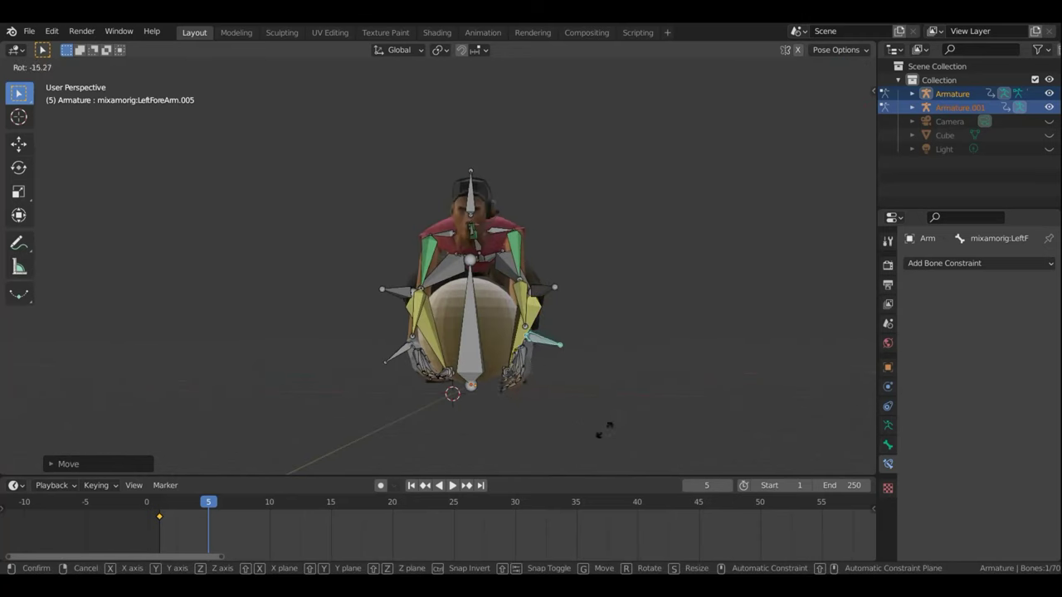
click(572, 441)
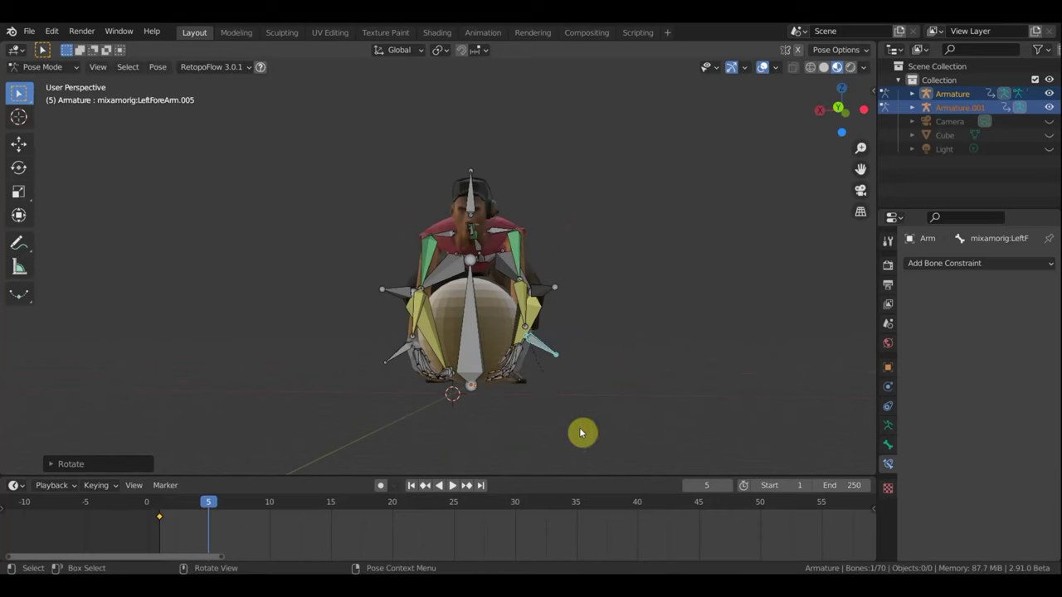
mouse_move(590, 414)
middle_down()
mouse_move(440, 424)
mouse_move(473, 415)
middle_up()
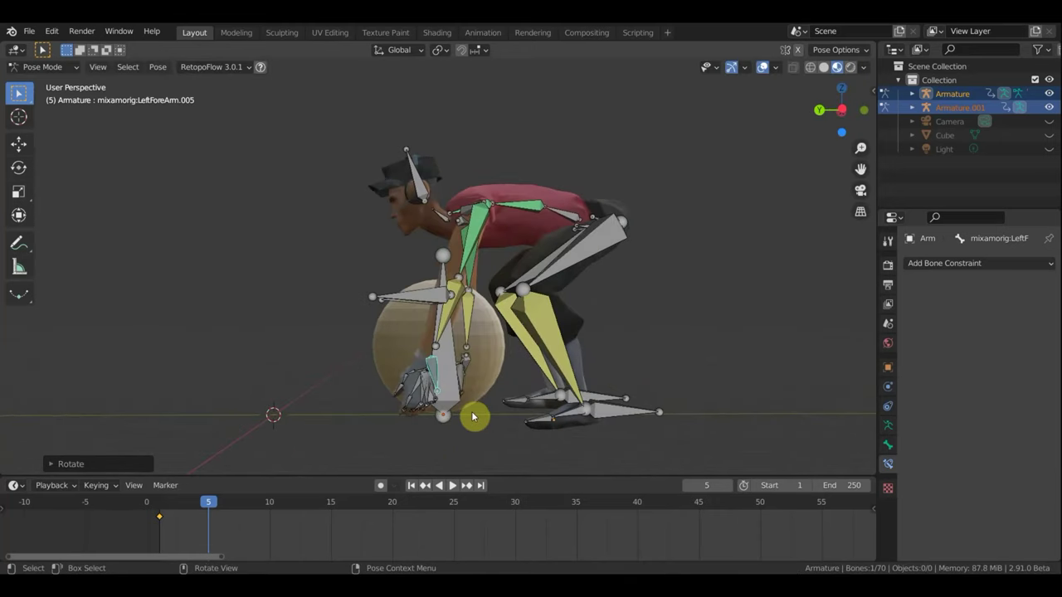
key(g)
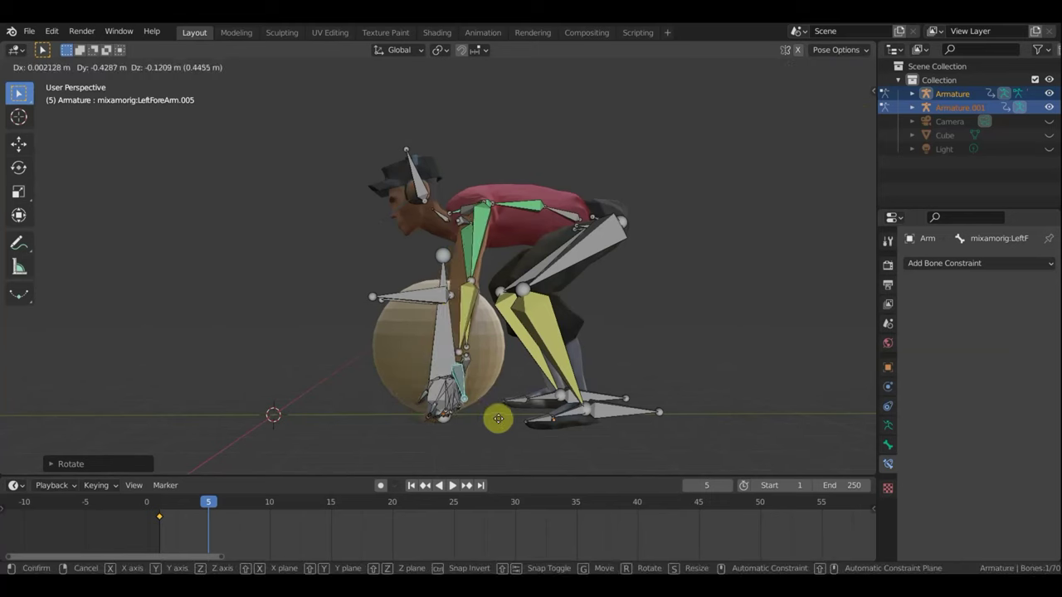
click(502, 419)
mouse_move(510, 395)
middle_down()
mouse_move(684, 412)
mouse_move(677, 368)
middle_up()
click(763, 66)
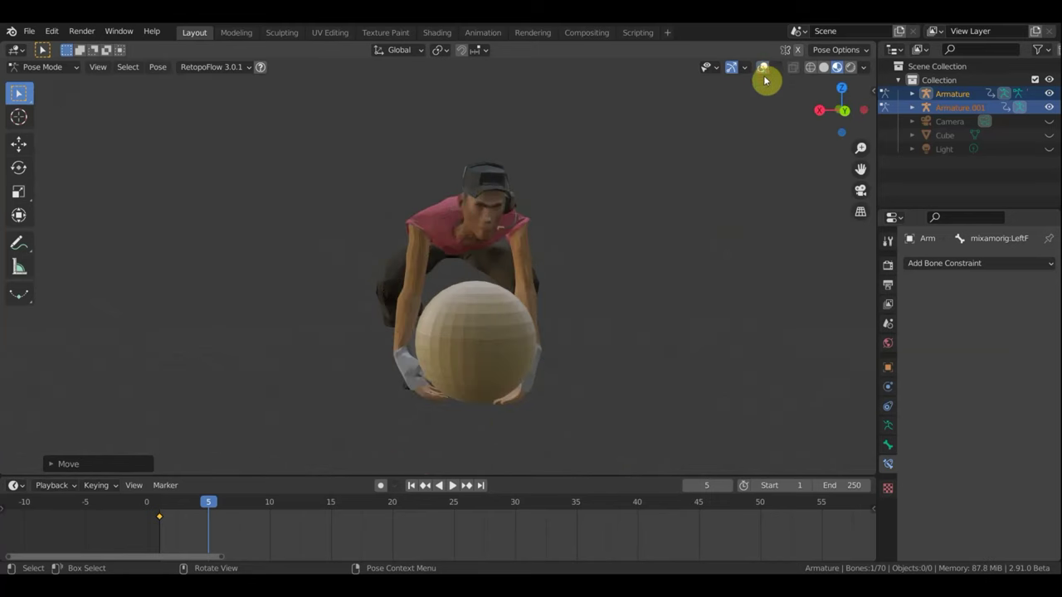
- Orbit to a frontal view of the hands and turn viewport overlays back on
mouse_move(603, 245)
middle_down()
mouse_move(662, 246)
mouse_move(616, 237)
middle_up()
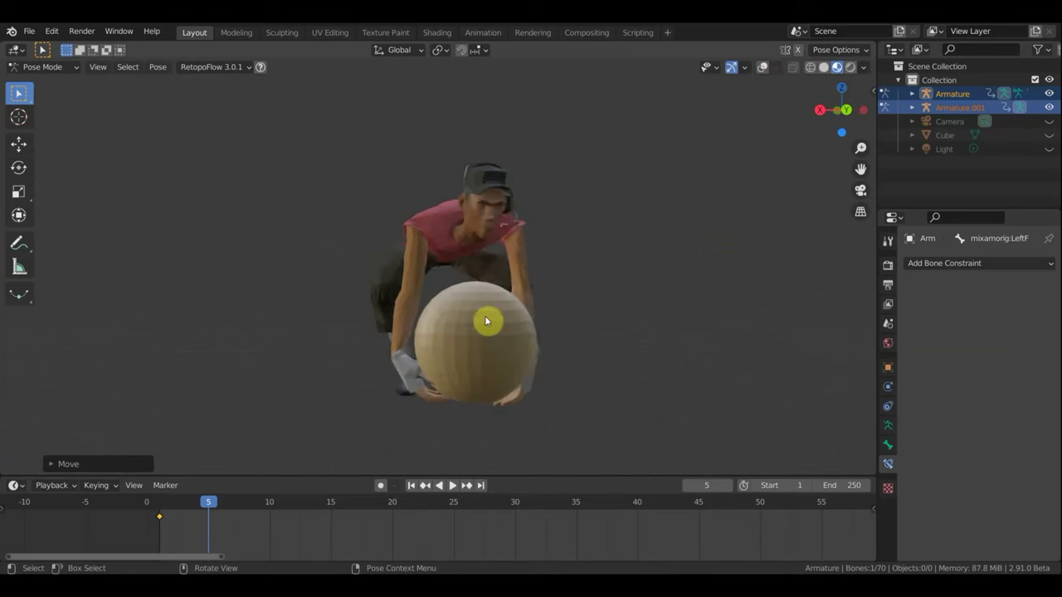
scroll(503, 310, up, 2)
scroll(484, 320, up, 2)
middle_drag(484, 320, 575, 314)
scroll(564, 324, down, 2)
mouse_move(429, 412)
middle_down()
mouse_move(354, 418)
mouse_move(385, 425)
middle_up()
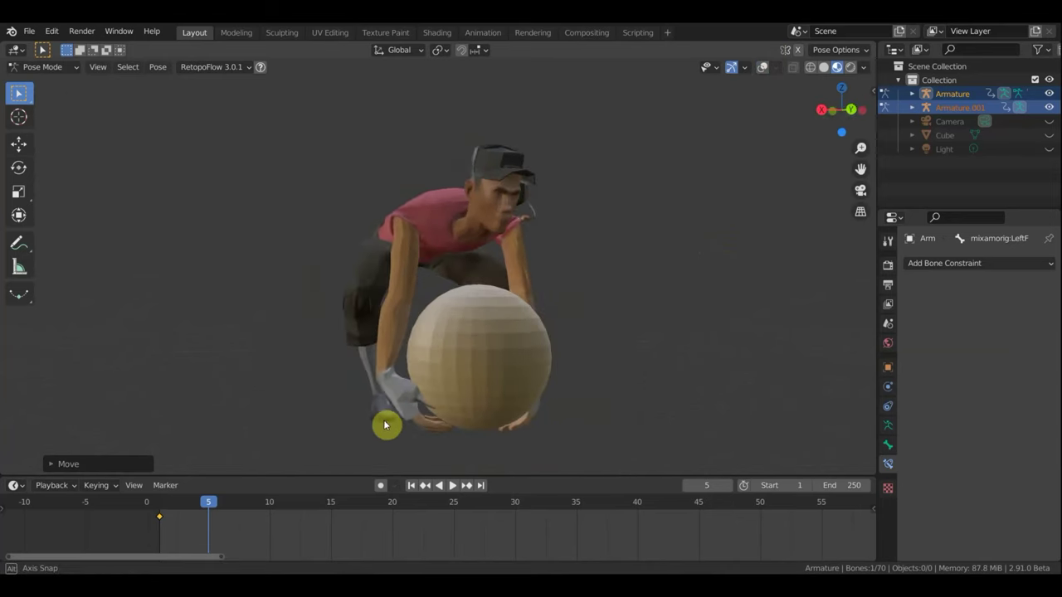
click(763, 68)
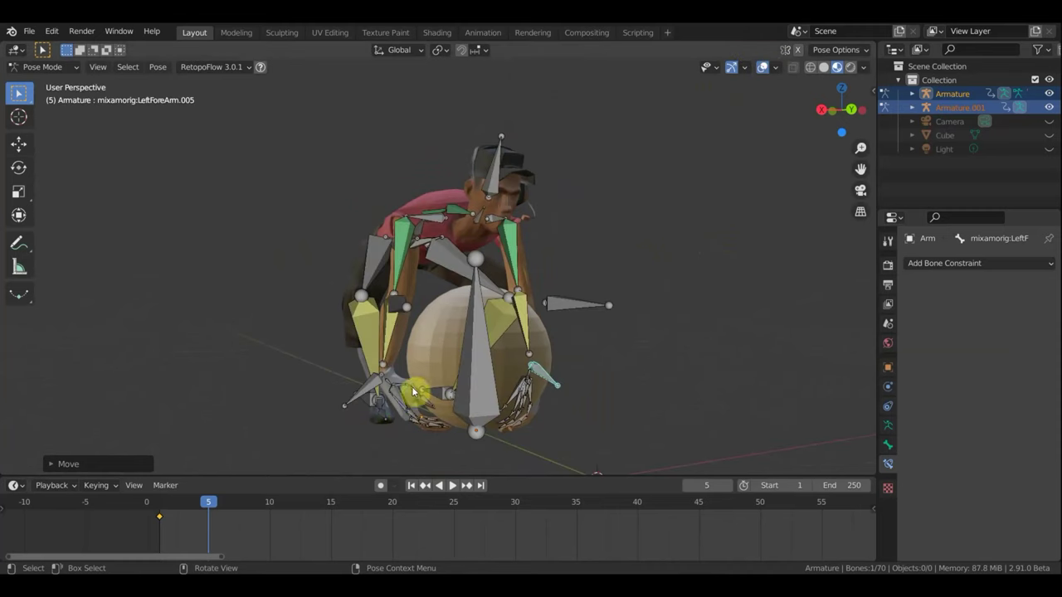
- Rotate the first two left-hand finger bones to curl around the ball
click(610, 385)
middle_drag(612, 384, 548, 443)
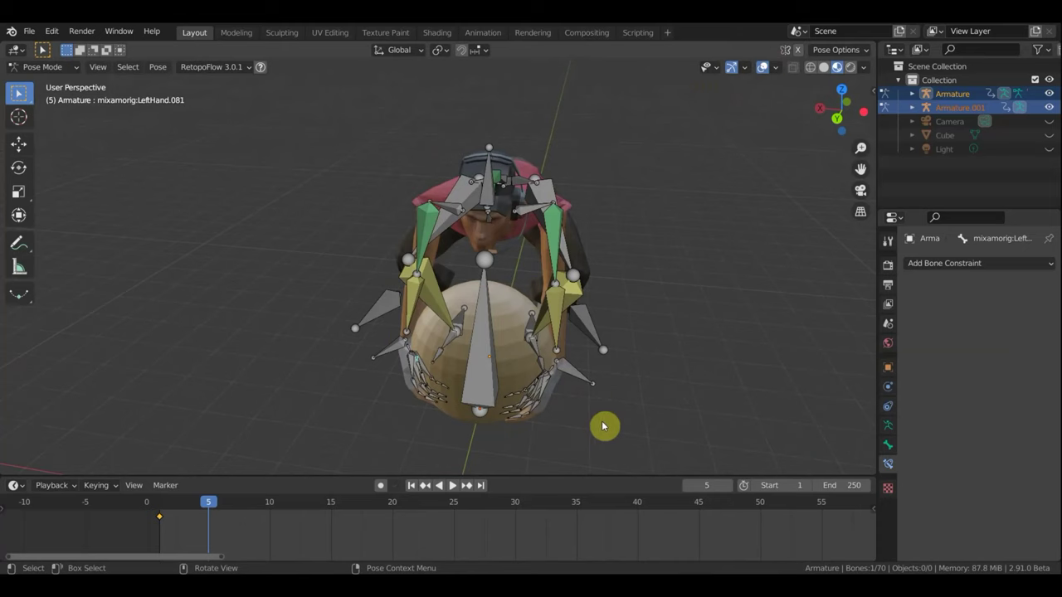
key(r)
click(399, 344)
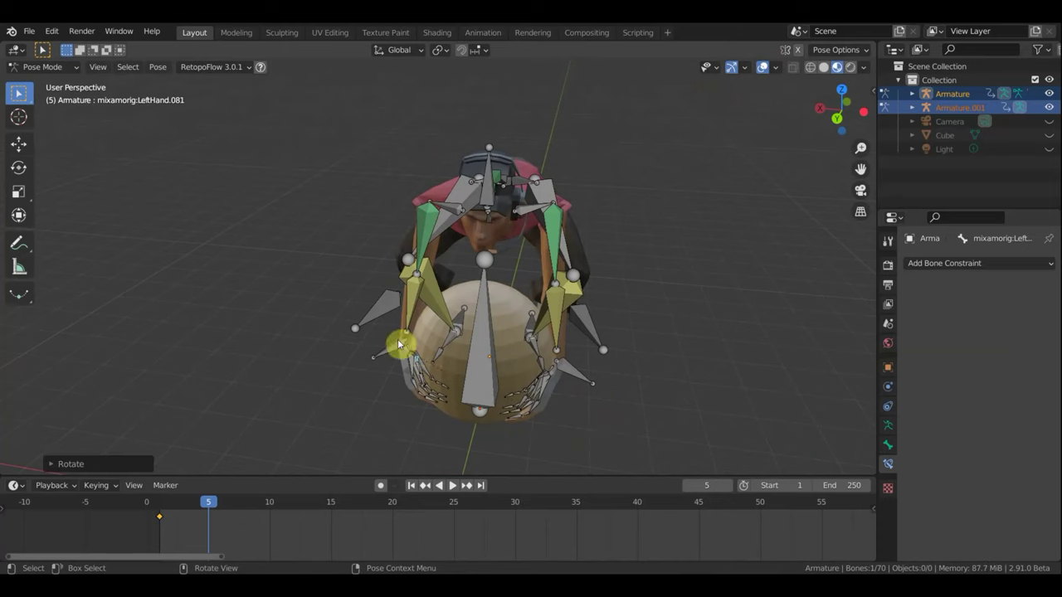
click(569, 378)
key(r)
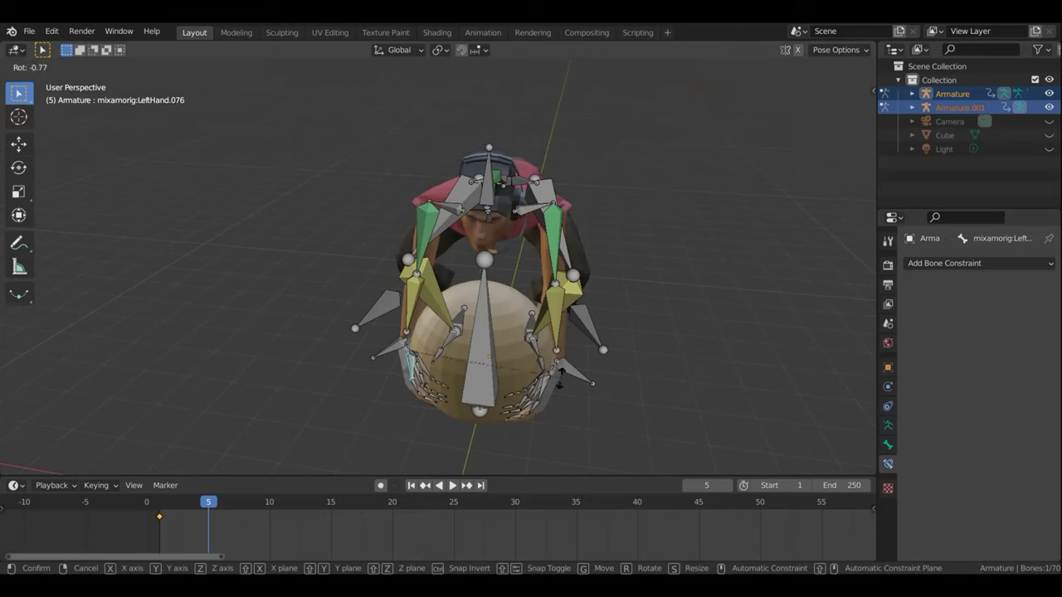
click(535, 390)
- Rotate a third left-hand finger bone to tighten the grip on the ball
middle_drag(538, 393, 491, 355)
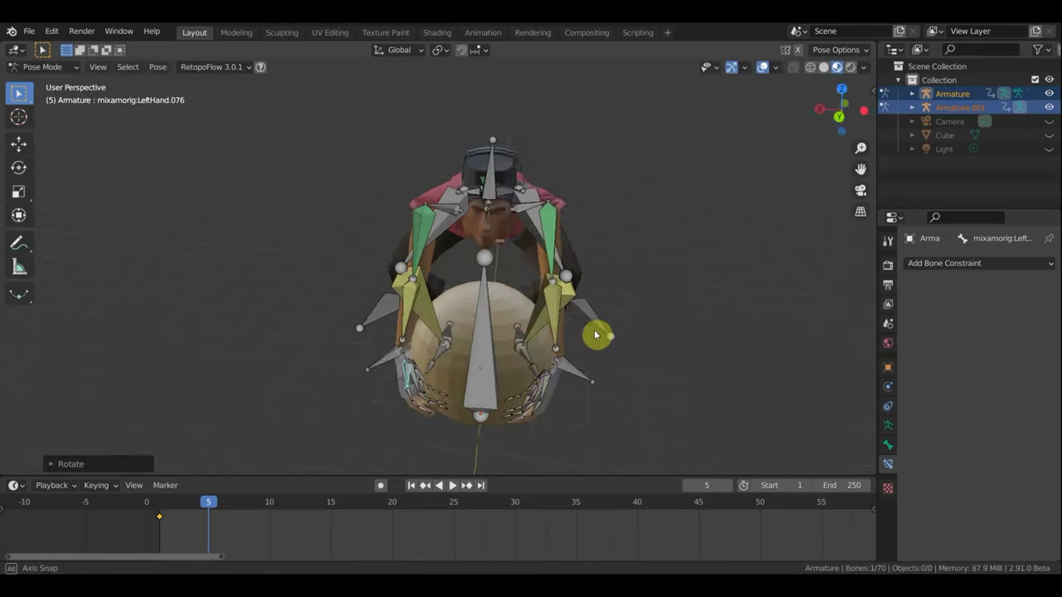
scroll(431, 387, up, 2)
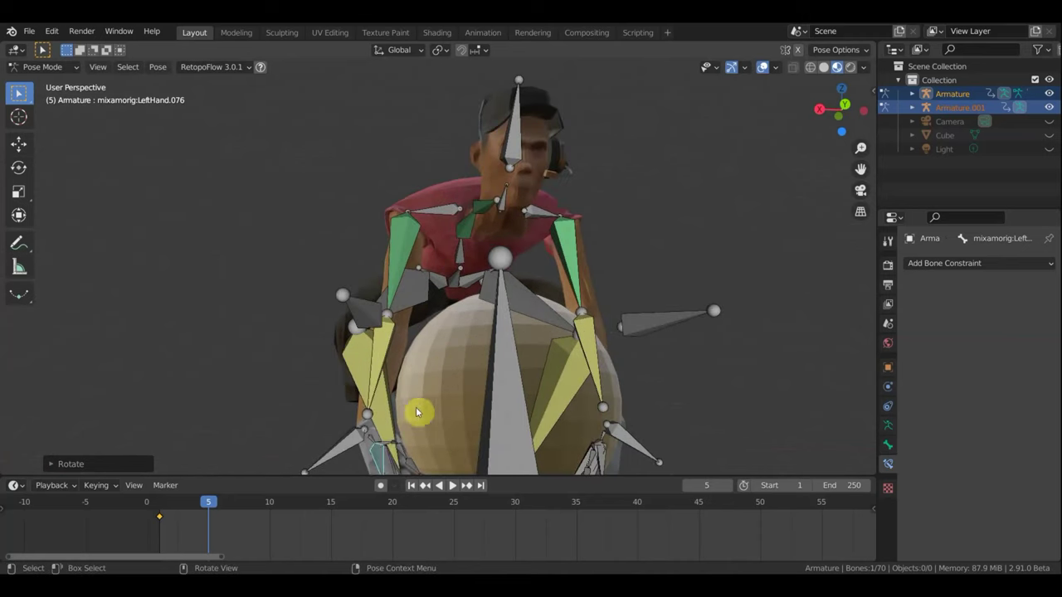
middle_drag(395, 457, 438, 434)
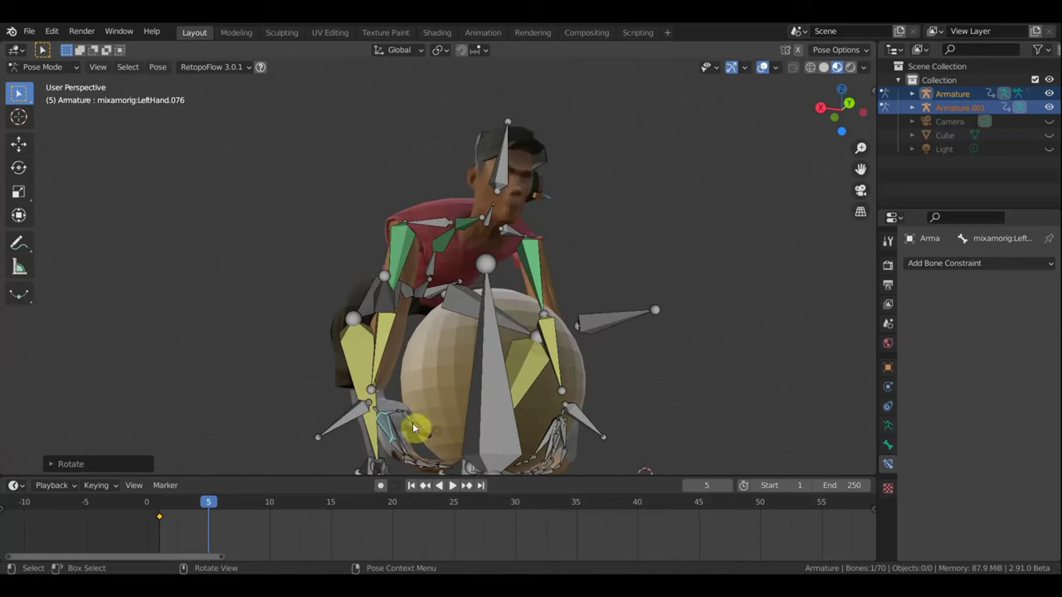
click(566, 419)
mouse_move(576, 422)
middle_down()
mouse_move(550, 440)
mouse_move(585, 431)
middle_up()
key(r)
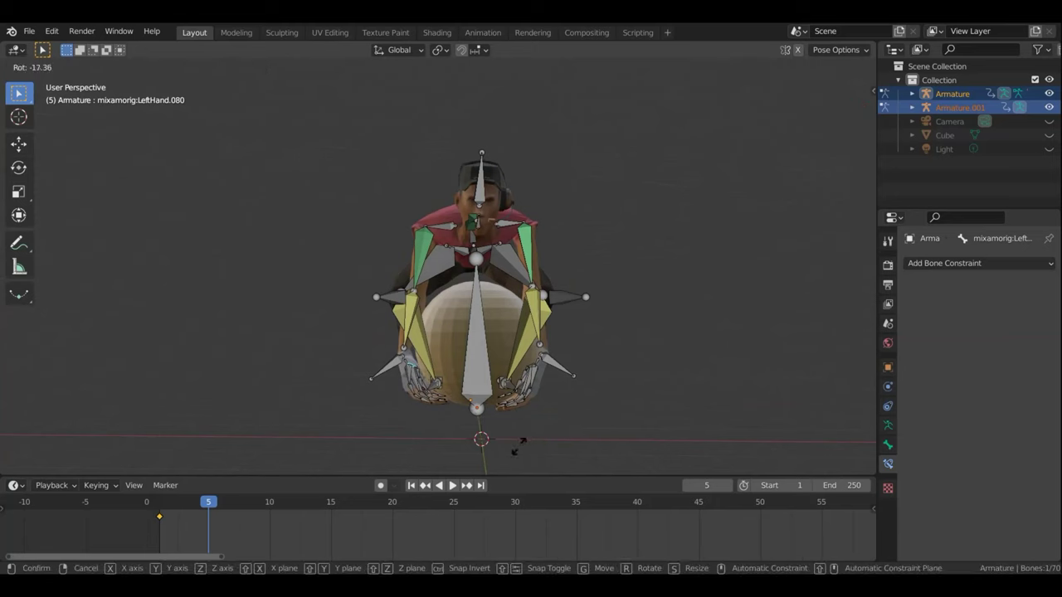
click(550, 419)
- Rotate two more left-hand finger bones so the fingers wrap the ball
mouse_move(541, 388)
middle_down()
mouse_move(439, 360)
mouse_move(533, 358)
mouse_move(606, 396)
mouse_move(595, 393)
middle_up()
click(509, 352)
key(r)
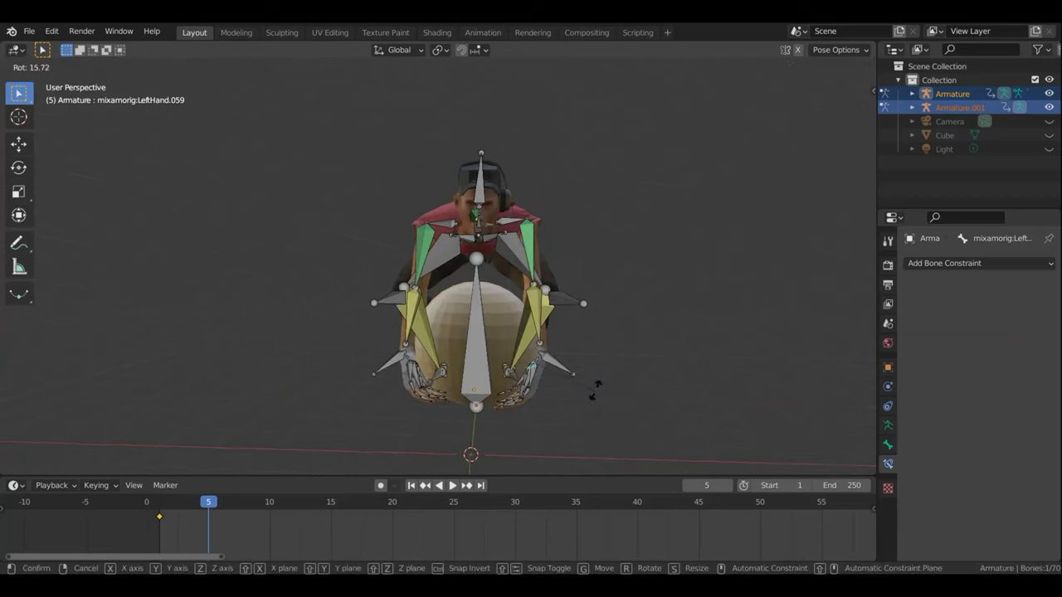
click(591, 392)
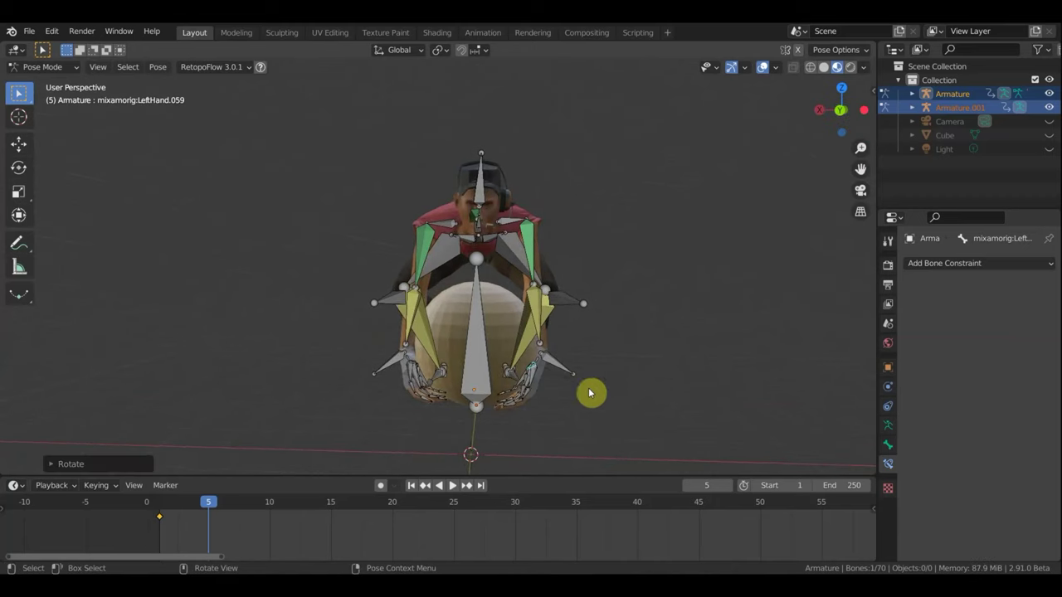
click(540, 363)
key(r)
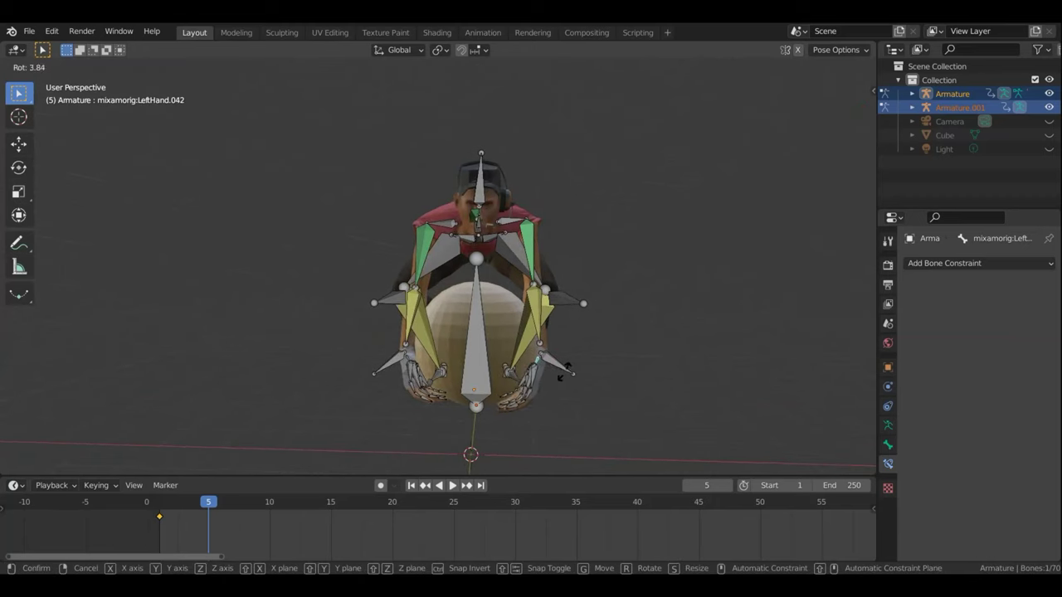
click(541, 372)
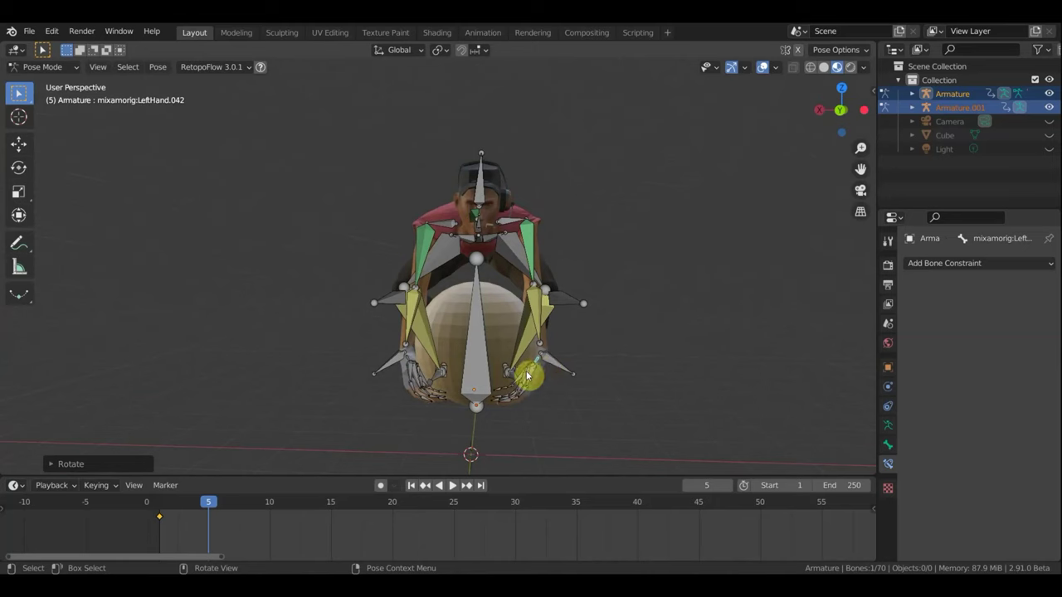
- Hide overlays to inspect the grip on the mesh, then show them again
click(763, 68)
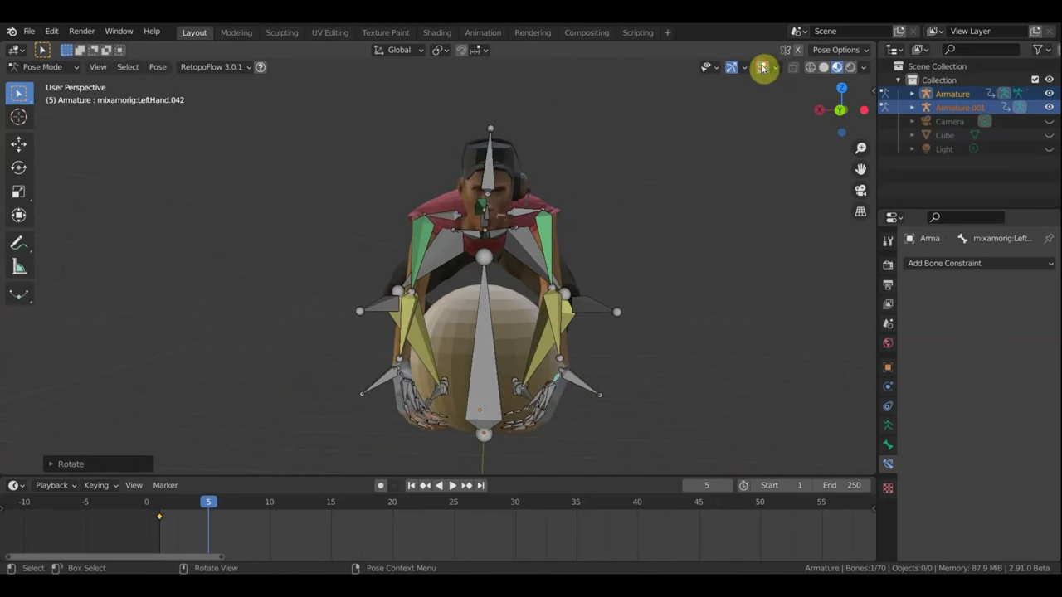
mouse_move(533, 243)
middle_down()
mouse_move(474, 221)
mouse_move(514, 240)
mouse_move(552, 225)
middle_up()
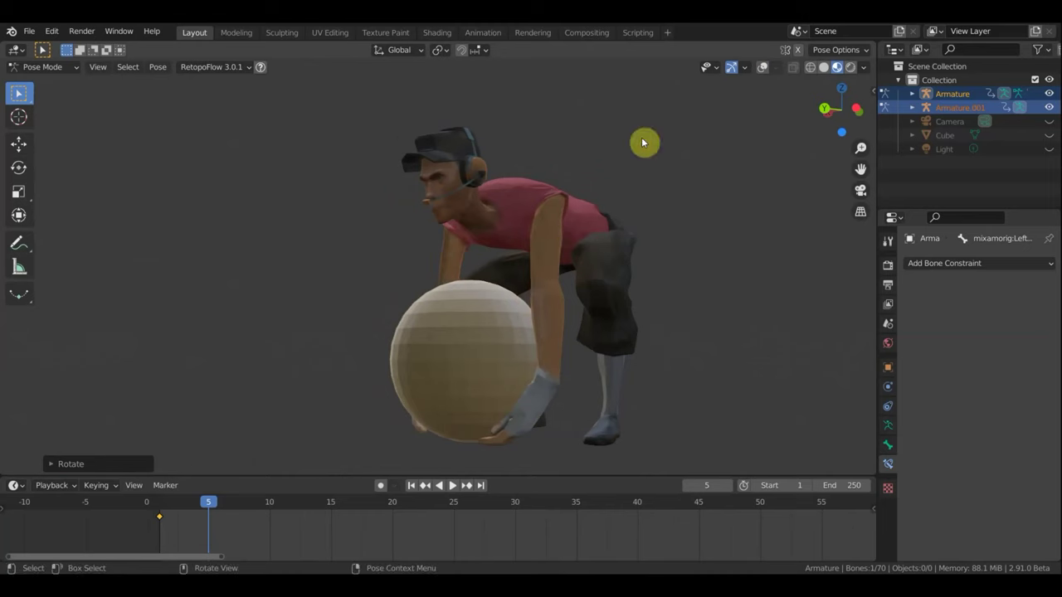
click(764, 67)
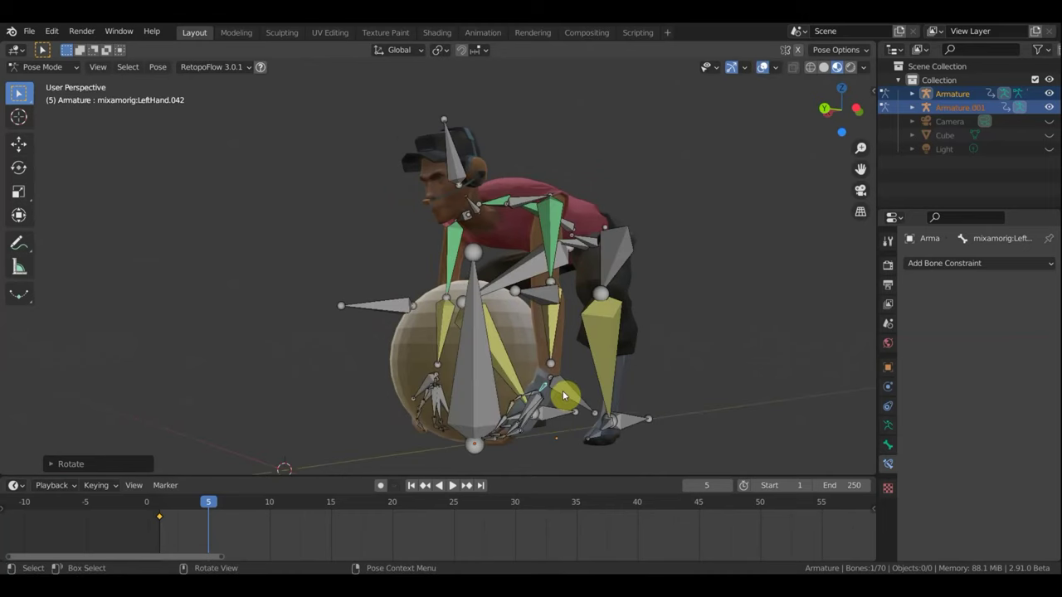
mouse_move(635, 355)
middle_down()
mouse_move(646, 356)
mouse_move(609, 407)
mouse_move(711, 383)
mouse_move(606, 398)
middle_up()
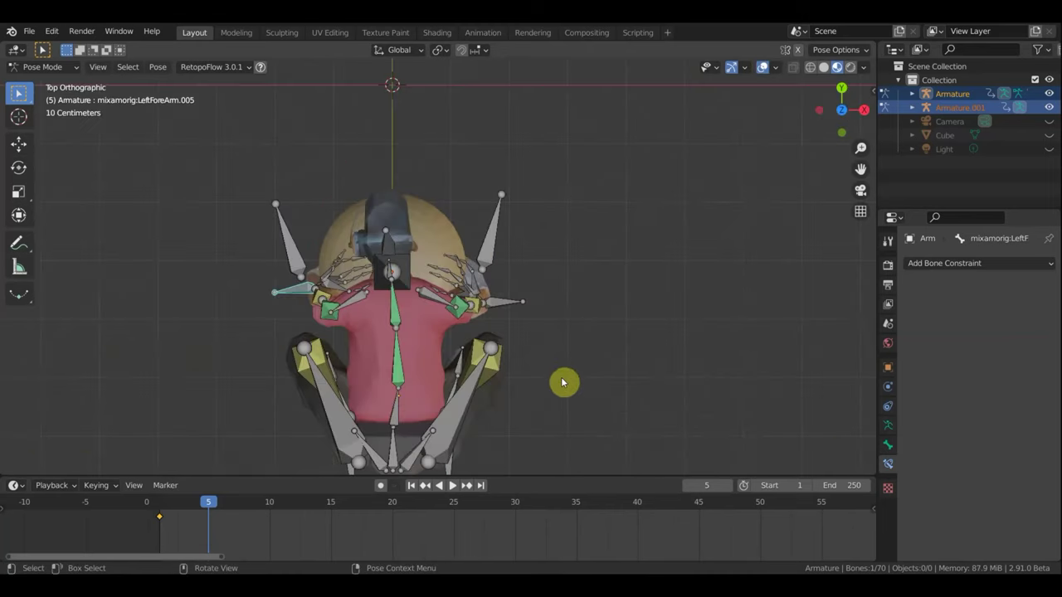
- Rotate LeftForeArm.005 and move LeftForeArm.007 so the left arm rests against the ball
key(r)
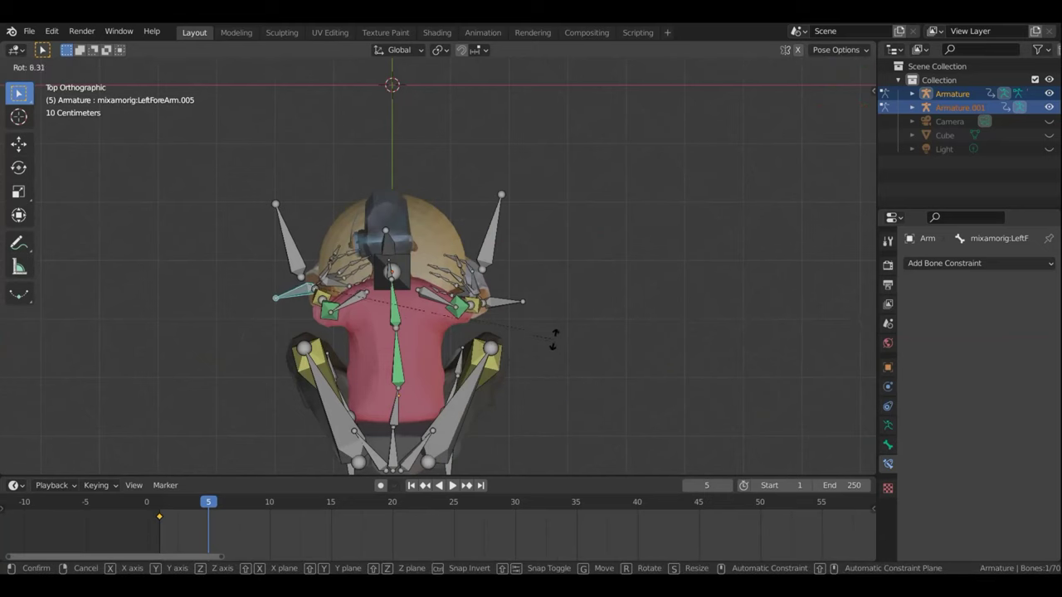
click(552, 335)
click(506, 305)
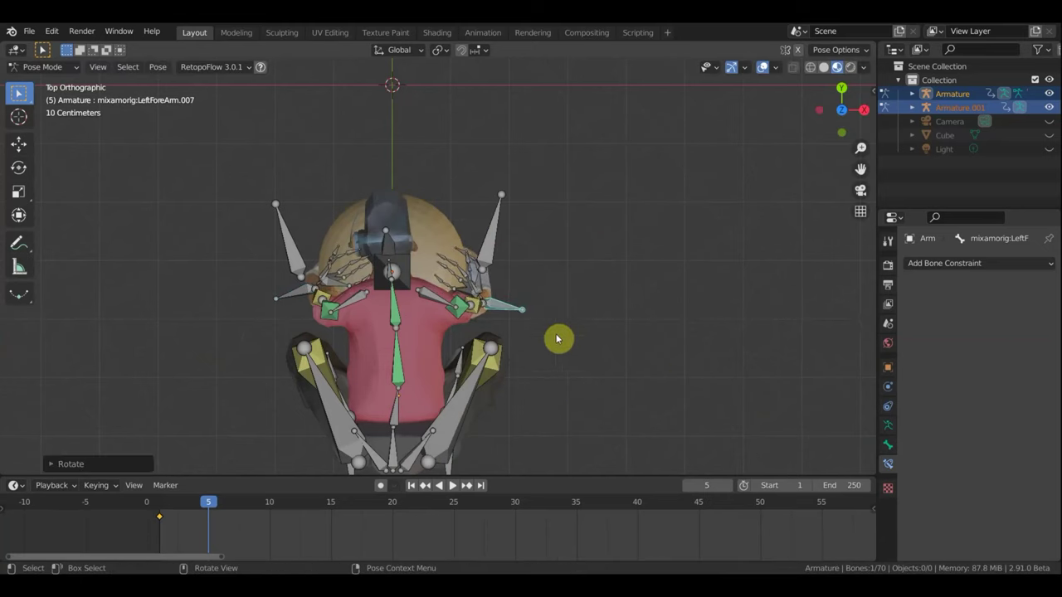
middle_drag(562, 345, 563, 345)
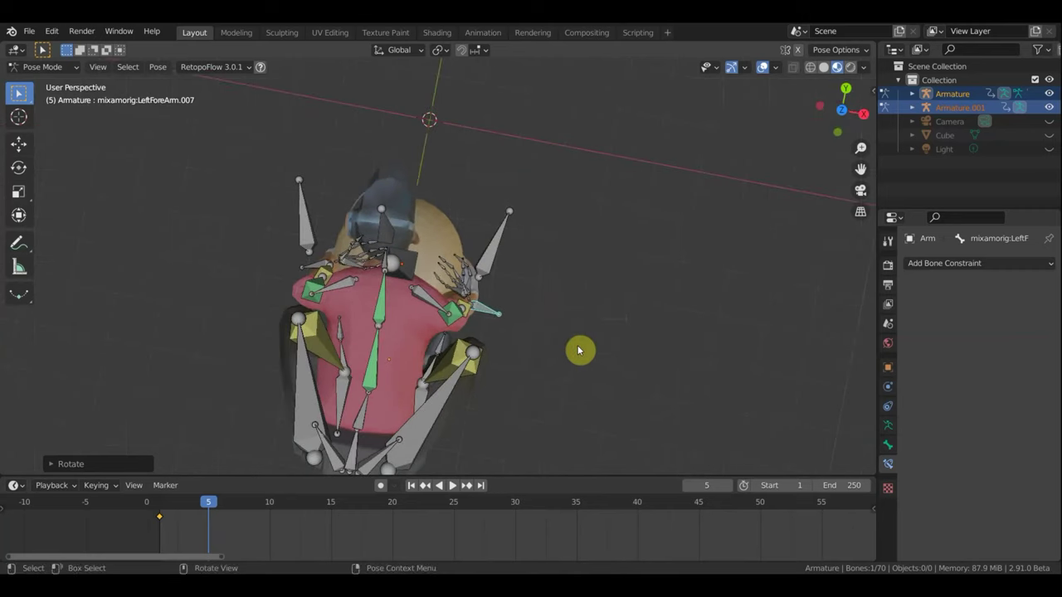
key(g)
click(572, 346)
mouse_move(574, 345)
middle_down()
mouse_move(523, 324)
mouse_move(588, 338)
mouse_move(325, 244)
mouse_move(429, 203)
middle_up()
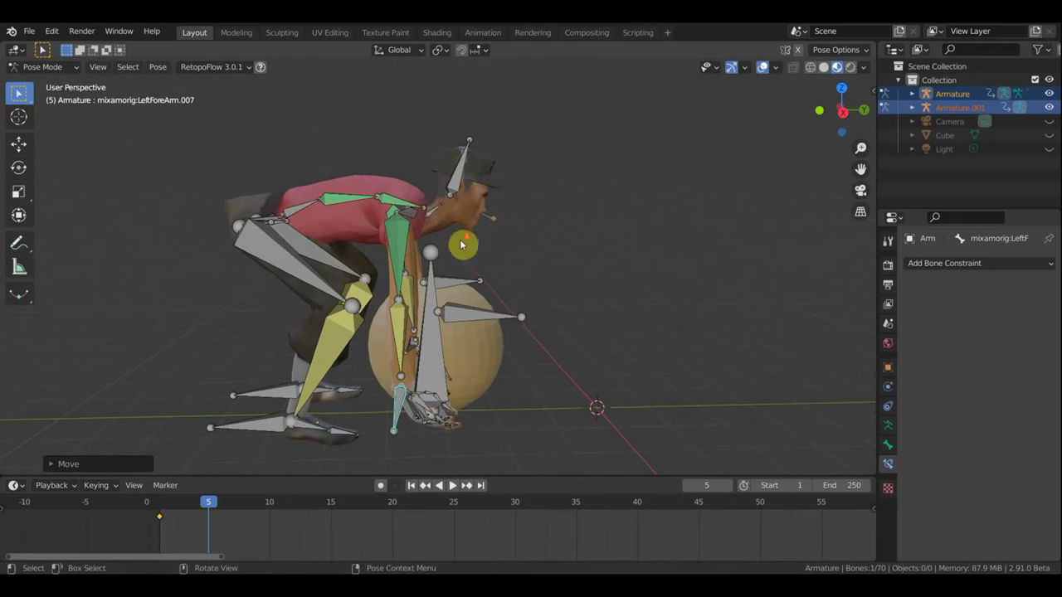
scroll(474, 254, down, 2)
mouse_move(493, 268)
middle_down()
mouse_move(360, 253)
mouse_move(371, 257)
middle_up()
- Insert a Location & Rotation keyframe for all bones at frame 5
key(a)
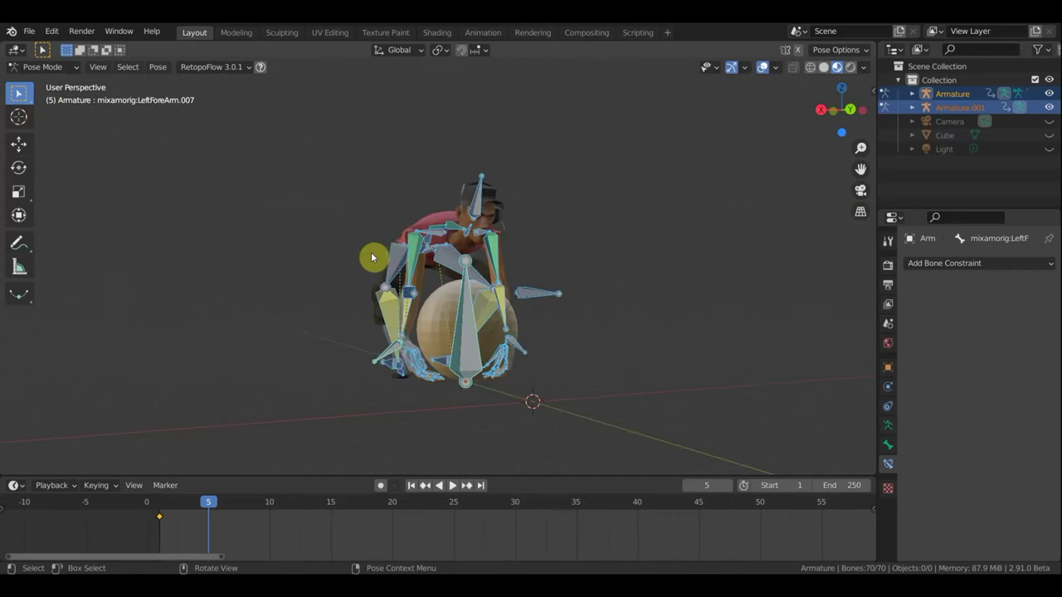
key(i)
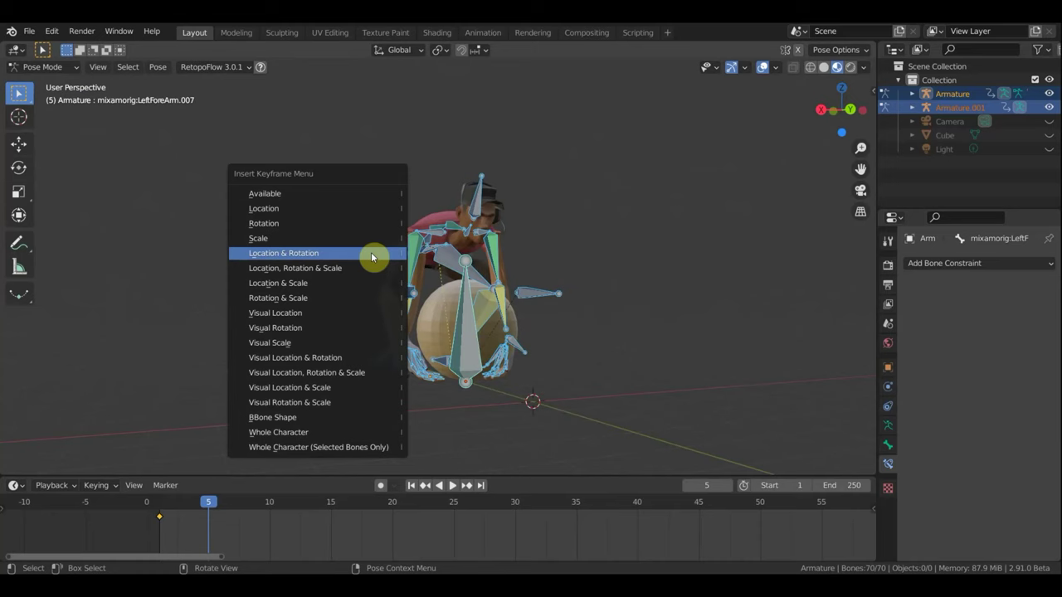
click(371, 252)
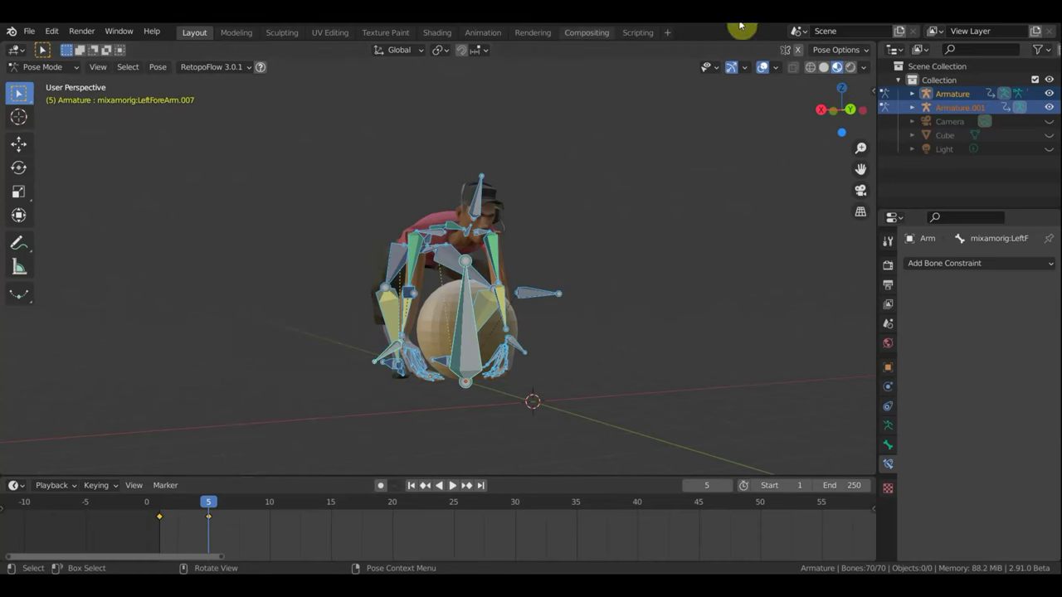
- Preview the motion with overlays hidden, then go to frame 10 and show overlays again
click(763, 67)
mouse_move(621, 303)
middle_down()
mouse_move(767, 309)
mouse_move(616, 370)
middle_up()
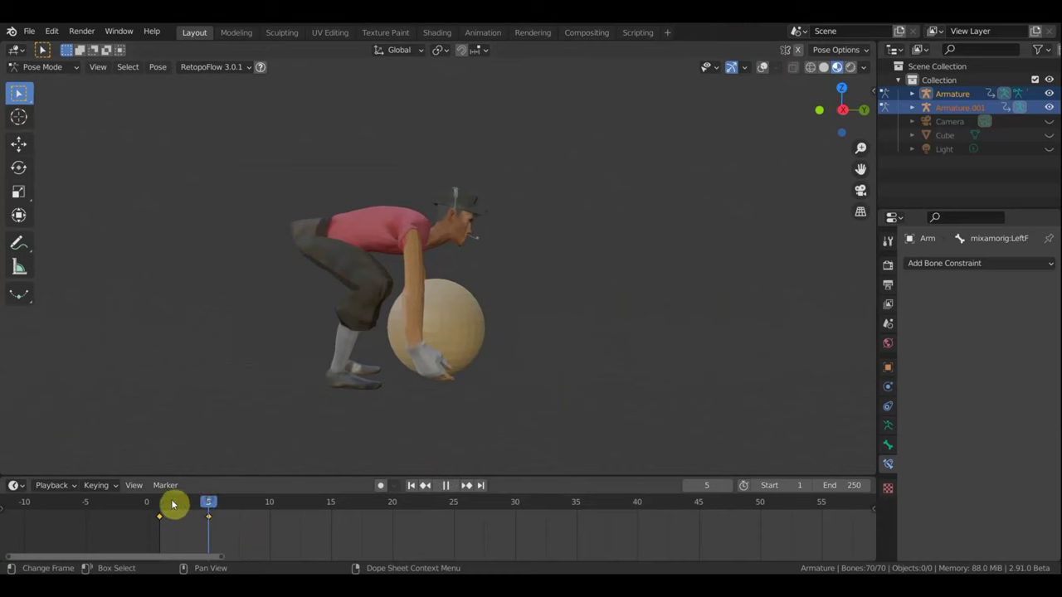
drag(189, 503, 228, 509)
key(space)
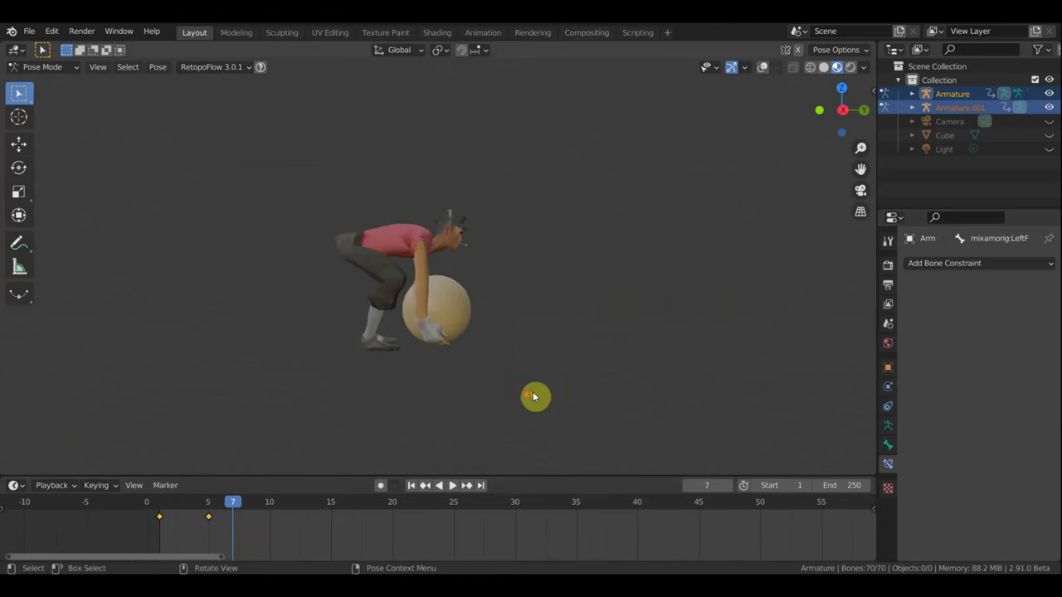
click(269, 503)
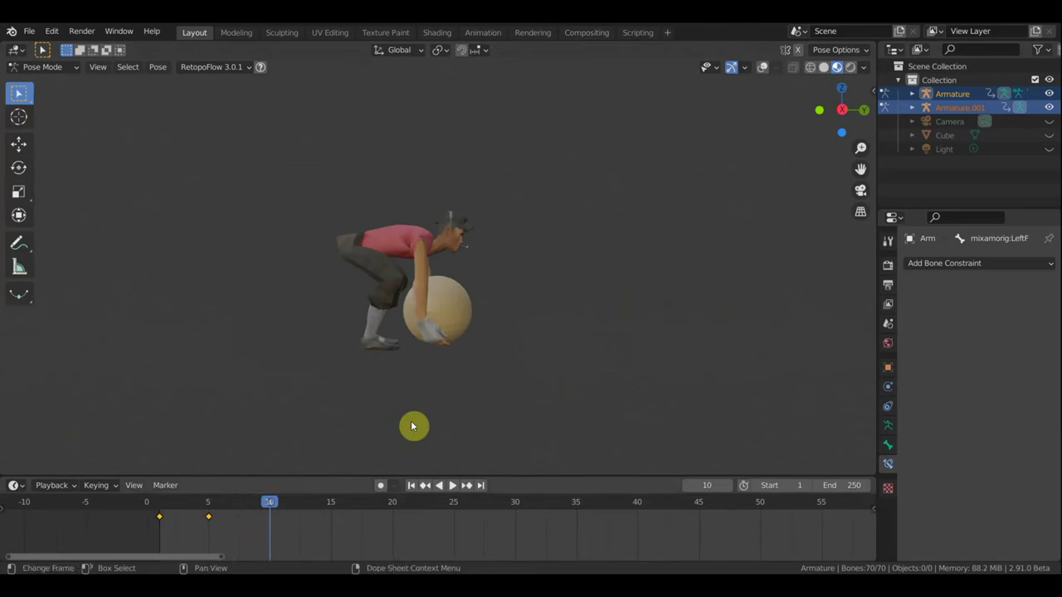
middle_drag(506, 384, 515, 389)
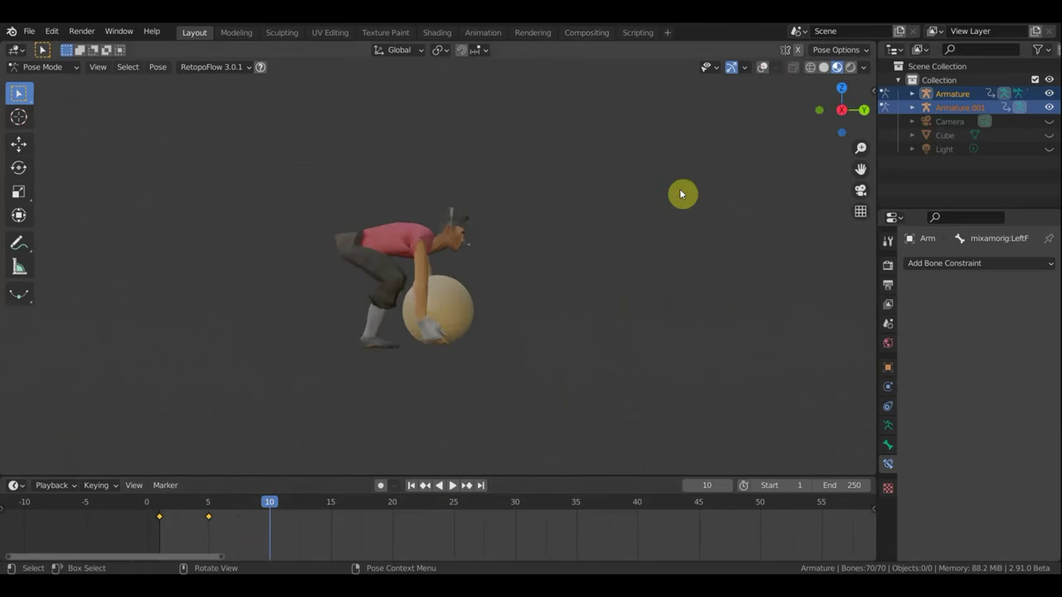
click(766, 69)
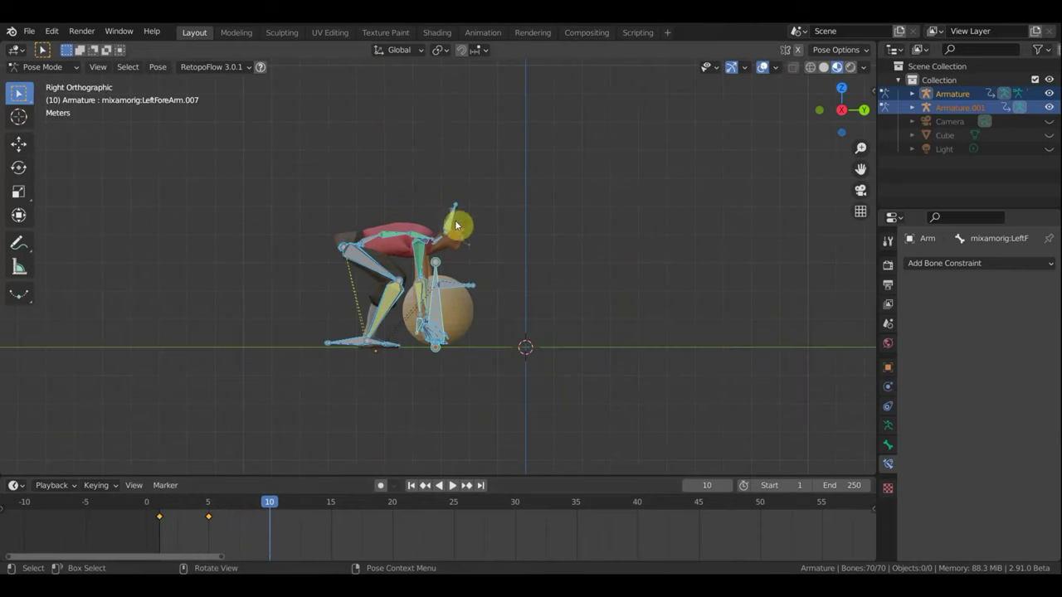
- Rotate the Neck, then the Spine, then the Neck again to about 15.75° toward the ball
scroll(456, 224, up, 2)
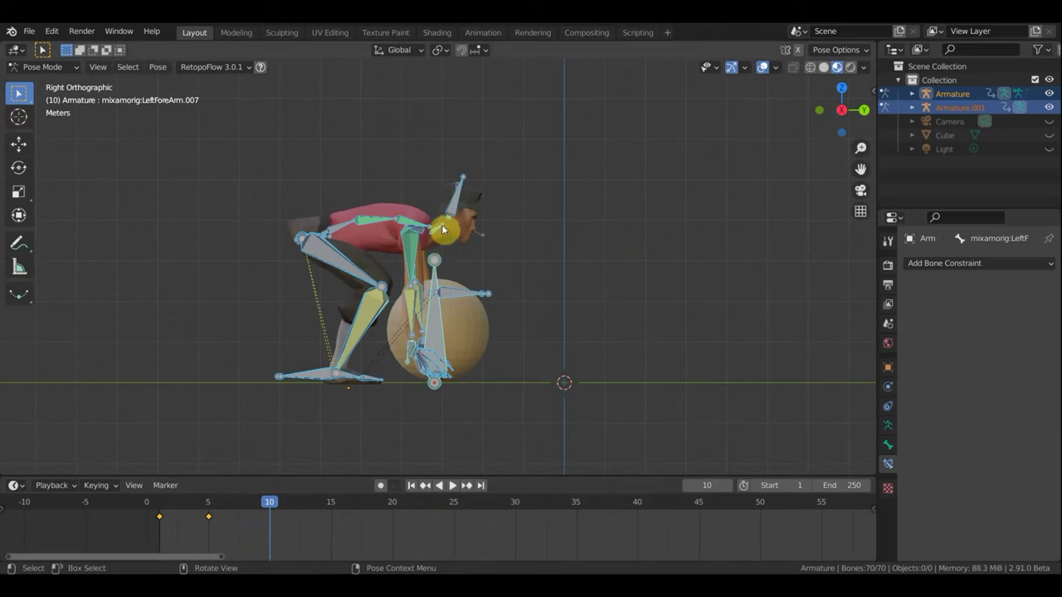
click(464, 241)
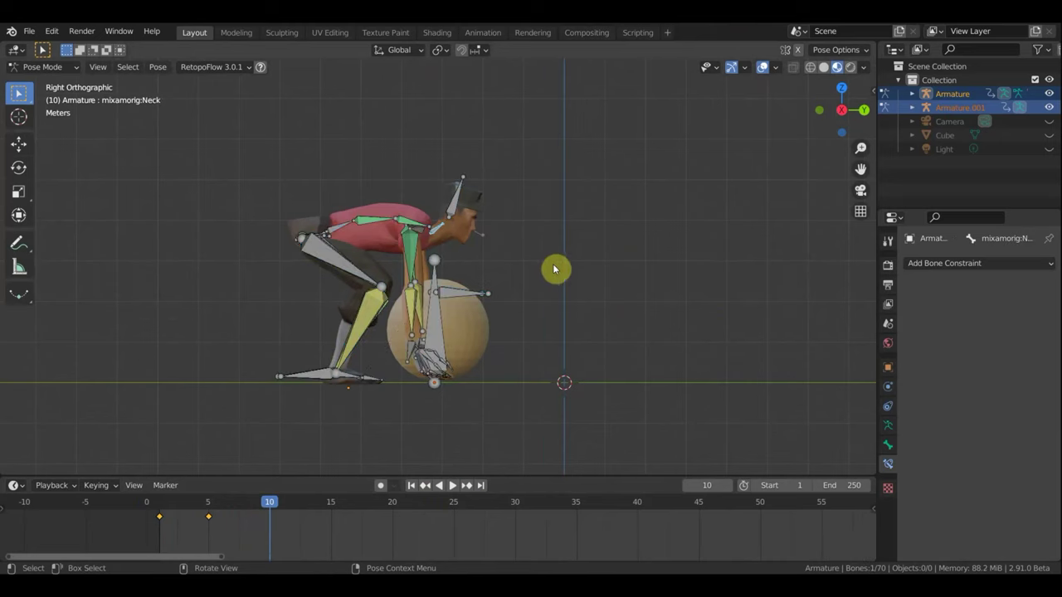
key(r)
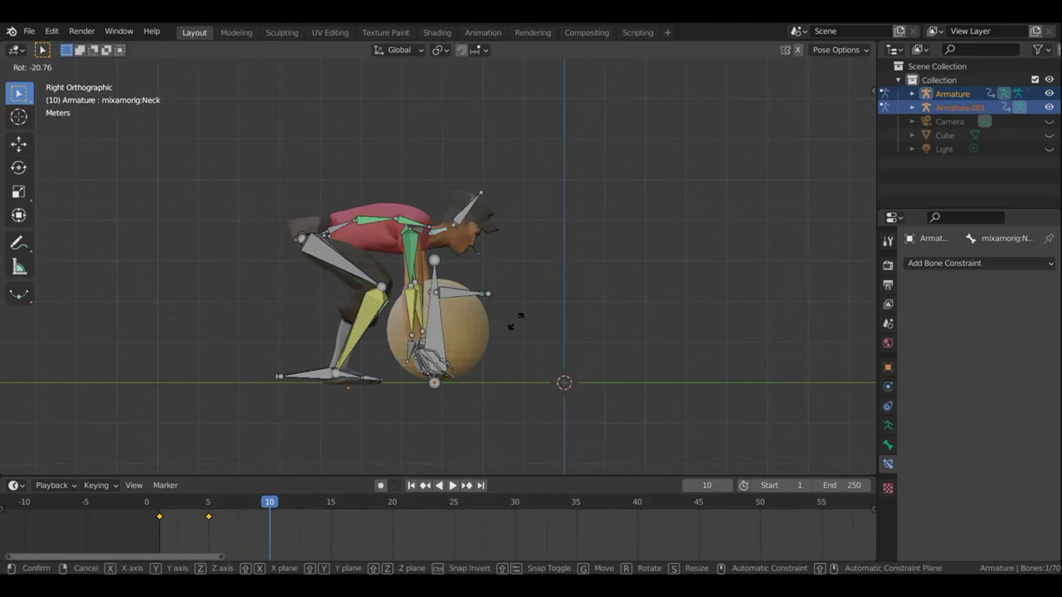
click(447, 289)
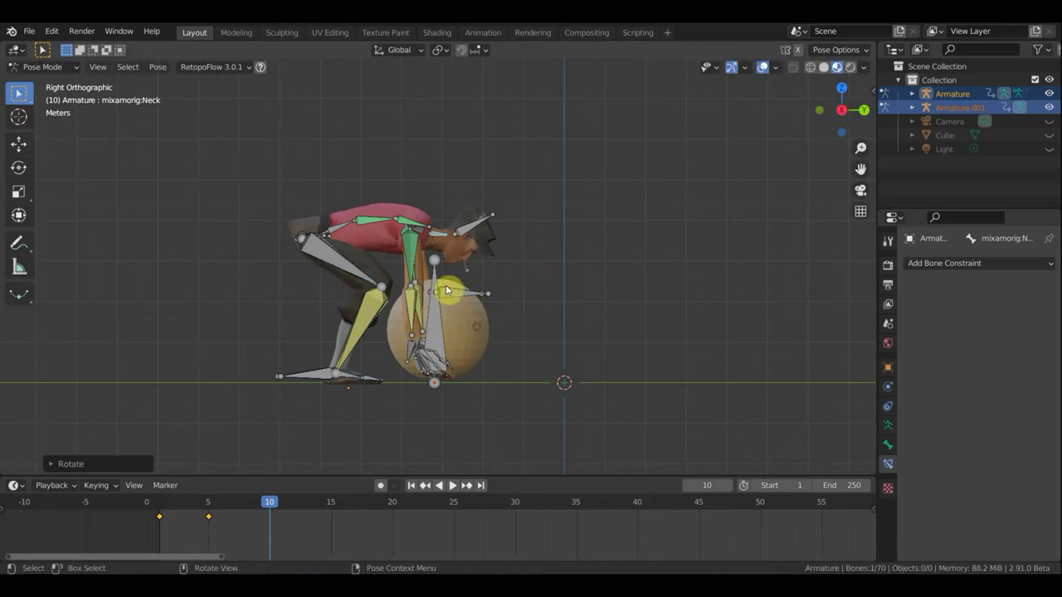
click(343, 221)
key(r)
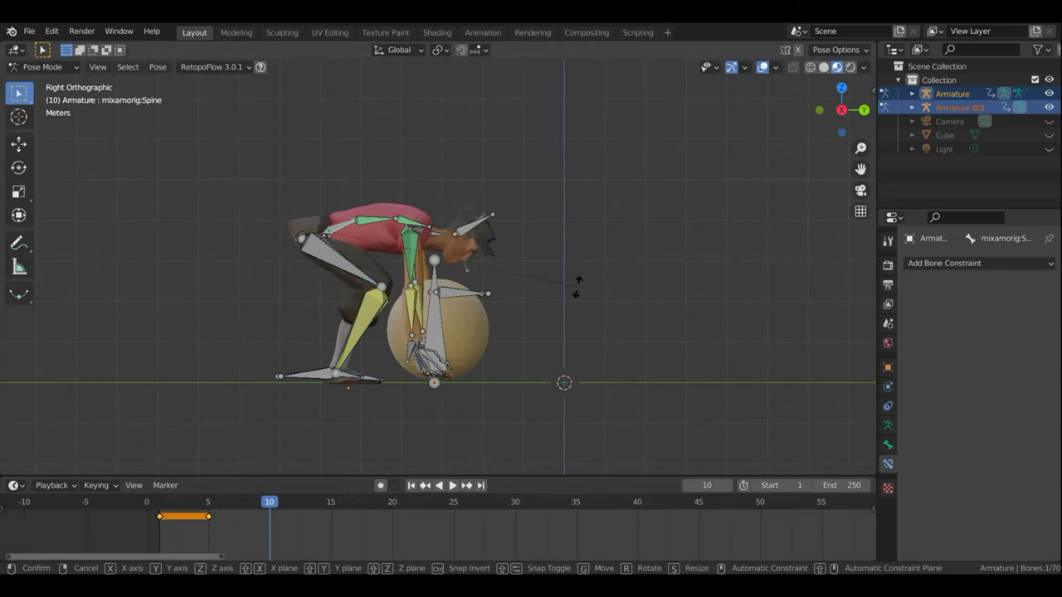
click(569, 312)
click(438, 258)
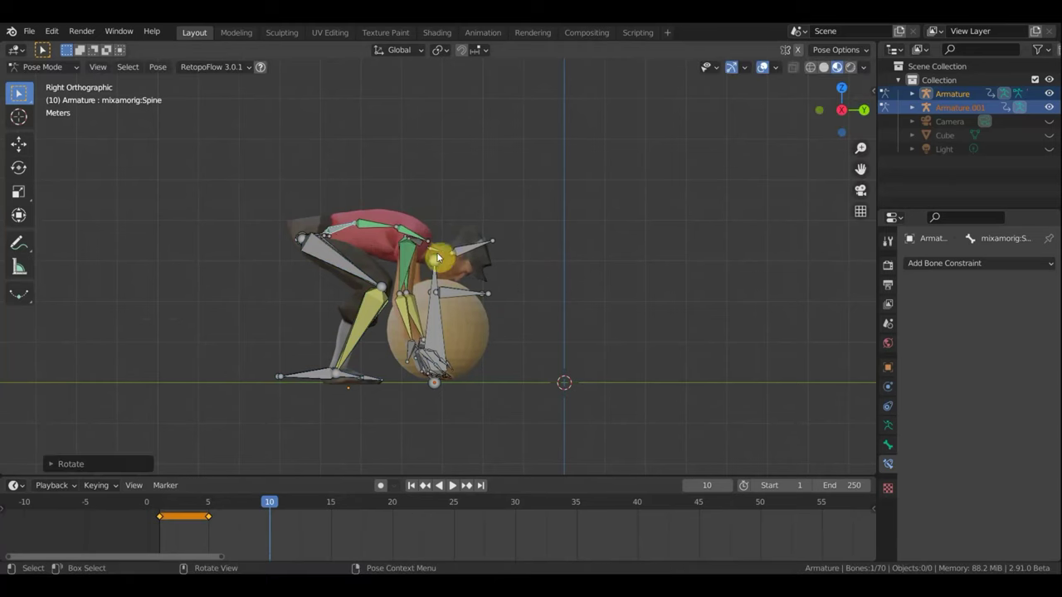
click(440, 247)
key(r)
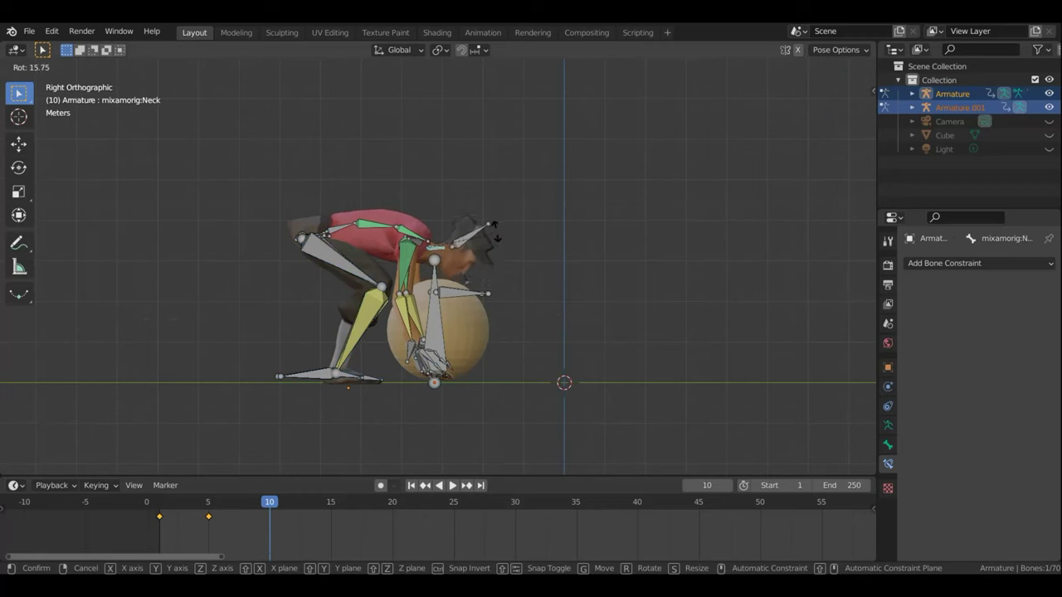
click(450, 303)
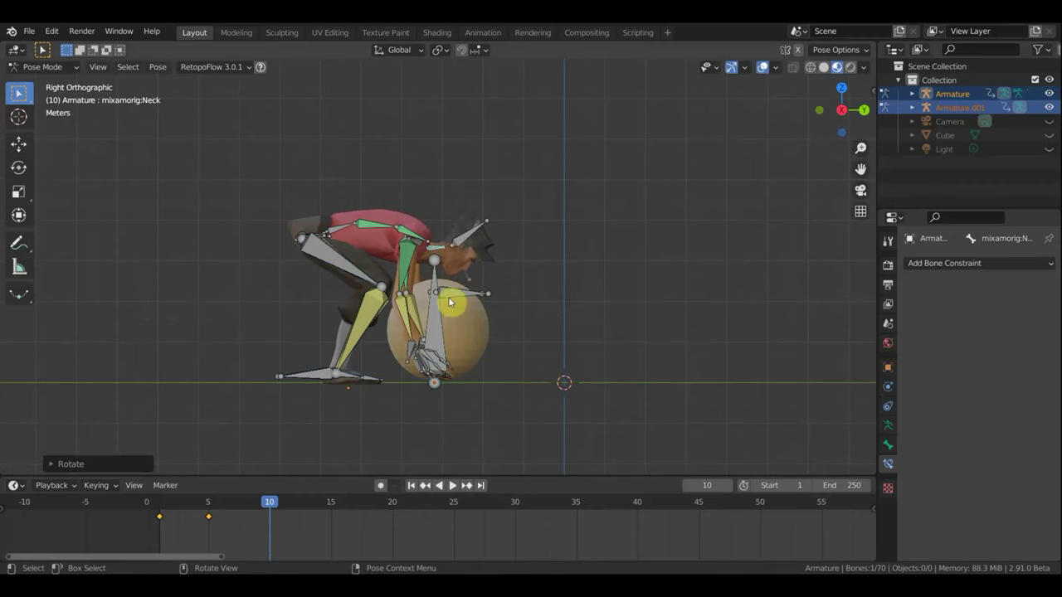
- Select a hand bone, the central ball control bone and the left forearm control bone
mouse_move(465, 360)
middle_down()
mouse_move(341, 363)
mouse_move(408, 357)
middle_up()
click(477, 352)
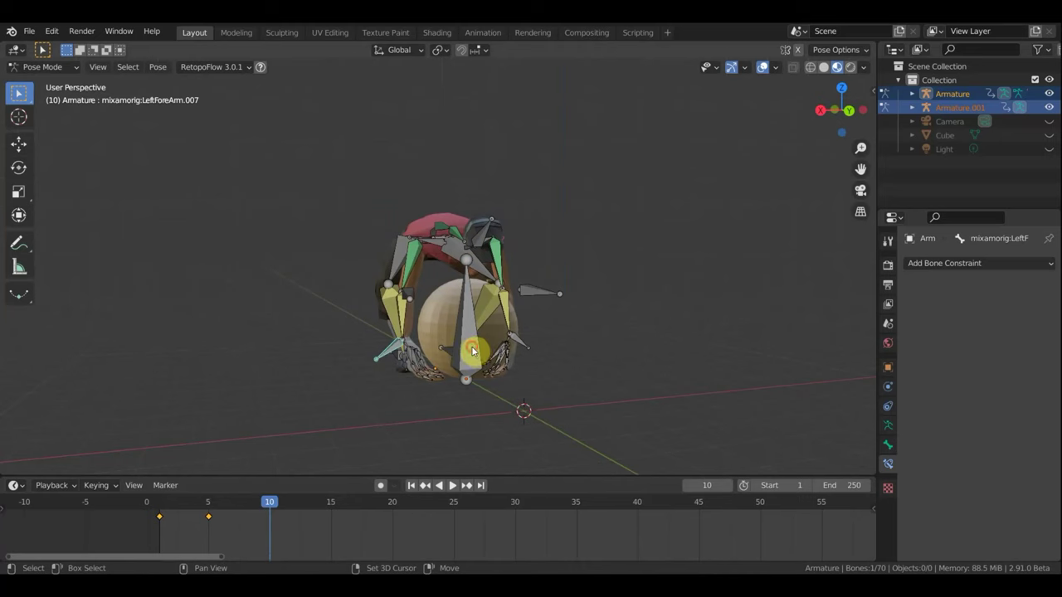
click(519, 350)
click(501, 351)
middle_drag(500, 351, 628, 351)
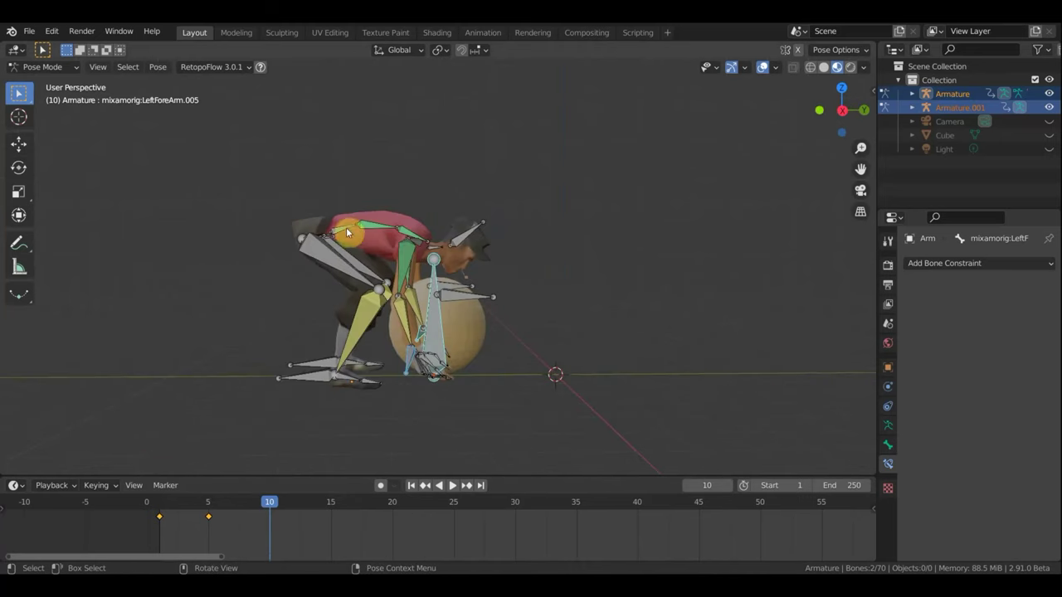
- Add the Spine to the arm-control selection and rotate it slightly forward in Right view
middle_drag(340, 237, 342, 239)
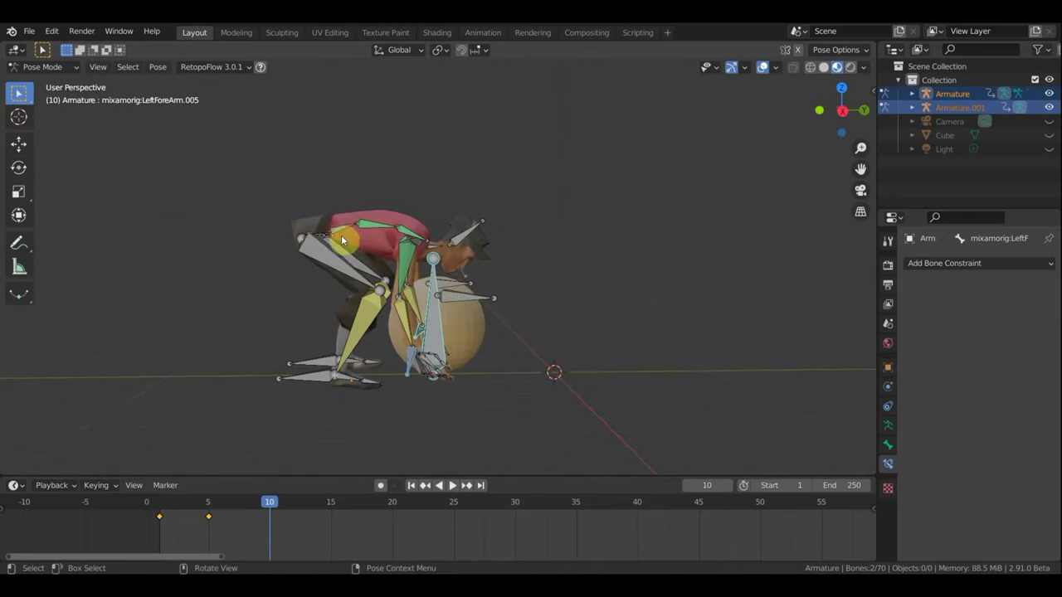
shift+click(525, 303)
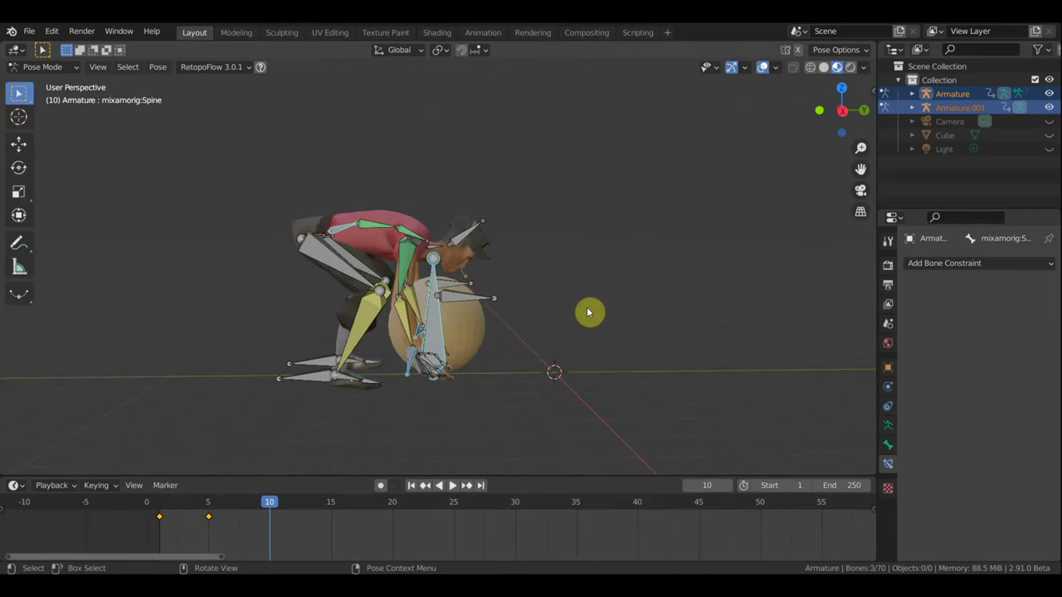
key(KP_3)
key(r)
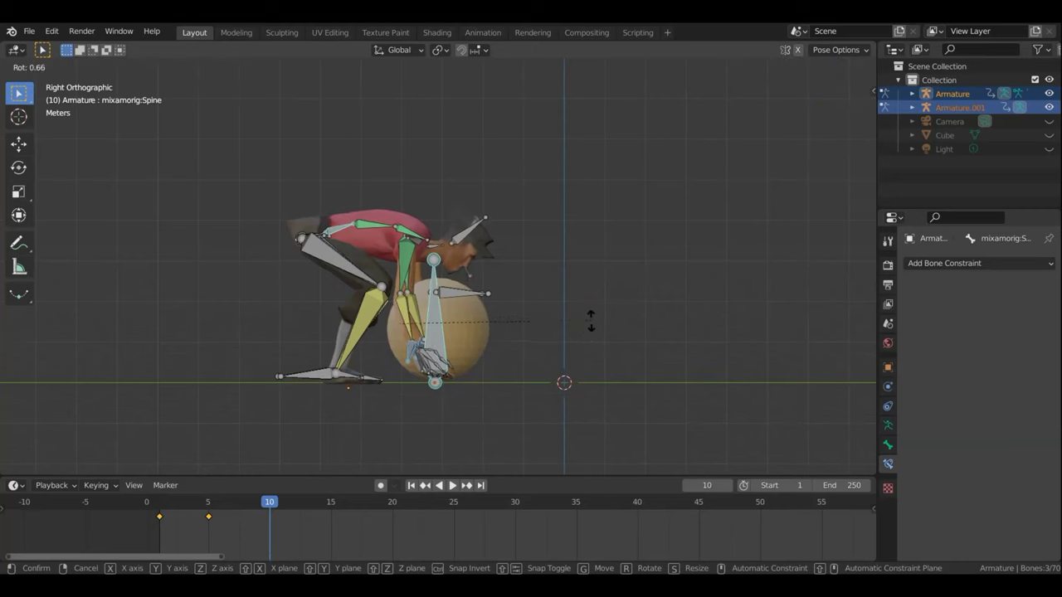
click(591, 325)
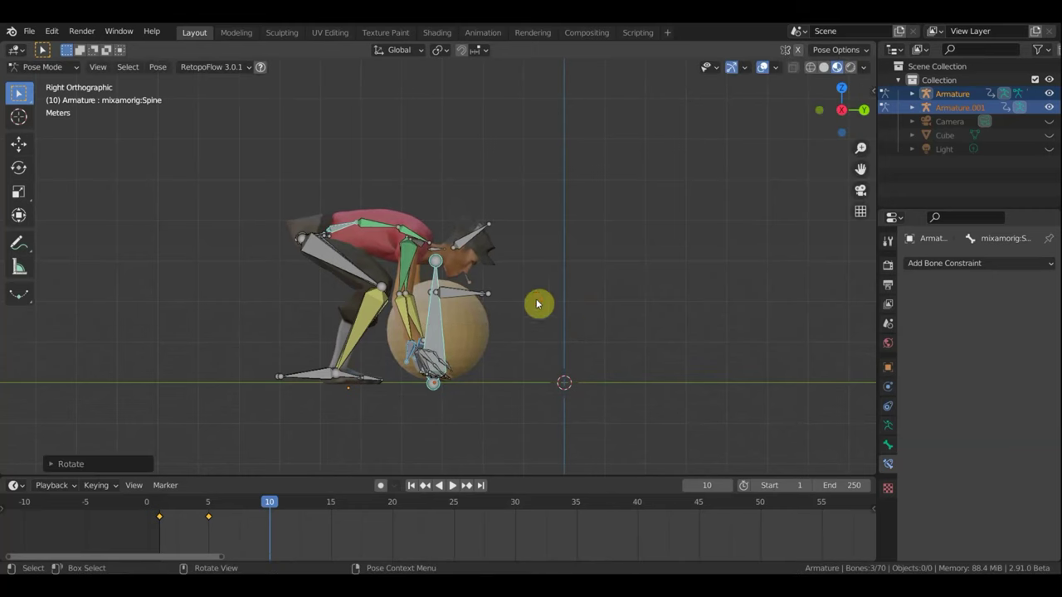
click(343, 229)
mouse_move(356, 240)
middle_down()
mouse_move(410, 274)
mouse_move(523, 317)
mouse_move(529, 290)
middle_up()
key(KP_3)
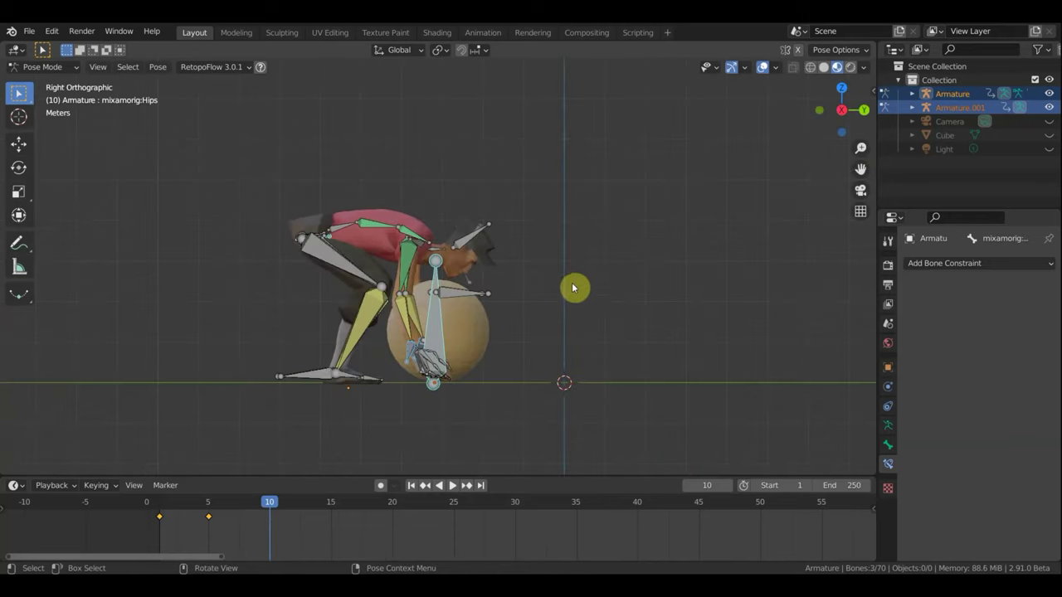
- Rotate and move the hips, arm and ball controls upward in two passes
key(r)
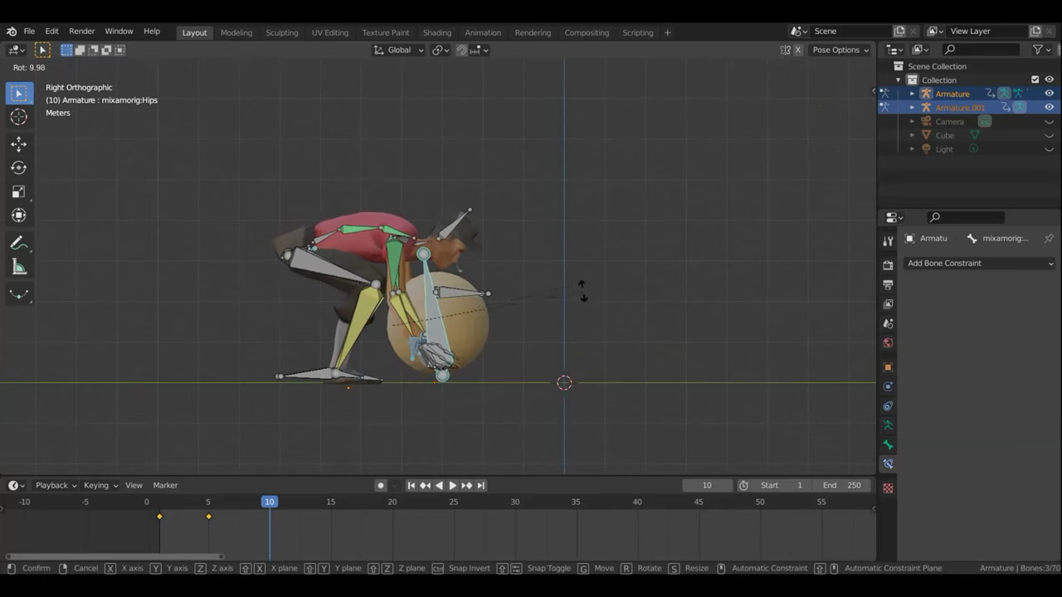
click(572, 298)
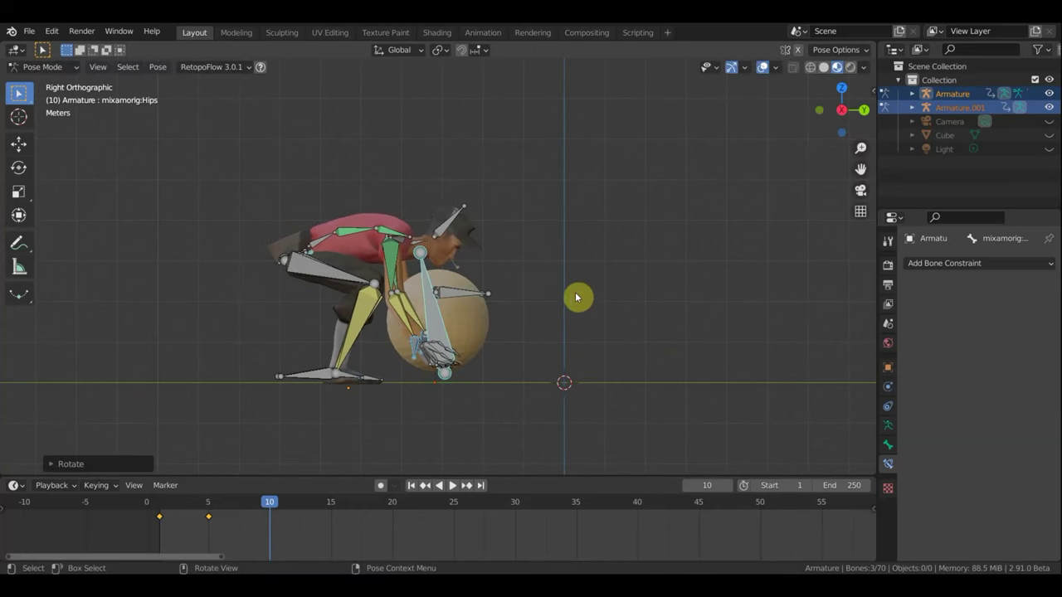
key(g)
click(582, 282)
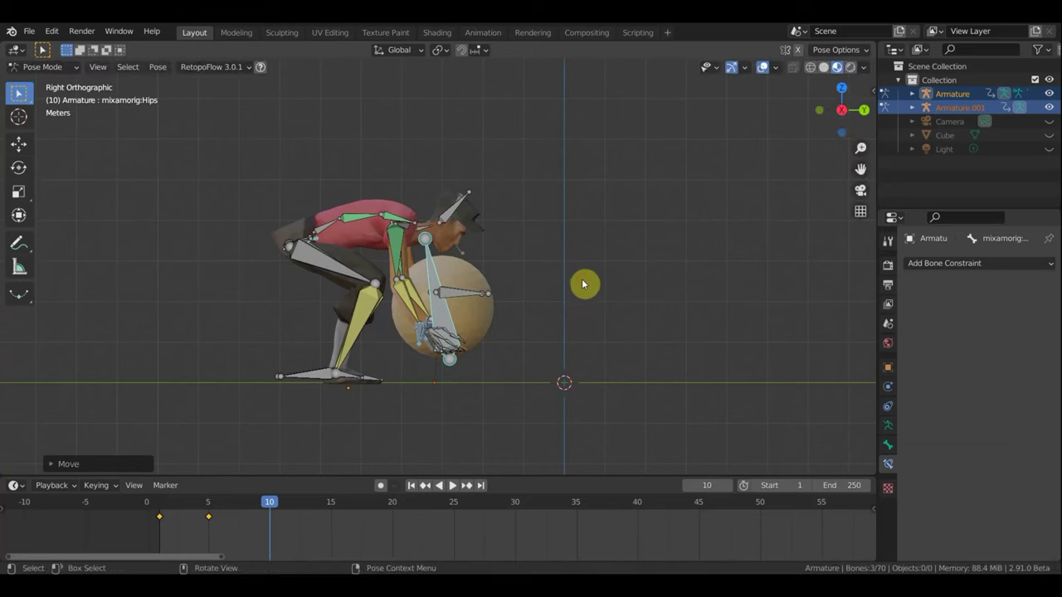
key(r)
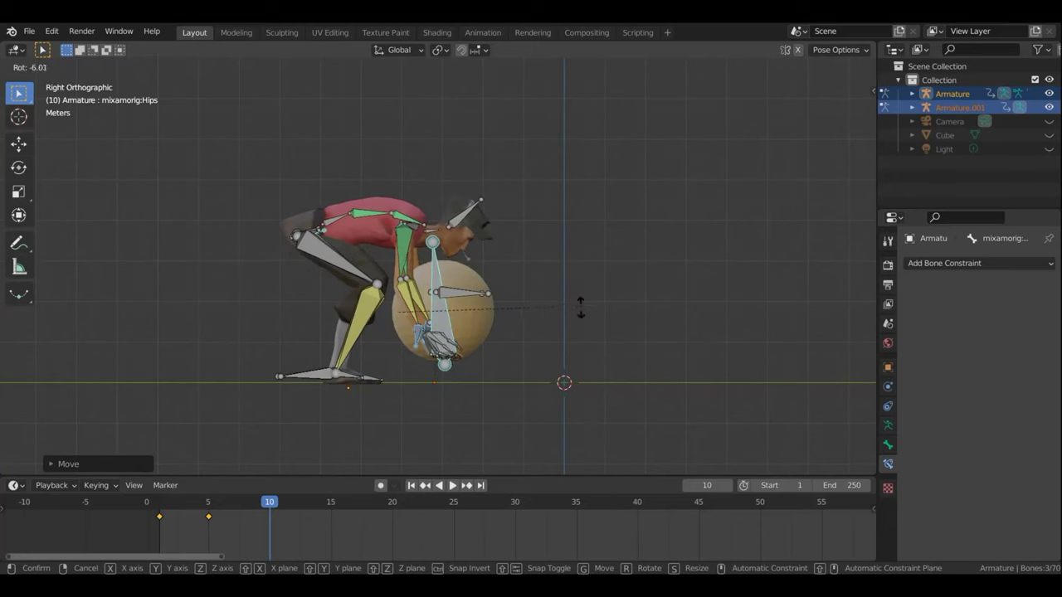
click(574, 317)
key(g)
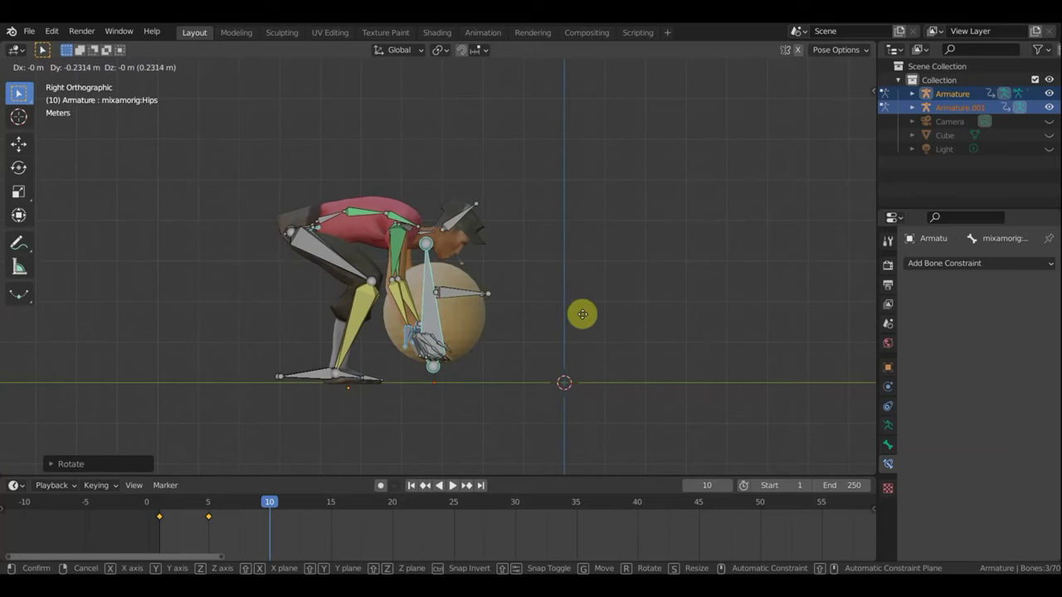
click(581, 318)
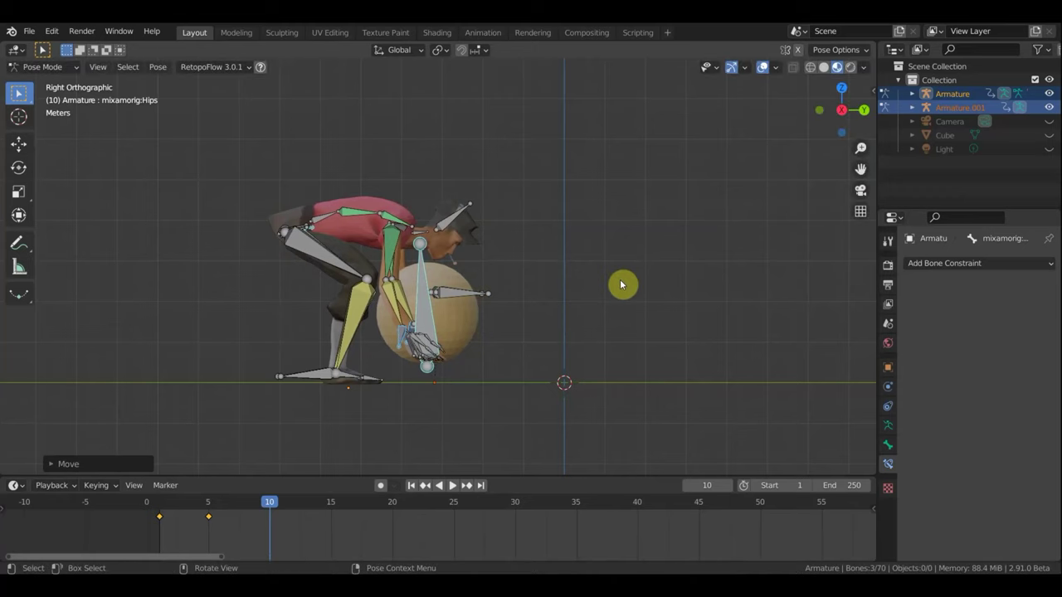
- Keyframe Location & Rotation for all bones at frame 10 and hide the viewport overlays
key(a)
key(i)
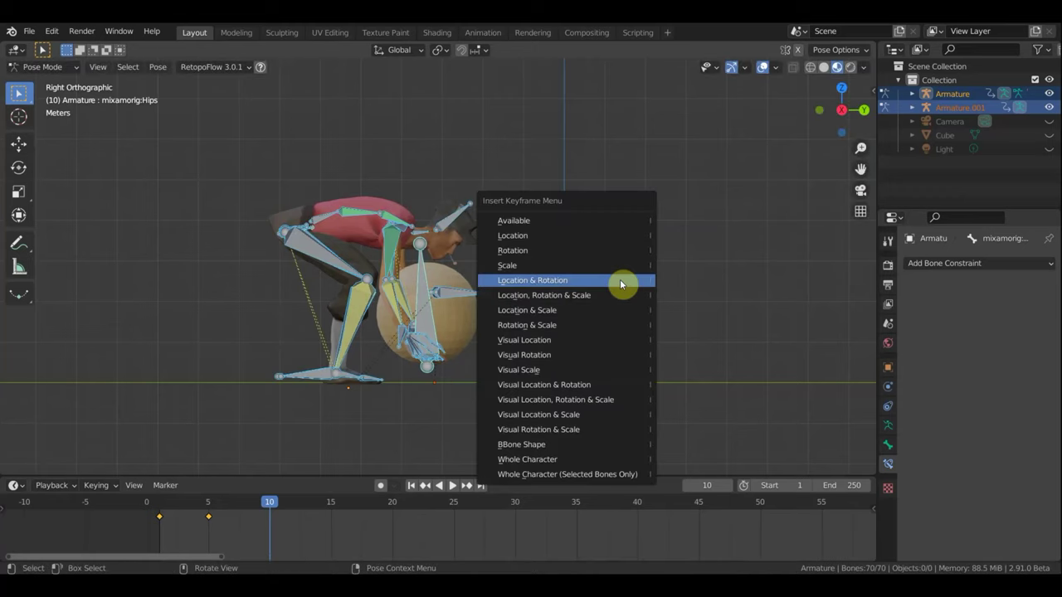
click(621, 281)
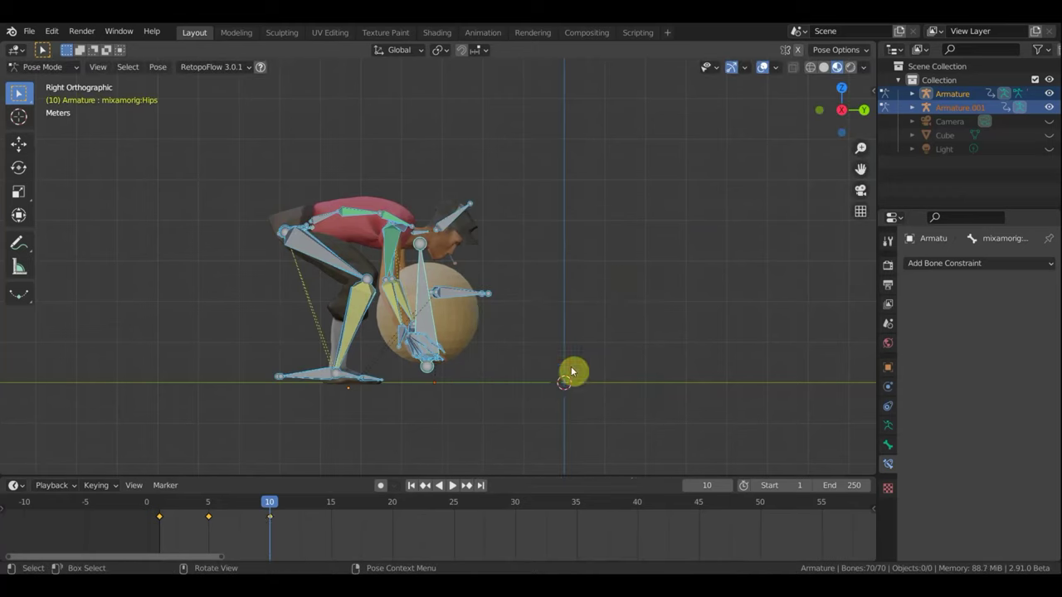
click(763, 67)
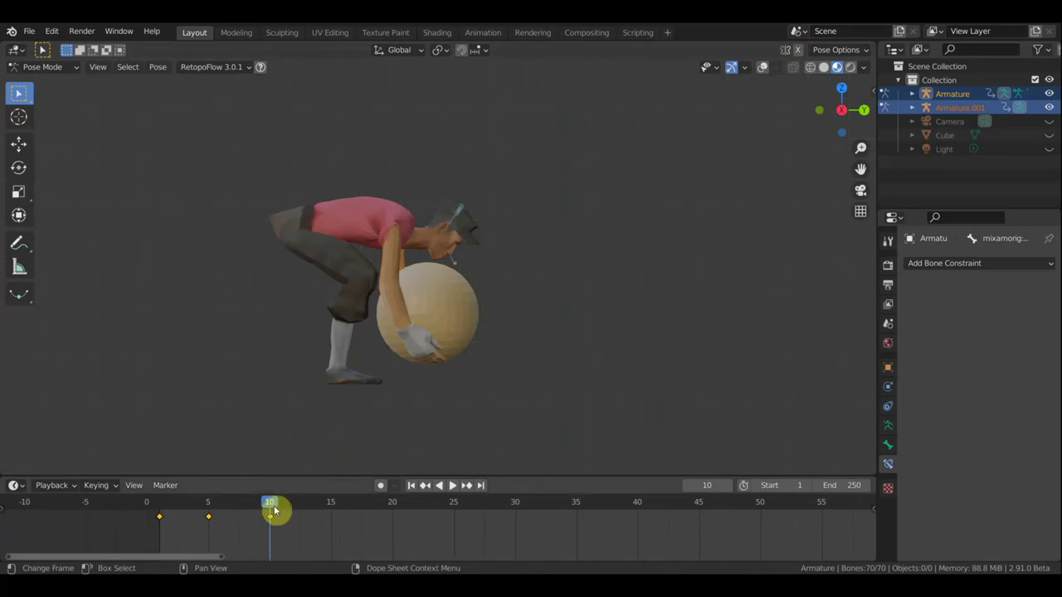
- Preview the animation, go to frame 15 and show the bones through the mesh
key(space)
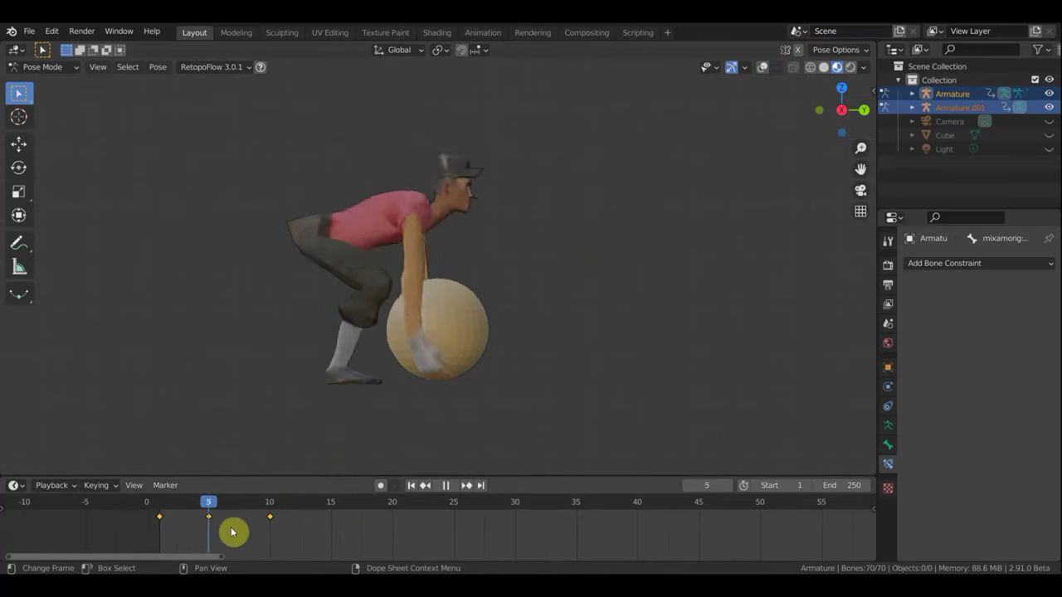
drag(291, 535, 331, 538)
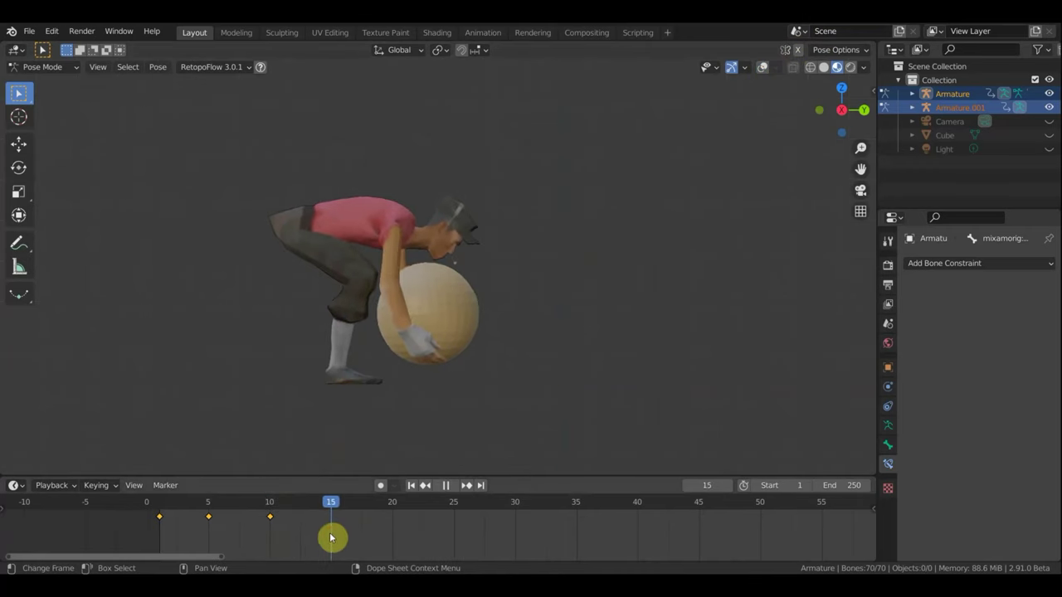
key(alt+z)
mouse_move(414, 464)
middle_down()
mouse_move(441, 338)
mouse_move(383, 339)
middle_up()
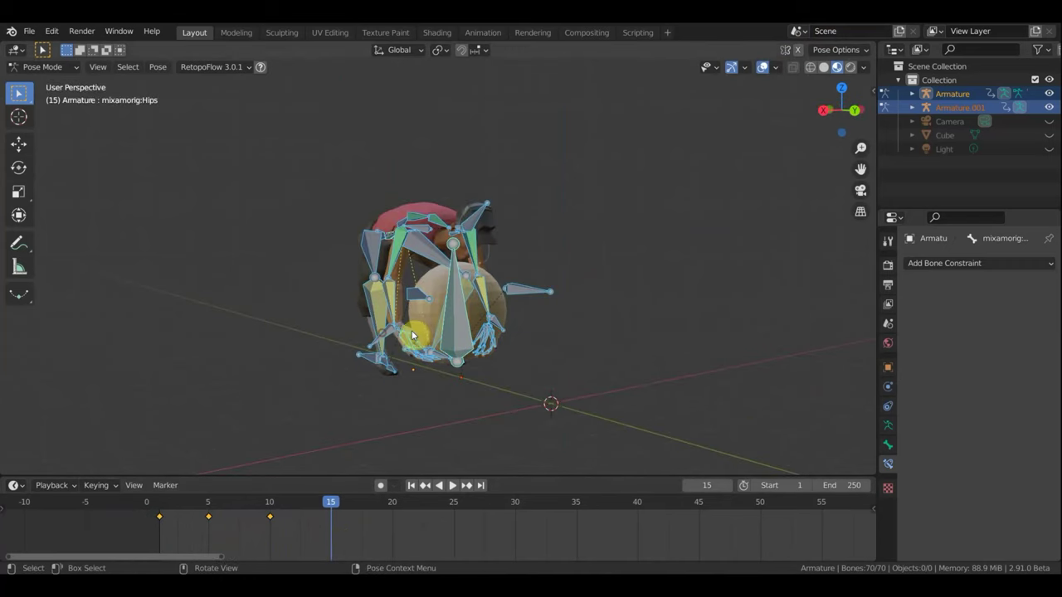
- With the arm and ball controls plus Hips selected, rotate and lower the hips in side view
click(424, 333)
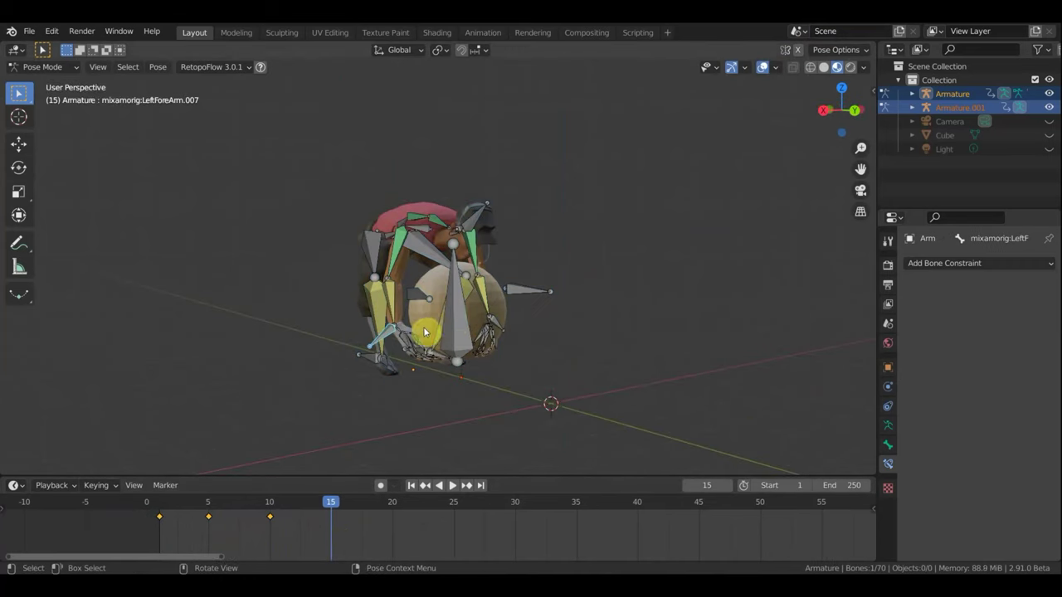
click(480, 316)
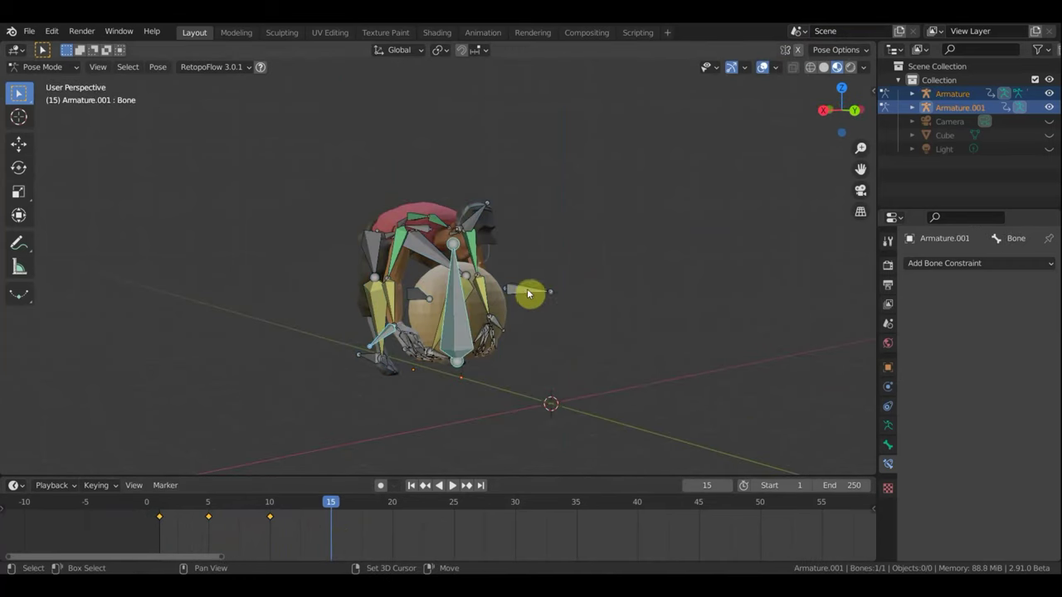
click(498, 323)
middle_drag(517, 323, 617, 318)
mouse_move(272, 217)
middle_down()
mouse_move(294, 246)
mouse_move(280, 289)
mouse_move(305, 218)
middle_up()
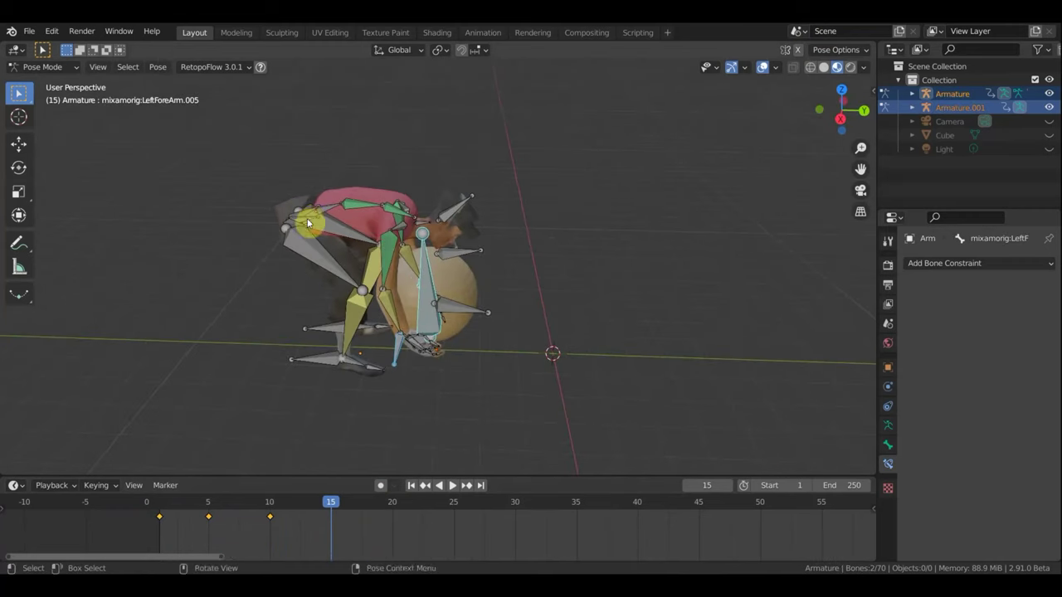
shift+click(488, 268)
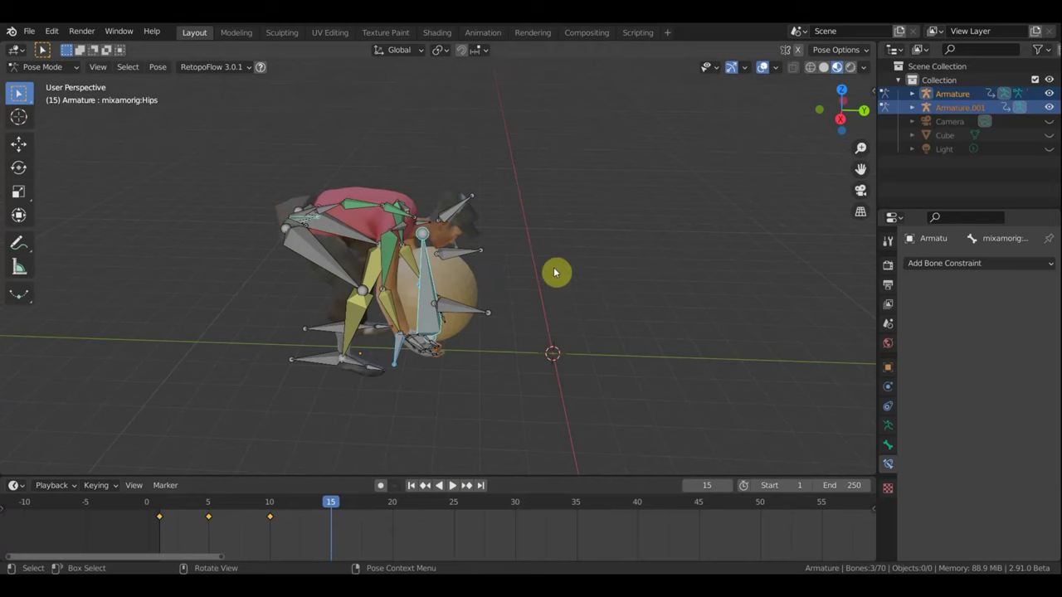
key(KP_3)
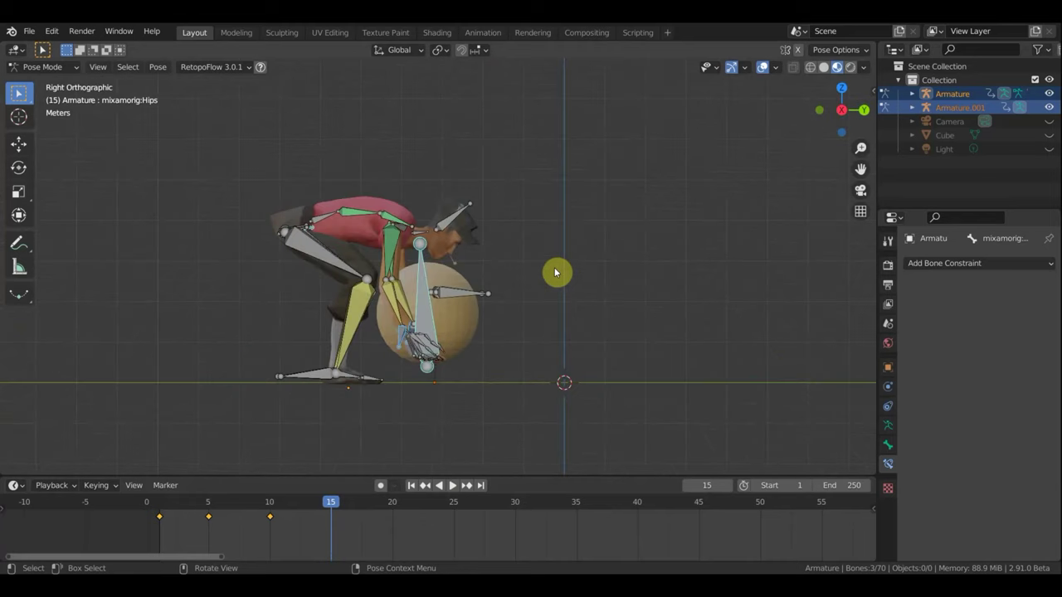
key(r)
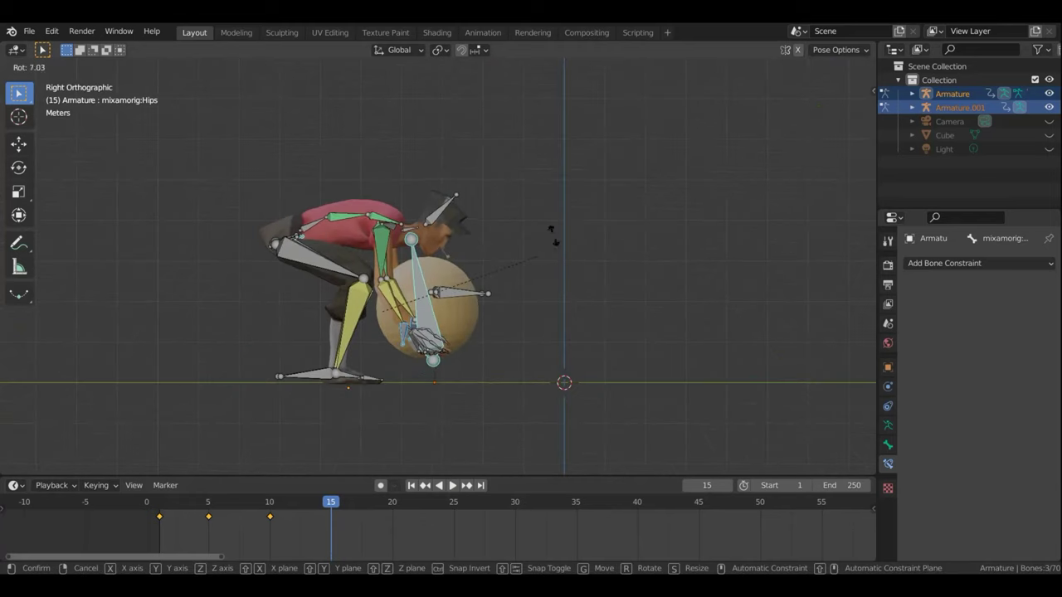
click(501, 188)
key(g)
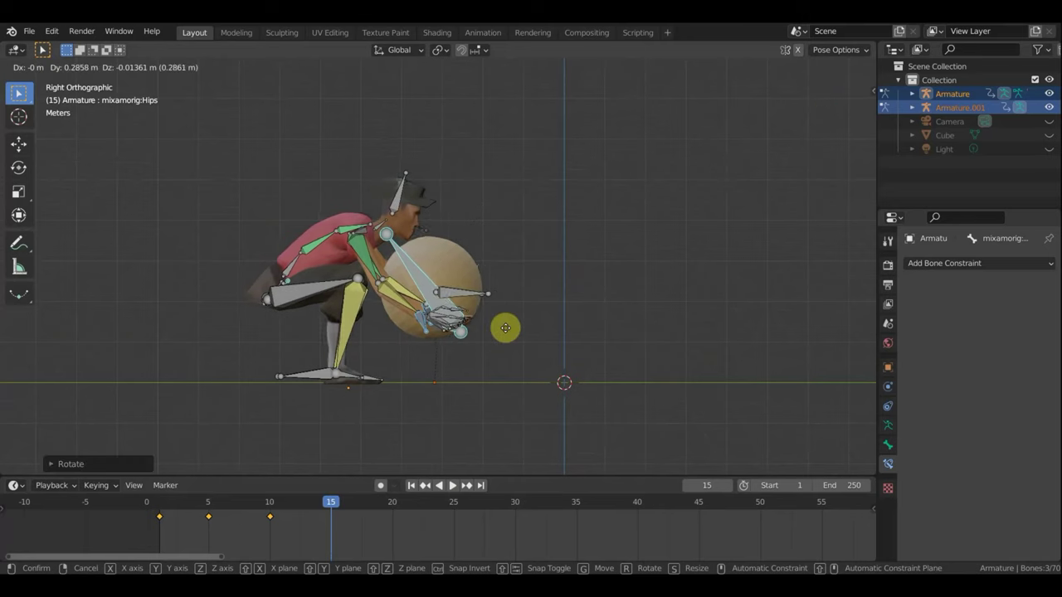
click(505, 328)
- Select the LeftForeArm.005 bone and then the ball's bone, in side view
middle_drag(507, 332, 360, 159)
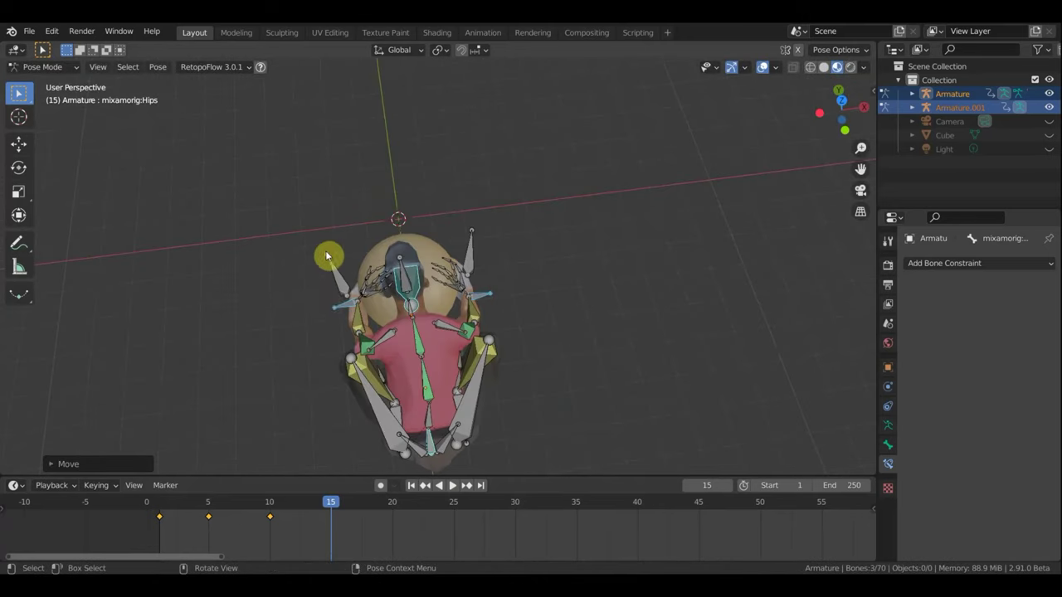
middle_drag(515, 297, 368, 203)
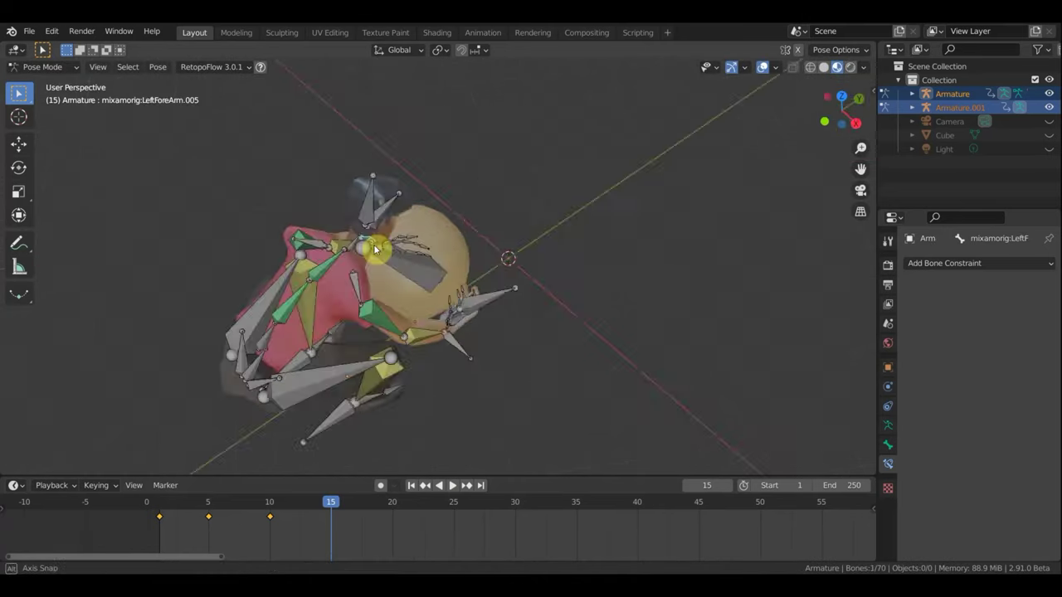
click(369, 203)
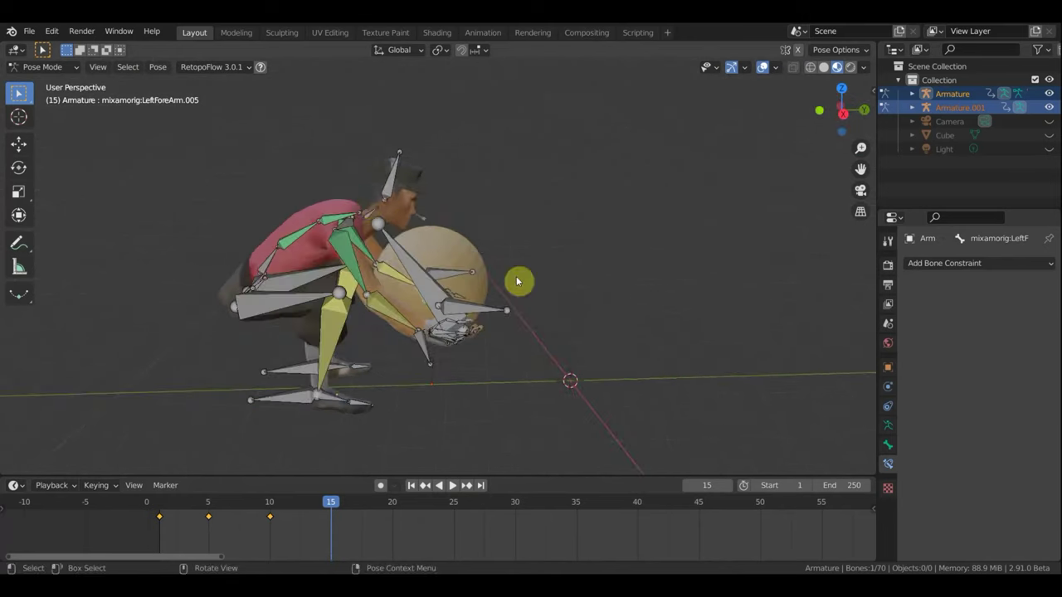
middle_drag(475, 286, 416, 301)
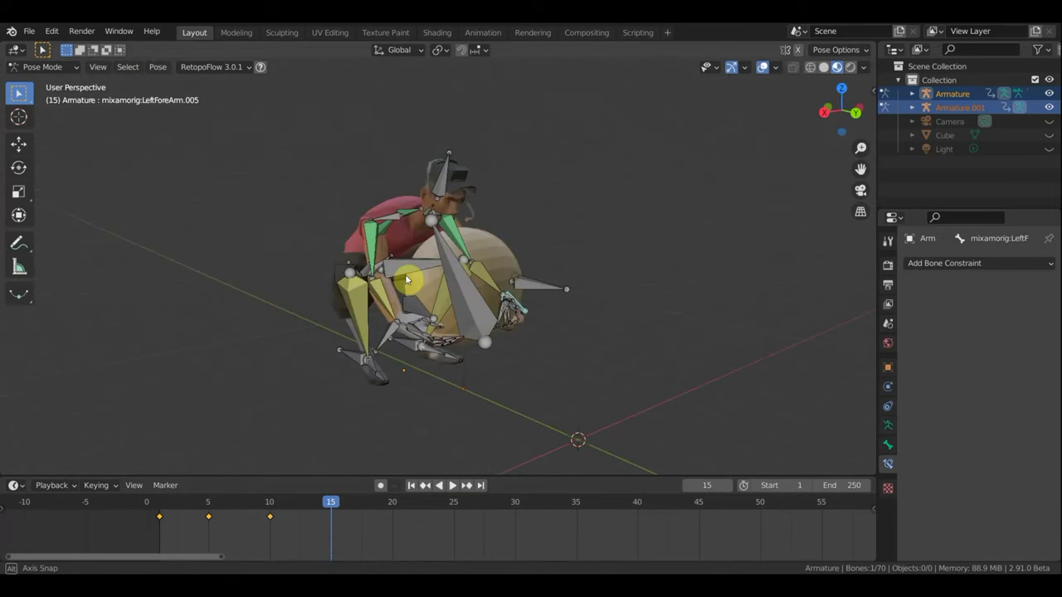
click(552, 292)
middle_drag(552, 292, 652, 294)
key(KP_3)
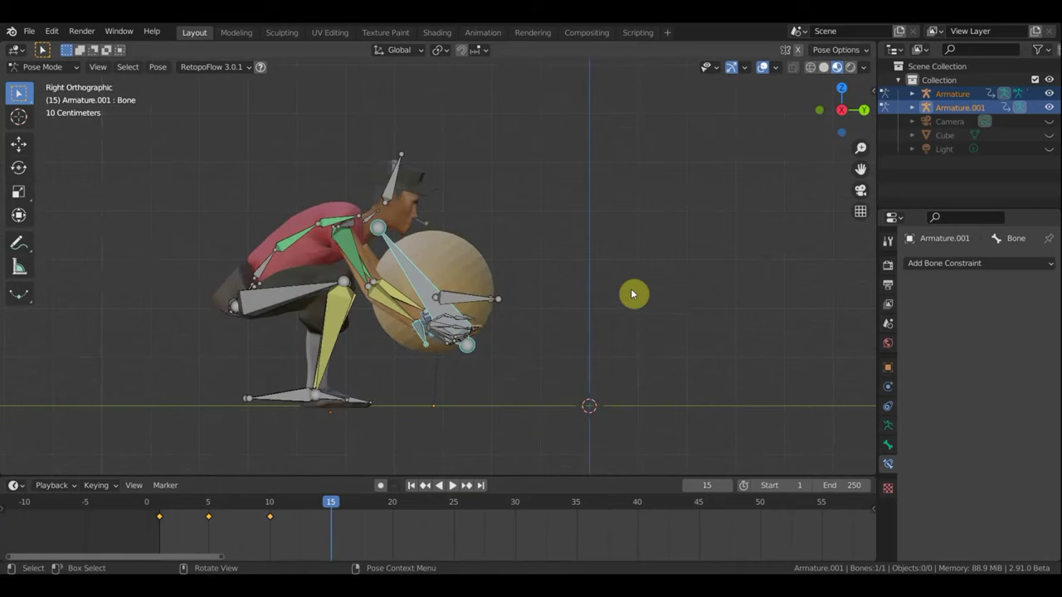
- Move and rotate the ball bone lower and closer to the body, then hide overlays
key(g)
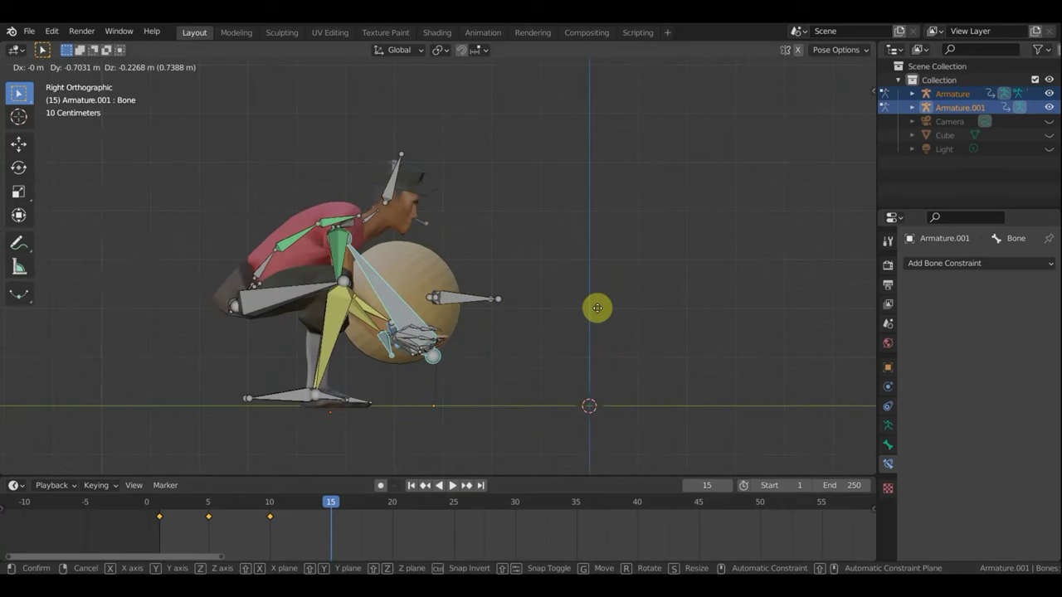
click(598, 315)
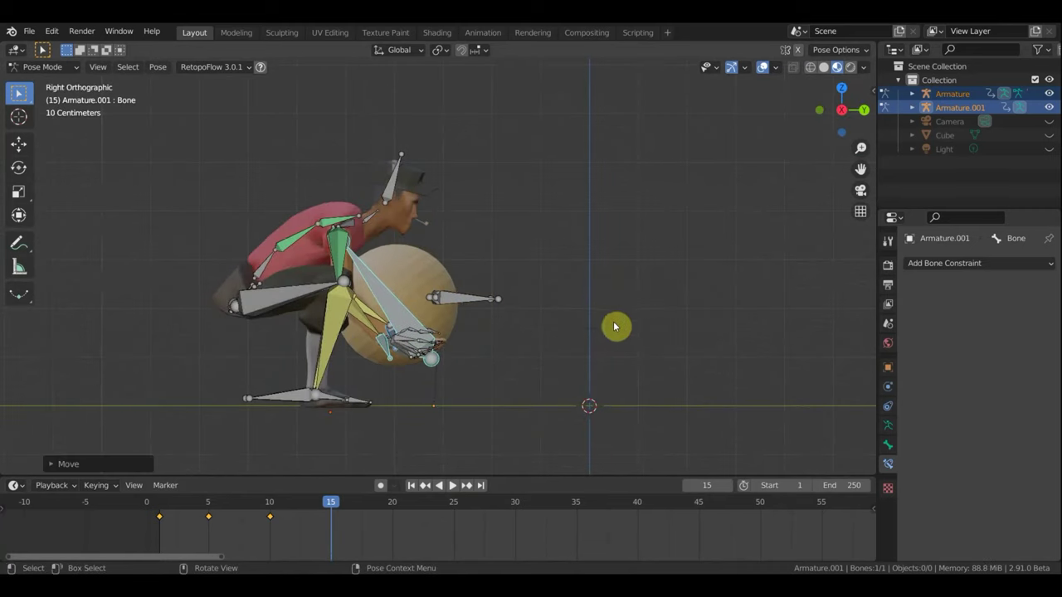
key(r)
click(545, 377)
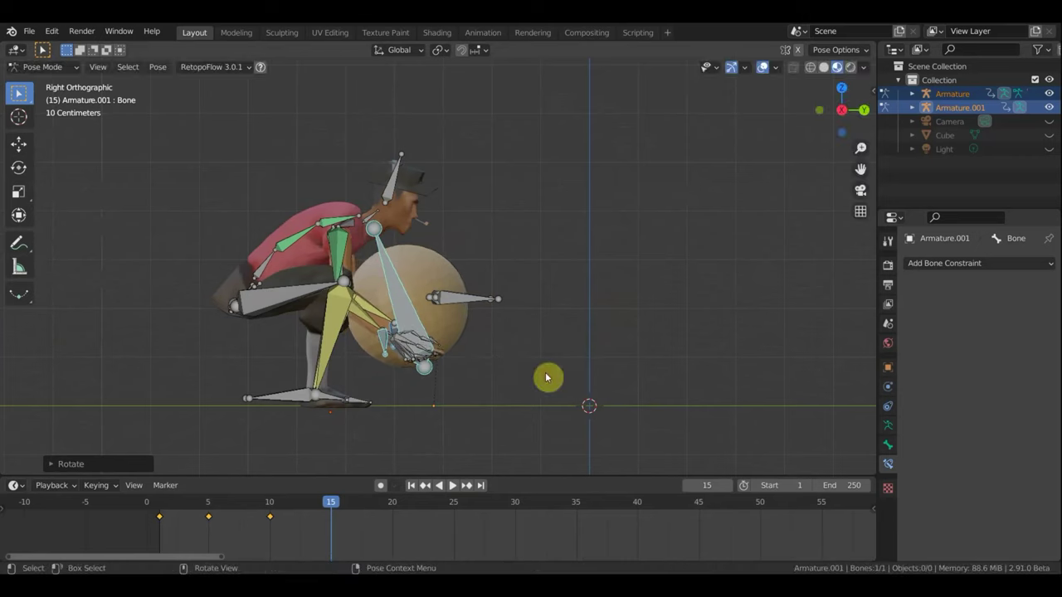
key(g)
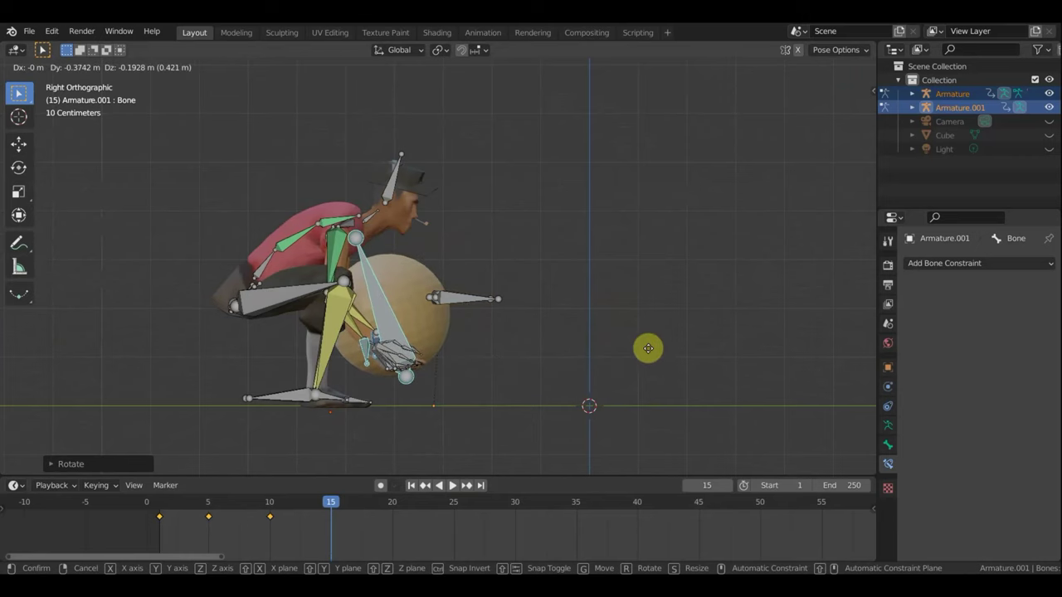
click(648, 348)
mouse_move(659, 351)
middle_down()
mouse_move(476, 380)
mouse_move(568, 296)
mouse_move(567, 370)
middle_up()
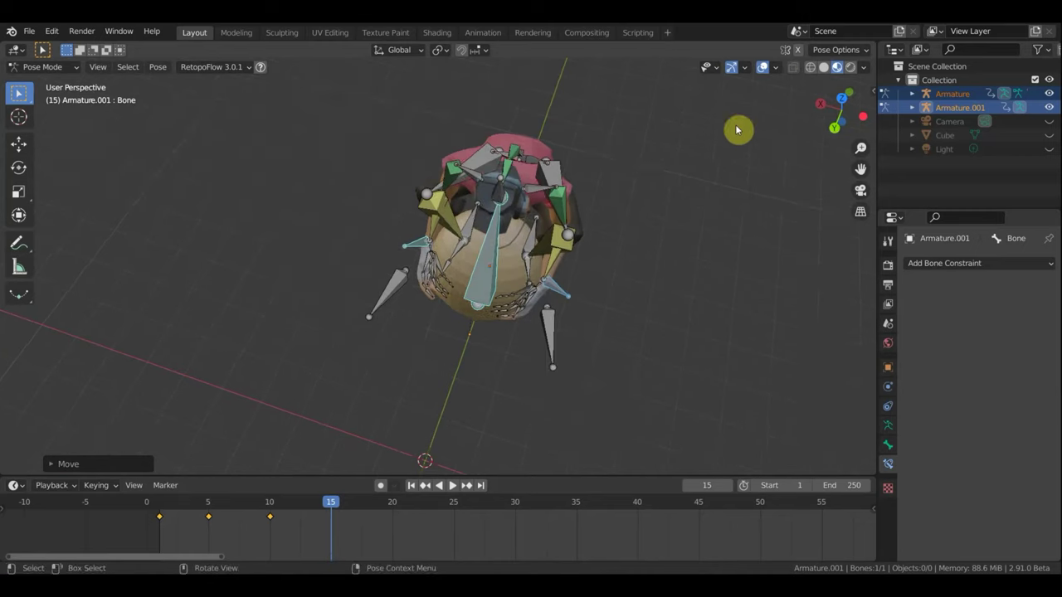
click(763, 67)
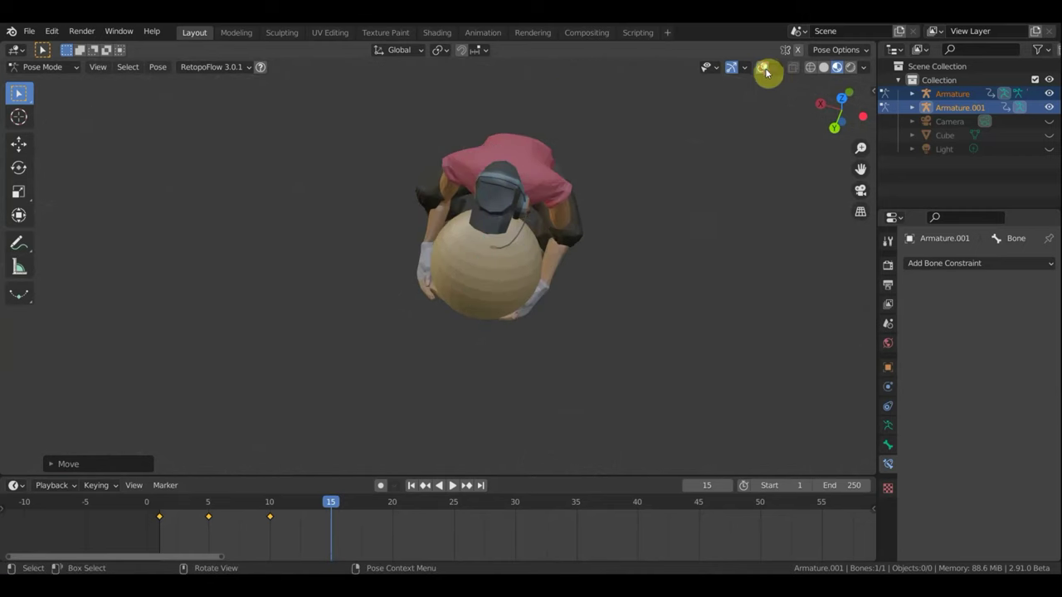
- In Top view, move the LeftUpLeg.003 and LeftUpLeg.005 knee target bones outward
mouse_move(616, 240)
middle_down()
mouse_move(716, 200)
mouse_move(586, 157)
mouse_move(408, 139)
mouse_move(462, 152)
middle_up()
scroll(610, 344, up, 2)
mouse_move(610, 344)
middle_down()
mouse_move(723, 367)
mouse_move(785, 83)
middle_up()
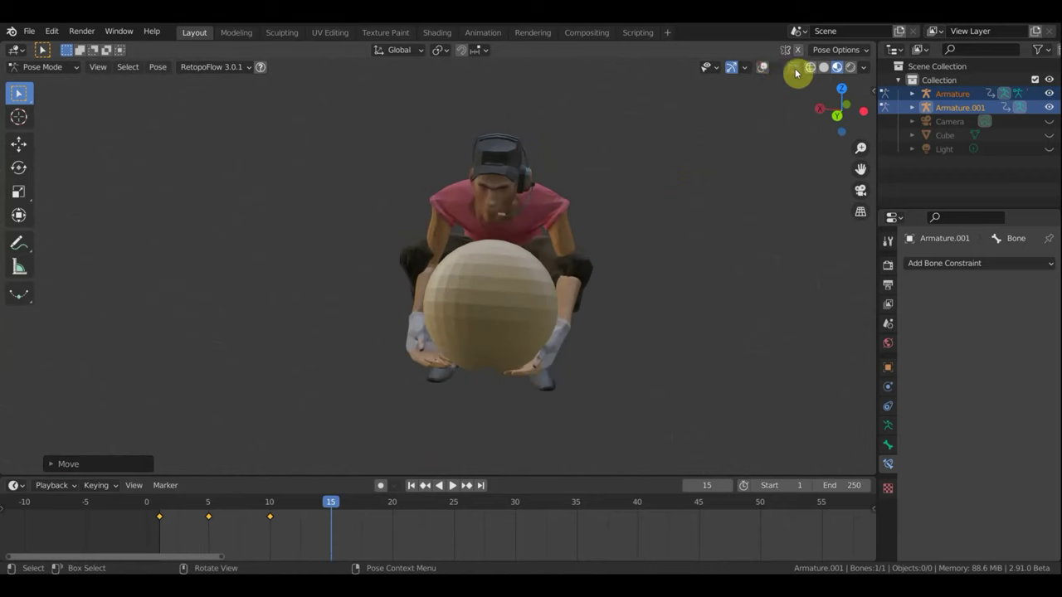
click(764, 68)
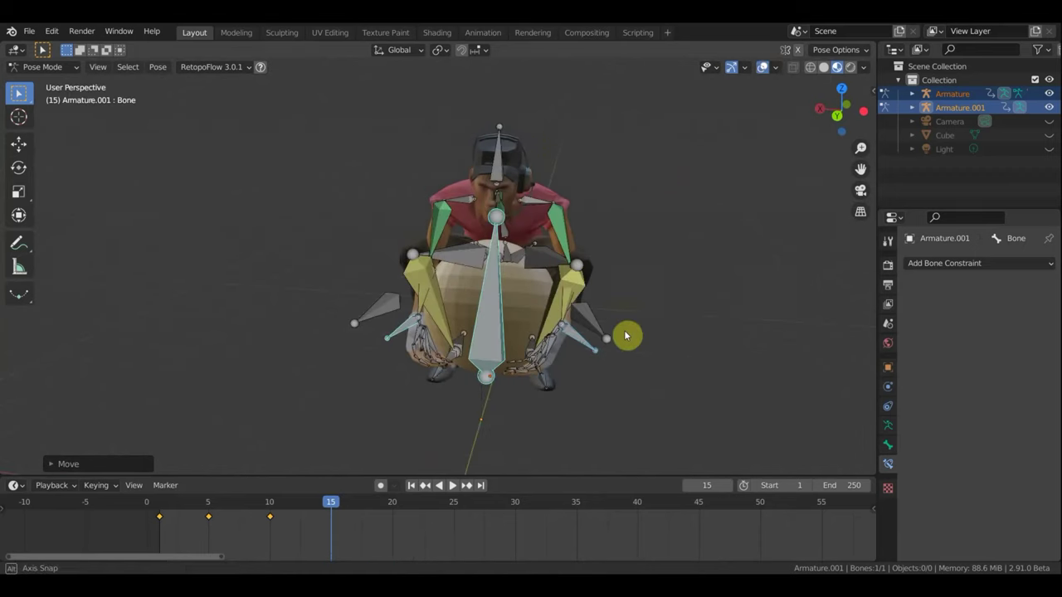
key(KP_8)
key(KP_8)
key(KP_8)
key(KP_8)
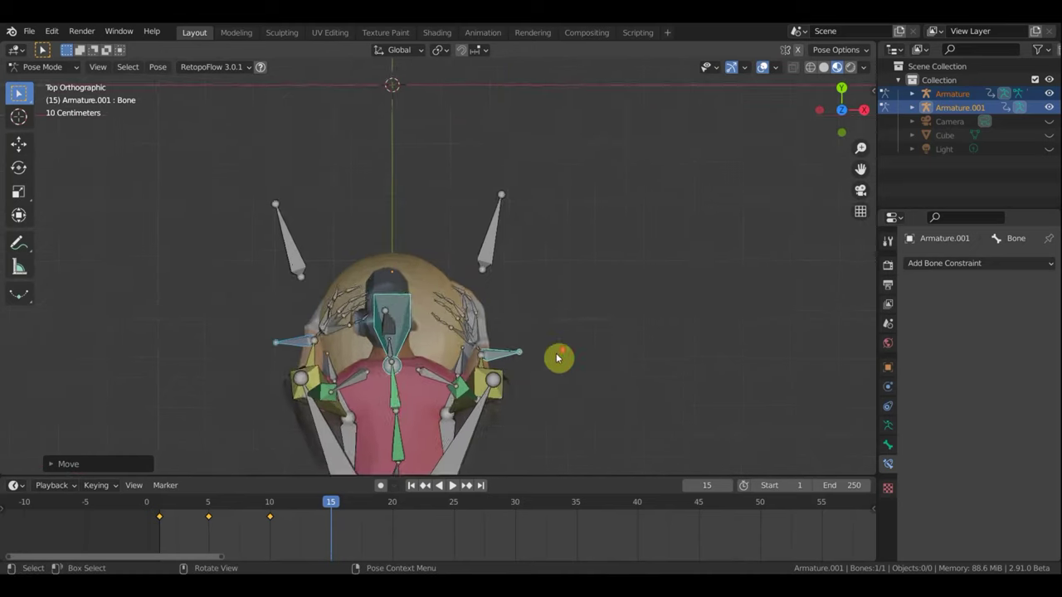
click(308, 260)
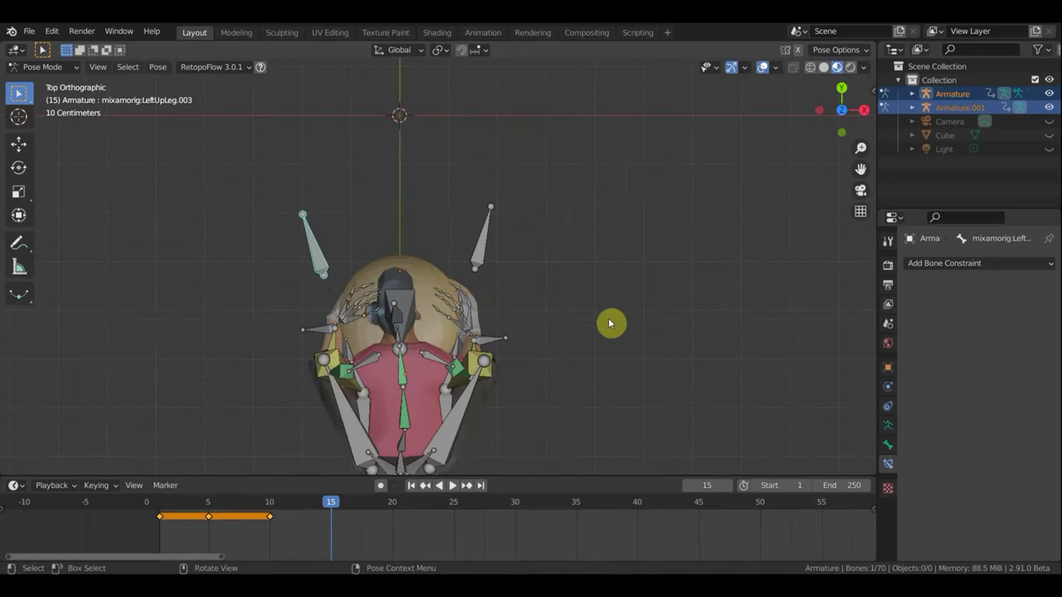
key(g)
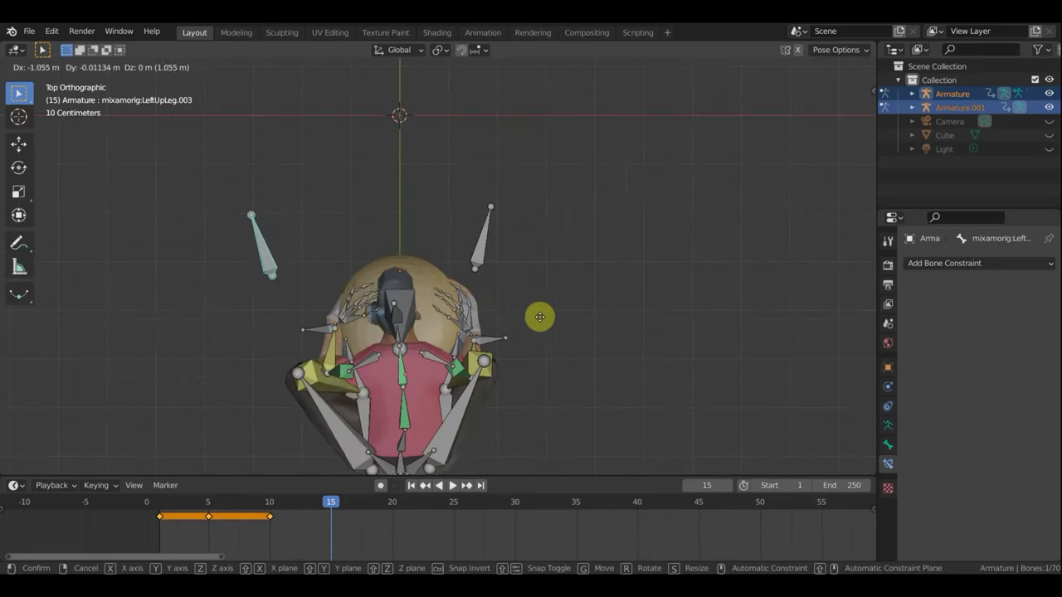
click(529, 317)
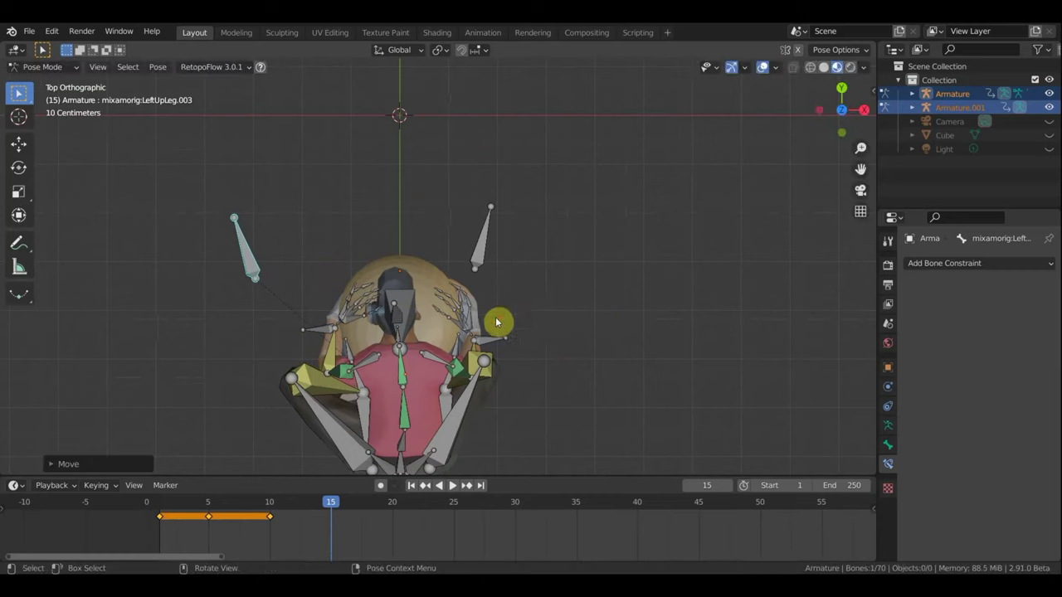
click(485, 262)
key(g)
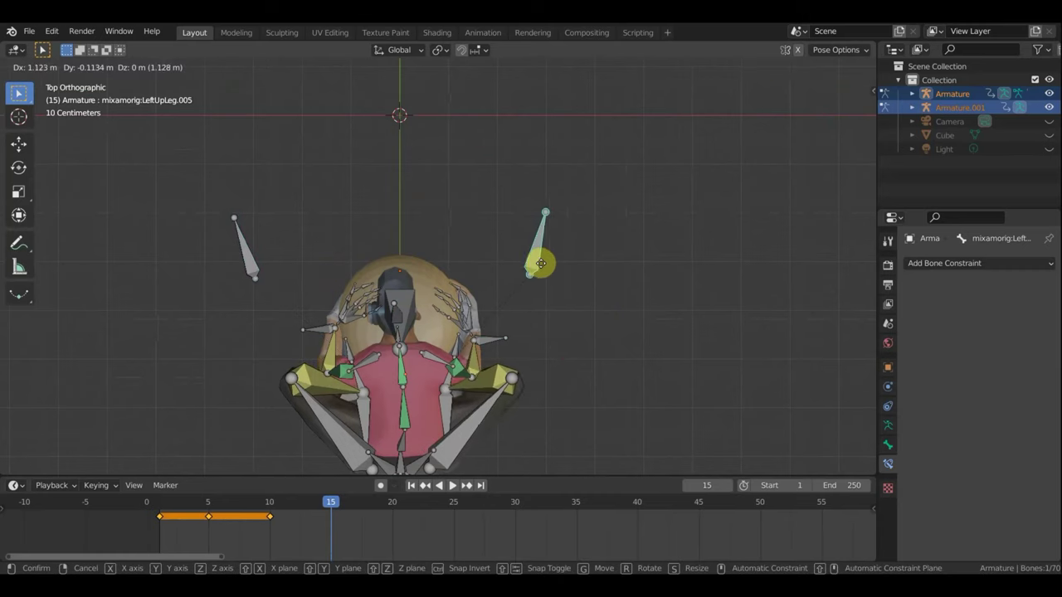
click(546, 267)
- Inspect the spread-knee pose from front and right side views, toggling overlays
mouse_move(678, 330)
middle_down()
mouse_move(343, 171)
mouse_move(489, 135)
middle_up()
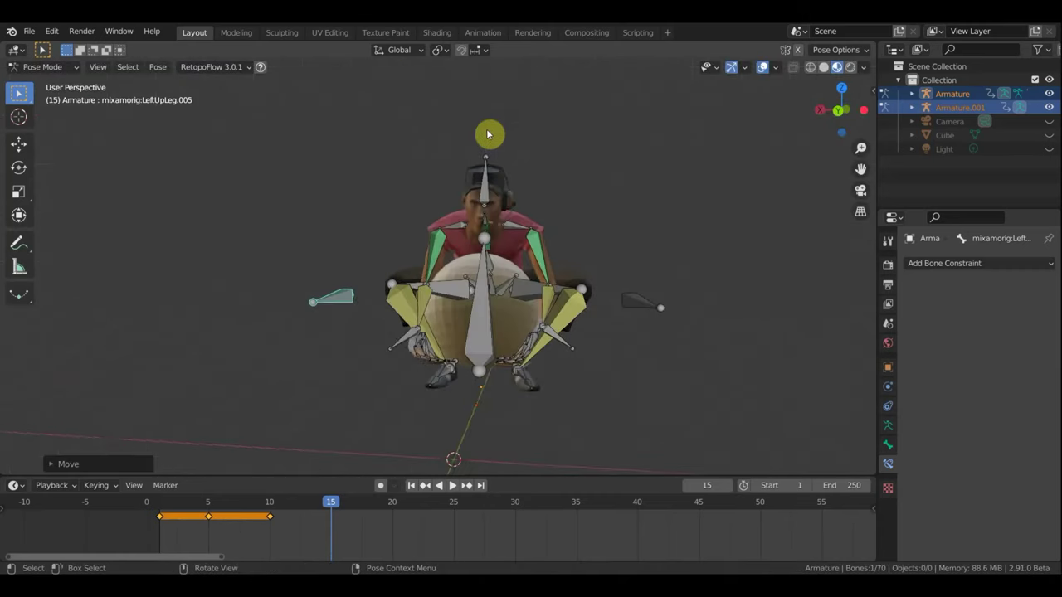
click(762, 67)
mouse_move(588, 265)
middle_down()
mouse_move(463, 254)
mouse_move(655, 287)
mouse_move(716, 286)
mouse_move(773, 268)
middle_up()
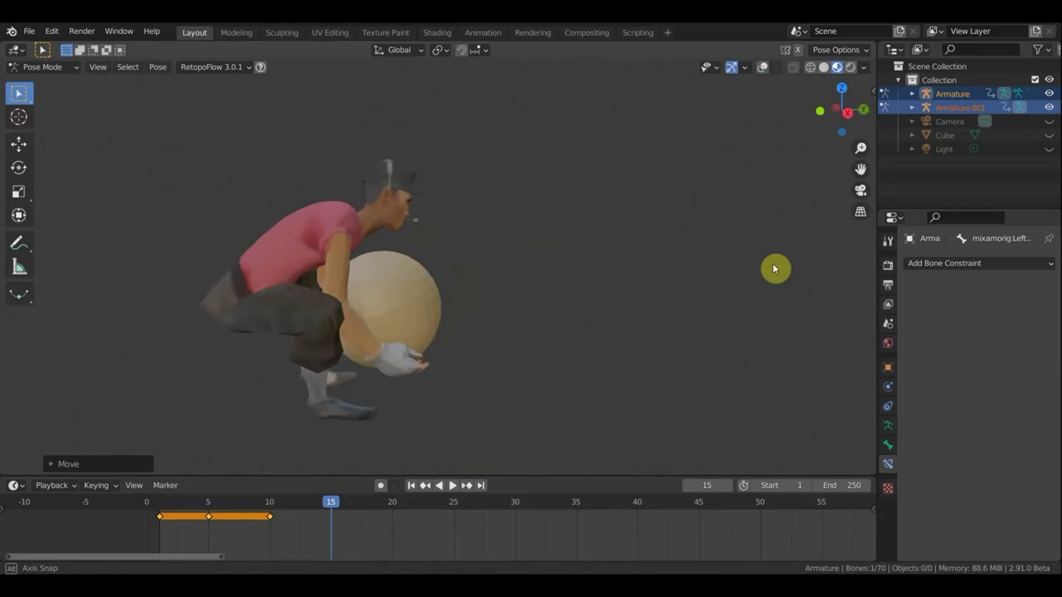
key(KP_3)
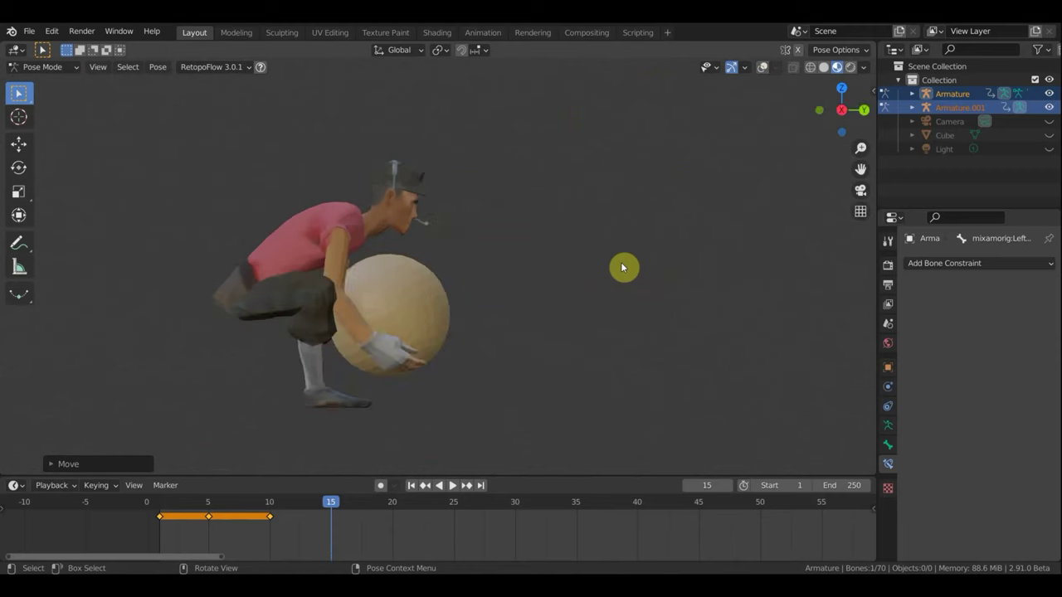
click(762, 66)
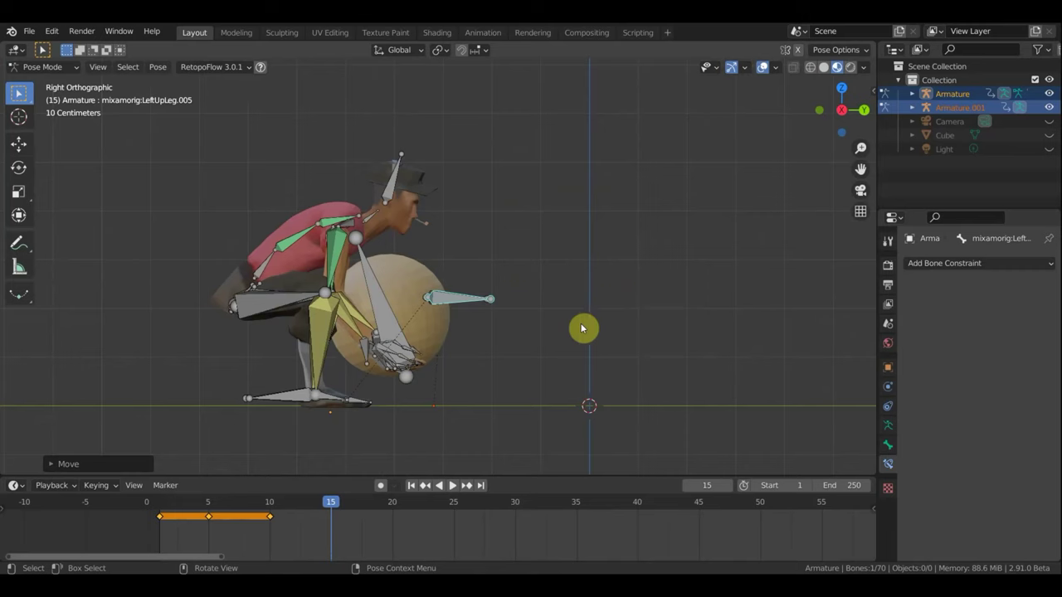
mouse_move(539, 353)
middle_down()
mouse_move(455, 360)
mouse_move(560, 352)
middle_up()
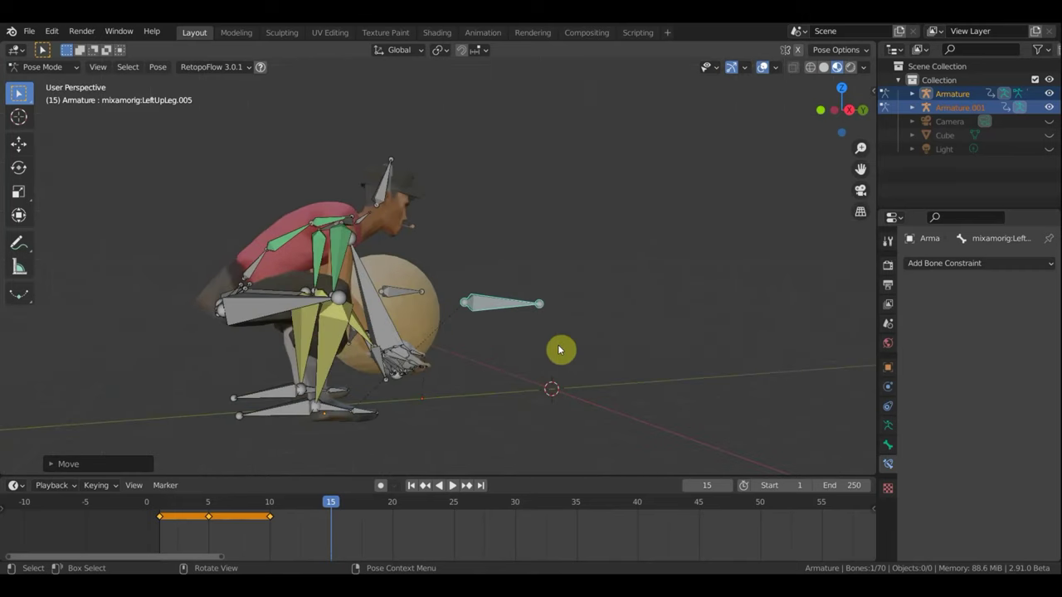
- Keyframe Location & Rotation for all bones at frame 15, then scrub the timeline
key(a)
key(i)
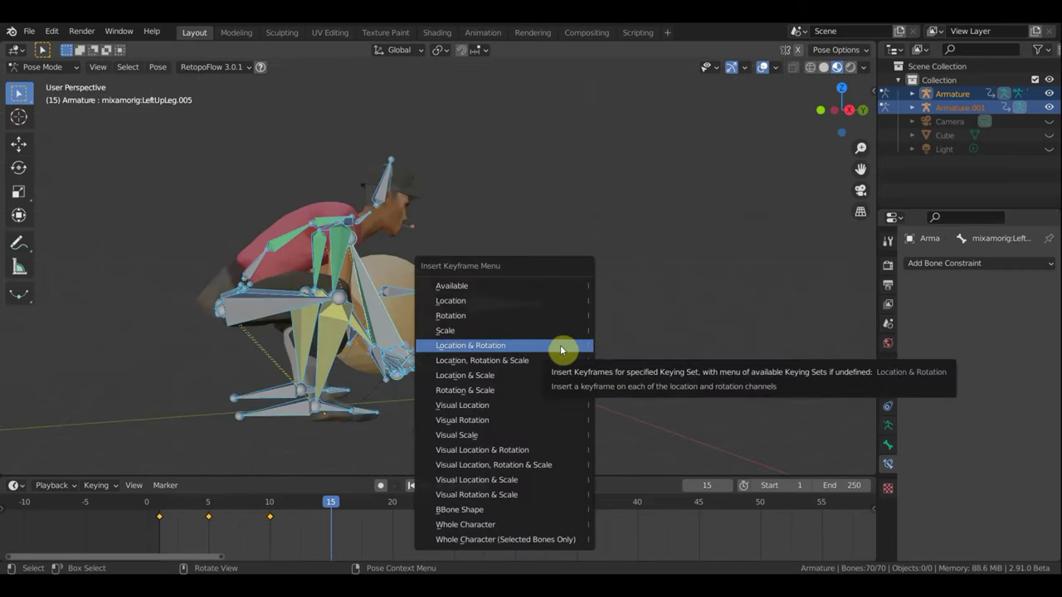
click(560, 346)
click(762, 68)
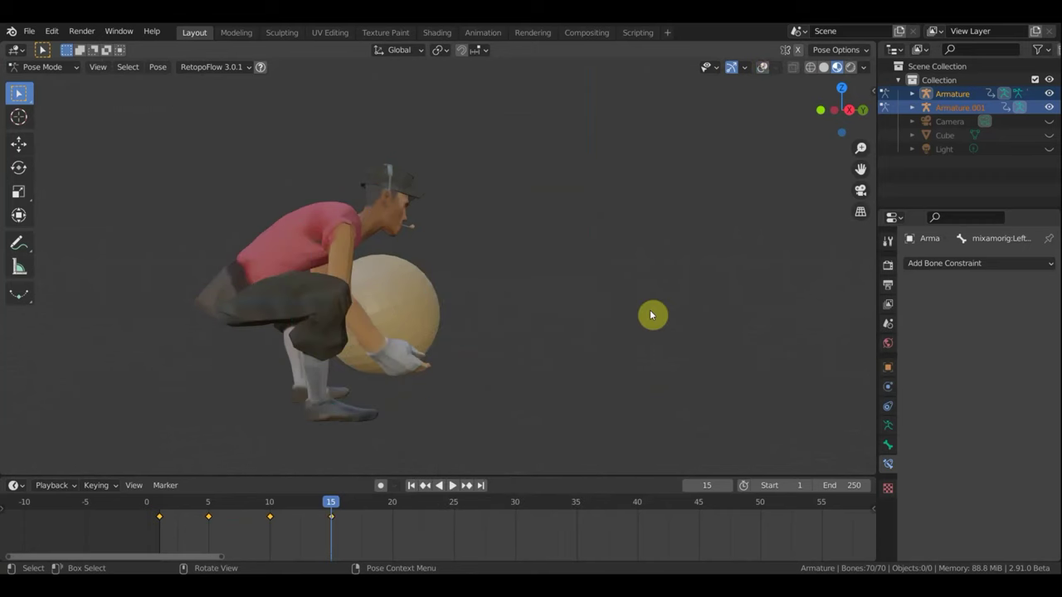
scroll(652, 315, down, 2)
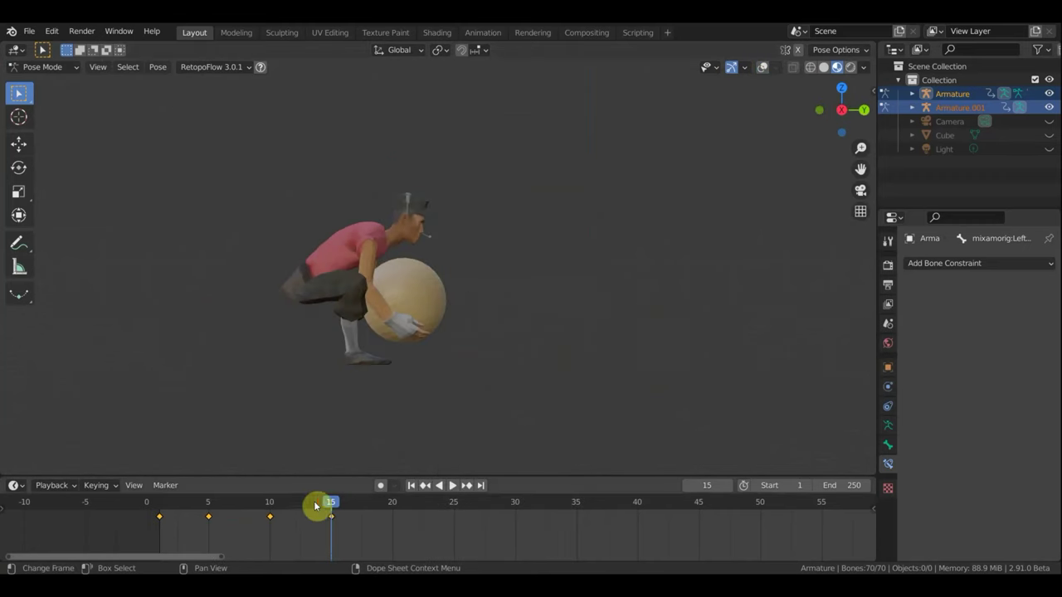
mouse_move(331, 506)
mouse_down()
mouse_move(163, 504)
mouse_move(393, 526)
mouse_up()
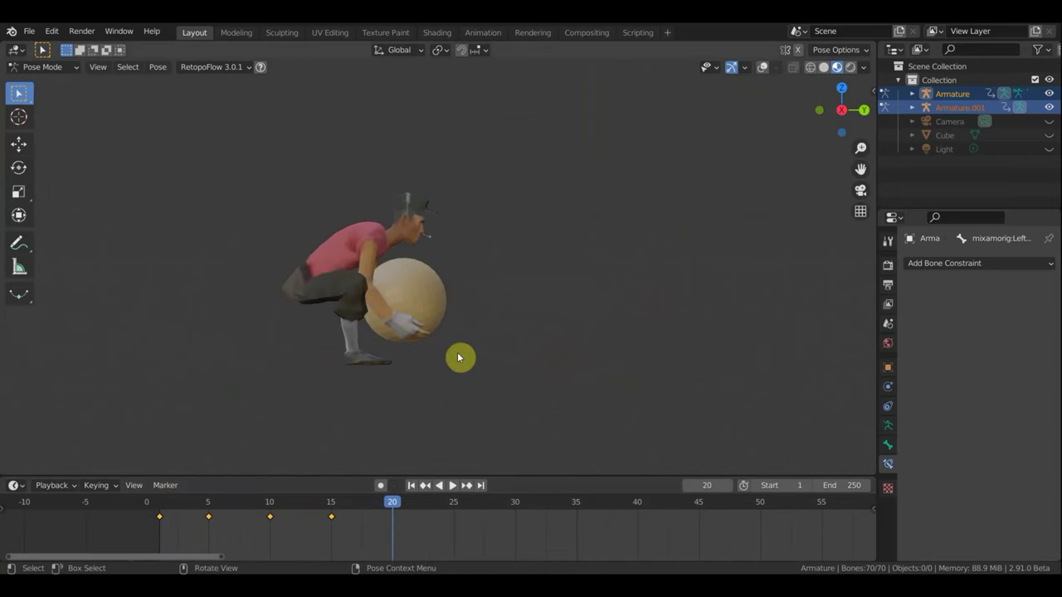
key(shift+alt+z)
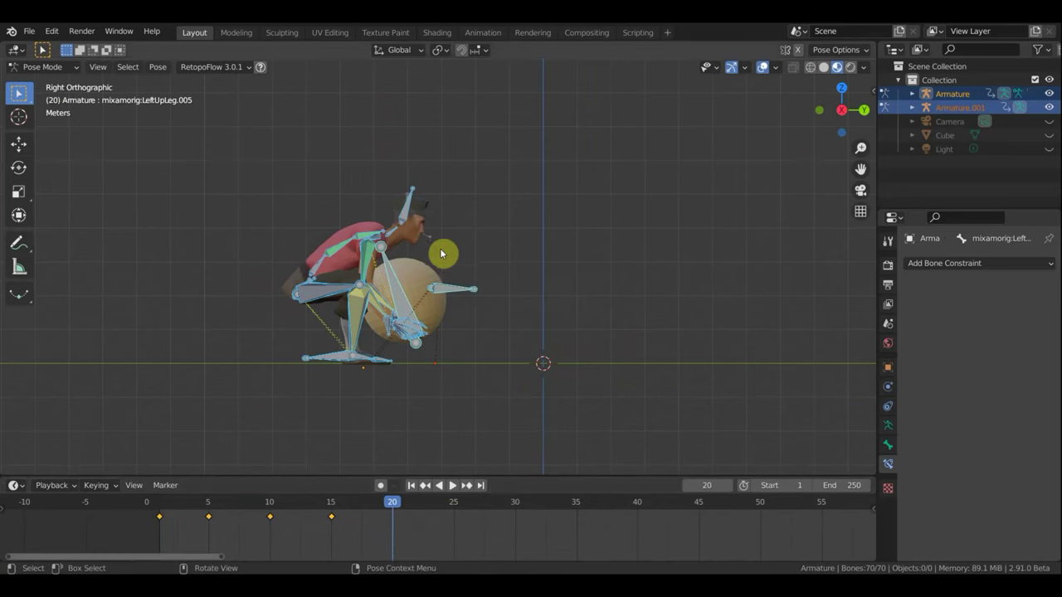
scroll(427, 257, up, 1)
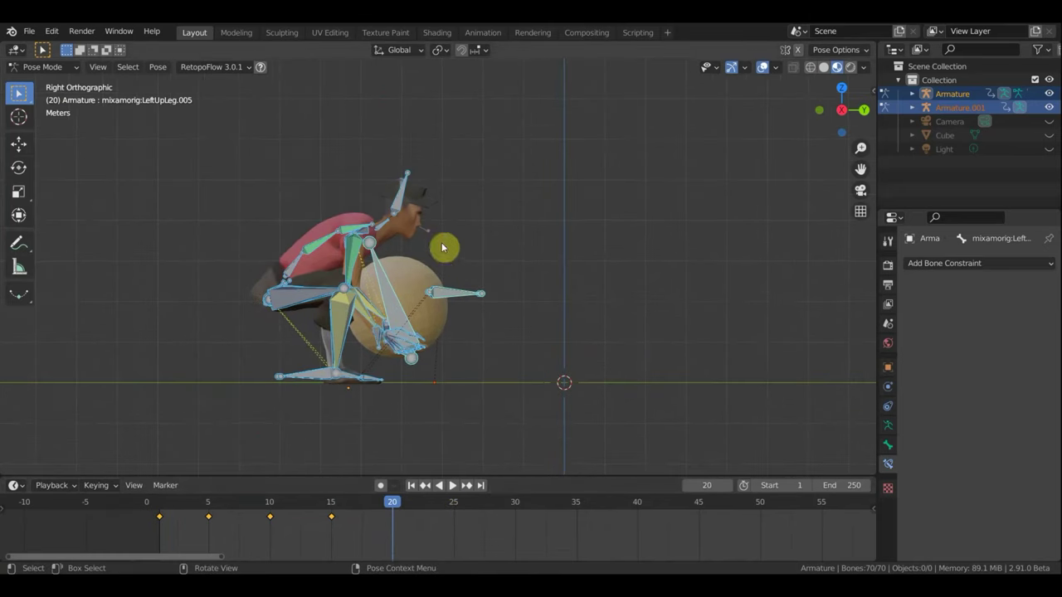
- Rotate the Spine, then the Hips, then the Spine again to bend the torso forward
click(355, 263)
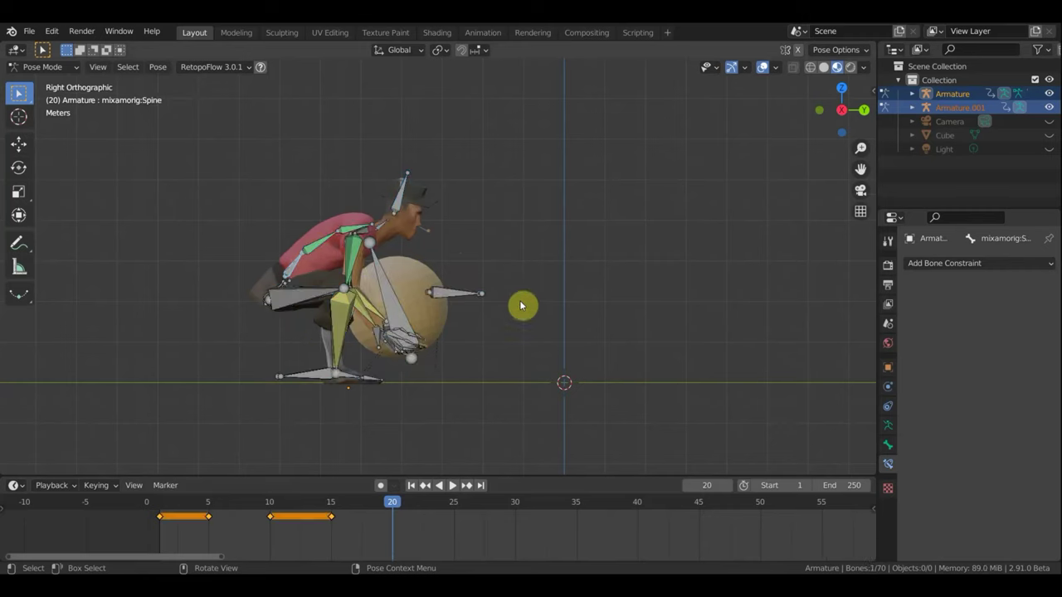
key(r)
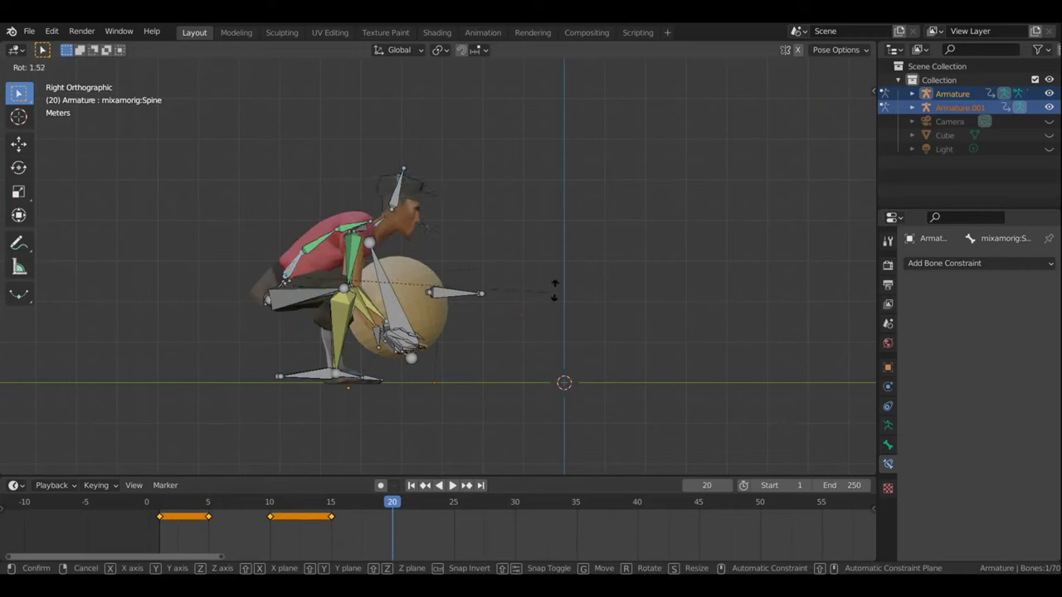
click(535, 263)
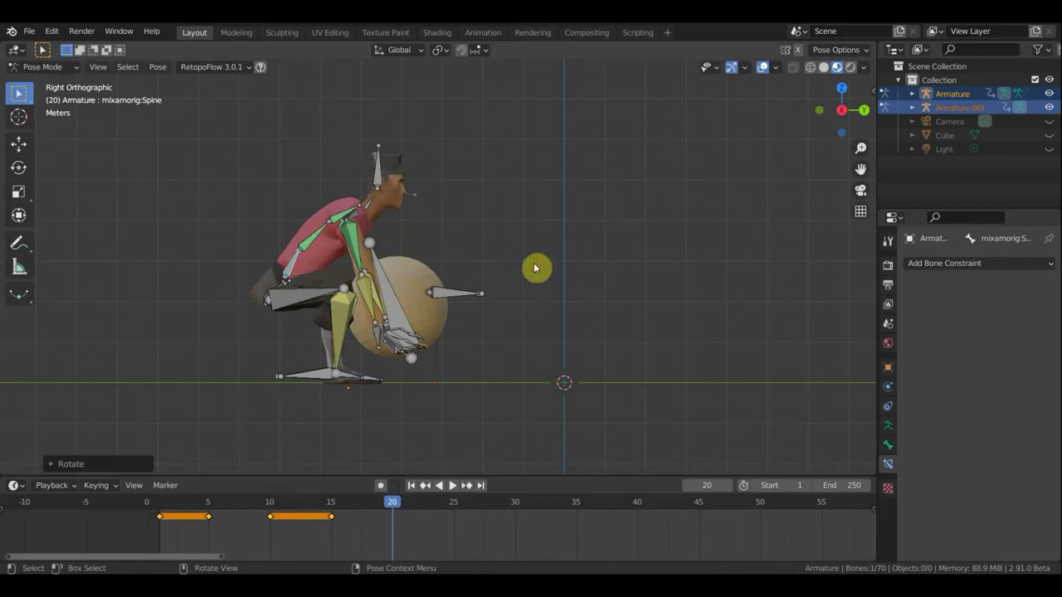
middle_drag(296, 277, 341, 287)
click(292, 287)
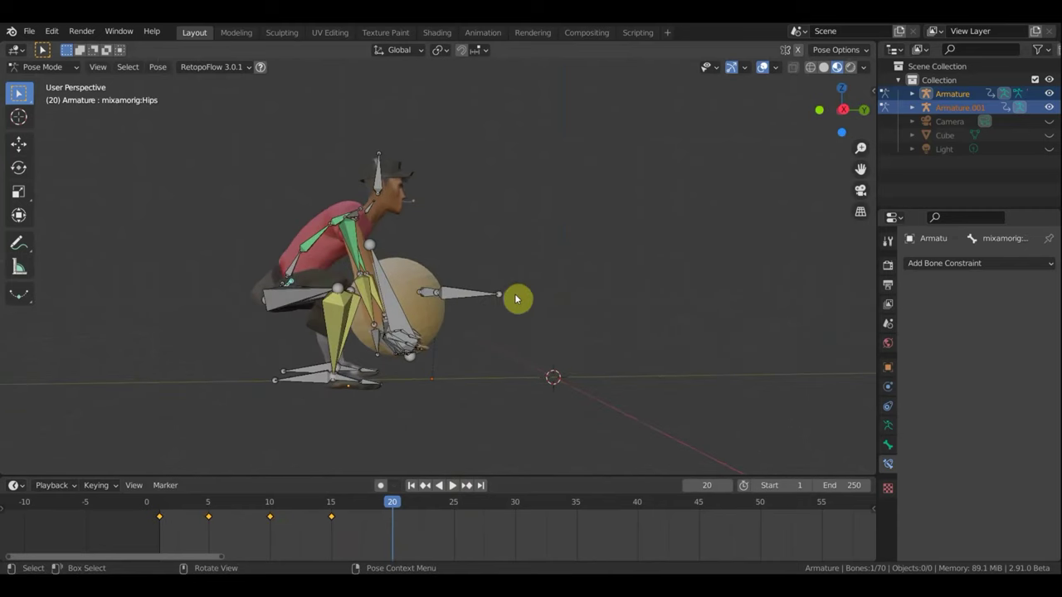
key(r)
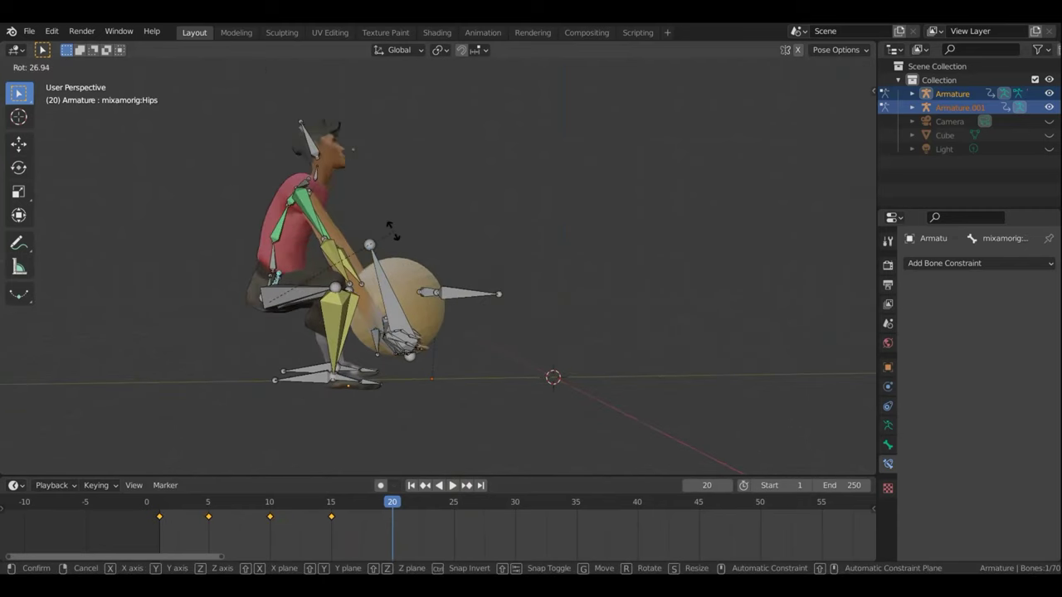
click(390, 228)
click(273, 264)
key(r)
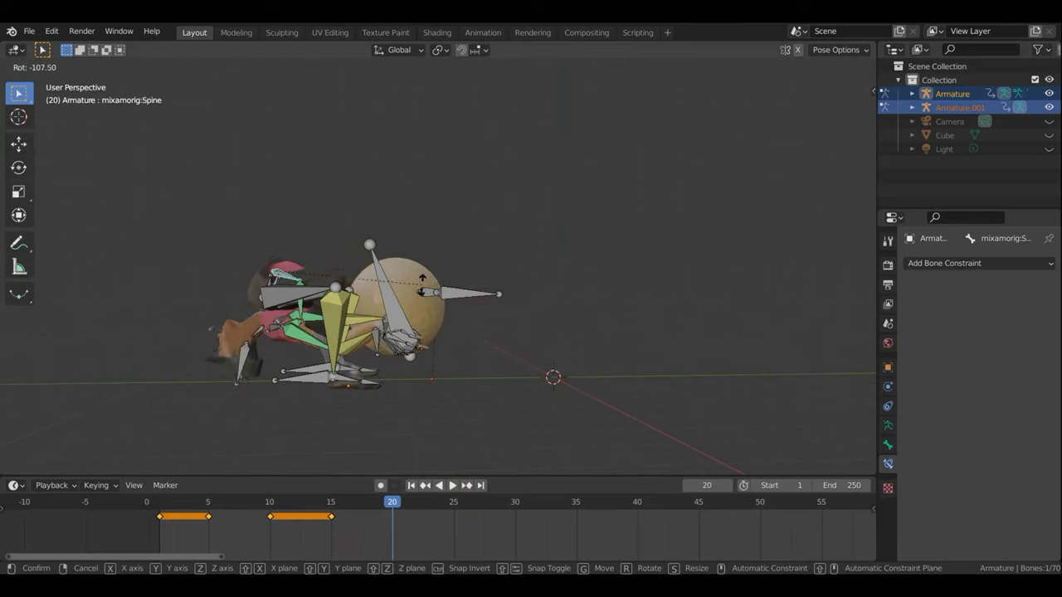
click(285, 176)
middle_drag(291, 176, 324, 356)
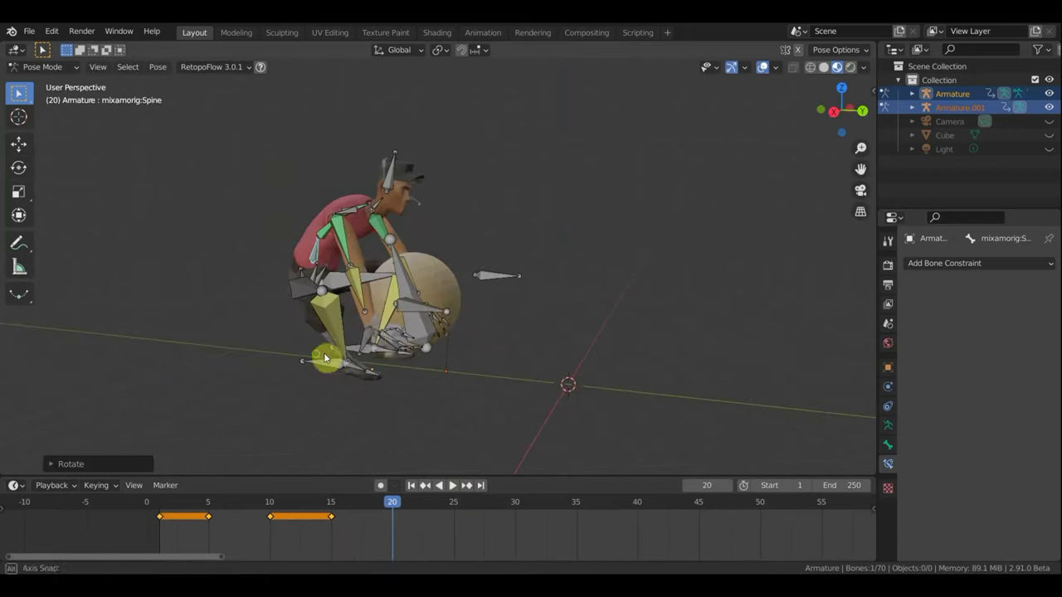
- In Right view, move and rotate LeftForeArm.005 so the left hand rests against the ball
click(457, 313)
middle_drag(457, 312, 406, 315)
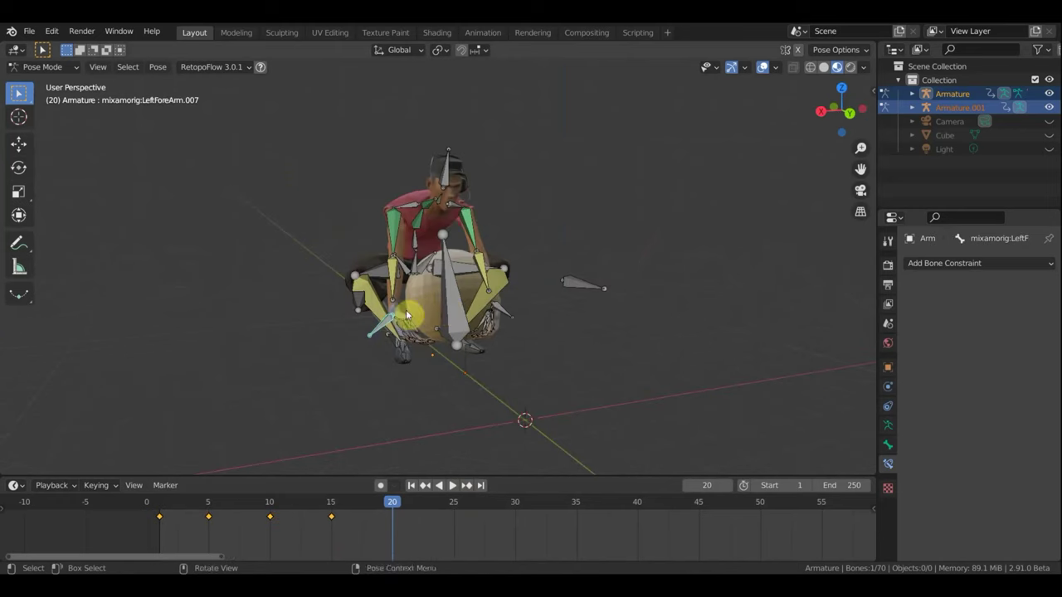
click(505, 312)
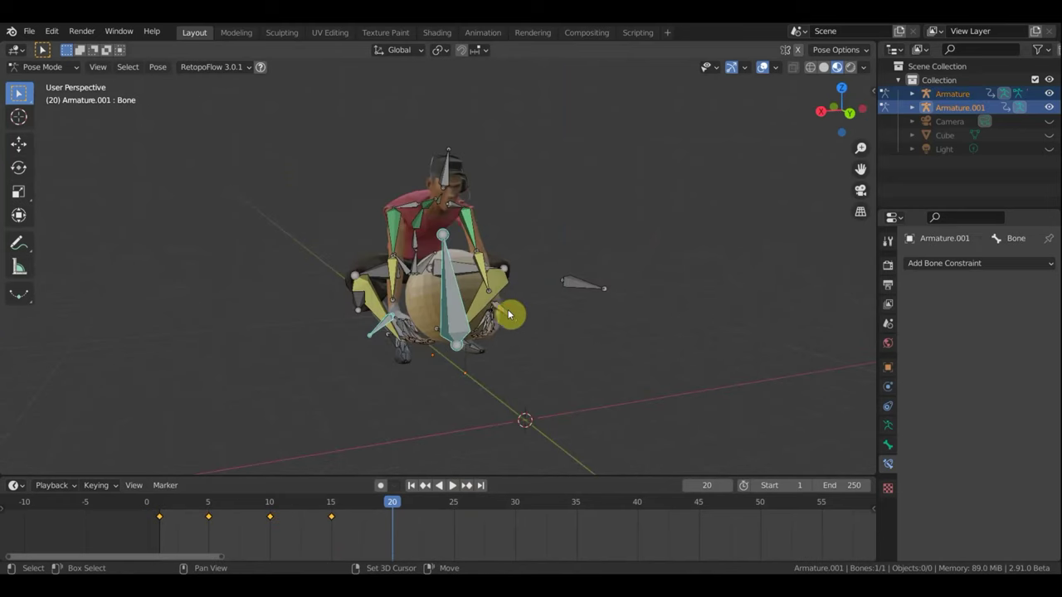
click(508, 314)
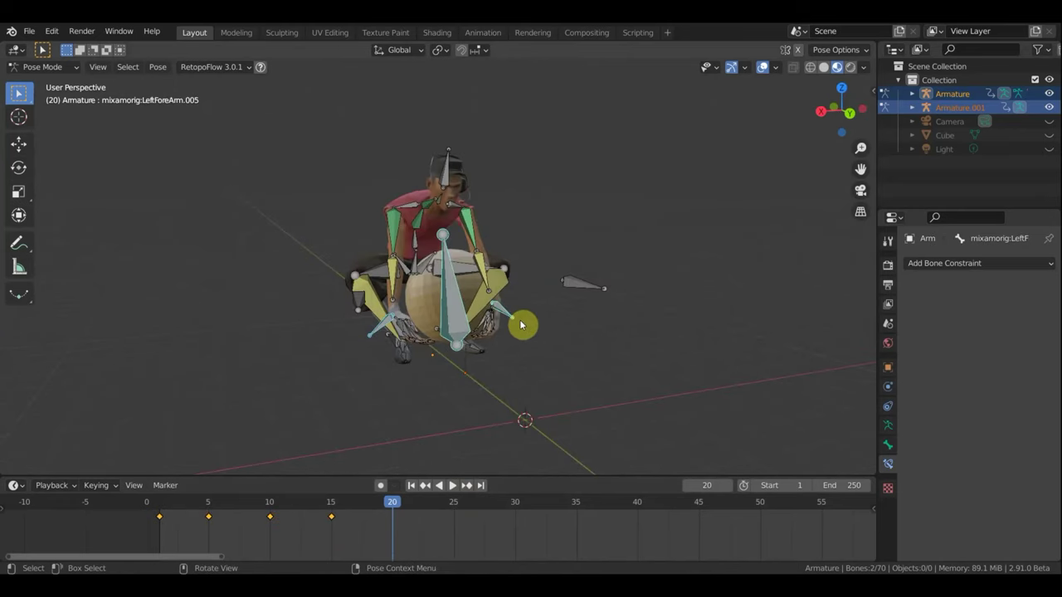
key(KP_3)
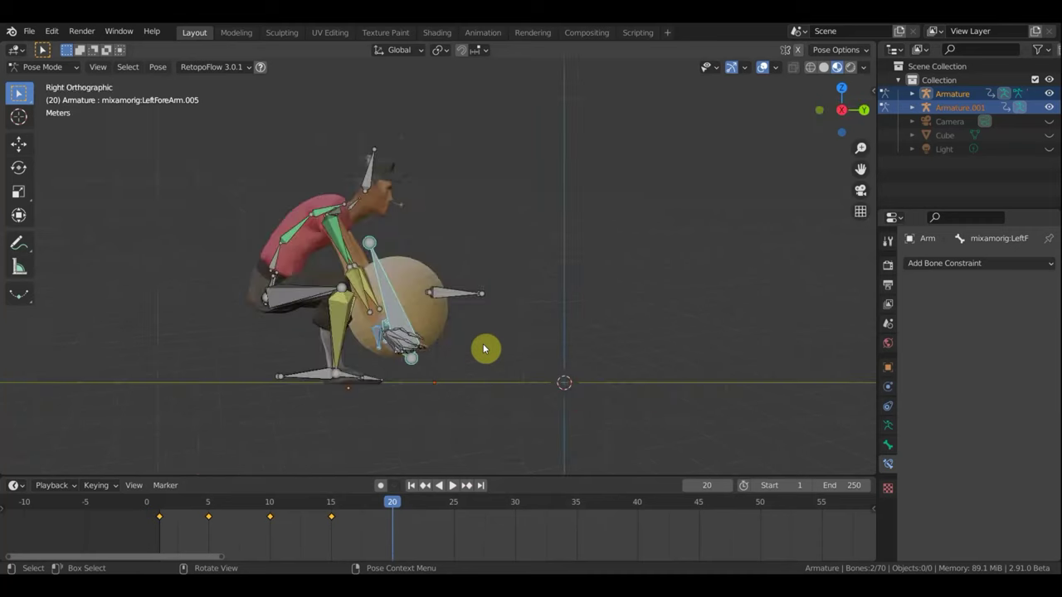
key(g)
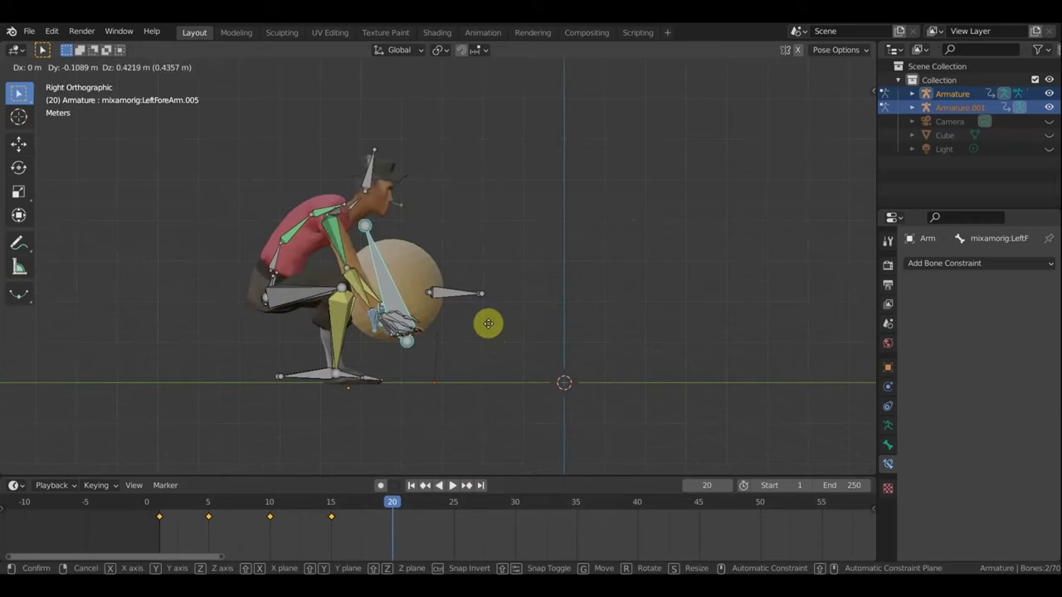
click(477, 333)
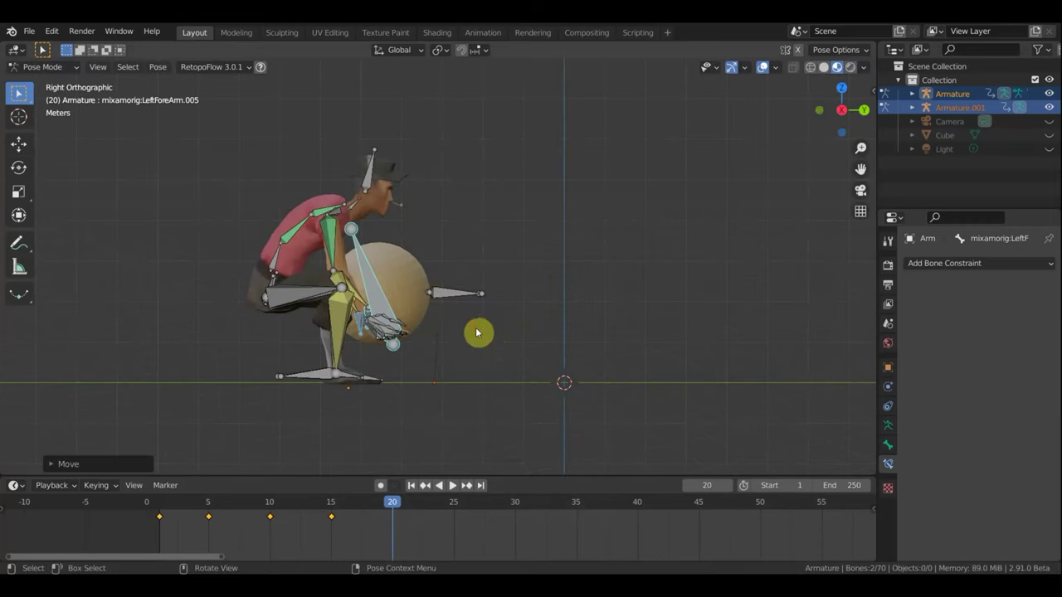
key(r)
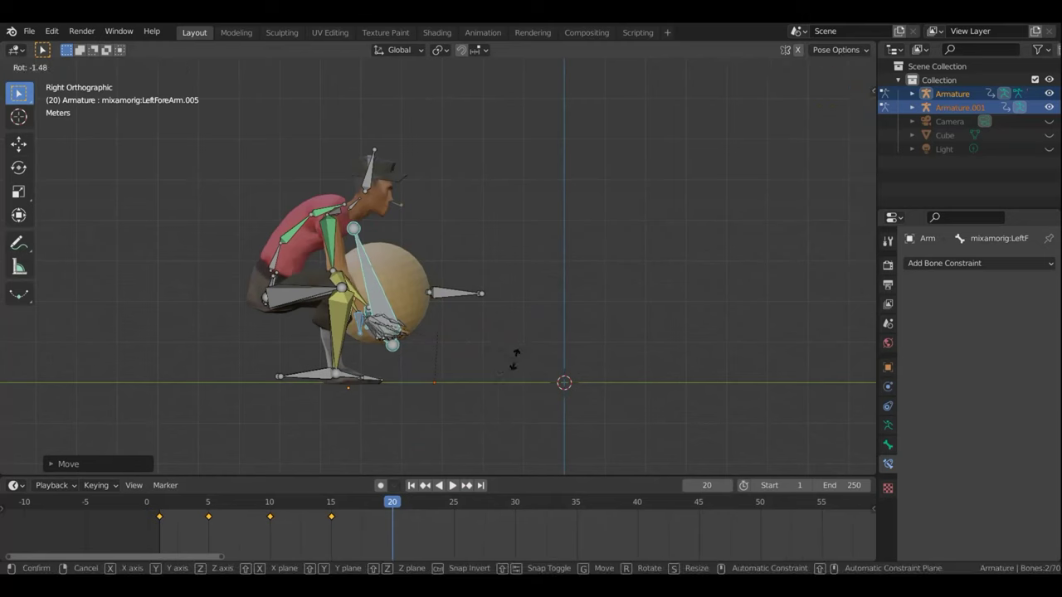
click(494, 360)
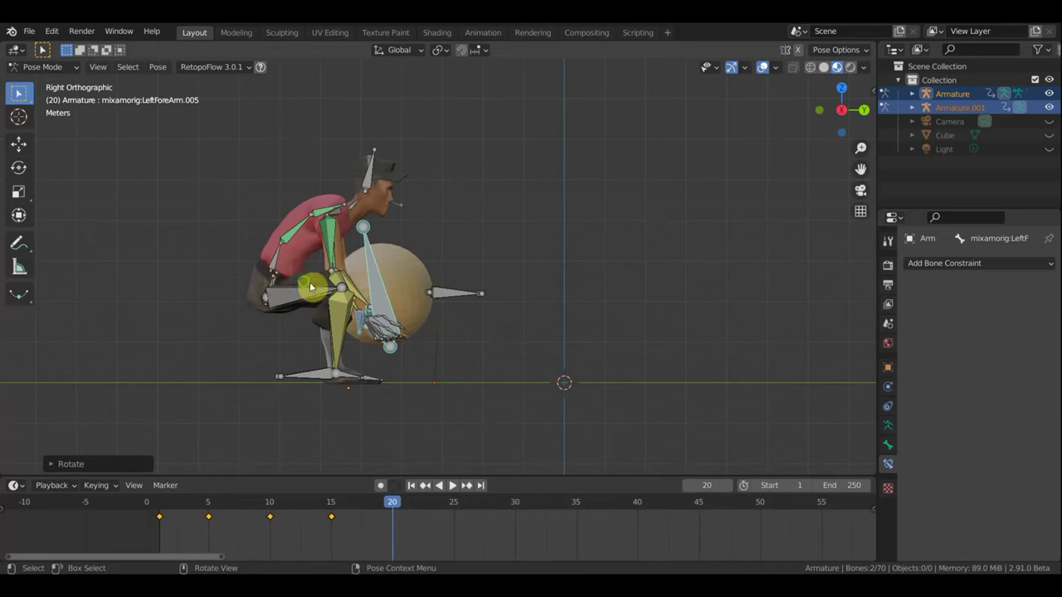
middle_drag(288, 282, 291, 324)
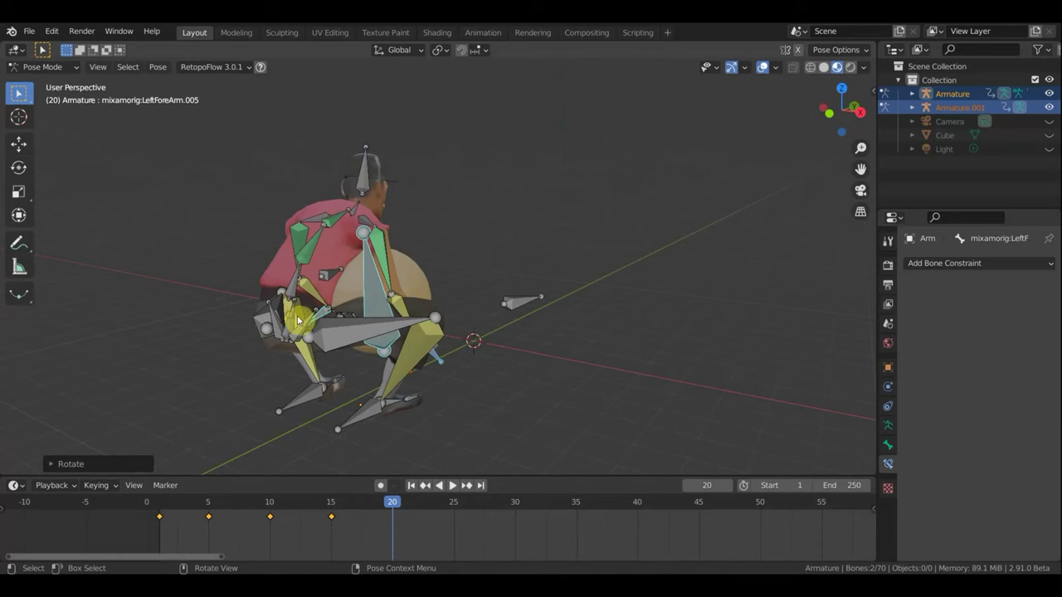
click(408, 326)
shift+click(423, 322)
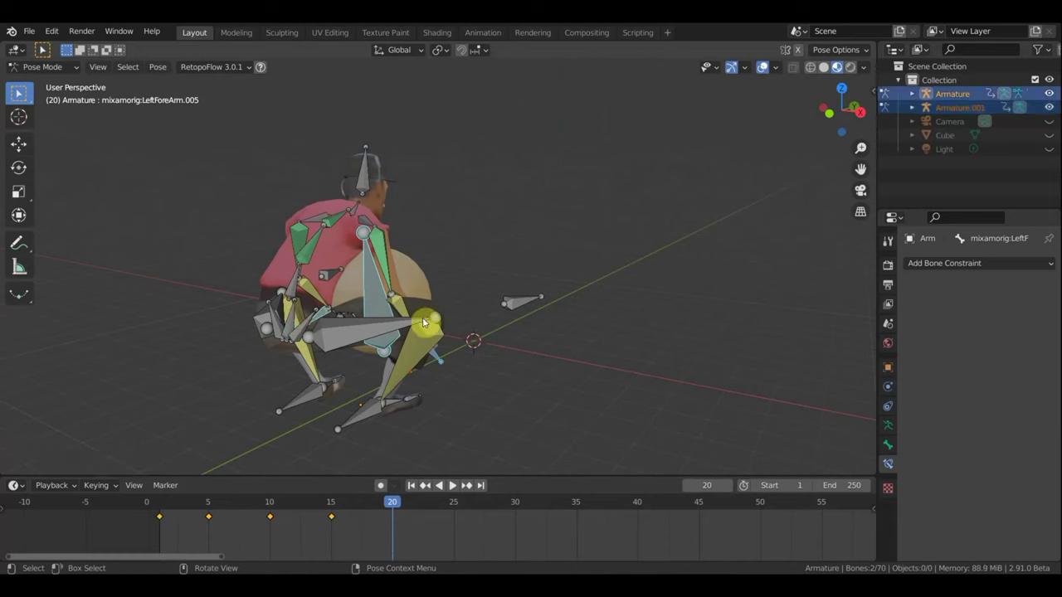
- Move the Hips and left forearm together, then move and rotate the Spine to adjust the lean
shift+click(407, 328)
alt+middle_drag(536, 346, 464, 362)
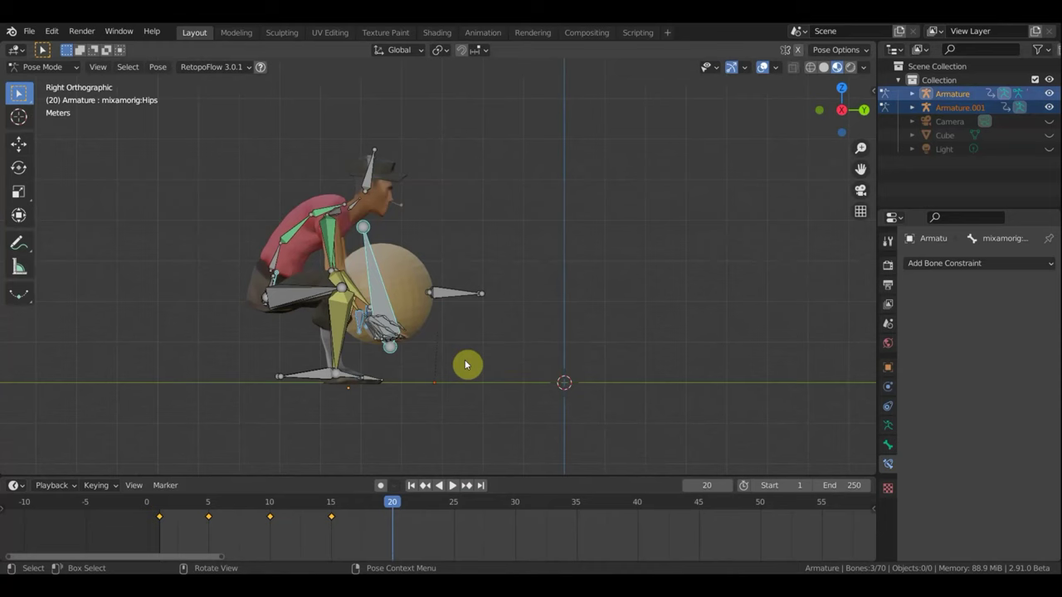
key(g)
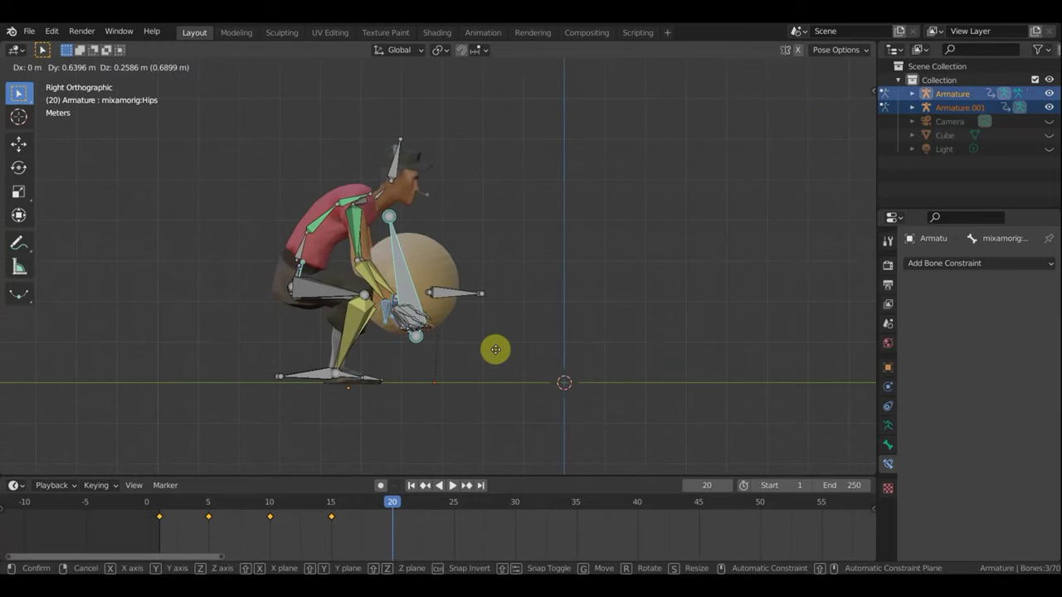
click(495, 348)
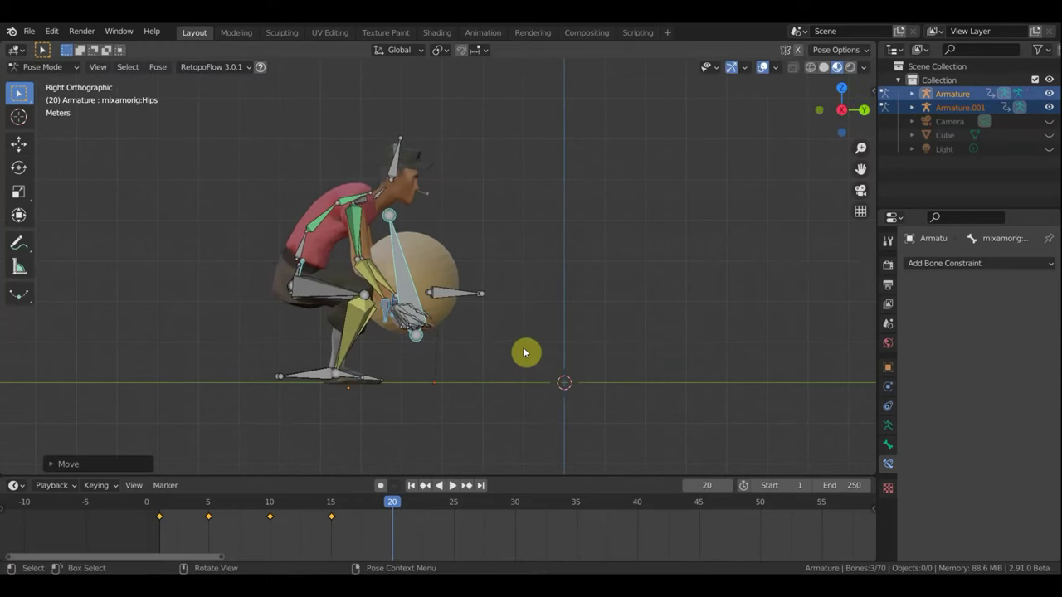
click(419, 268)
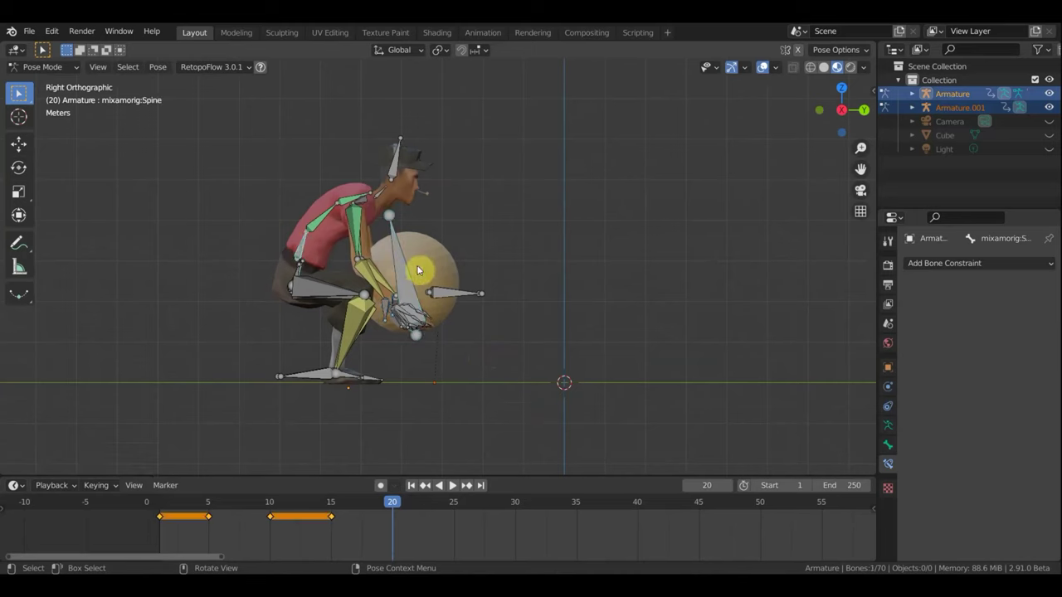
key(g)
click(474, 288)
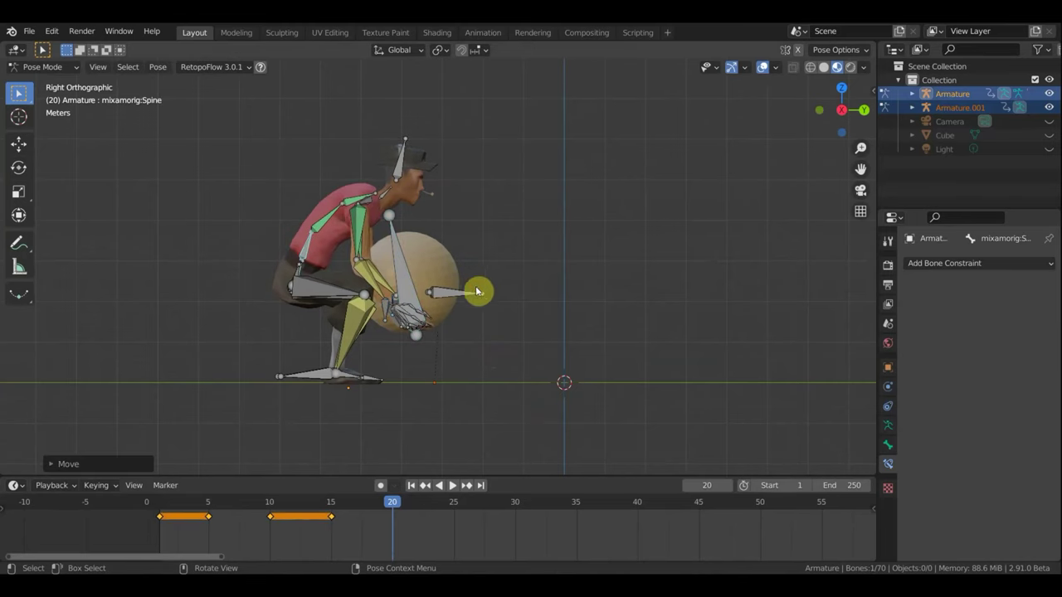
key(r)
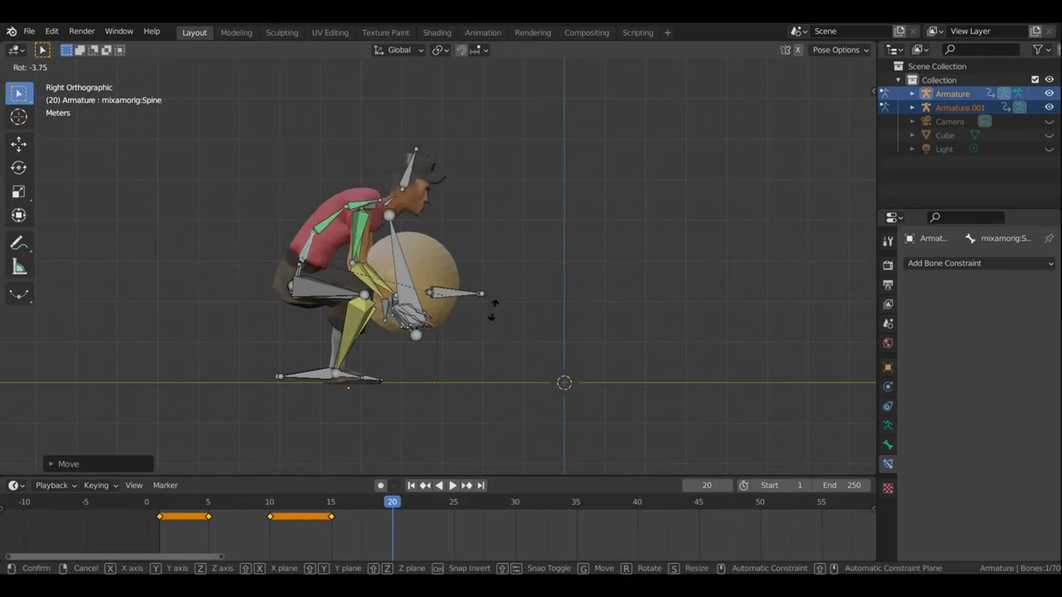
click(482, 320)
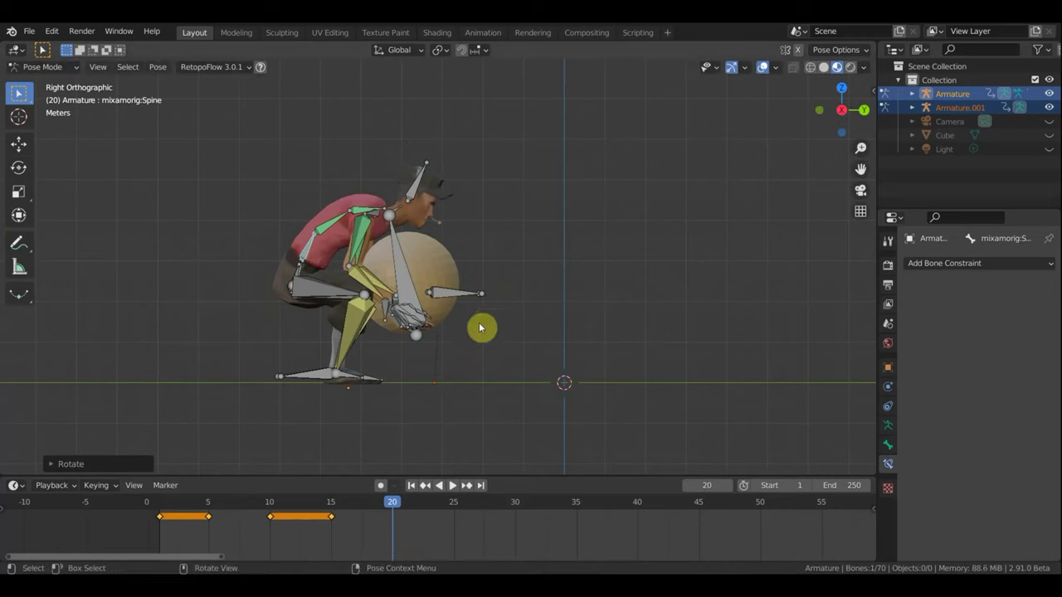
click(419, 256)
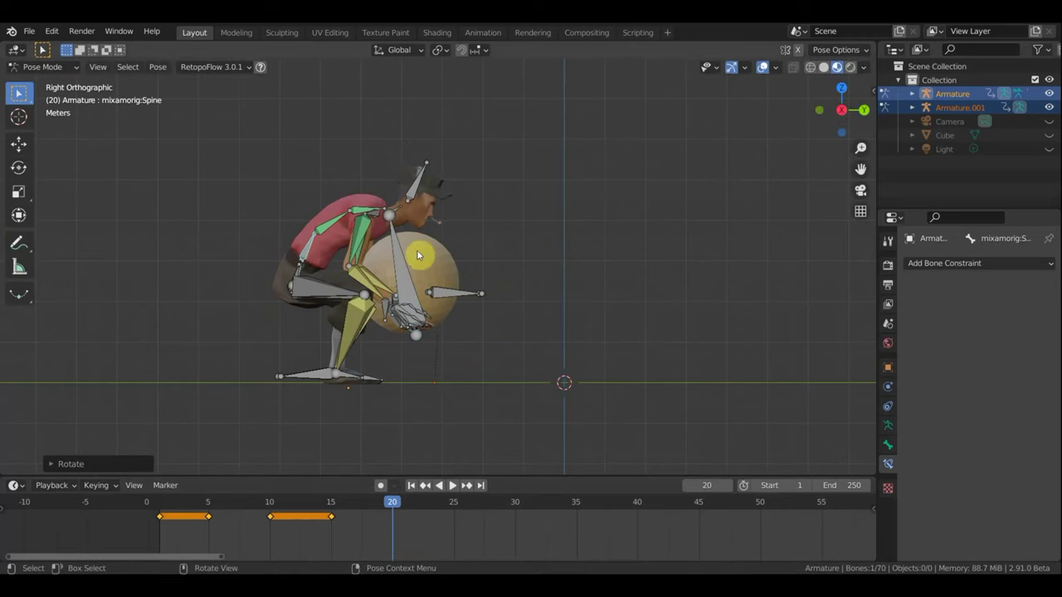
- Move the ball's control bone about 0.44 m back, tucking the ball under the torso
mouse_move(422, 313)
middle_down()
mouse_move(362, 328)
mouse_move(354, 318)
middle_up()
click(505, 290)
mouse_move(505, 290)
middle_down()
mouse_move(249, 284)
mouse_move(335, 298)
mouse_move(388, 286)
mouse_move(575, 299)
middle_up()
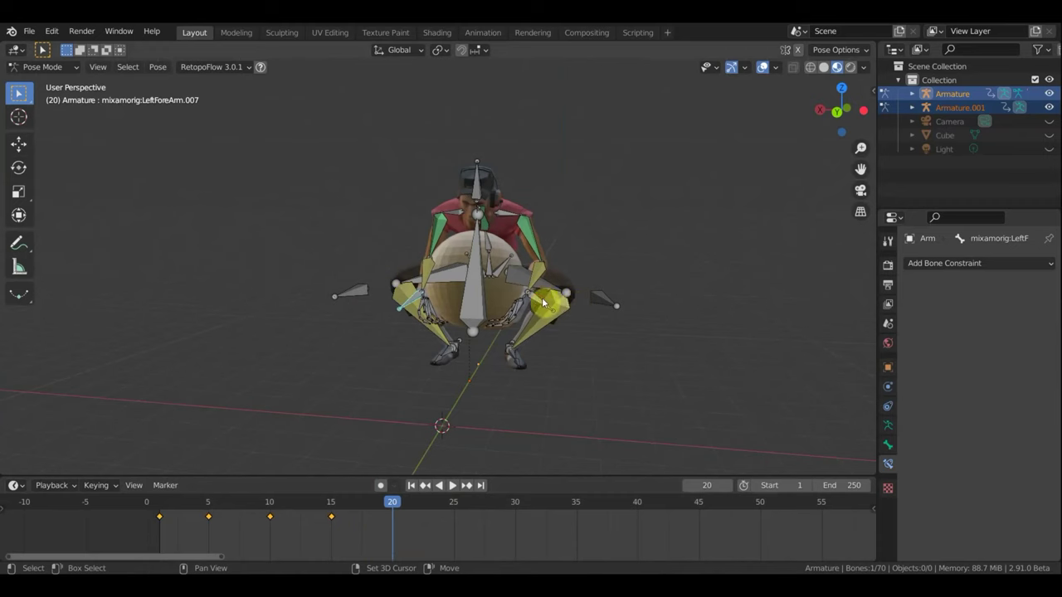
click(517, 311)
mouse_move(517, 310)
middle_down()
mouse_move(721, 306)
mouse_move(672, 306)
middle_up()
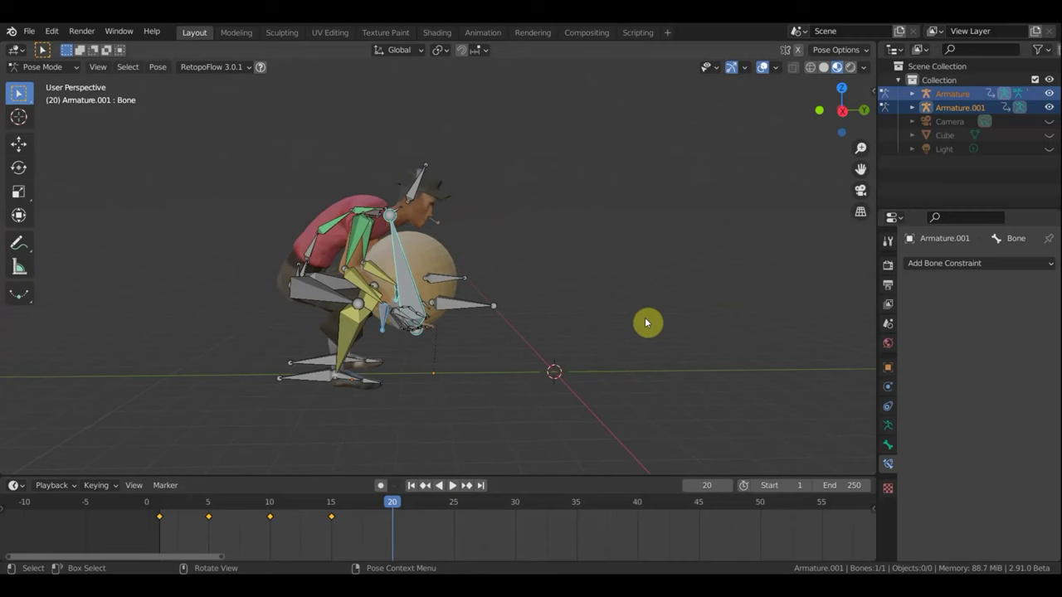
key(g)
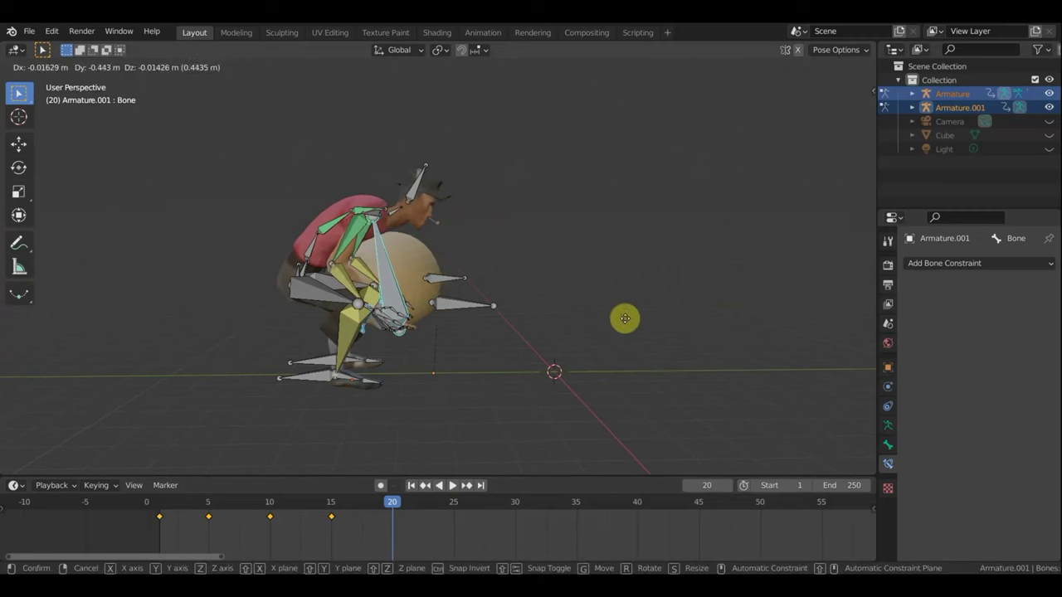
click(721, 321)
key(KP_3)
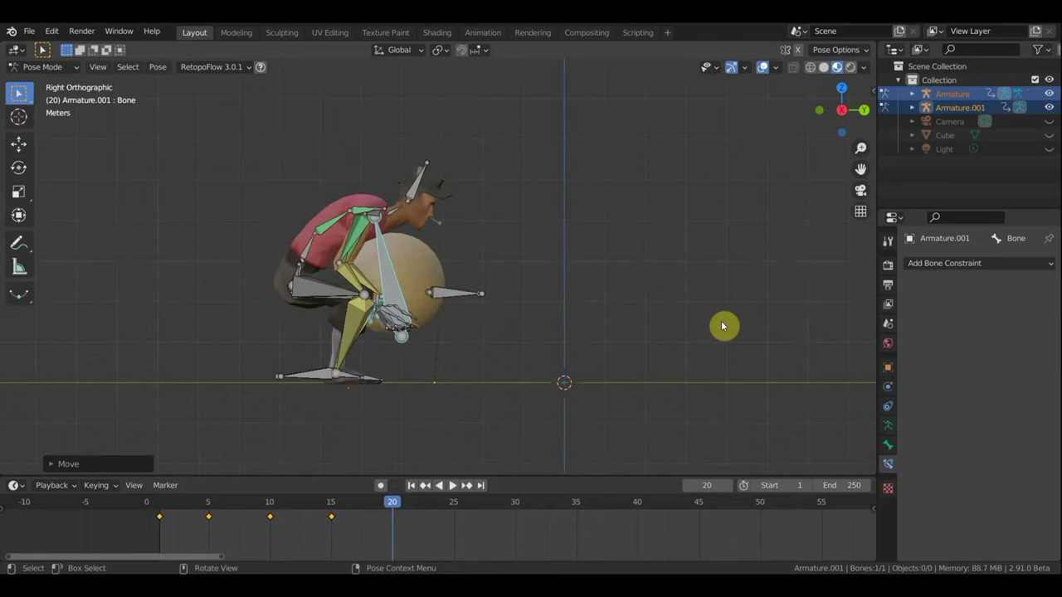
- Key Location & Rotation on all bones at frame 20, hide overlays, and play back toward frame 25
key(a)
key(i)
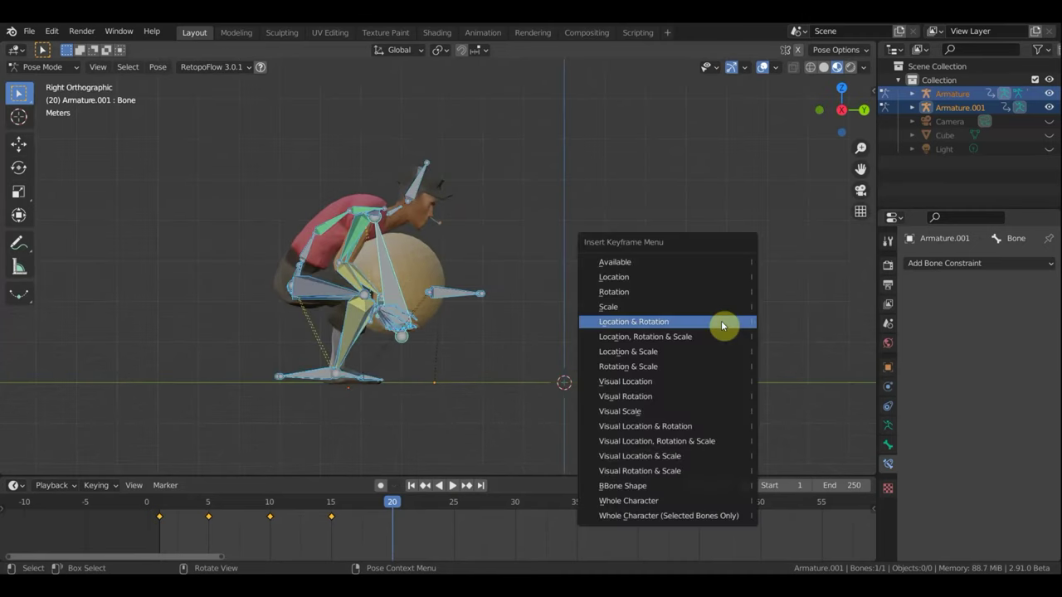
click(721, 322)
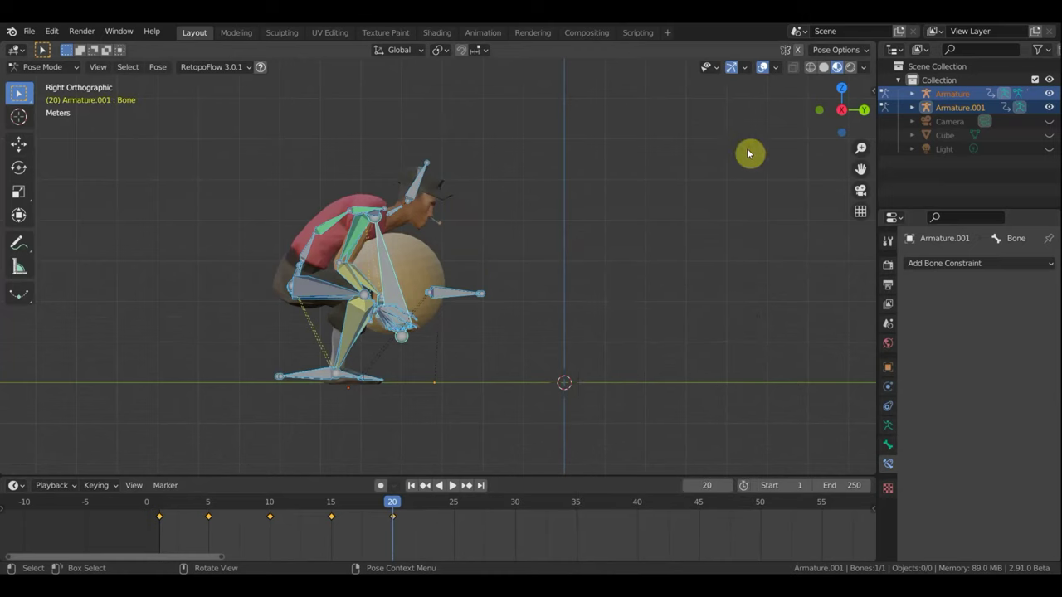
click(761, 70)
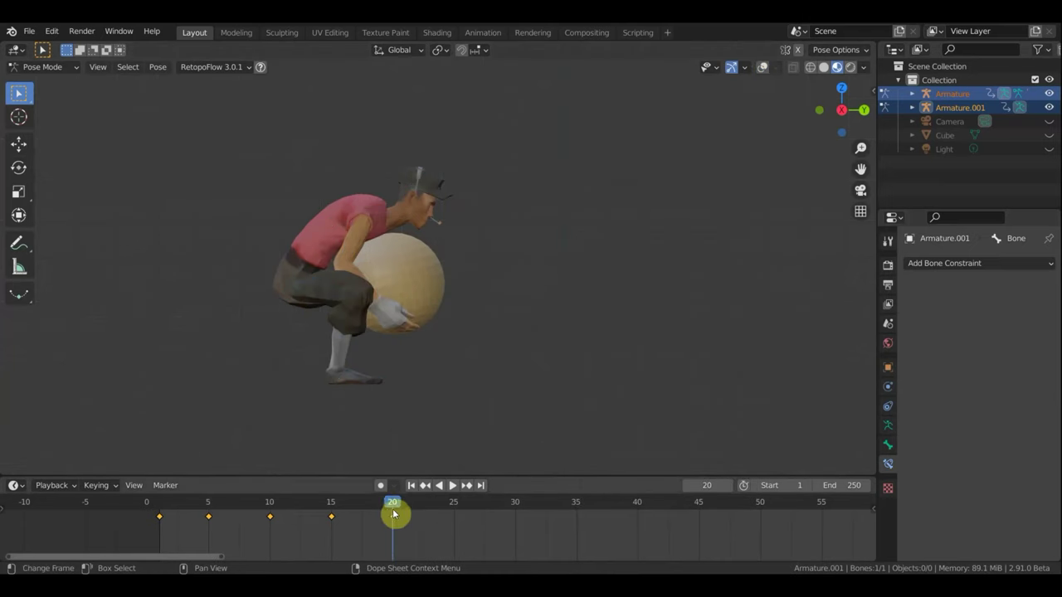
mouse_move(387, 512)
mouse_down()
mouse_move(158, 516)
mouse_move(353, 538)
mouse_up()
key(space)
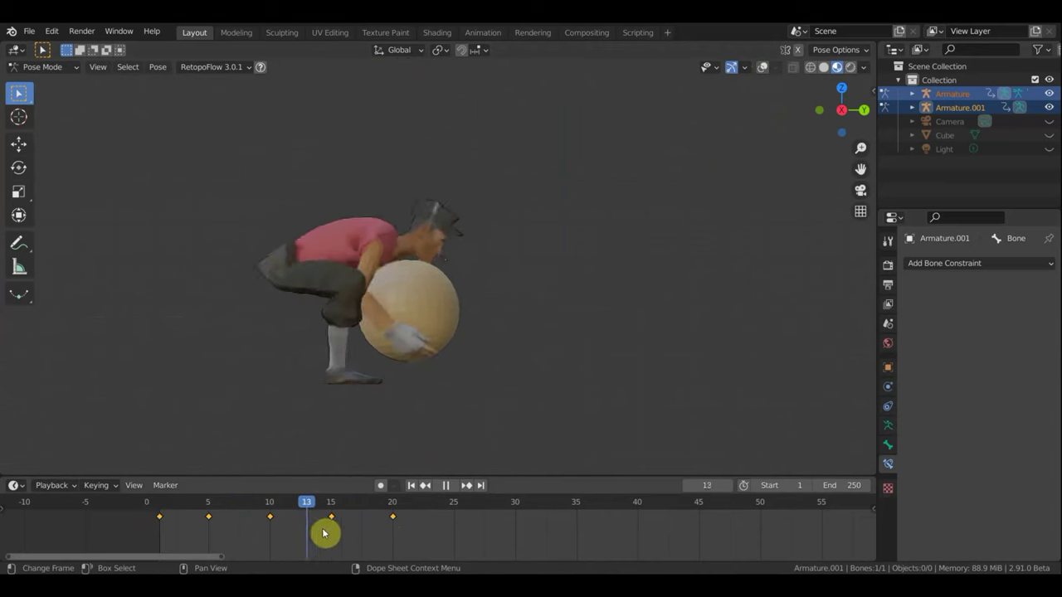
drag(354, 537, 449, 541)
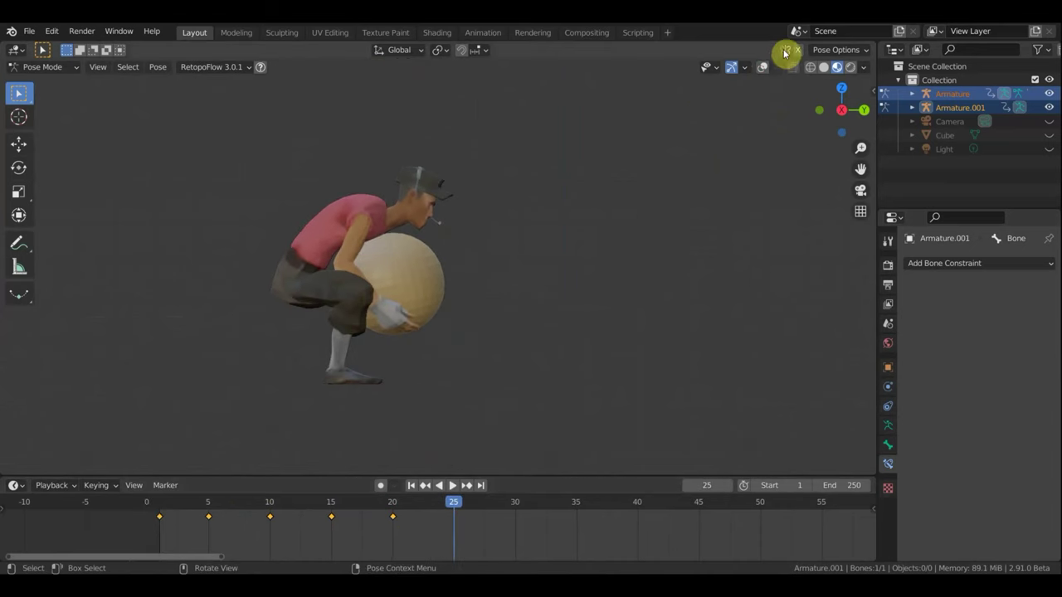
- Turn the bone overlays back on and select the forearm bones around the character
click(763, 70)
scroll(648, 220, down, 1)
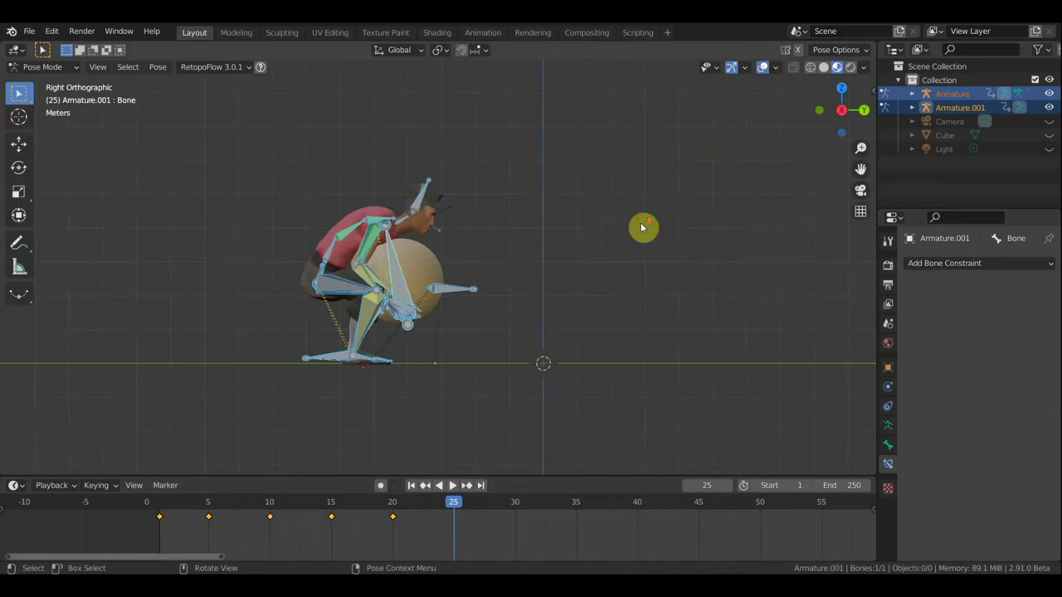
middle_drag(390, 308, 368, 308)
click(451, 334)
middle_drag(451, 334, 371, 349)
mouse_move(542, 295)
middle_down()
mouse_move(490, 313)
mouse_move(535, 294)
mouse_move(590, 310)
mouse_move(694, 299)
middle_up()
shift+click(532, 295)
click(485, 310)
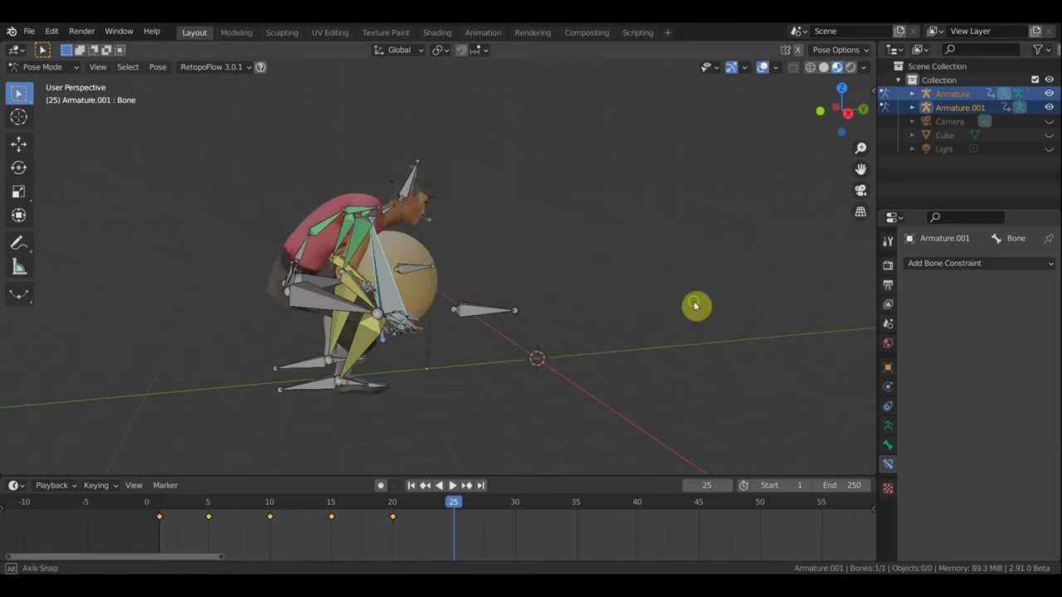
mouse_move(455, 285)
middle_down()
mouse_move(522, 285)
mouse_move(309, 297)
middle_up()
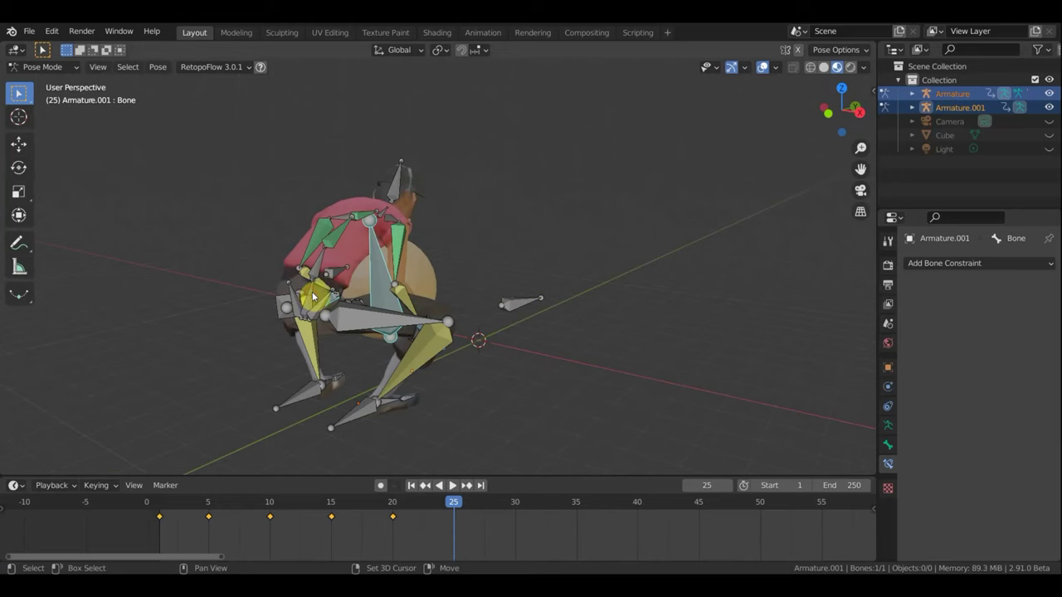
- Rotate and move the Hips bone in right side view for a more upright back
click(588, 324)
key(KP_3)
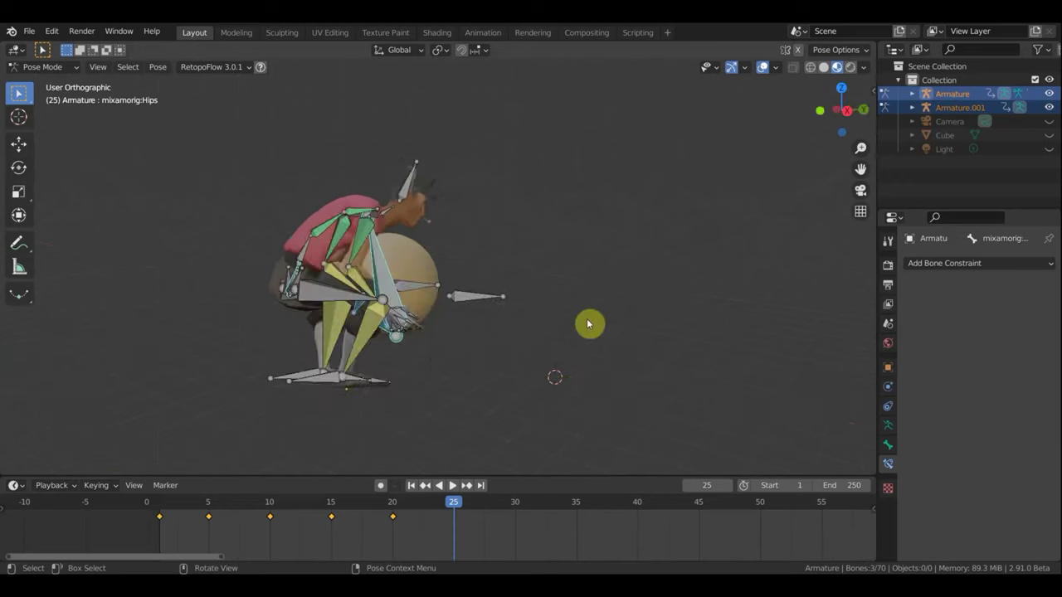
key(r)
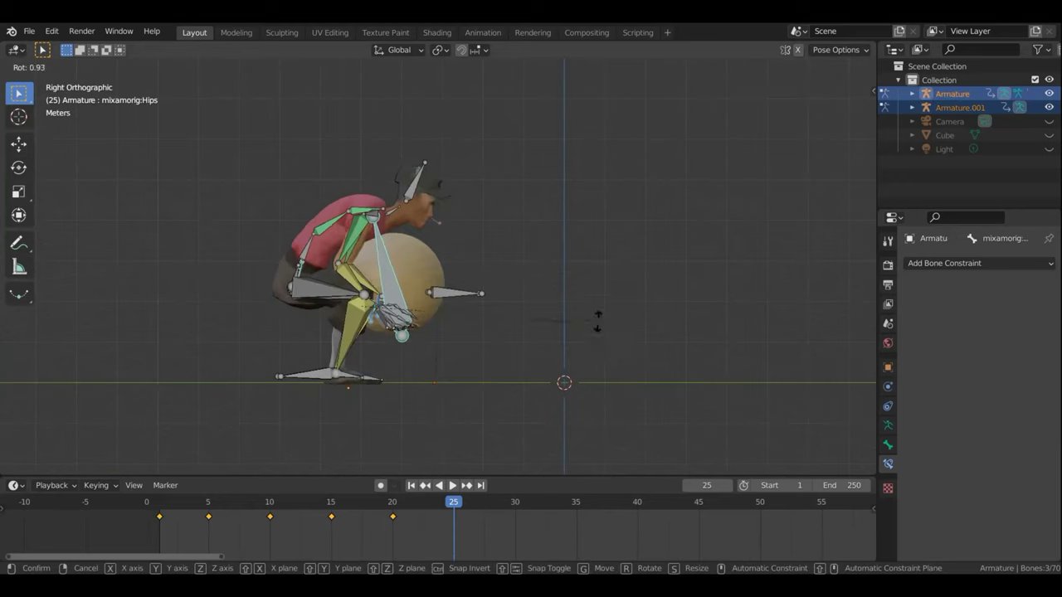
click(467, 249)
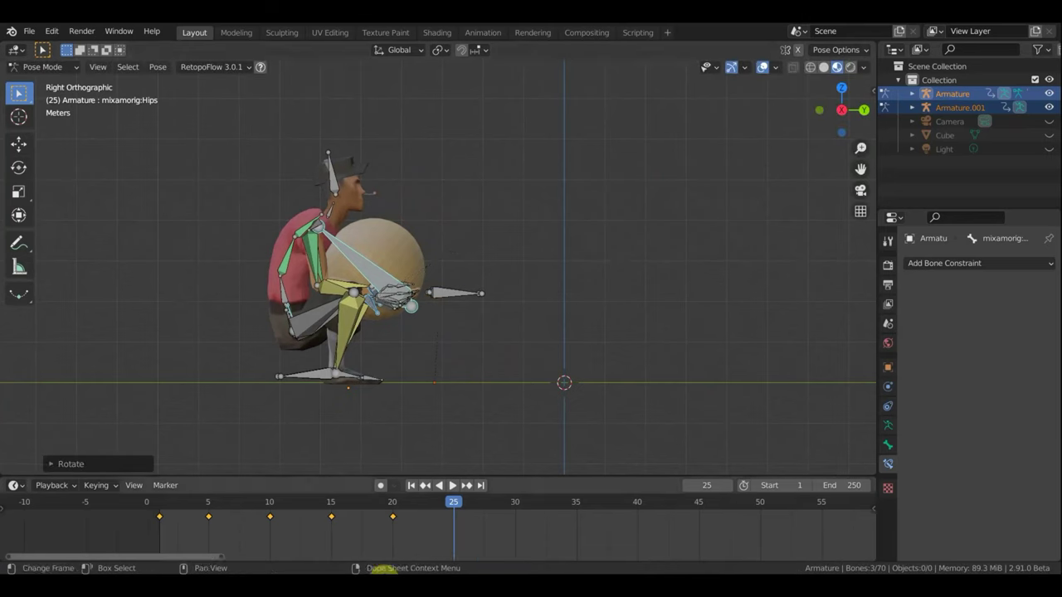
key(g)
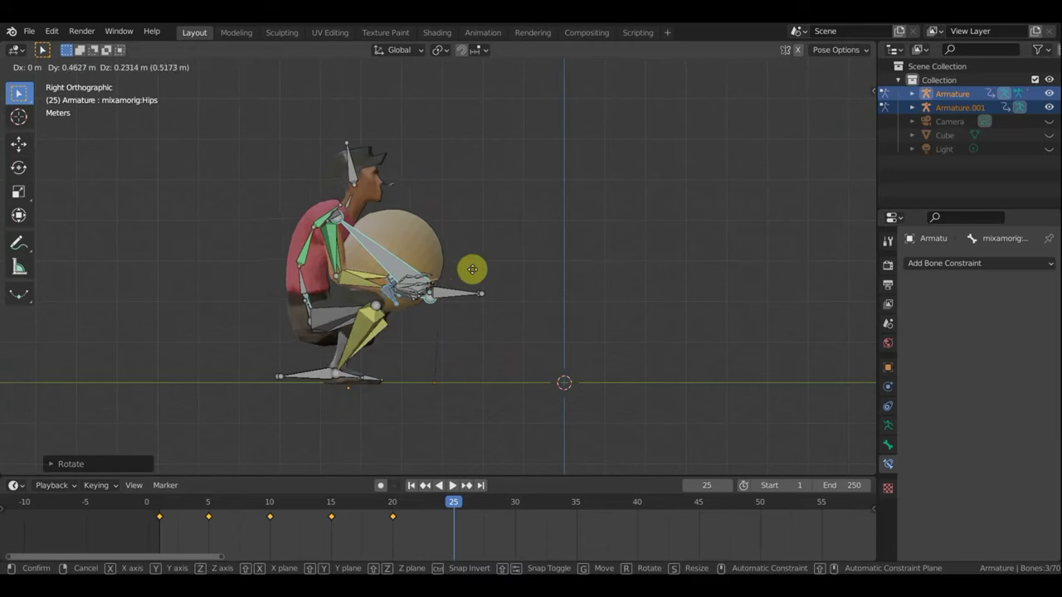
click(475, 267)
- Rotate and move the LeftForeArm.005 forearm in toward the body to hug the ball
mouse_move(473, 287)
middle_down()
mouse_move(358, 299)
mouse_move(386, 294)
middle_up()
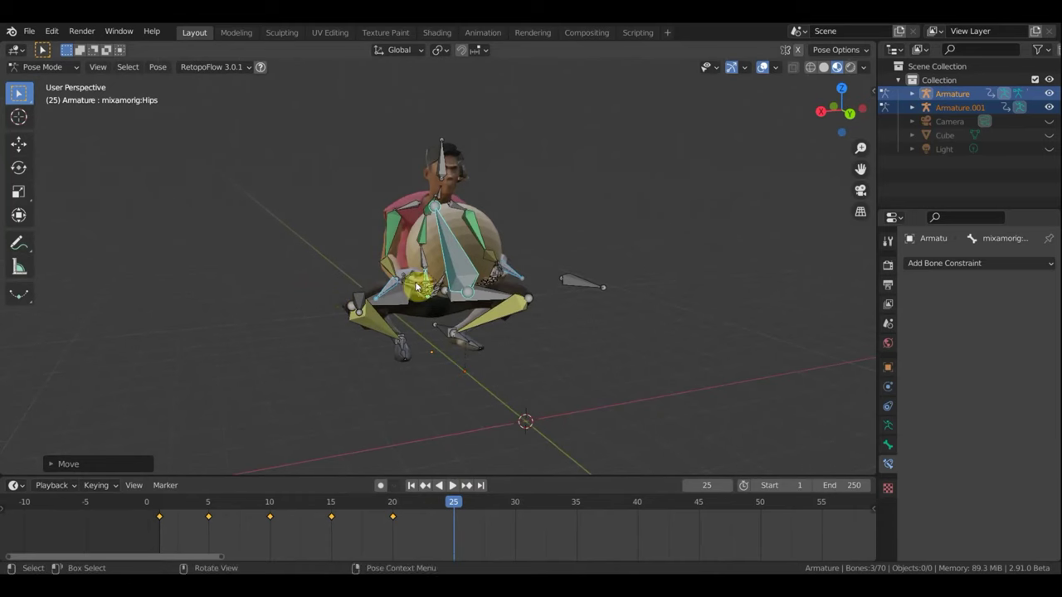
click(462, 278)
click(514, 274)
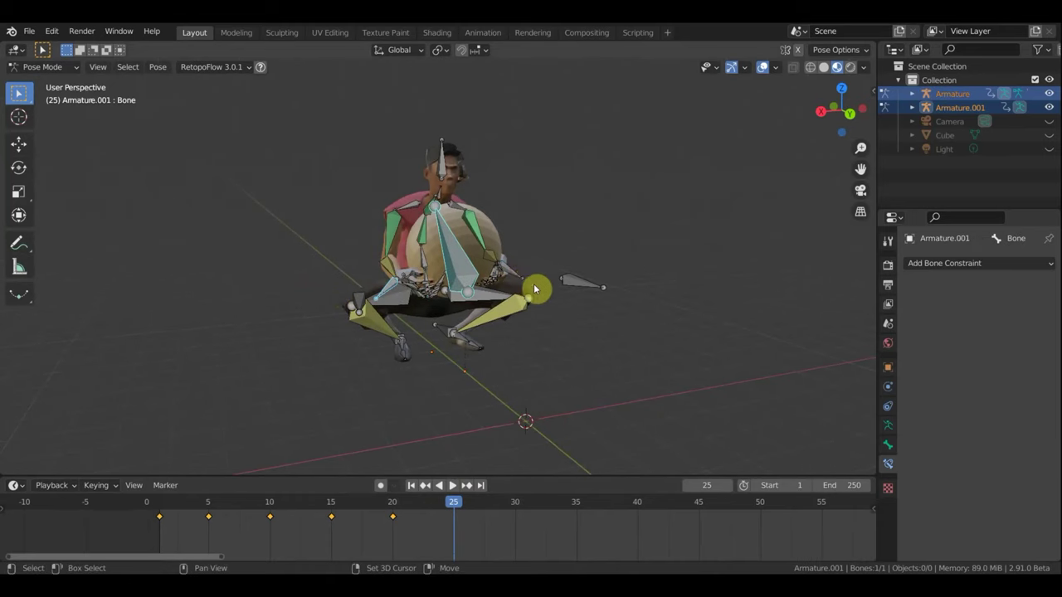
click(524, 283)
mouse_move(524, 283)
middle_down()
mouse_move(660, 284)
mouse_move(626, 277)
middle_up()
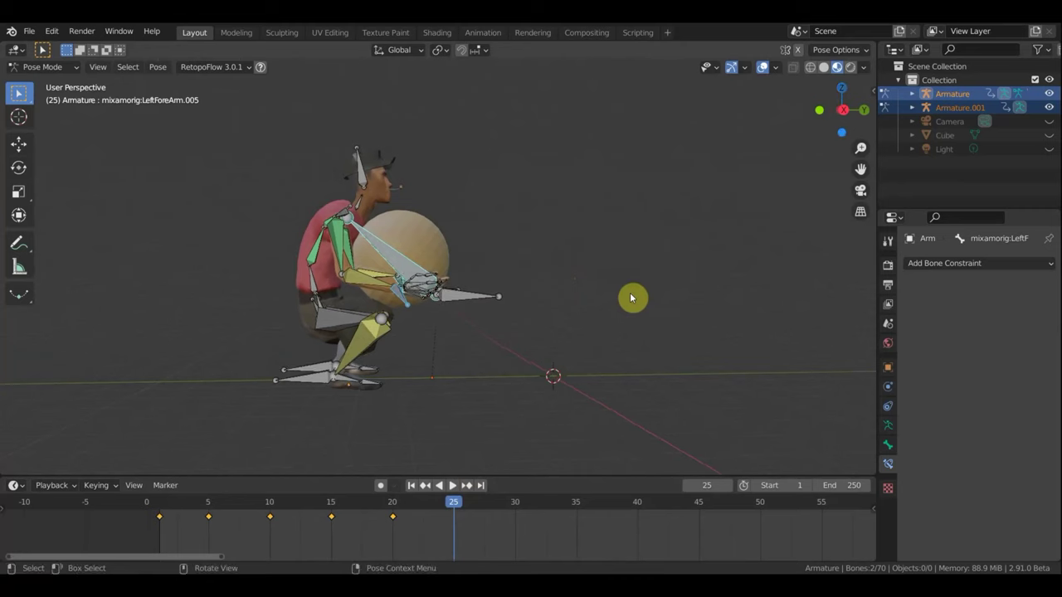
key(r)
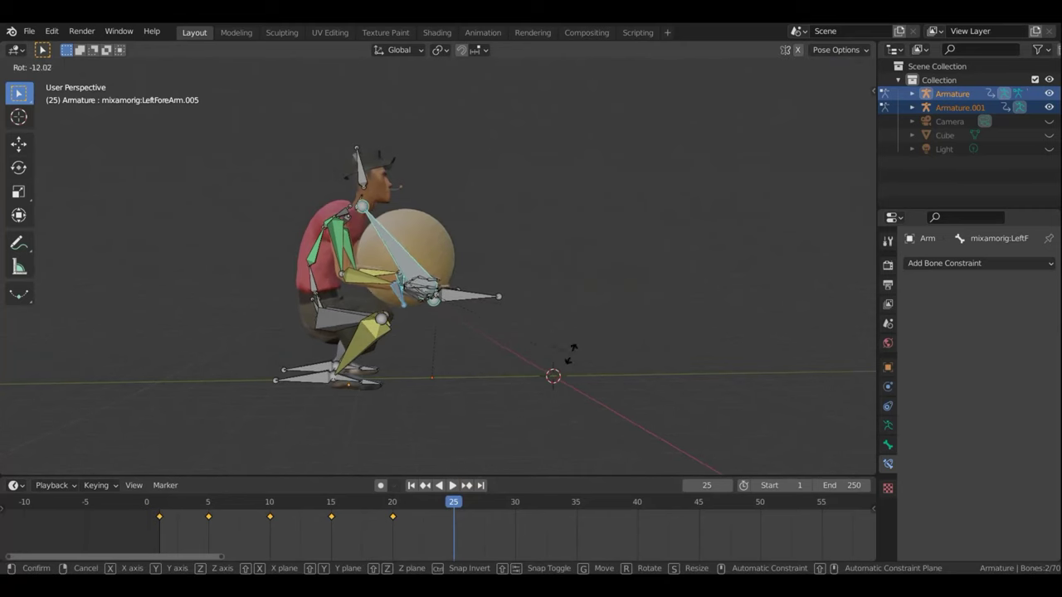
click(567, 364)
key(g)
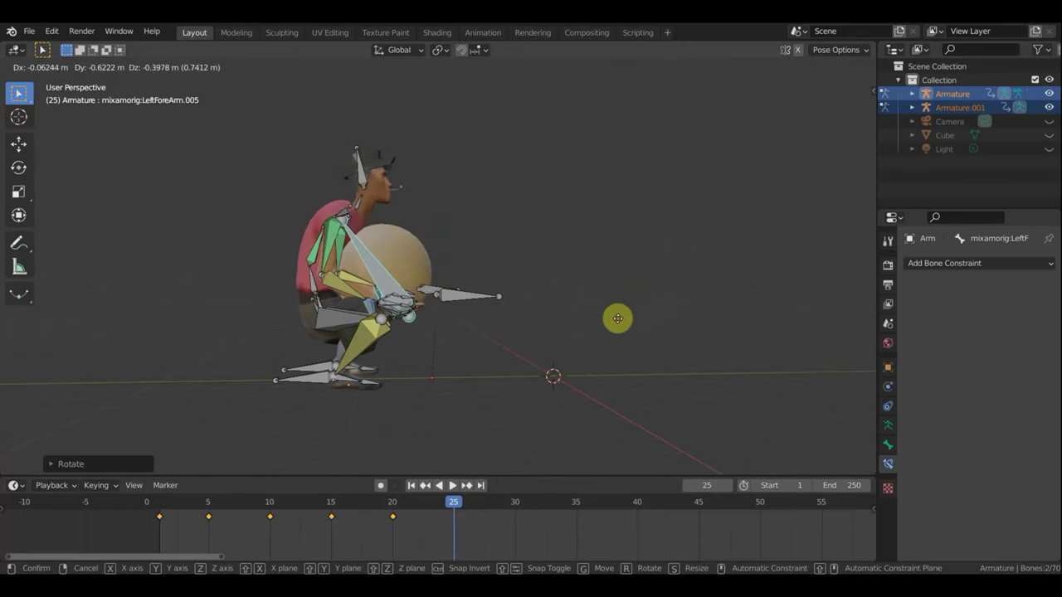
click(617, 316)
- Rotate the Neck bone to tilt the head down, replacing an undone head rotation
click(365, 202)
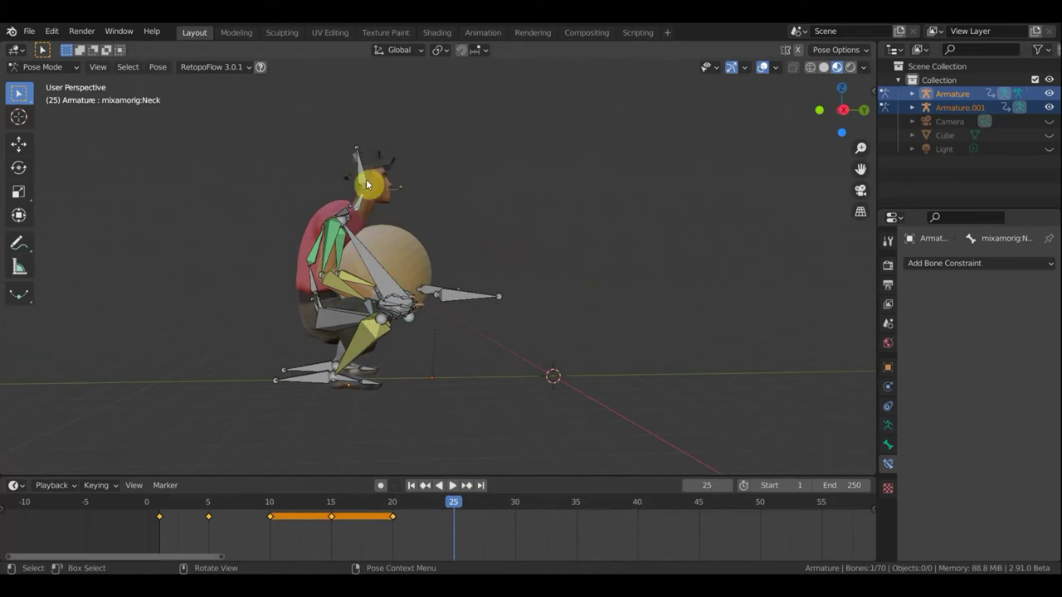
key(bracketright)
key(r)
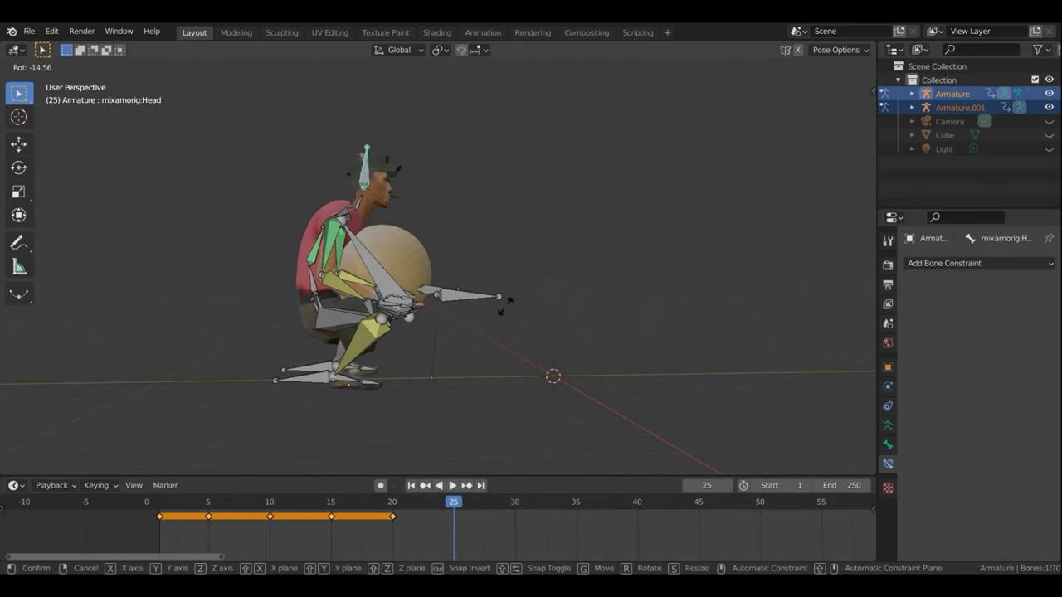
click(440, 334)
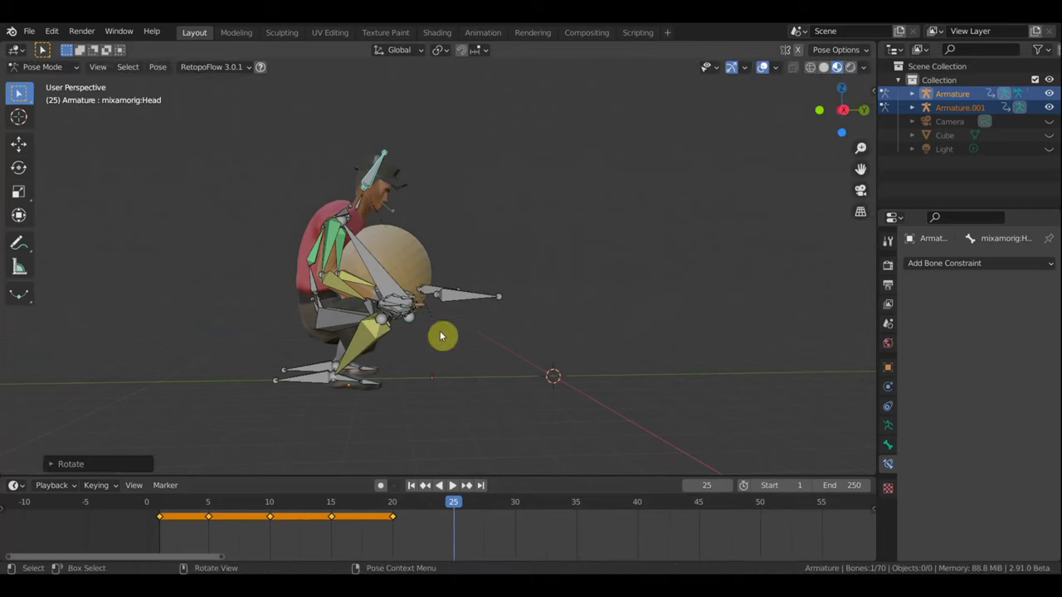
key(ctrl+z)
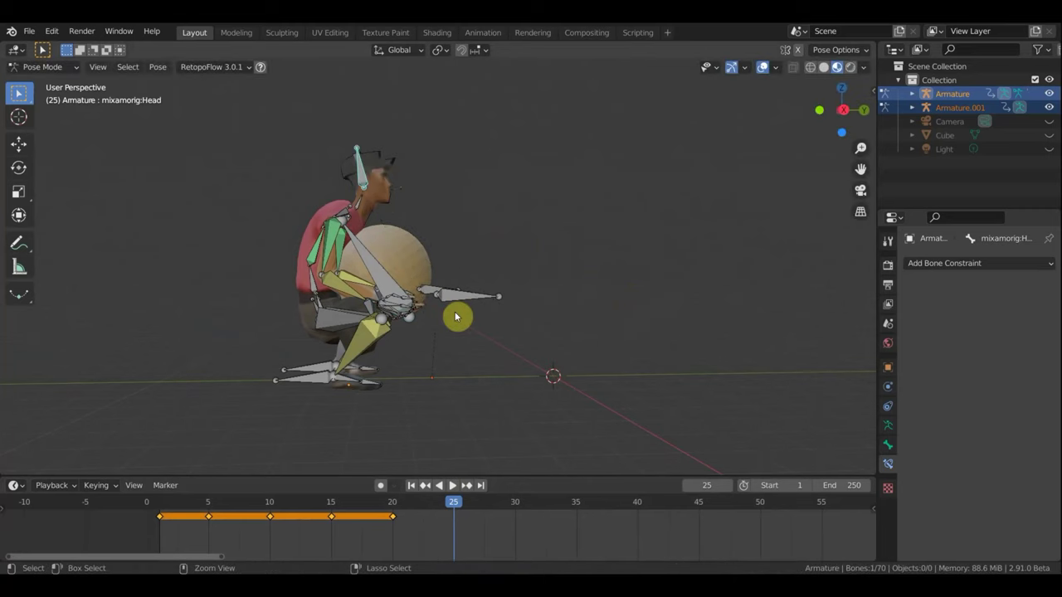
click(359, 206)
key(r)
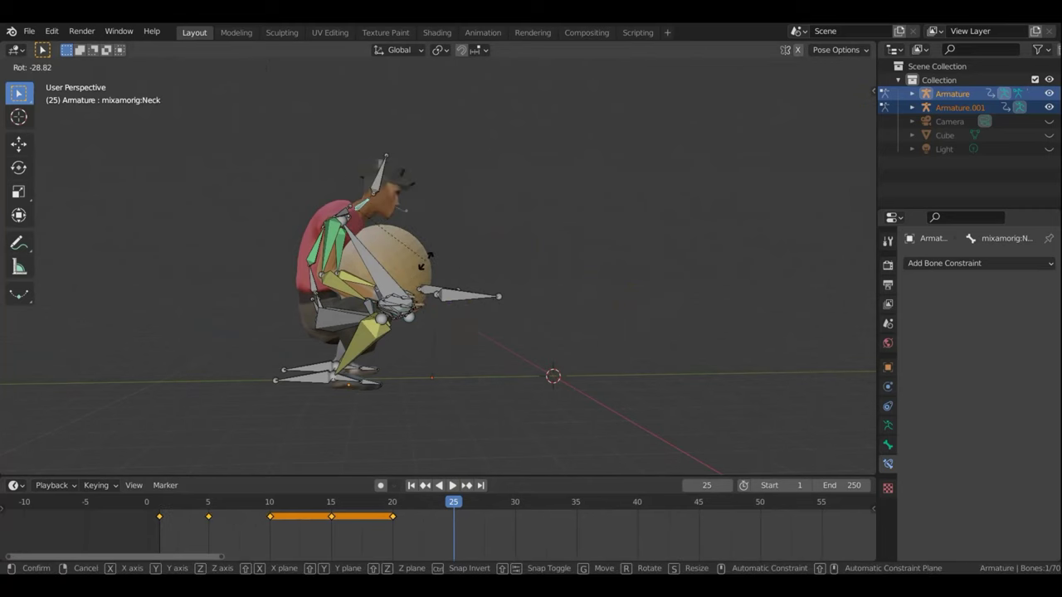
click(426, 265)
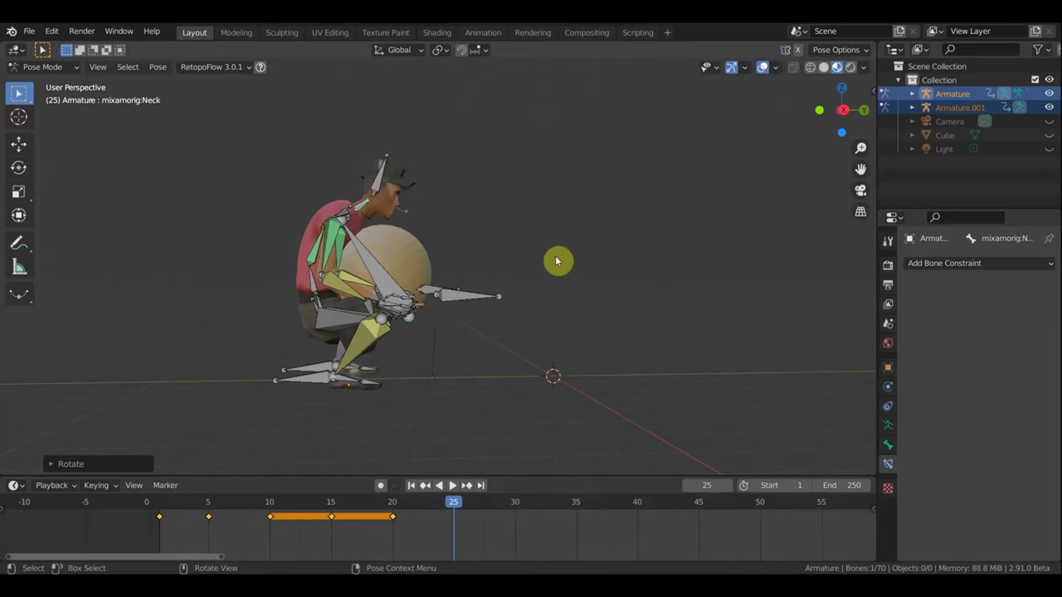
- Select all bones and insert a Location & Rotation keyframe at frame 25
key(a)
key(i)
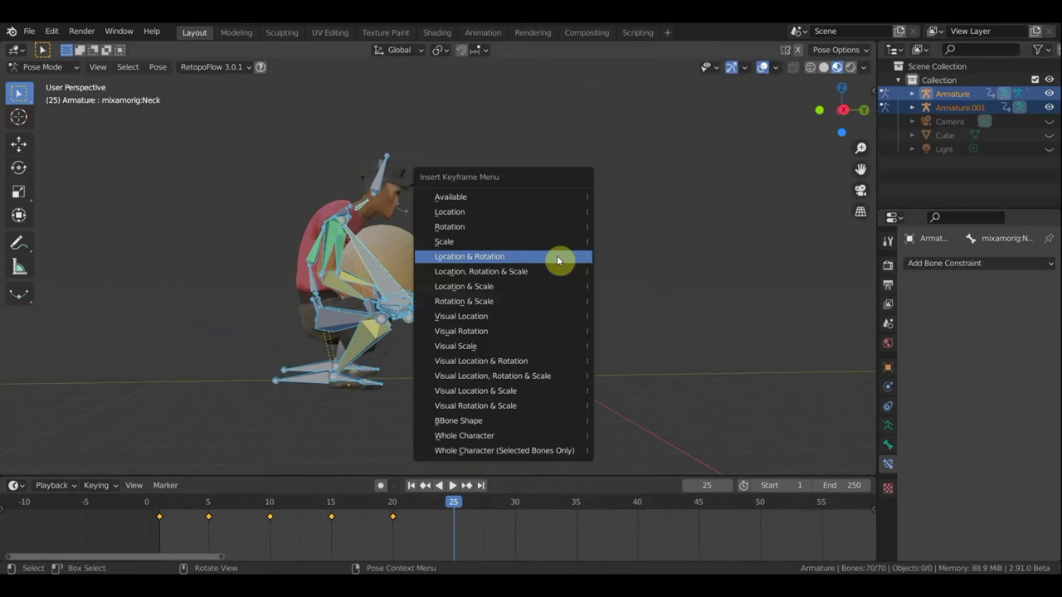
click(558, 257)
- Hide the overlays and scrub the timeline back to frame 1 to preview the motion
click(453, 502)
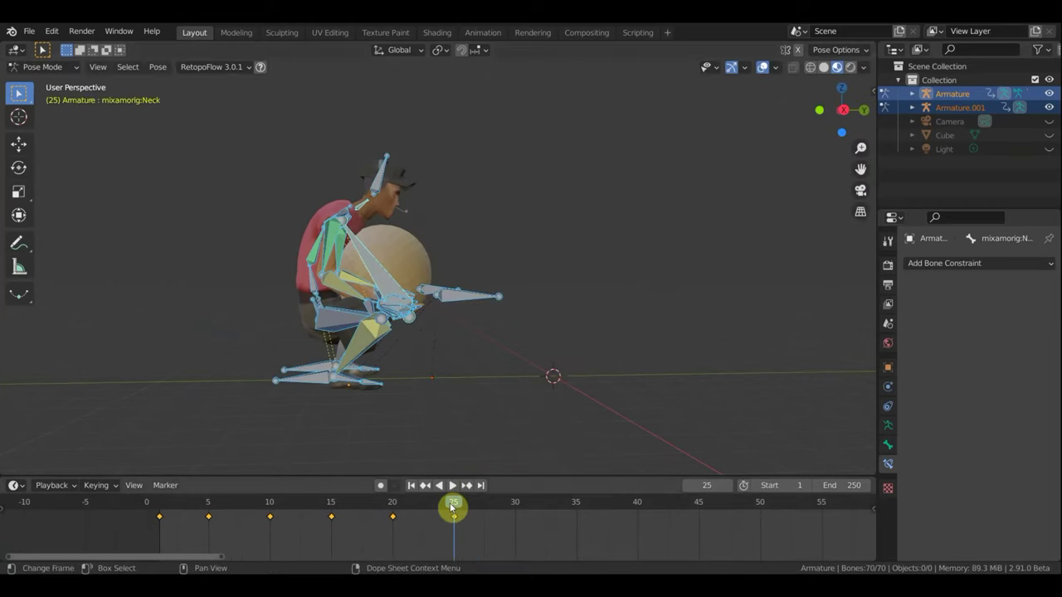
click(764, 69)
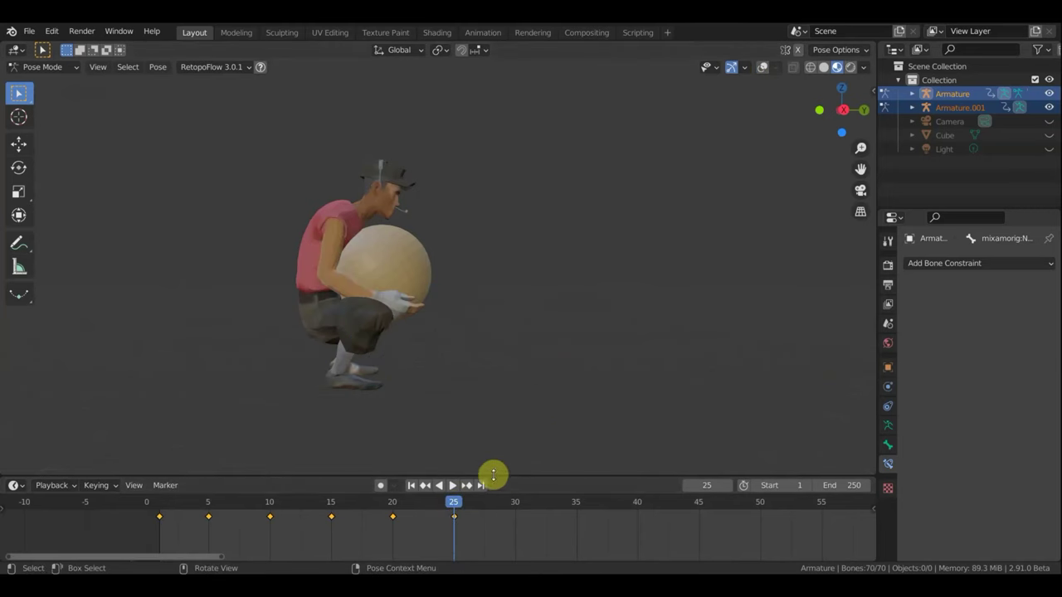
mouse_move(442, 505)
mouse_down()
mouse_move(160, 503)
mouse_move(515, 503)
mouse_up()
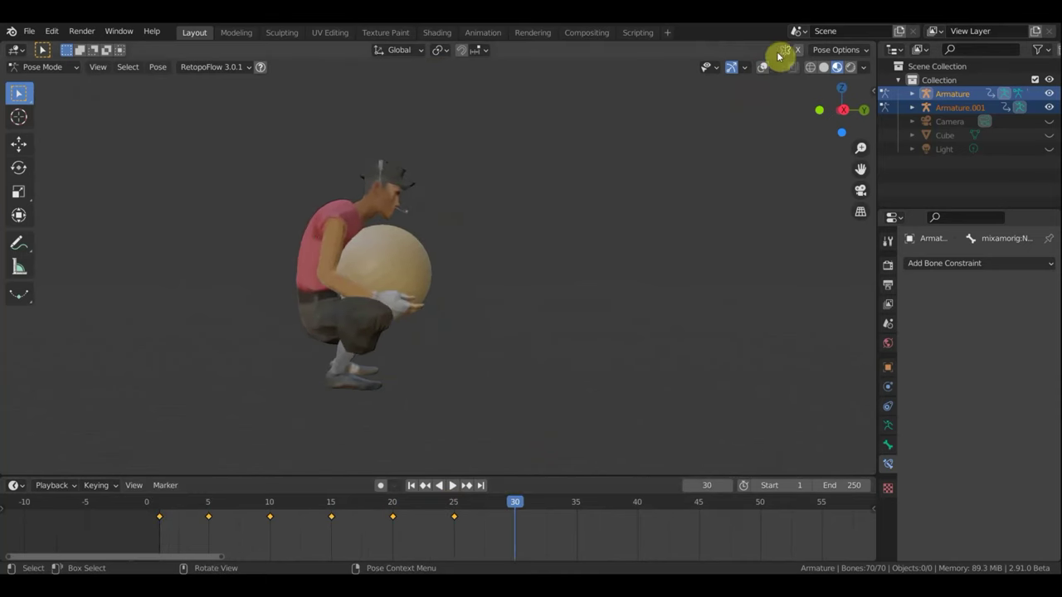
- Go to frame 30 and orbit around the crouching character
click(762, 67)
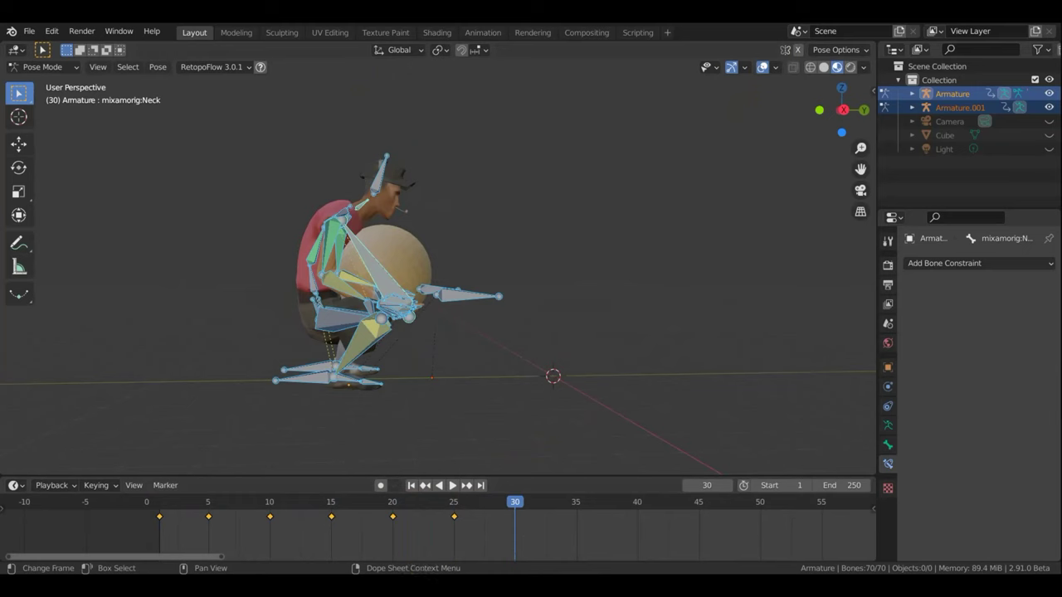
mouse_move(481, 308)
middle_down()
mouse_move(386, 321)
mouse_move(399, 324)
middle_up()
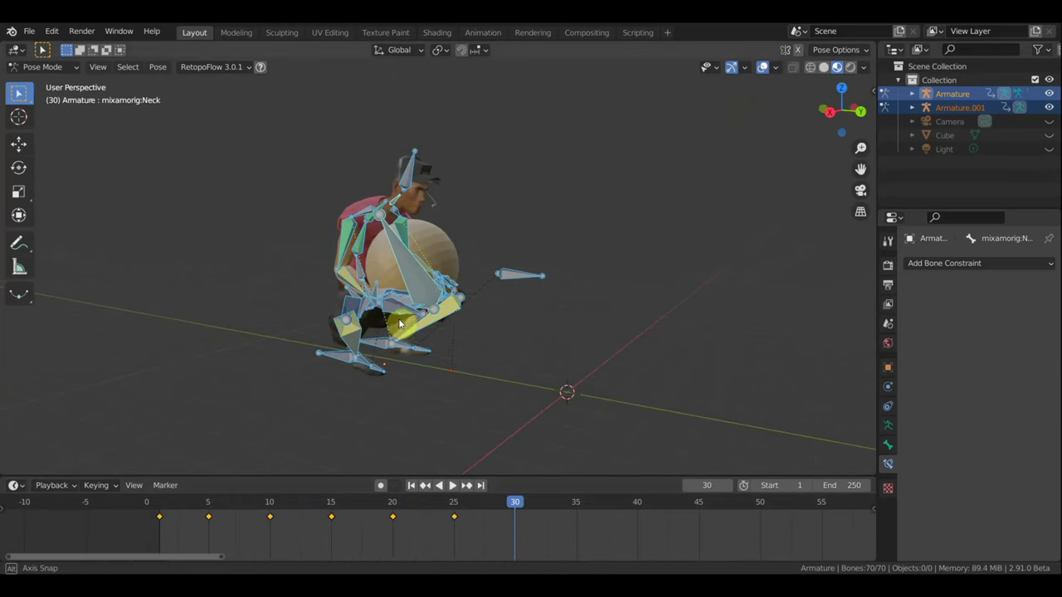
click(503, 278)
mouse_move(502, 312)
middle_down()
mouse_move(428, 313)
mouse_move(412, 346)
mouse_move(391, 273)
middle_up()
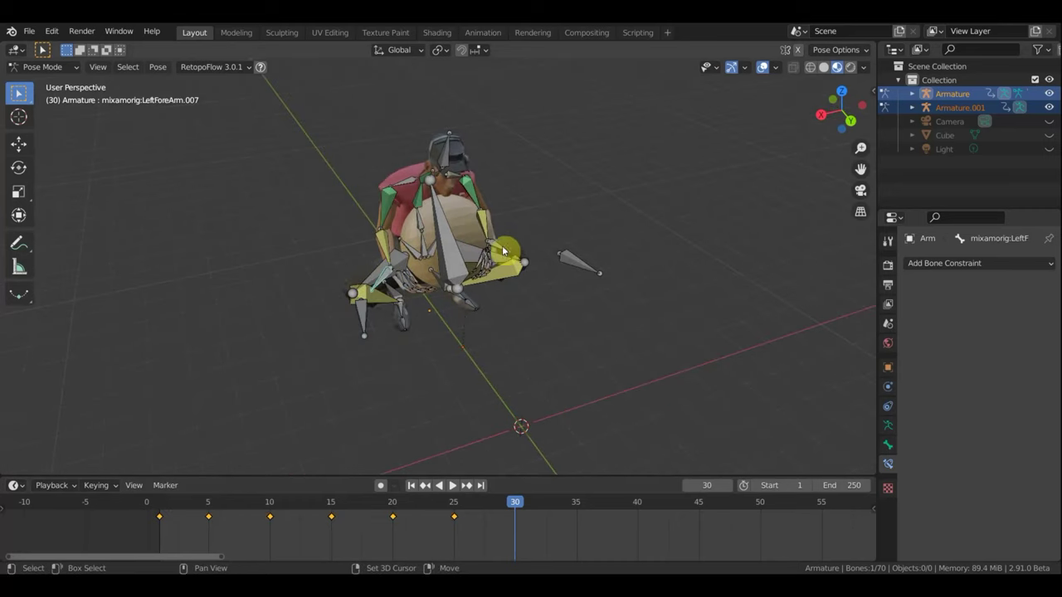
click(544, 267)
mouse_move(545, 268)
middle_down()
mouse_move(686, 211)
mouse_move(645, 227)
middle_up()
middle_drag(322, 312, 324, 316)
- Raise and rotate the Hips bone in Right Ortho view so the figure starts rising
click(364, 316)
key(KP_3)
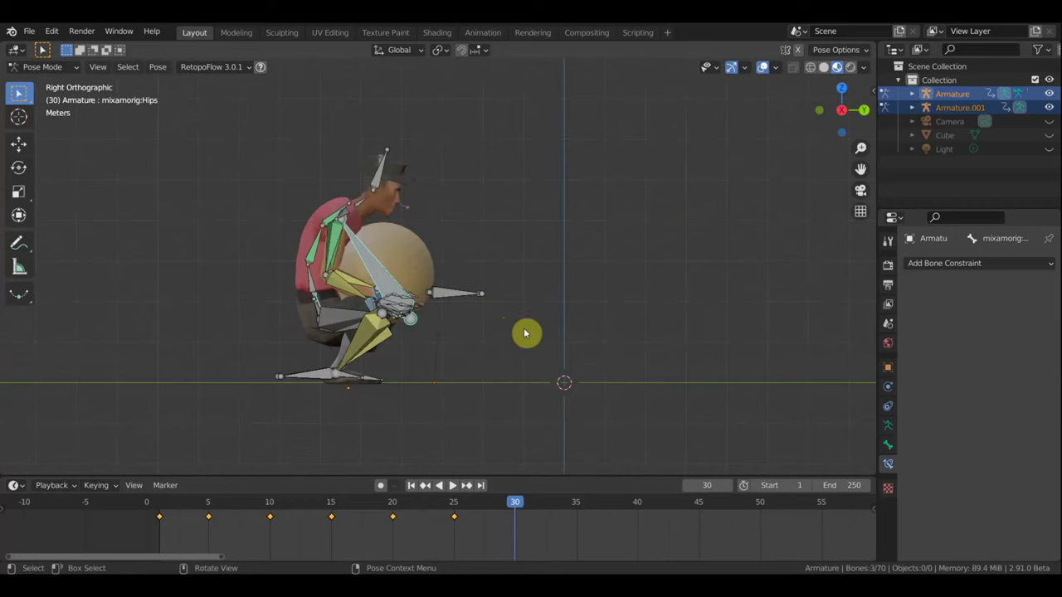
key(g)
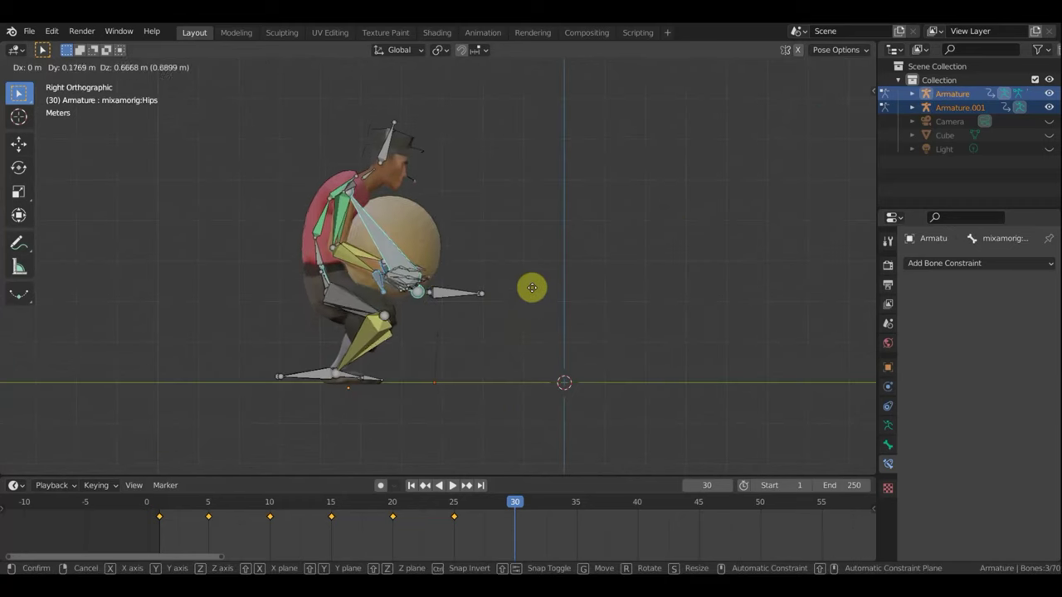
click(533, 272)
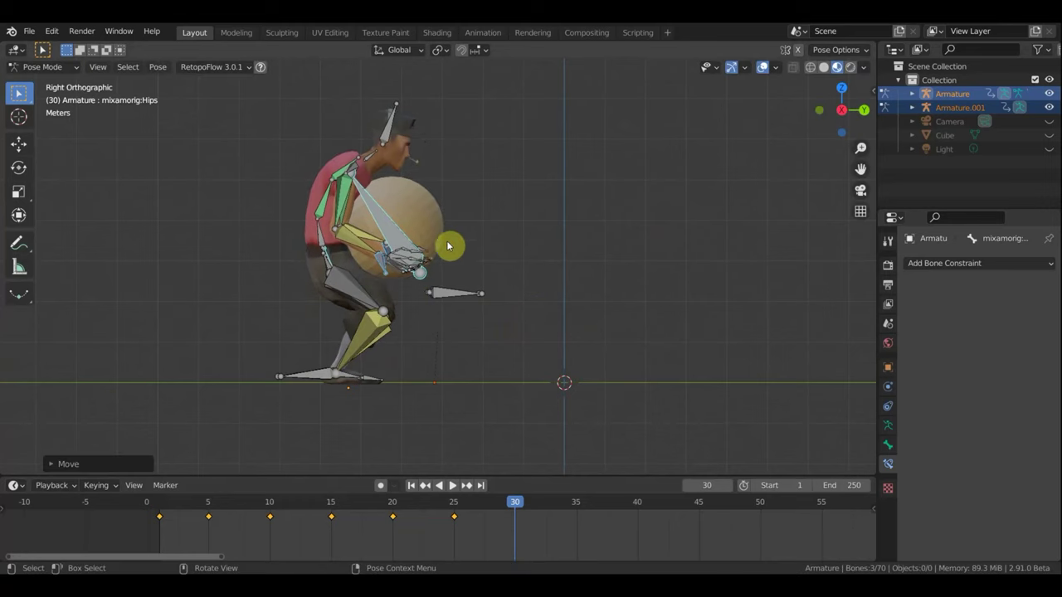
key(r)
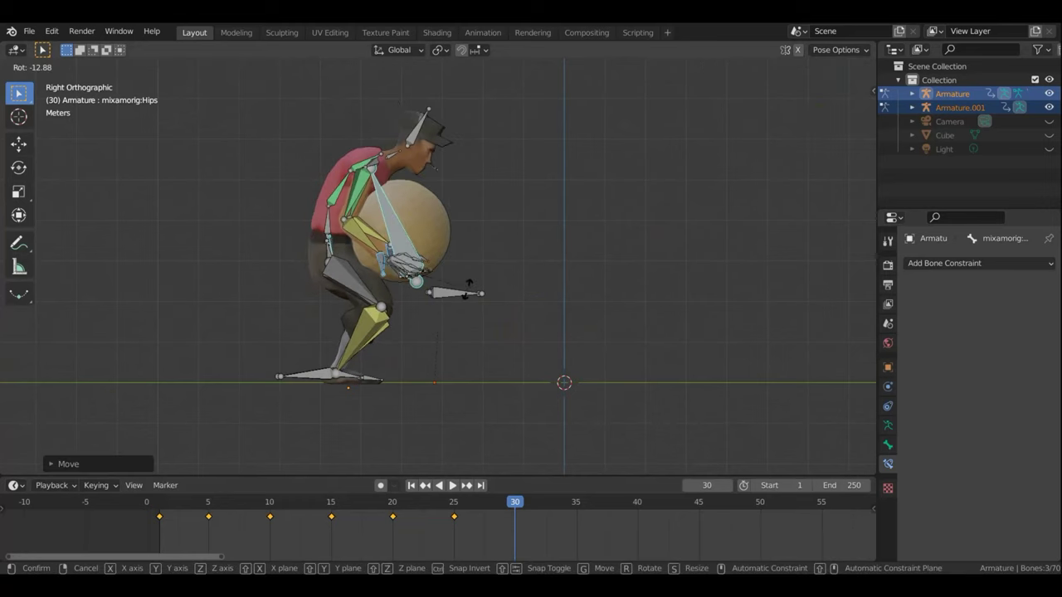
click(469, 266)
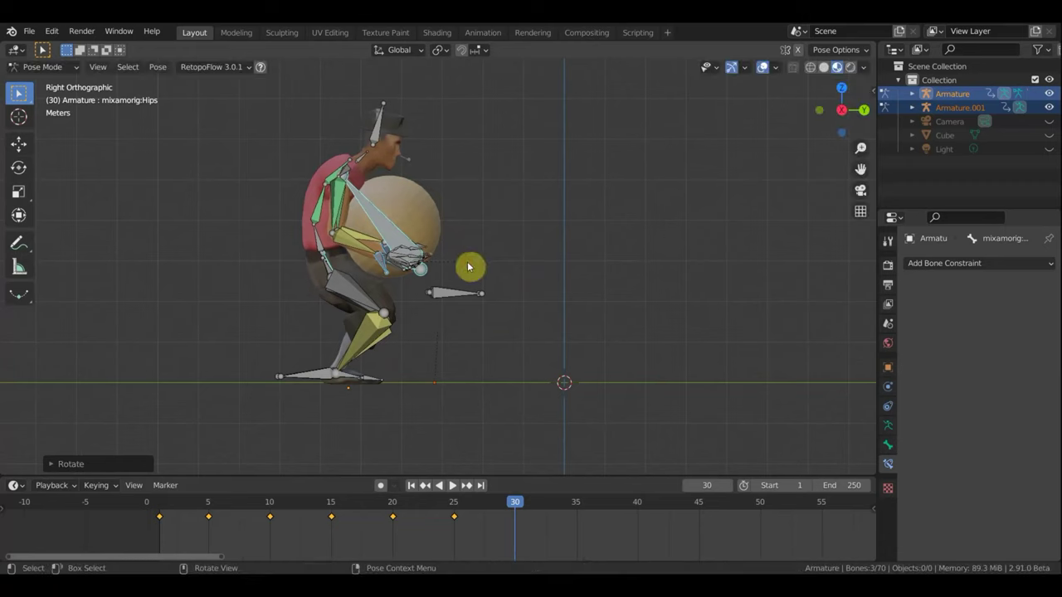
- Select the spine and upper leg bones, then switch to the left forearm bone
shift+click(328, 260)
mouse_move(338, 263)
middle_down()
mouse_move(522, 277)
mouse_move(370, 251)
middle_up()
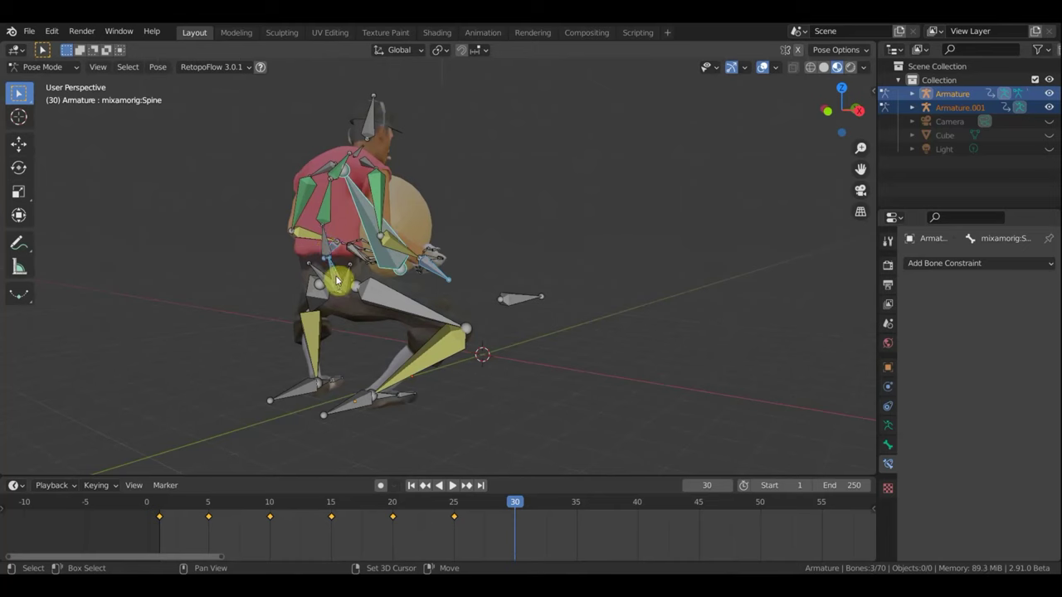
shift+click(359, 284)
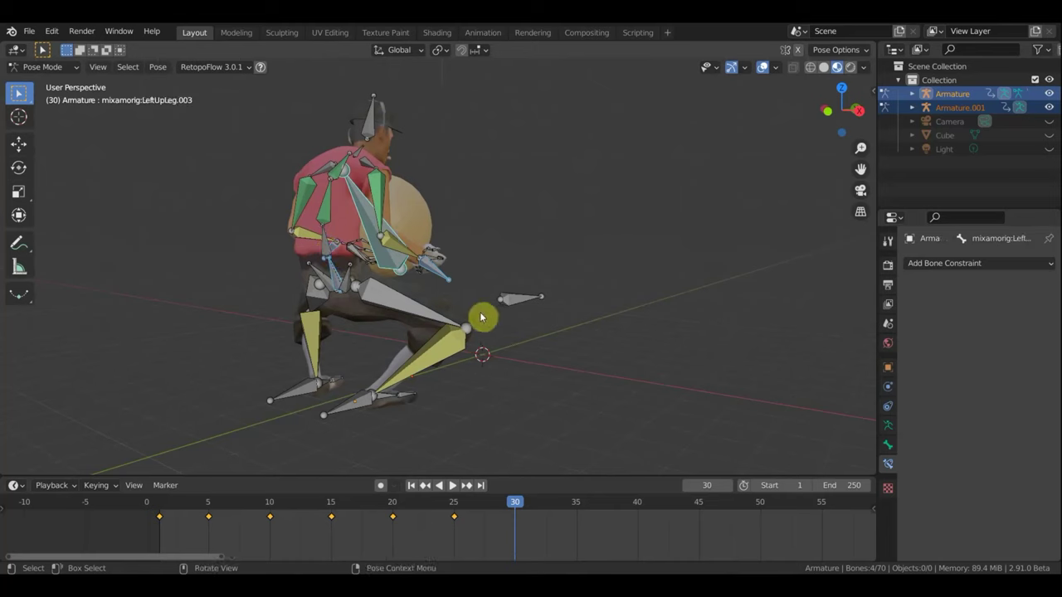
shift+click(328, 284)
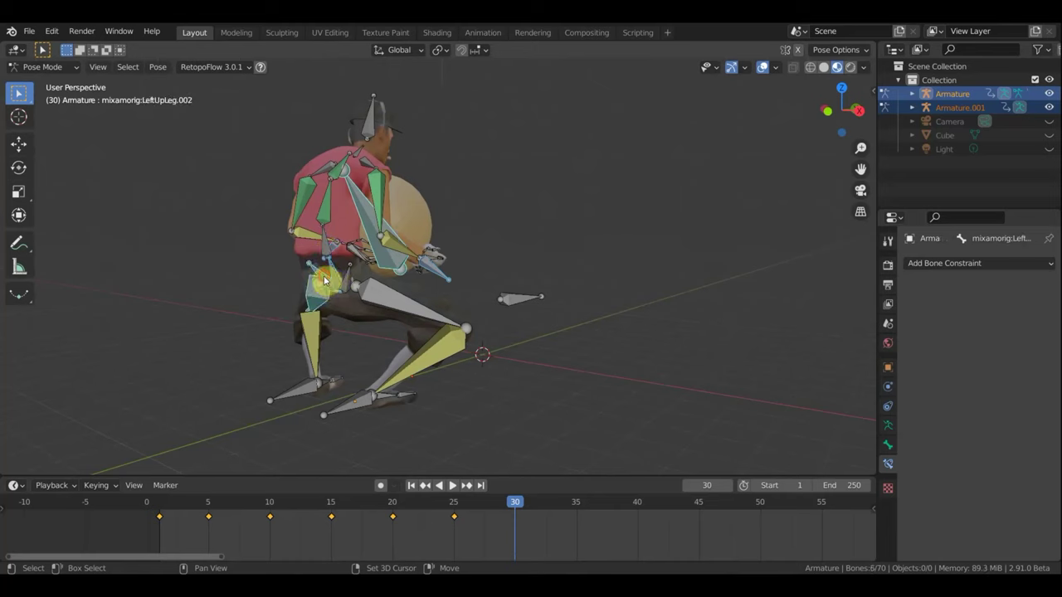
click(491, 268)
mouse_move(490, 268)
middle_down()
mouse_move(262, 299)
mouse_move(414, 249)
middle_up()
click(387, 254)
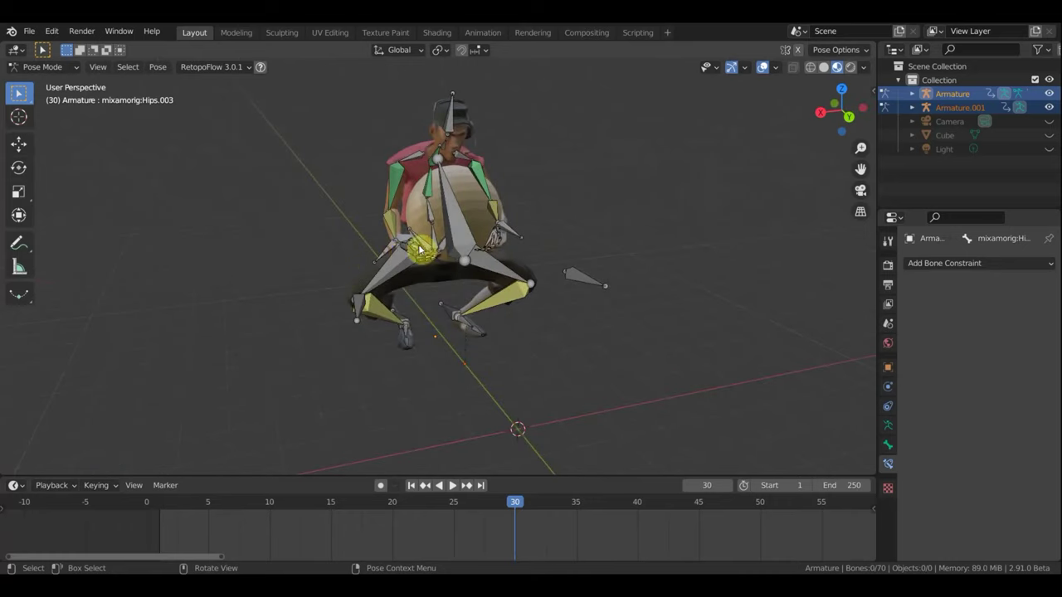
- Select the Spine bone and rotate it twice to straighten the torso
shift+click(527, 241)
shift+click(538, 251)
mouse_move(540, 254)
middle_down()
mouse_move(687, 231)
mouse_move(624, 313)
middle_up()
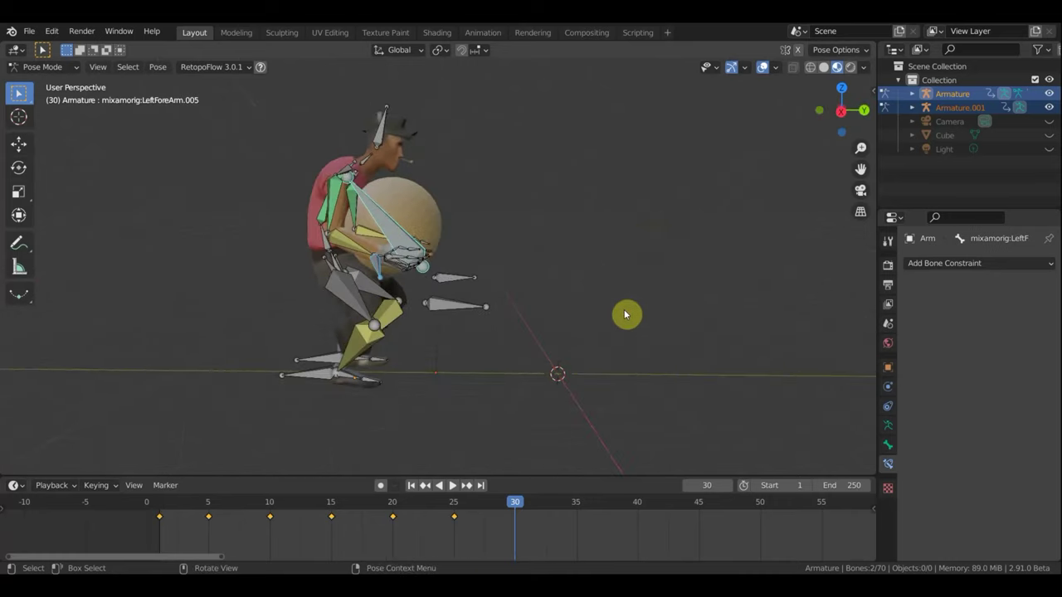
click(395, 262)
mouse_move(451, 266)
middle_down()
mouse_move(485, 267)
mouse_move(432, 265)
mouse_move(485, 251)
middle_up()
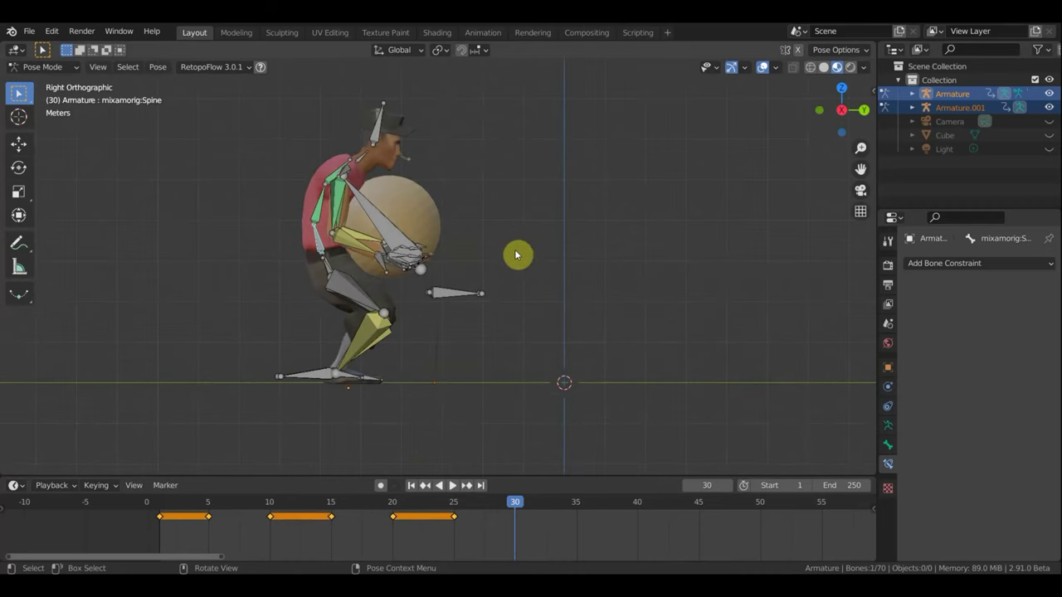
key(r)
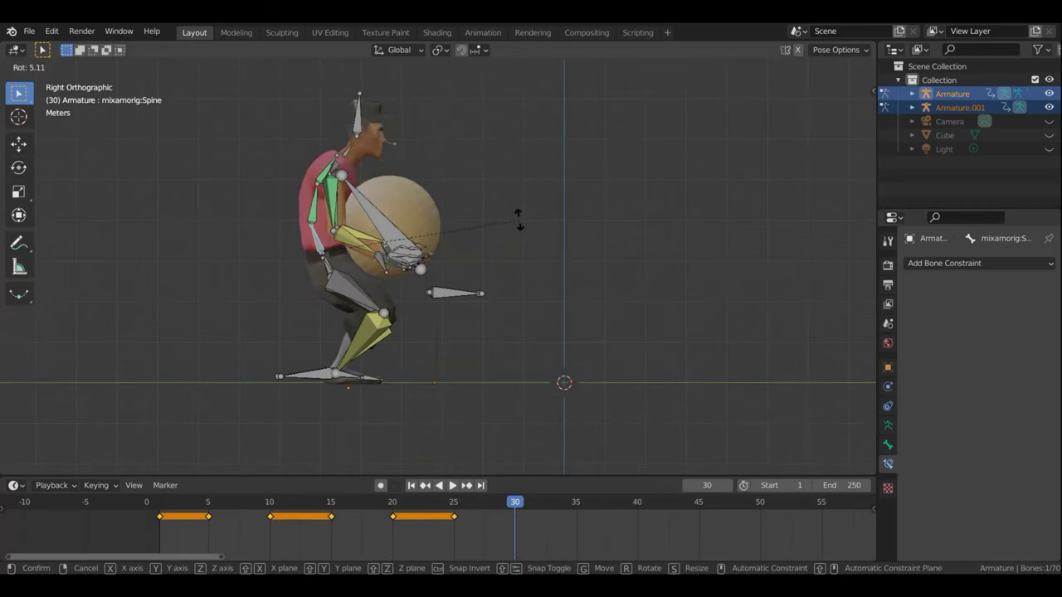
click(520, 223)
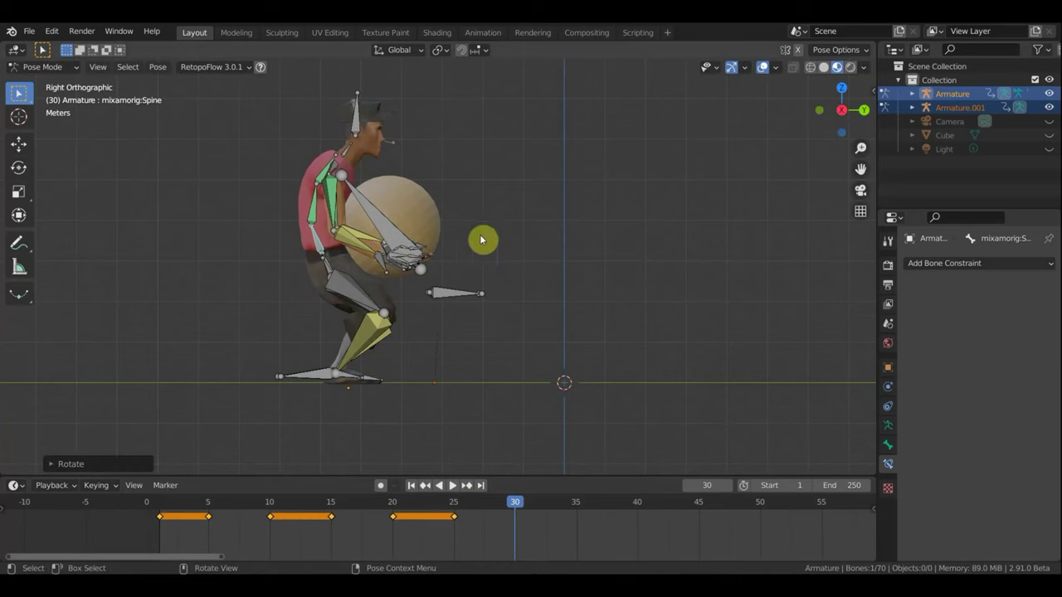
key(r)
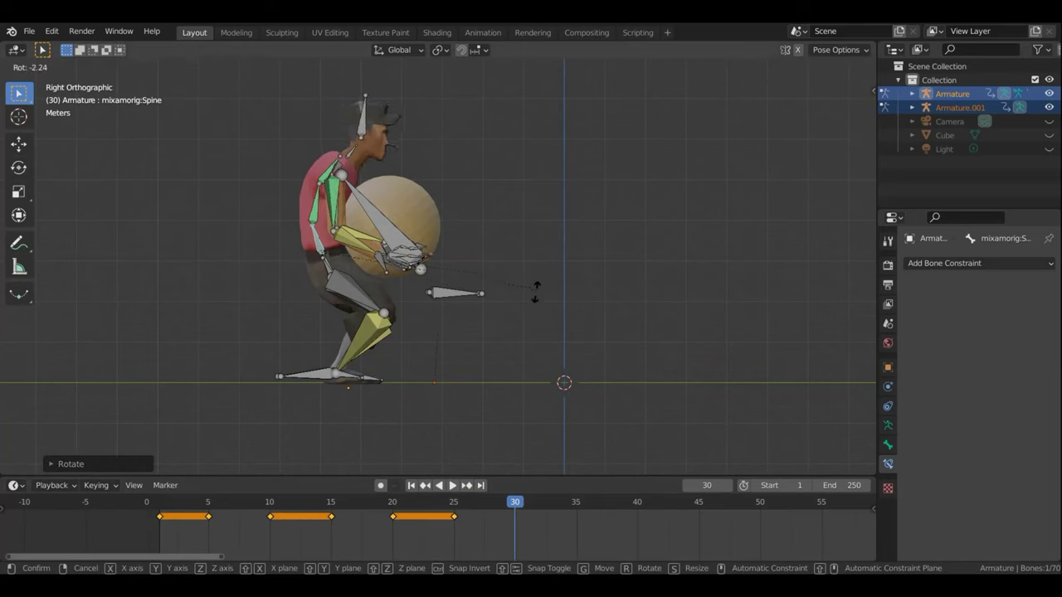
click(517, 303)
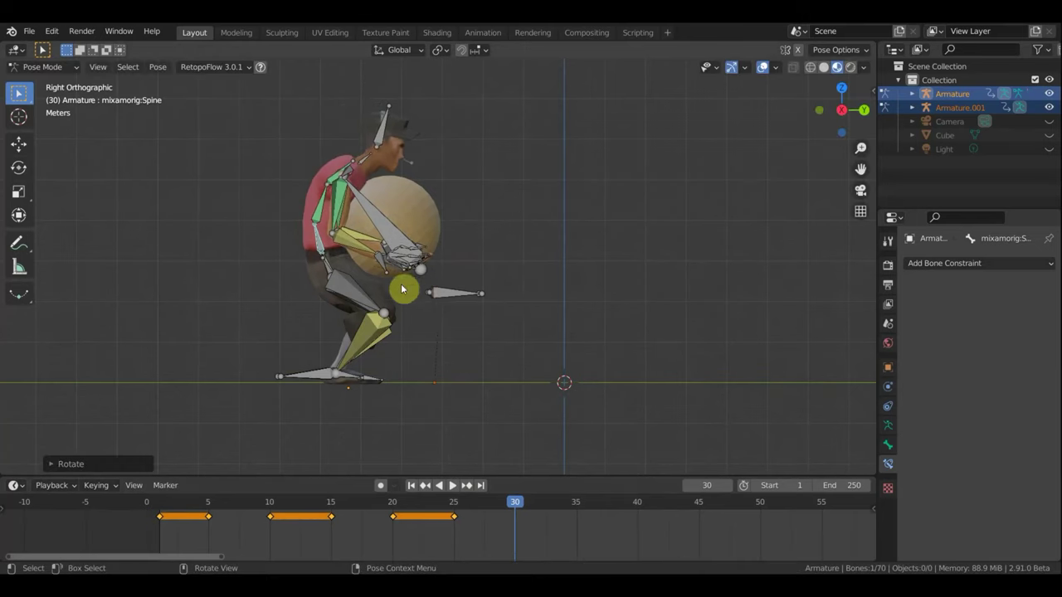
- Select the left forearm bones from a front view
mouse_move(327, 266)
middle_down()
mouse_move(407, 287)
mouse_move(381, 270)
middle_up()
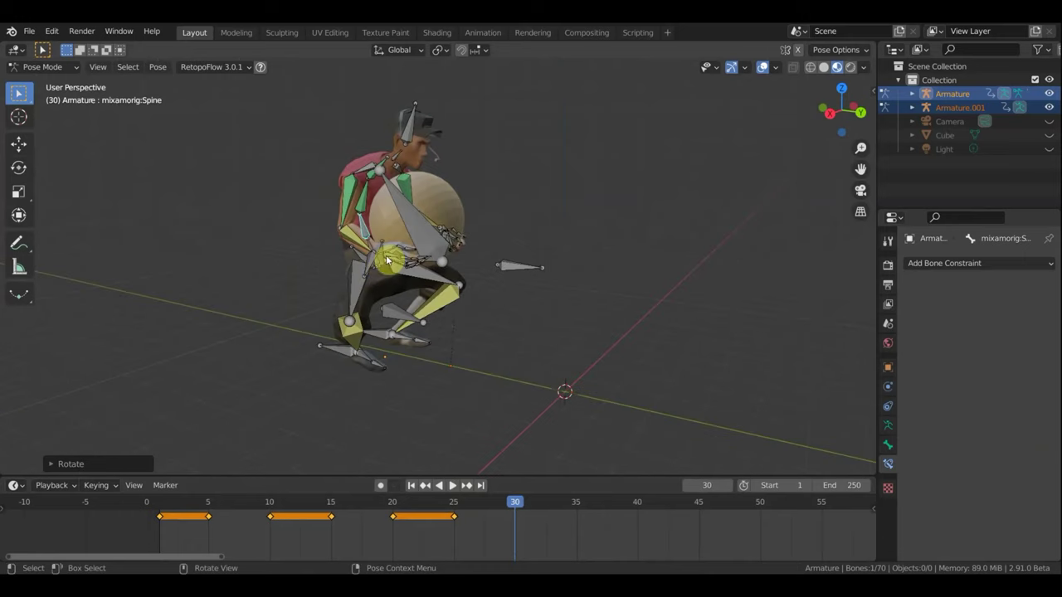
click(413, 238)
click(483, 249)
middle_drag(484, 249, 535, 246)
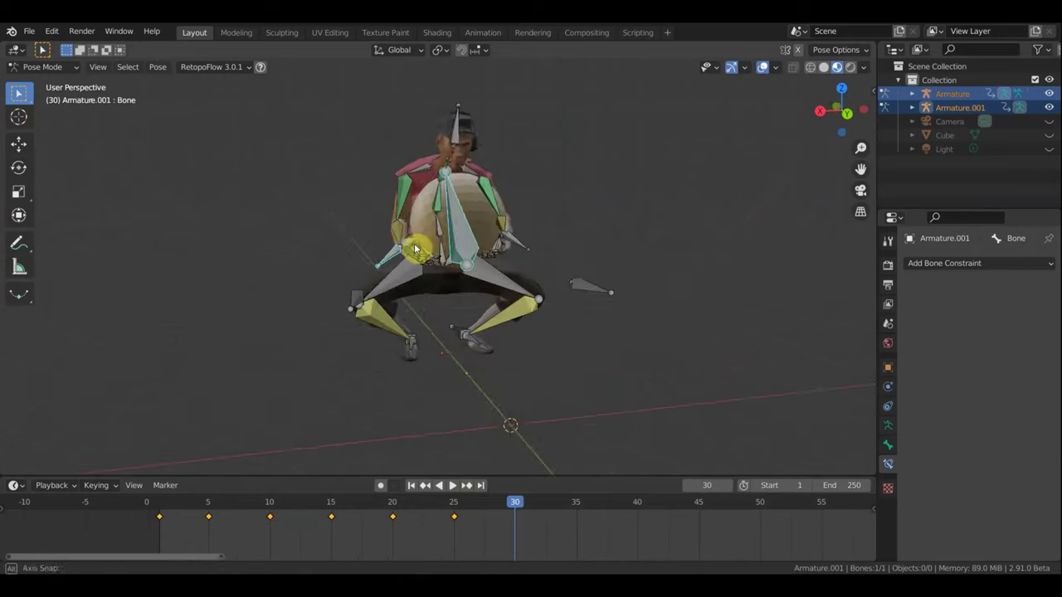
click(527, 247)
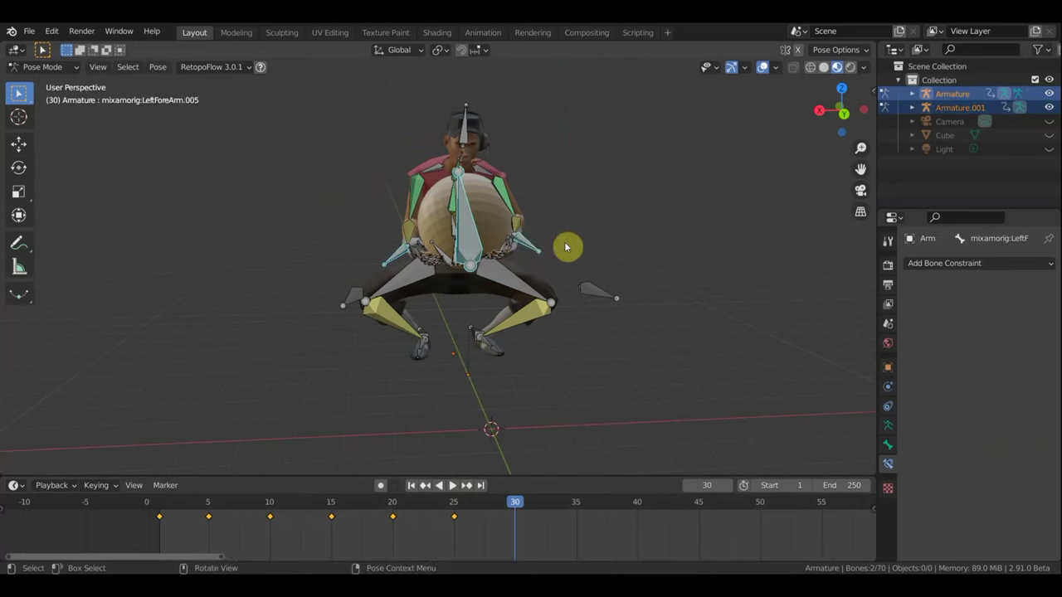
- Move and rotate the left forearm bones about −10° so they wrap the ball
middle_drag(540, 291, 636, 287)
key(g)
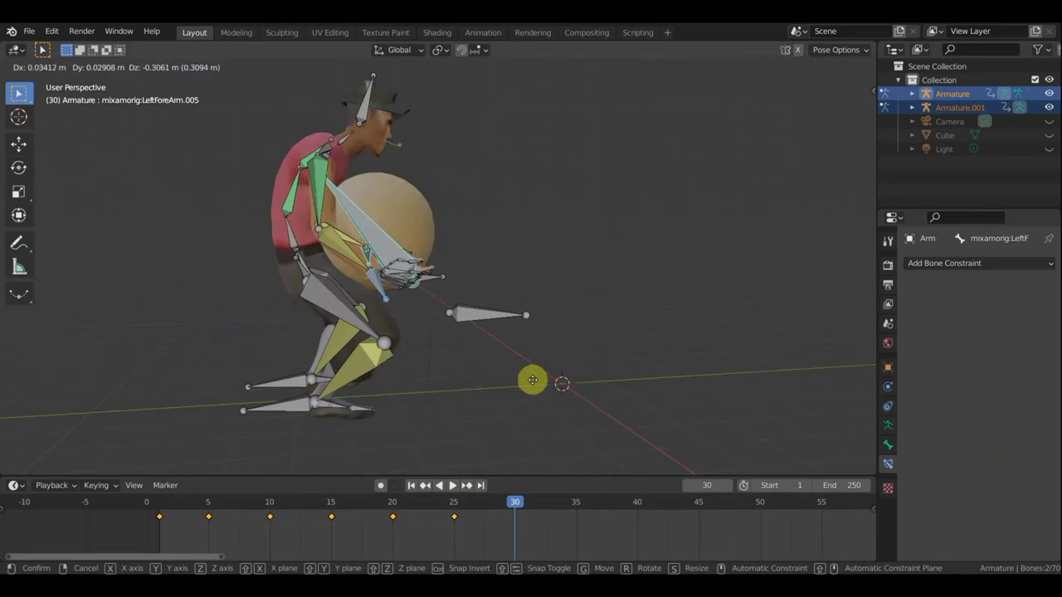
click(533, 379)
key(r)
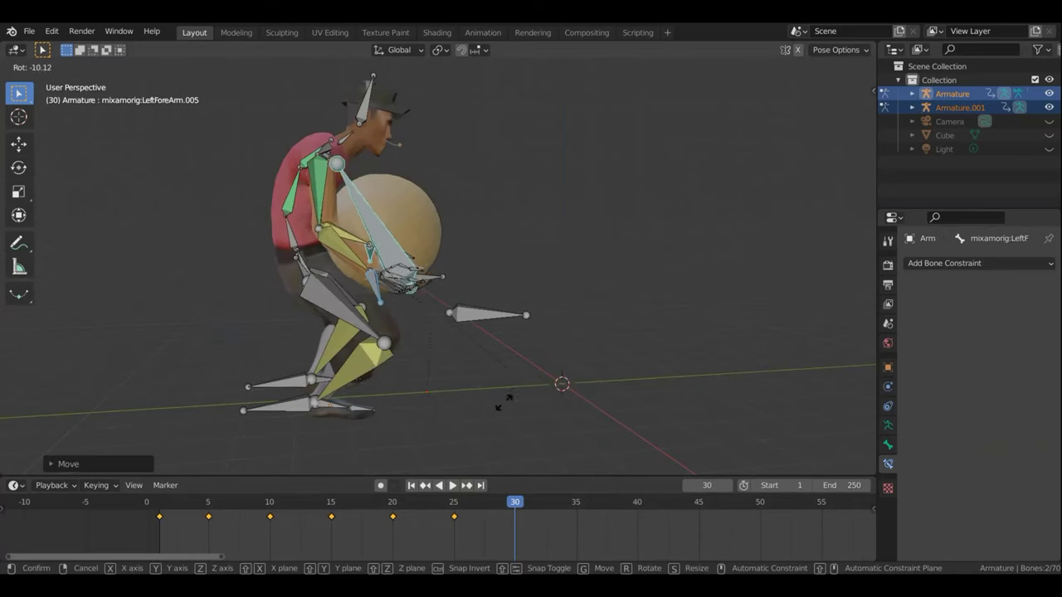
click(487, 415)
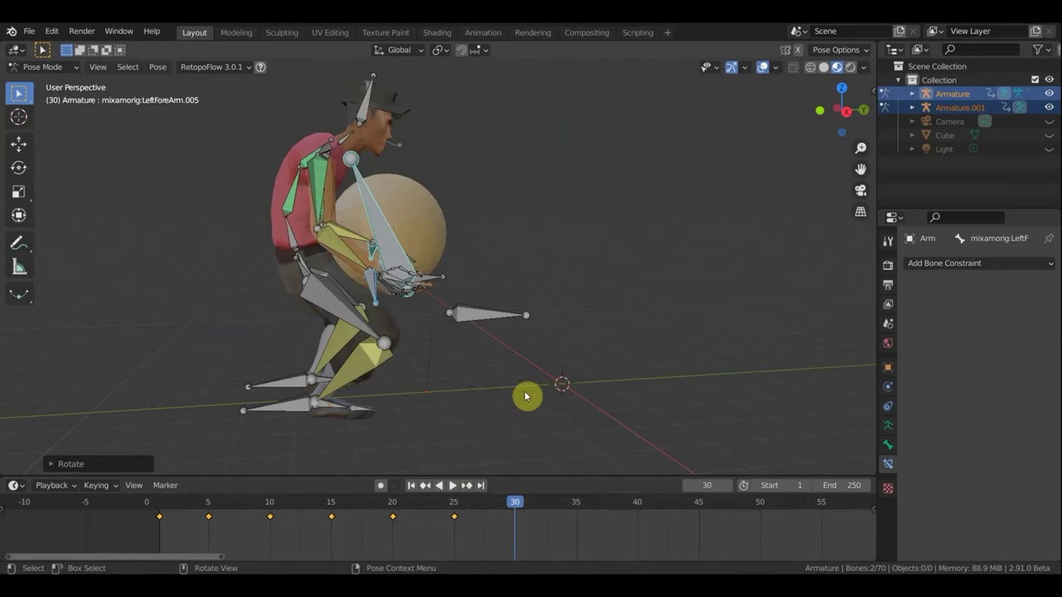
key(r)
click(524, 327)
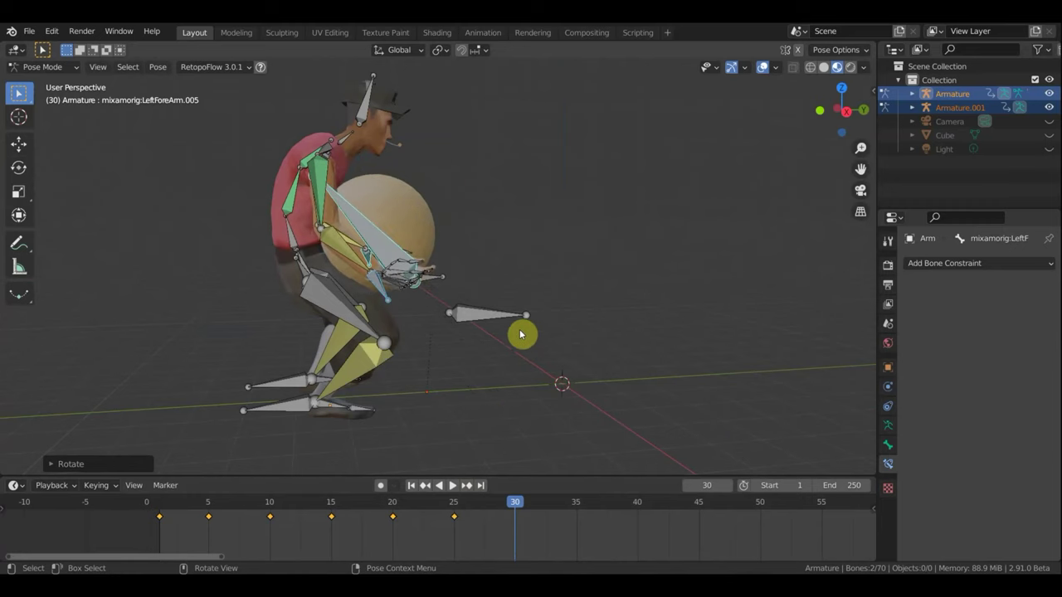
key(g)
click(516, 340)
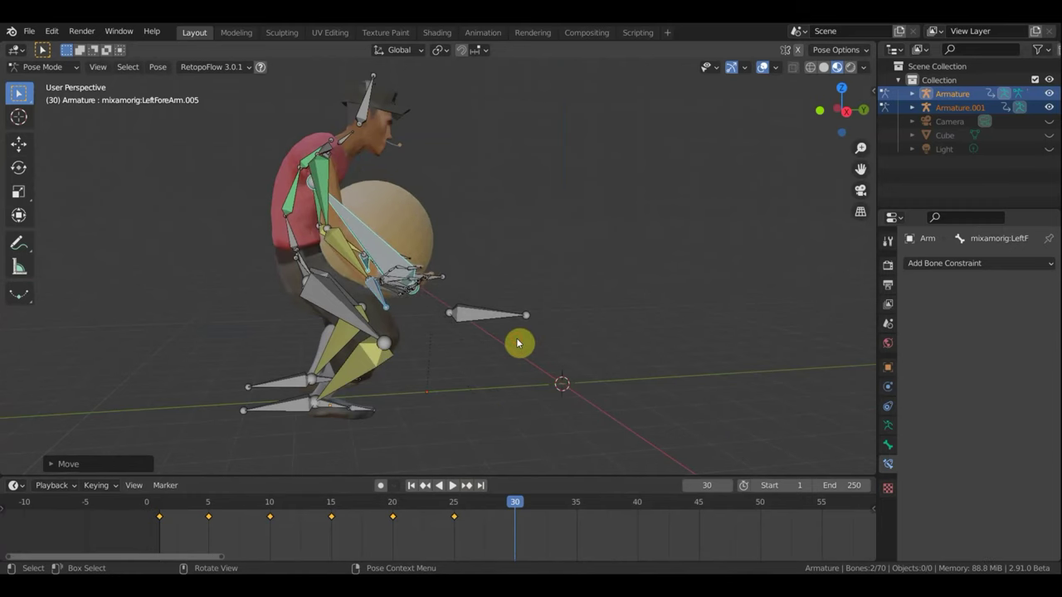
- Check the arm placement from side and top views, selecting the left upper leg bone
key(KP_3)
mouse_move(361, 161)
middle_down()
mouse_move(449, 280)
mouse_move(512, 338)
mouse_move(377, 354)
middle_up()
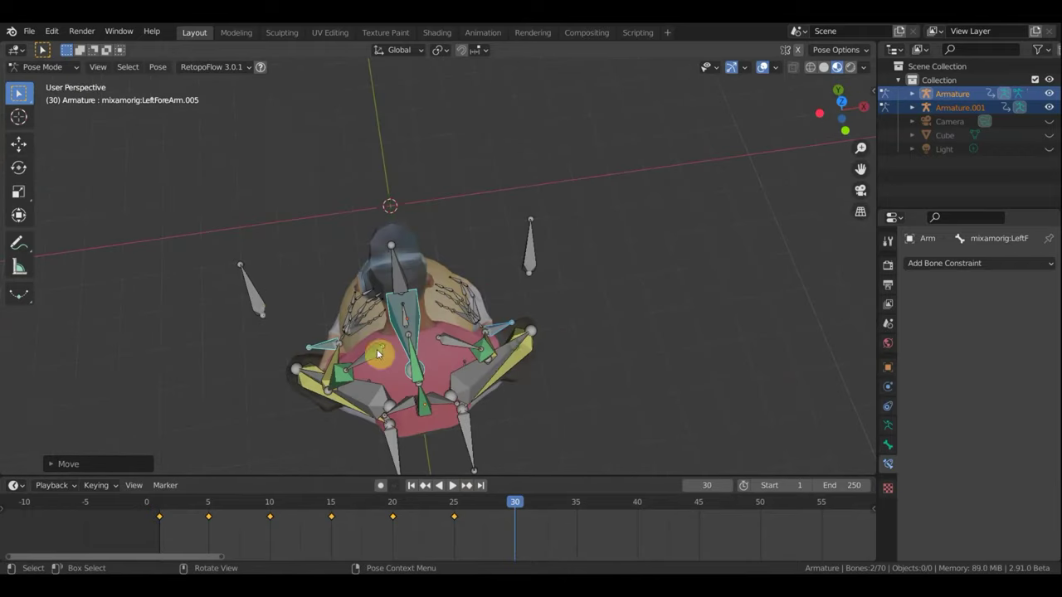
click(265, 295)
key(KP_7)
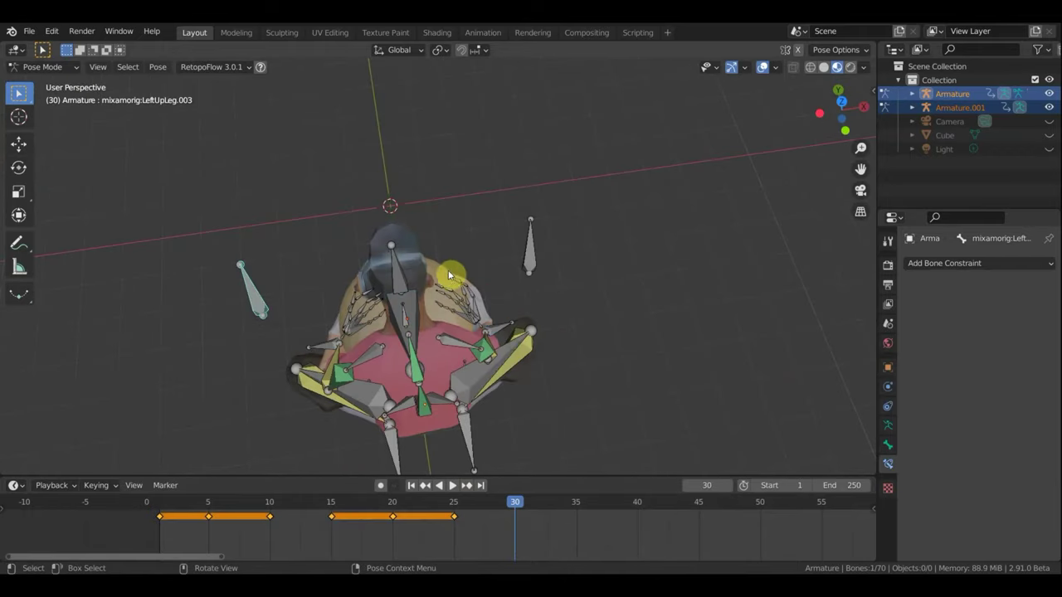
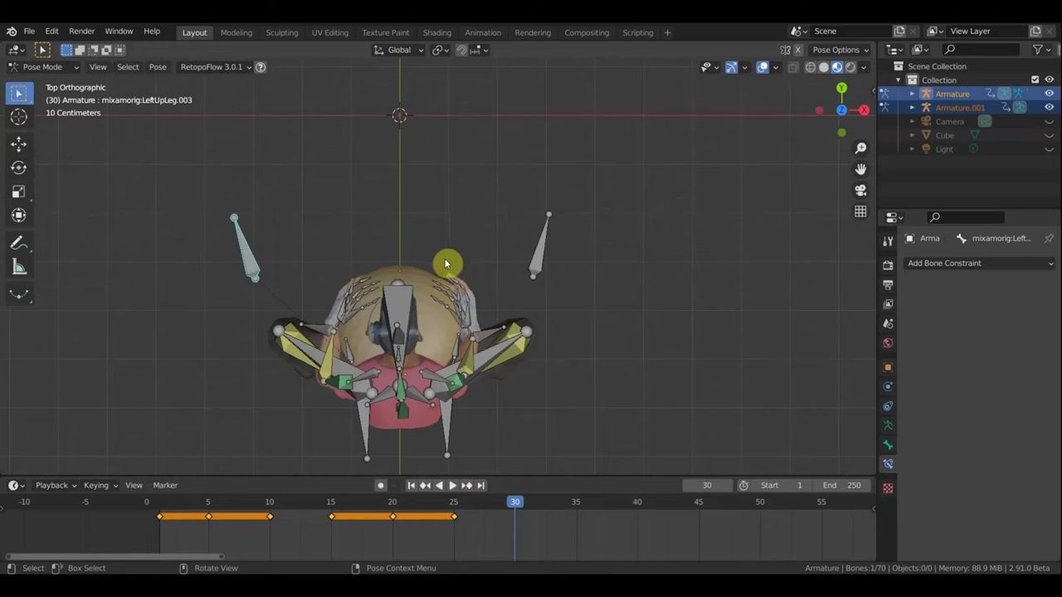
- At frame 30, move the left and right leg control bones into a crouched position
key(g)
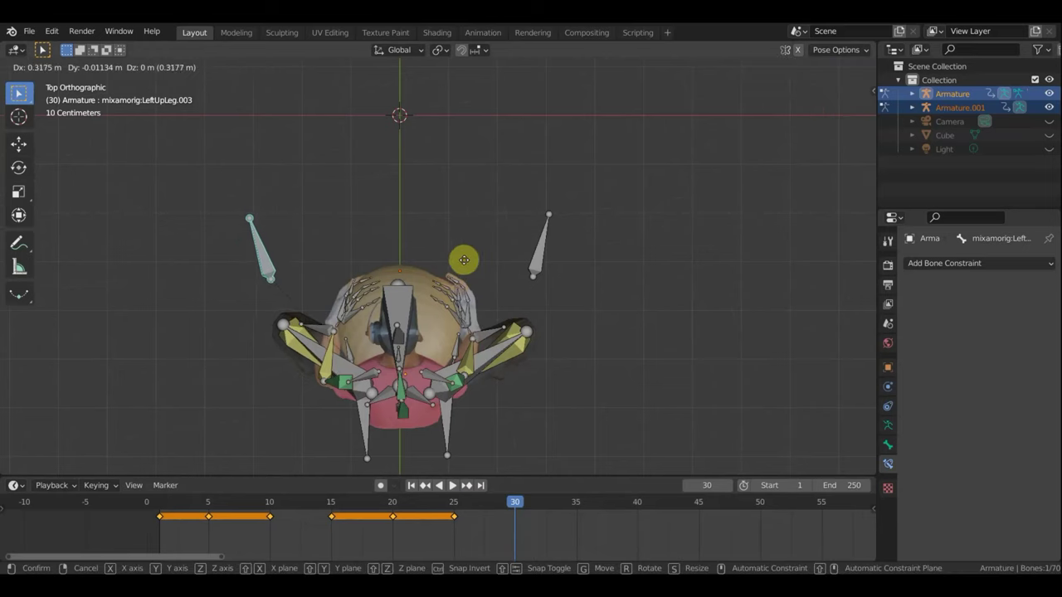
click(468, 258)
click(545, 246)
key(g)
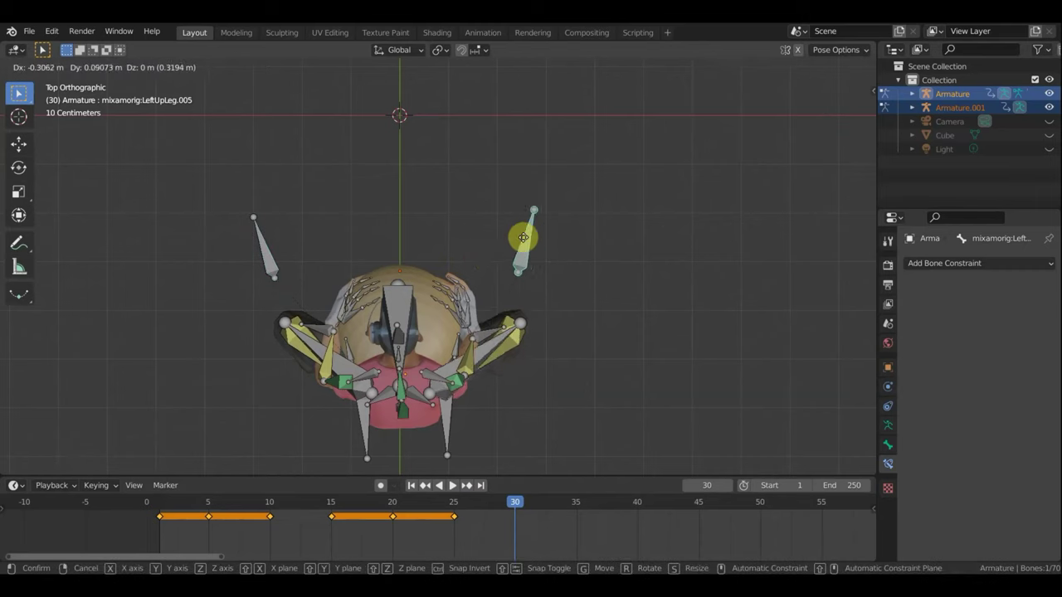
click(556, 264)
mouse_move(556, 263)
middle_down()
mouse_move(273, 126)
mouse_move(237, 95)
mouse_move(287, 206)
mouse_move(266, 210)
mouse_move(443, 308)
middle_up()
- Reposition the cyan control bone and the LeftUpLeg.003 bone to deepen the crouch
key(g)
click(475, 305)
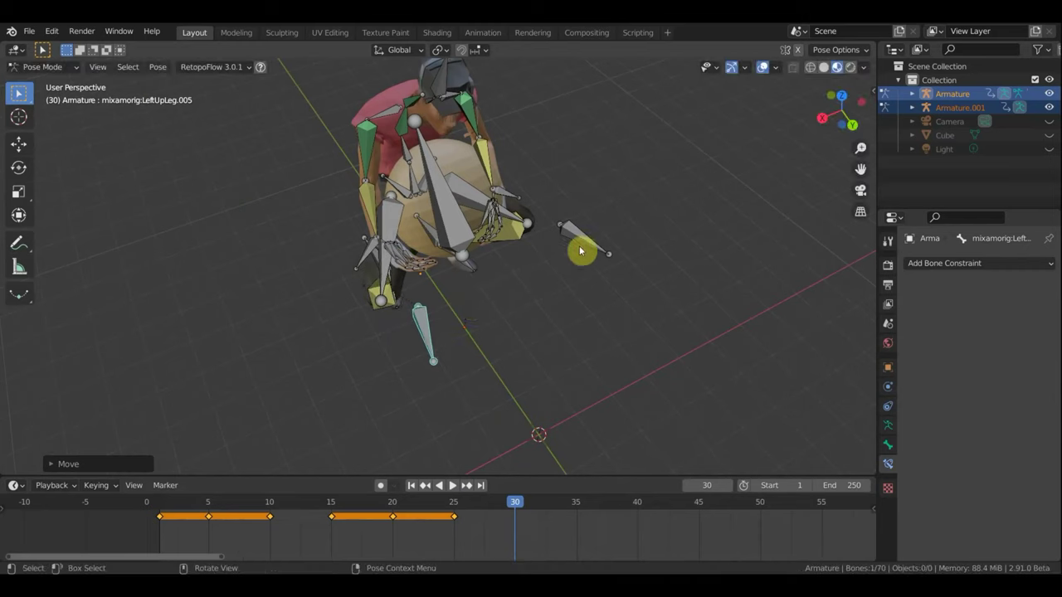
click(592, 242)
key(g)
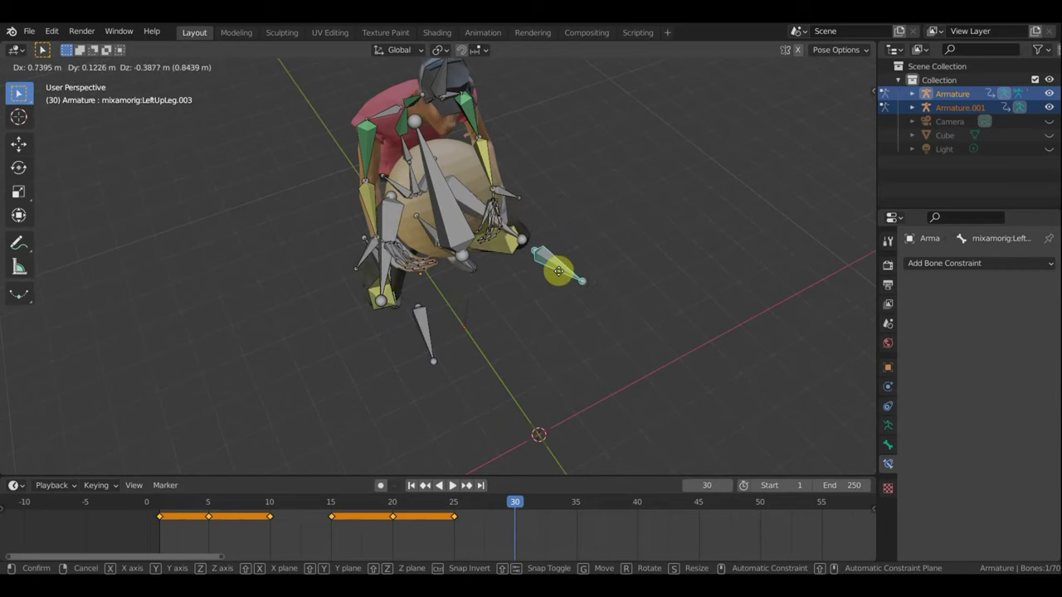
click(559, 277)
middle_drag(588, 256, 656, 197)
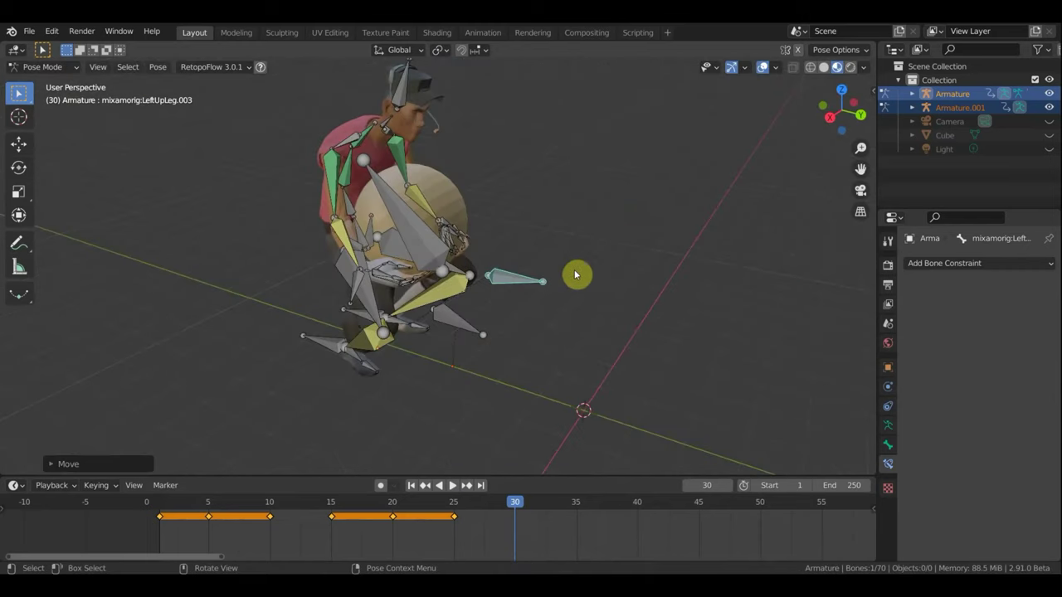
mouse_move(604, 264)
middle_down()
mouse_move(652, 234)
mouse_move(552, 261)
mouse_move(337, 358)
middle_up()
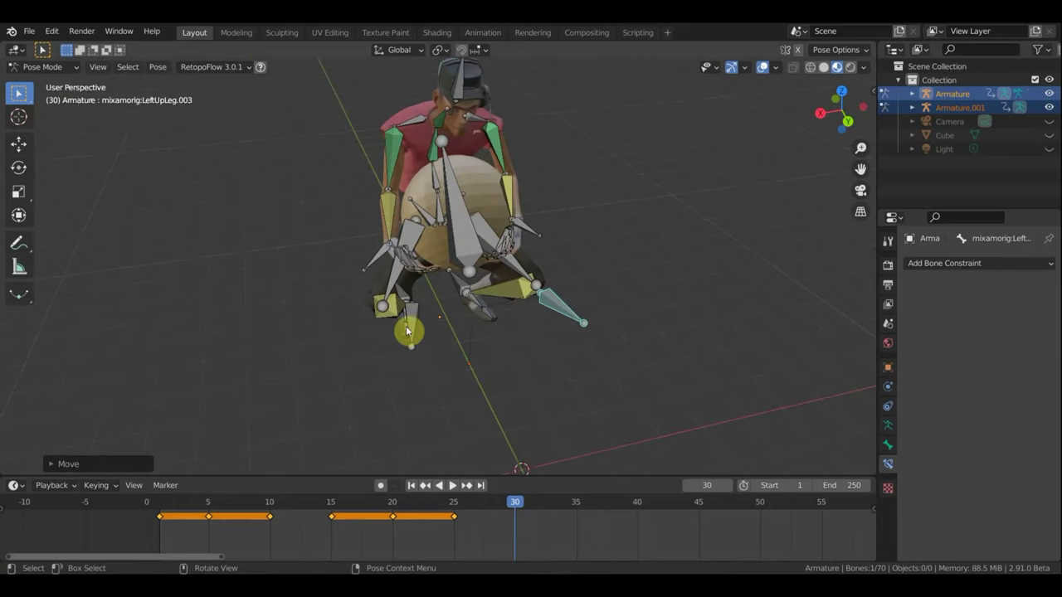
- Adjust the cyan foot bone and the other leg's control, checking the pose from side and back
key(g)
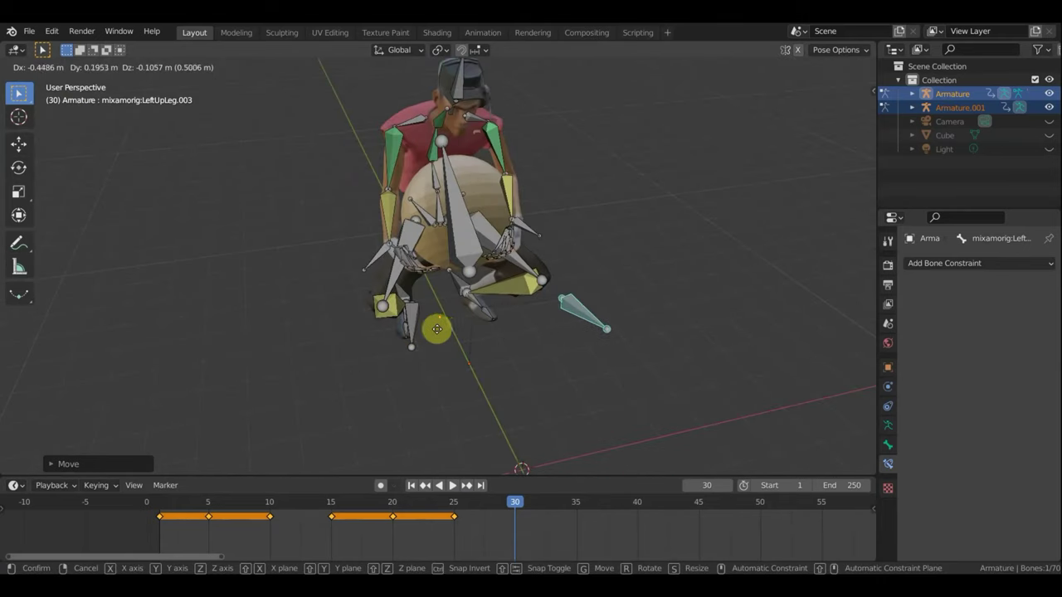
click(382, 345)
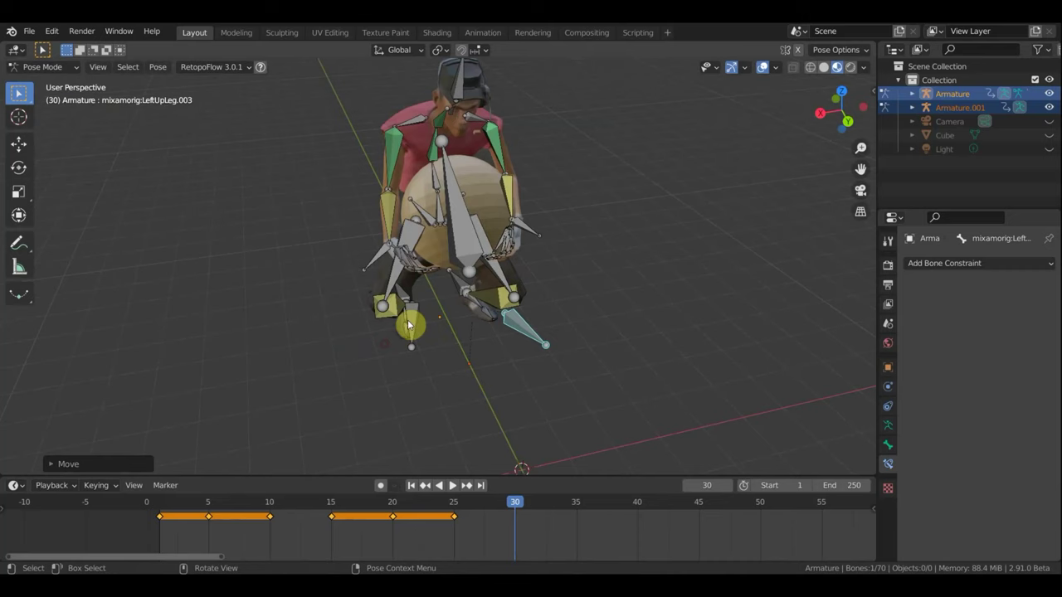
click(413, 326)
key(g)
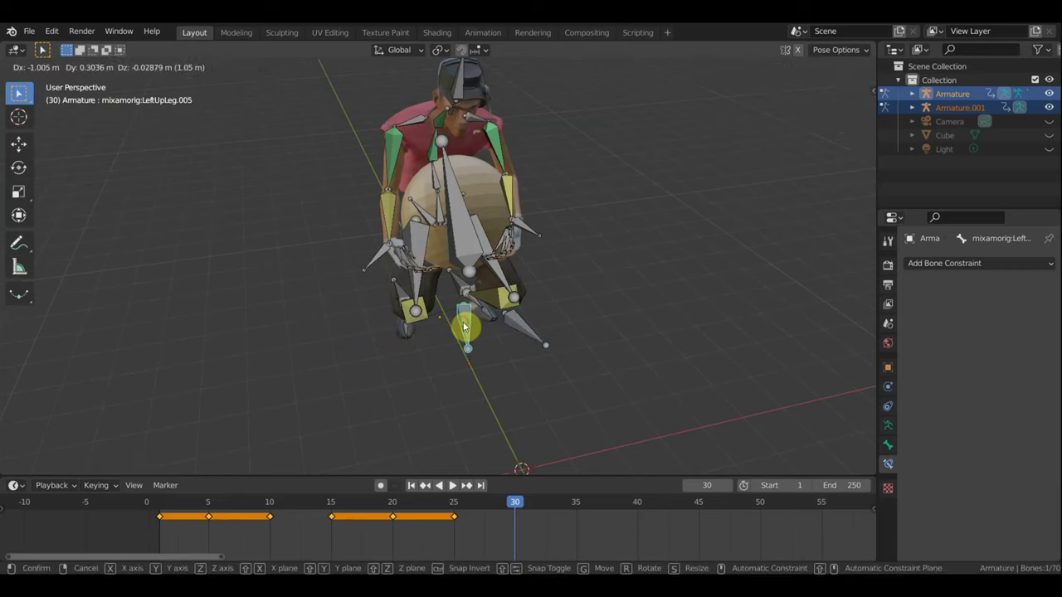
click(461, 314)
middle_drag(541, 265, 631, 237)
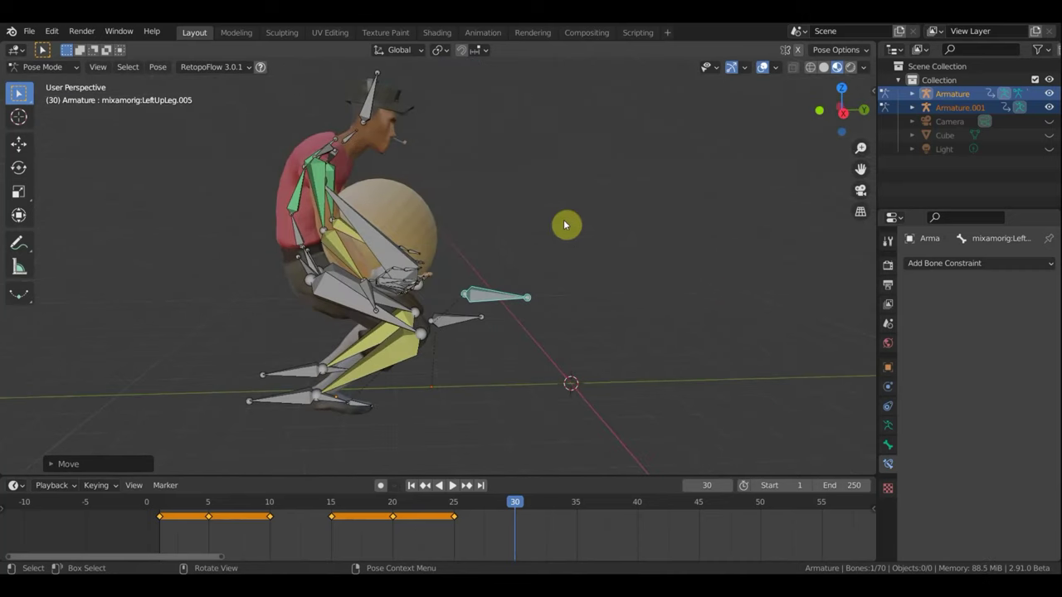
mouse_move(424, 185)
middle_down()
mouse_move(578, 179)
mouse_move(565, 178)
middle_up()
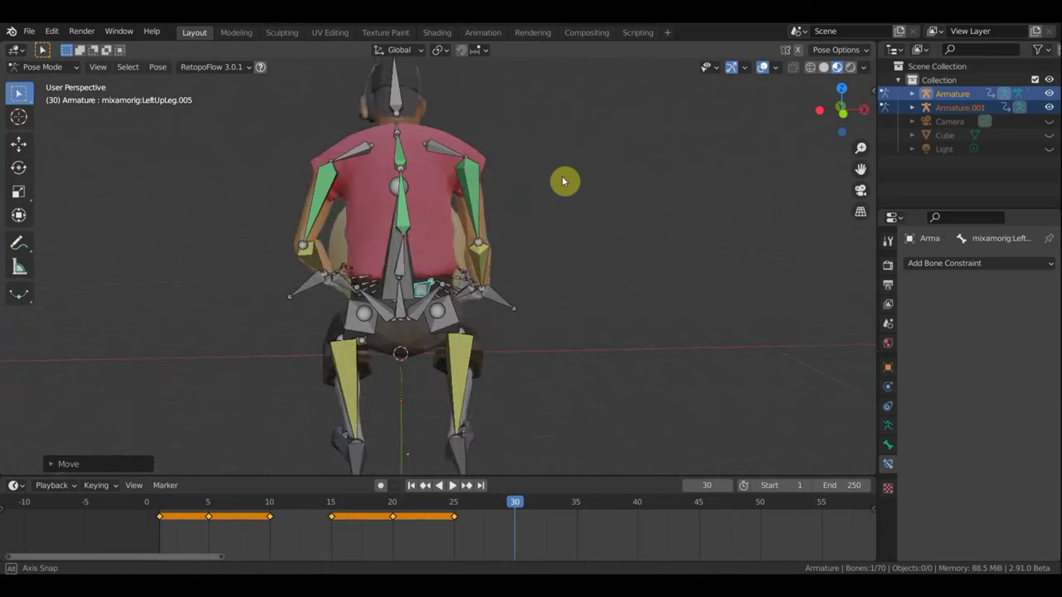
- Rotate both shoulder bones at frame 30 to bring the arms forward
click(368, 158)
key(r)
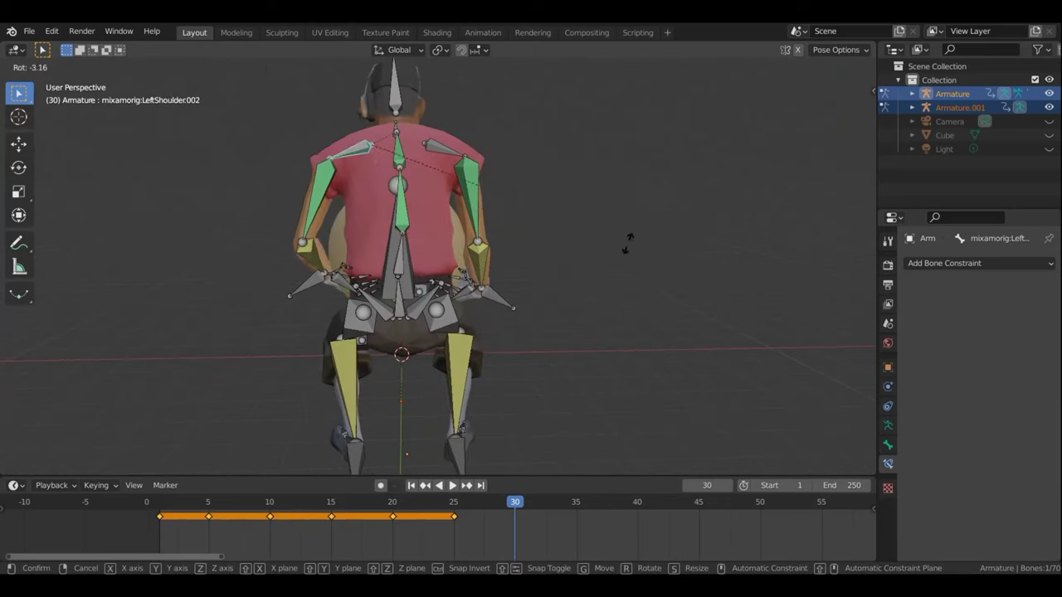
click(505, 275)
click(441, 157)
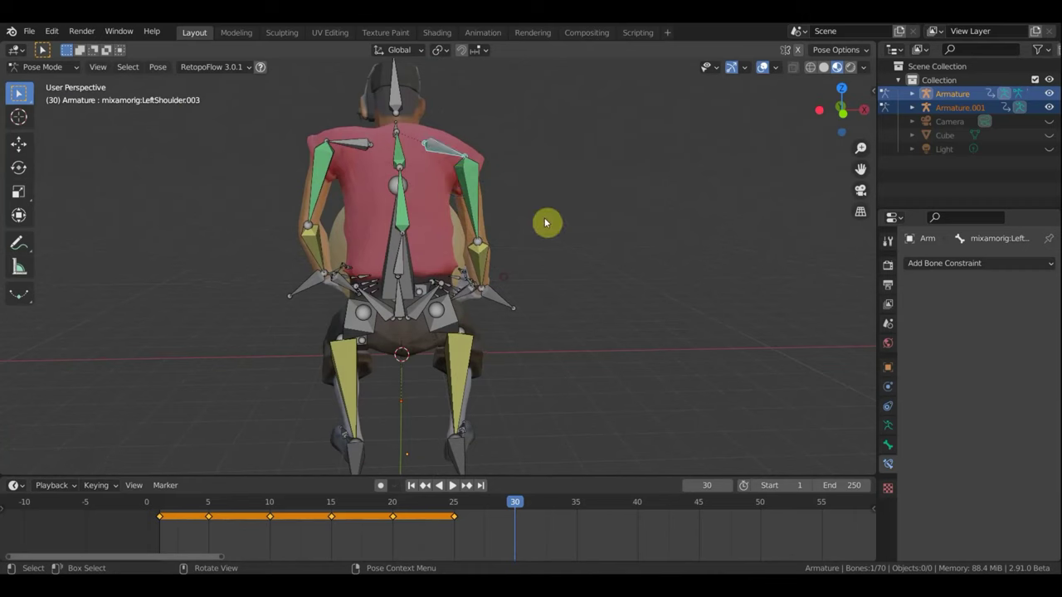
key(r)
click(561, 177)
mouse_move(571, 180)
middle_down()
mouse_move(484, 207)
mouse_move(431, 184)
middle_up()
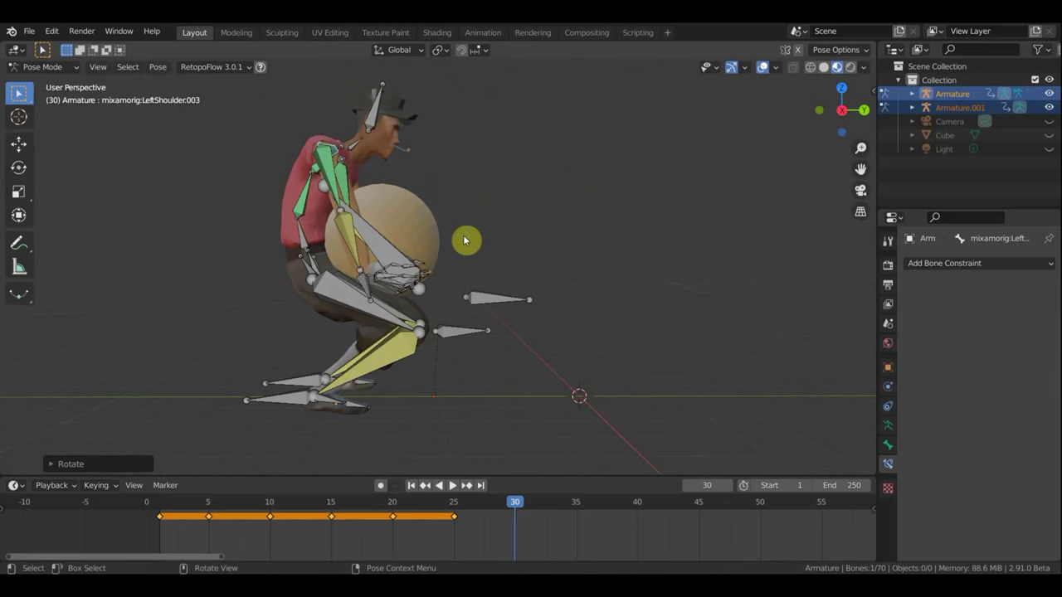
mouse_move(465, 262)
middle_down()
mouse_move(337, 149)
mouse_move(398, 242)
middle_up()
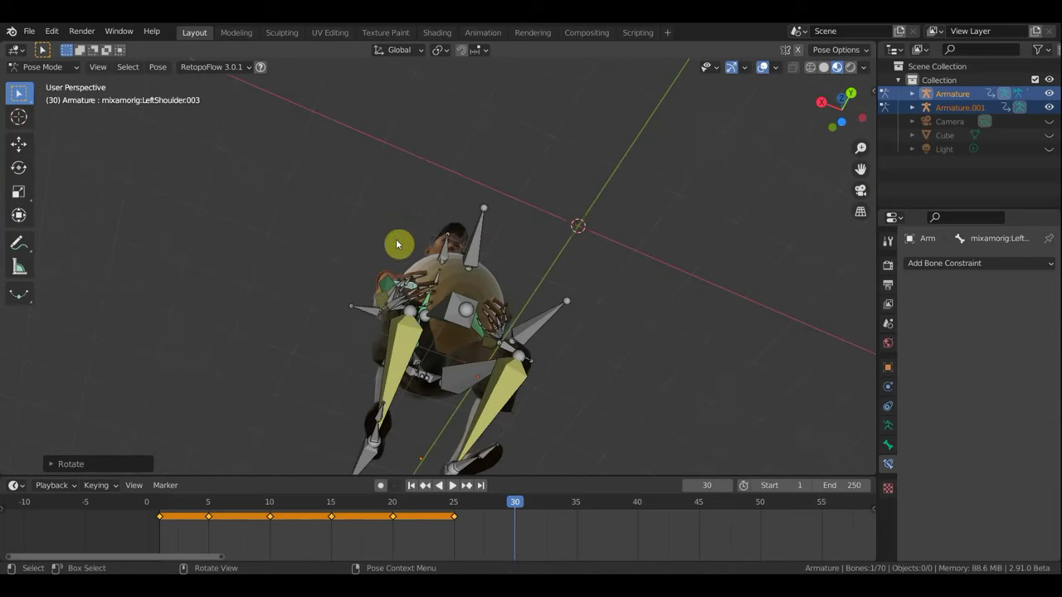
- Rotate the LeftForeArm.007 and LeftForeArm.005 forearms so the arms curl around the ball
click(376, 311)
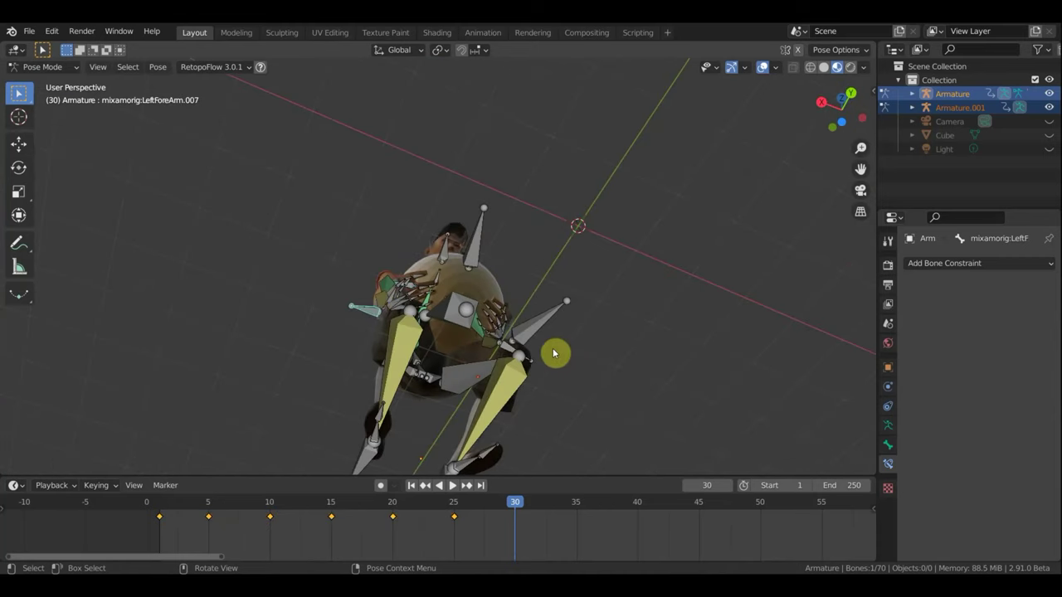
middle_drag(571, 354, 540, 328)
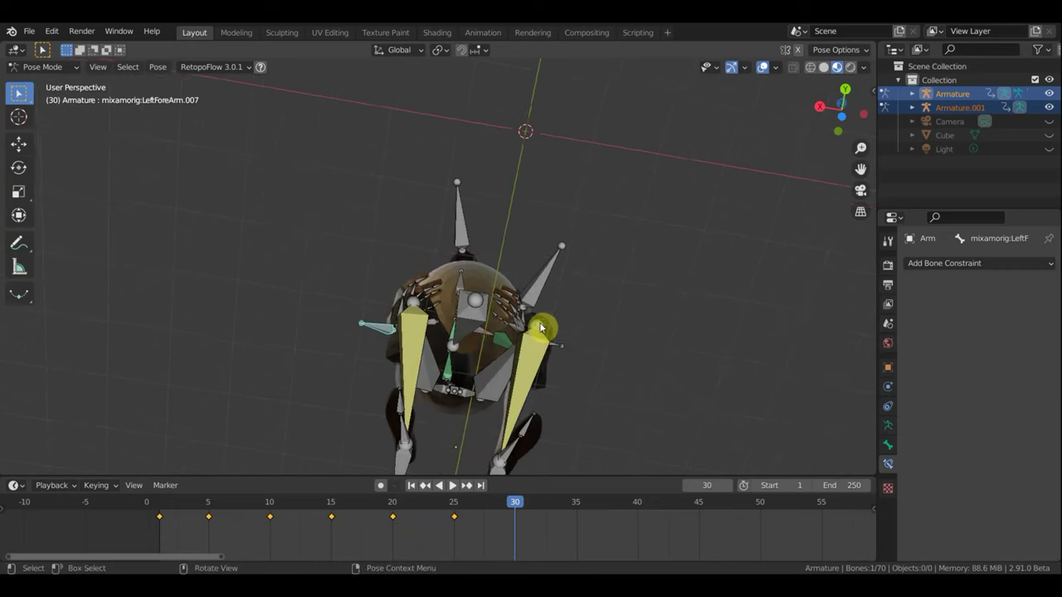
key(r)
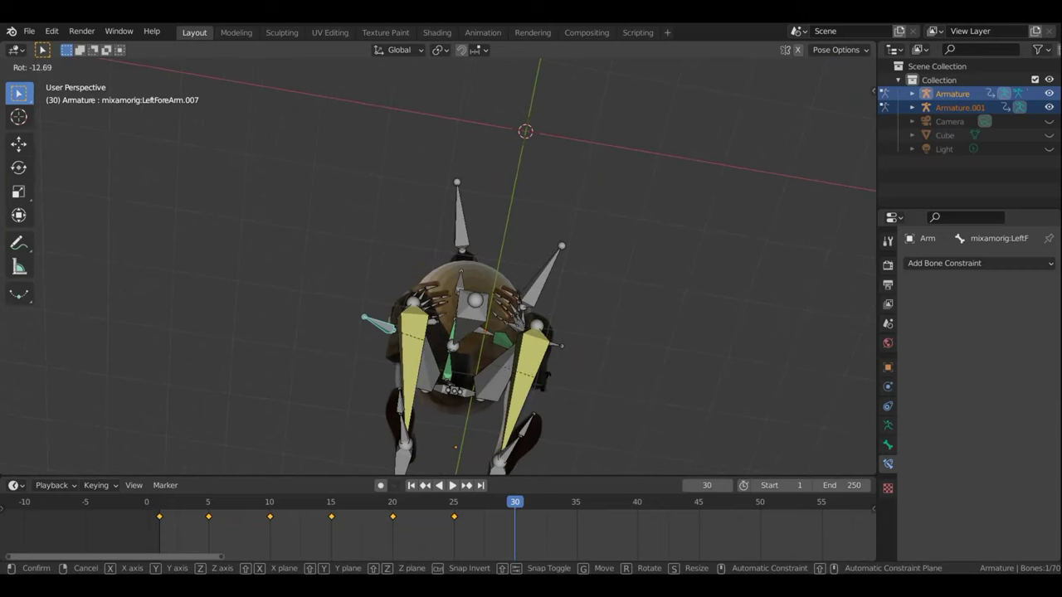
click(545, 353)
middle_drag(550, 328, 555, 335)
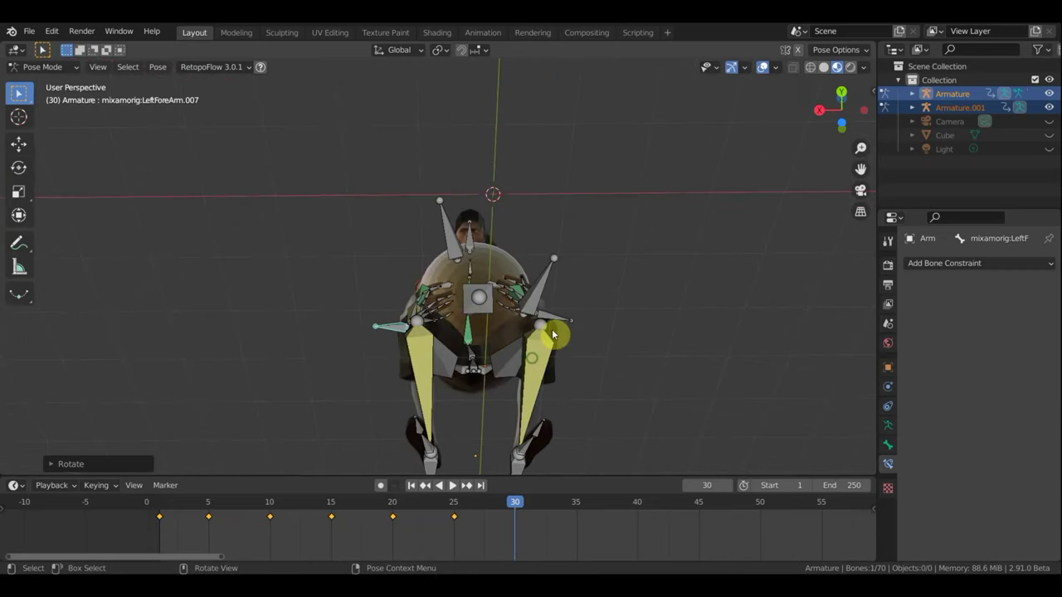
click(556, 319)
key(r)
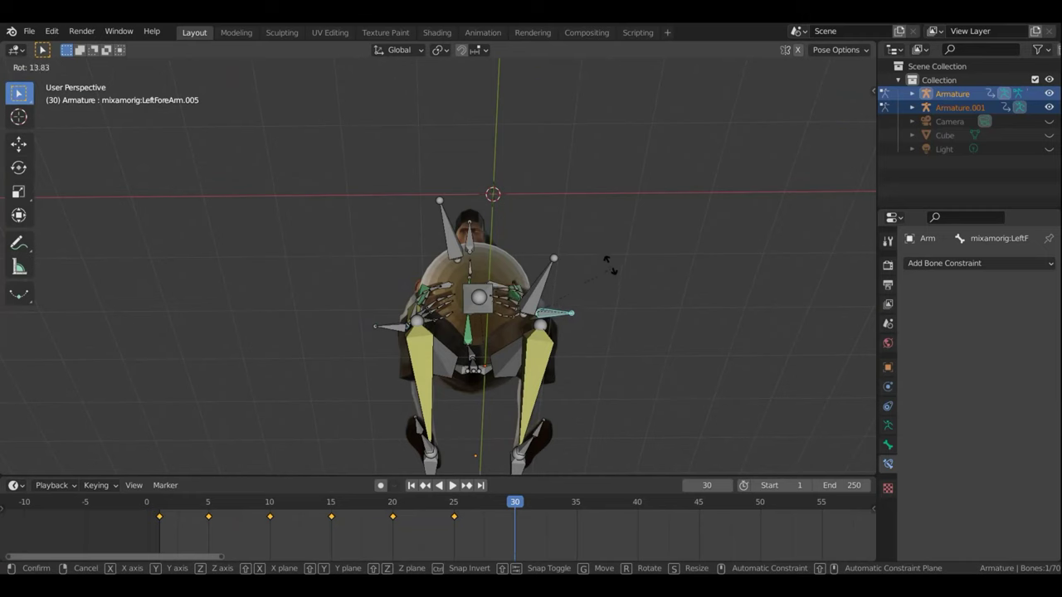
click(612, 265)
mouse_move(609, 298)
middle_down()
mouse_move(711, 368)
mouse_move(772, 374)
middle_up()
mouse_move(515, 356)
middle_down()
mouse_move(561, 344)
mouse_move(580, 325)
mouse_move(521, 356)
mouse_move(539, 356)
mouse_move(479, 357)
mouse_move(528, 351)
middle_up()
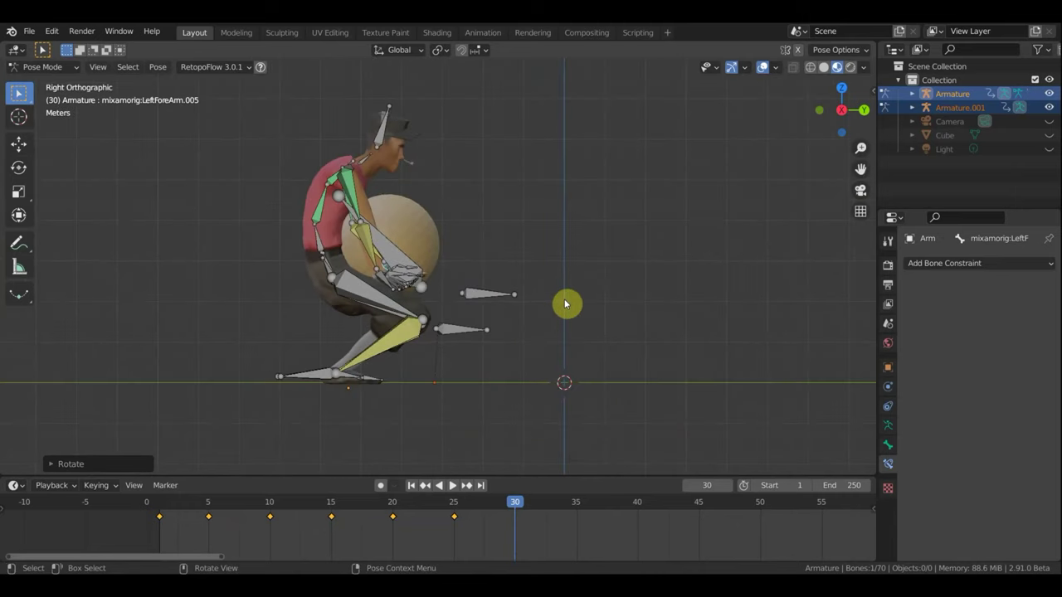
- Key Location & Rotation for all bones at frame 30
key(a)
key(i)
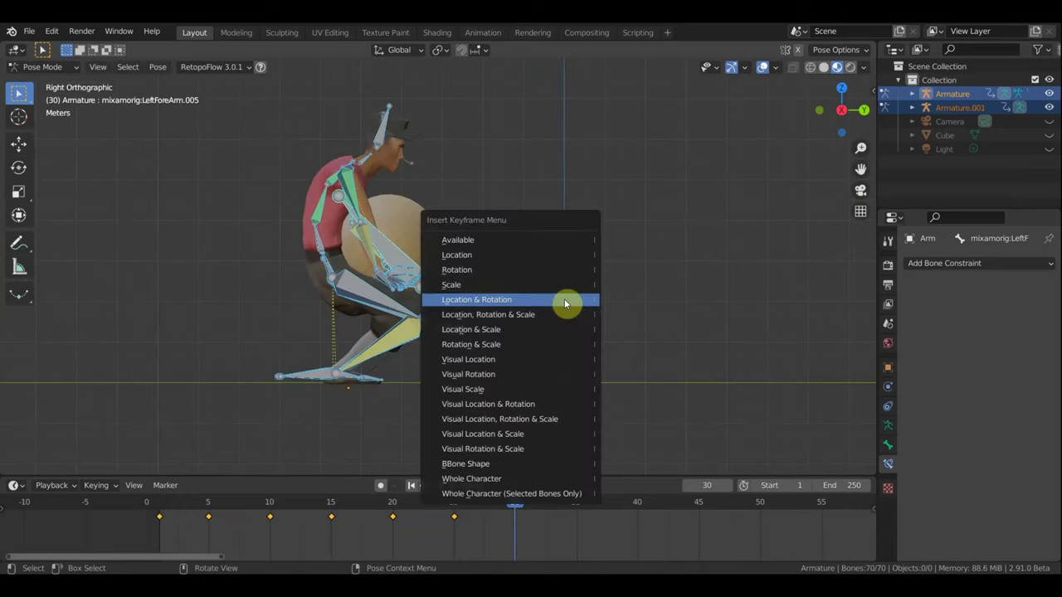
click(564, 301)
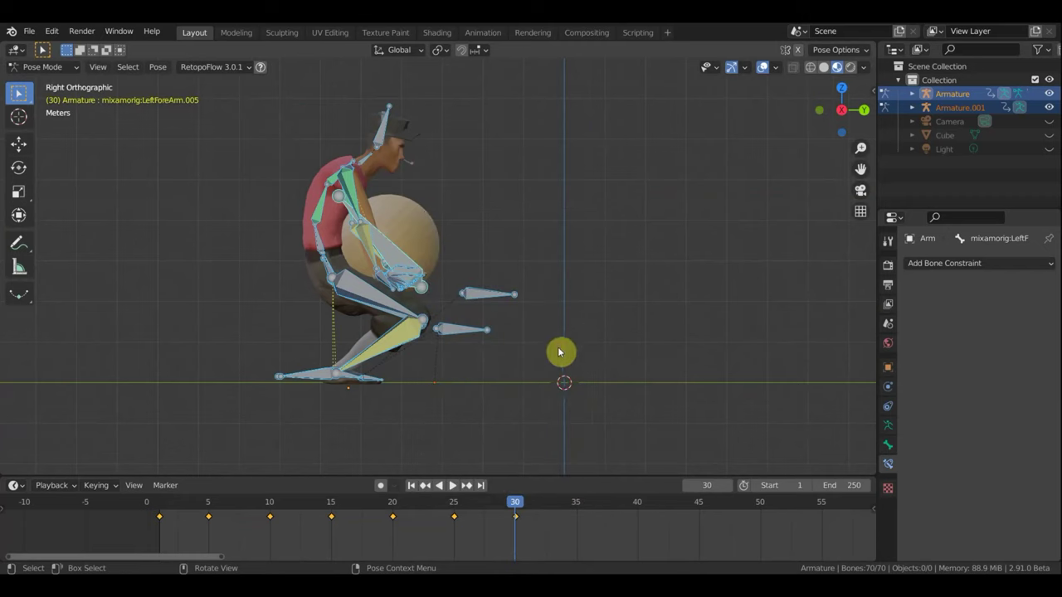
- Preview the animation with overlays hidden, scrubbing the timeline, then restore overlays
click(763, 67)
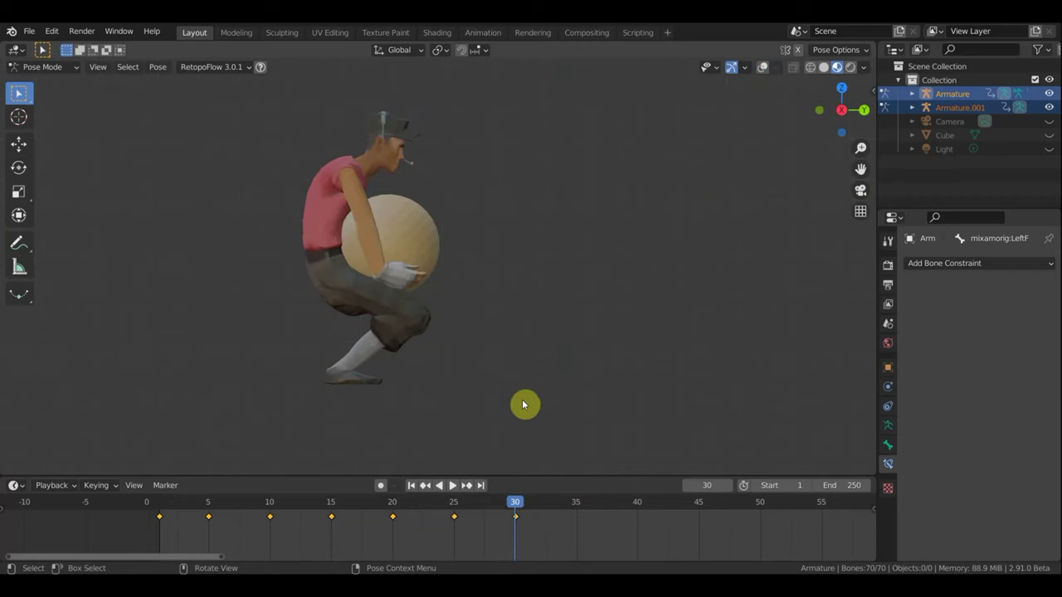
click(438, 486)
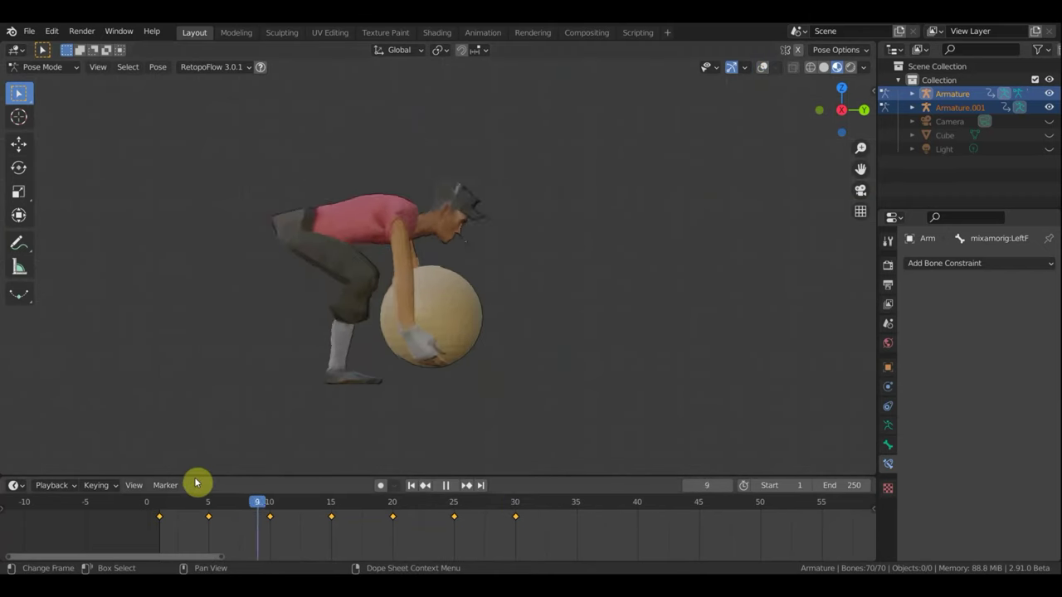
drag(170, 491, 574, 510)
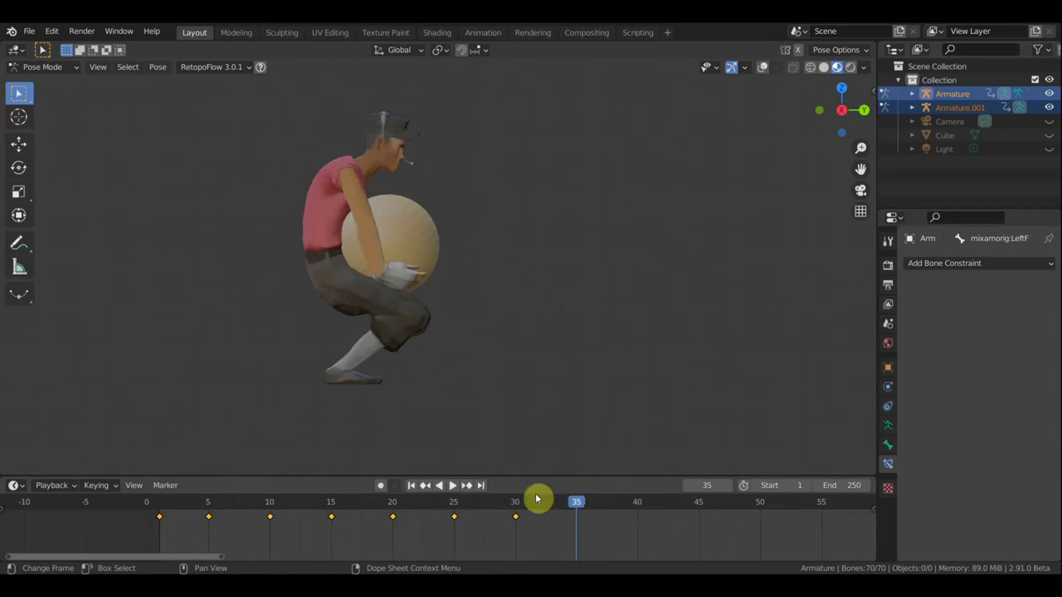
key(shift+alt+z)
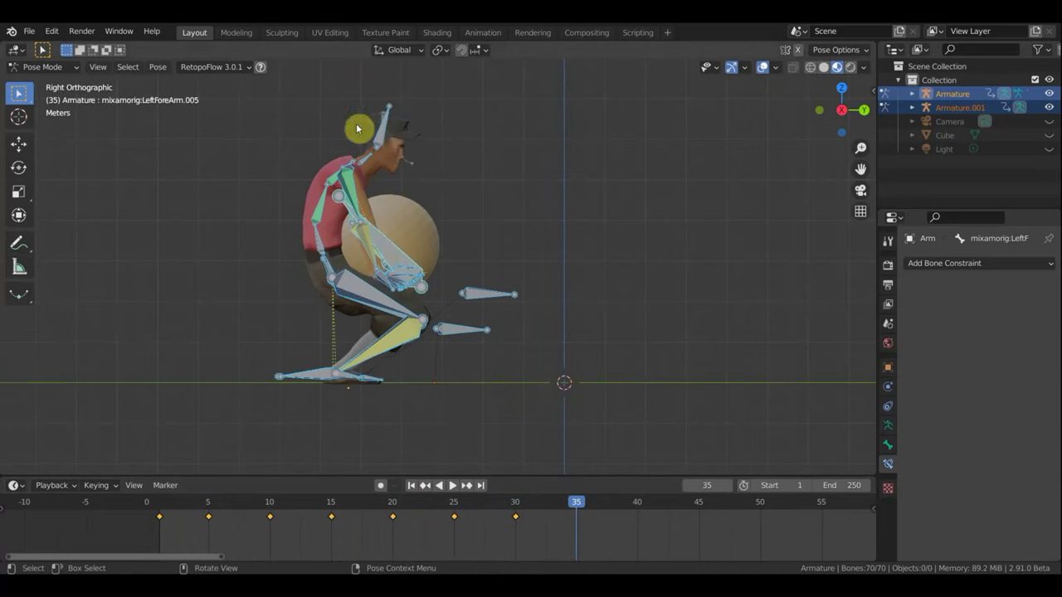
- At frame 35, select the forearm controls and hips, then raise the hips out of the crouch
mouse_move(404, 262)
middle_down()
mouse_move(291, 279)
mouse_move(367, 285)
middle_up()
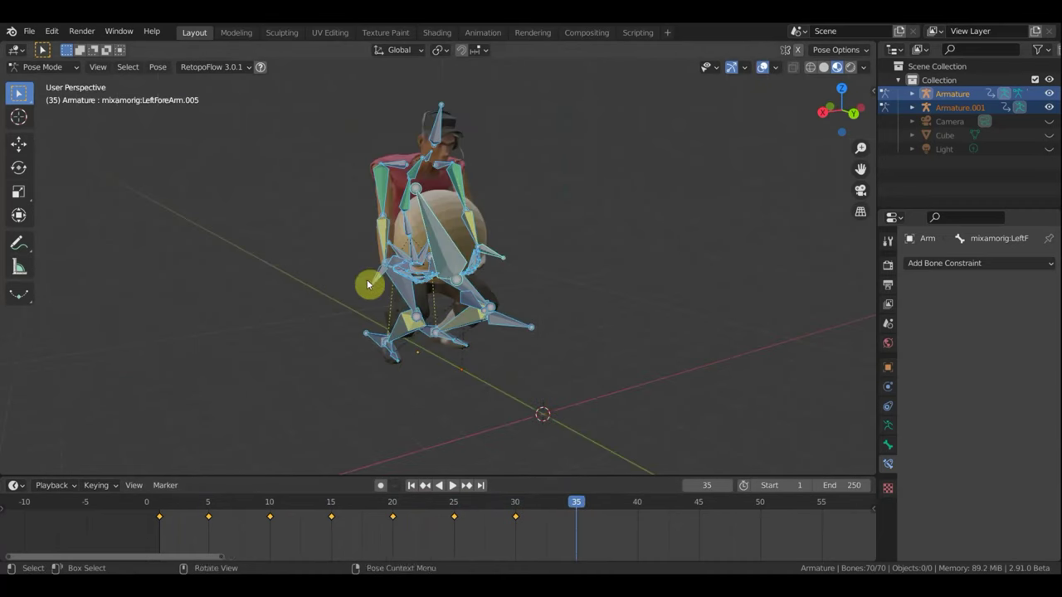
click(497, 258)
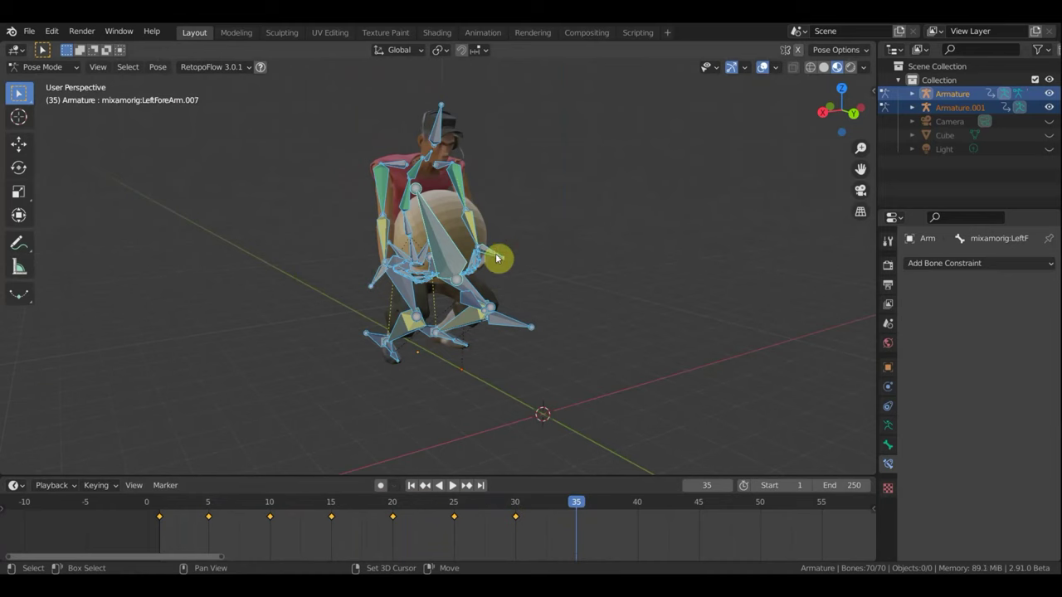
key(ctrl+z)
key(alt+a)
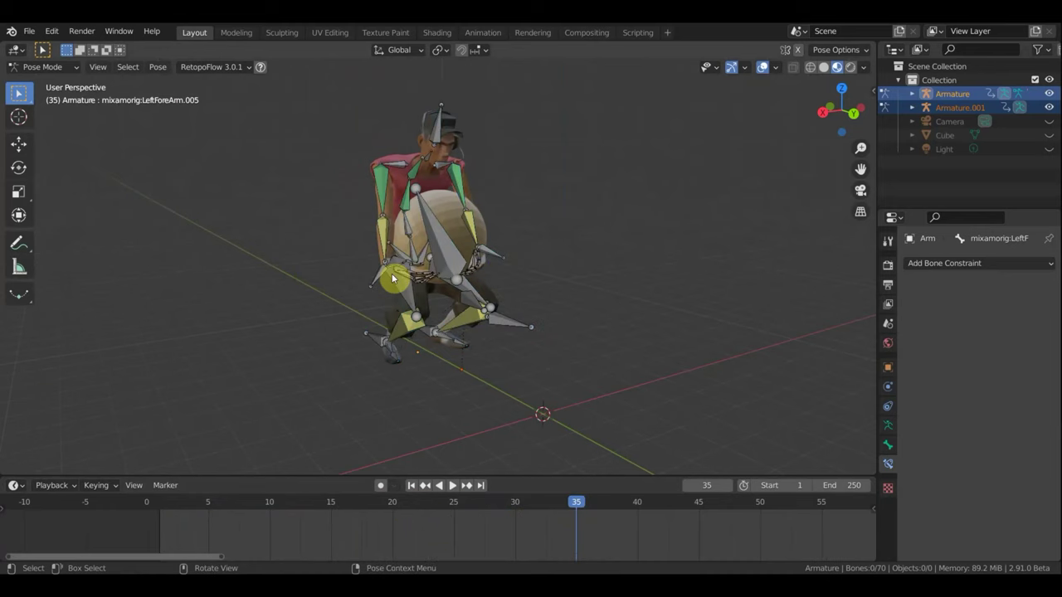
click(497, 259)
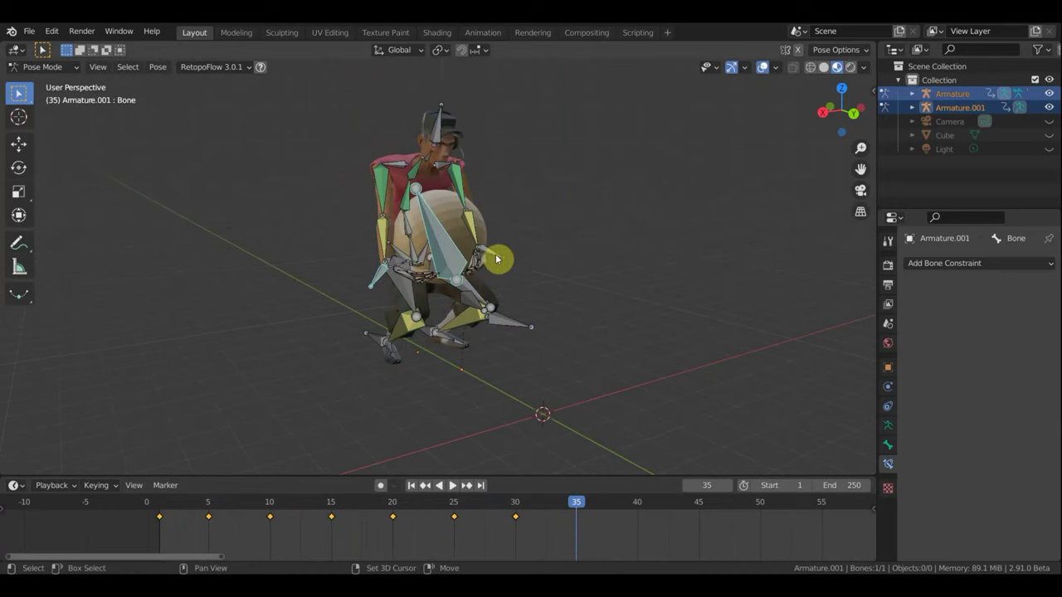
shift+click(500, 258)
mouse_move(523, 287)
middle_down()
mouse_move(626, 278)
mouse_move(605, 307)
mouse_move(623, 308)
middle_up()
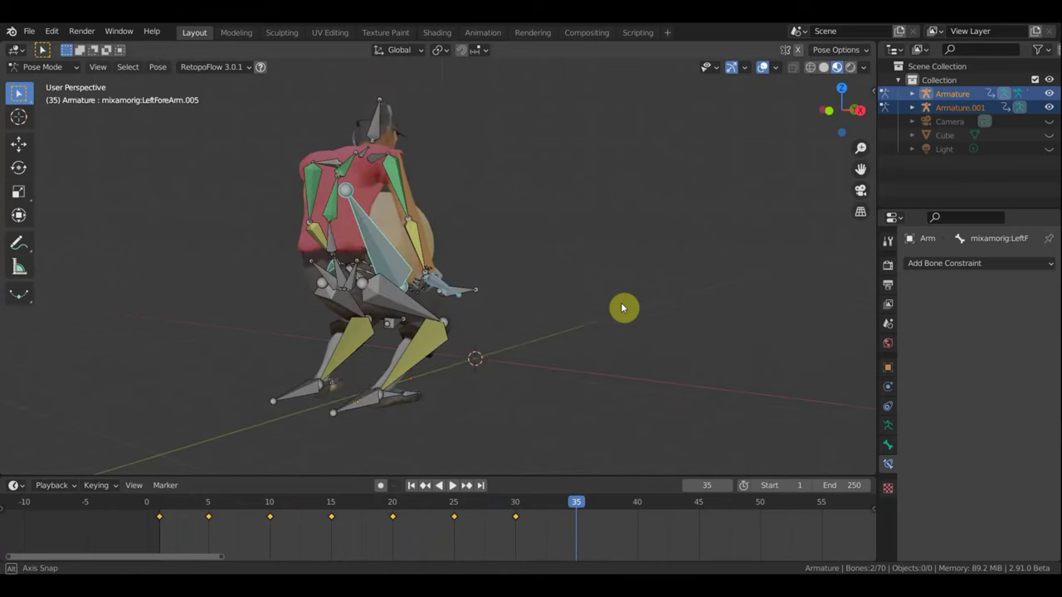
shift+click(340, 274)
mouse_move(571, 334)
middle_down()
mouse_move(510, 333)
mouse_move(503, 371)
middle_up()
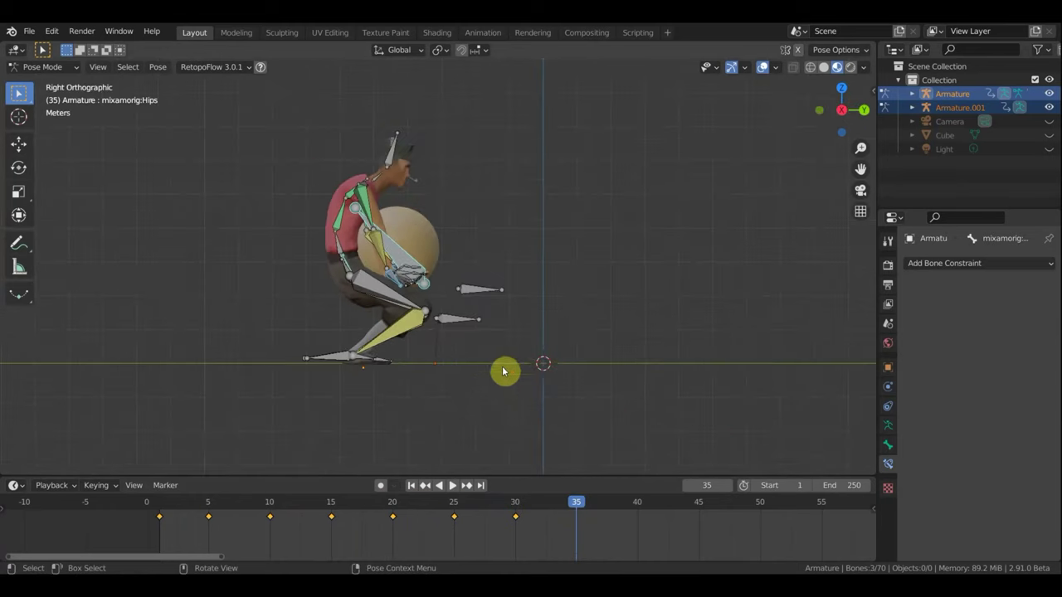
key(g)
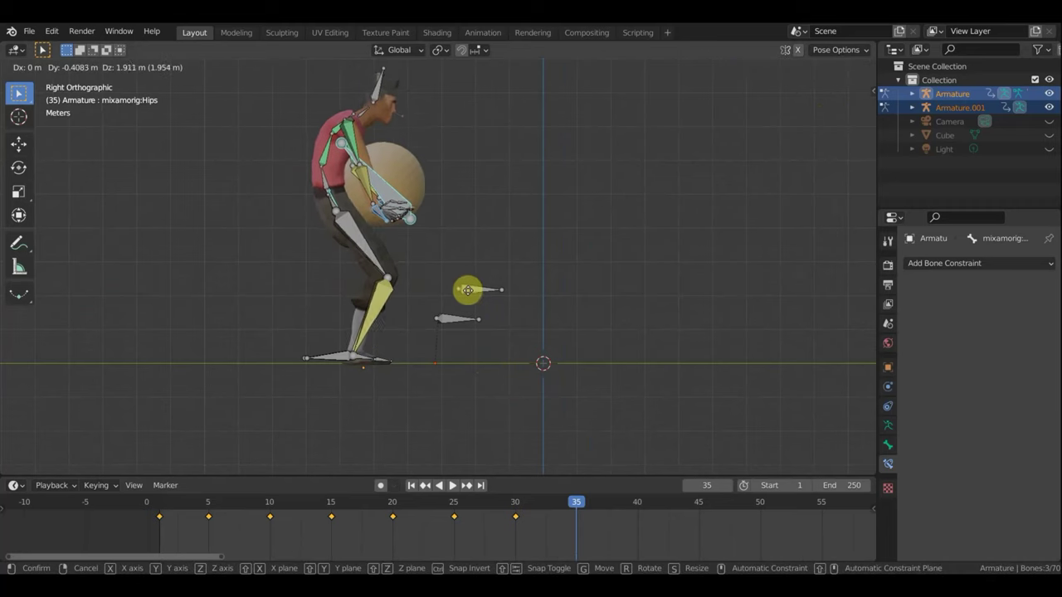
click(467, 290)
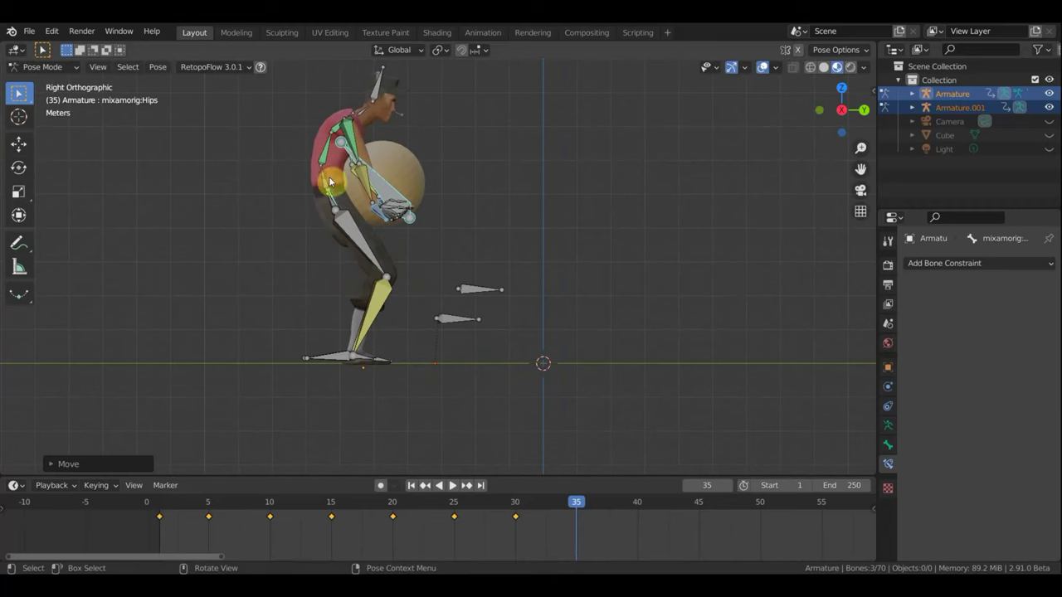
- Tilt the Spine and Neck bones backward so the upper body leans back
key(bracketright)
key(r)
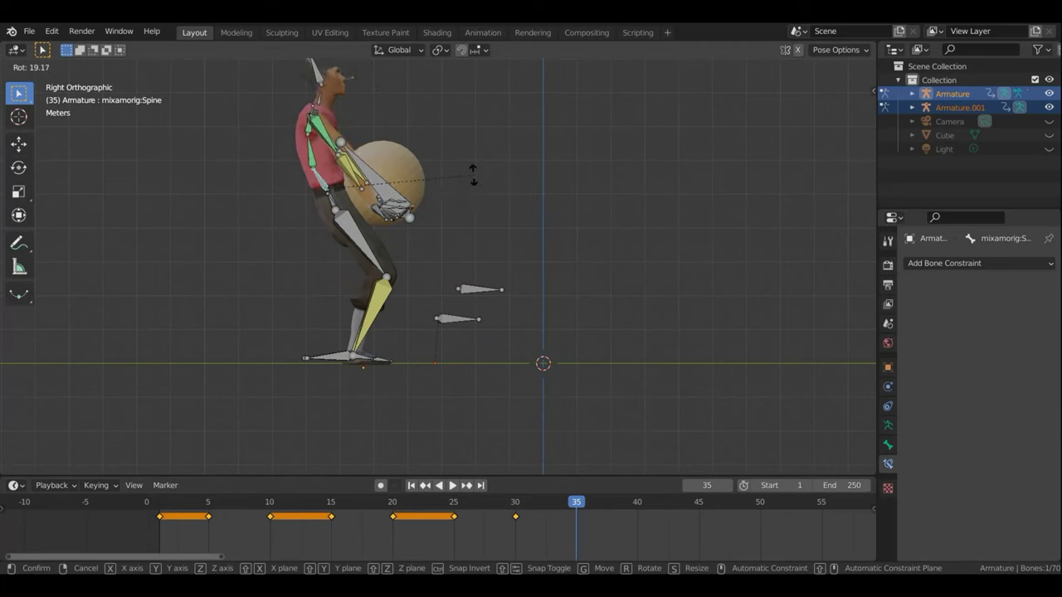
click(491, 194)
mouse_move(501, 200)
shift+middle_down()
mouse_move(518, 260)
mouse_move(415, 163)
shift+middle_up()
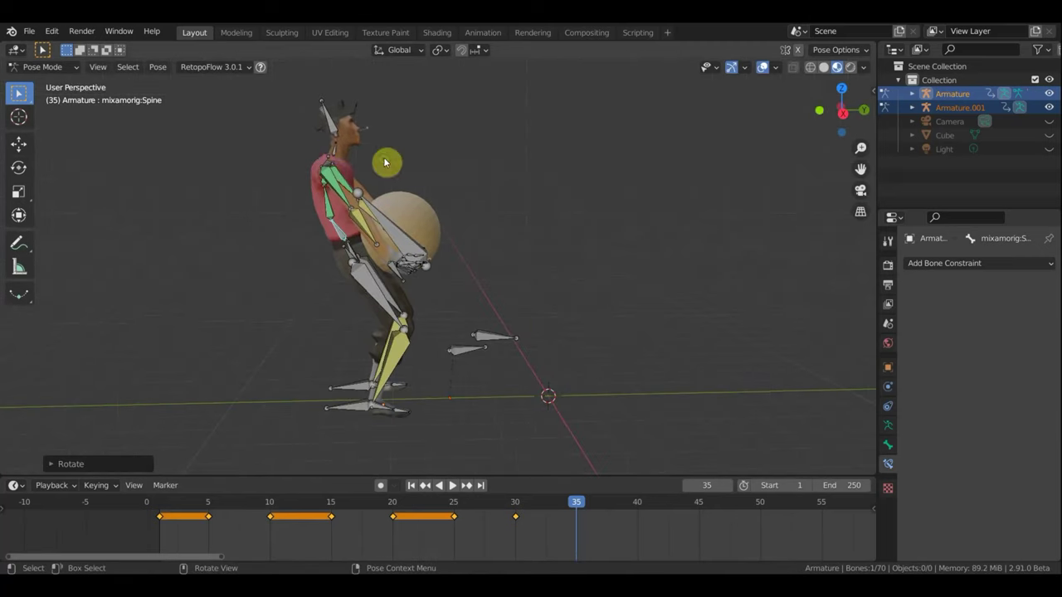
click(336, 150)
key(KP_3)
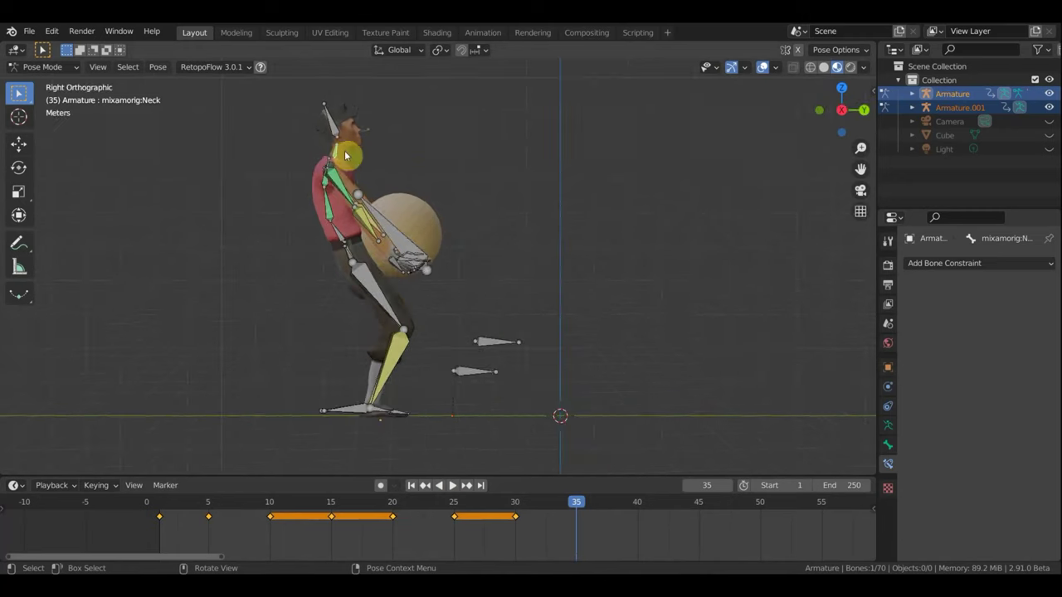
key(r)
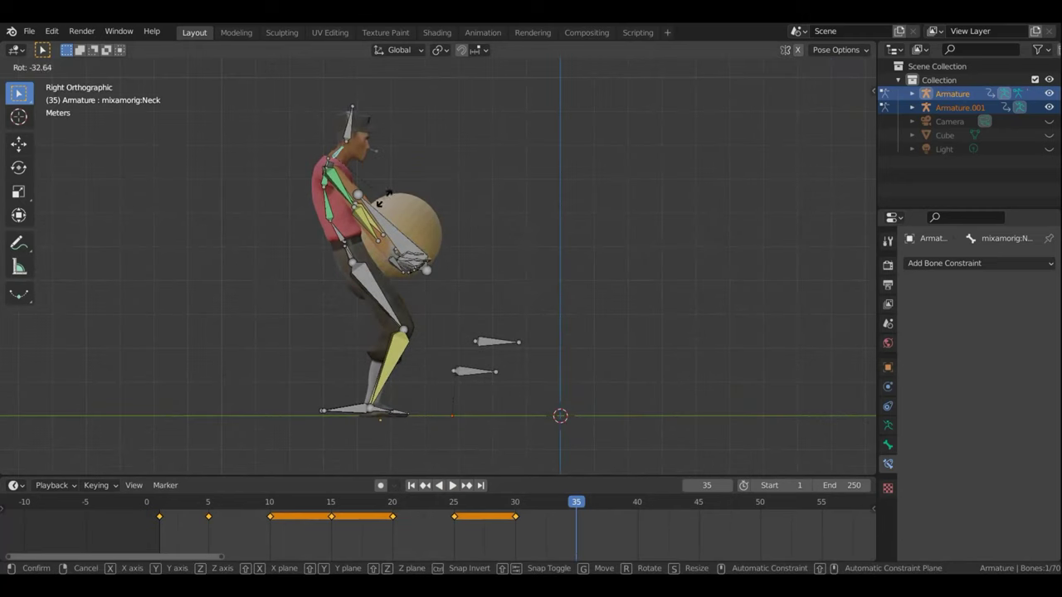
click(384, 196)
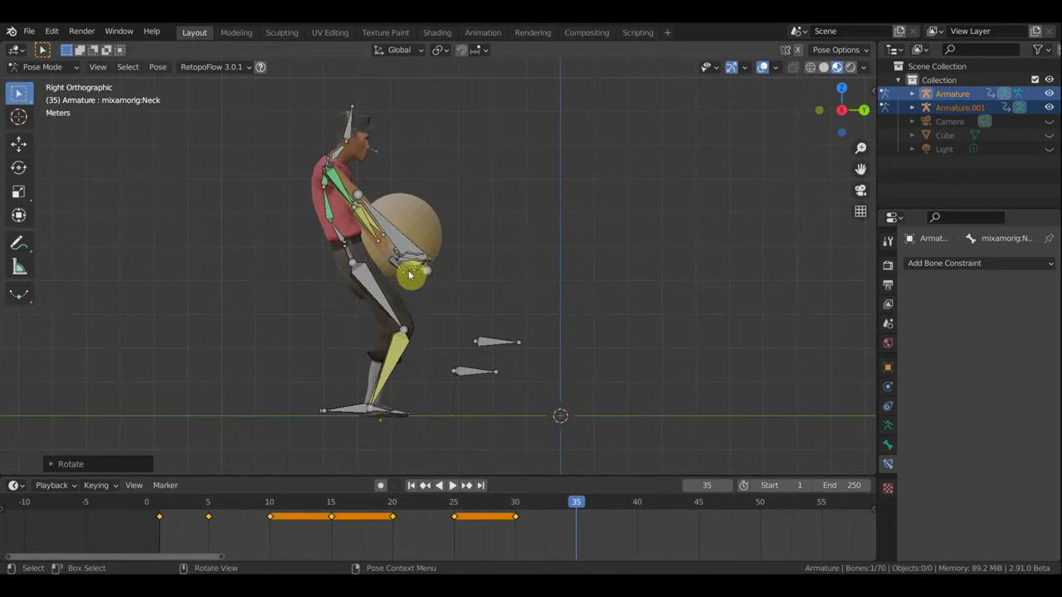
- Select the arm control holding the ball and view the character side-on
mouse_move(415, 265)
middle_down()
mouse_move(303, 280)
mouse_move(385, 267)
middle_up()
click(460, 239)
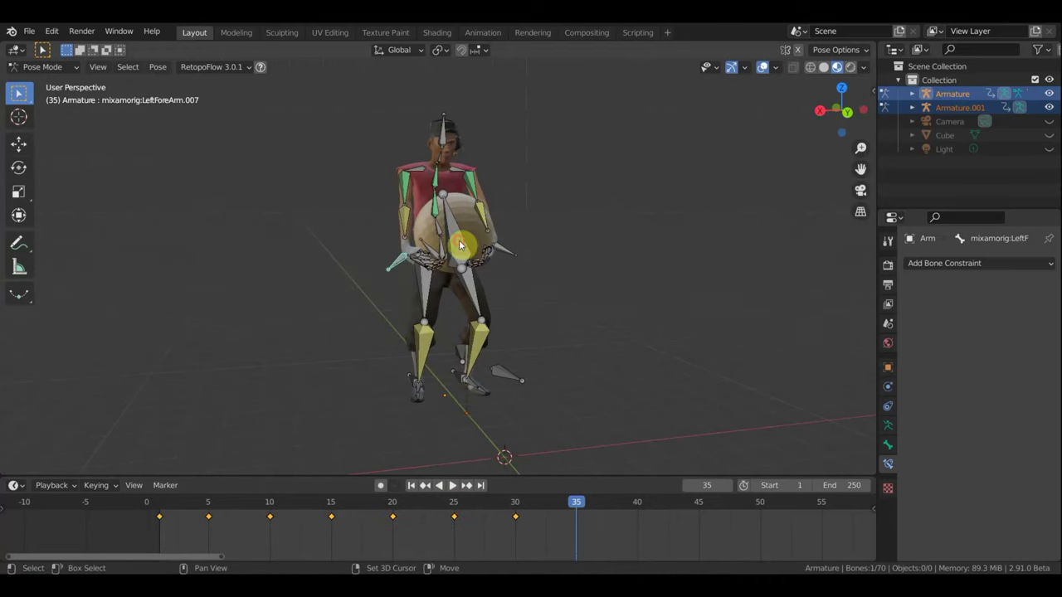
middle_drag(522, 308, 664, 290)
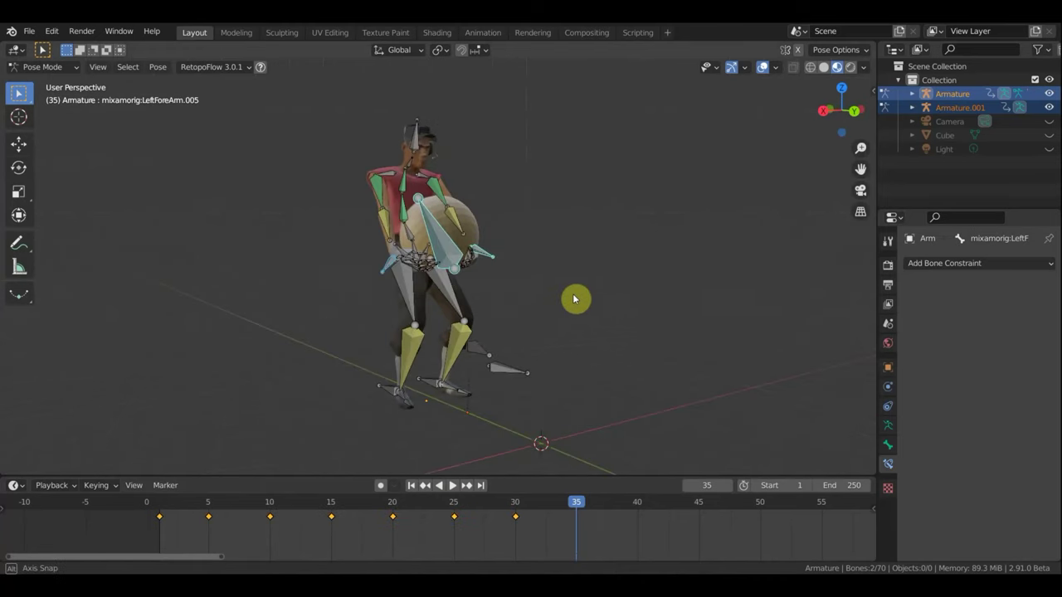
key(KP_3)
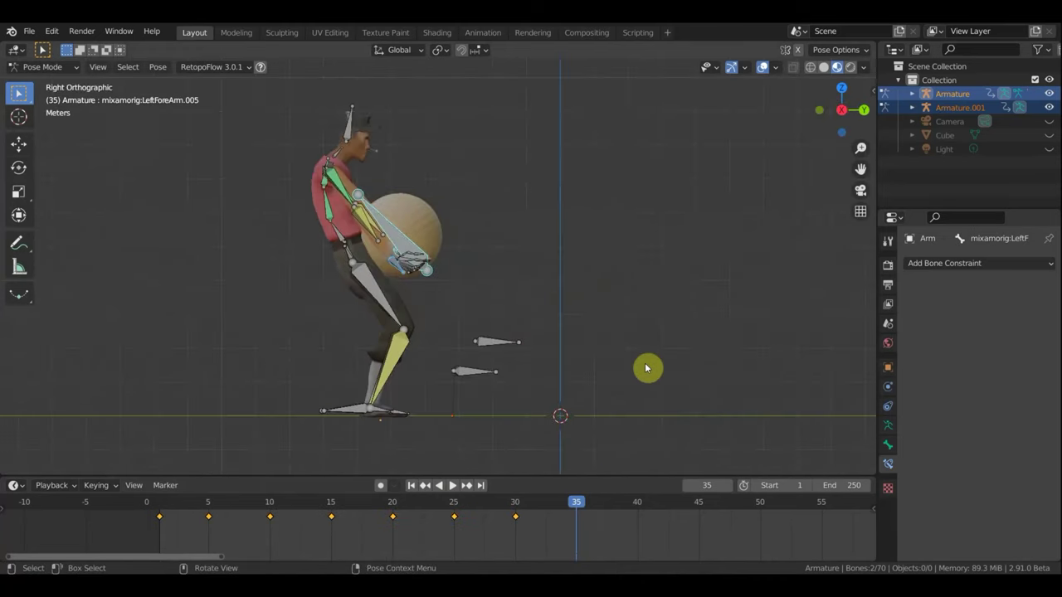
- Raise and angle the arm IK control so the ball lifts toward the chest
key(g)
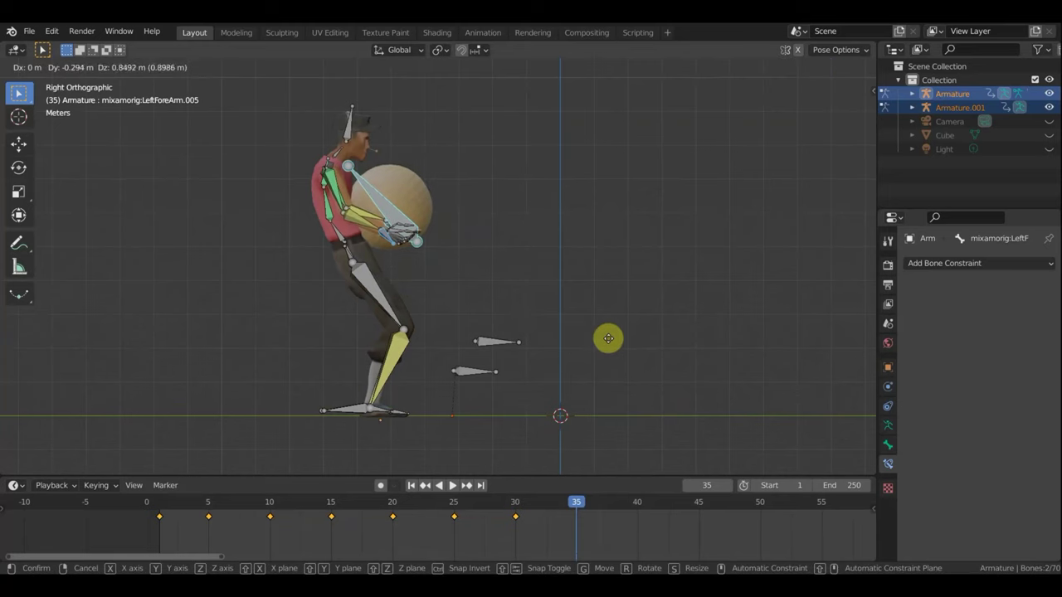
click(613, 347)
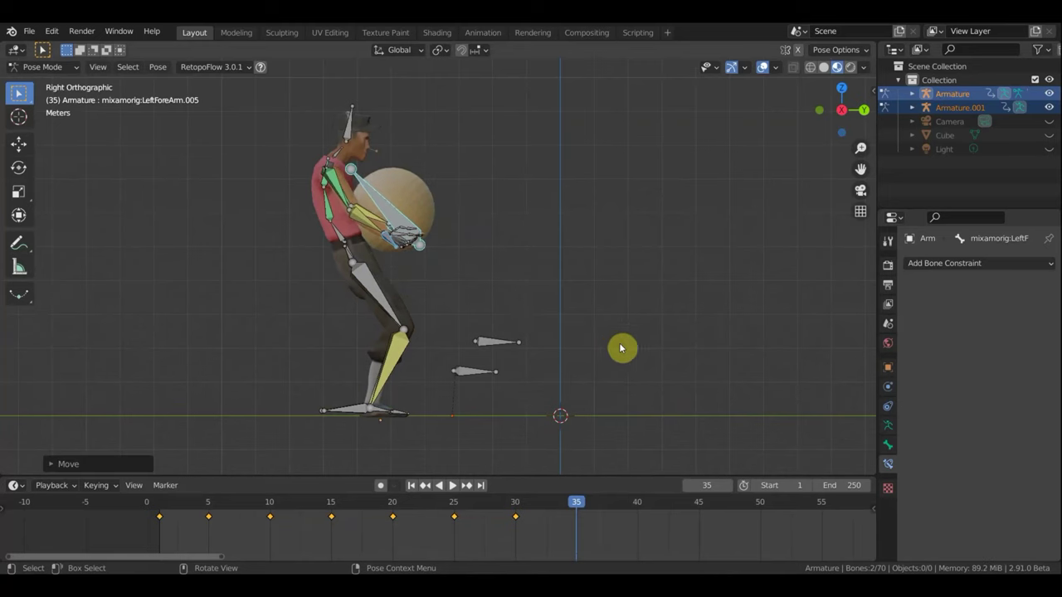
key(r)
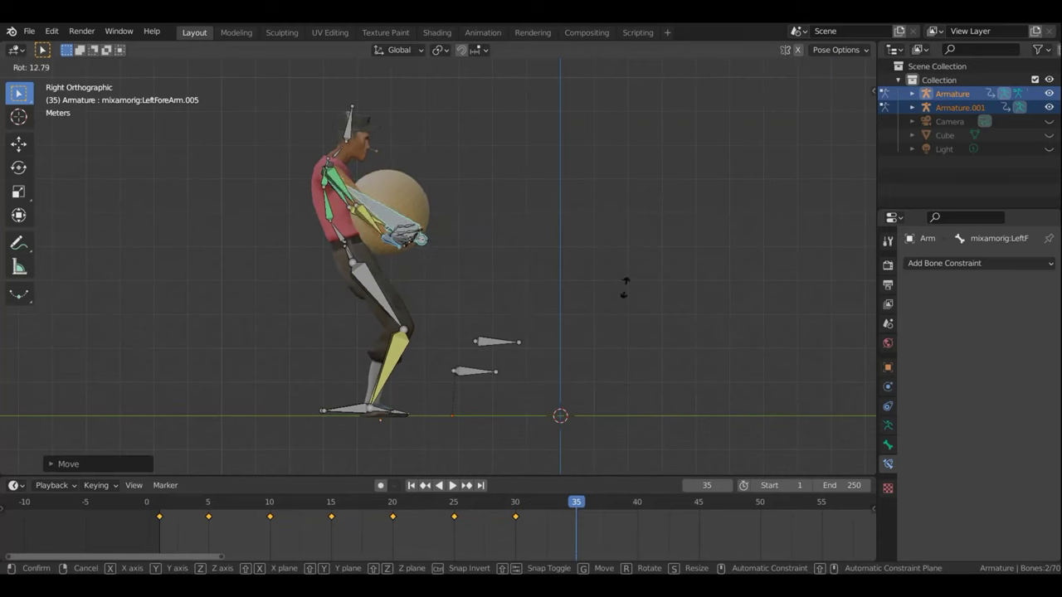
click(476, 301)
key(g)
click(474, 266)
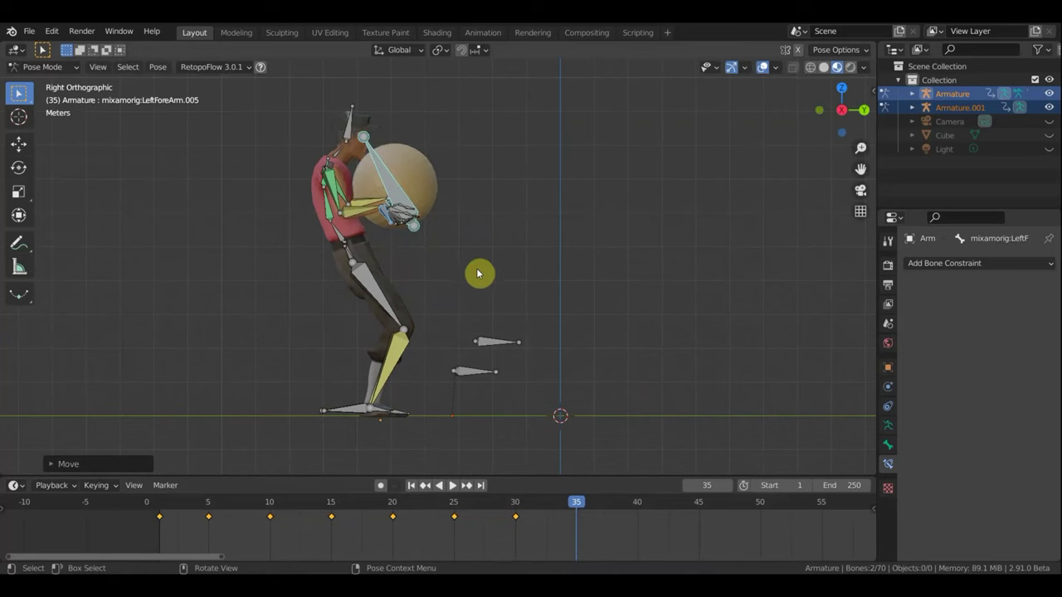
key(g)
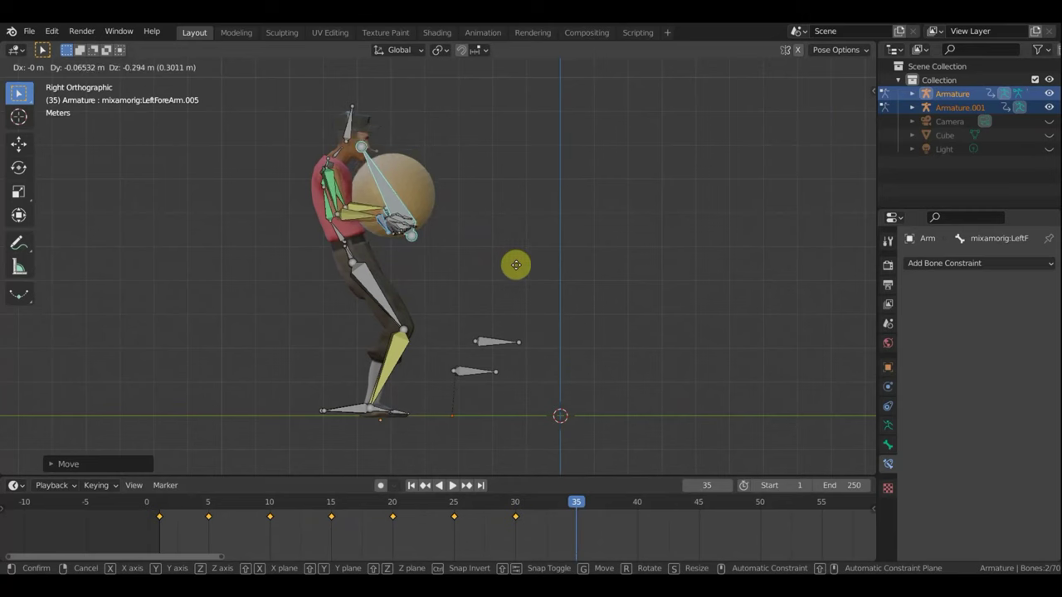
click(515, 268)
mouse_move(533, 249)
middle_down()
mouse_move(606, 265)
mouse_move(531, 260)
middle_up()
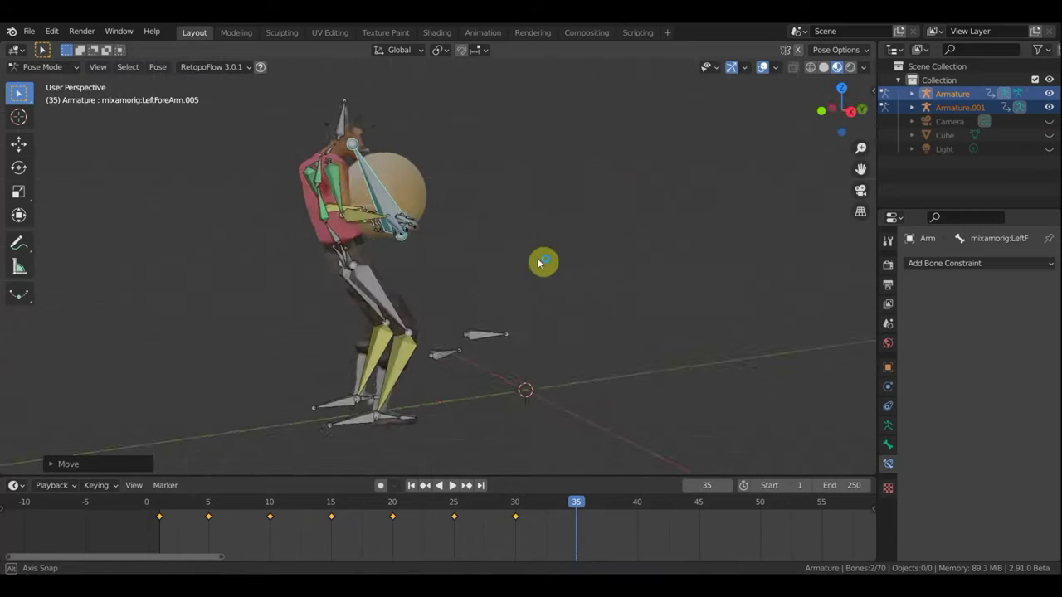
scroll(448, 265, up, 2)
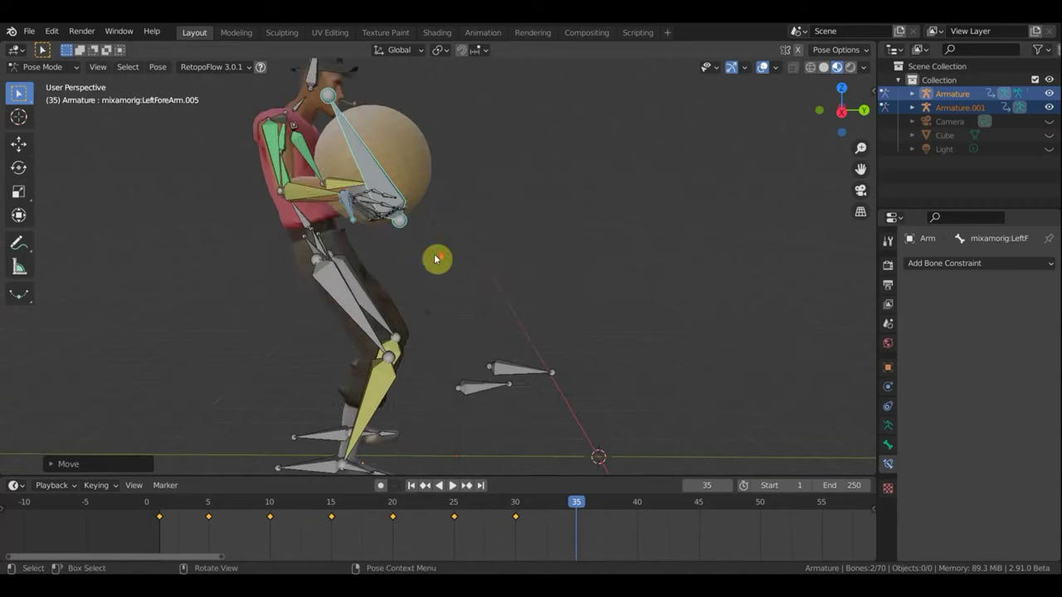
- Move the LeftForeArm.007 hand control up to grip the ball's side
click(347, 211)
key(g)
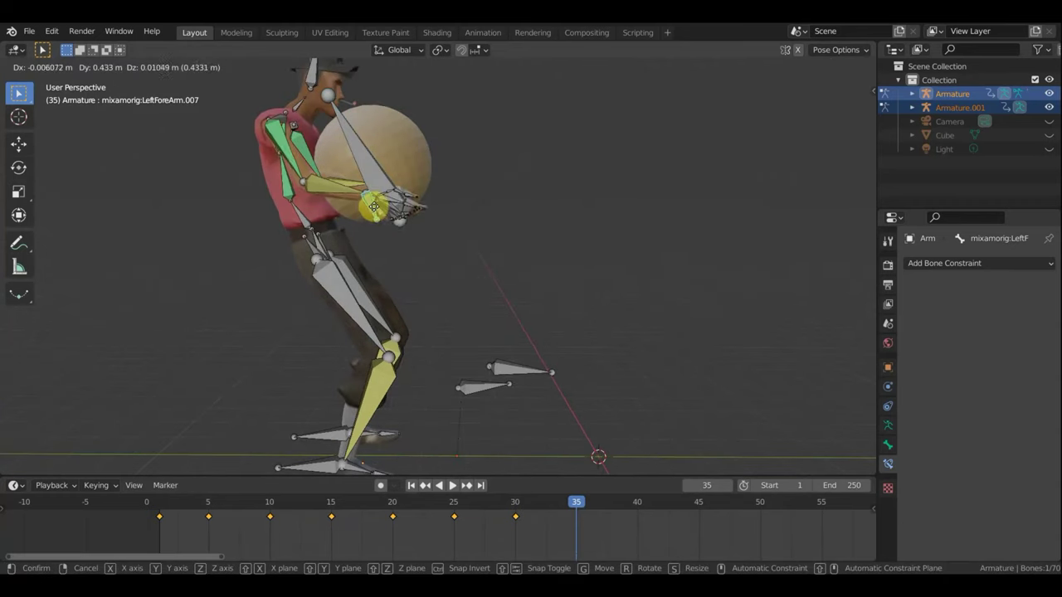
click(379, 203)
mouse_move(553, 230)
middle_down()
mouse_move(322, 282)
mouse_move(393, 218)
mouse_move(408, 156)
mouse_move(441, 180)
mouse_move(450, 166)
middle_up()
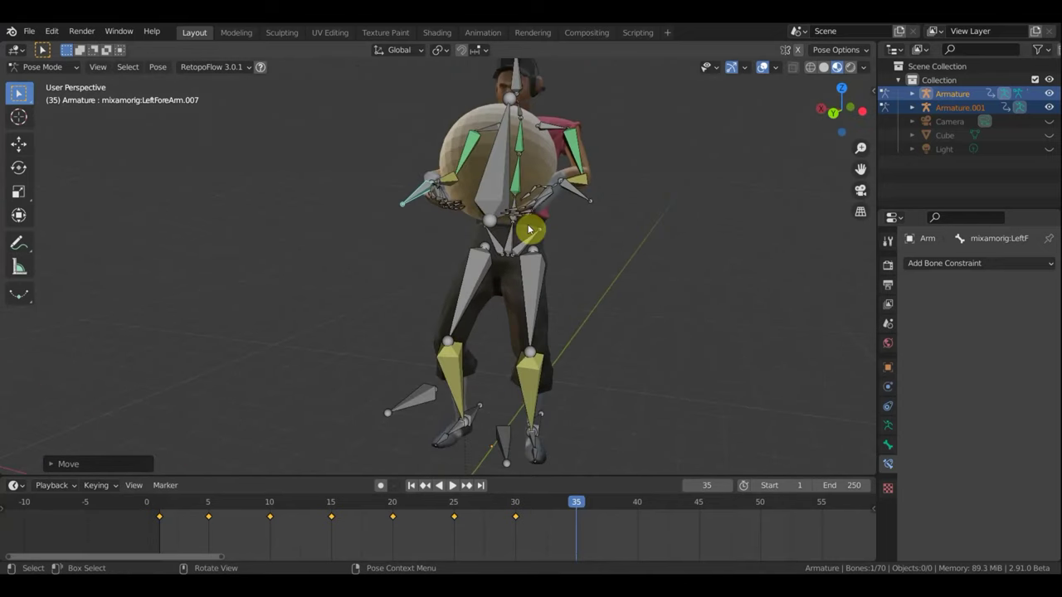
- Rotate and move one hand onto the ball, then reposition the other hand control
key(r)
click(487, 276)
key(g)
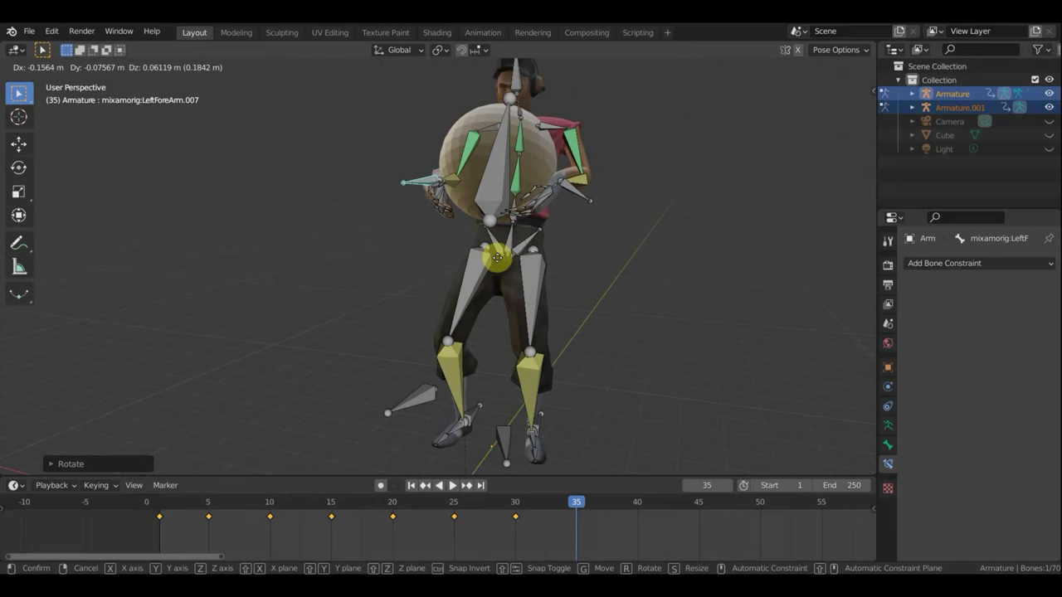
click(498, 256)
mouse_move(576, 202)
middle_down()
mouse_move(533, 218)
mouse_move(545, 203)
middle_up()
click(551, 198)
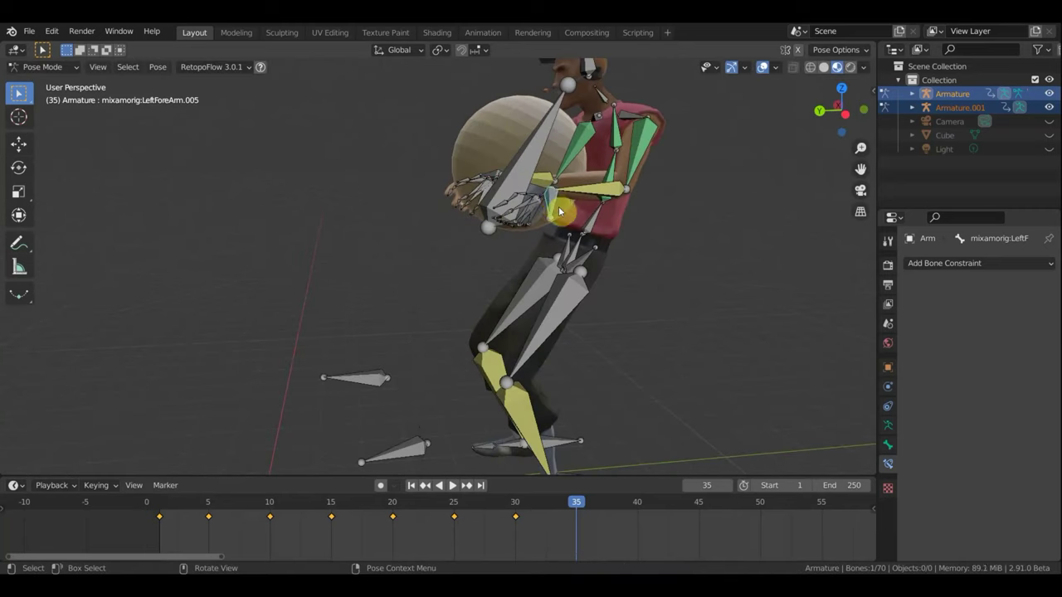
key(g)
click(556, 218)
mouse_move(556, 217)
middle_down()
mouse_move(695, 240)
mouse_move(840, 226)
mouse_move(642, 235)
mouse_move(415, 199)
middle_up()
- Refine the LeftForeArm.005 and right forearm controls so both hands clasp the ball
click(375, 176)
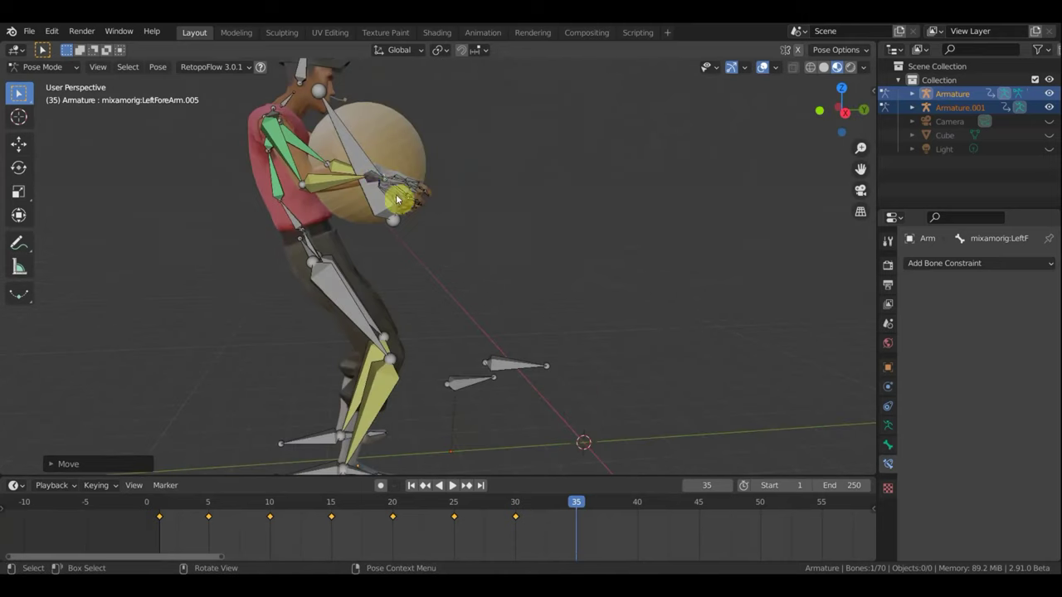
key(g)
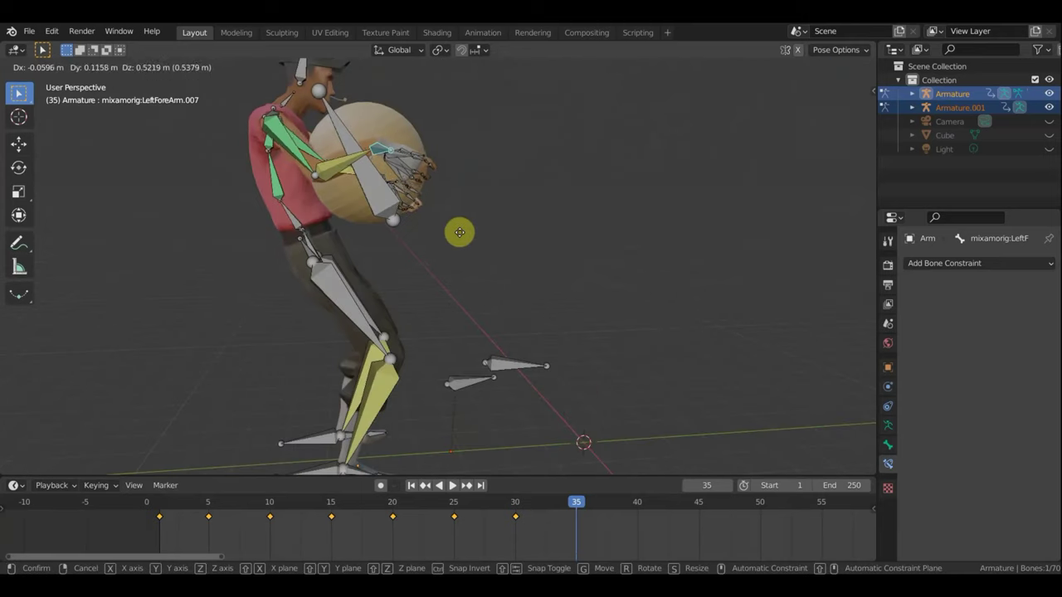
click(461, 239)
mouse_move(465, 241)
middle_down()
mouse_move(363, 287)
mouse_move(434, 235)
middle_up()
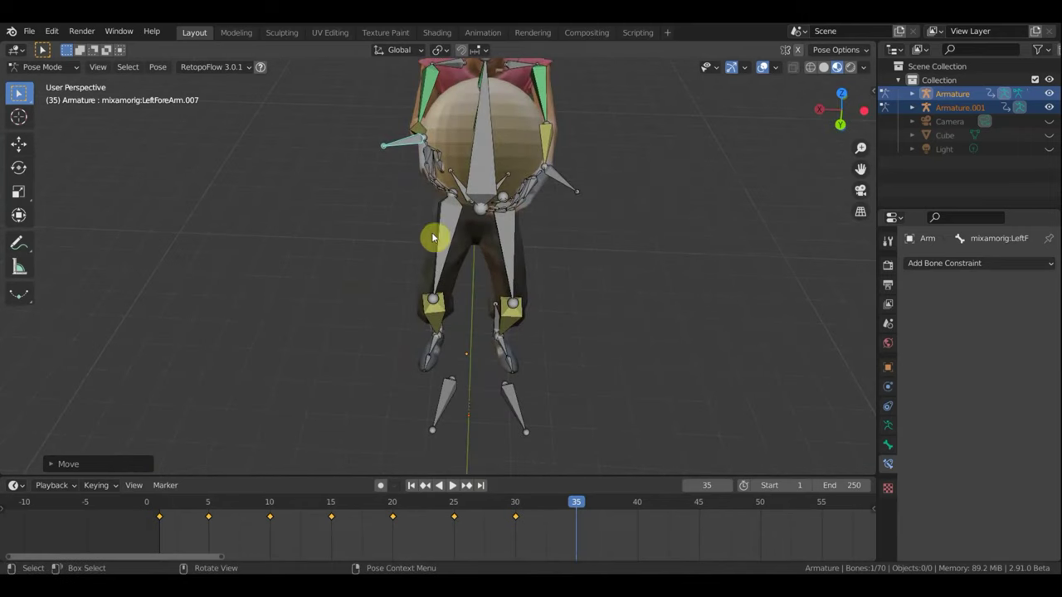
click(604, 248)
mouse_move(608, 267)
middle_down()
mouse_move(613, 244)
mouse_move(592, 158)
mouse_move(606, 152)
mouse_move(602, 184)
middle_up()
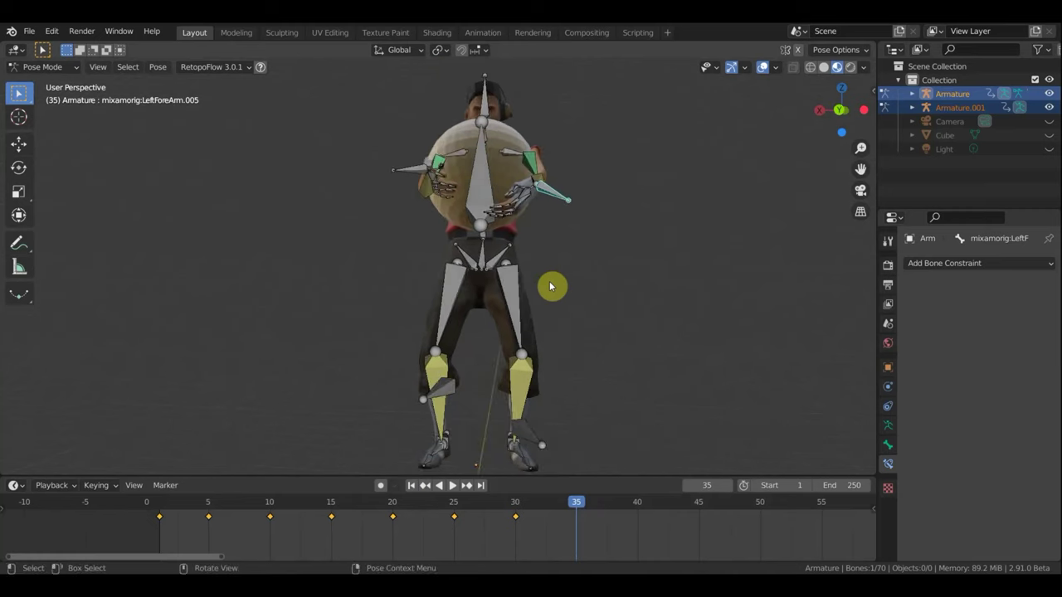
key(g)
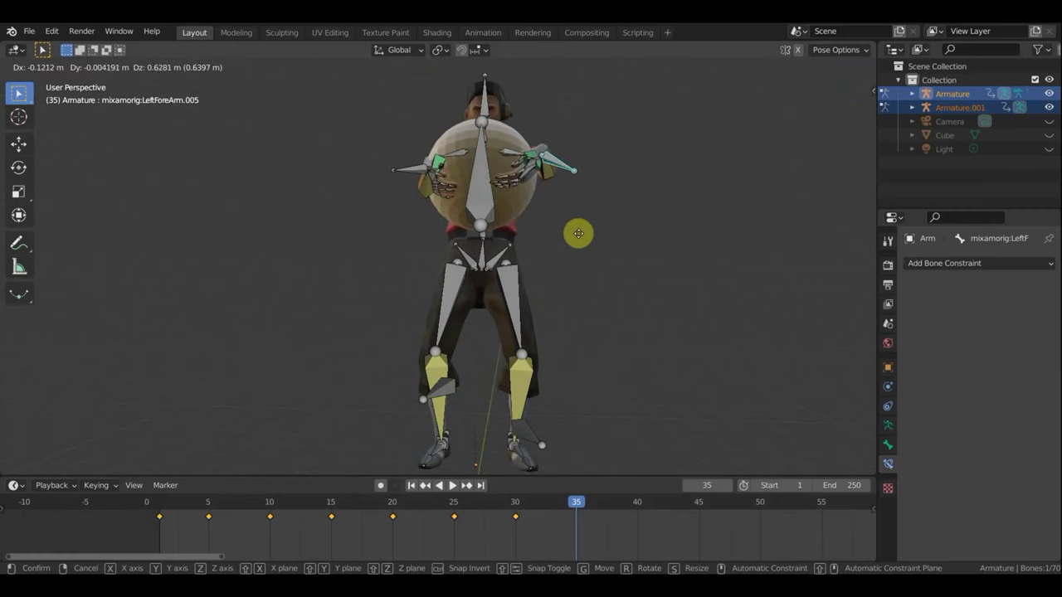
click(576, 244)
mouse_move(576, 249)
middle_down()
mouse_move(493, 303)
mouse_move(489, 294)
mouse_move(601, 275)
mouse_move(775, 274)
mouse_move(644, 266)
middle_up()
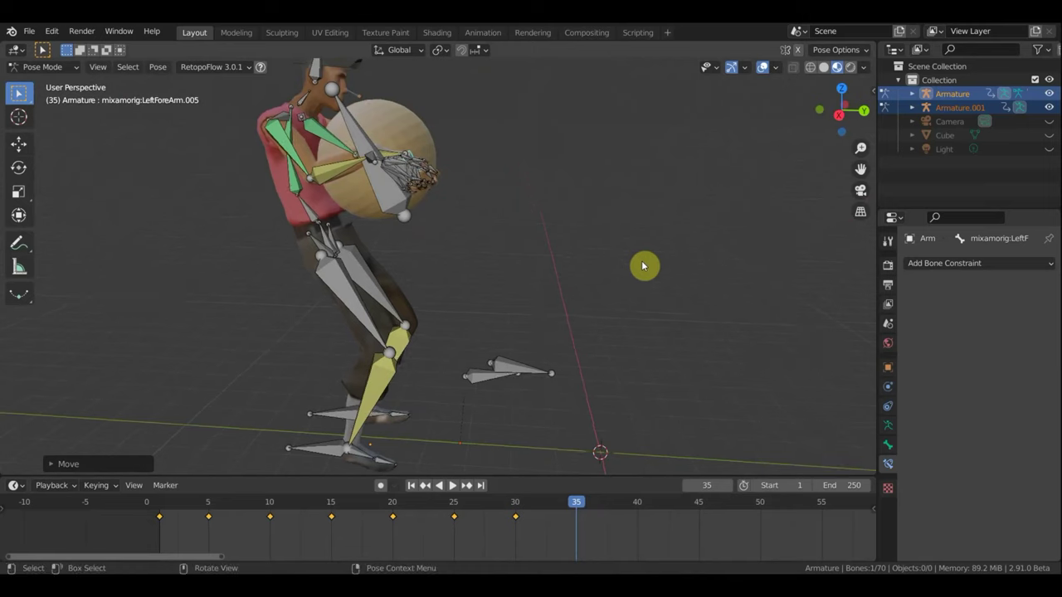
- Hide overlays and inspect the mesh pose from front and behind
click(763, 67)
mouse_move(723, 155)
middle_down()
mouse_move(436, 178)
mouse_move(713, 166)
middle_up()
mouse_move(578, 240)
middle_down()
mouse_move(695, 234)
mouse_move(691, 224)
middle_up()
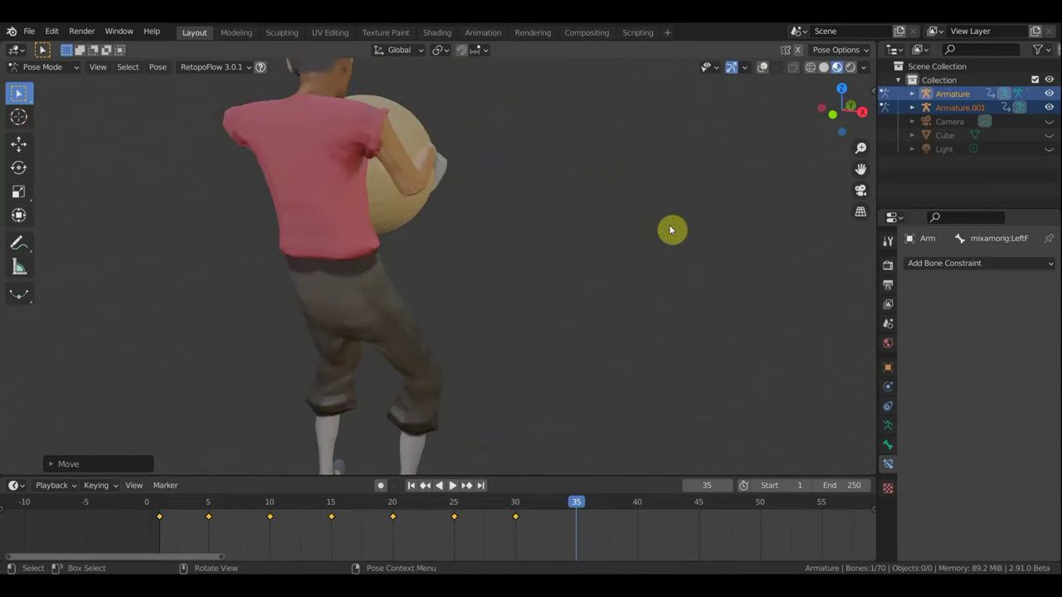
scroll(671, 229, down, 1)
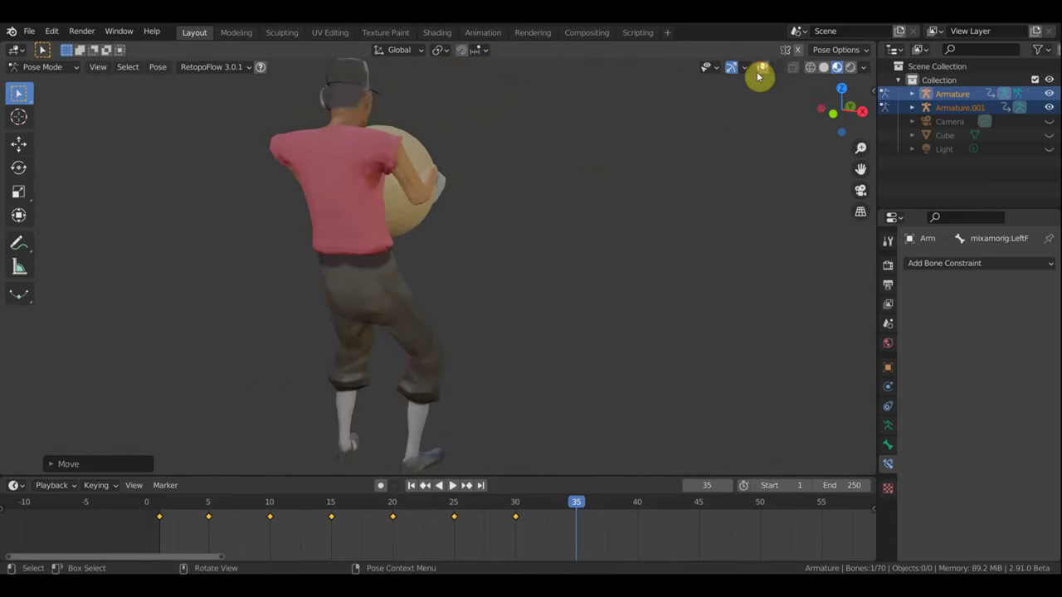
- Rotate the LeftShoulder.003 and LeftShoulder.002 bones at frame 35 in front view
click(762, 69)
key(KP_1)
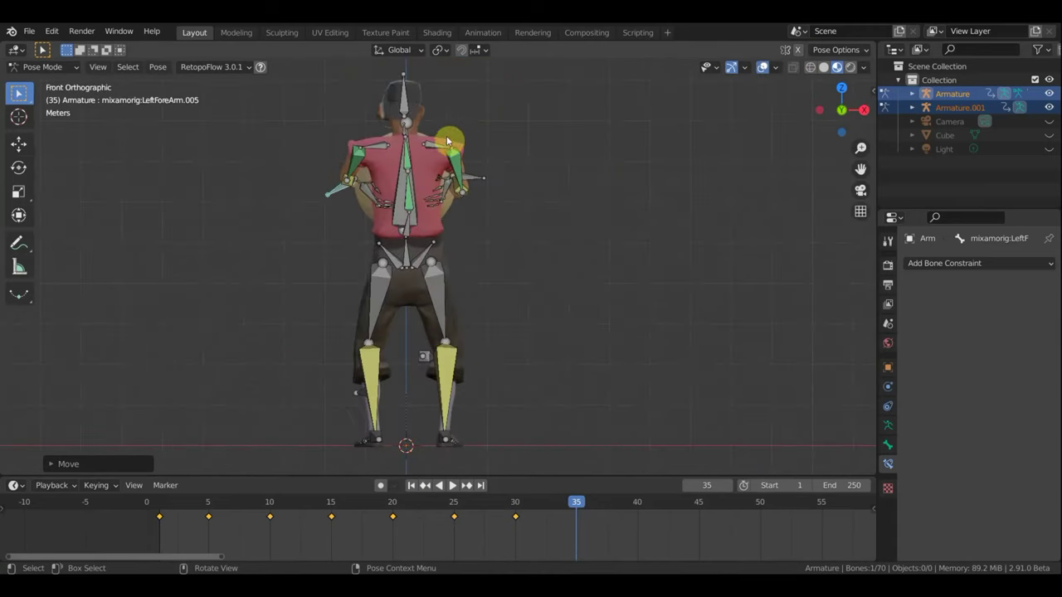
click(442, 148)
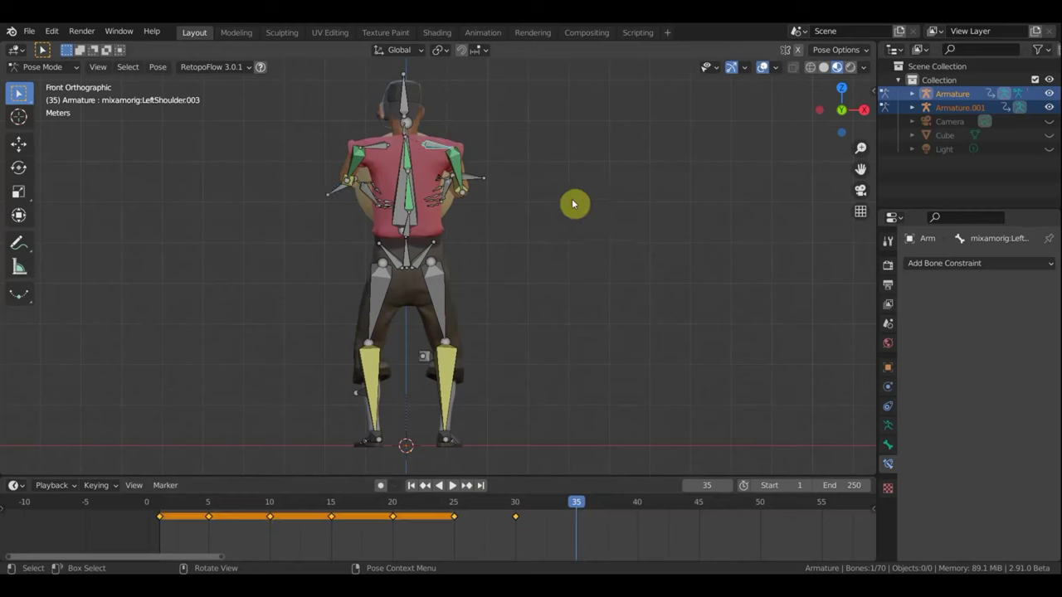
key(r)
click(562, 173)
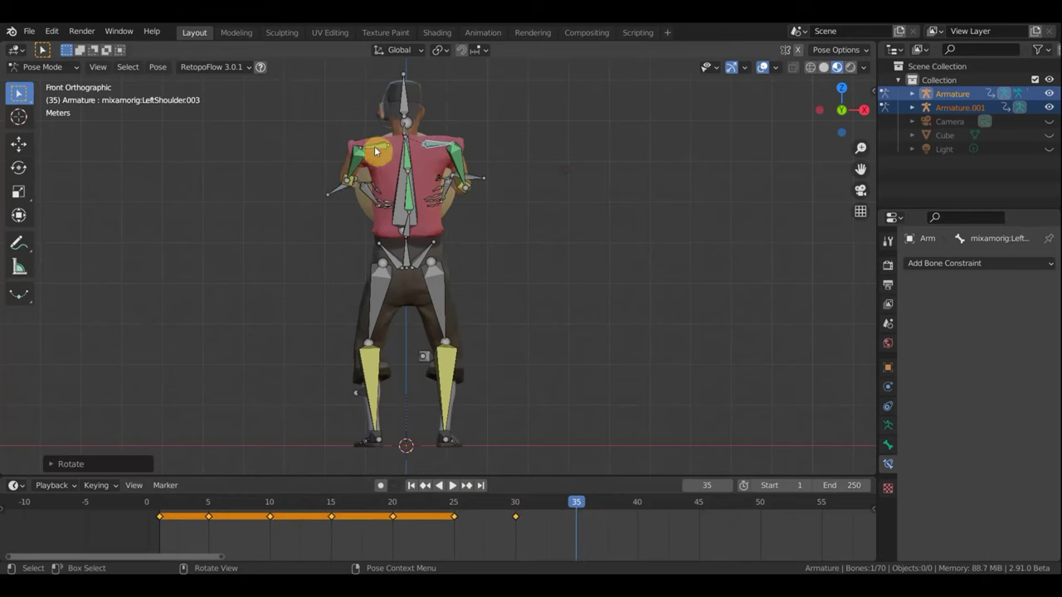
click(516, 182)
key(r)
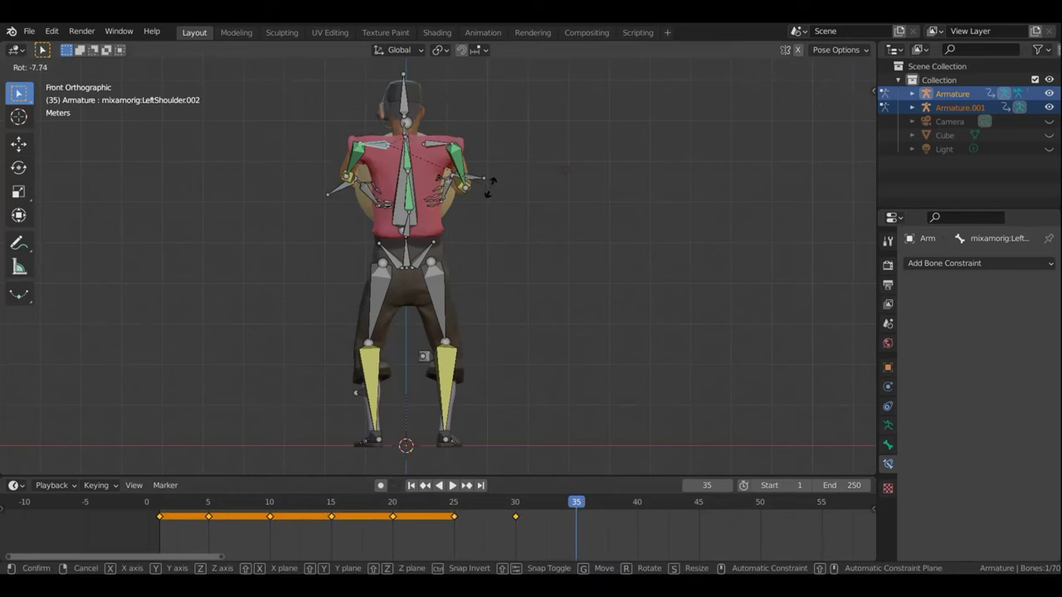
click(485, 184)
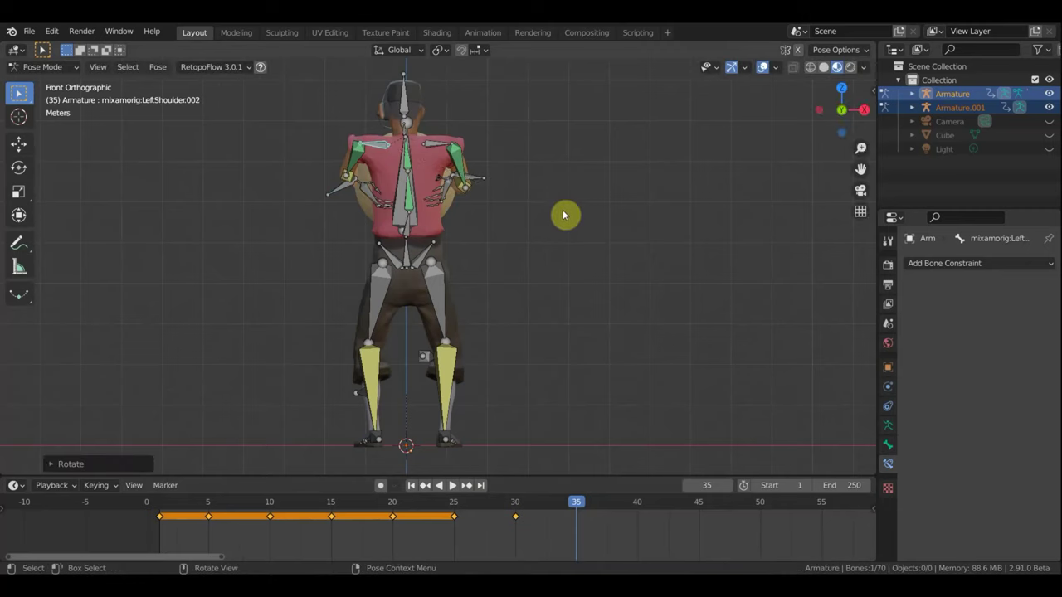
- Key Location & Rotation for all bones at frame 35 and scrub to review the animation
key(KP_3)
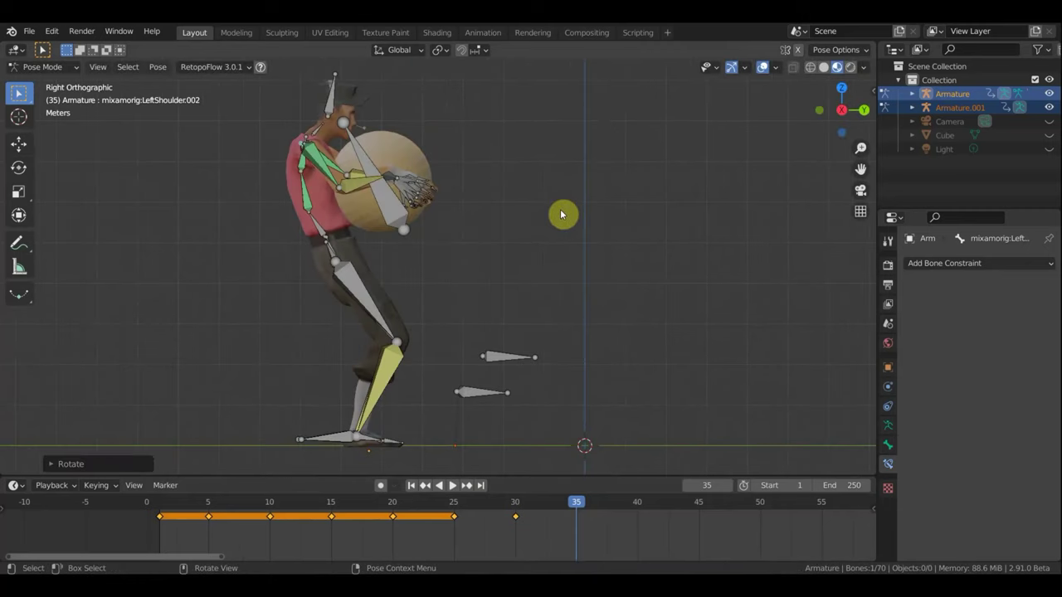
key(a)
key(i)
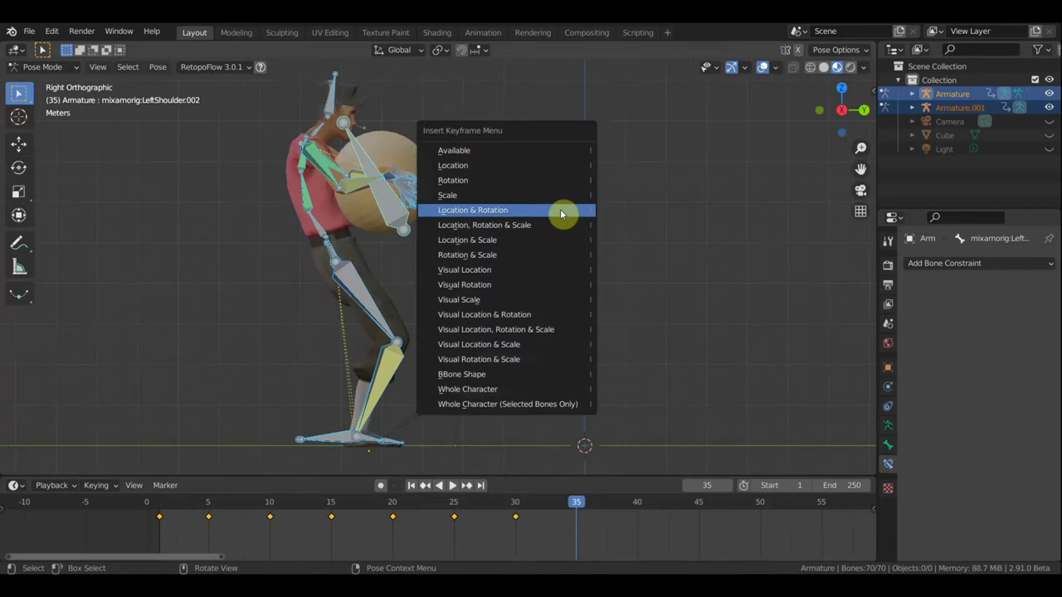
click(561, 212)
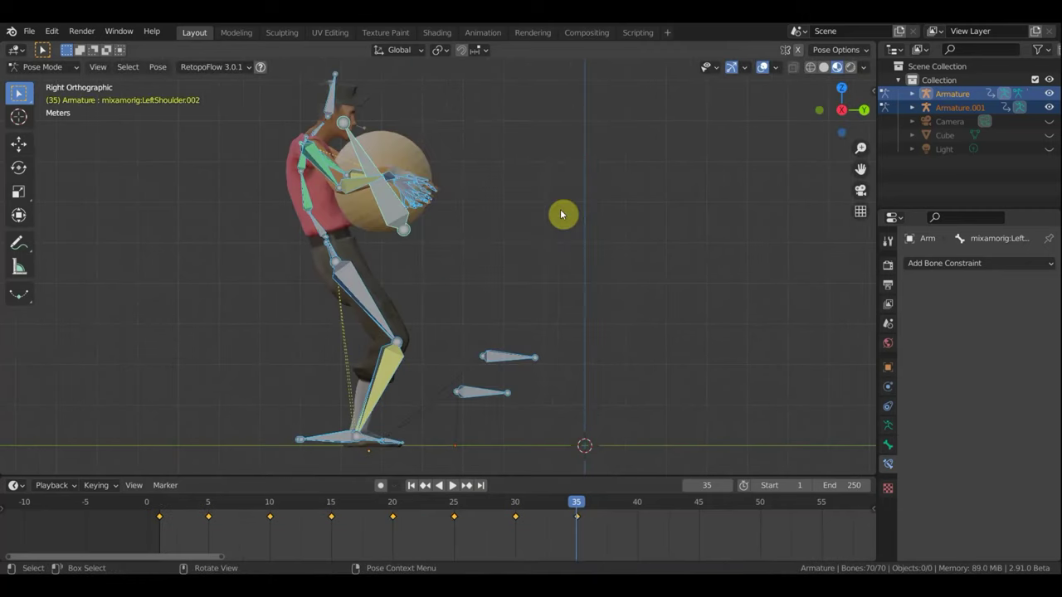
click(765, 69)
key(KP_5)
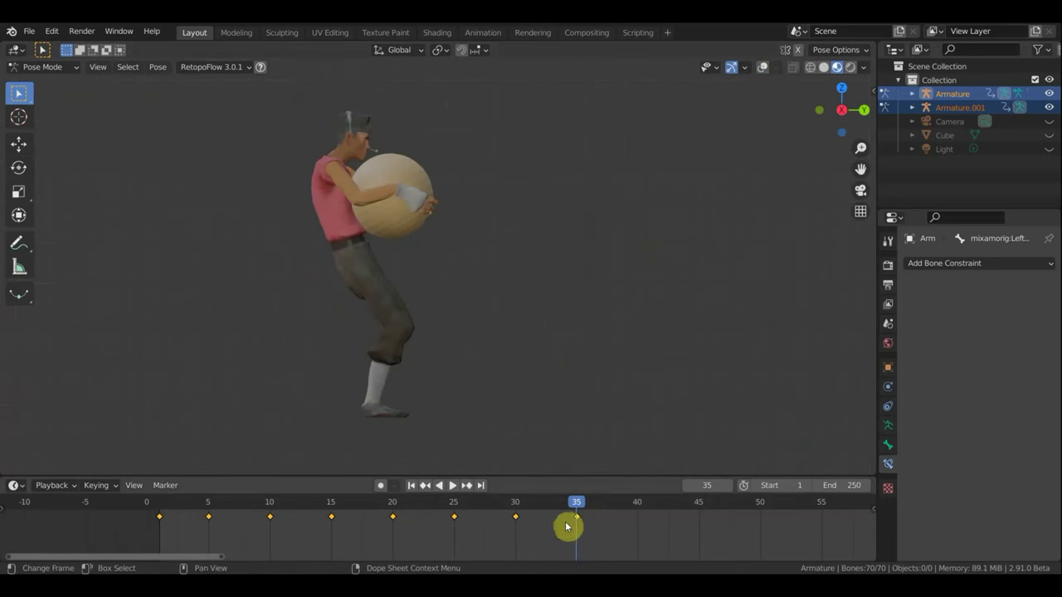
mouse_move(573, 508)
mouse_down()
mouse_move(171, 512)
mouse_move(554, 501)
mouse_move(638, 516)
mouse_up()
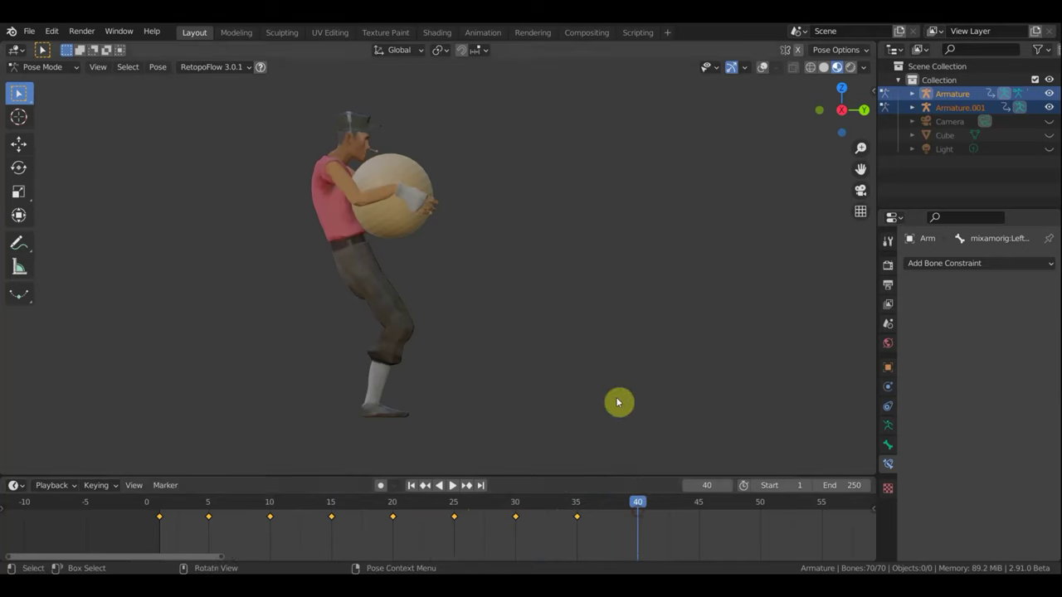
click(763, 70)
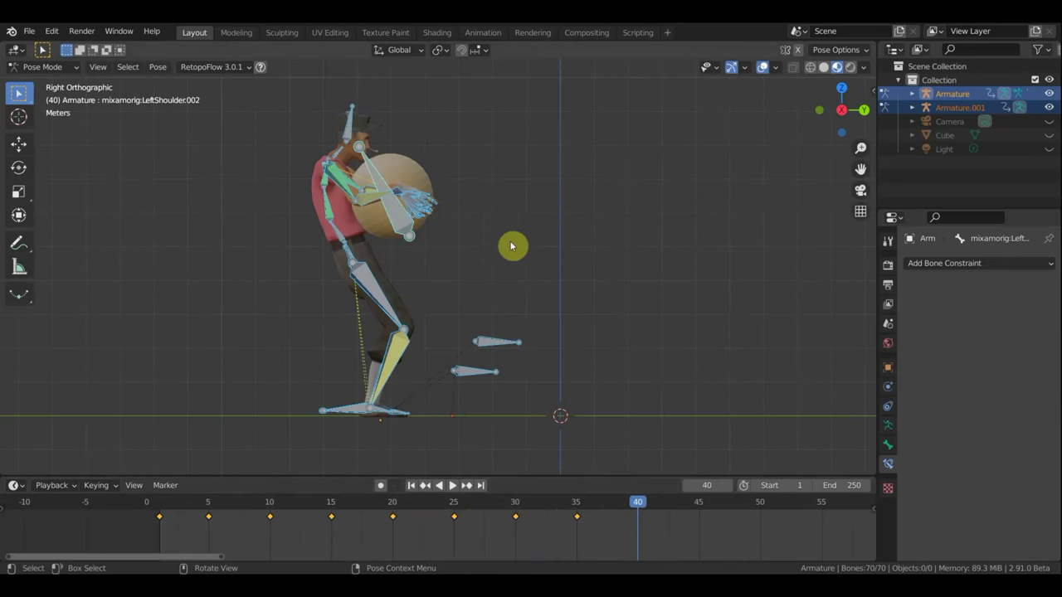
- Unhide the Cube pillar and, in Object Mode, move it to Location Y -0.9332 m
click(1049, 135)
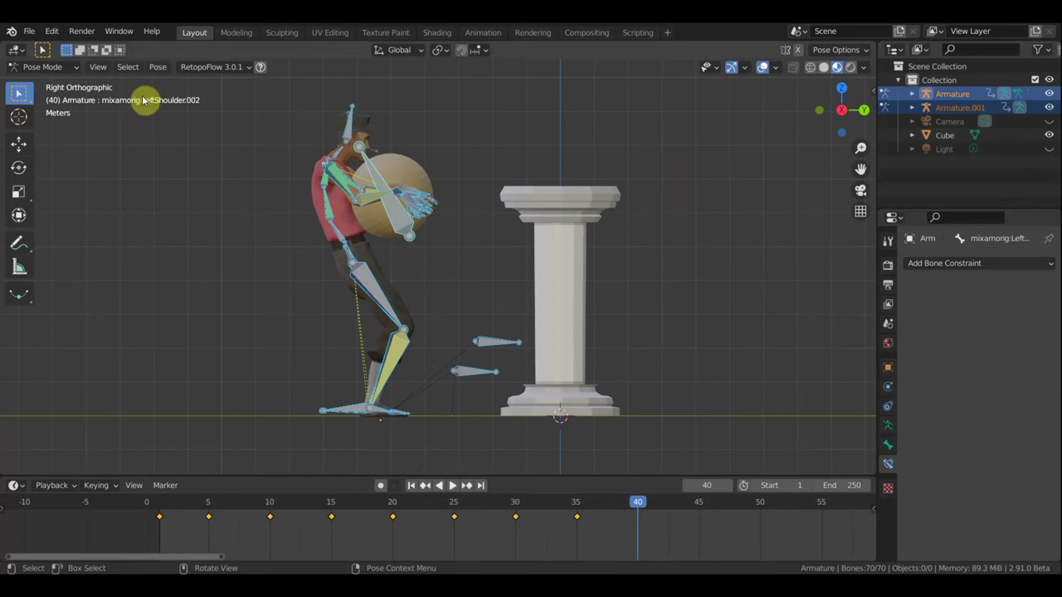
click(47, 67)
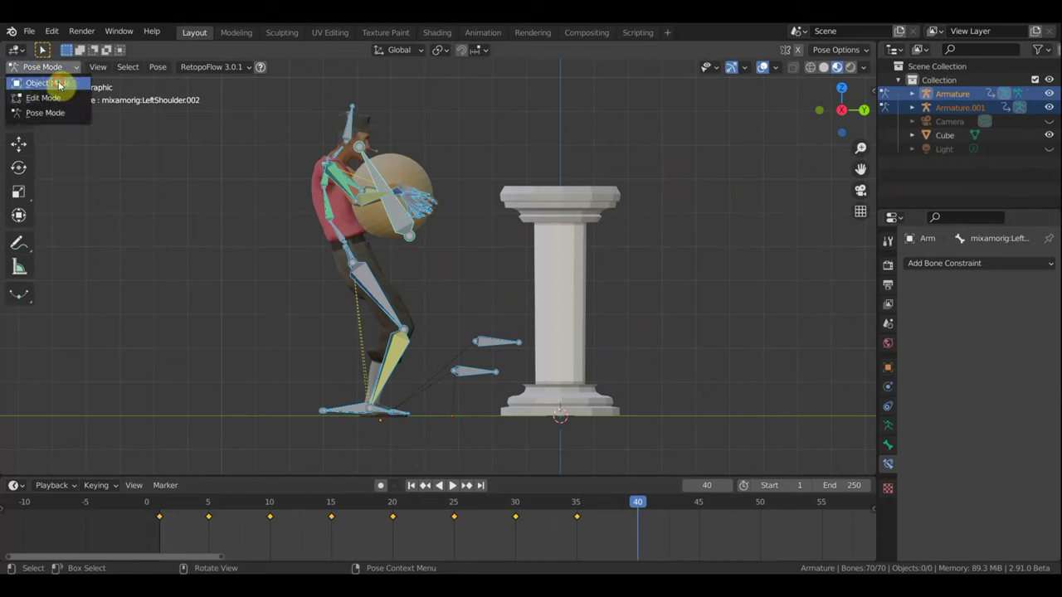
click(59, 84)
click(576, 283)
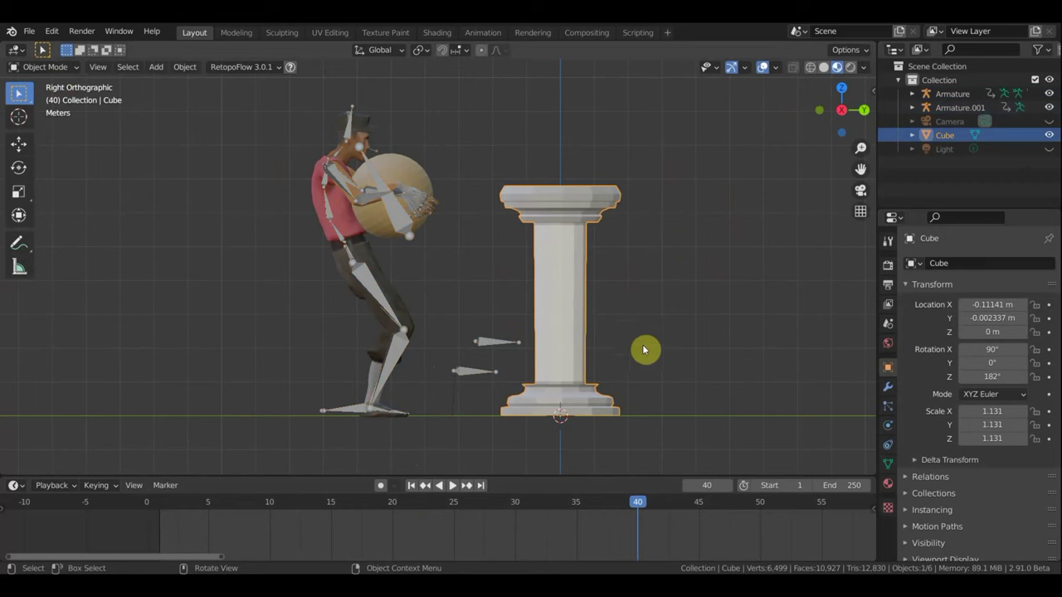
click(20, 146)
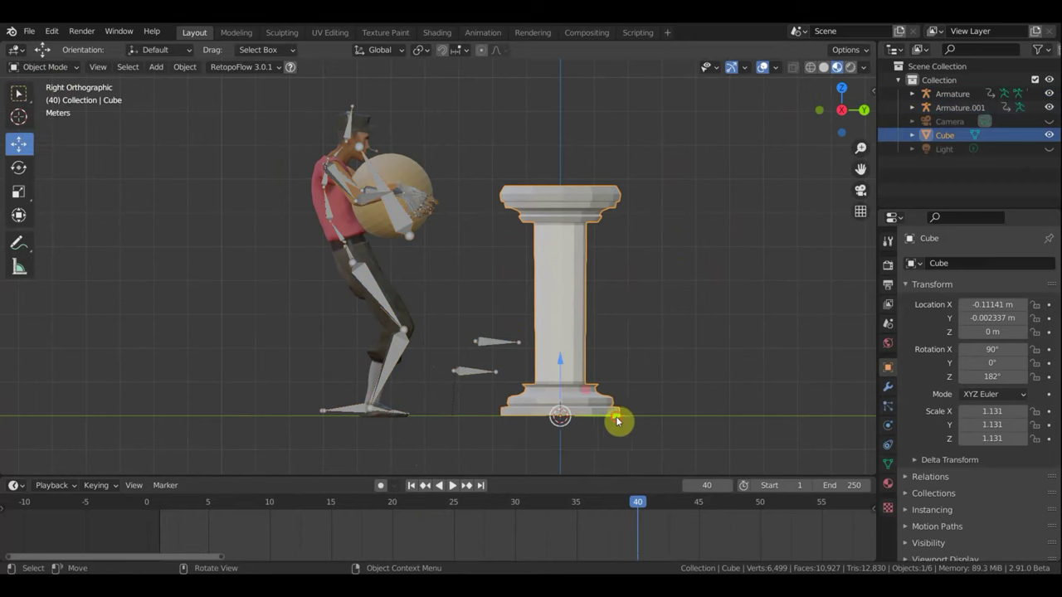
drag(618, 422, 583, 424)
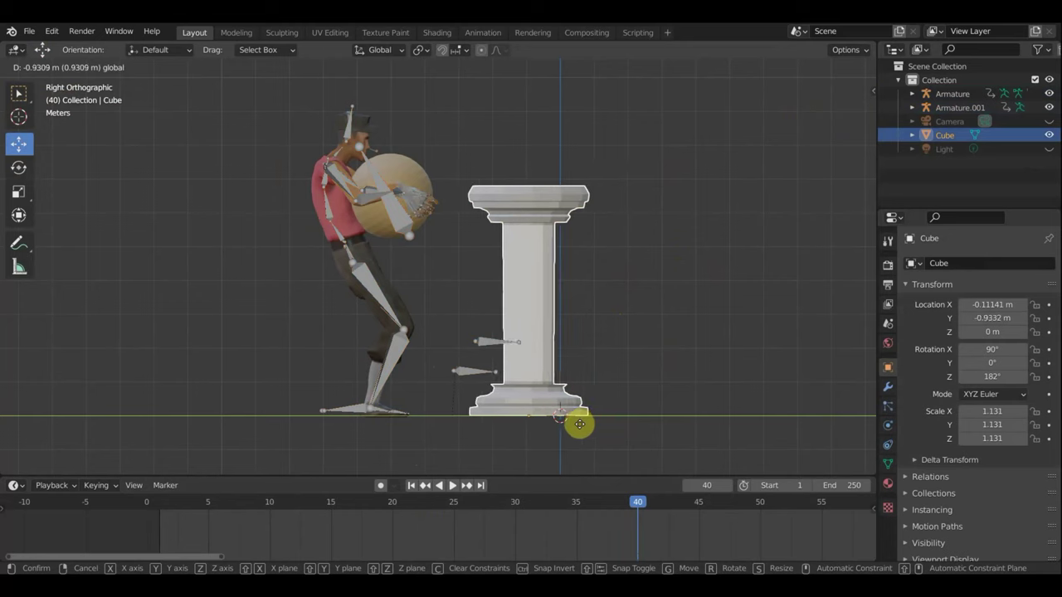
drag(582, 424, 583, 430)
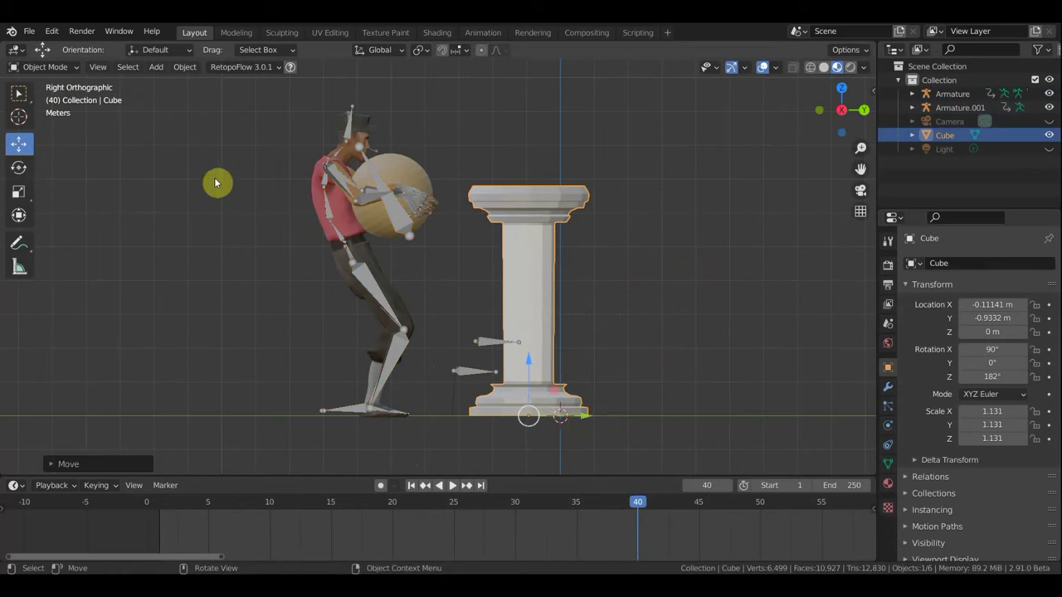
- Select both of the character's armatures
click(42, 68)
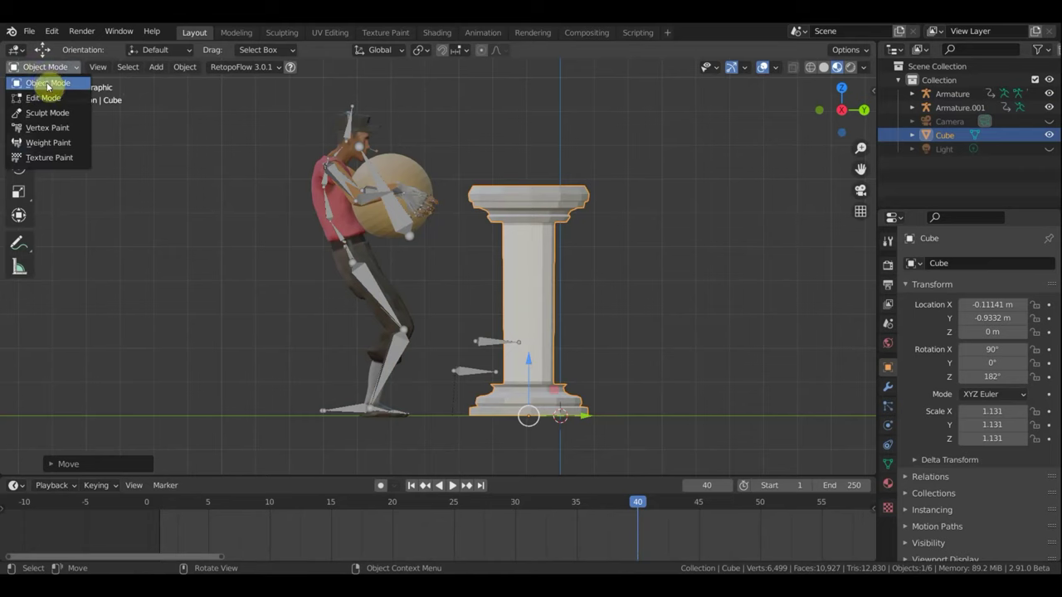
click(351, 124)
shift+click(400, 229)
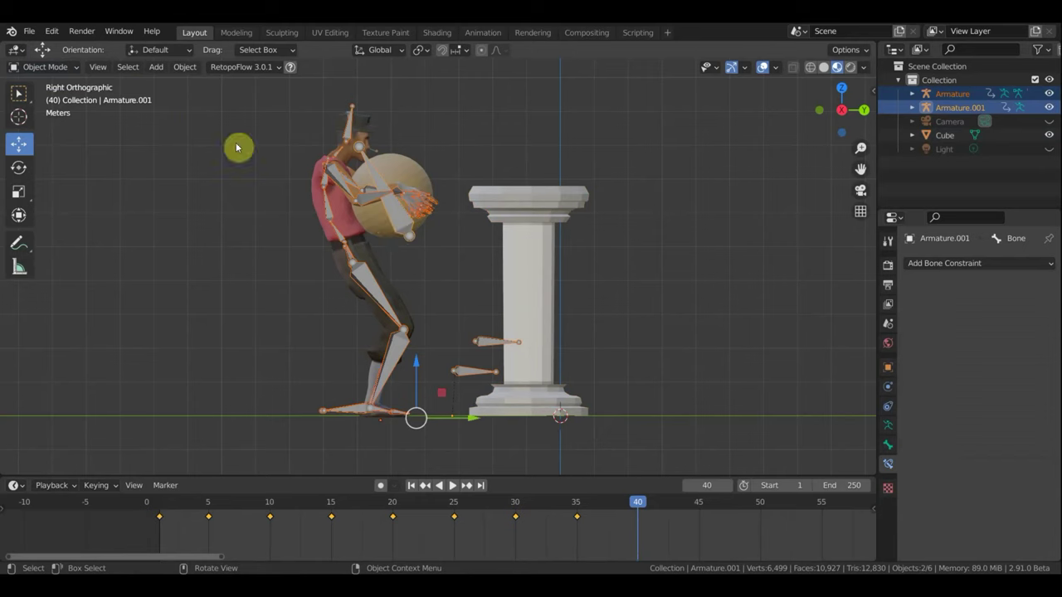
- Switch the rig to Pose Mode and rotate the spine so the character leans
click(40, 70)
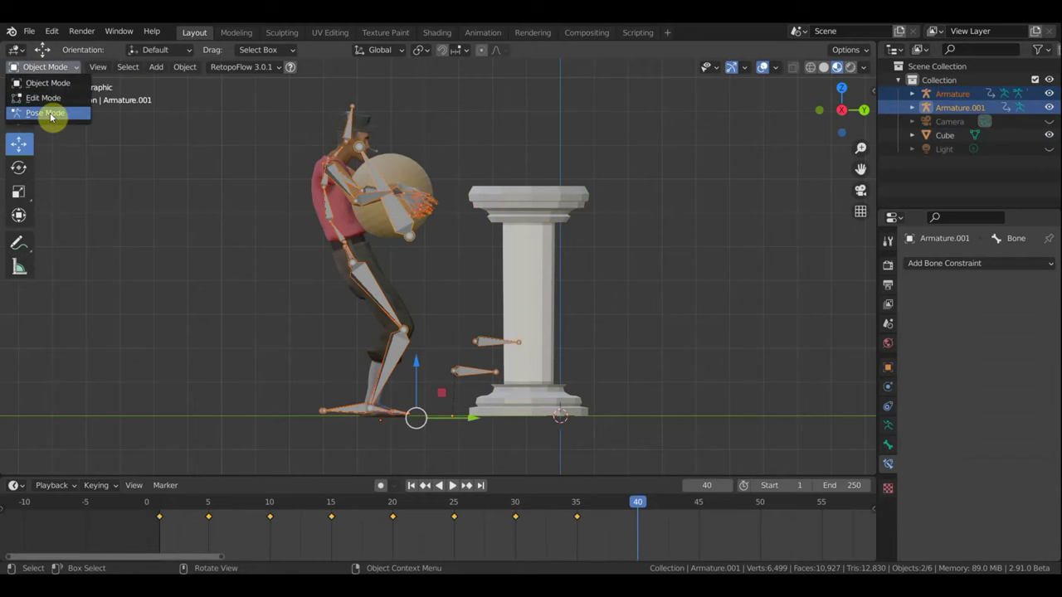
click(52, 113)
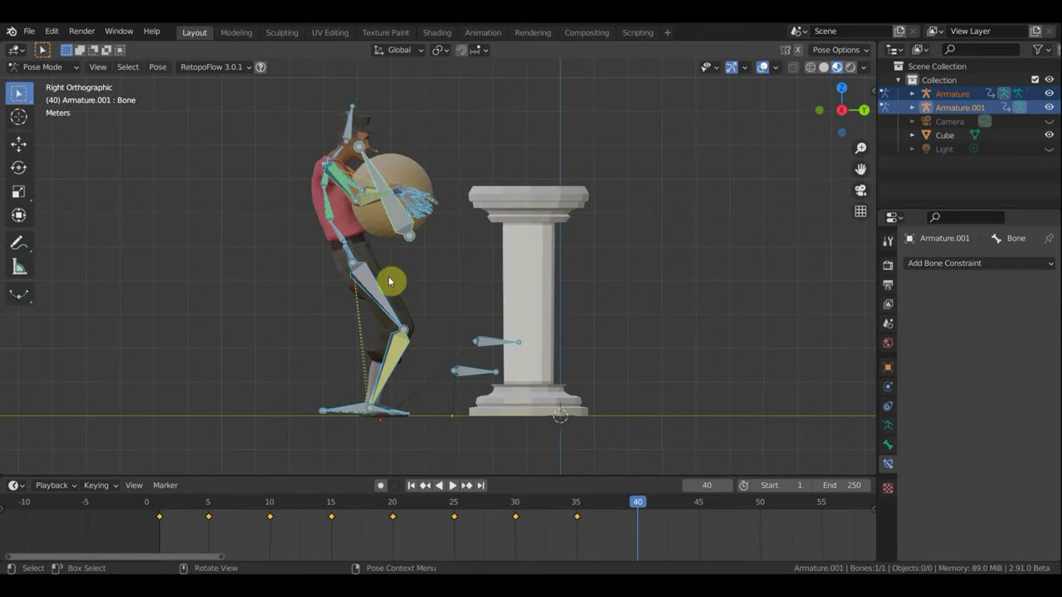
middle_drag(448, 303, 382, 249)
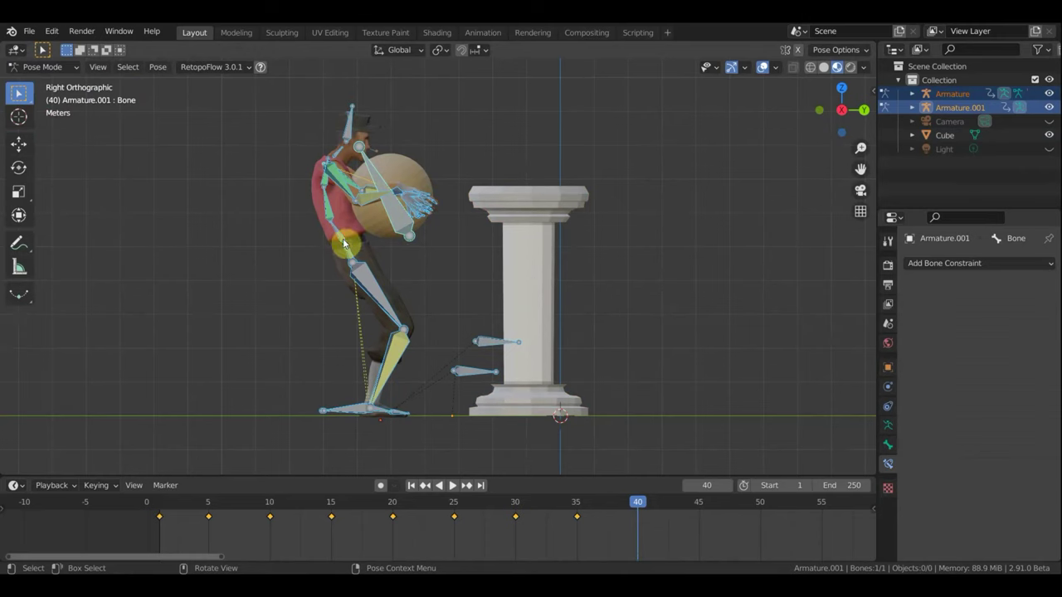
key(r)
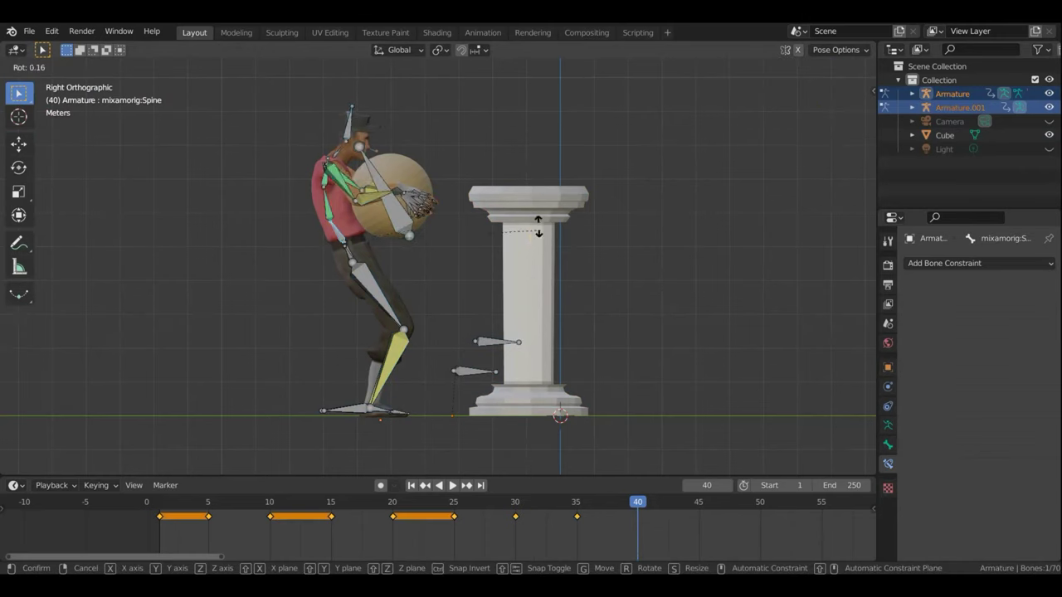
click(482, 171)
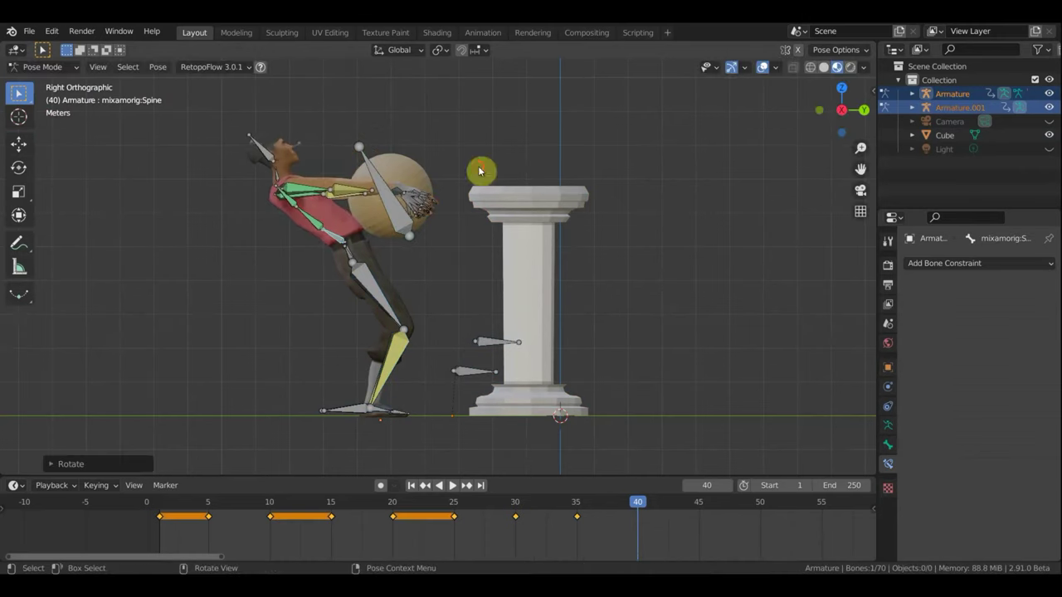
mouse_move(362, 262)
middle_down()
mouse_move(441, 240)
mouse_move(381, 249)
middle_up()
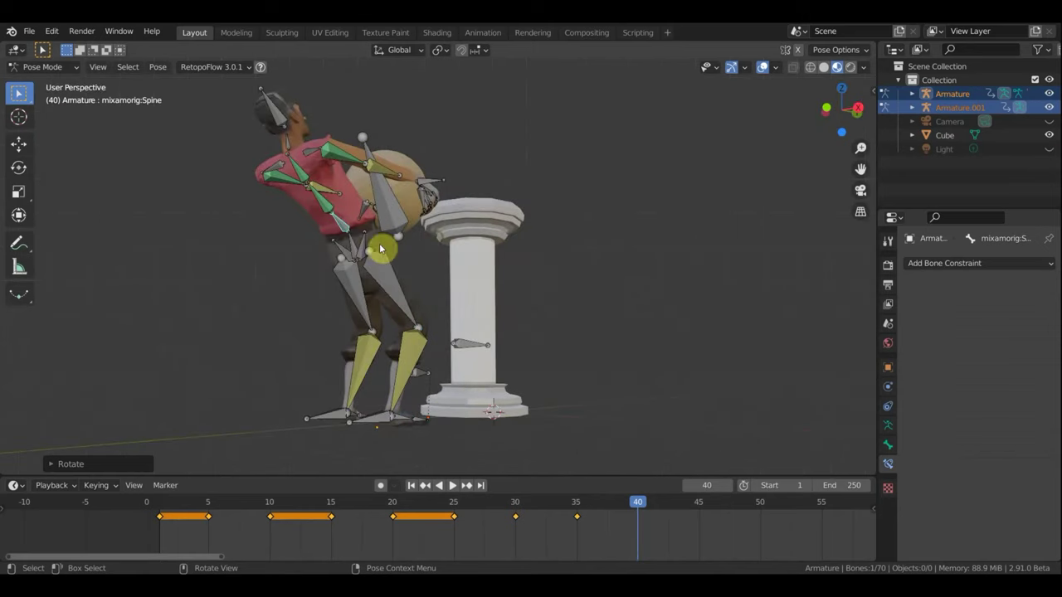
- In Right Orthographic view, rotate the Hips and Spine bones to bring the character upright
click(401, 261)
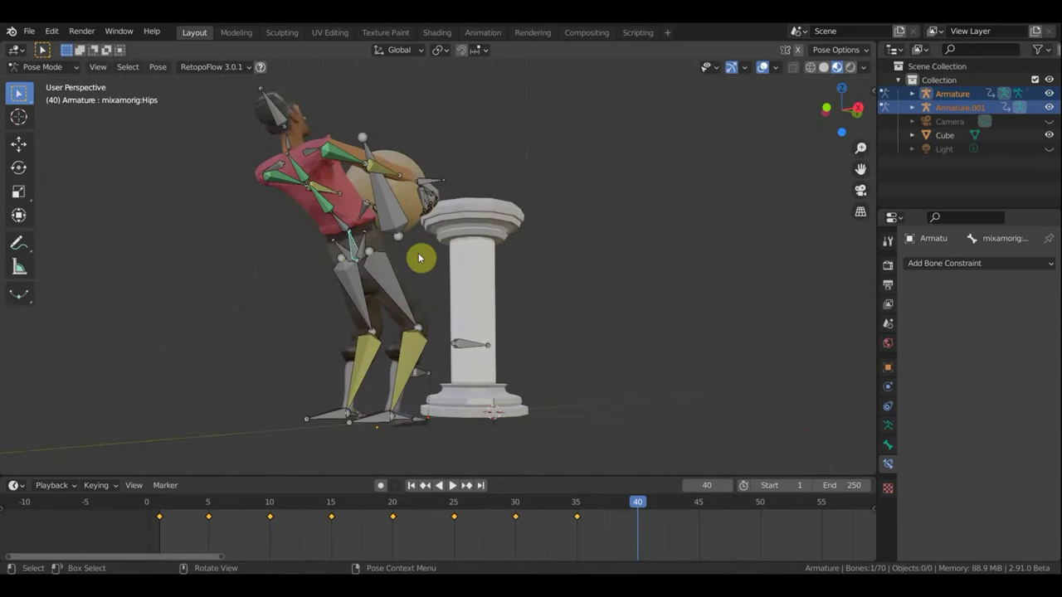
key(KP_3)
key(r)
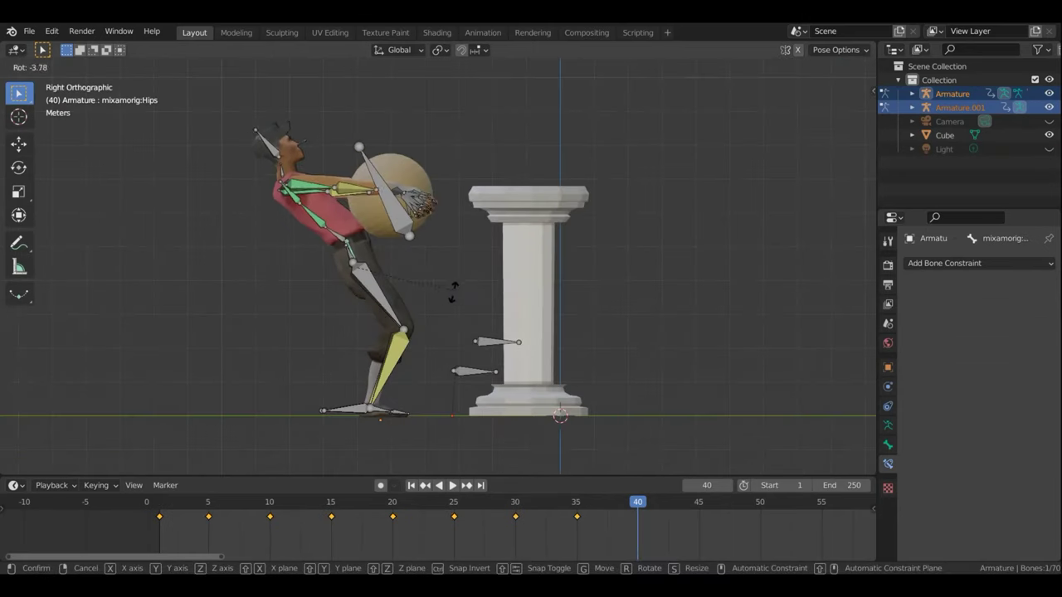
click(369, 305)
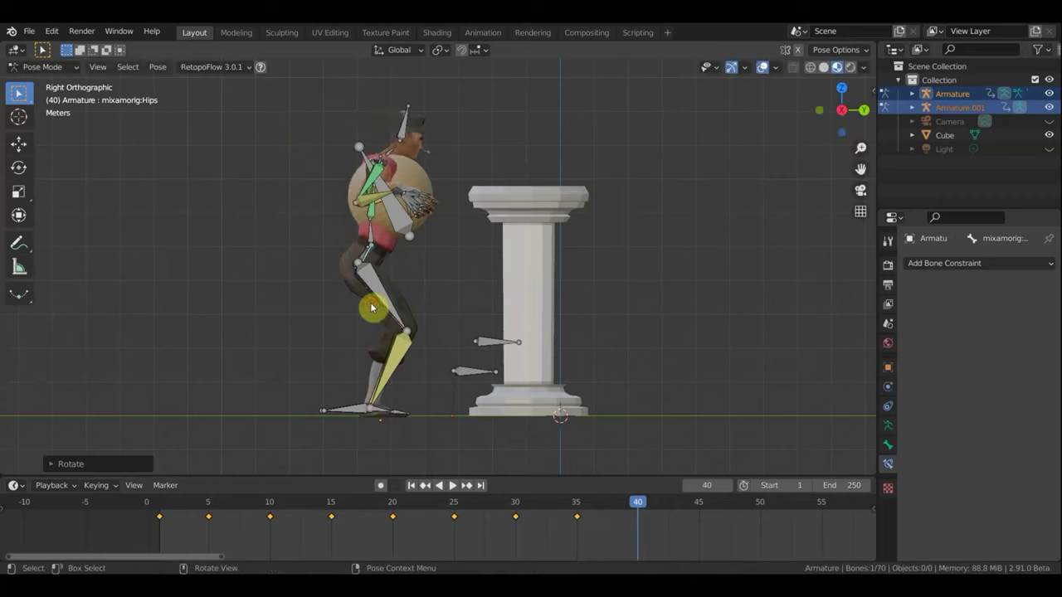
click(372, 225)
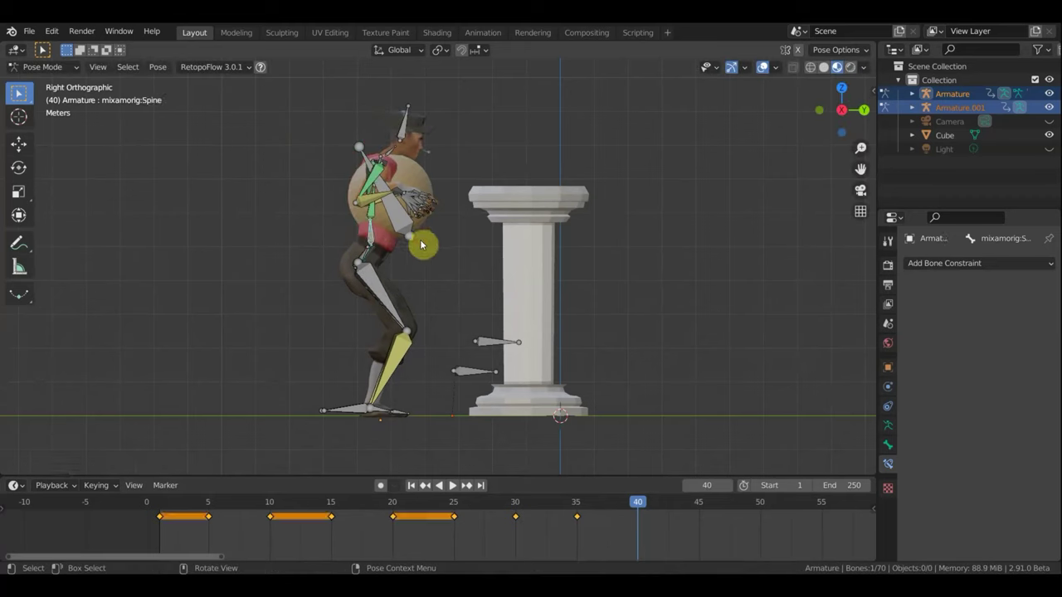
key(r)
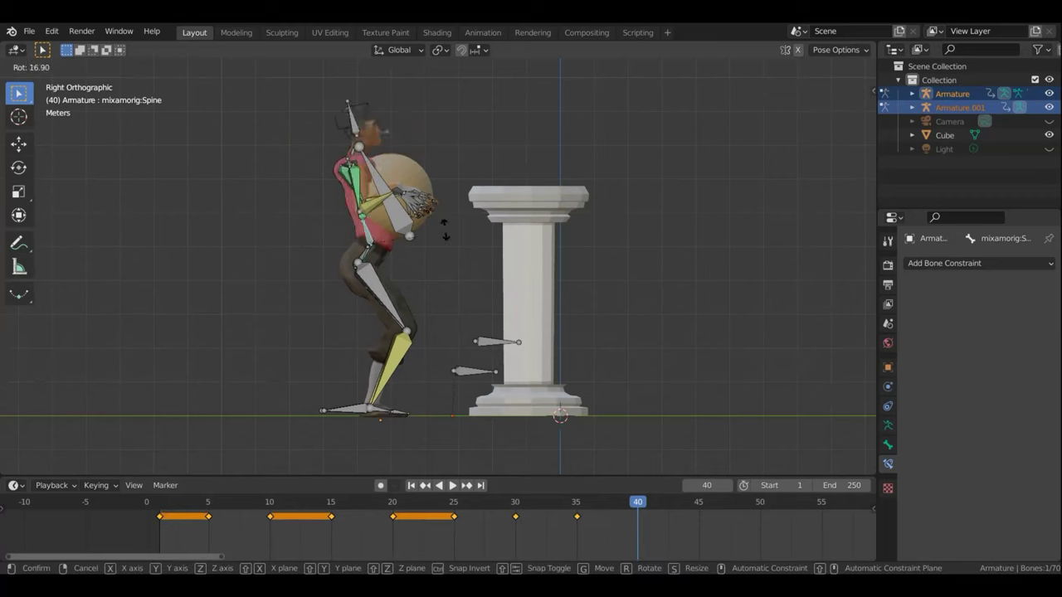
click(452, 237)
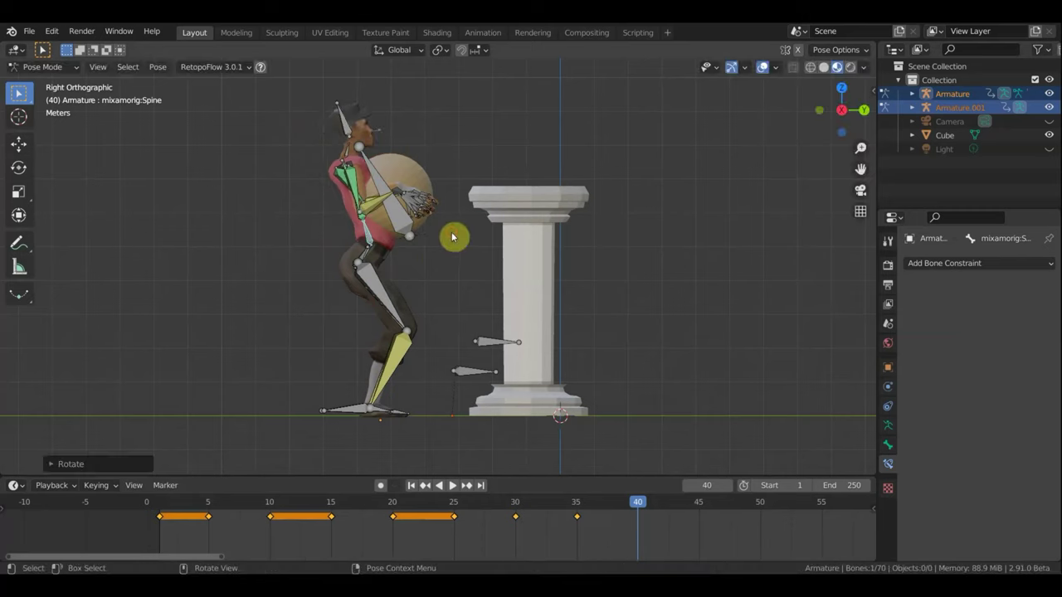
- Rotate the Hips bone in side view to tilt the torso, then inspect the pose from above
click(388, 255)
middle_drag(400, 254, 356, 255)
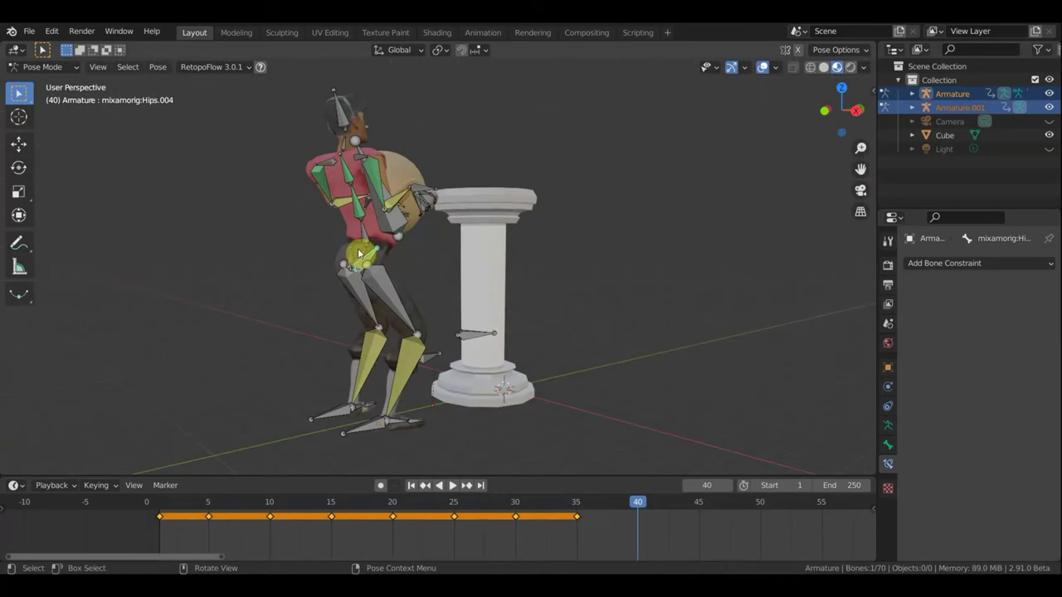
click(419, 259)
middle_drag(439, 260, 380, 264)
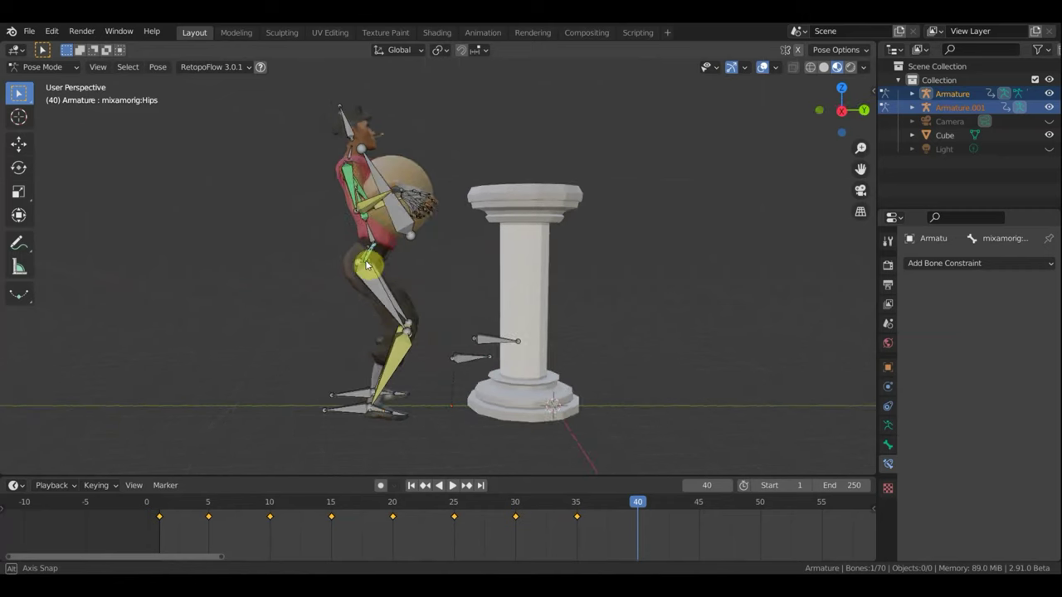
key(KP_3)
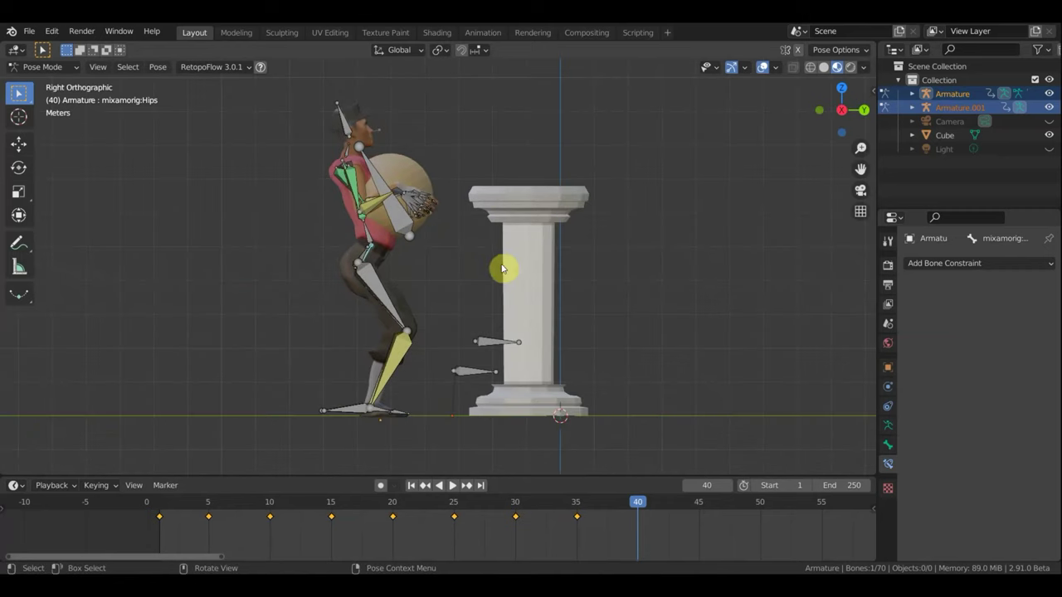
key(r)
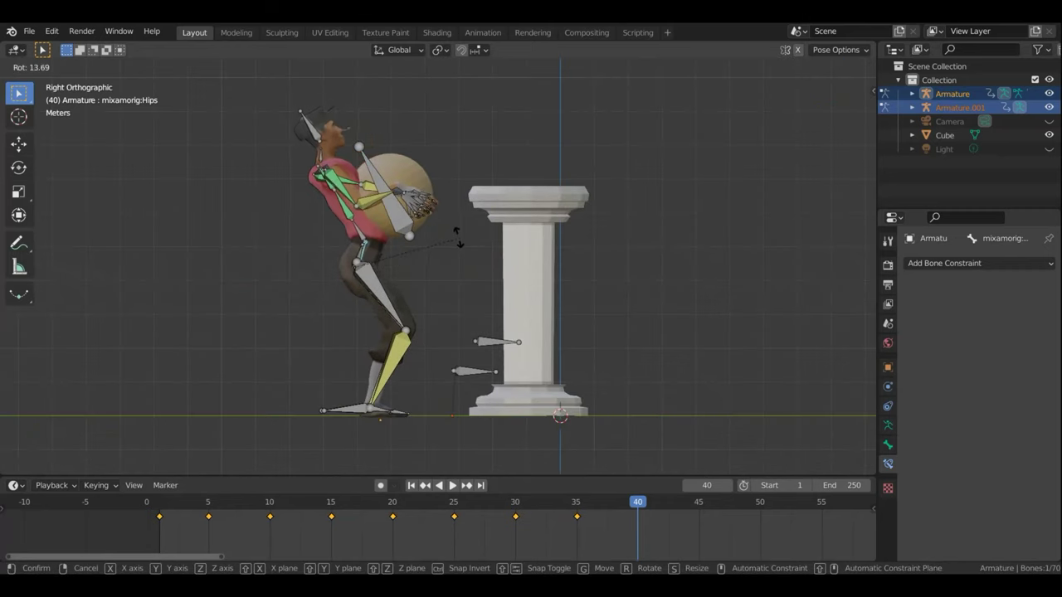
click(359, 239)
middle_drag(359, 239, 314, 240)
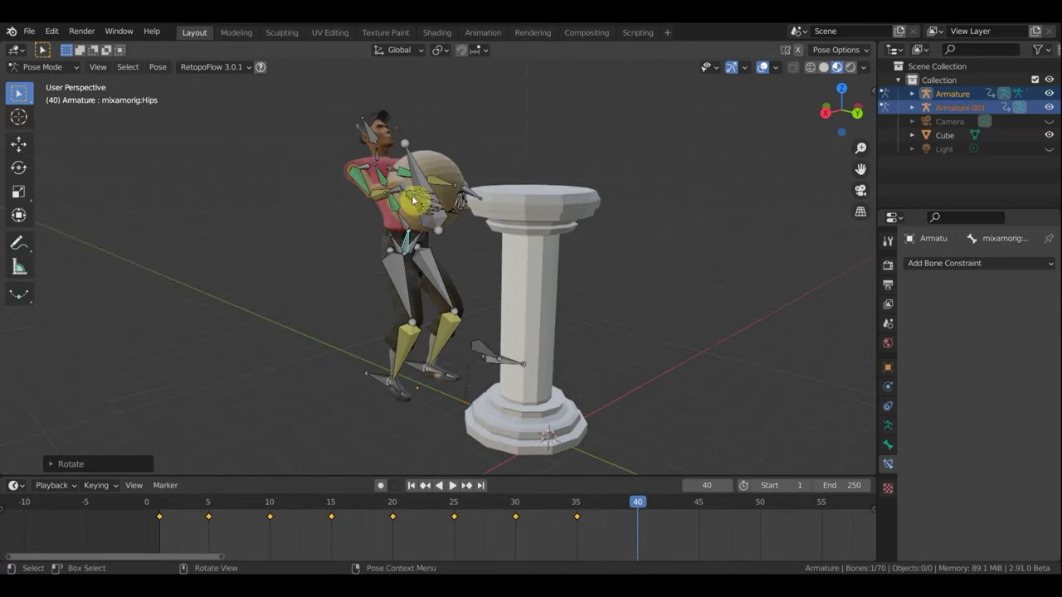
mouse_move(409, 213)
middle_down()
mouse_move(457, 289)
mouse_move(404, 224)
mouse_move(380, 224)
mouse_move(498, 190)
middle_up()
click(440, 202)
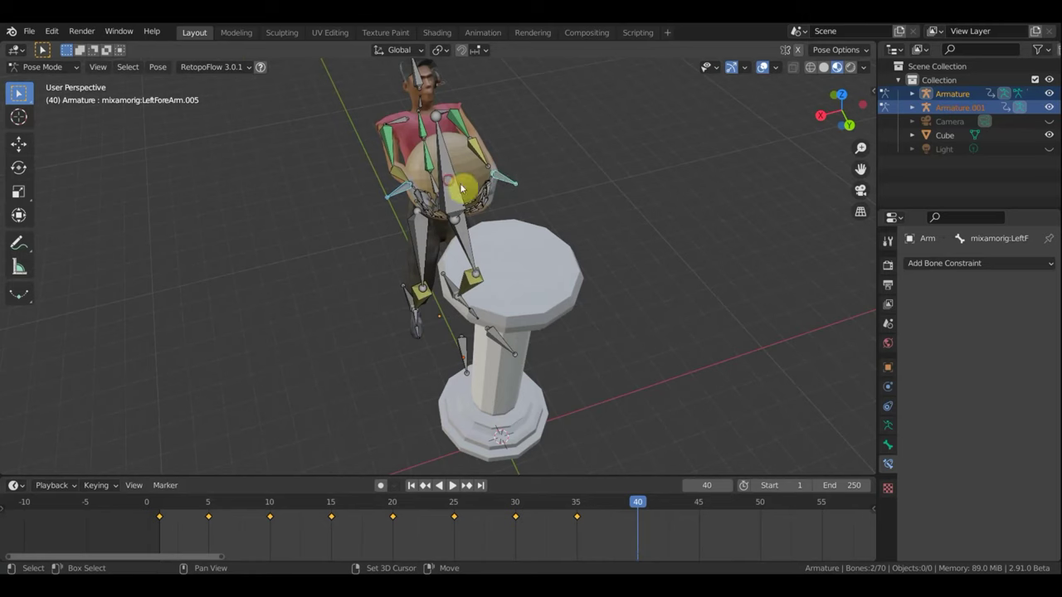
- Raise the ball's control bone and bend the Spine and Neck bones backward
alt+middle_drag(550, 214, 669, 154)
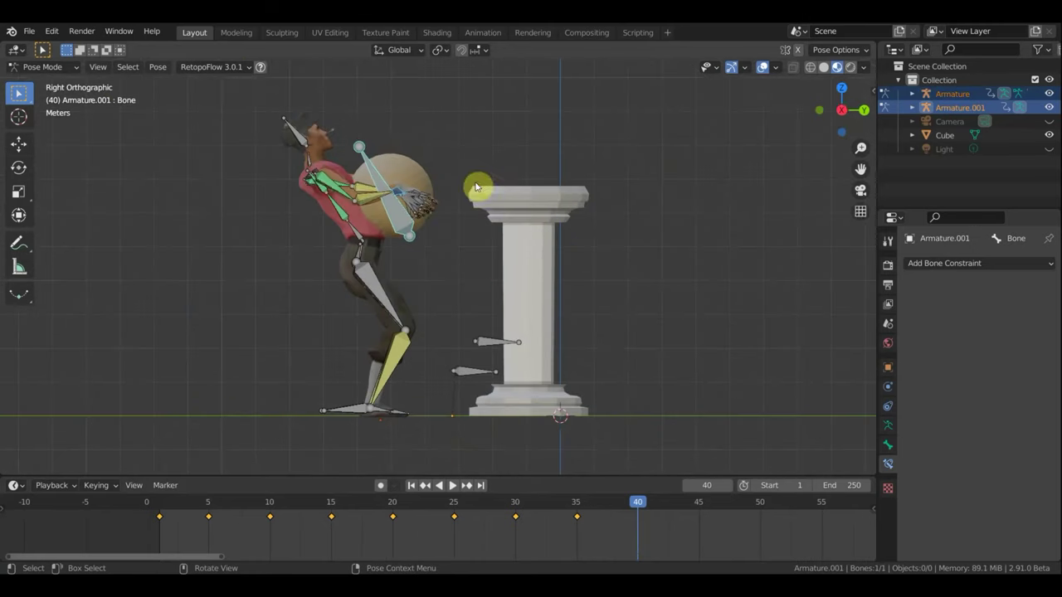
key(g)
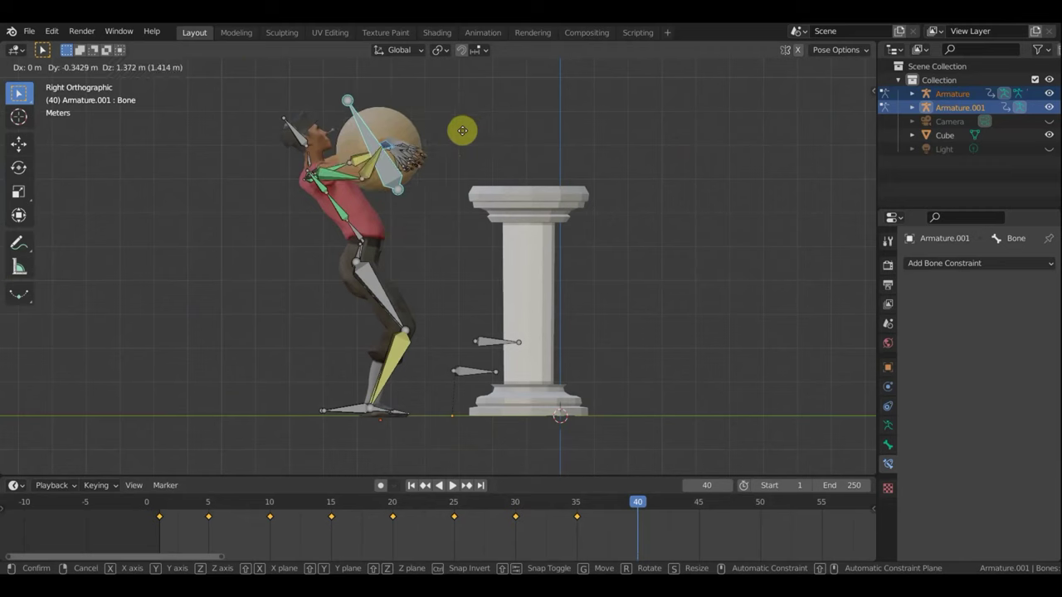
click(462, 130)
click(354, 232)
key(r)
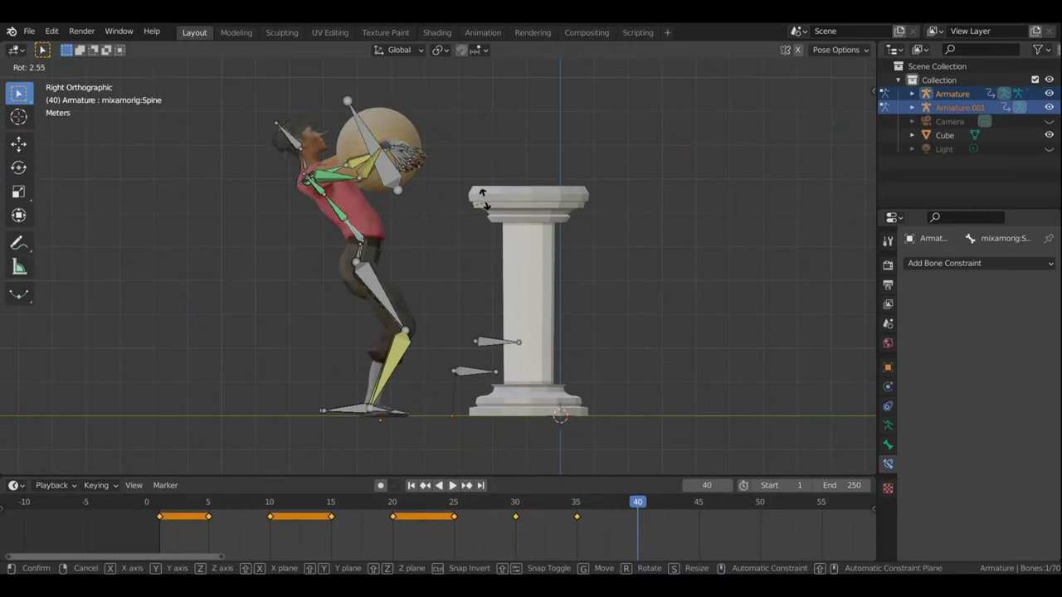
click(477, 193)
click(297, 171)
key(r)
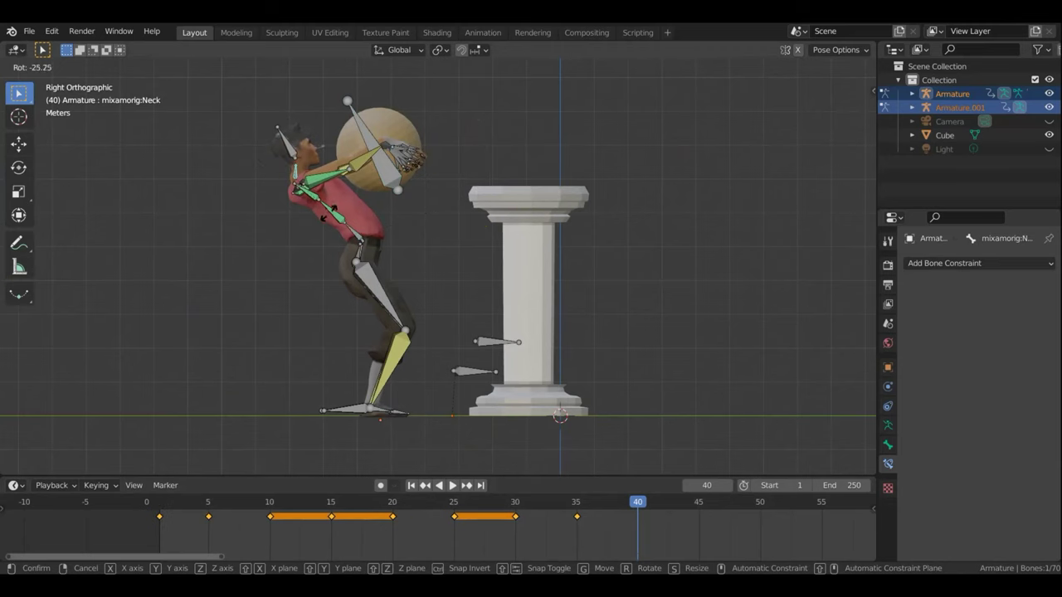
click(346, 214)
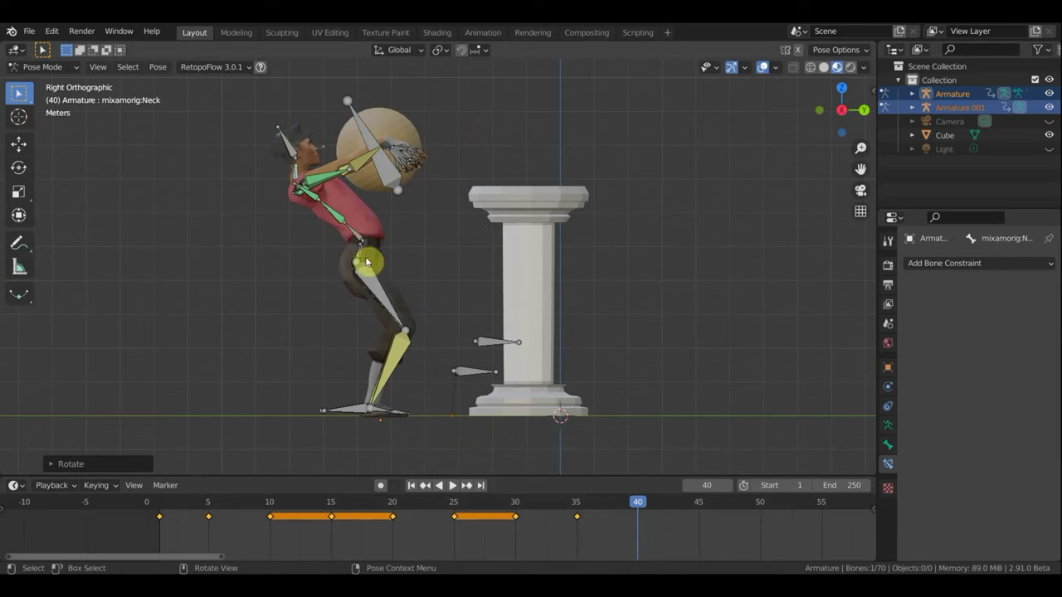
- Rotate the LeftForeArm.005 hand control 11° and shift it to refit the hand against the ball
mouse_move(412, 157)
middle_down()
mouse_move(435, 170)
mouse_move(398, 217)
mouse_move(380, 154)
middle_up()
click(398, 128)
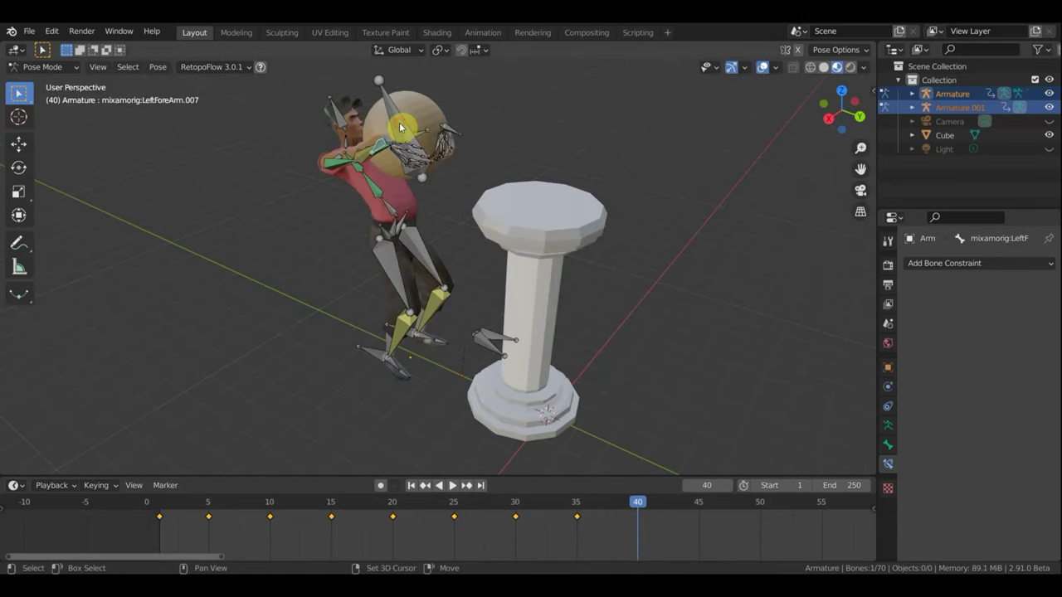
click(453, 132)
click(424, 156)
middle_drag(423, 156, 482, 147)
key(KP_3)
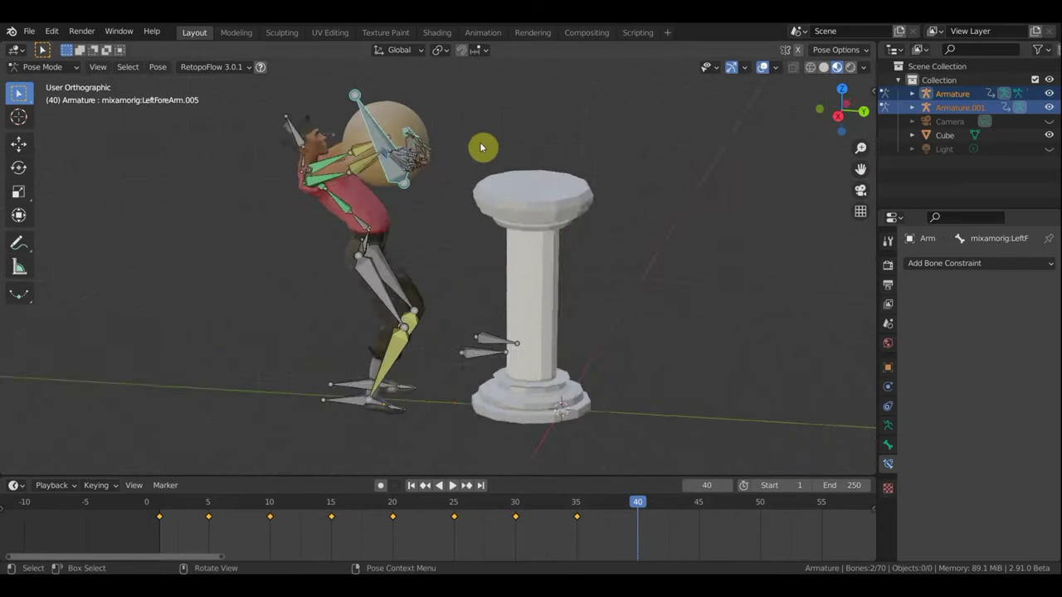
key(r)
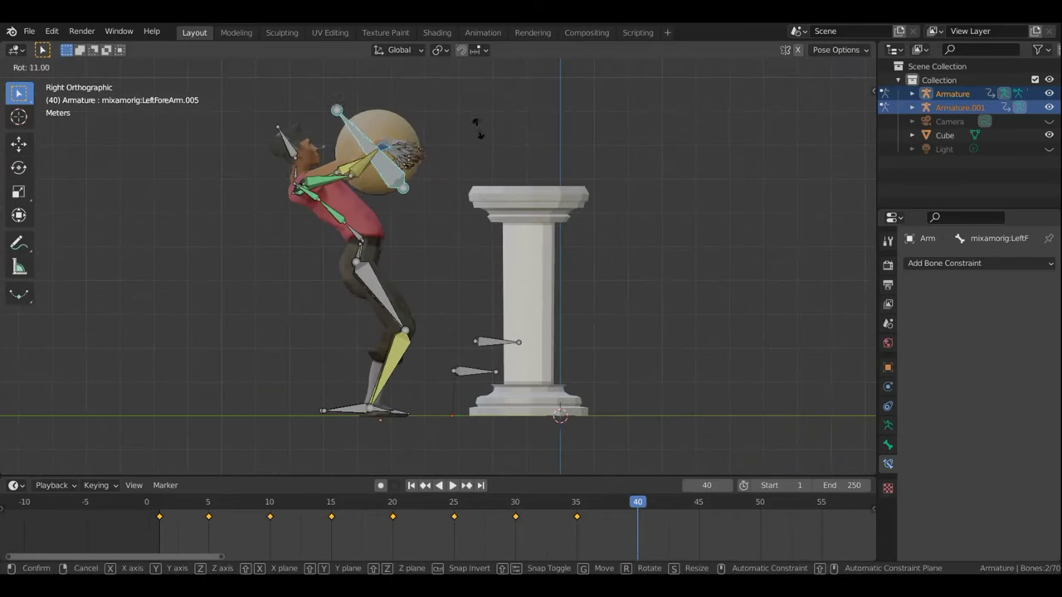
click(465, 116)
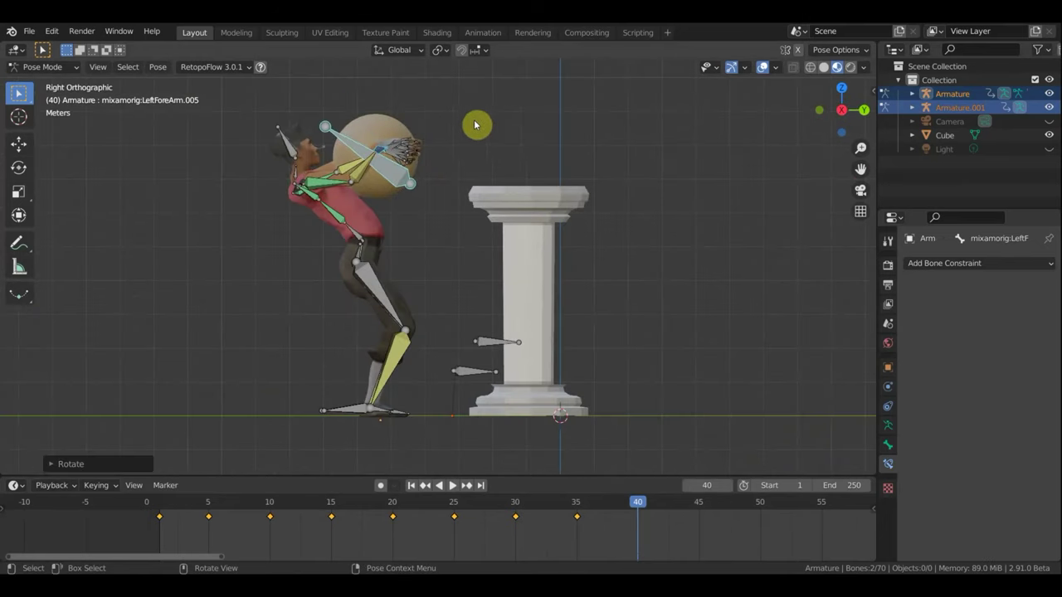
key(g)
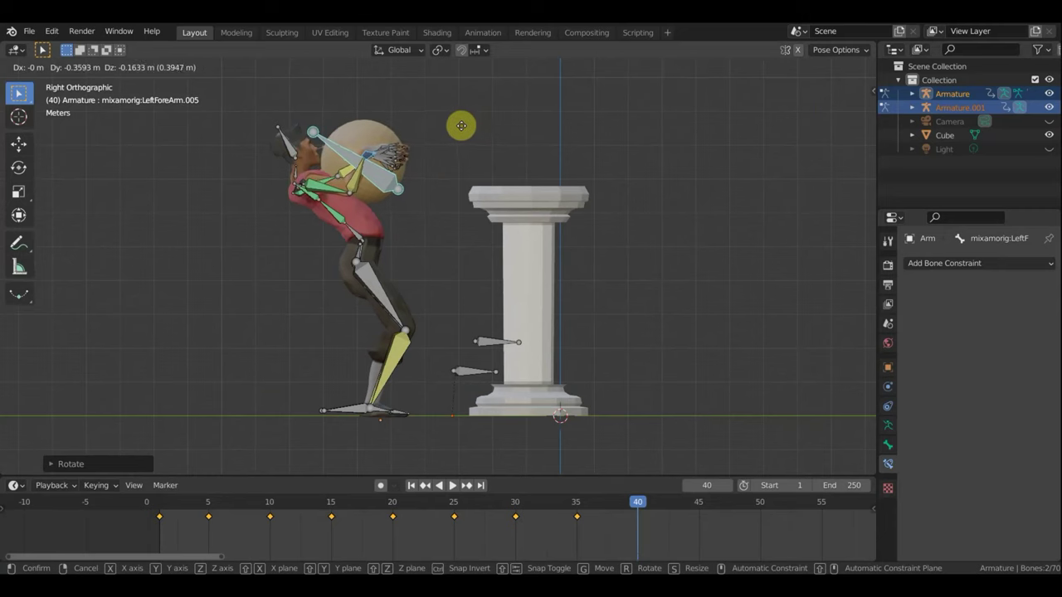
click(464, 130)
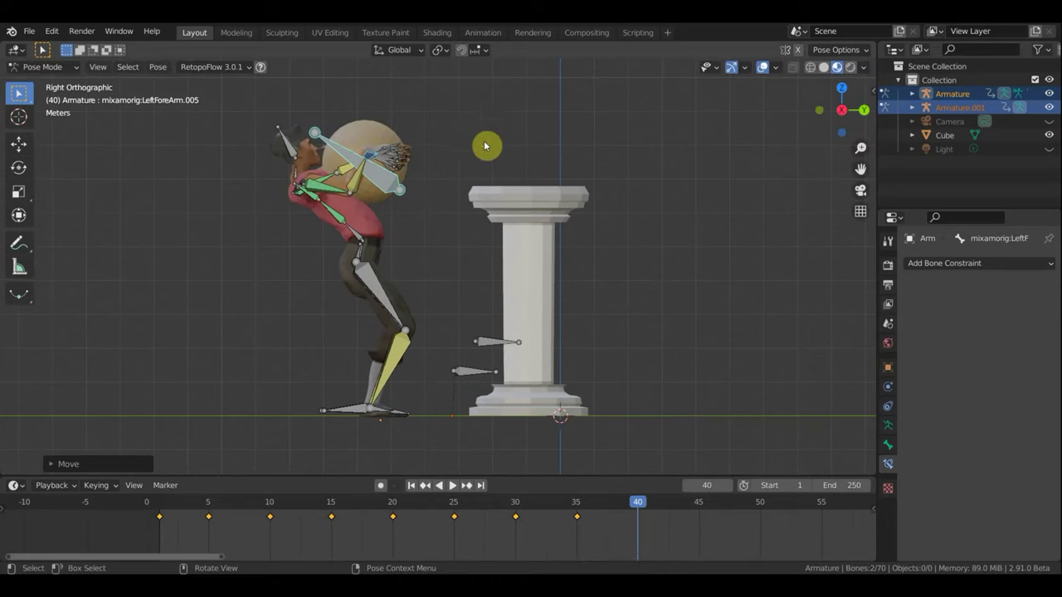
middle_drag(466, 140, 458, 153)
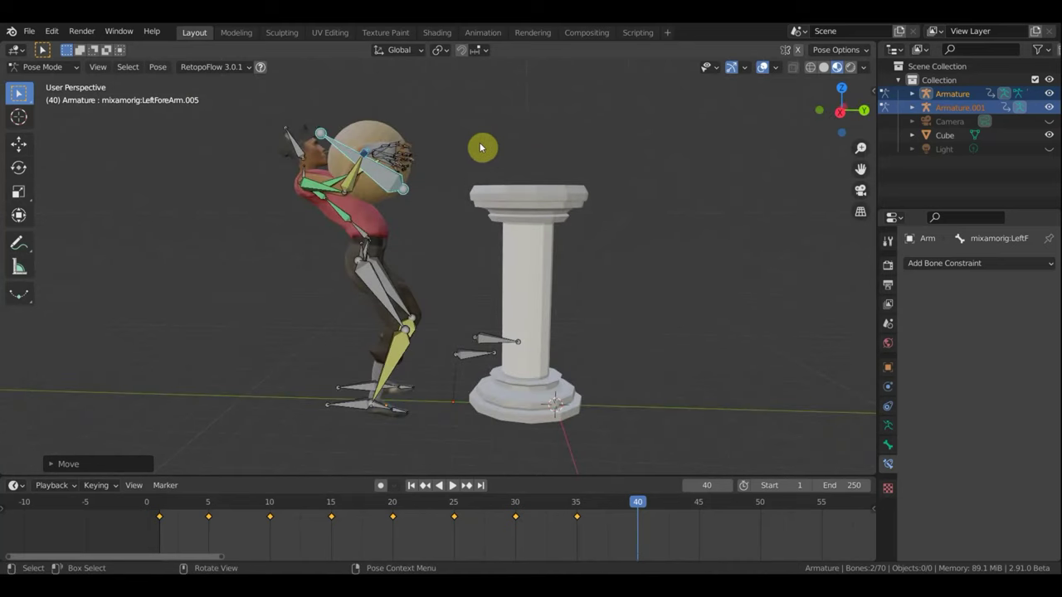
- Key Location & Rotation for all bones at frame 40, then scrub back to frame 1
key(a)
key(i)
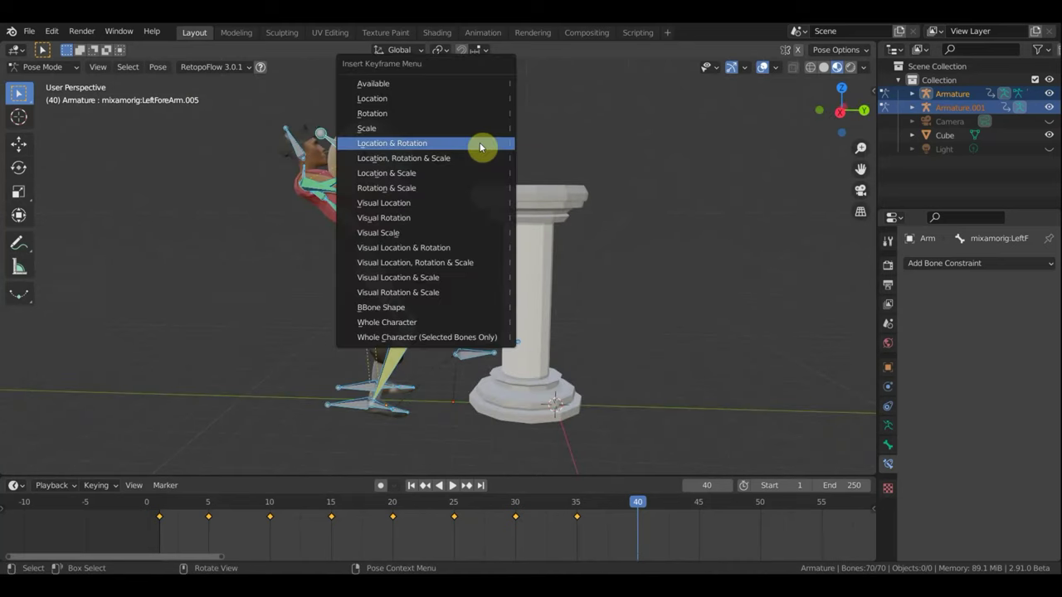
click(480, 147)
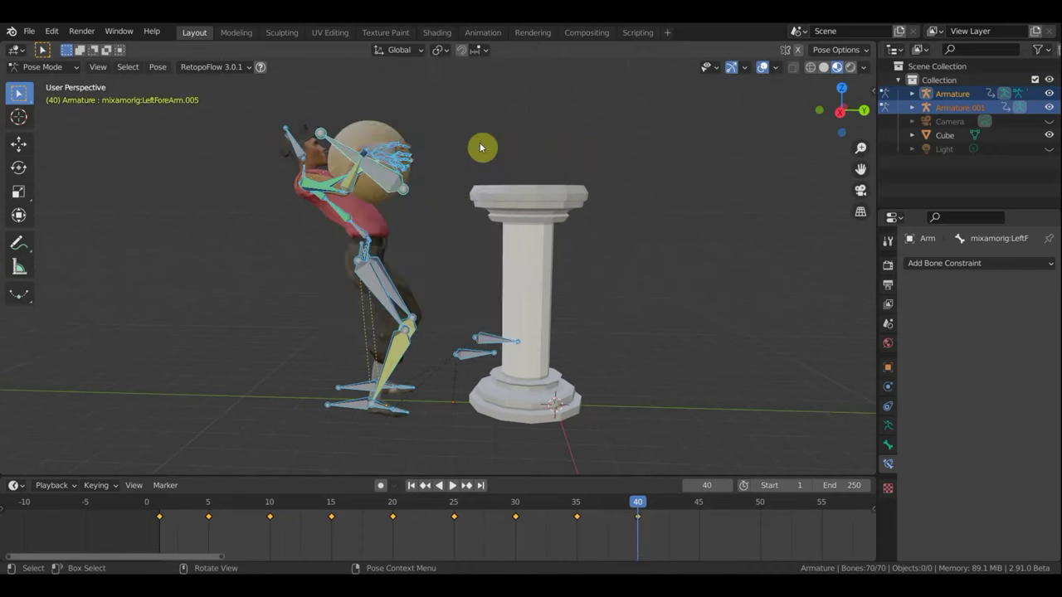
drag(631, 502, 277, 510)
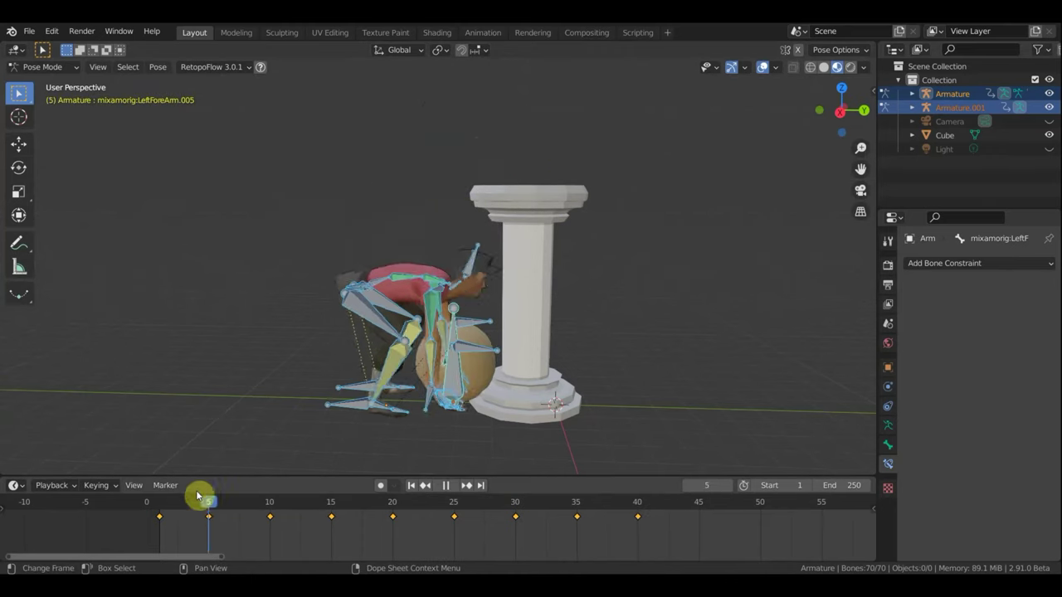
drag(277, 510, 161, 490)
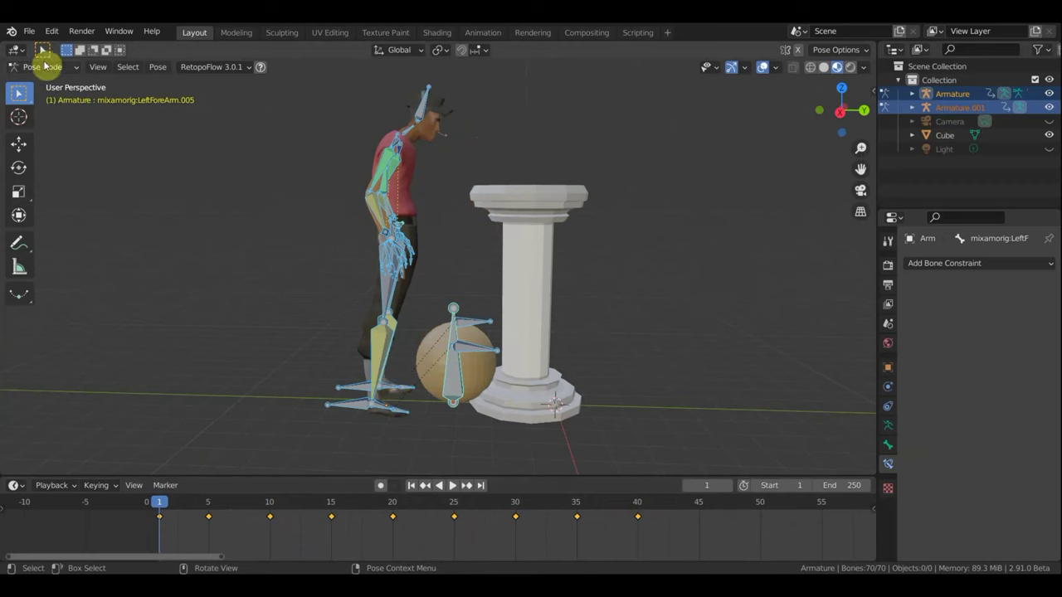
- In Object Mode, move the Cube pillar along Y to −0.52 m
click(46, 67)
click(47, 84)
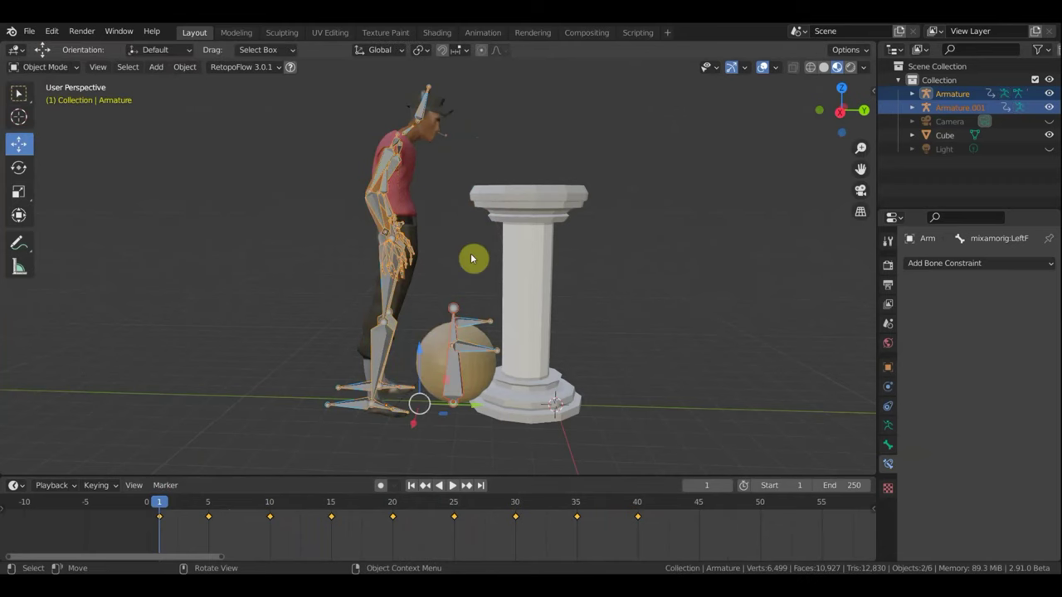
click(524, 287)
drag(576, 409, 595, 407)
click(45, 66)
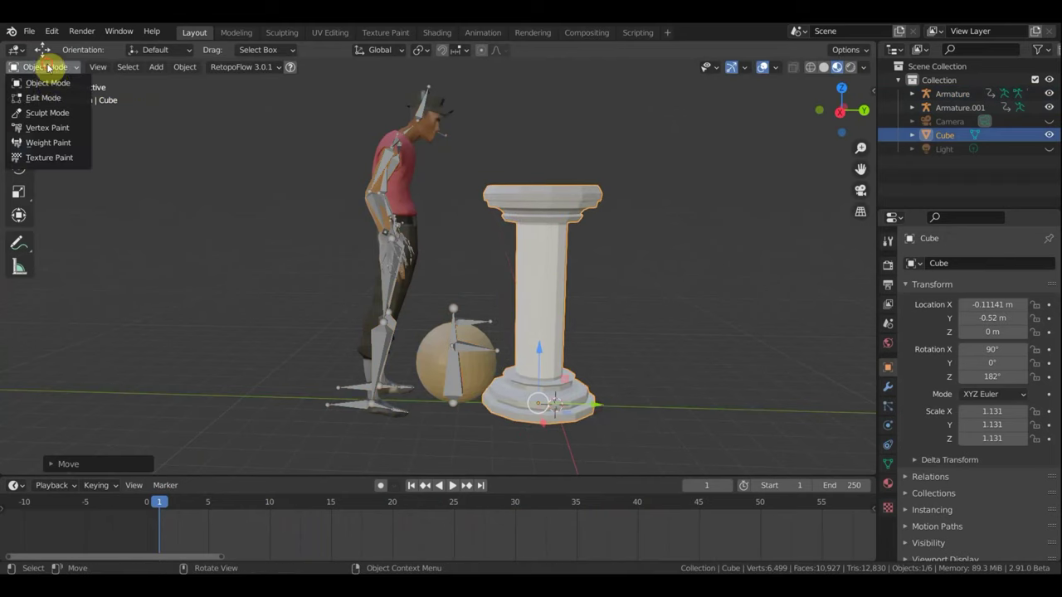
click(50, 83)
- Select Armature and Armature.001, switch both to Pose Mode, and go to frame 45
click(421, 115)
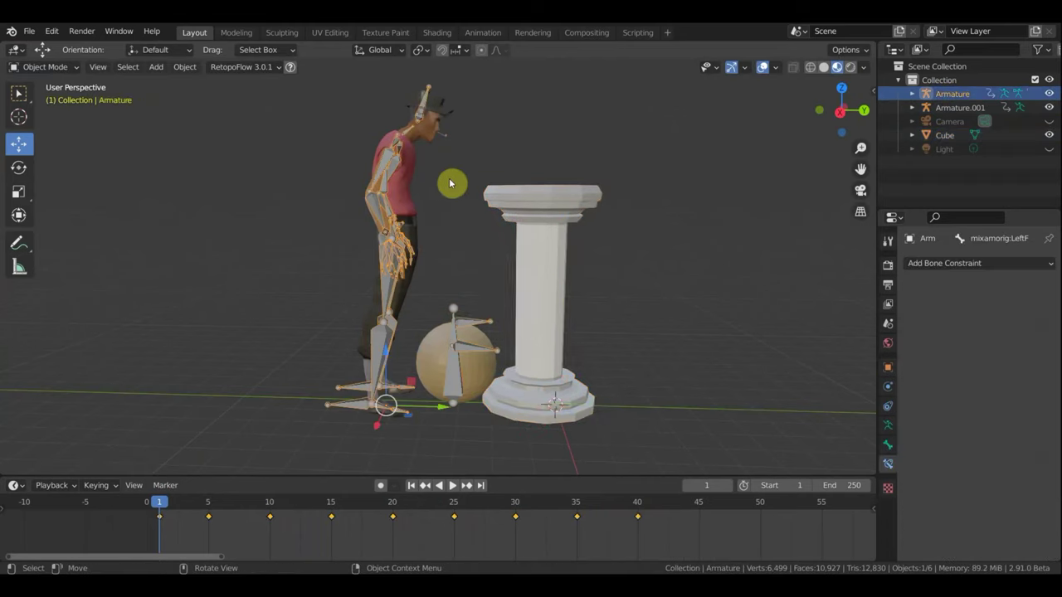
shift+click(454, 334)
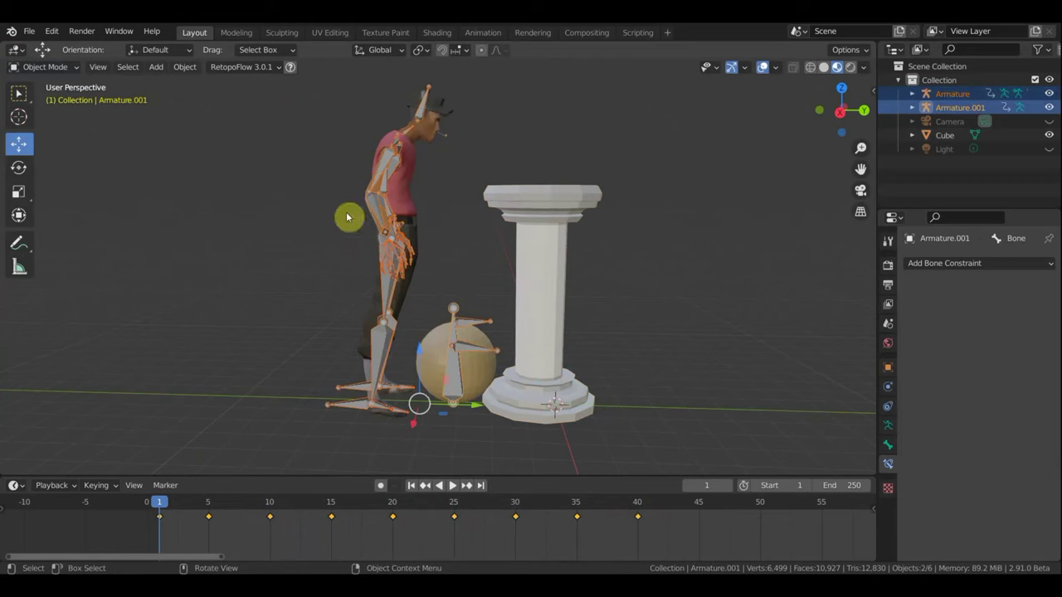
click(51, 71)
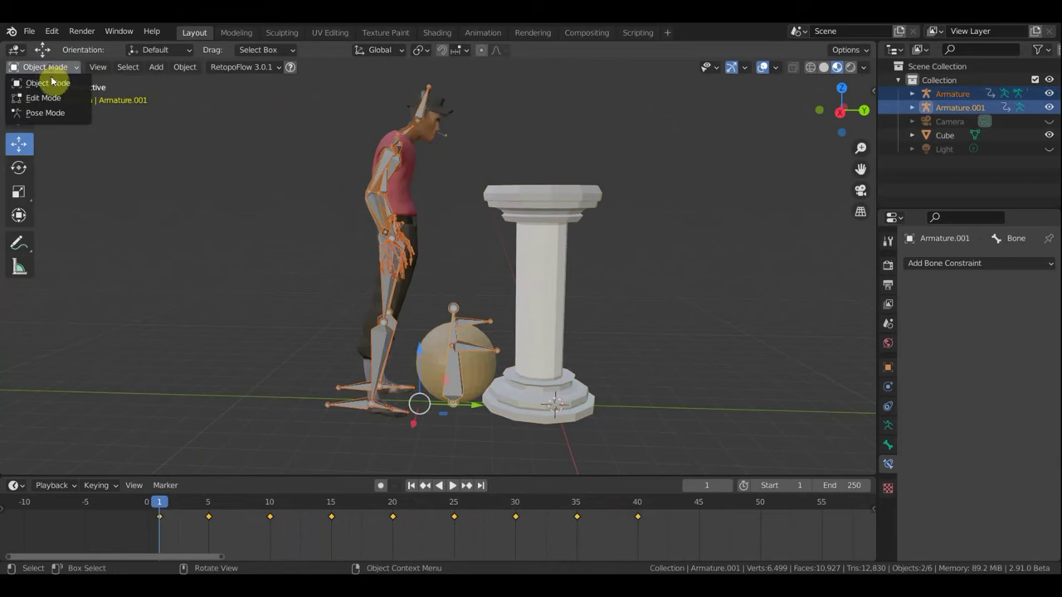
click(50, 112)
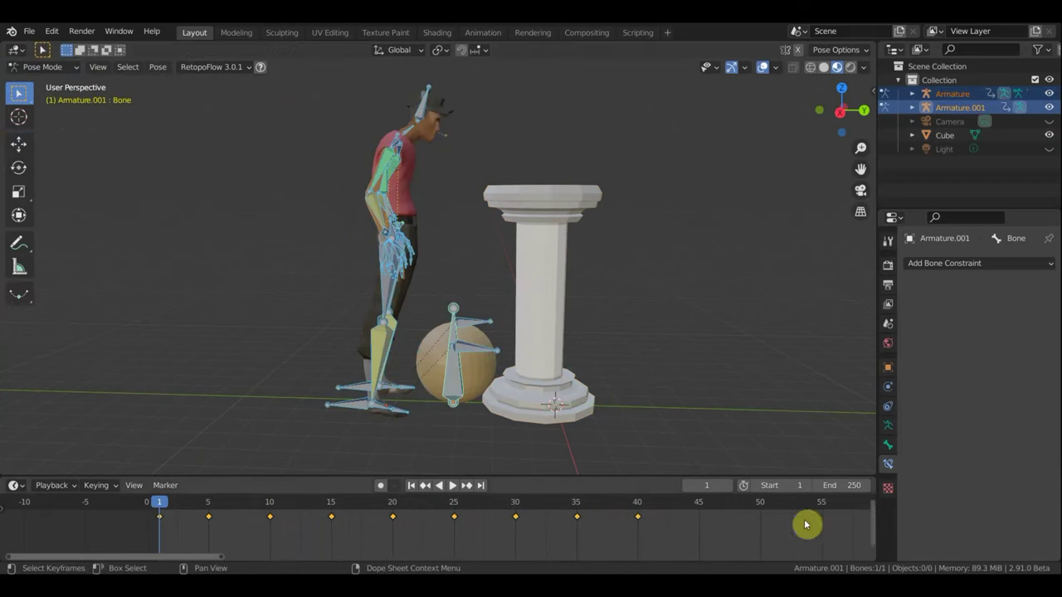
click(699, 504)
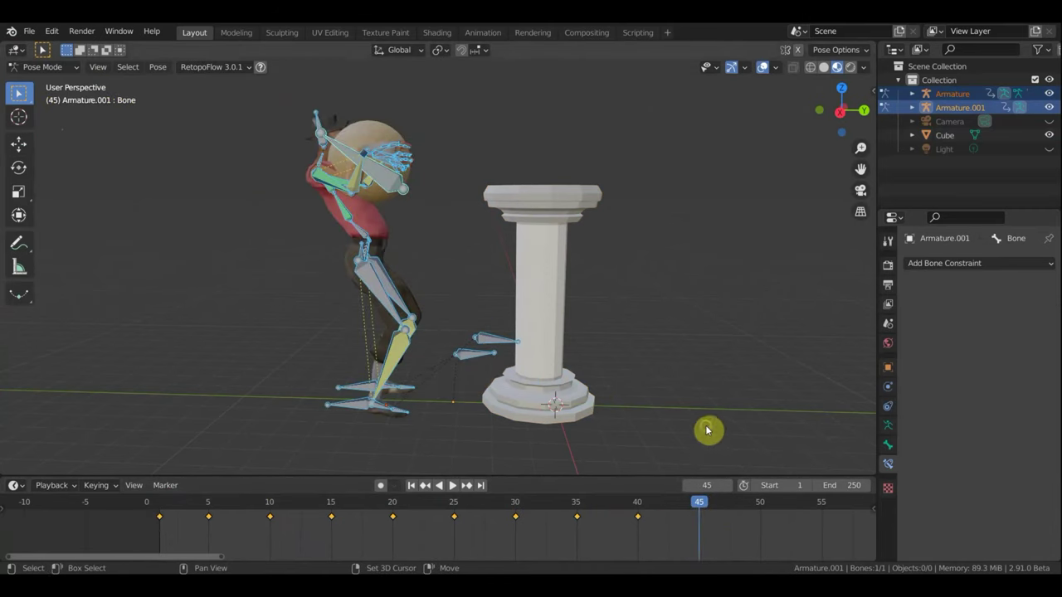
- At frame 45 in side view, rotate the torso backward
shift+middle_drag(708, 430, 671, 441)
drag(647, 504, 637, 508)
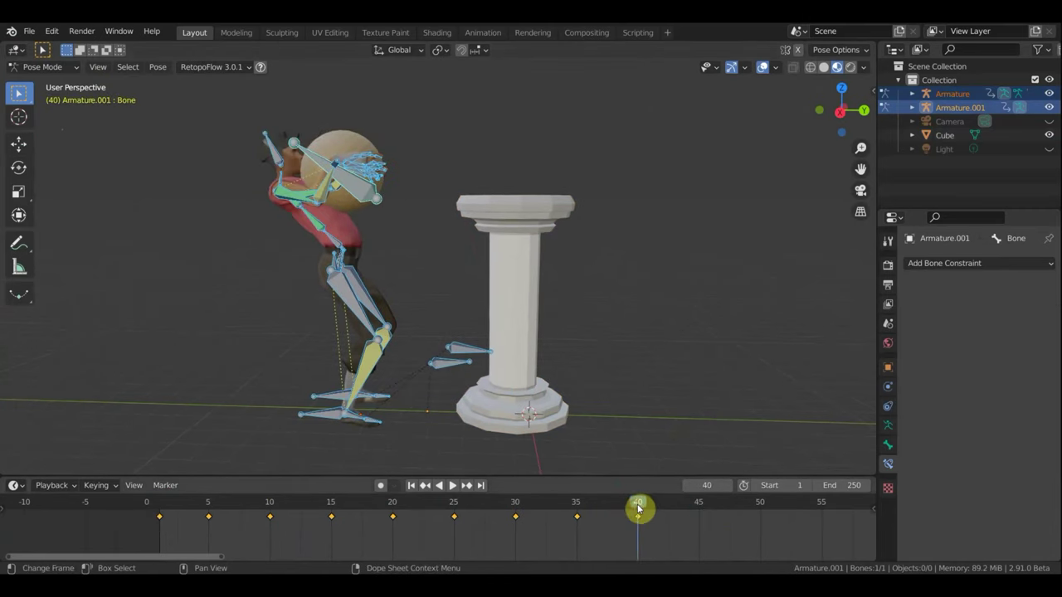
click(701, 504)
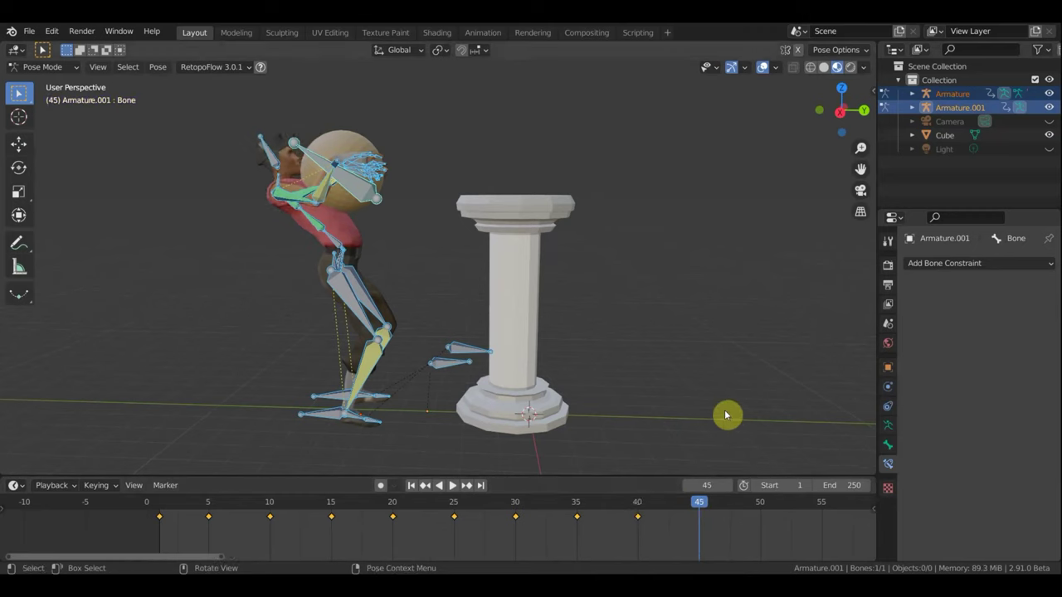
key(KP_3)
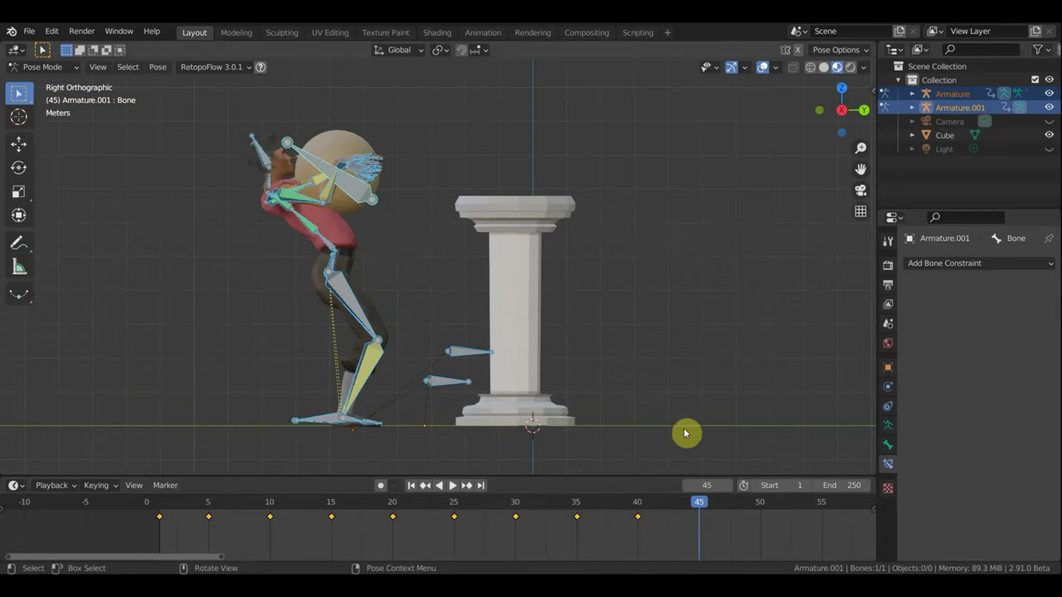
scroll(359, 229, up, 2)
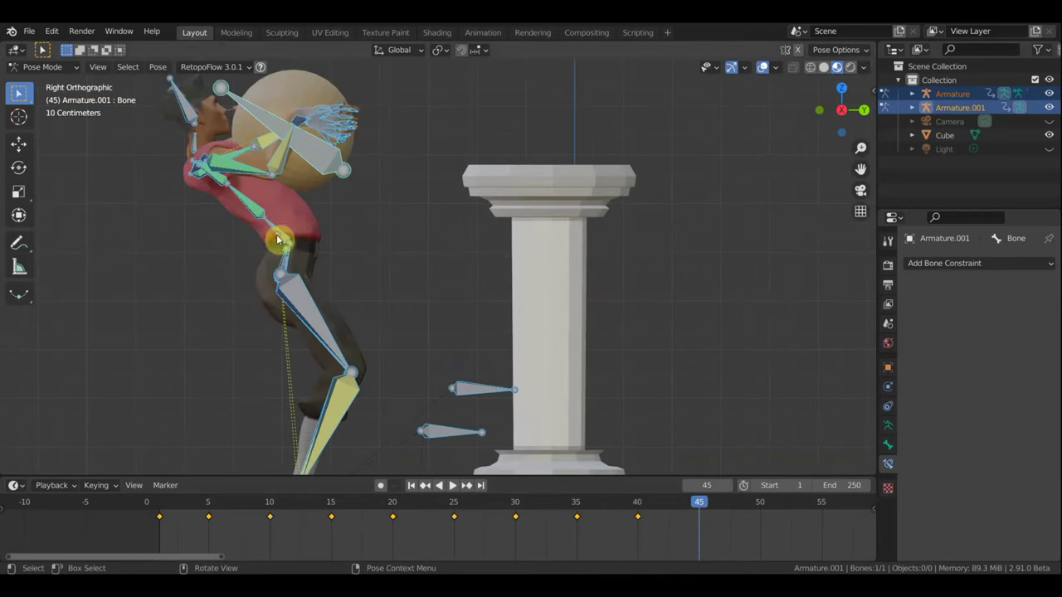
scroll(386, 245, down, 2)
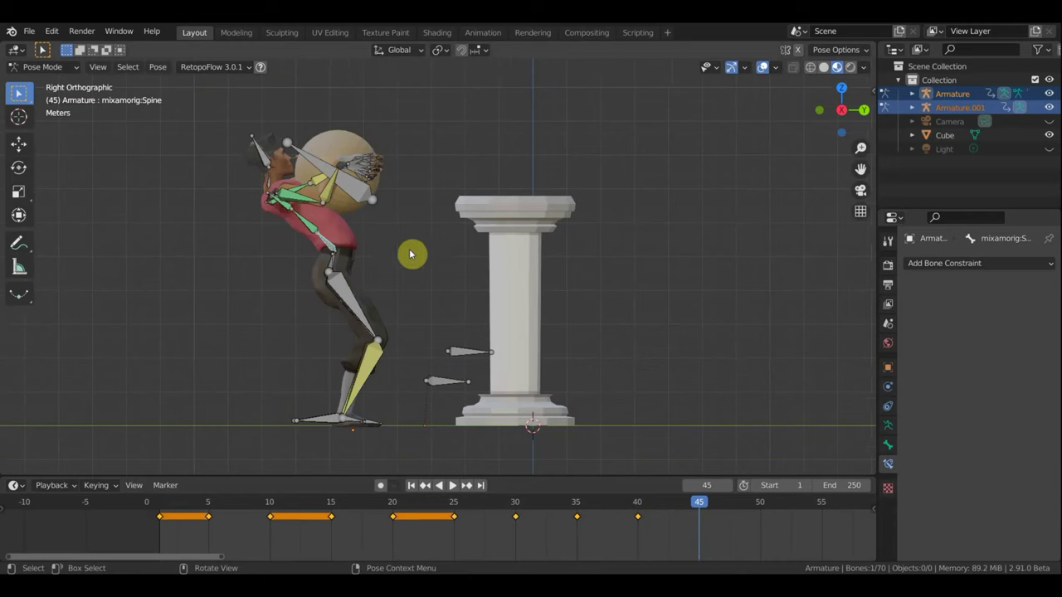
key(r)
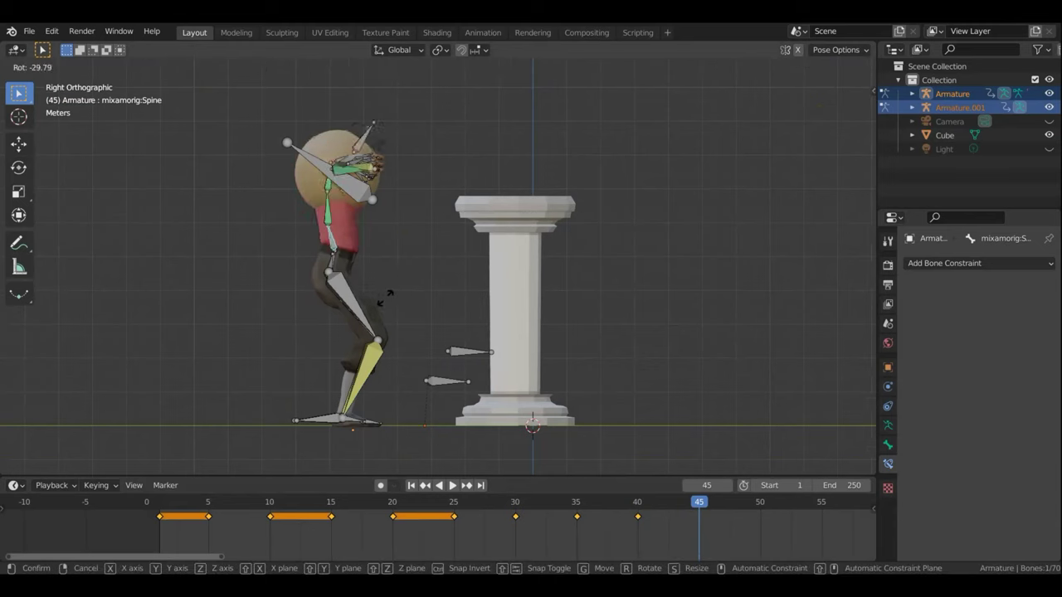
click(461, 282)
- Move both forearm bones so the hands and ball sit above the pillar
middle_drag(405, 208, 318, 260)
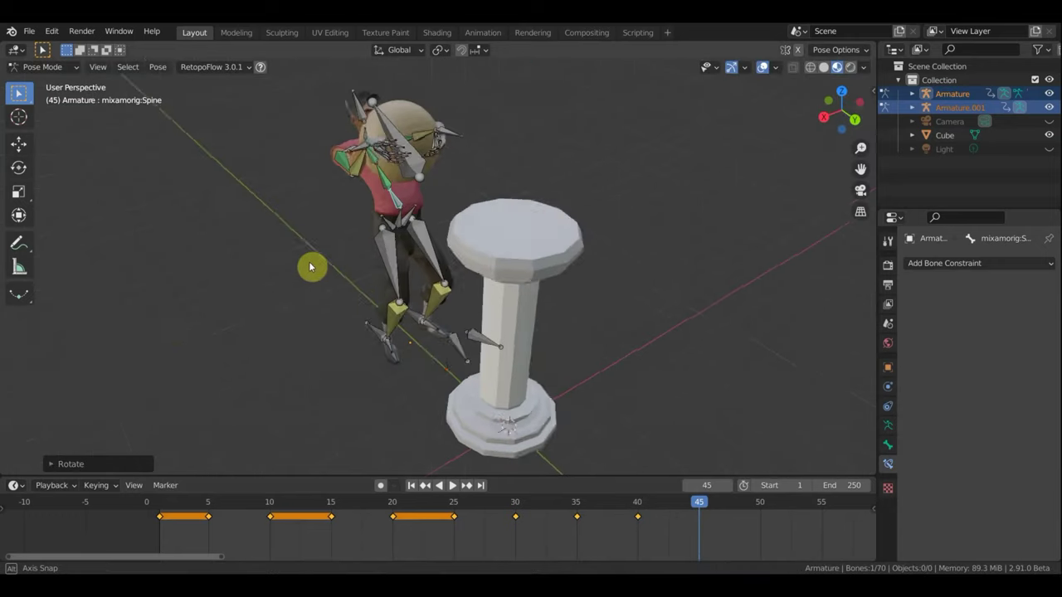
click(395, 131)
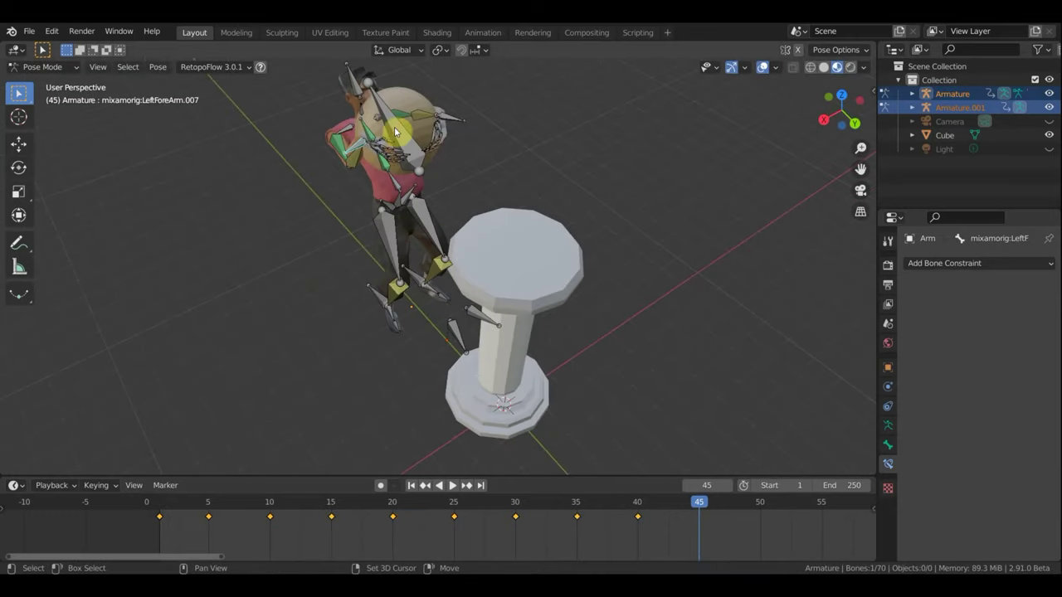
click(455, 114)
shift+click(467, 153)
middle_drag(468, 158, 528, 128)
key(KP_3)
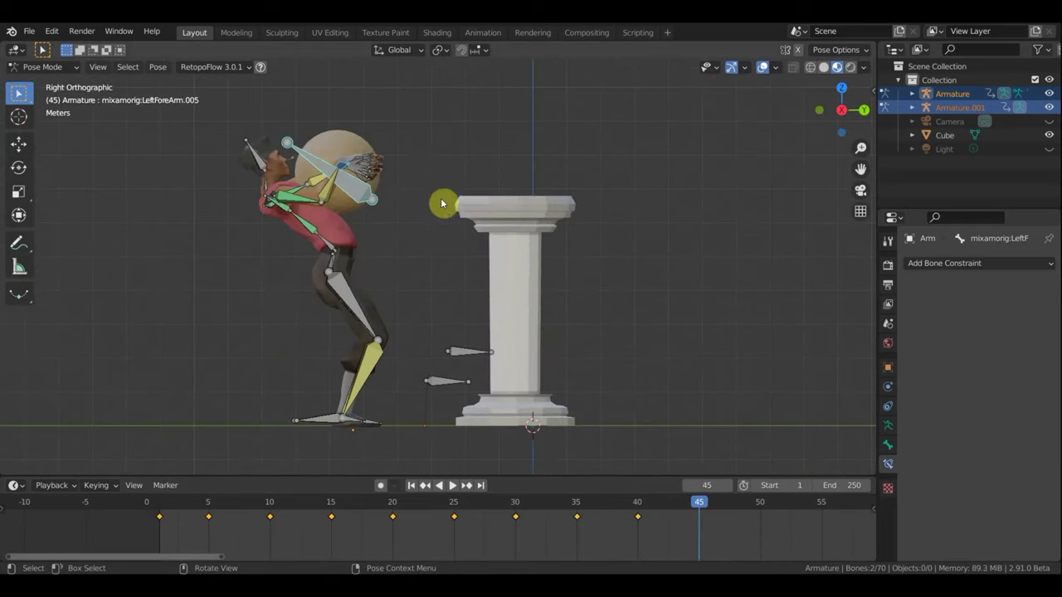
key(g)
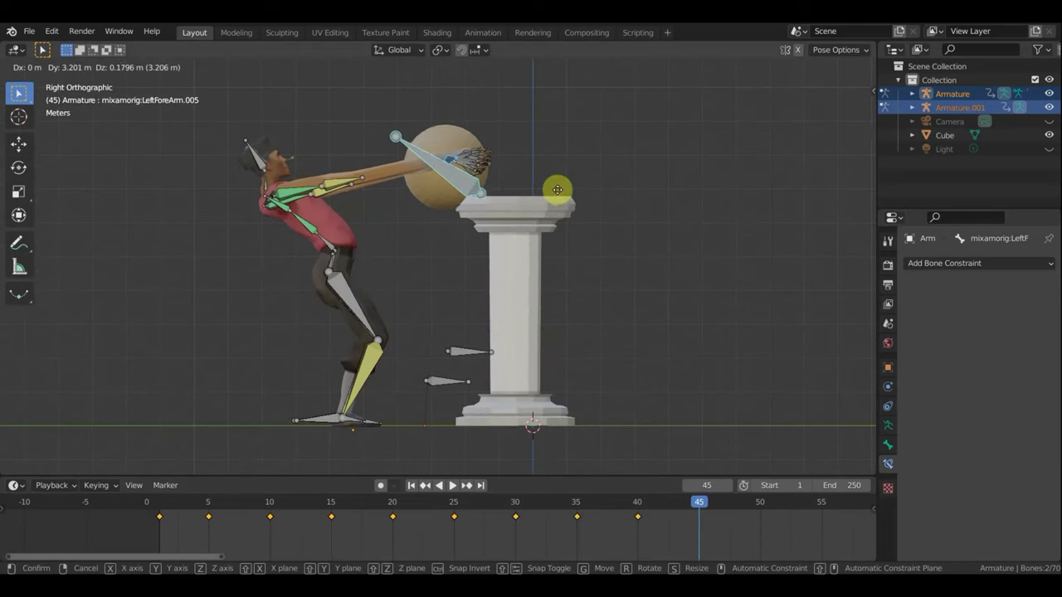
click(557, 189)
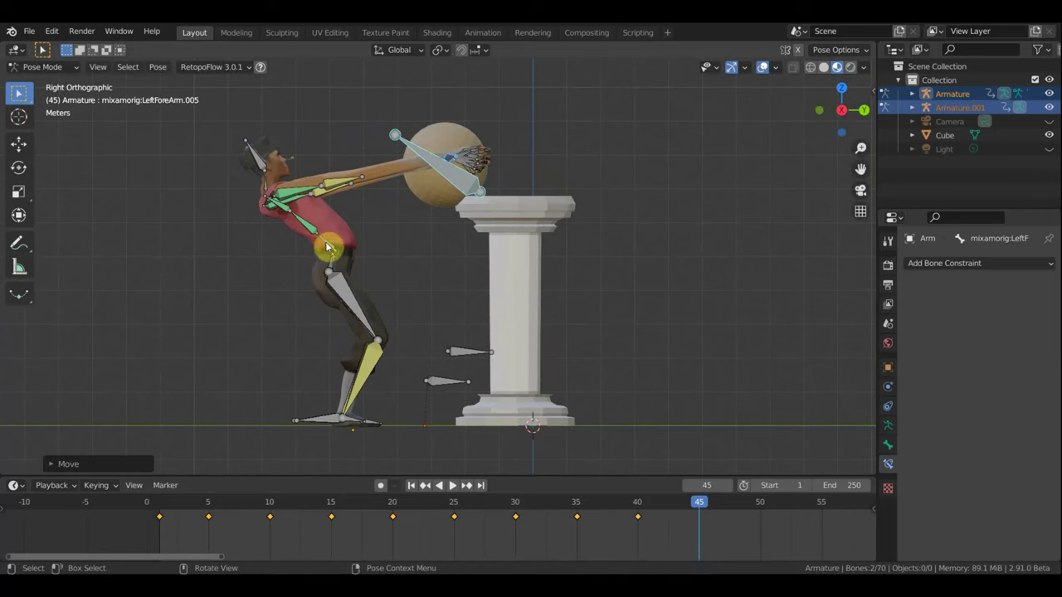
- Bend the spine and rotate the neck and head bones
click(531, 284)
key(r)
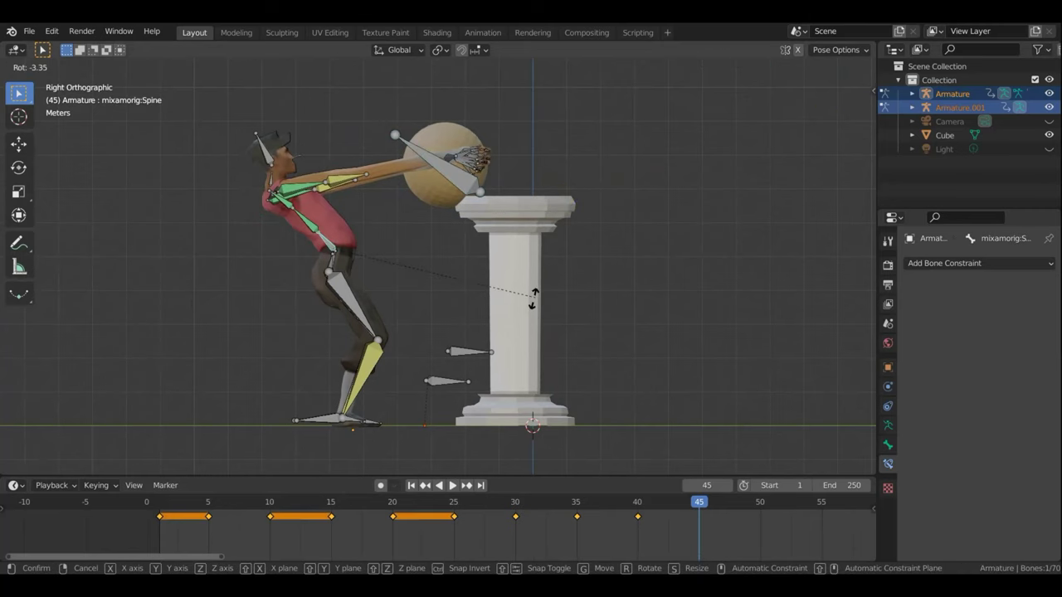
click(396, 180)
click(396, 179)
key(r)
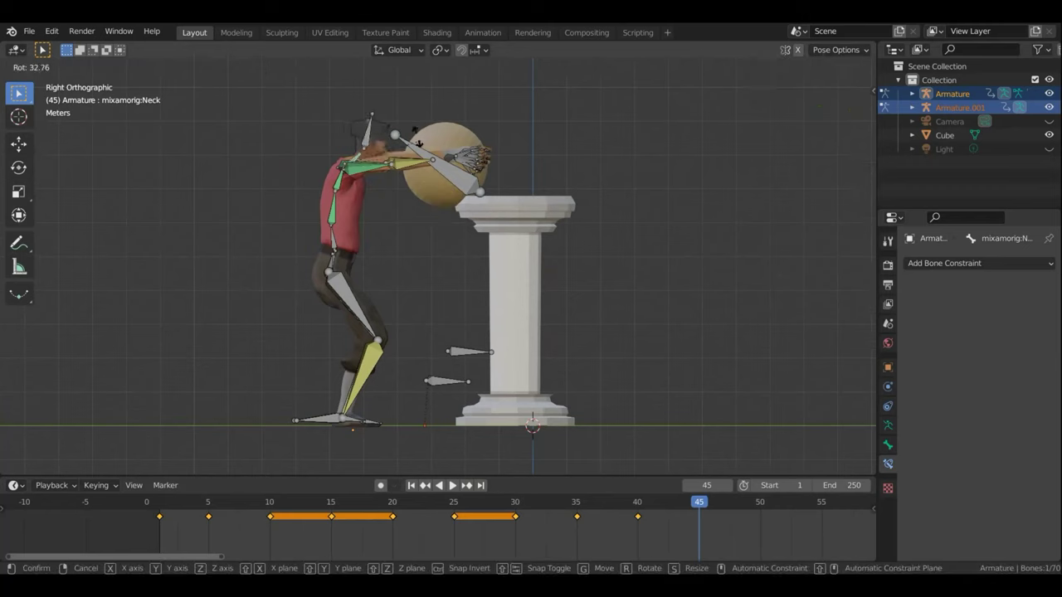
click(386, 119)
- Tilt the Hips bone to lean the body, then shift the hips back
middle_drag(420, 431, 320, 270)
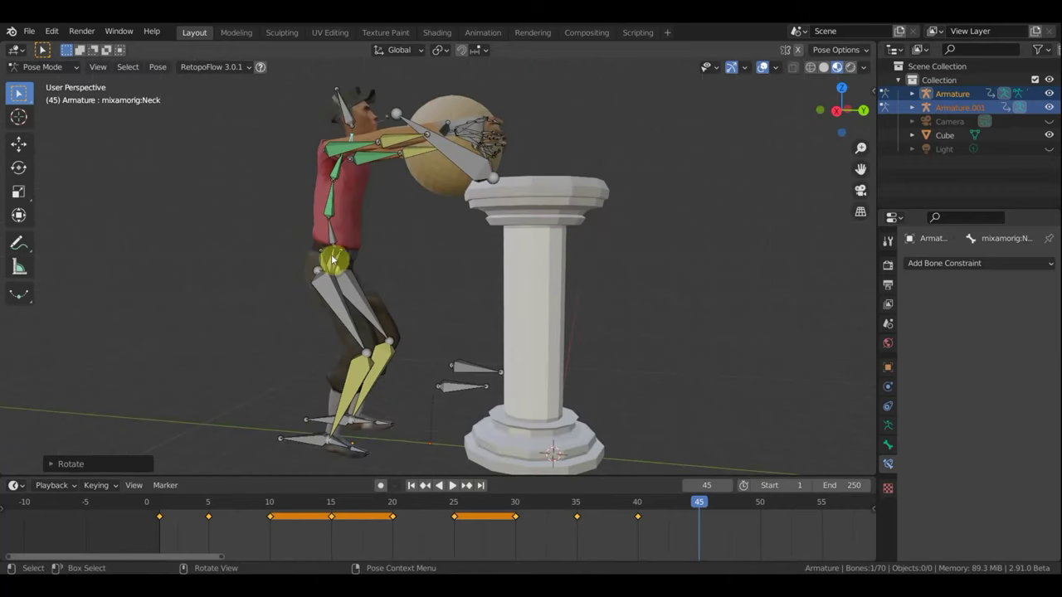
click(347, 265)
key(KP_3)
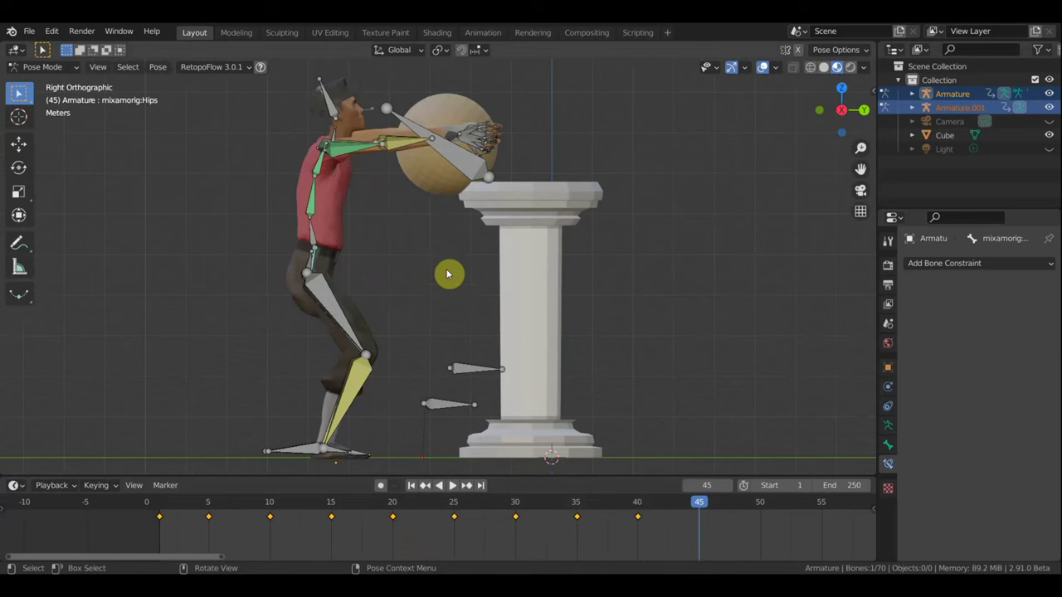
key(r)
click(388, 232)
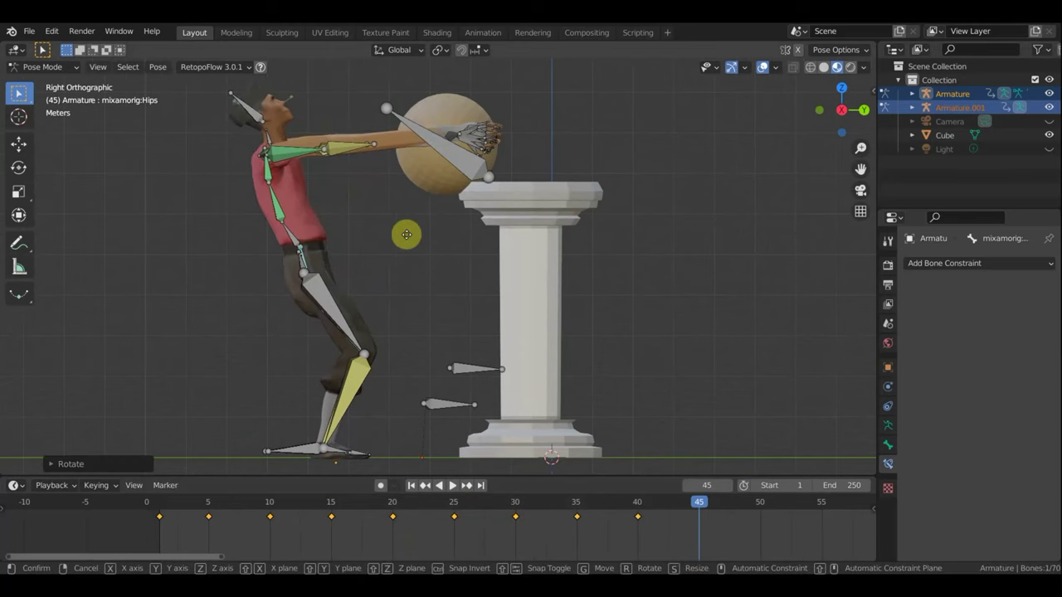
key(g)
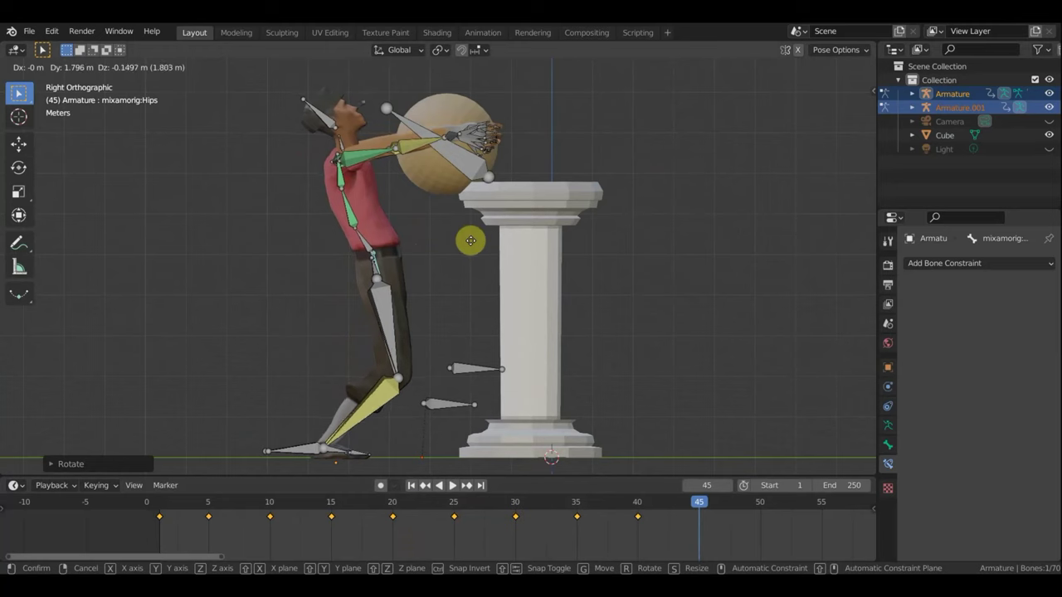
click(475, 247)
key(g)
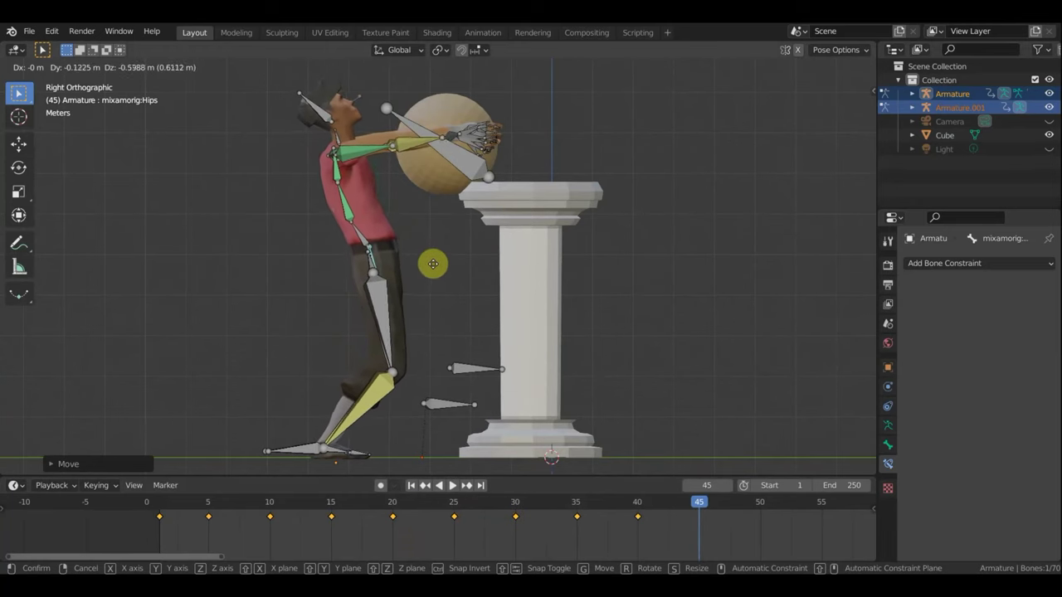
click(438, 267)
- Move and rotate the LeftForeArm.007 hand down to re-grip the ball
click(448, 139)
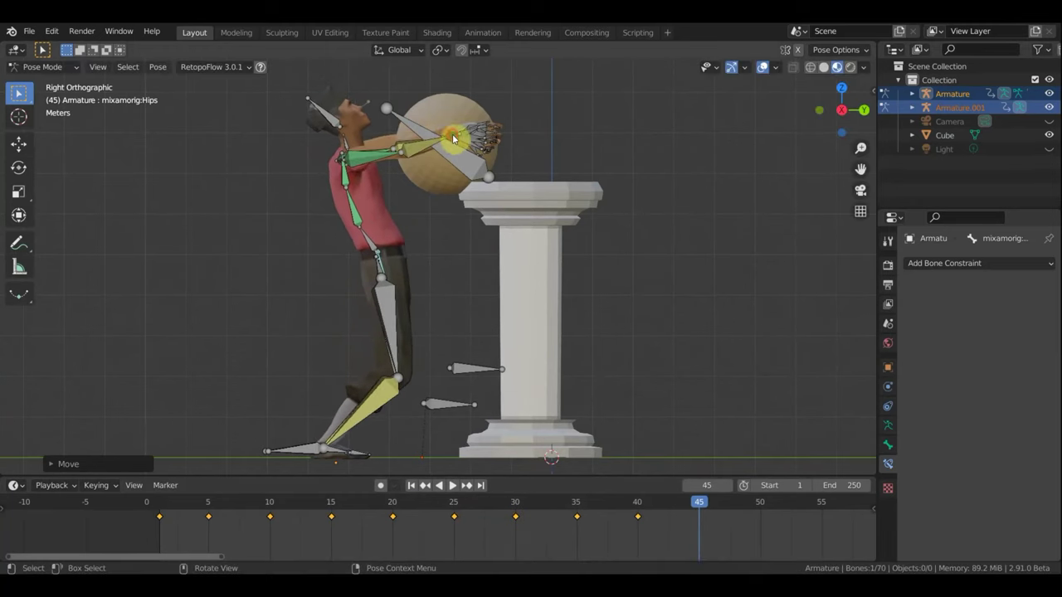
click(469, 170)
key(g)
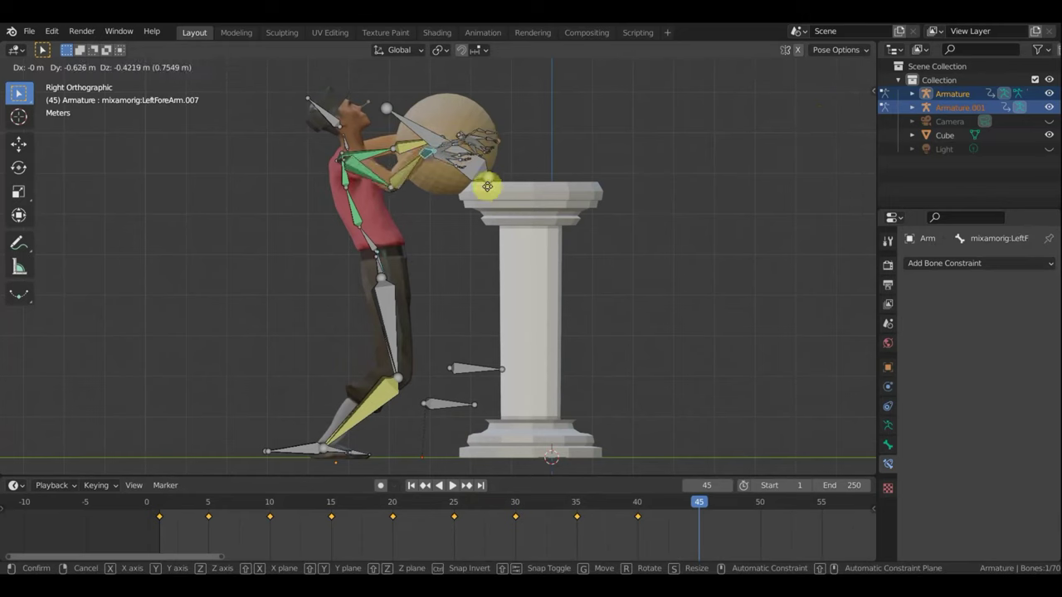
click(517, 213)
key(r)
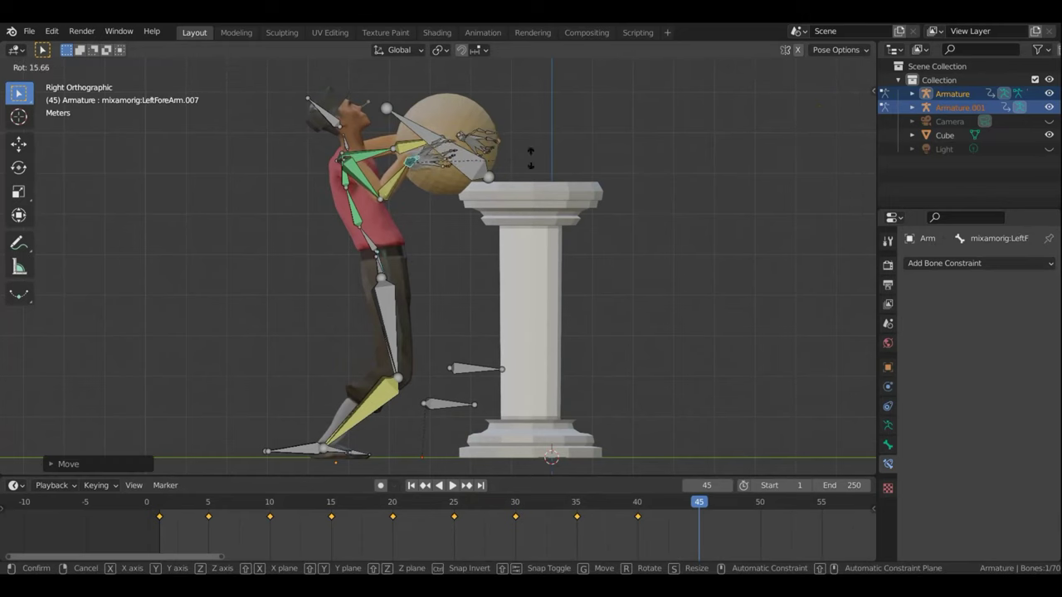
click(498, 113)
mouse_move(498, 114)
middle_down()
mouse_move(611, 162)
mouse_move(688, 173)
mouse_move(691, 235)
middle_up()
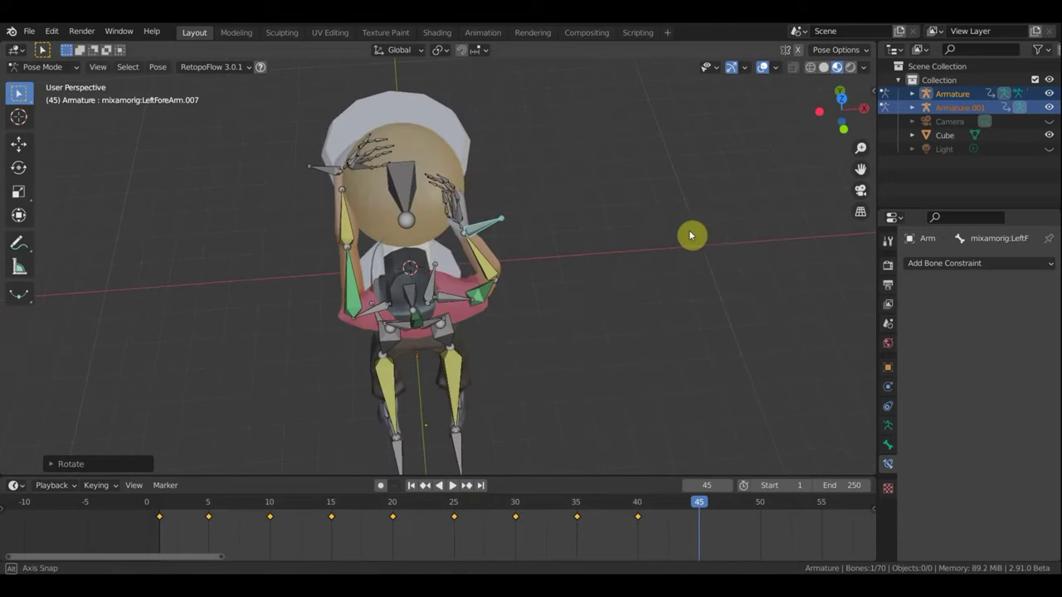
- Reposition and rotate the left forearm bones so the hand rises beside the ball
key(g)
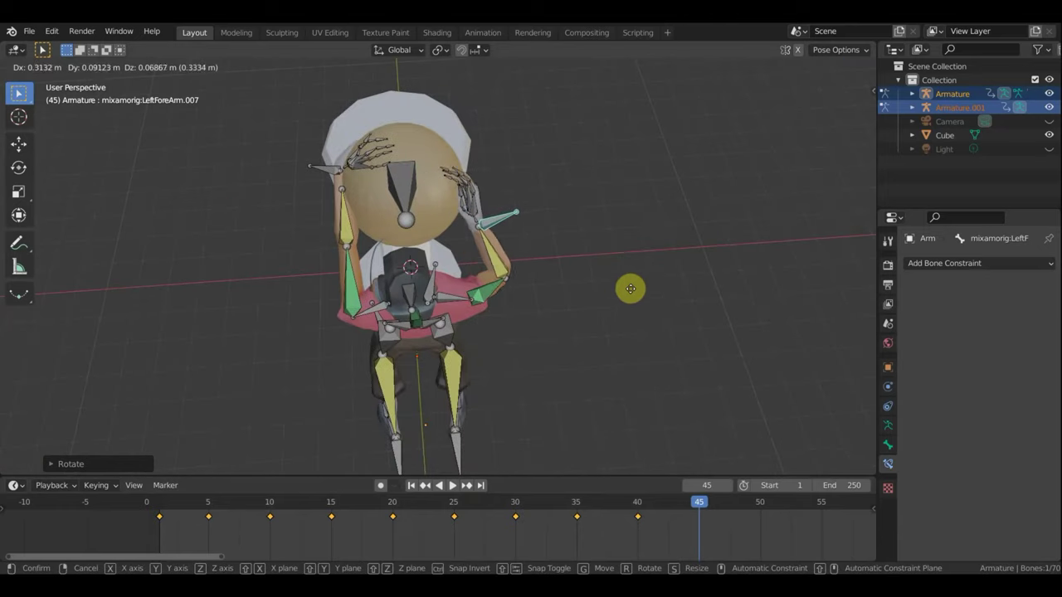
click(630, 295)
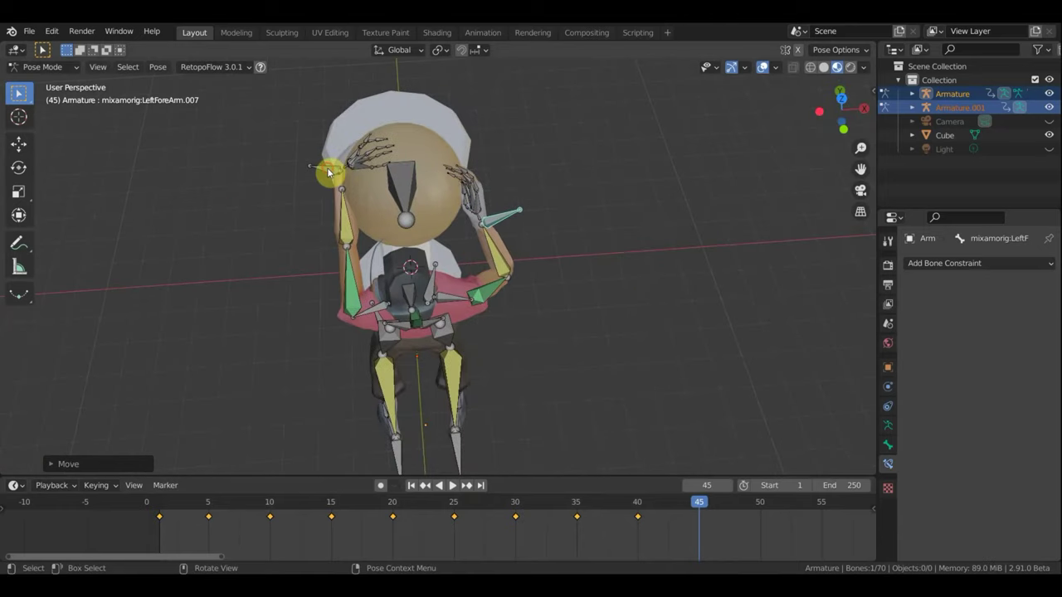
click(525, 219)
key(g)
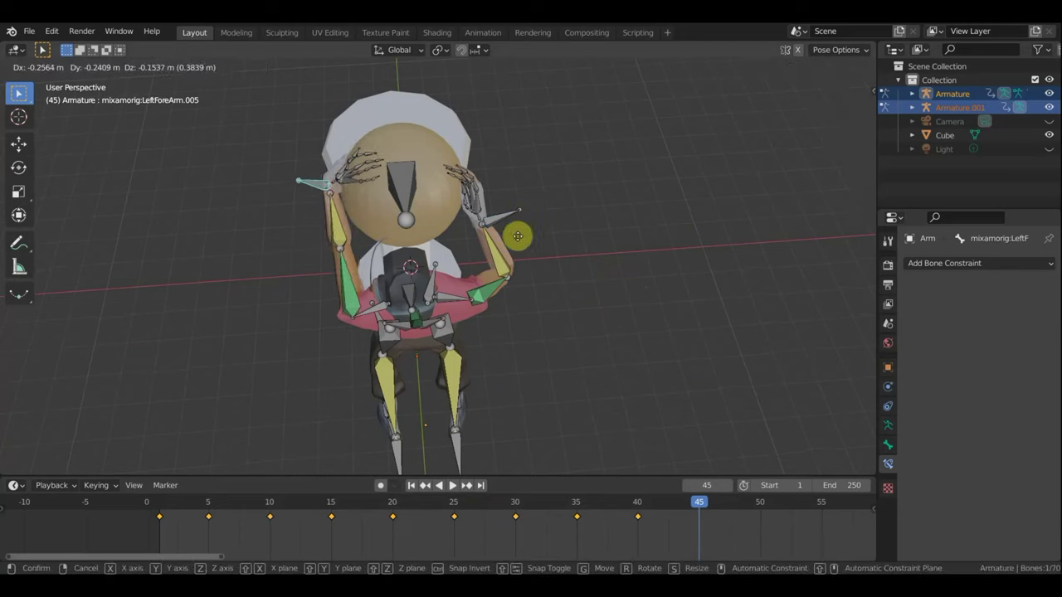
click(515, 248)
key(r)
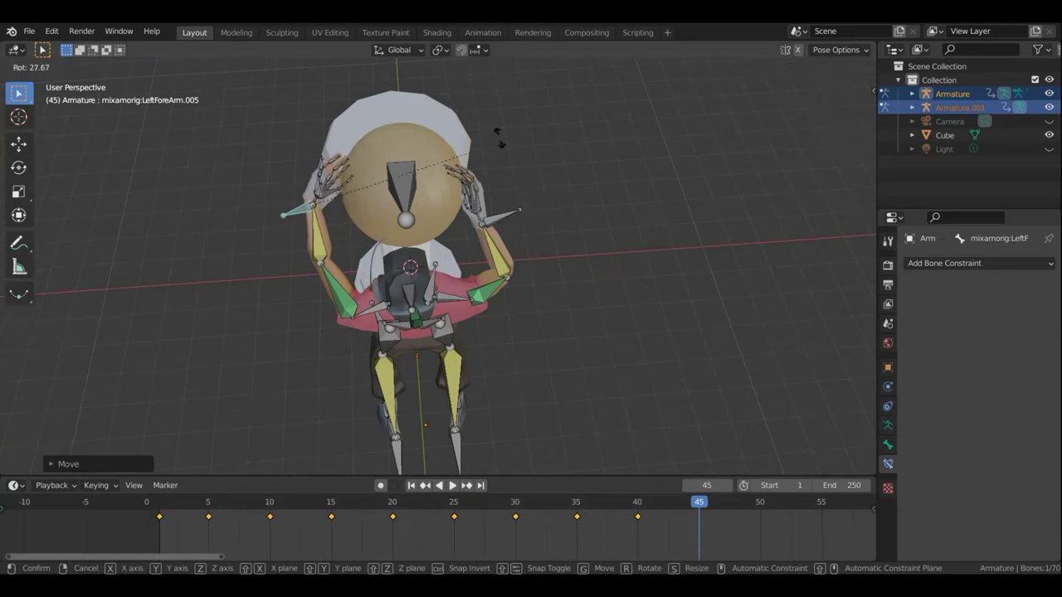
click(482, 170)
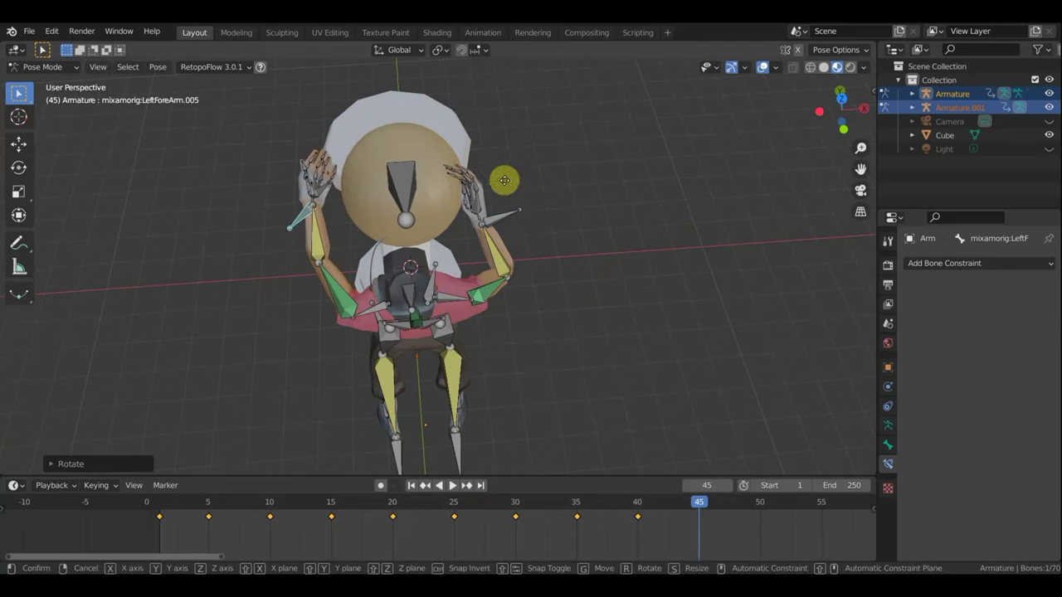
key(g)
click(515, 223)
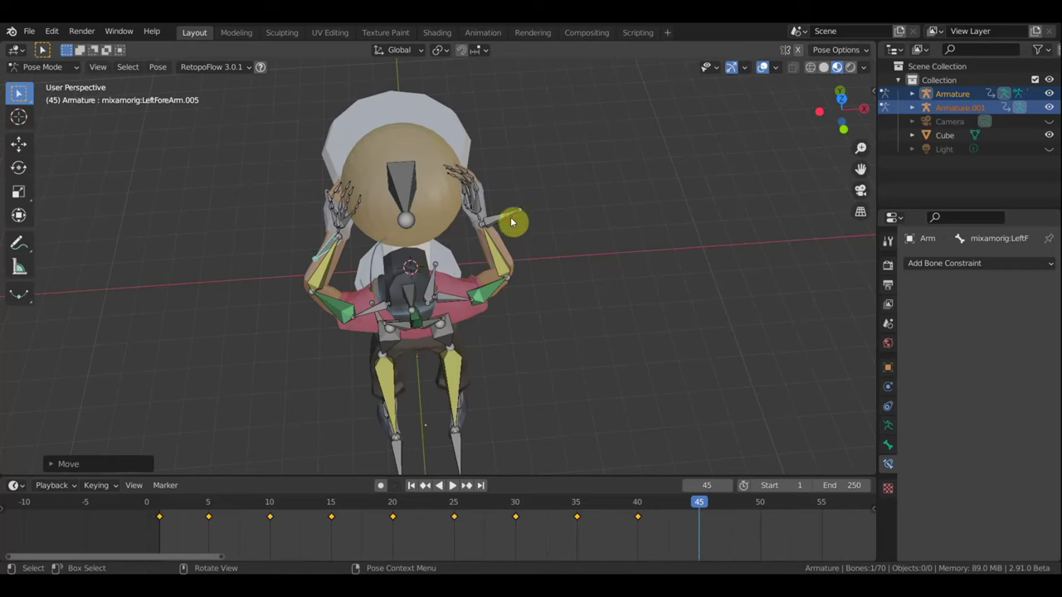
- Move the bone beside the head and rotate the other forearm bone toward the ball
click(510, 218)
key(g)
click(561, 214)
mouse_move(560, 214)
middle_down()
mouse_move(262, 147)
mouse_move(320, 166)
middle_up()
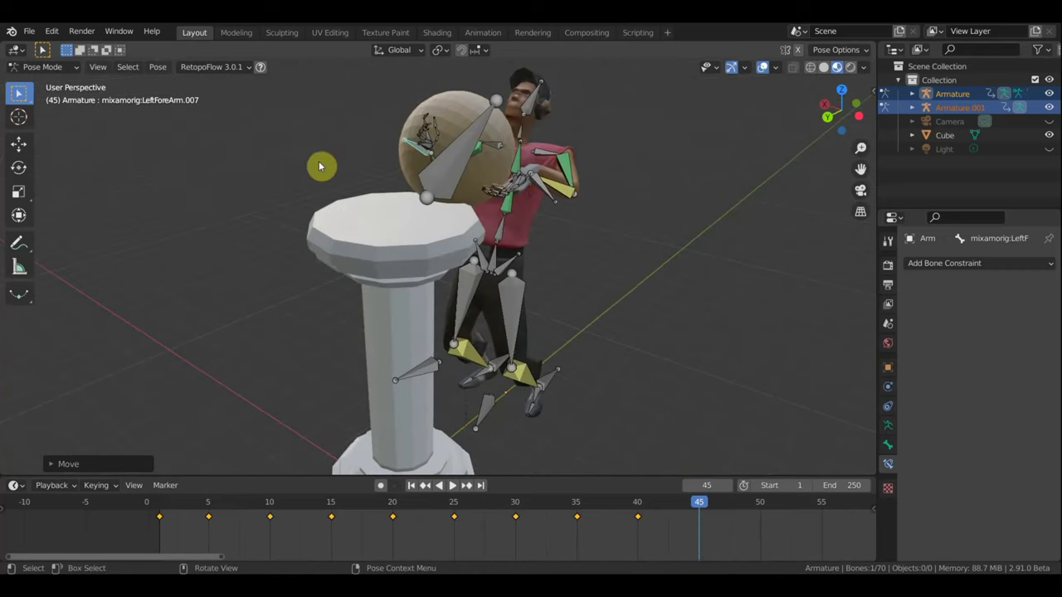
click(541, 183)
mouse_move(553, 230)
middle_down()
mouse_move(677, 253)
mouse_move(702, 246)
middle_up()
key(r)
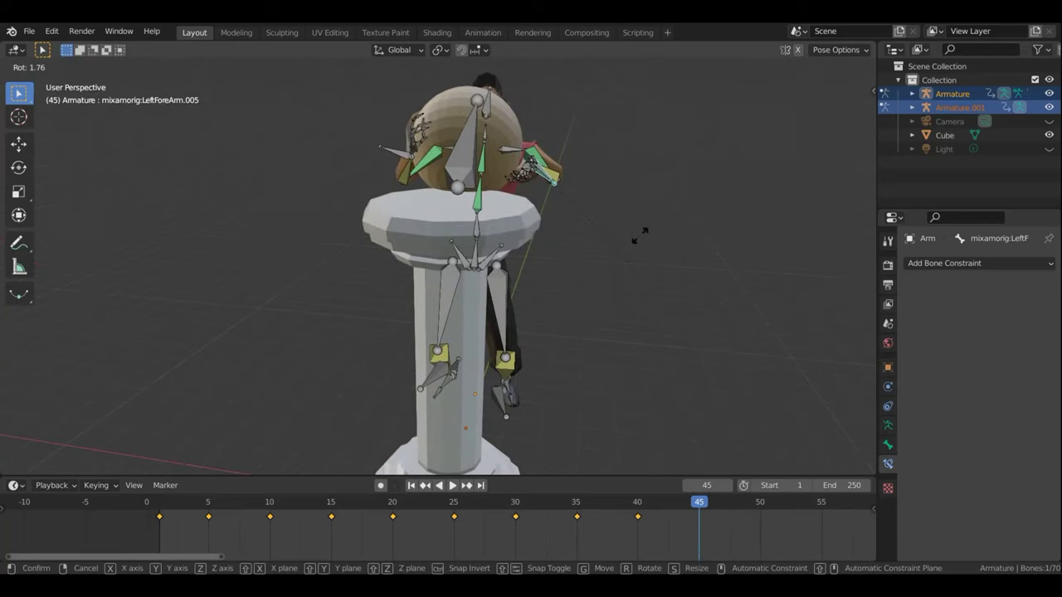
click(622, 138)
- Rotate and shift the LeftForeArm.005 hand onto the ball, then turn Viewport Overlays off
middle_drag(592, 260, 531, 239)
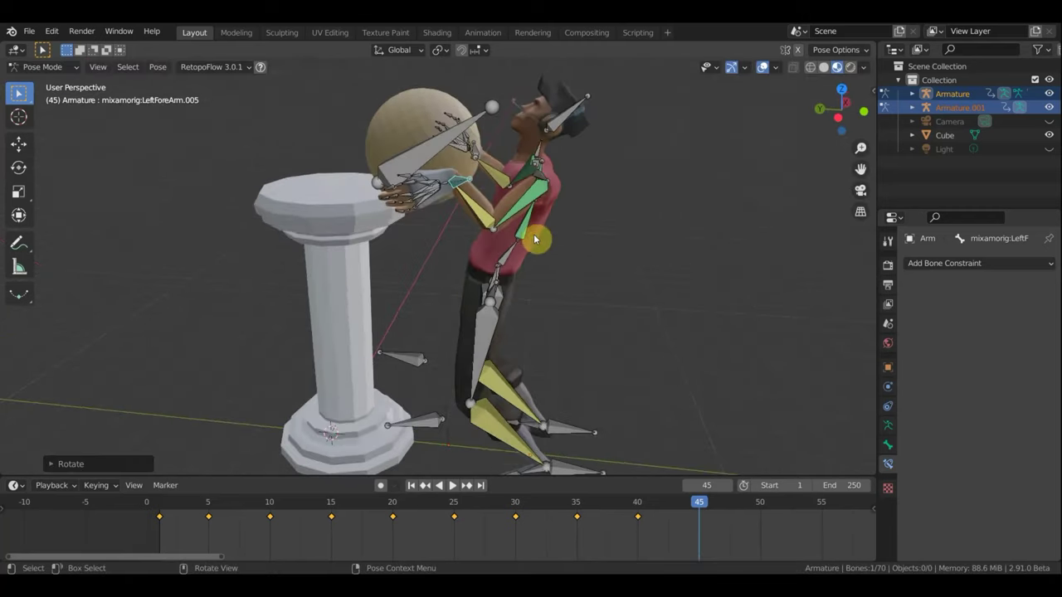
key(r)
click(448, 343)
key(g)
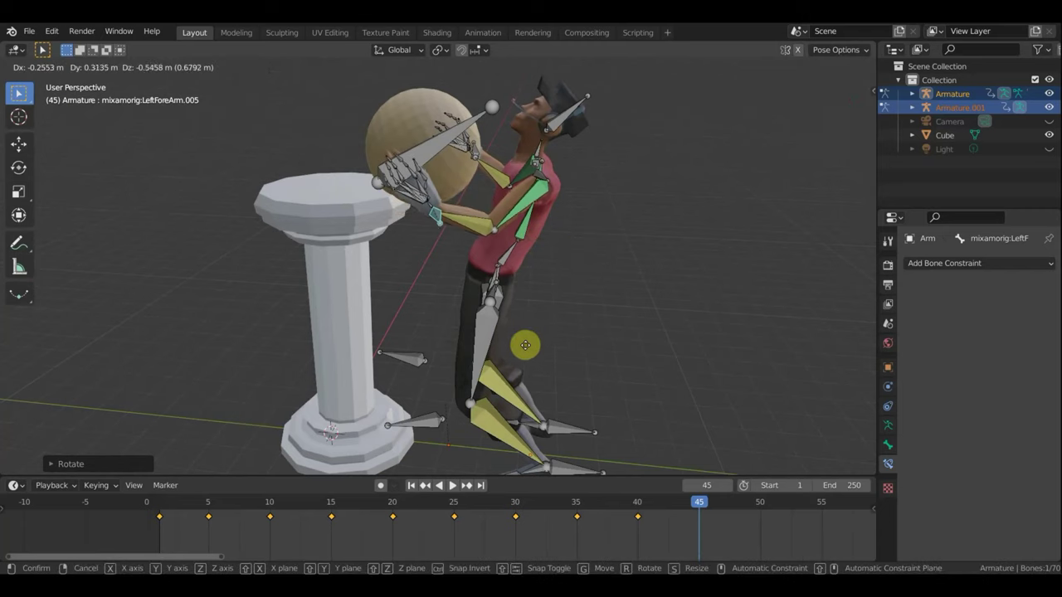
click(527, 346)
click(763, 66)
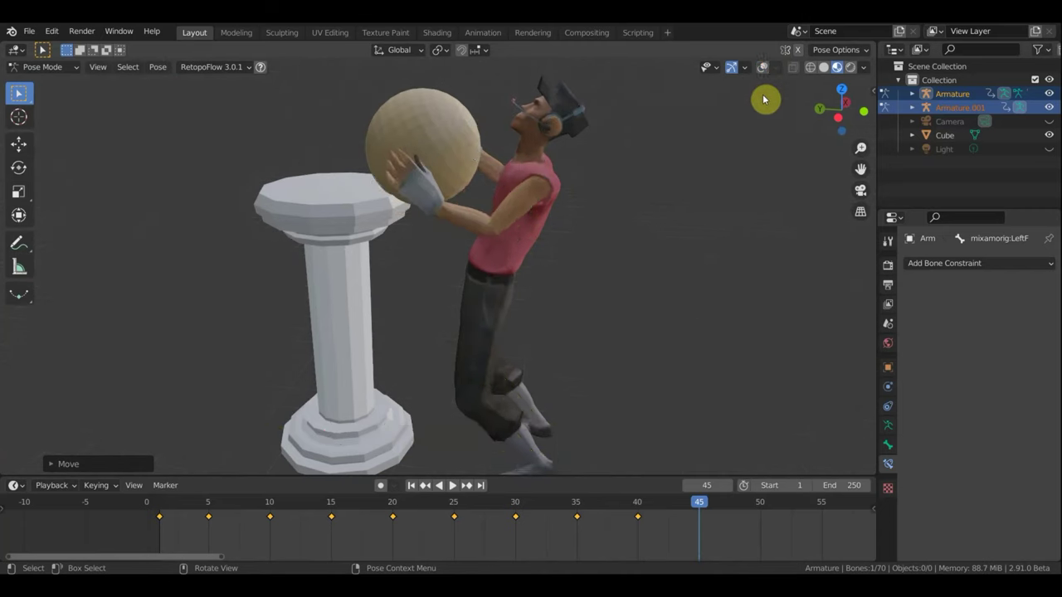
- Move and rotate one hand bone so it presses against the ball at frame 45
middle_drag(764, 98, 754, 322)
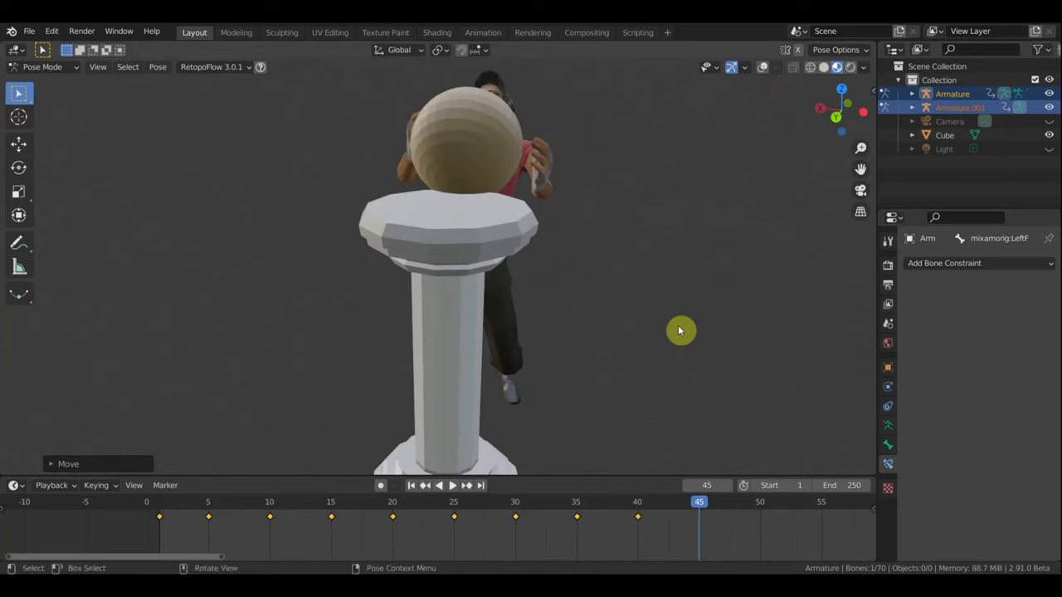
key(g)
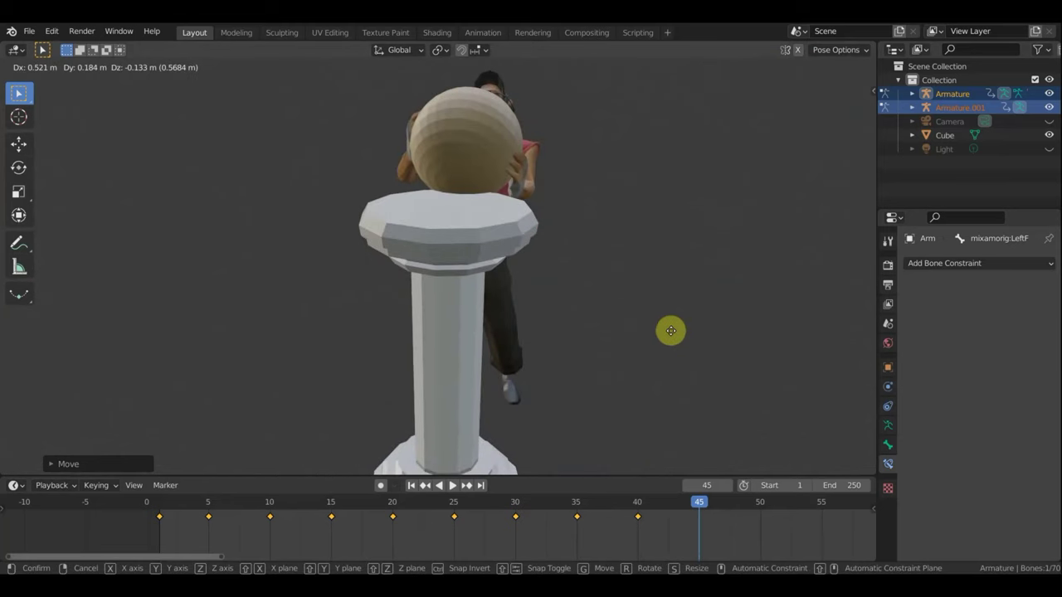
click(680, 333)
middle_drag(701, 350, 730, 343)
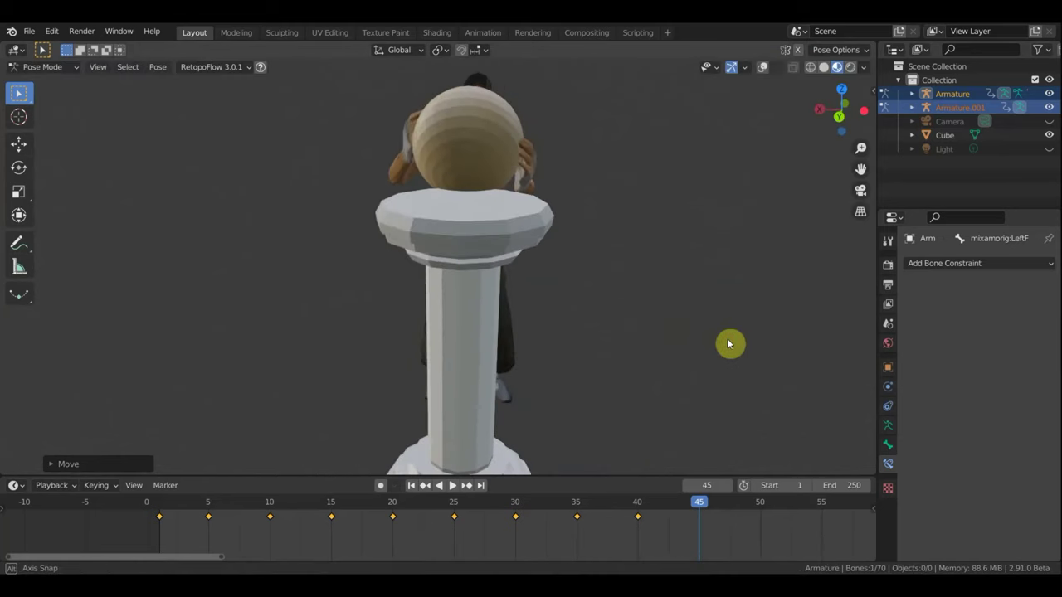
key(r)
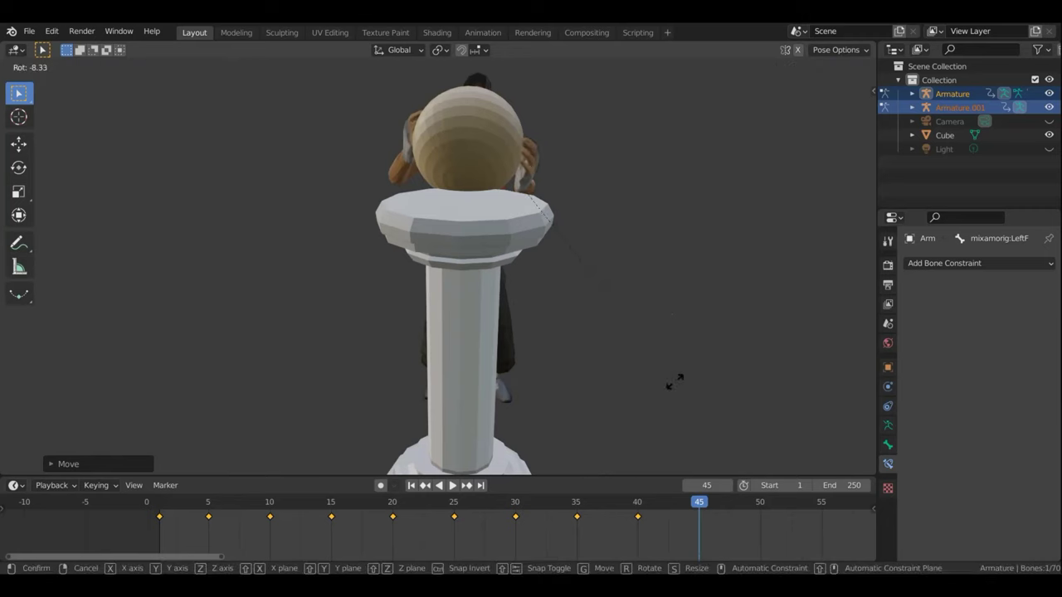
click(727, 365)
key(g)
click(701, 374)
- Wrap the LeftForeArm.007 hand bone lower around the ball and move it inward
mouse_move(636, 138)
middle_down()
mouse_move(821, 104)
mouse_move(726, 138)
middle_up()
click(764, 66)
mouse_move(655, 108)
middle_down()
mouse_move(768, 139)
mouse_move(754, 158)
middle_up()
click(518, 176)
middle_drag(540, 374, 618, 336)
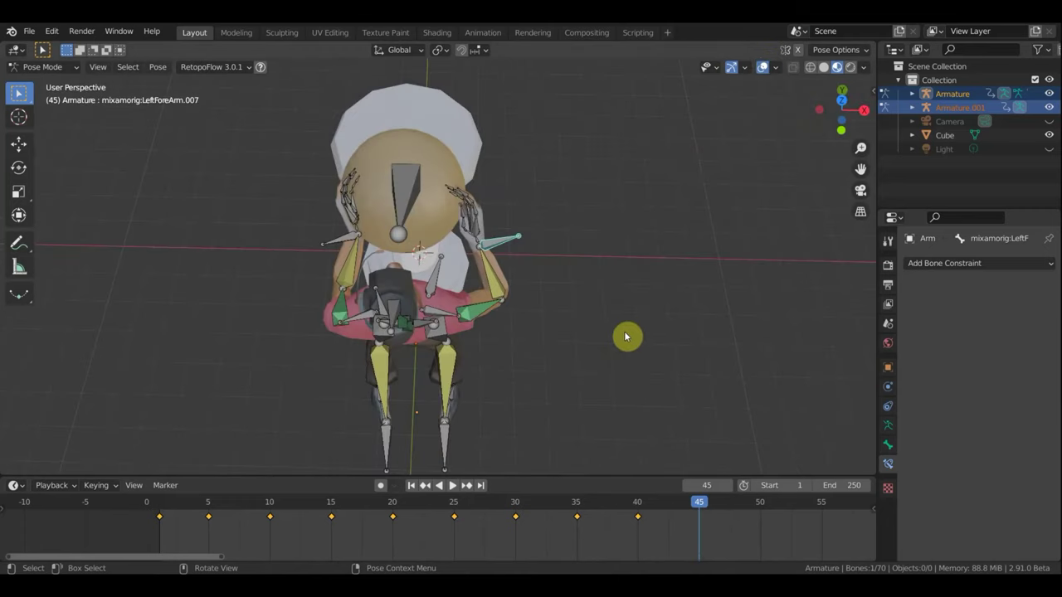
key(r)
click(540, 363)
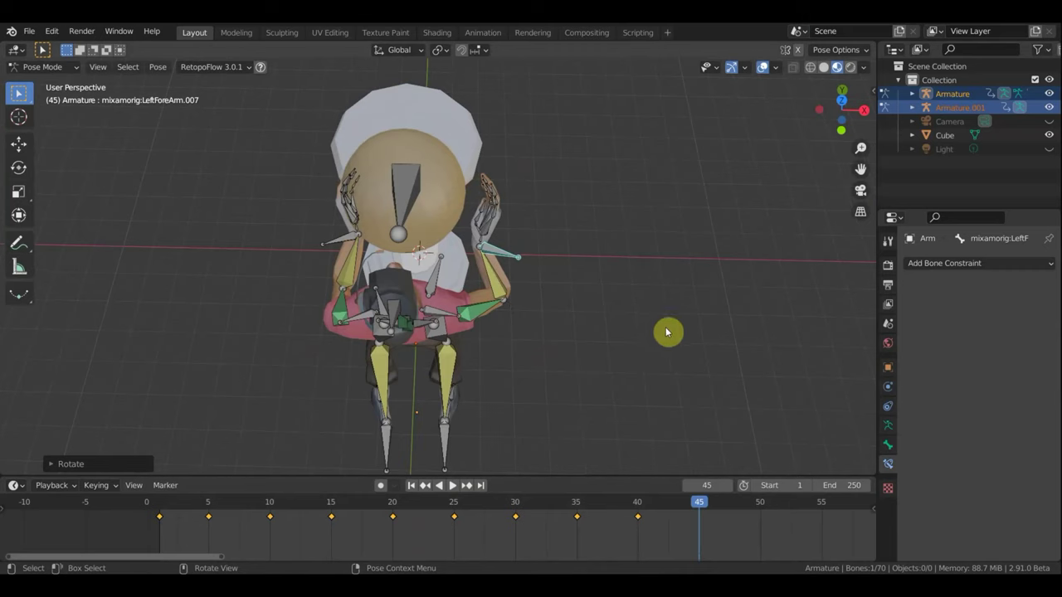
key(g)
click(640, 349)
key(g)
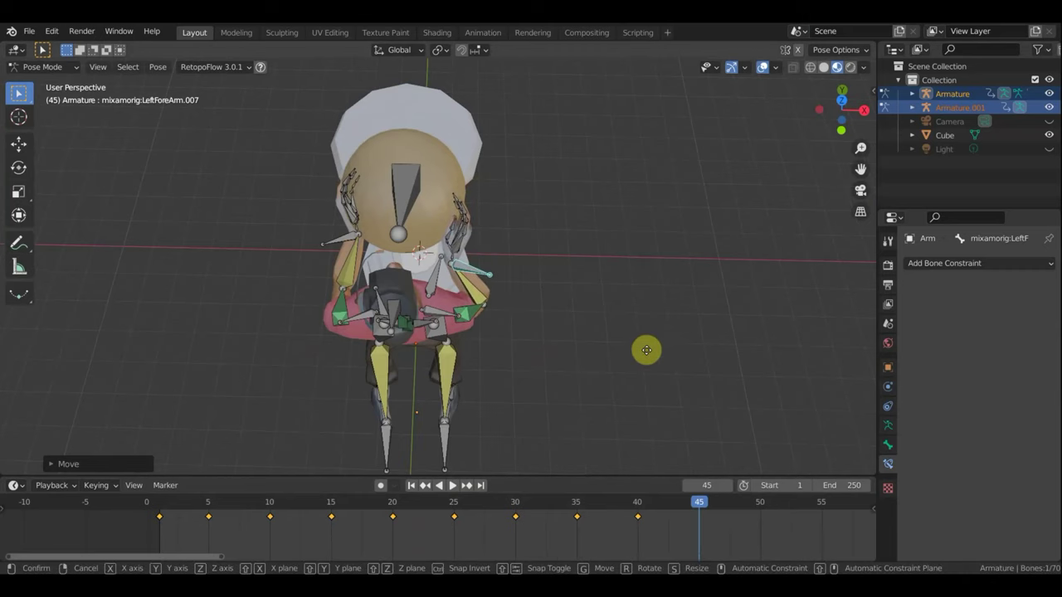
click(647, 350)
- With bones and grid hidden, rotate and reposition the arm bone around the ball
mouse_move(648, 351)
middle_down()
mouse_move(433, 261)
mouse_move(410, 219)
mouse_move(476, 206)
middle_up()
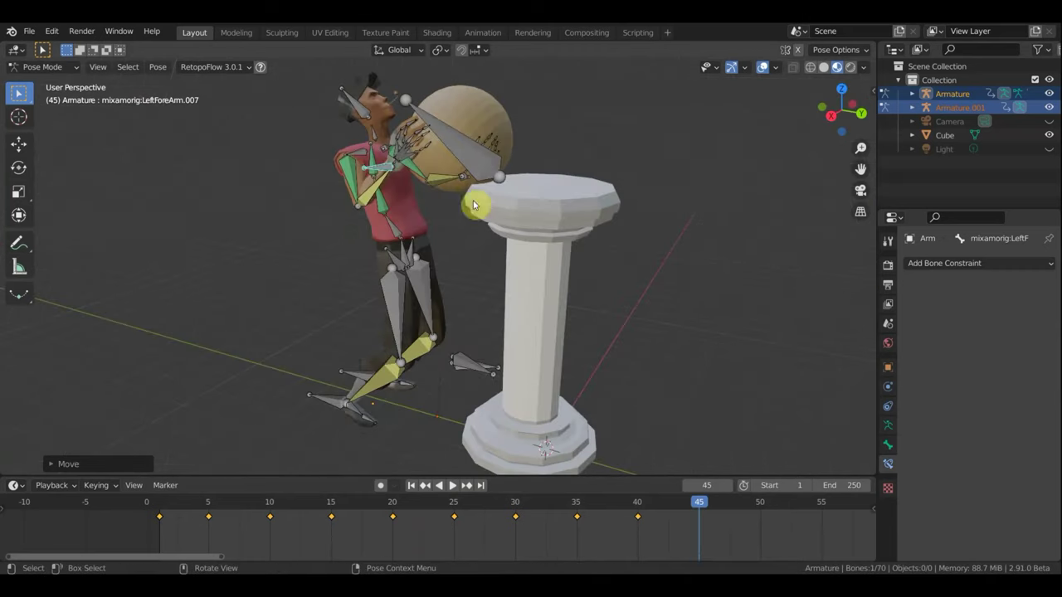
click(764, 67)
mouse_move(690, 145)
middle_down()
mouse_move(591, 158)
mouse_move(680, 135)
middle_up()
middle_drag(583, 229, 614, 223)
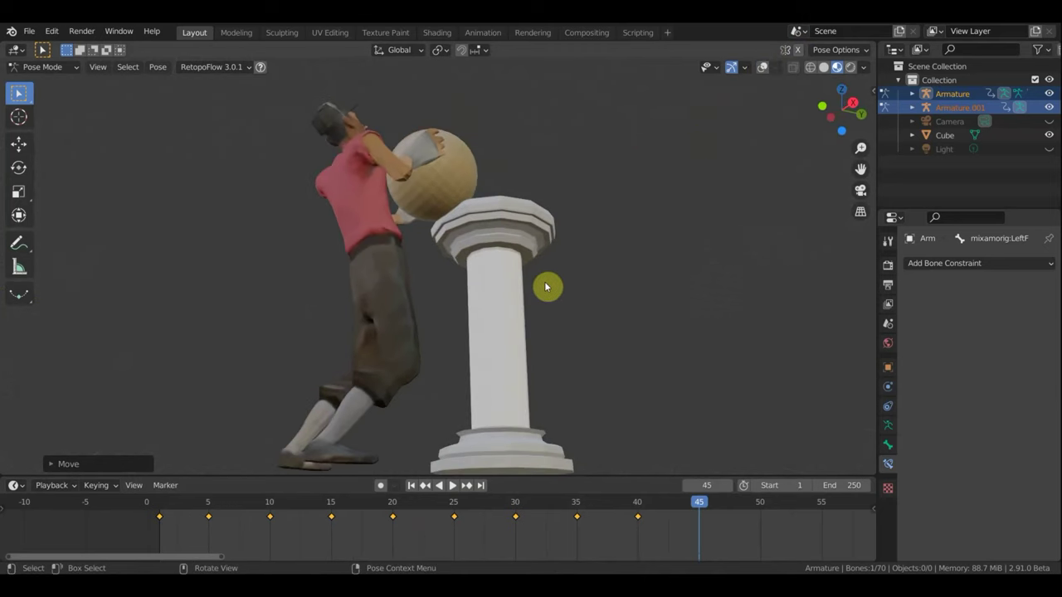
key(r)
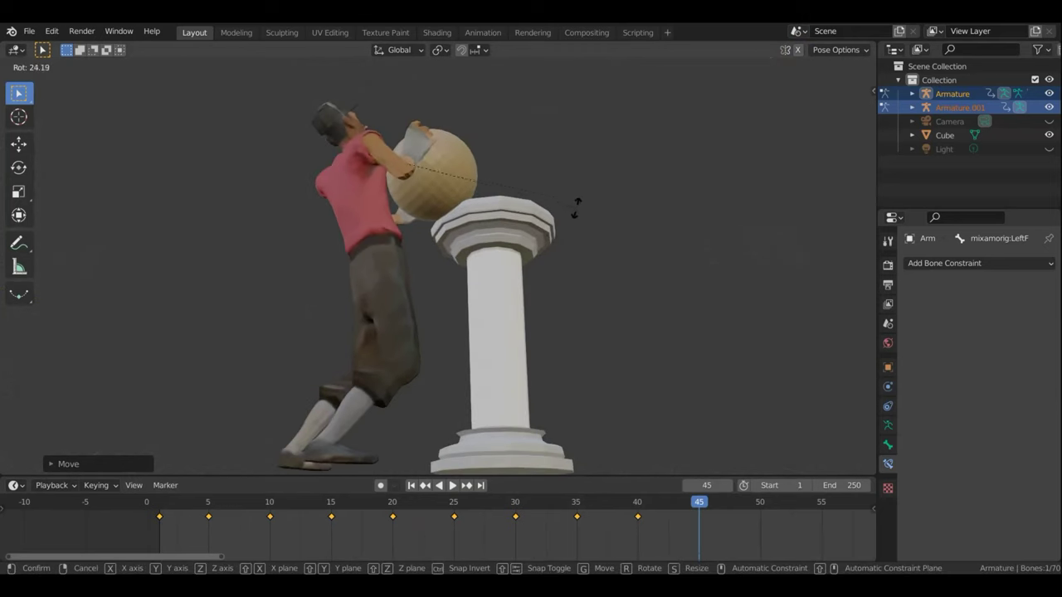
click(576, 208)
mouse_move(588, 232)
middle_down()
mouse_move(640, 308)
mouse_move(663, 310)
middle_up()
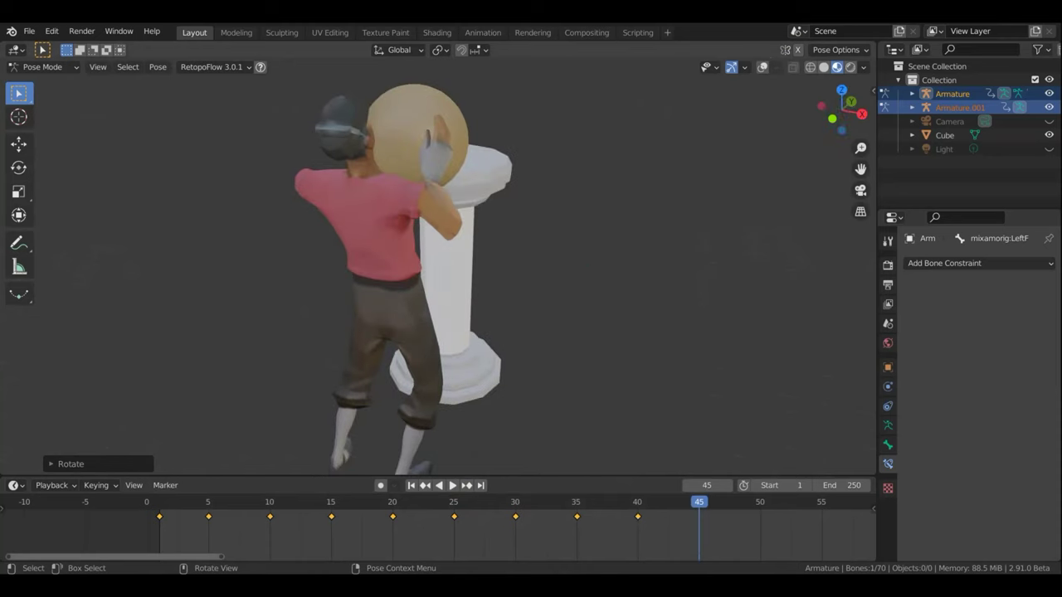
key(r)
click(563, 285)
key(g)
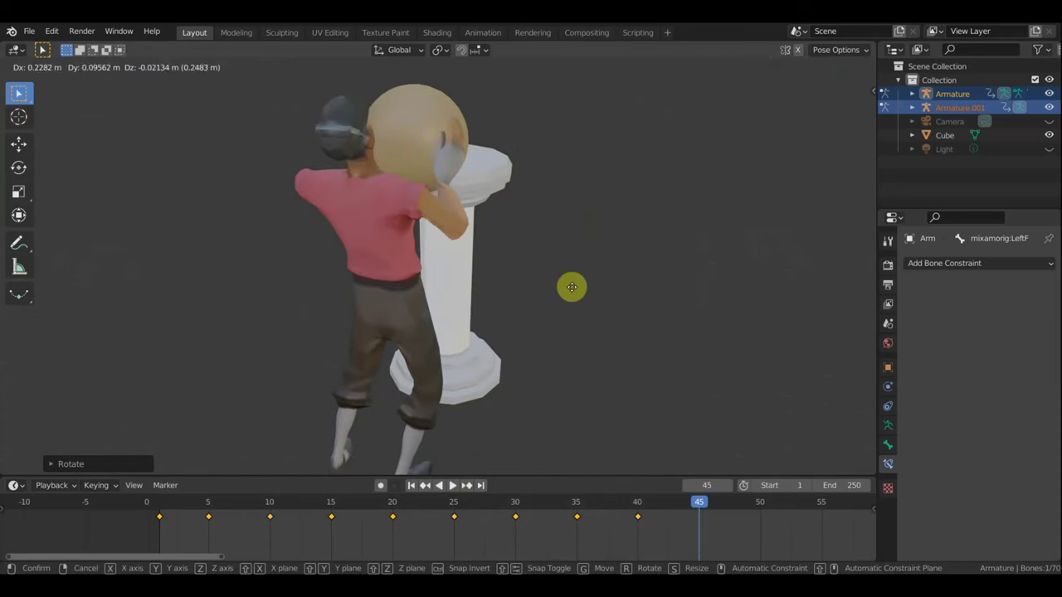
click(572, 291)
- Shift the upper-body bone, then show the bones and grid in right side view
mouse_move(572, 291)
middle_down()
mouse_move(455, 274)
mouse_move(346, 237)
mouse_move(356, 211)
mouse_move(339, 208)
middle_up()
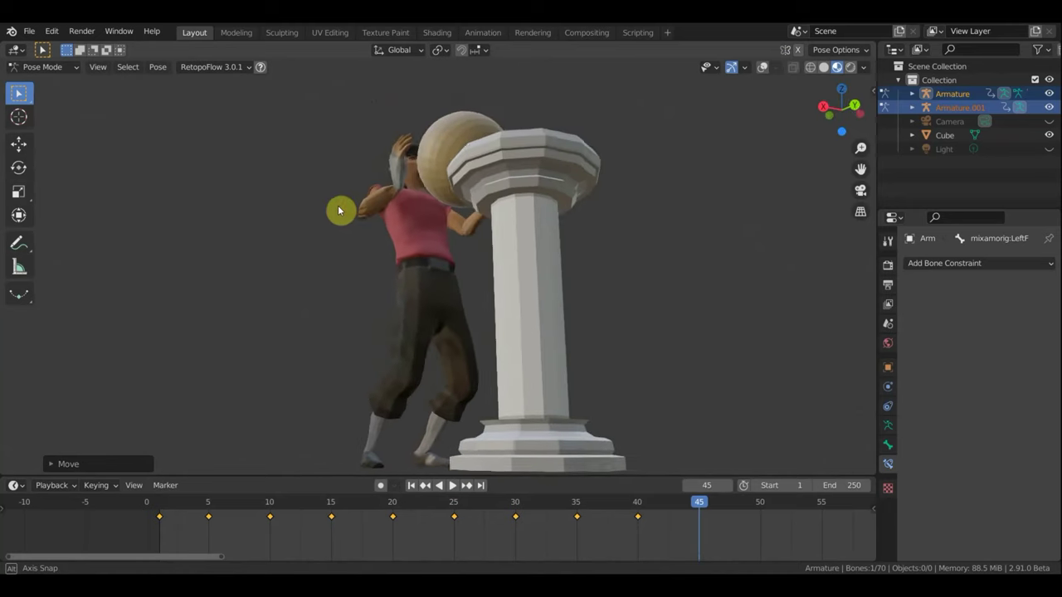
key(g)
click(412, 224)
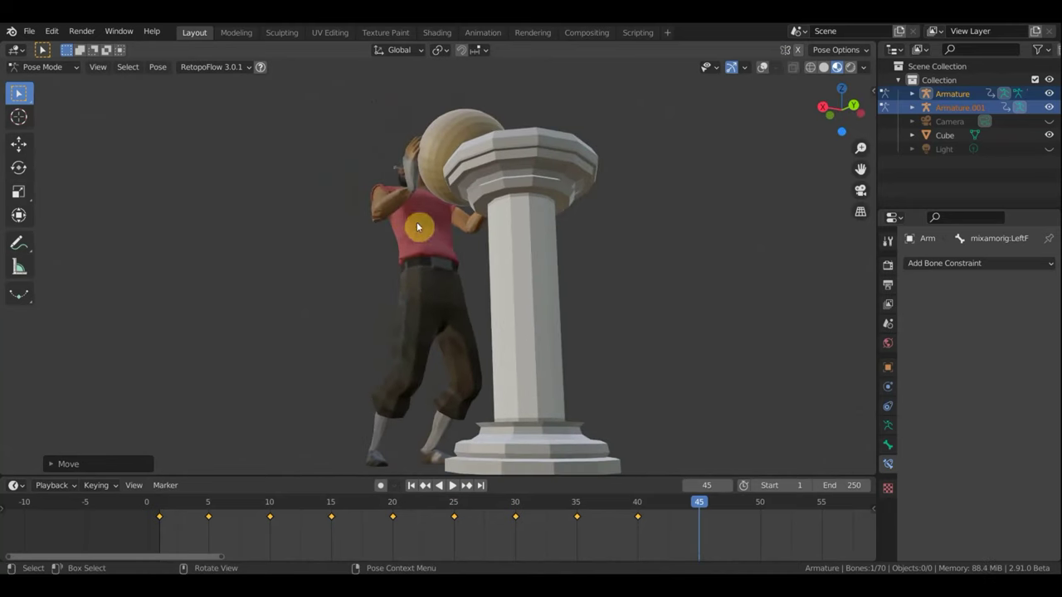
key(KP_3)
key(shift+alt+z)
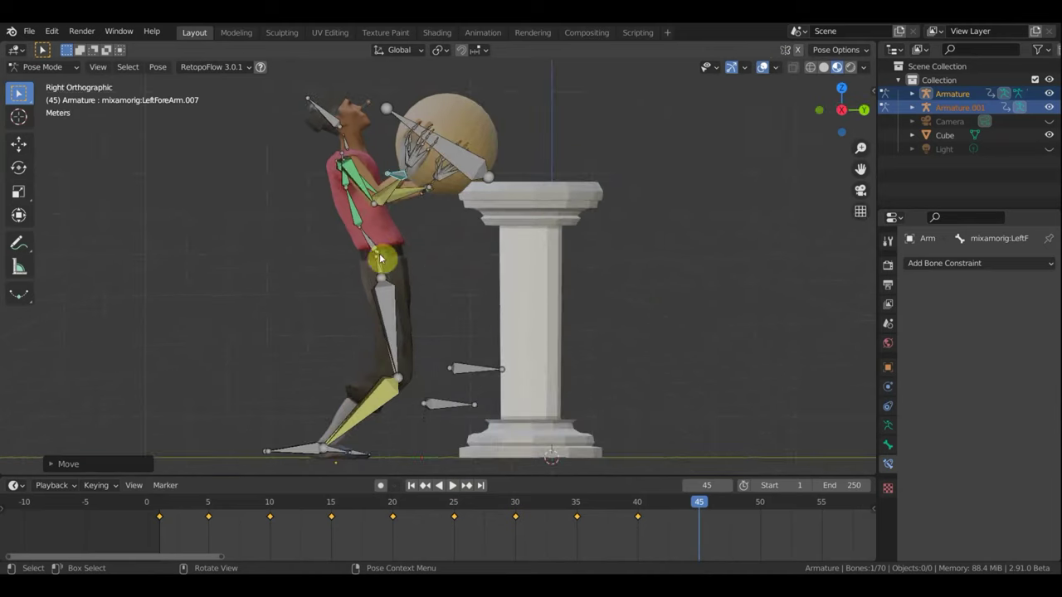
- Bend the Spine bone back in two rotations
click(564, 291)
key(r)
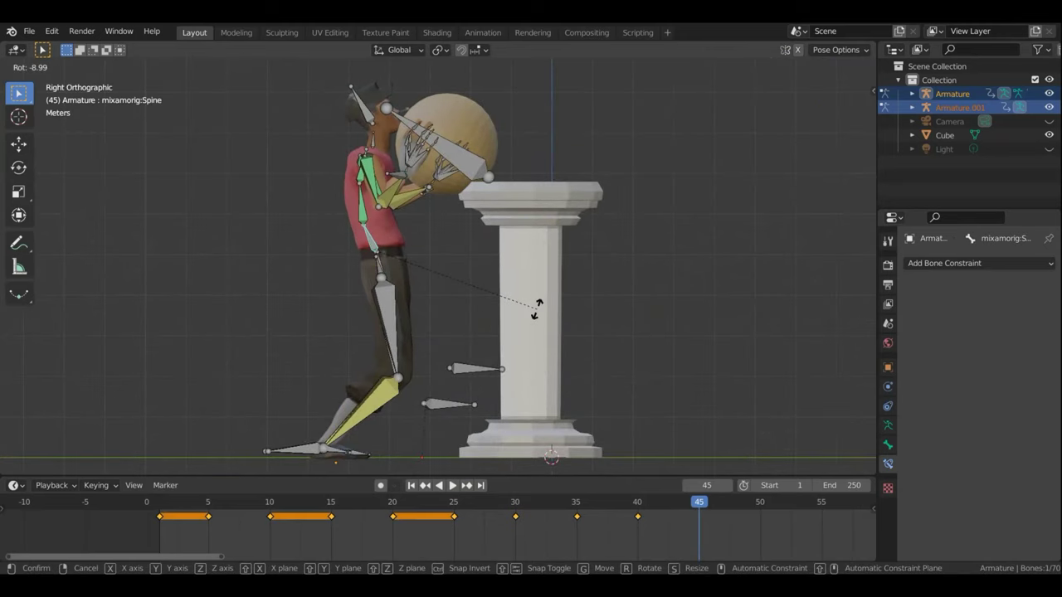
click(537, 312)
key(r)
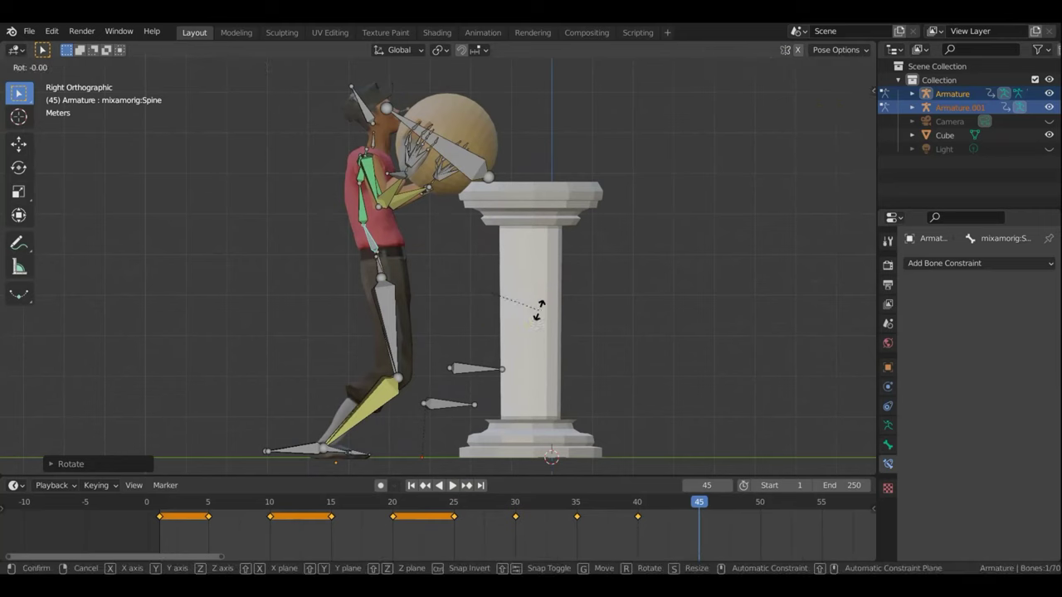
click(515, 314)
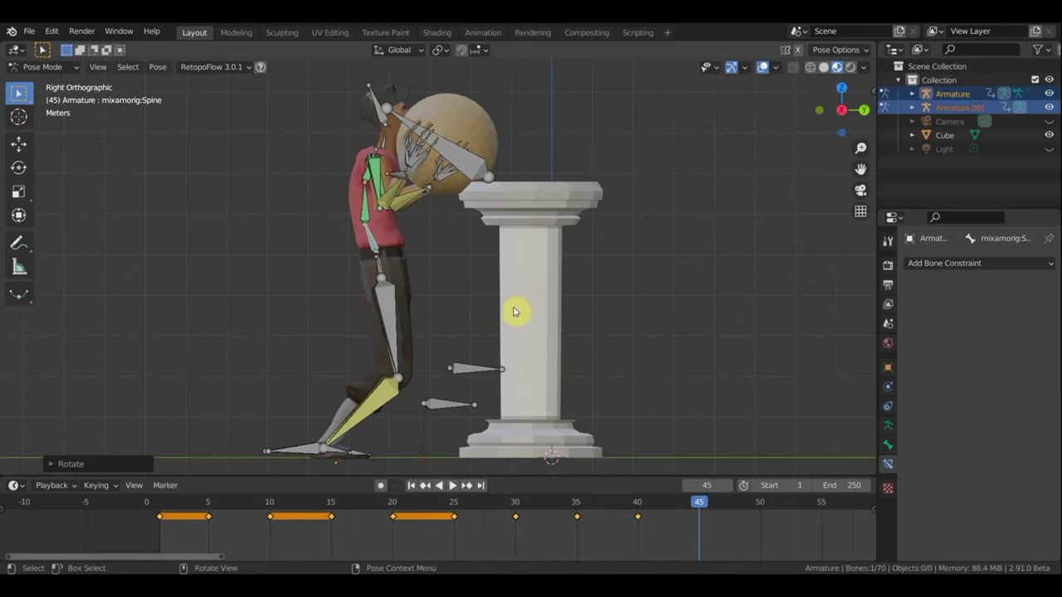
- Tilt the head with the Neck bone and lean the upper body back at the spine
click(384, 144)
key(r)
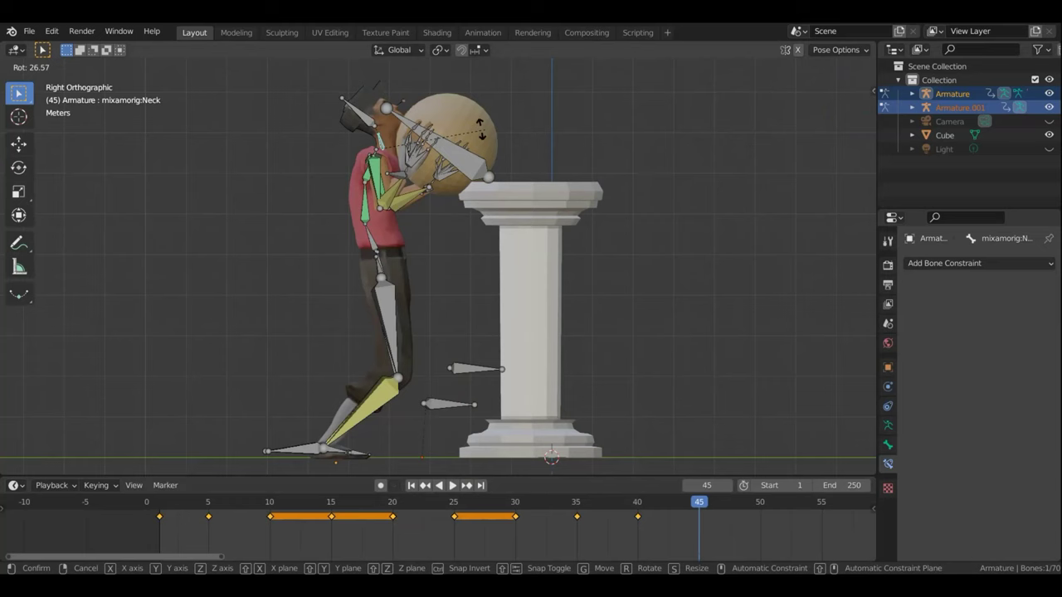
click(469, 130)
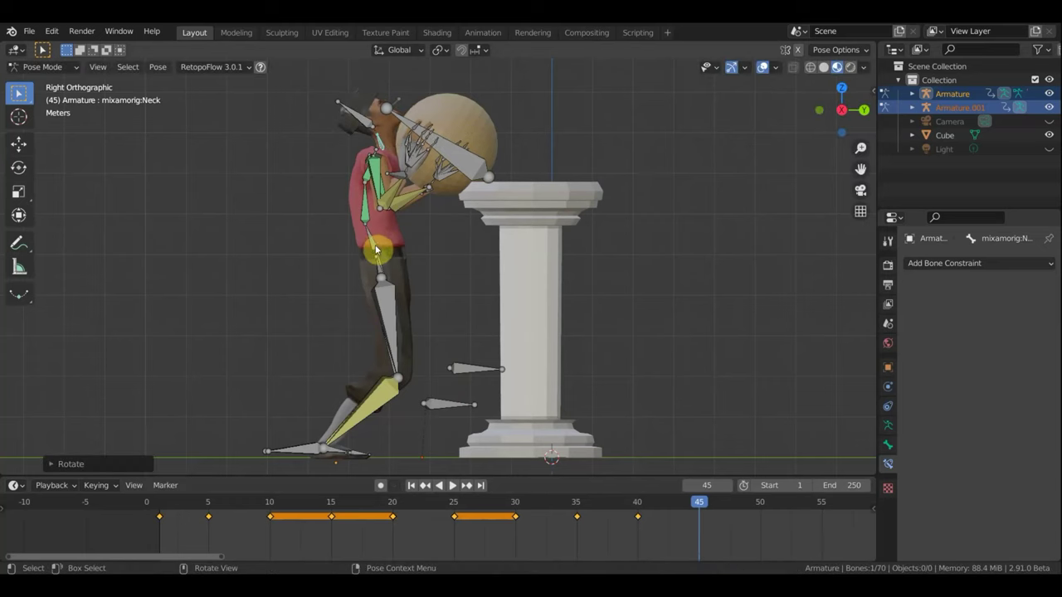
key(r)
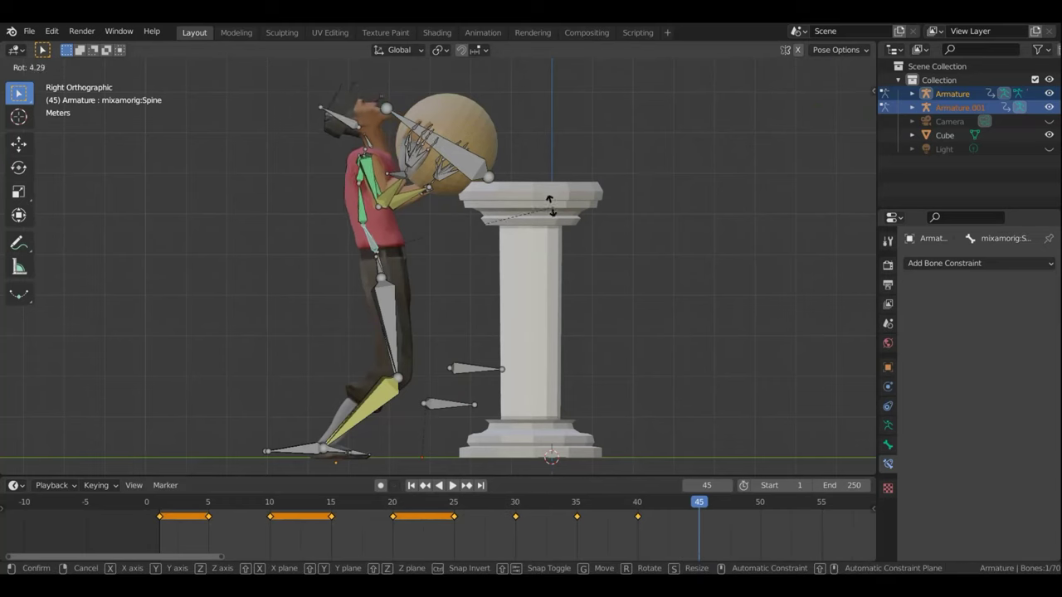
click(539, 201)
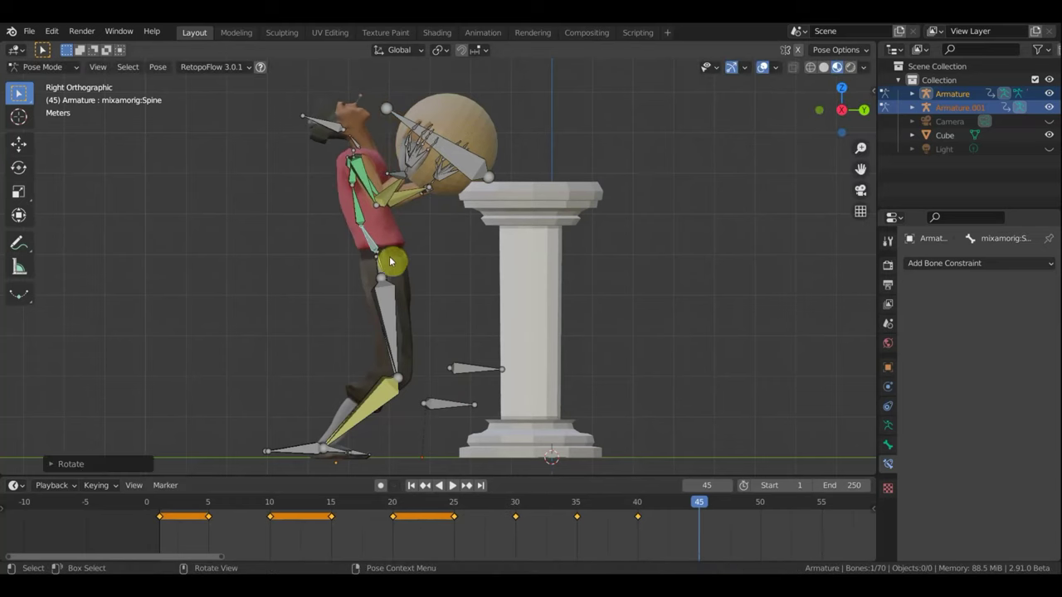
- Move the Hips bone about 0.21 m toward the pillar
mouse_move(390, 264)
middle_down()
mouse_move(438, 273)
mouse_move(373, 271)
middle_up()
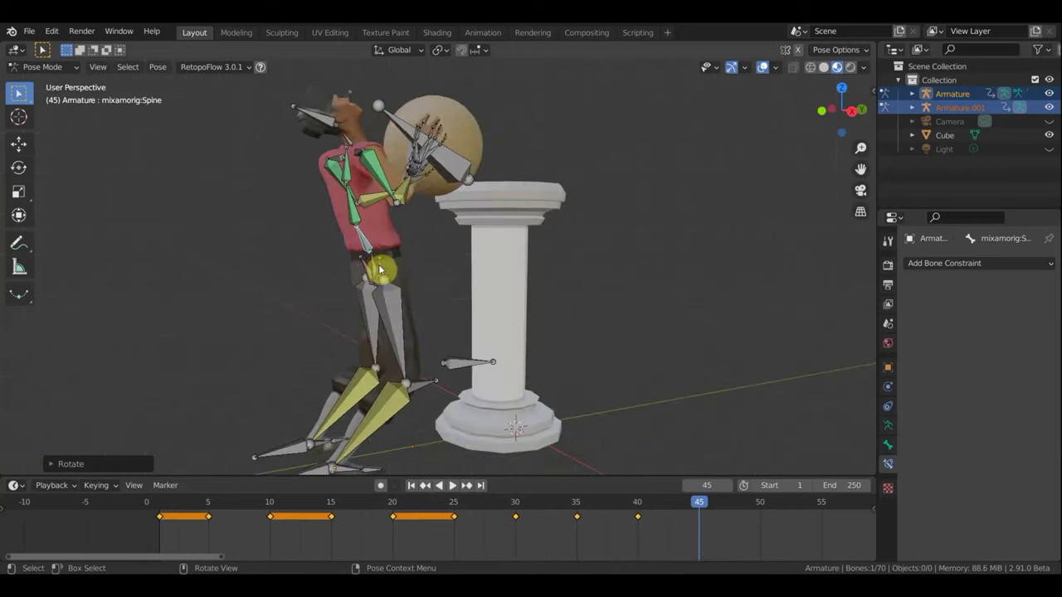
middle_drag(505, 289, 458, 291)
key(bracketleft)
key(g)
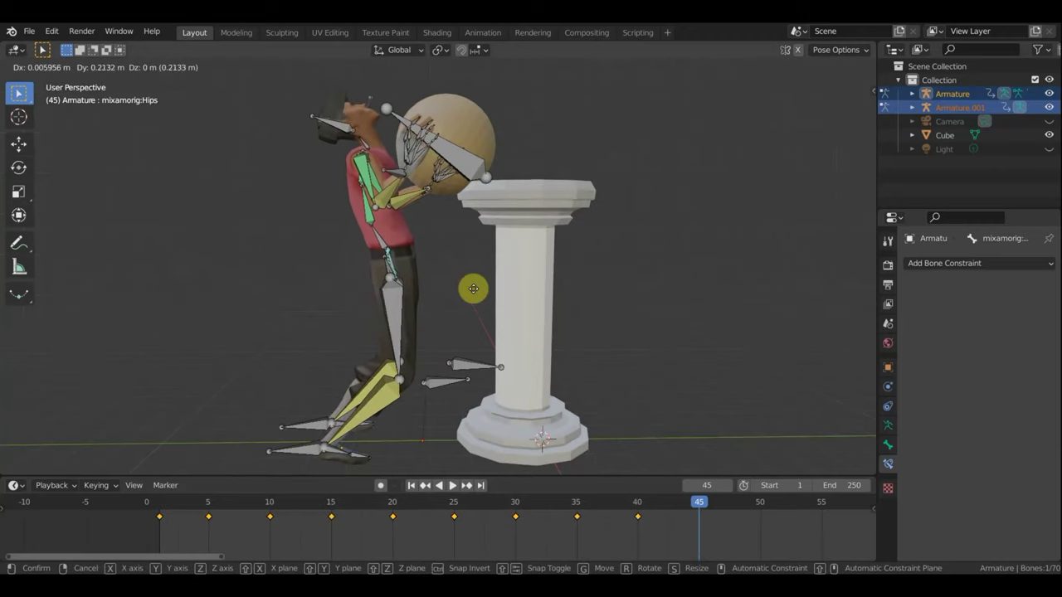
click(476, 288)
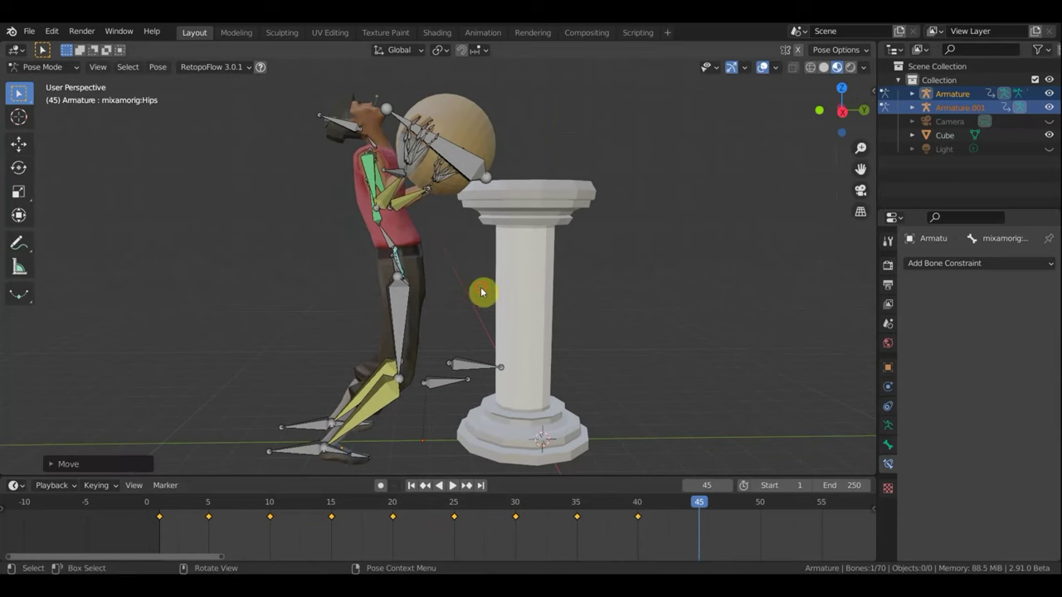
middle_drag(637, 287, 646, 287)
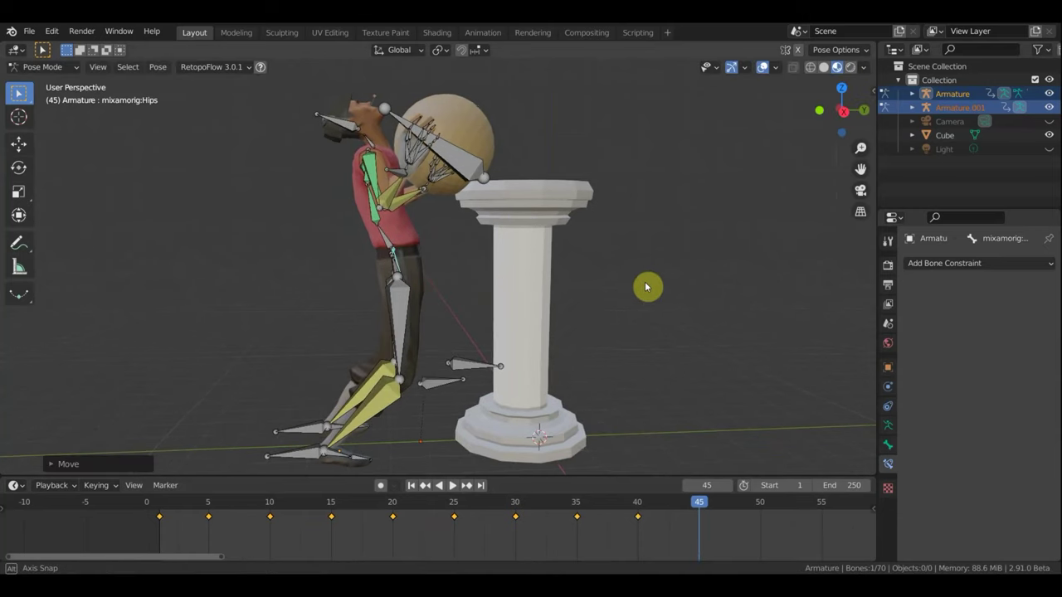
- Keyframe Location & Rotation for all bones at frame 45, then scrub the timeline to preview
key(a)
key(i)
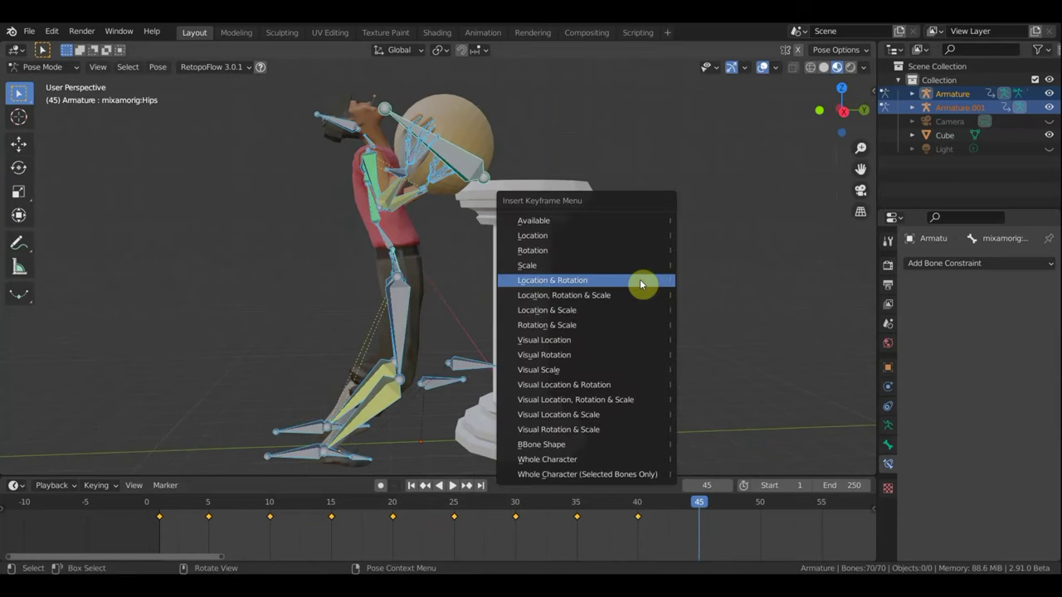
click(640, 282)
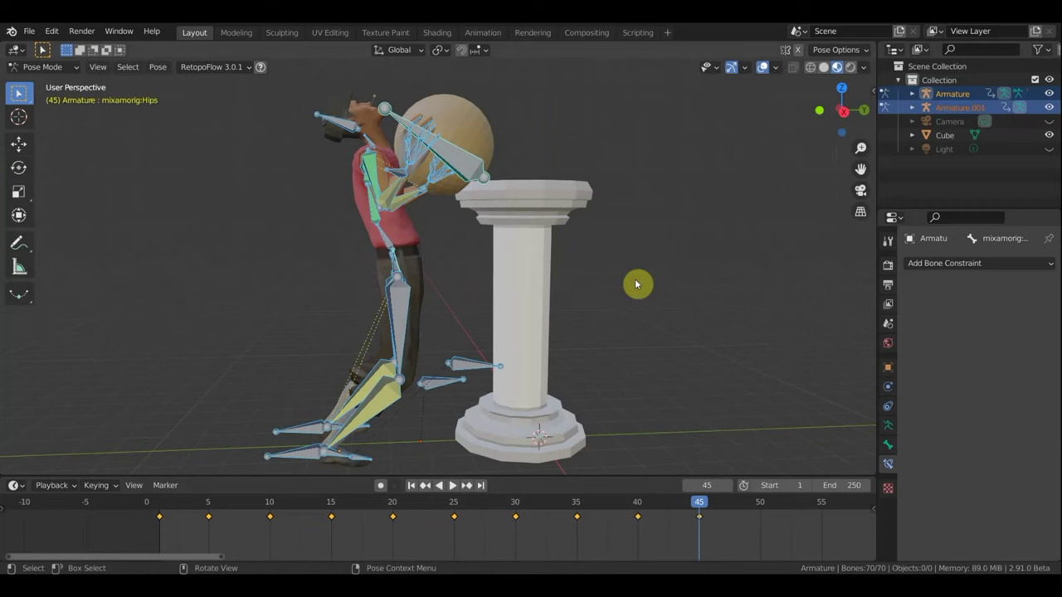
key(KP_3)
scroll(655, 249, down, 2)
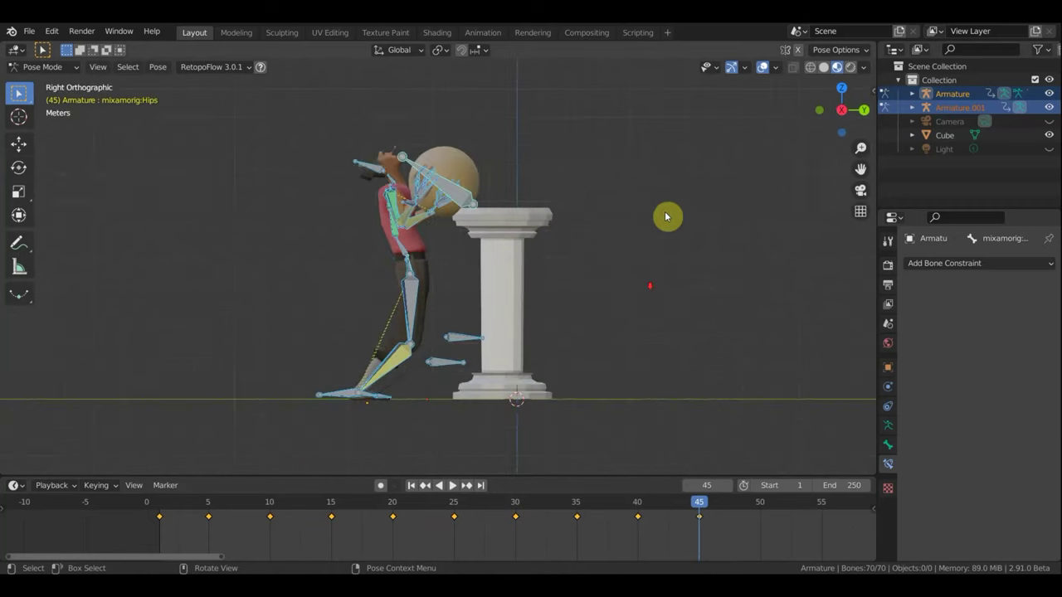
click(762, 66)
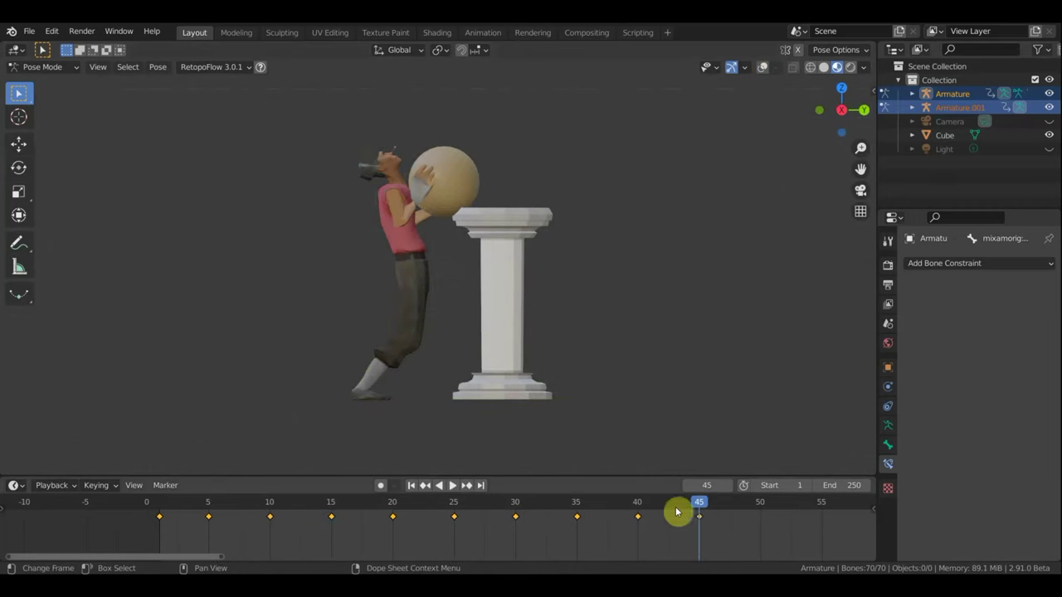
mouse_move(699, 501)
mouse_down()
mouse_move(312, 487)
mouse_move(163, 500)
mouse_move(760, 500)
mouse_up()
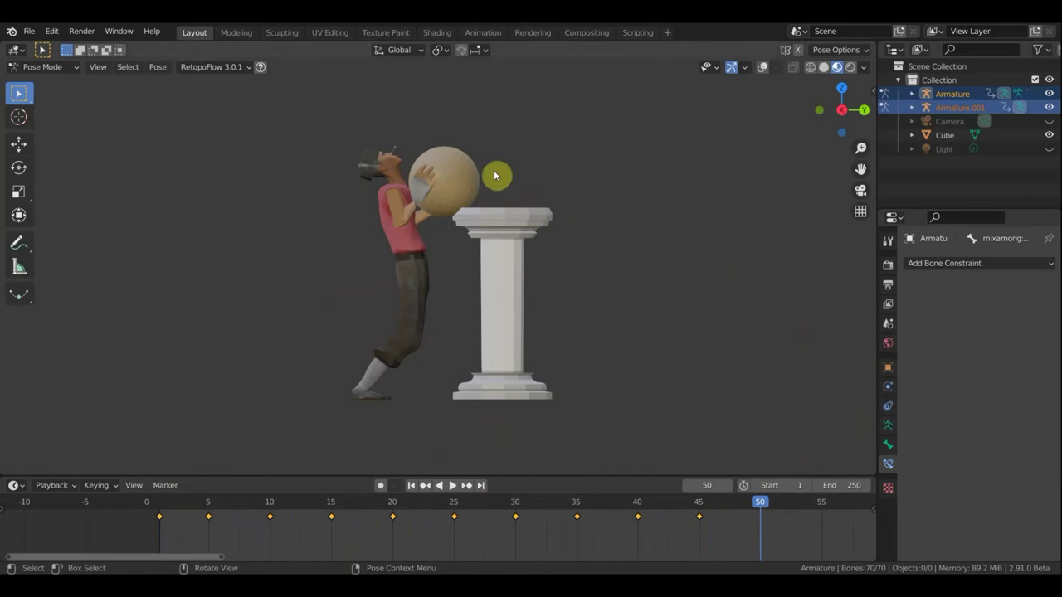
- With bones visible, move the LeftLeg.007 foot bone forward toward the pillar
click(762, 67)
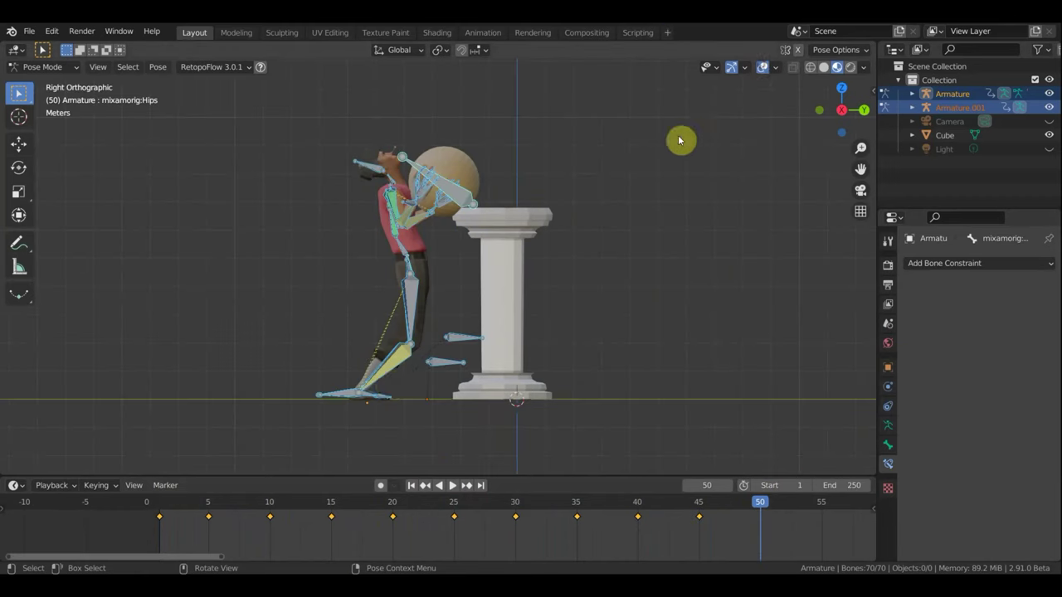
click(333, 398)
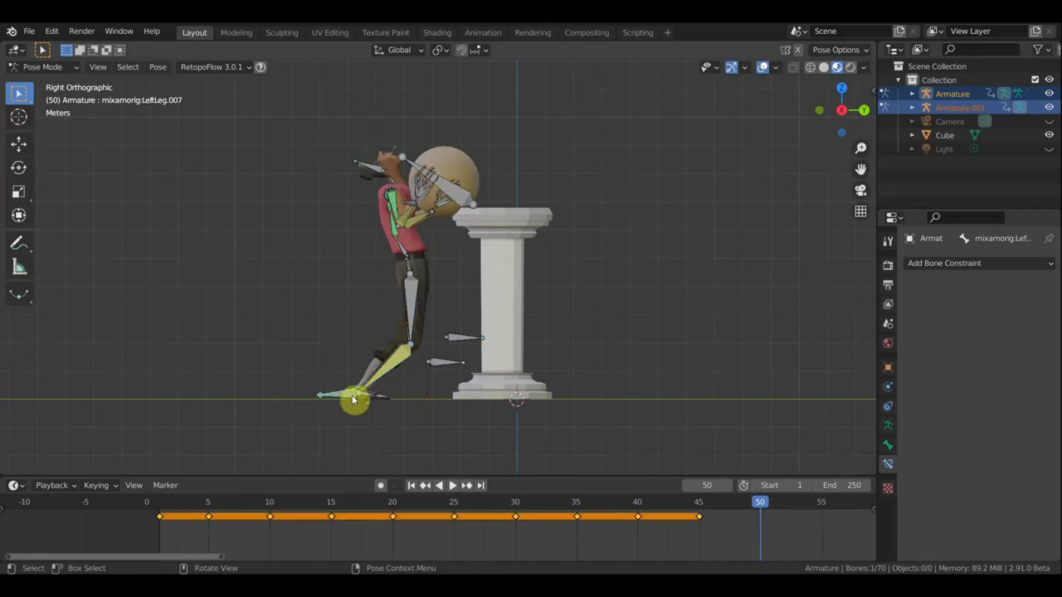
key(g)
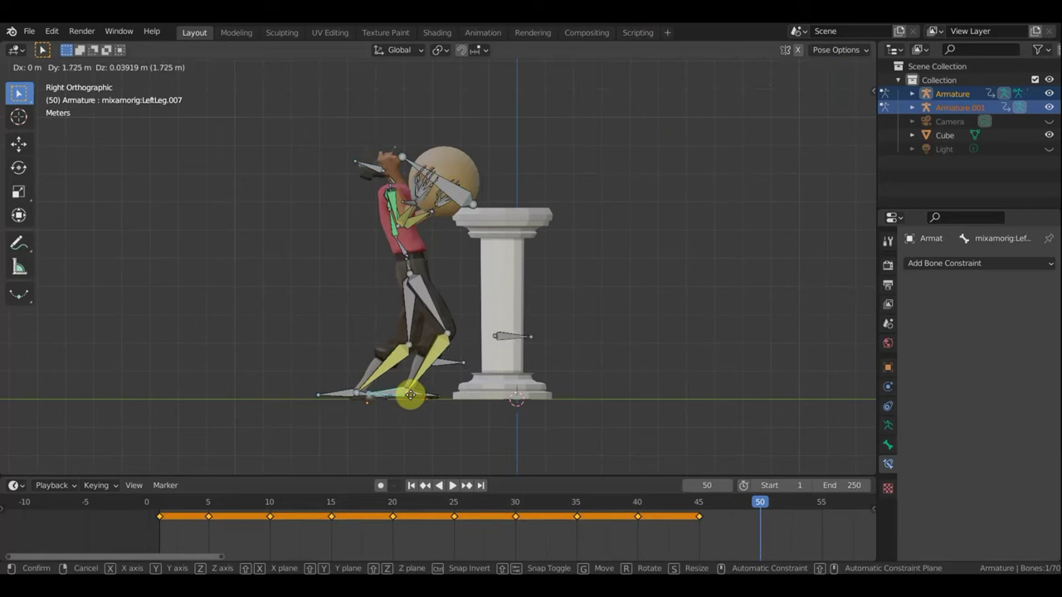
click(418, 396)
scroll(415, 256, up, 2)
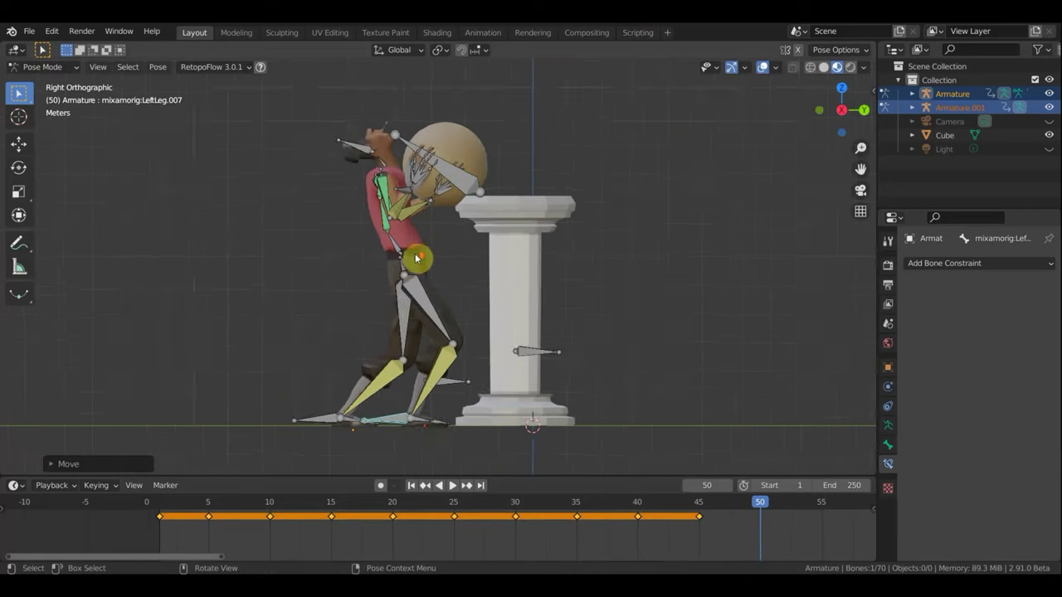
scroll(406, 262, up, 2)
middle_drag(399, 268, 484, 280)
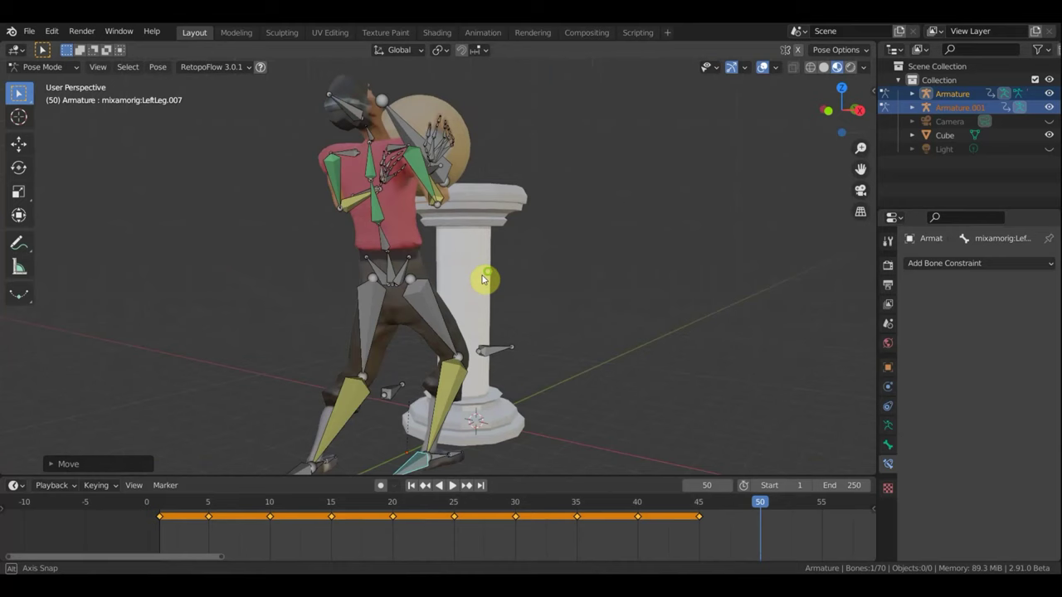
- Rotate the Hips about −9° and raise them roughly 0.24 m to stand more upright
click(390, 268)
key(KP_3)
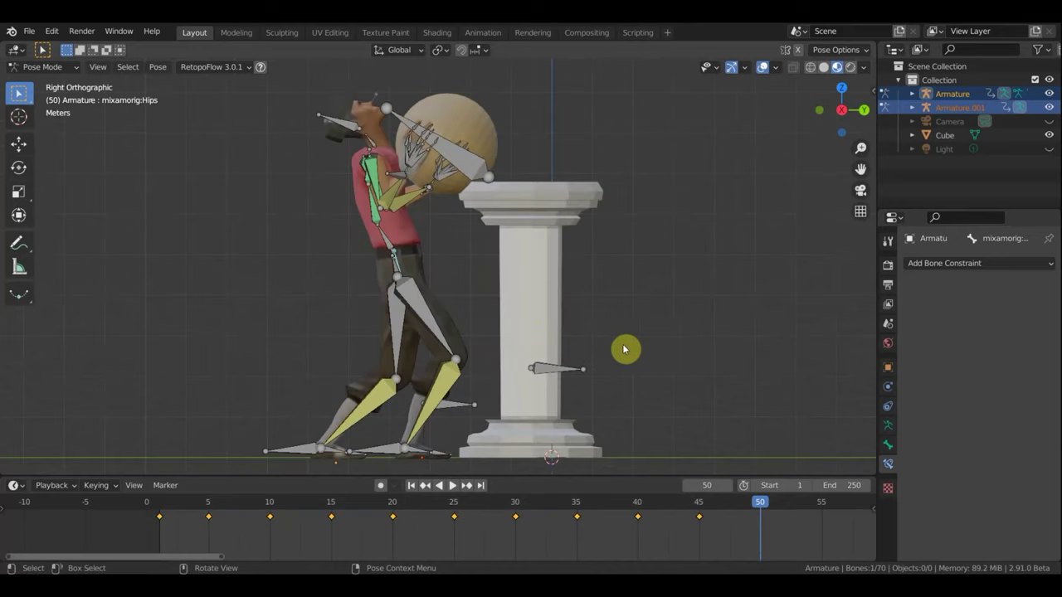
key(r)
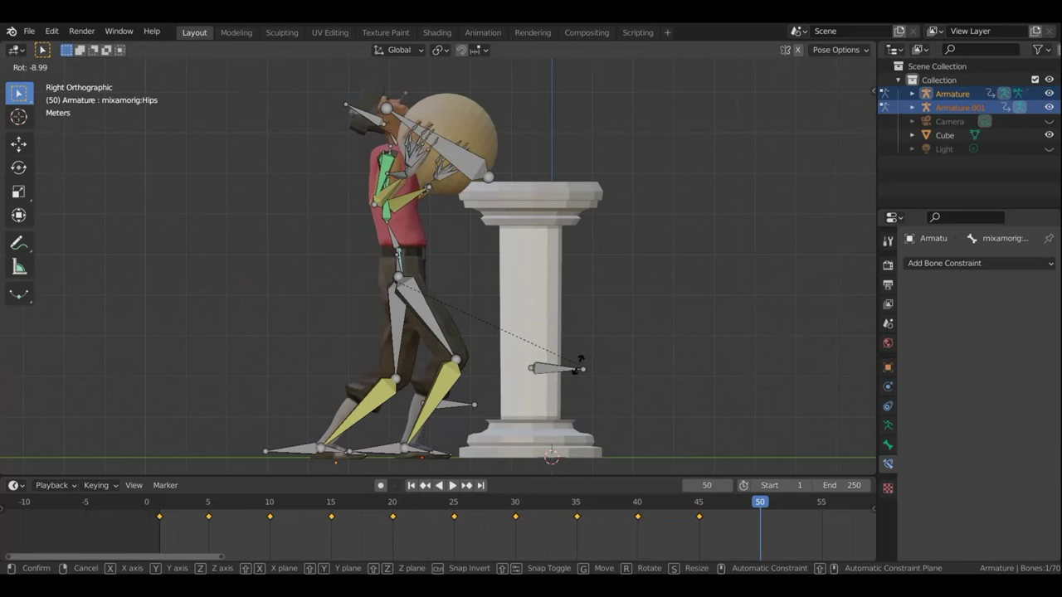
click(583, 355)
key(g)
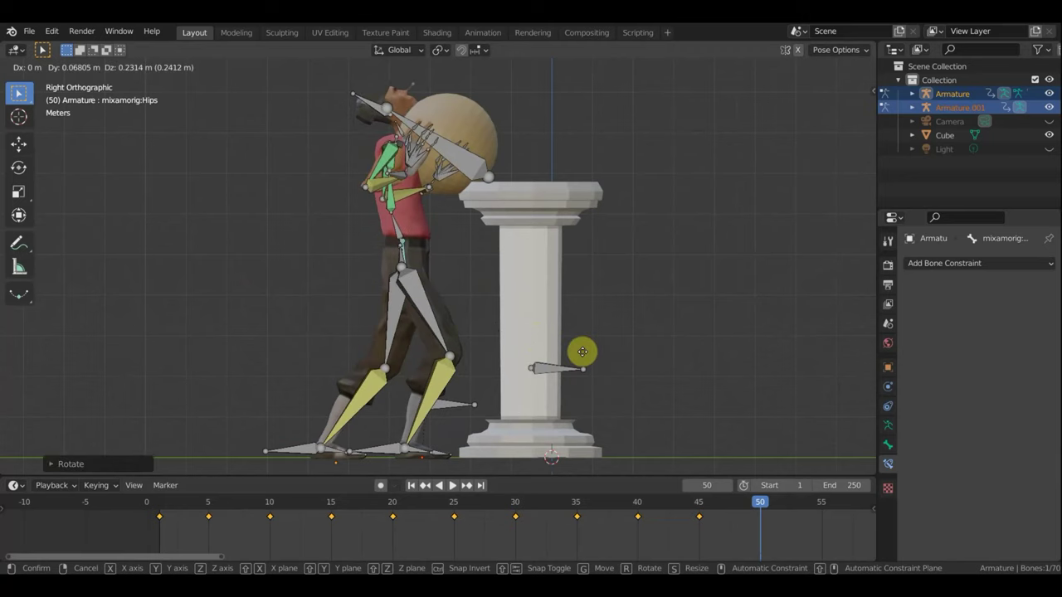
click(582, 347)
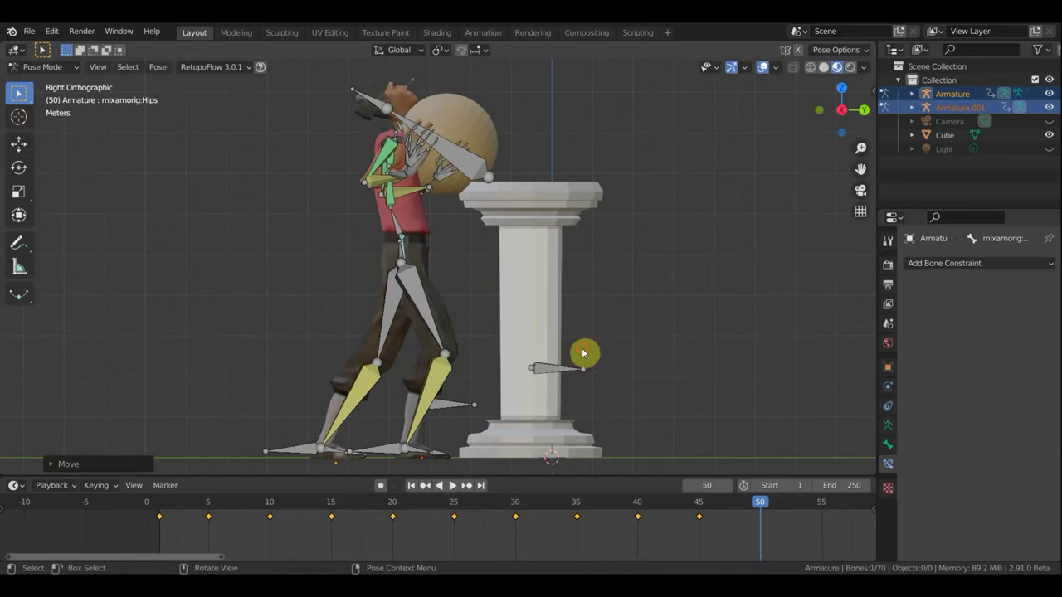
mouse_move(462, 124)
middle_down()
mouse_move(425, 186)
mouse_move(403, 176)
middle_up()
click(538, 174)
mouse_move(538, 174)
middle_down()
mouse_move(406, 190)
mouse_move(434, 173)
middle_up()
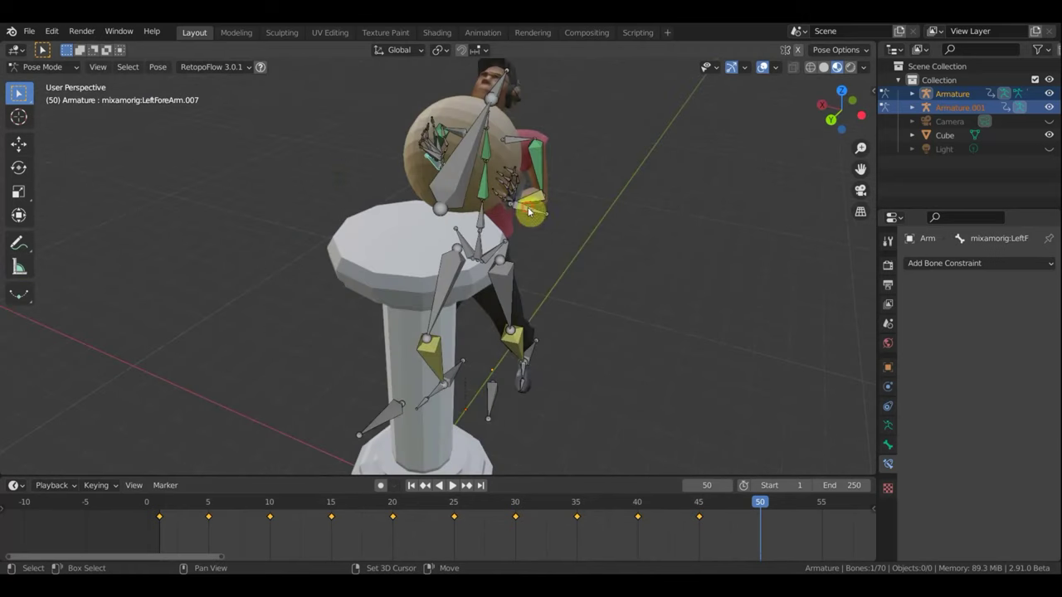
- Rotate the ball's control bone and raise the ball onto the pillar top
click(496, 193)
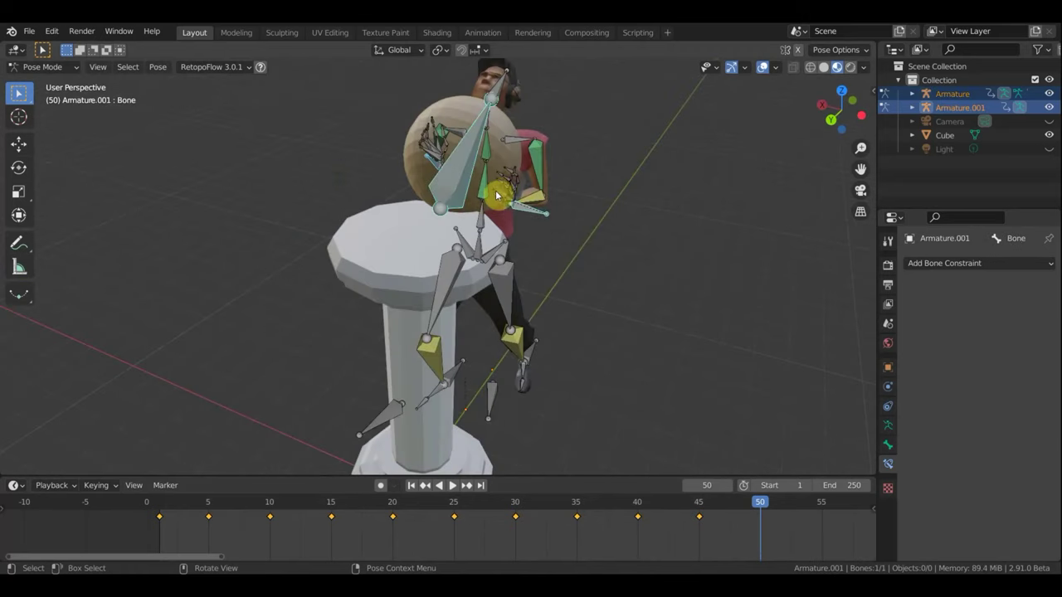
key(KP_3)
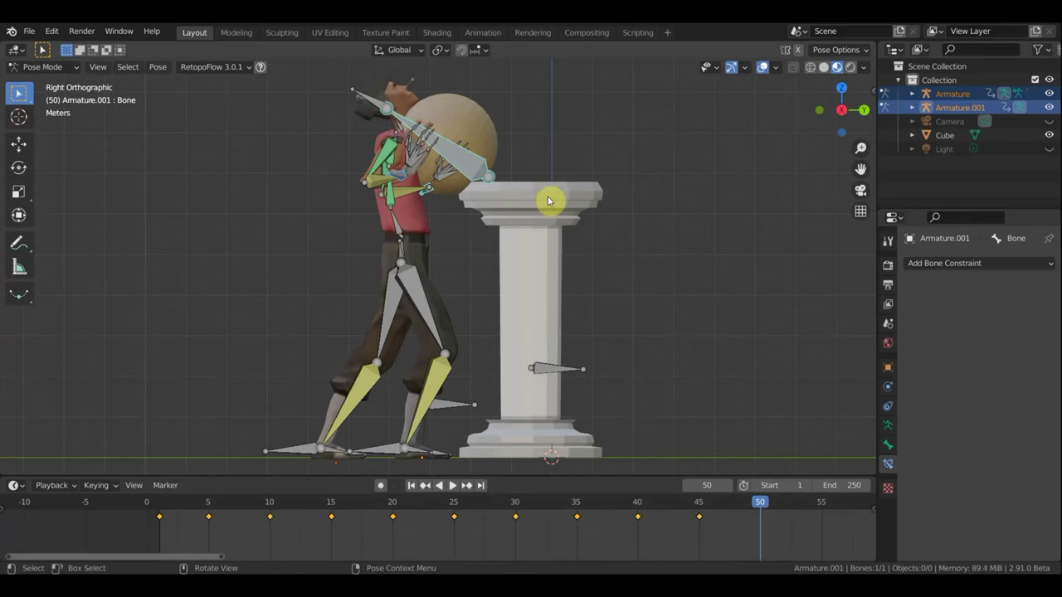
key(r)
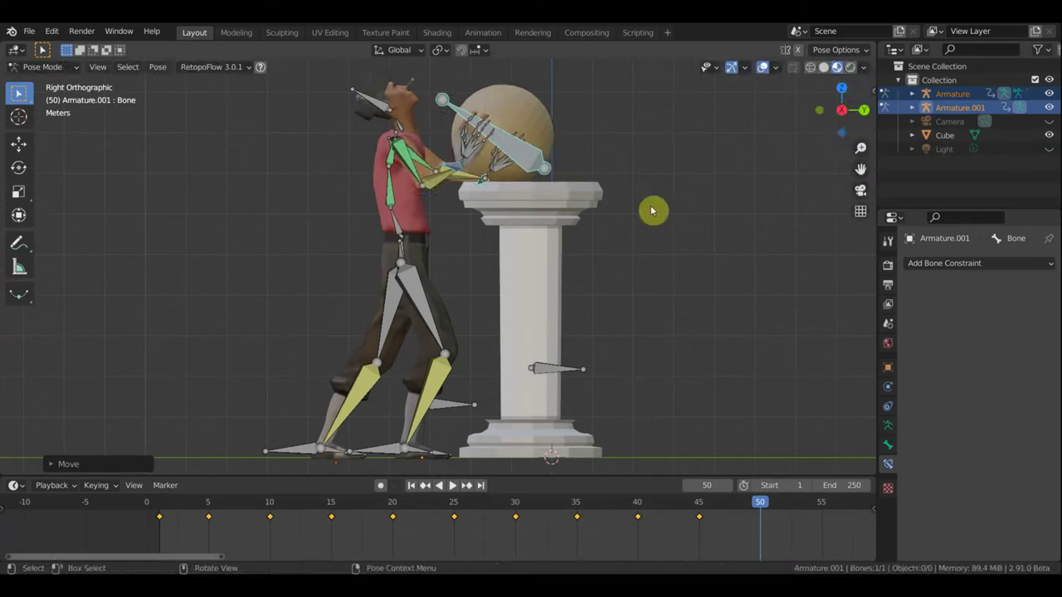
click(602, 264)
key(g)
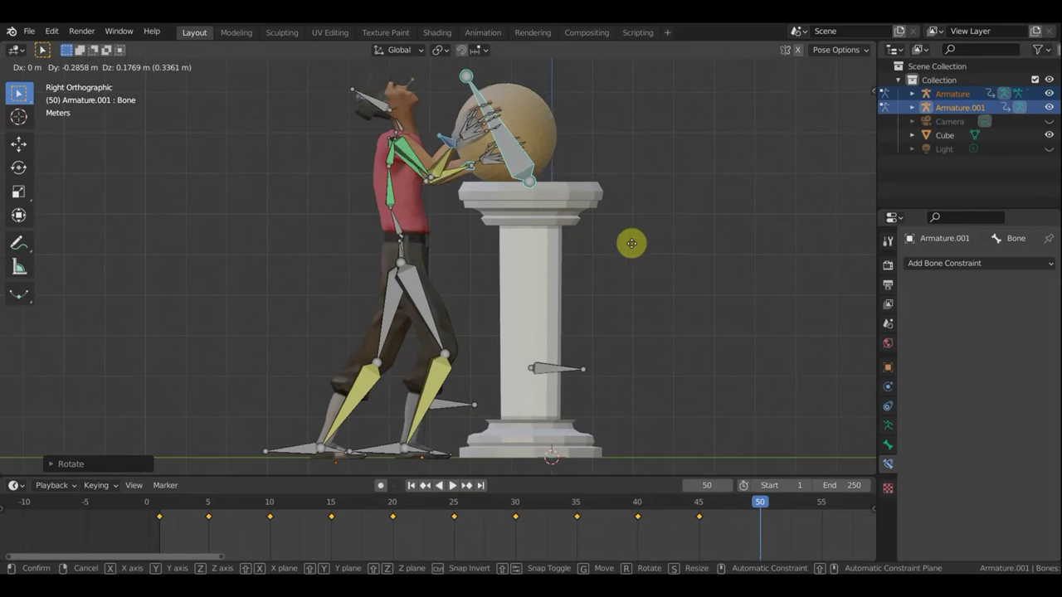
key(Escape)
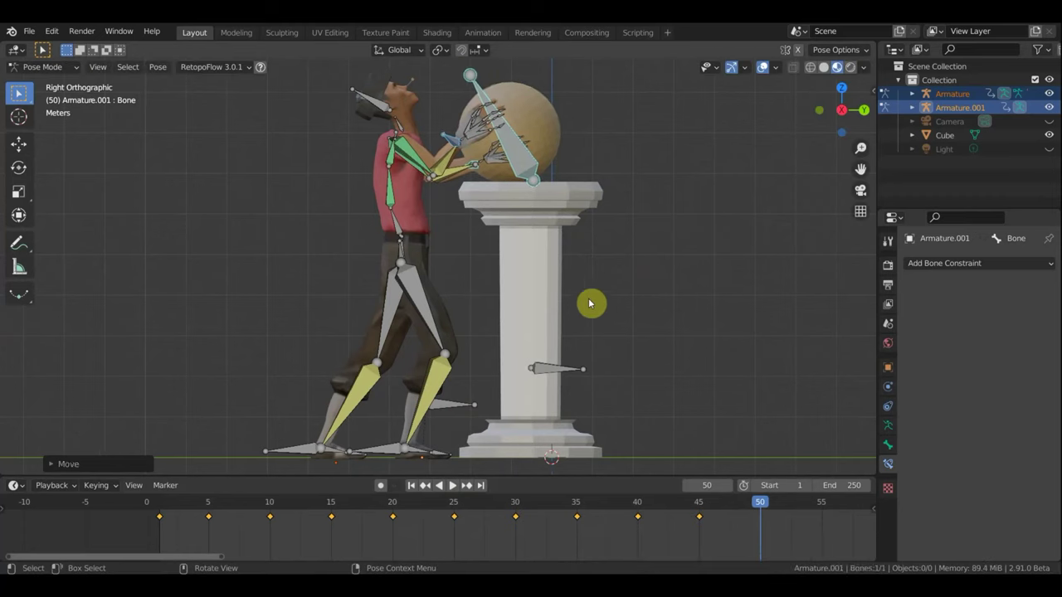
- Tilt the head forward about −41° with the Neck bone
click(543, 282)
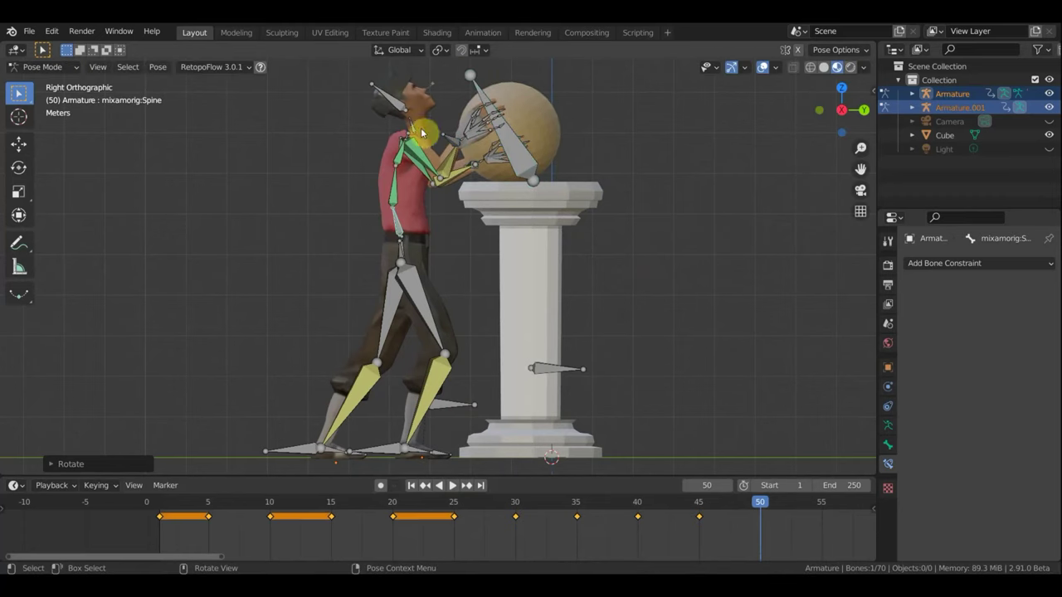
click(632, 231)
key(r)
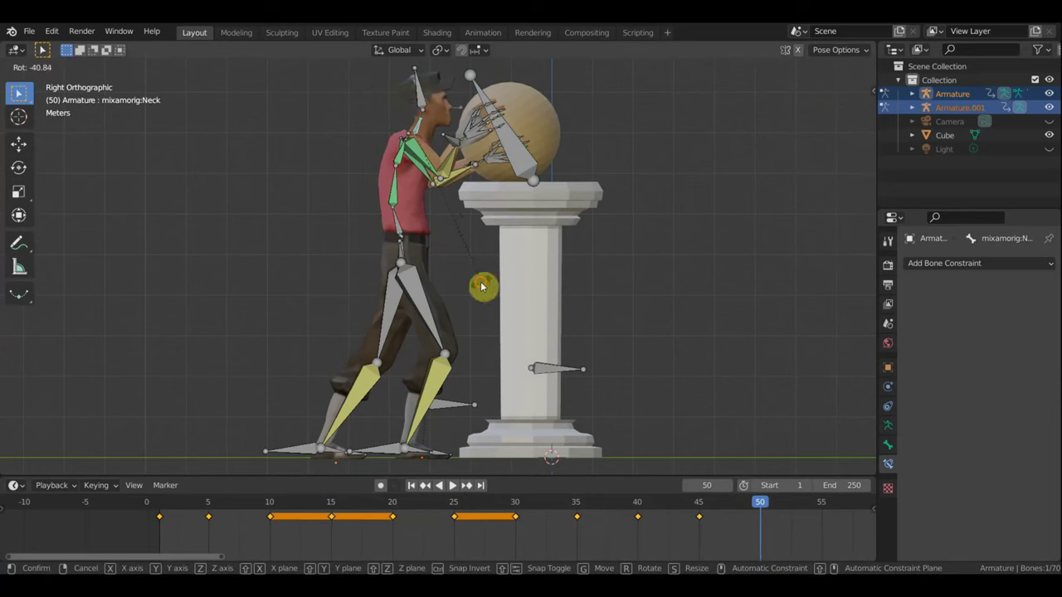
click(480, 282)
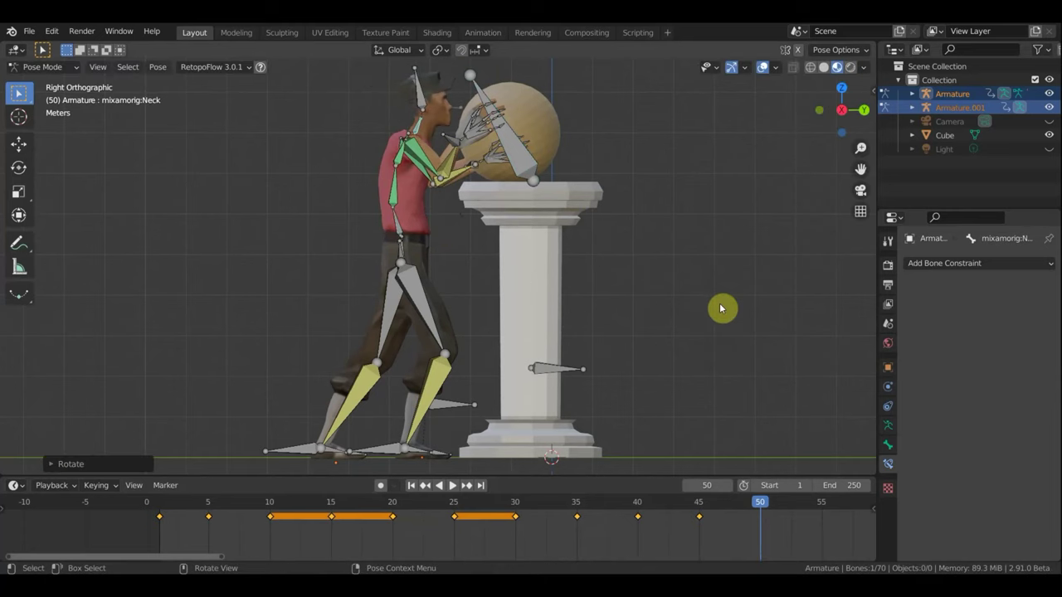
- Keyframe Location & Rotation for all bones at frame 50
key(a)
key(i)
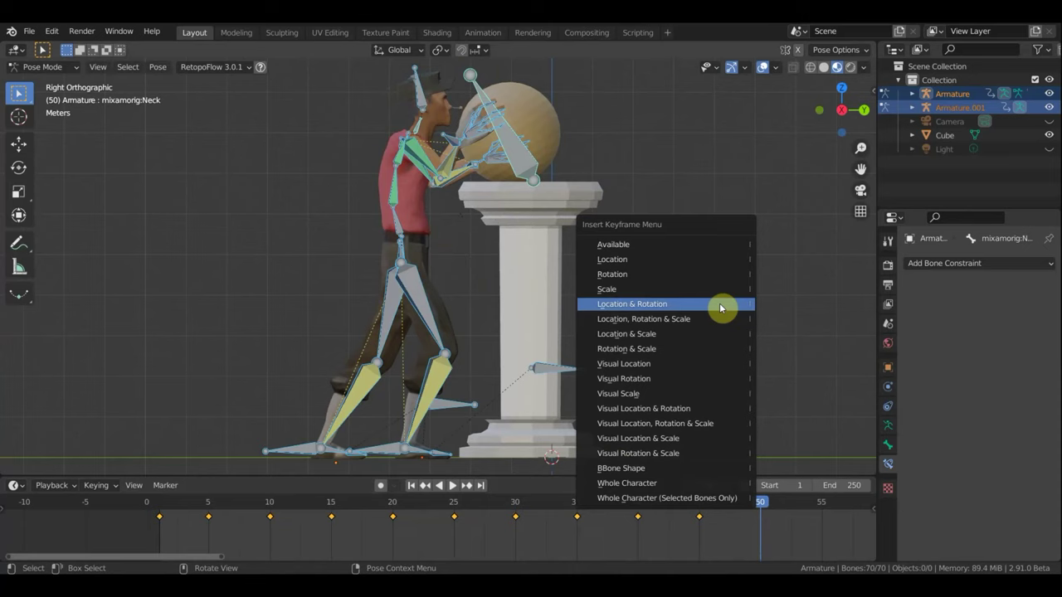
click(720, 308)
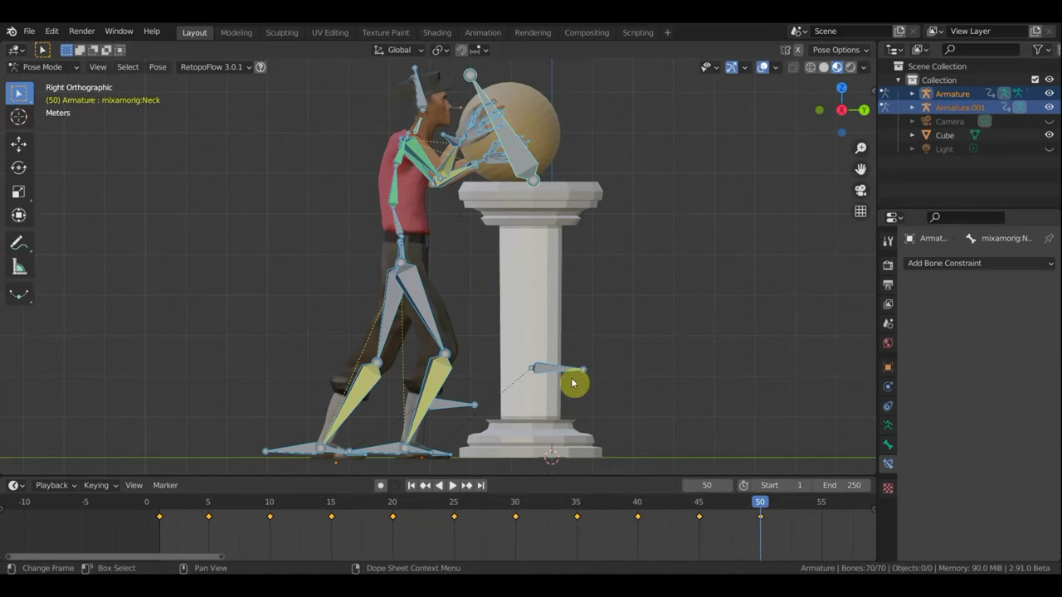
- Hide the bones and grid, rewind to frame 1, and play the animation back
click(762, 67)
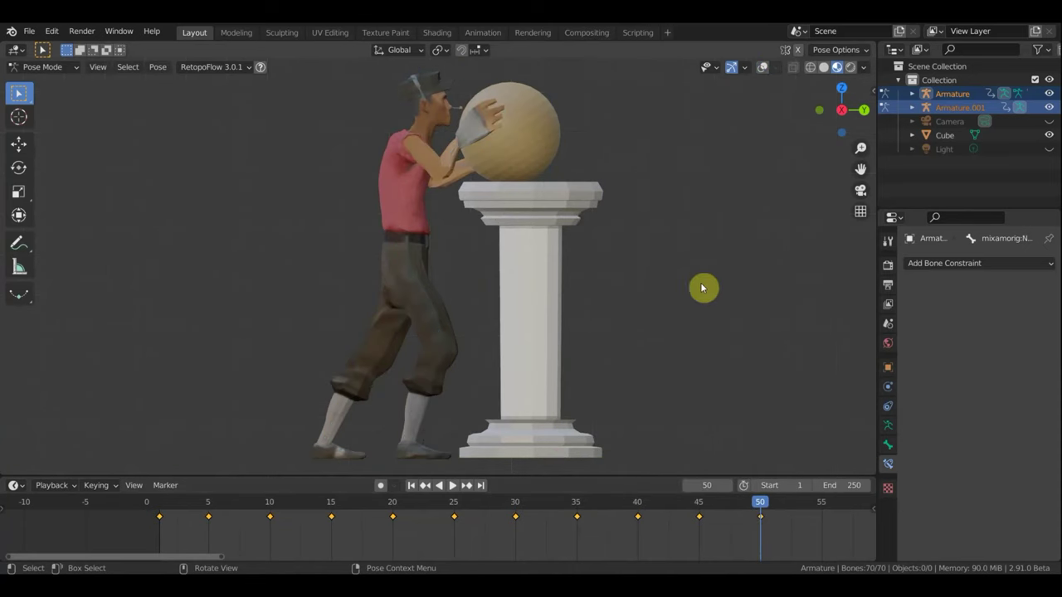
scroll(634, 378, down, 1)
scroll(635, 368, down, 2)
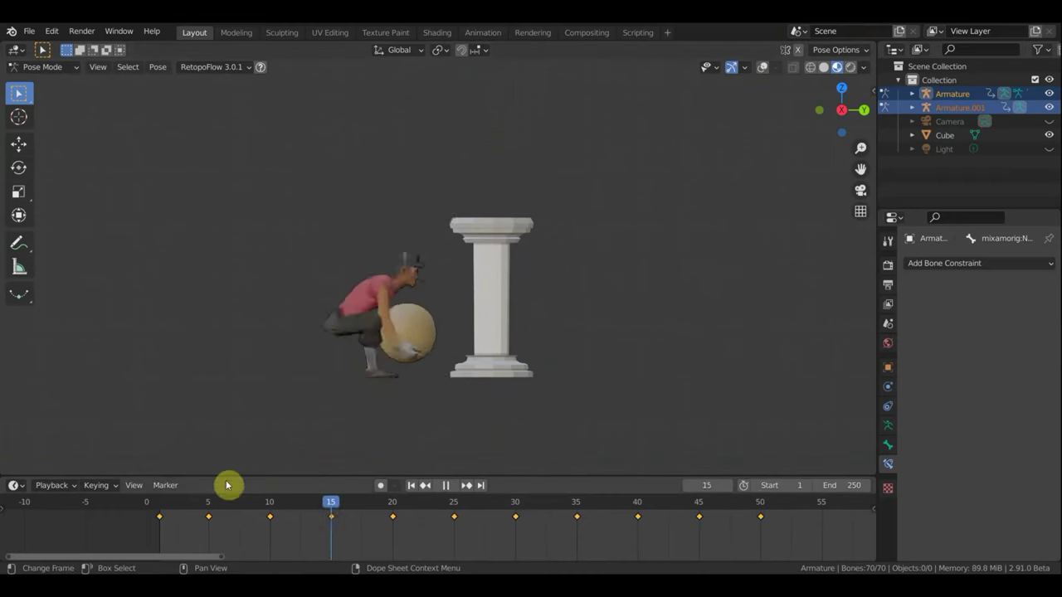
drag(762, 504, 159, 502)
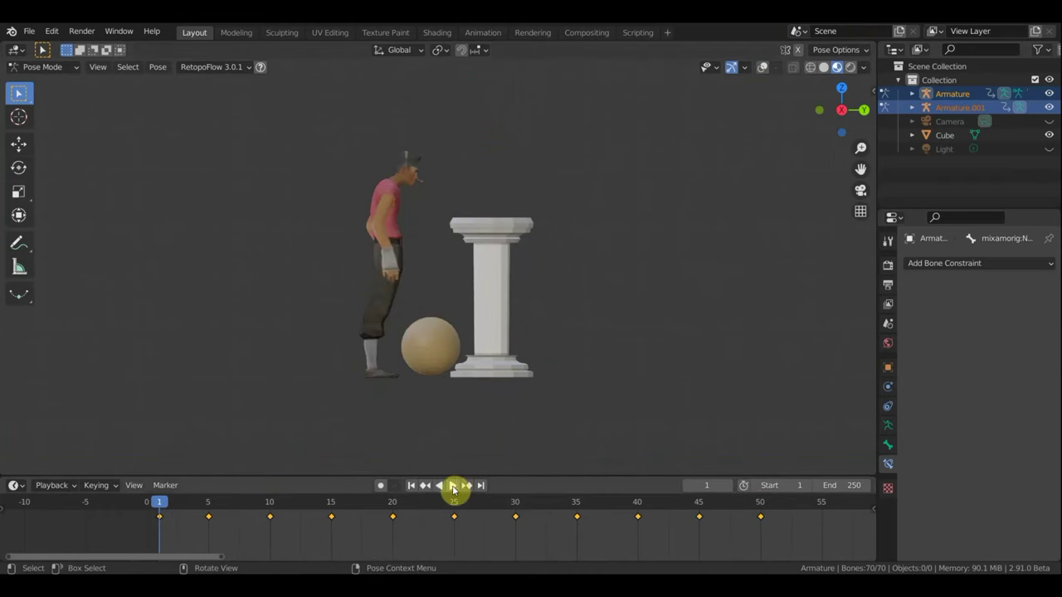
click(453, 486)
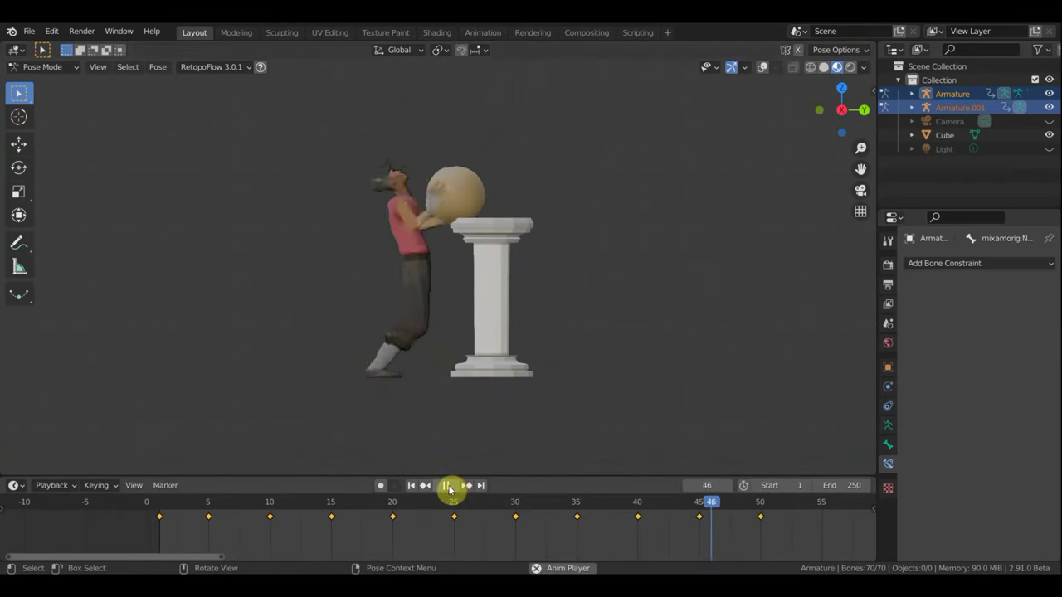
click(452, 487)
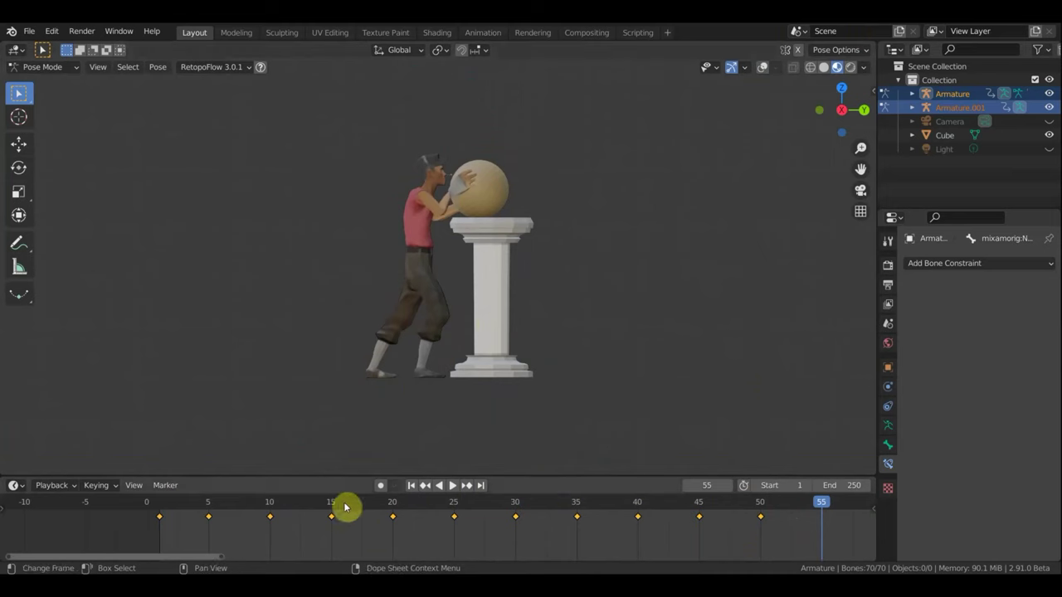
- Go to frame 55 and show the bones and grid again in side view
scroll(586, 534, down, 1)
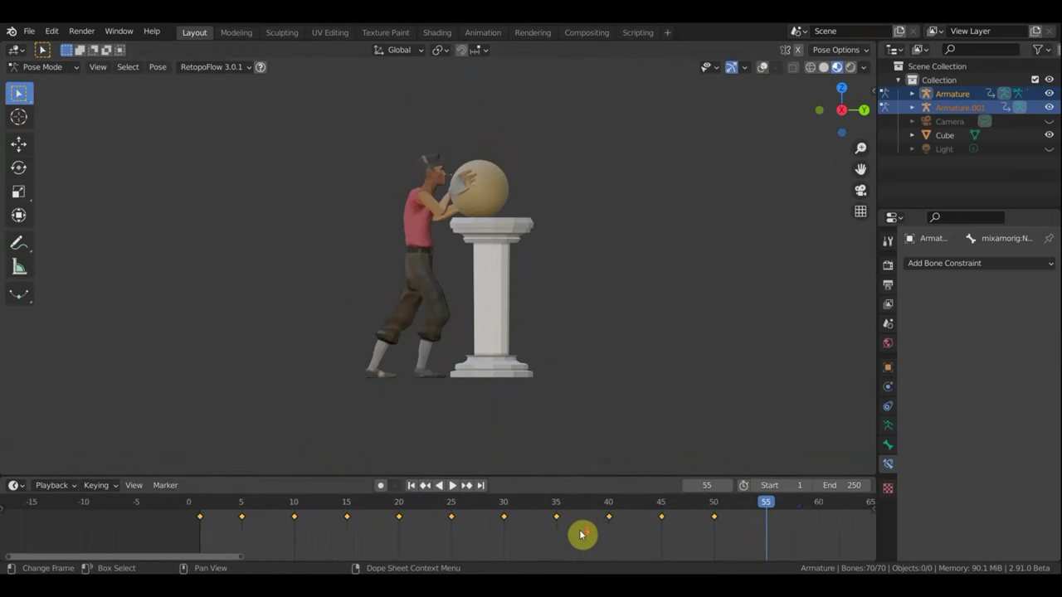
scroll(581, 535, down, 1)
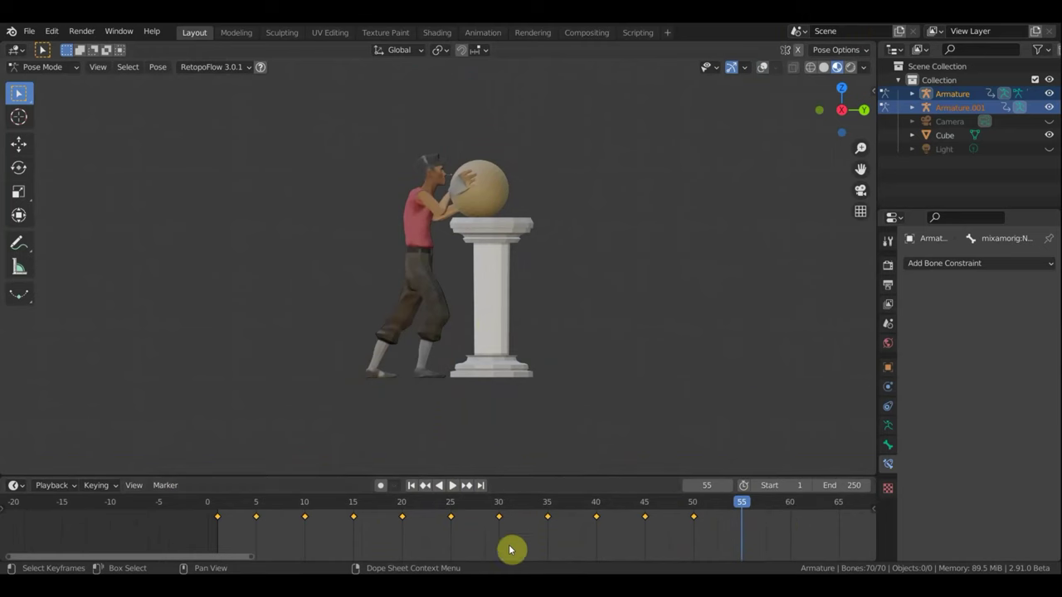
key(shift+alt+z)
key(KP_3)
scroll(642, 248, up, 2)
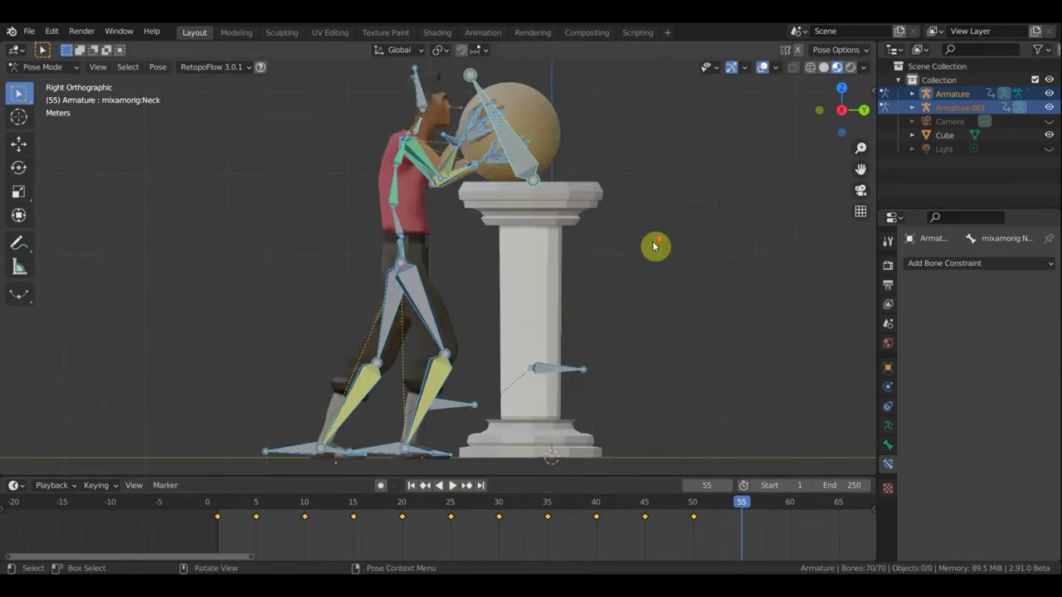
scroll(652, 244, down, 2)
- Raise the Hips bone and move the left foot forward near the pillar
mouse_move(445, 266)
middle_down()
mouse_move(557, 279)
mouse_move(396, 264)
middle_up()
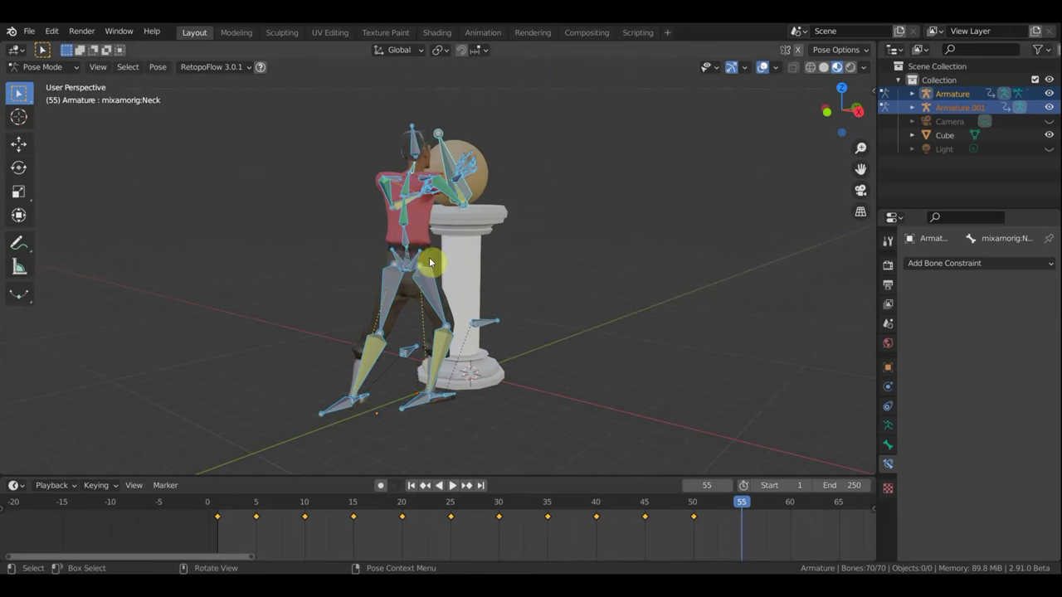
click(414, 260)
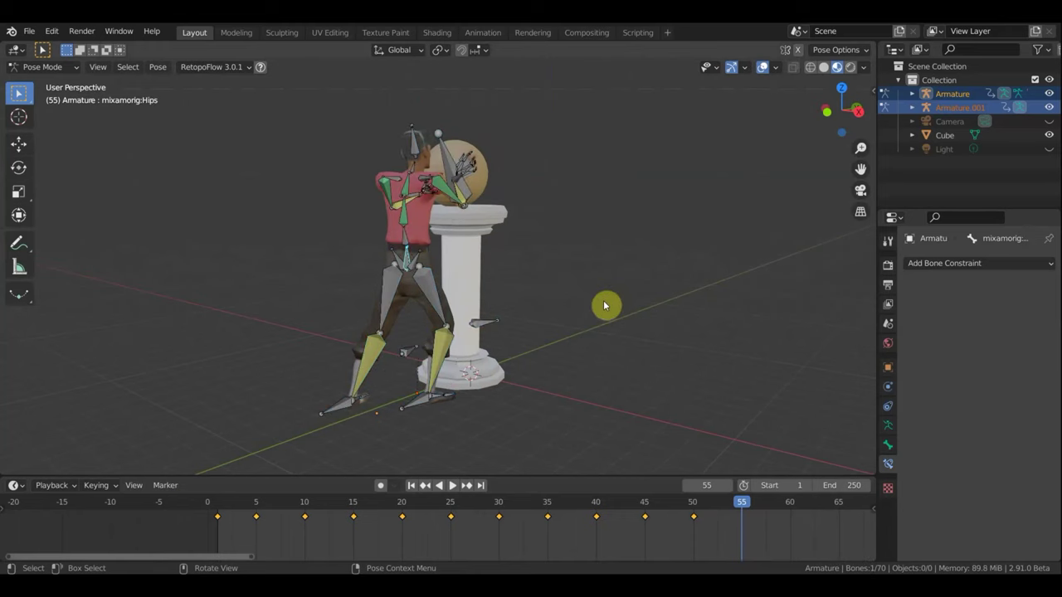
key(KP_3)
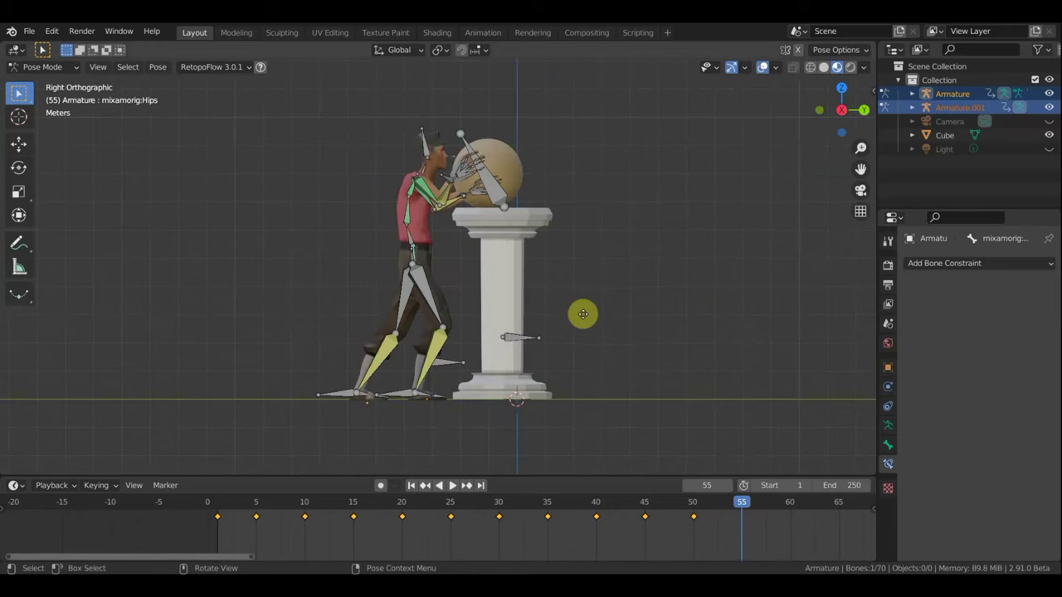
key(g)
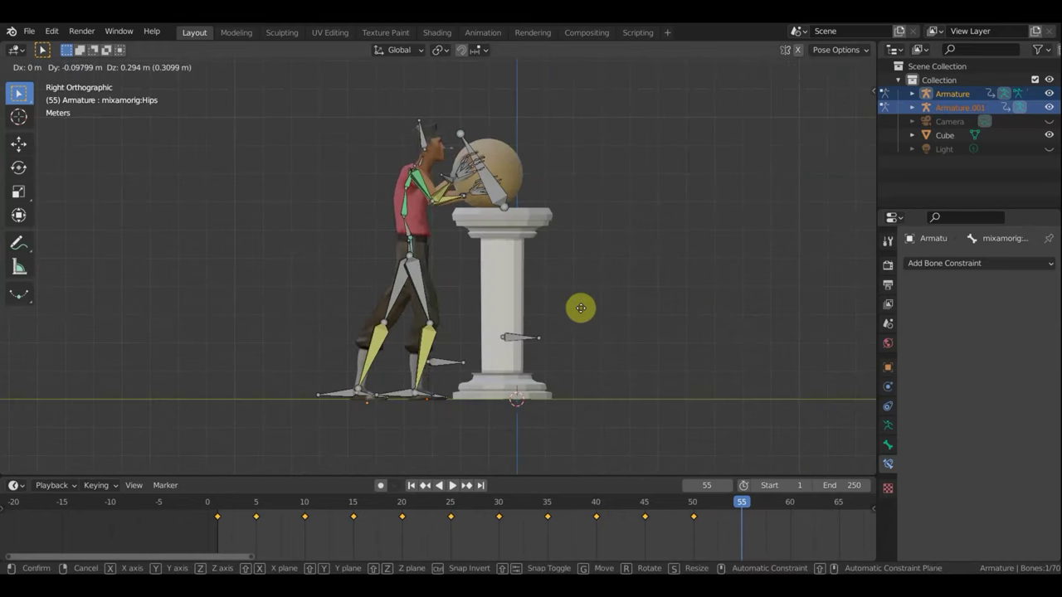
click(580, 308)
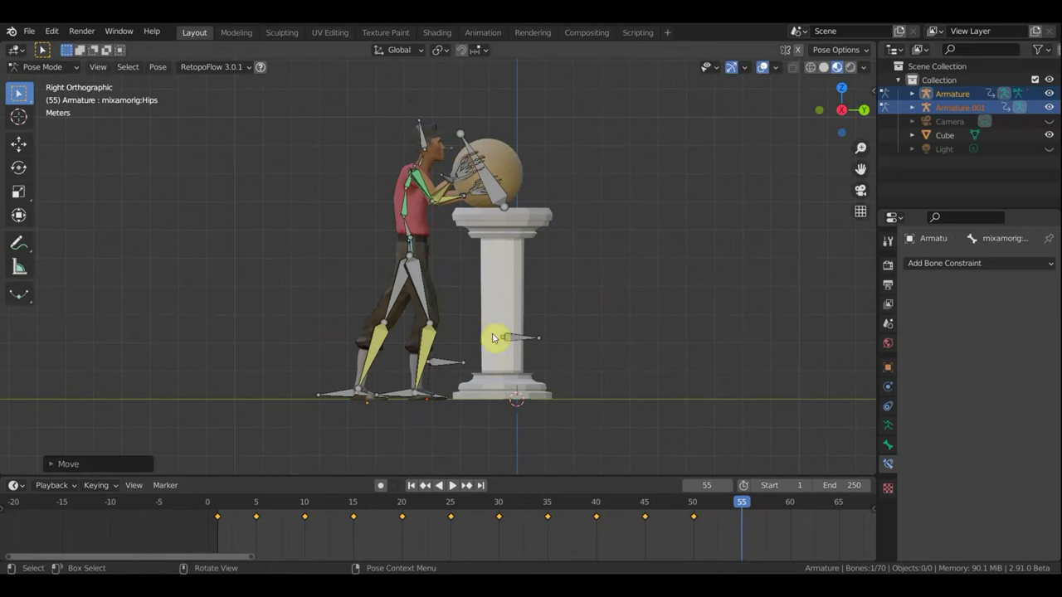
click(327, 397)
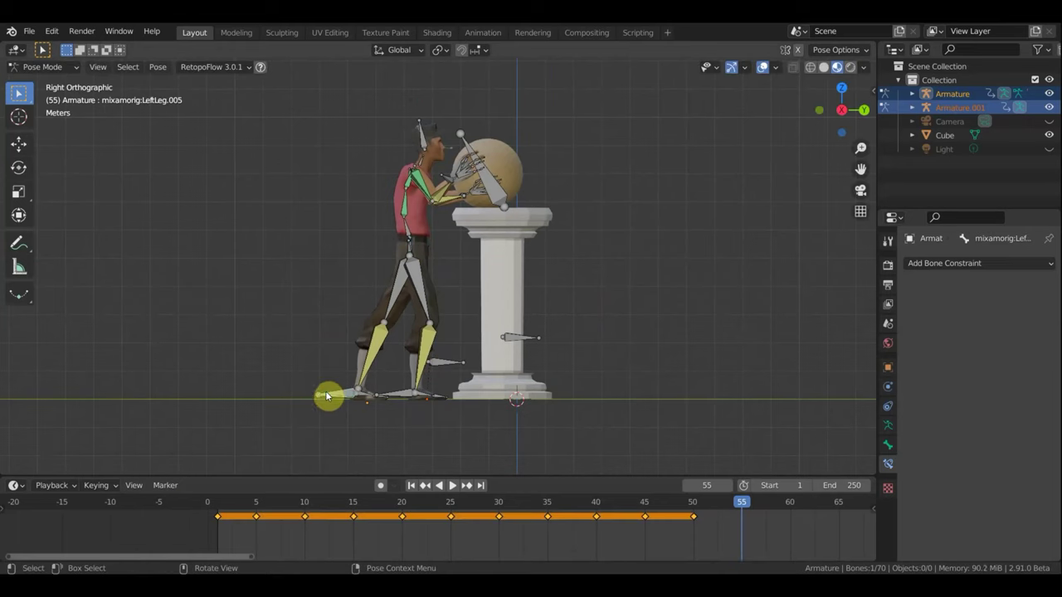
key(g)
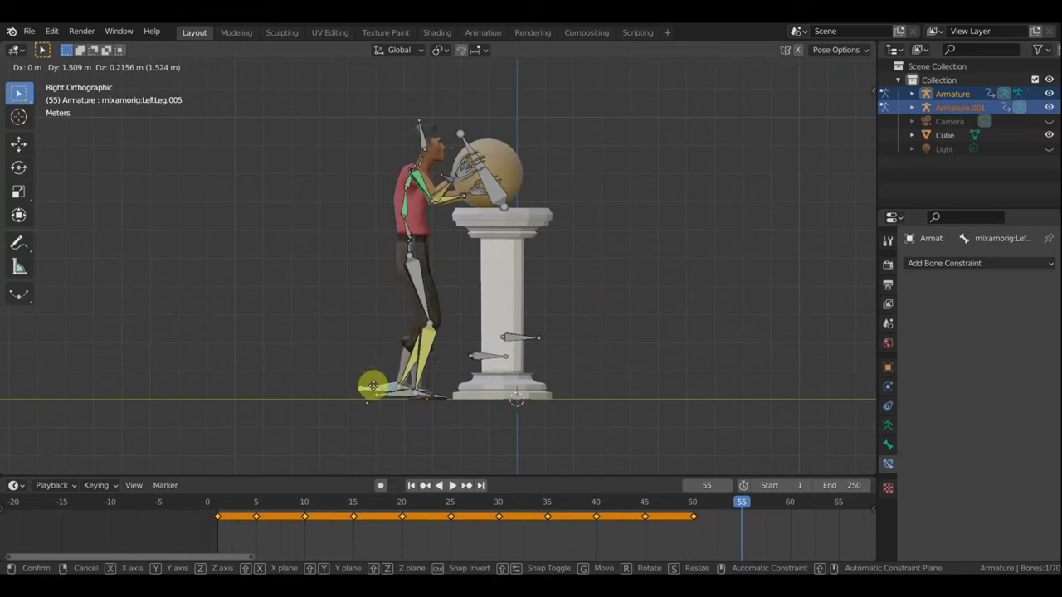
click(376, 392)
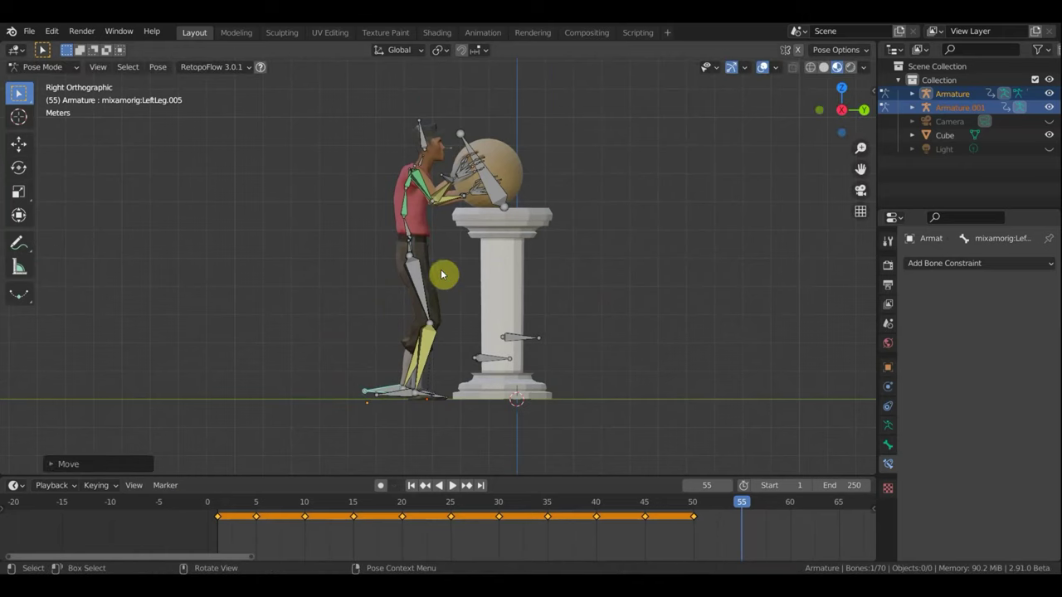
- Raise the hips further, about 0.19 m in all, and draw the LeftLeg.005 foot back under the character
scroll(454, 271, up, 3)
mouse_move(456, 269)
middle_down()
mouse_move(526, 285)
mouse_move(392, 246)
middle_up()
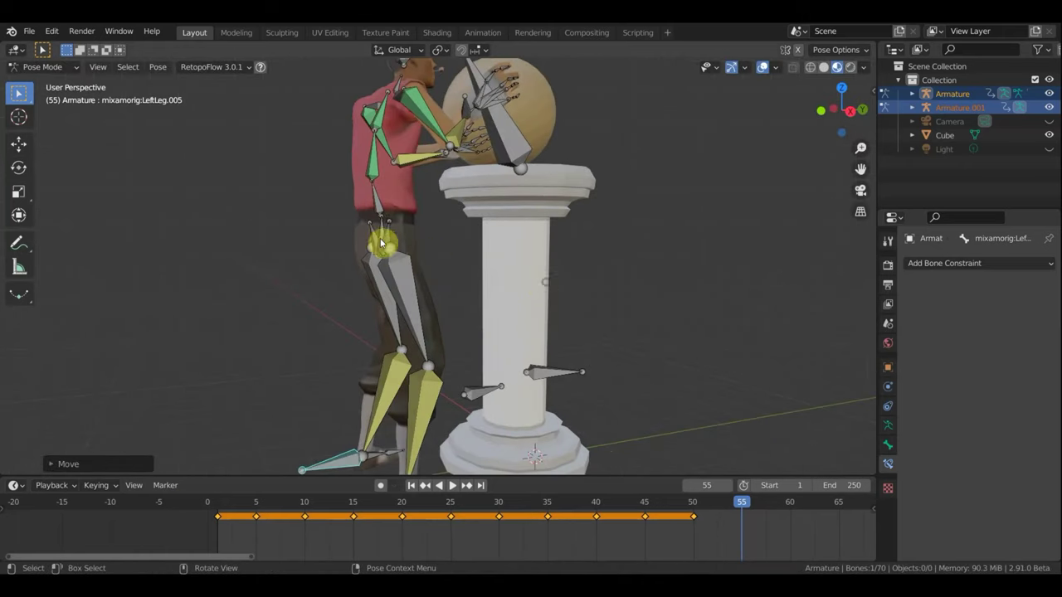
click(382, 233)
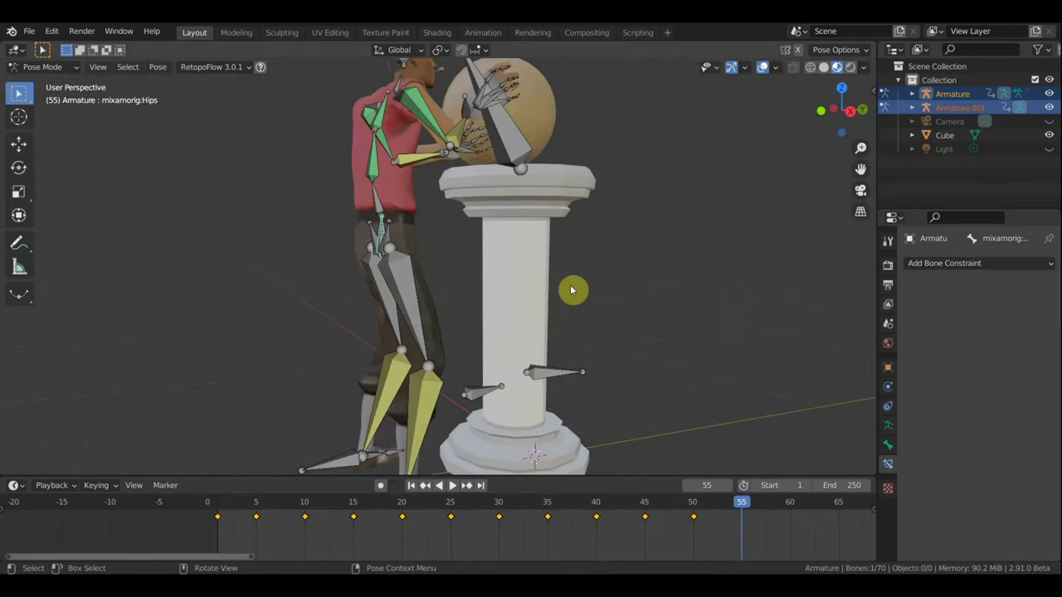
alt+middle_drag(572, 284, 576, 297)
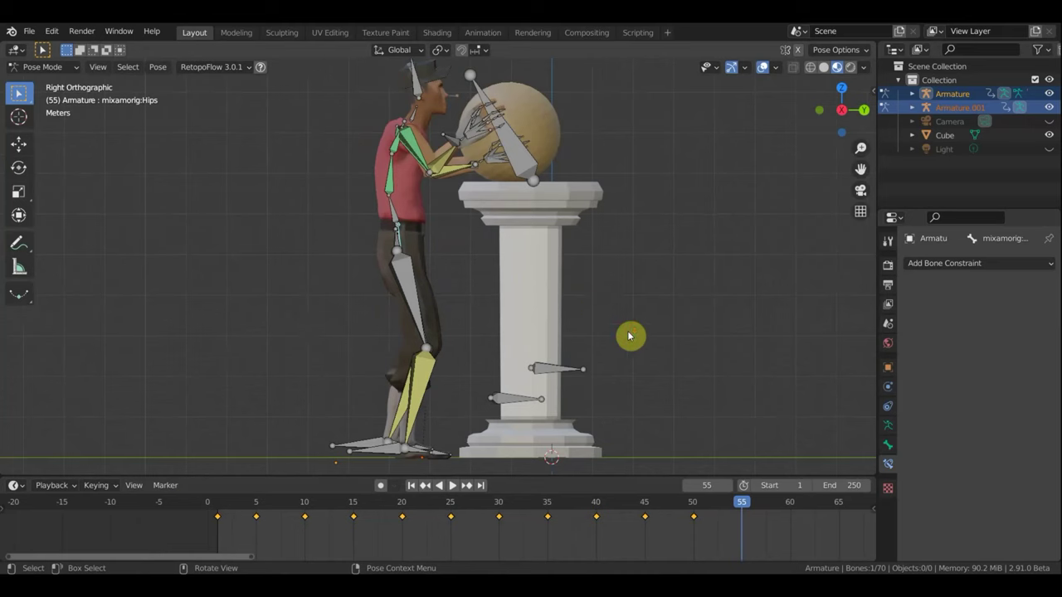
key(g)
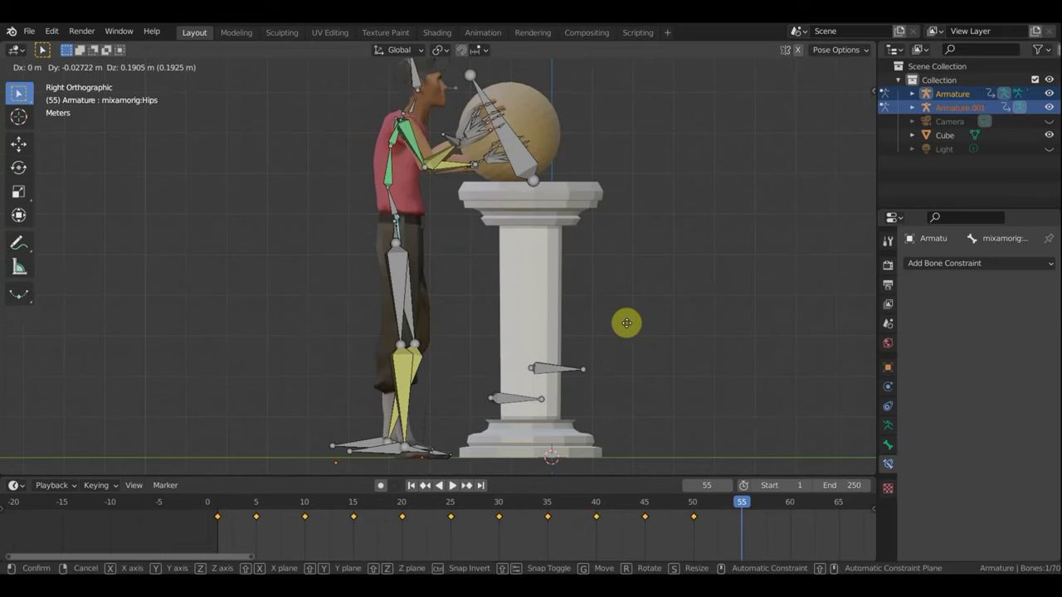
click(626, 323)
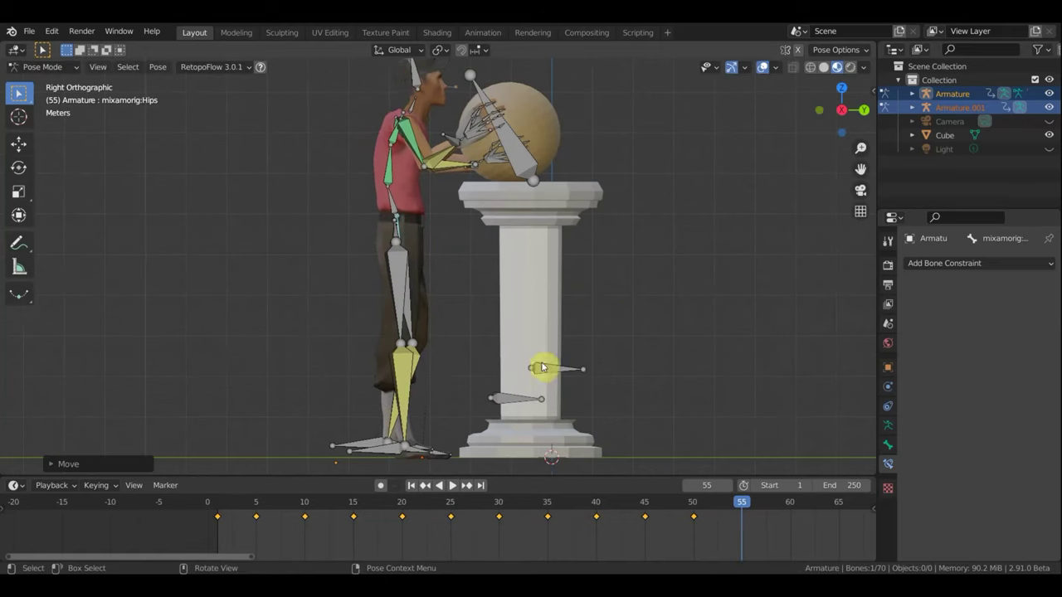
click(355, 446)
key(g)
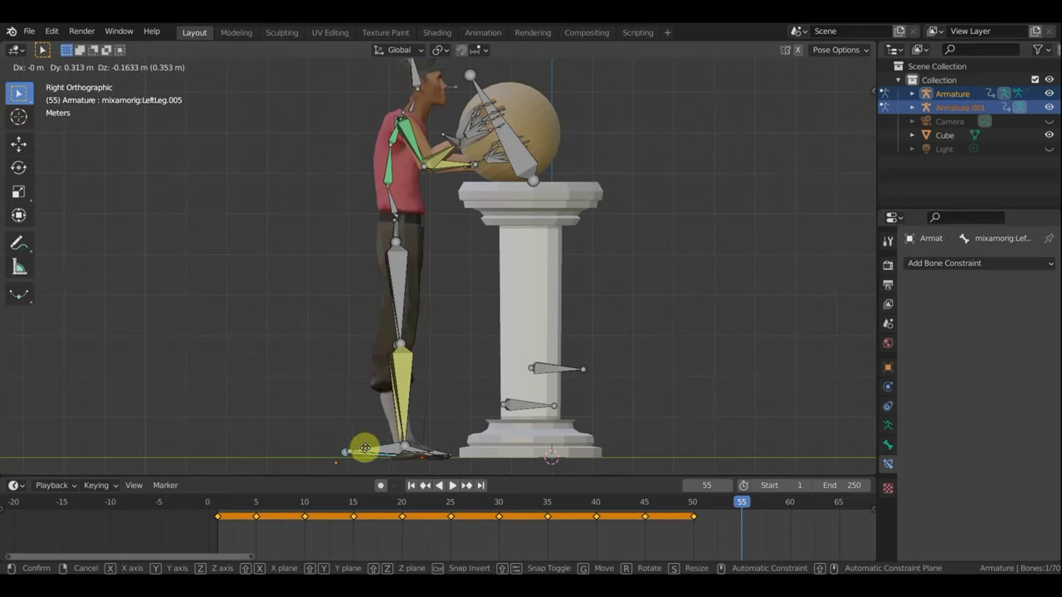
click(365, 448)
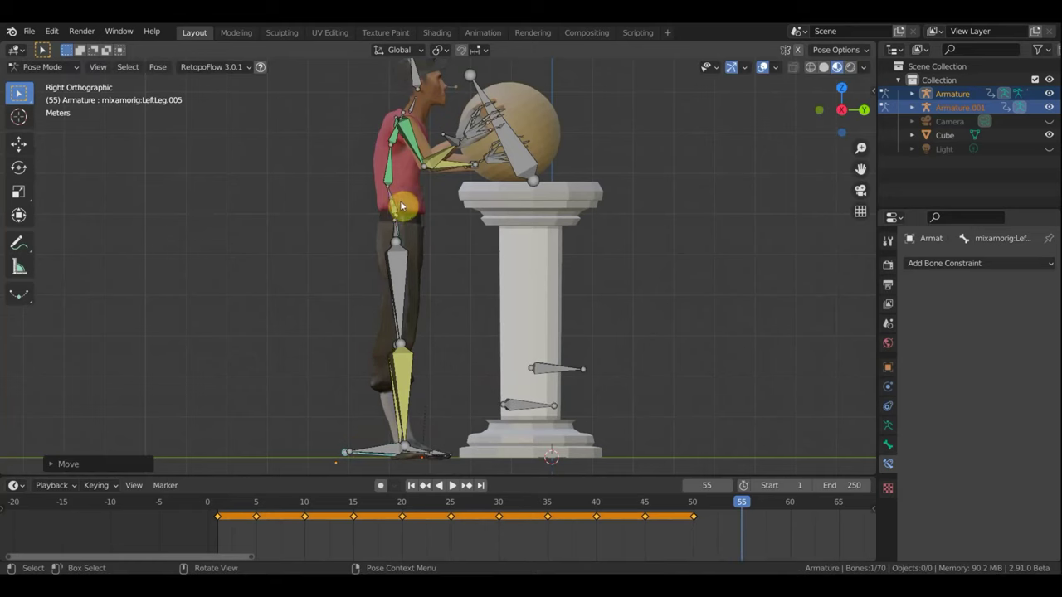
click(400, 205)
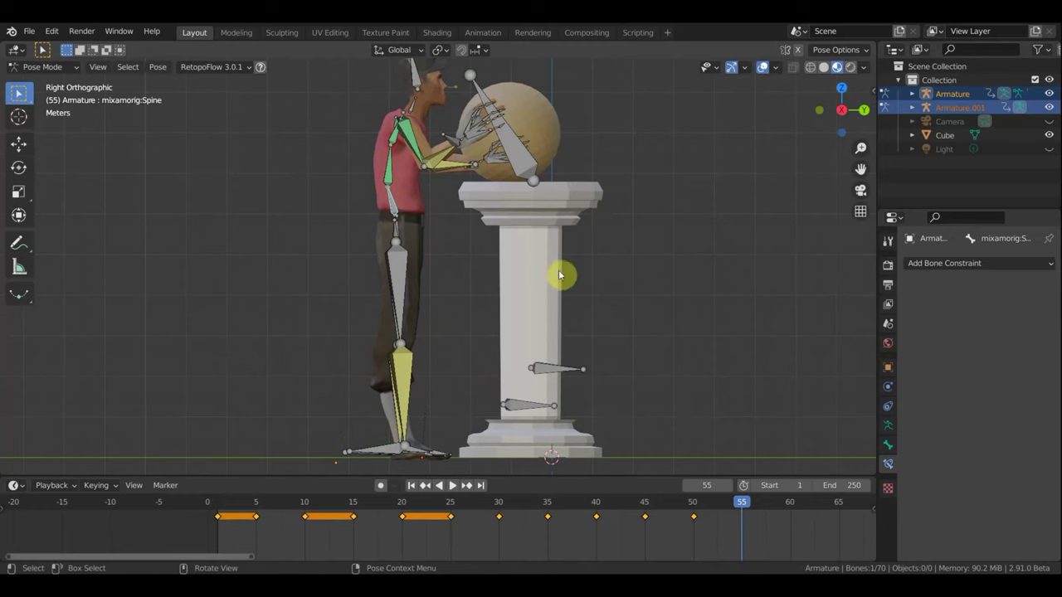
- Rotate the Hips and then the Spine bone to start straightening the torso
middle_drag(391, 244, 408, 232)
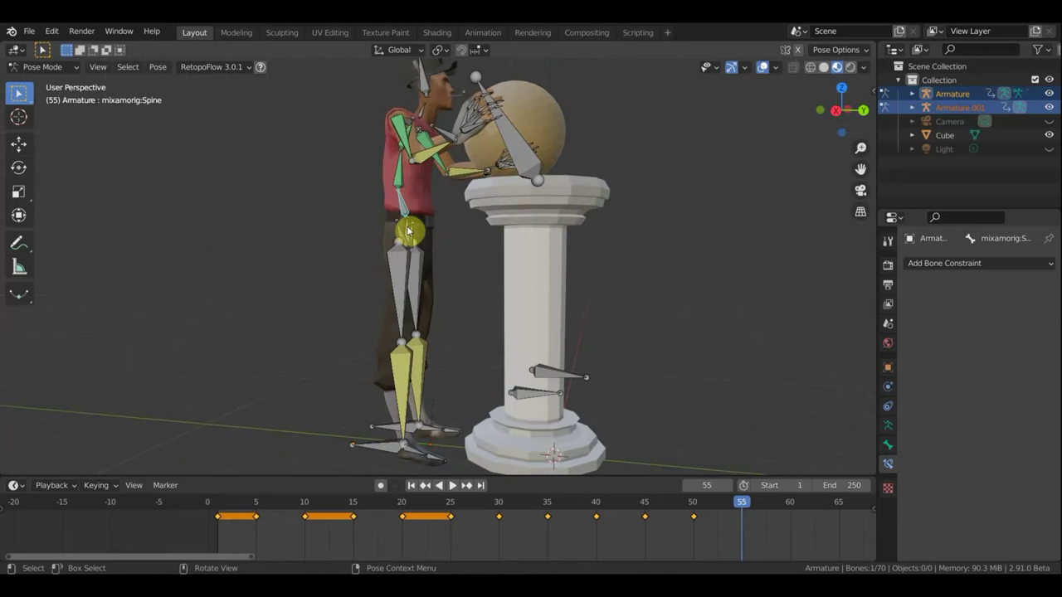
click(408, 232)
key(KP_3)
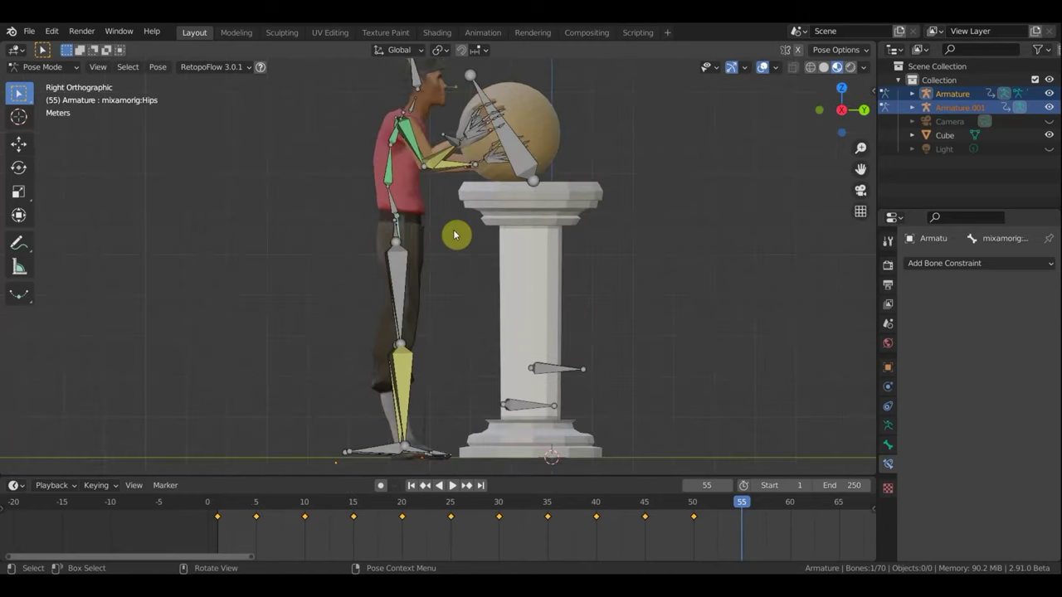
key(r)
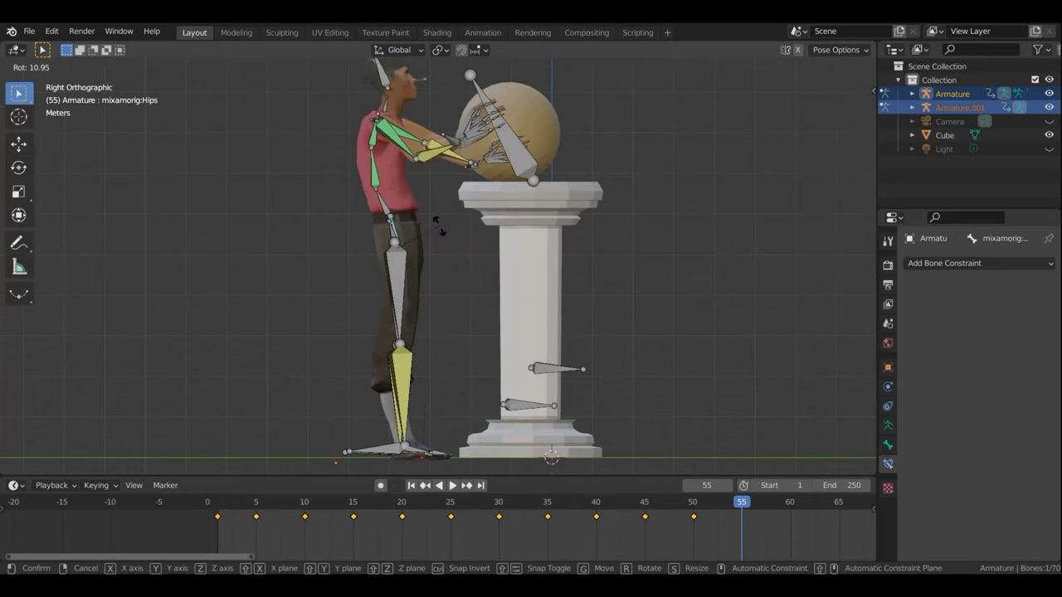
click(441, 230)
click(386, 214)
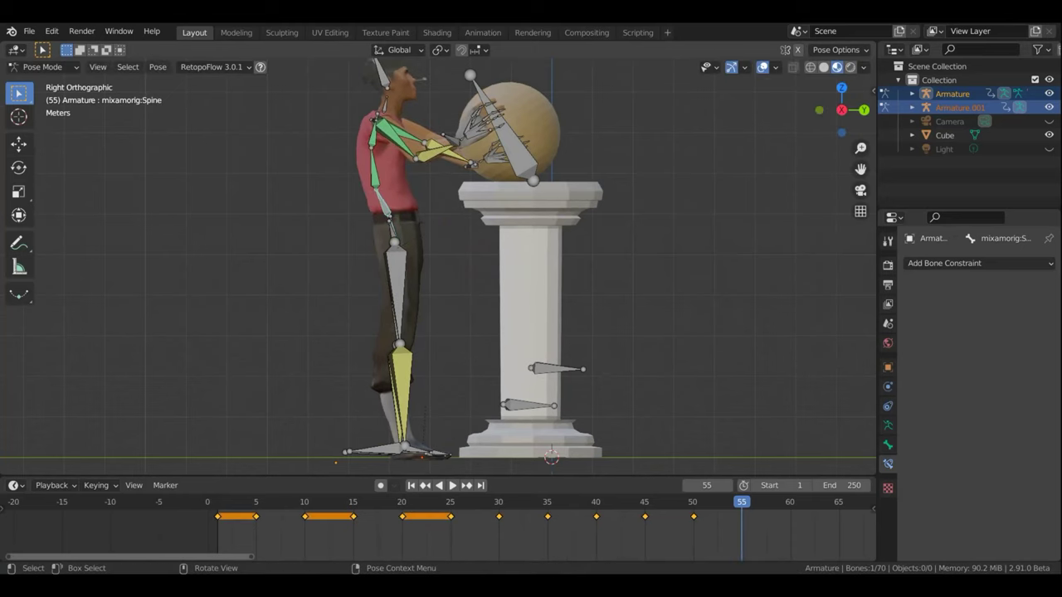
key(r)
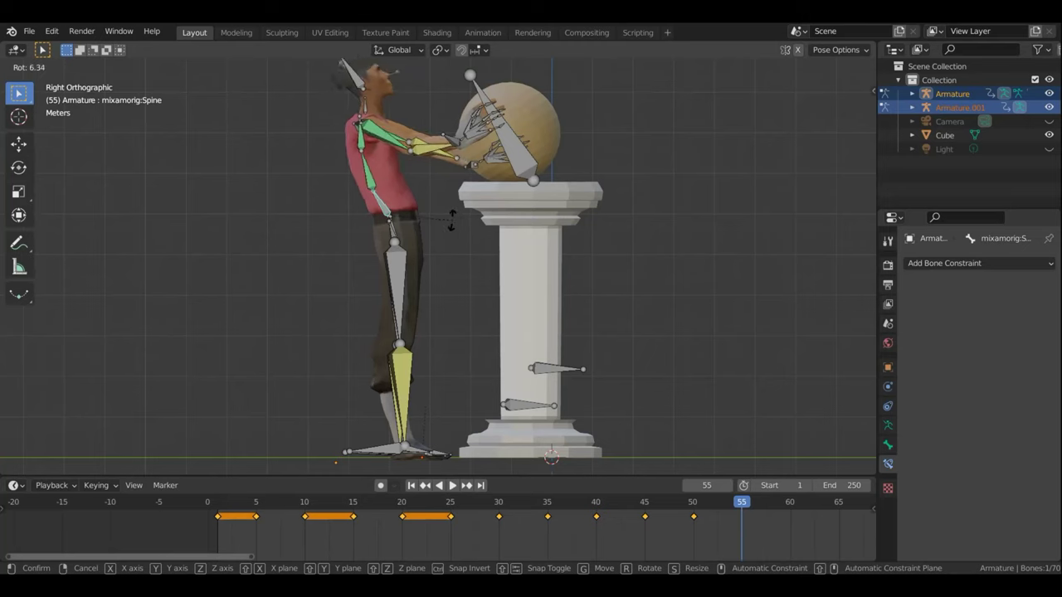
click(449, 220)
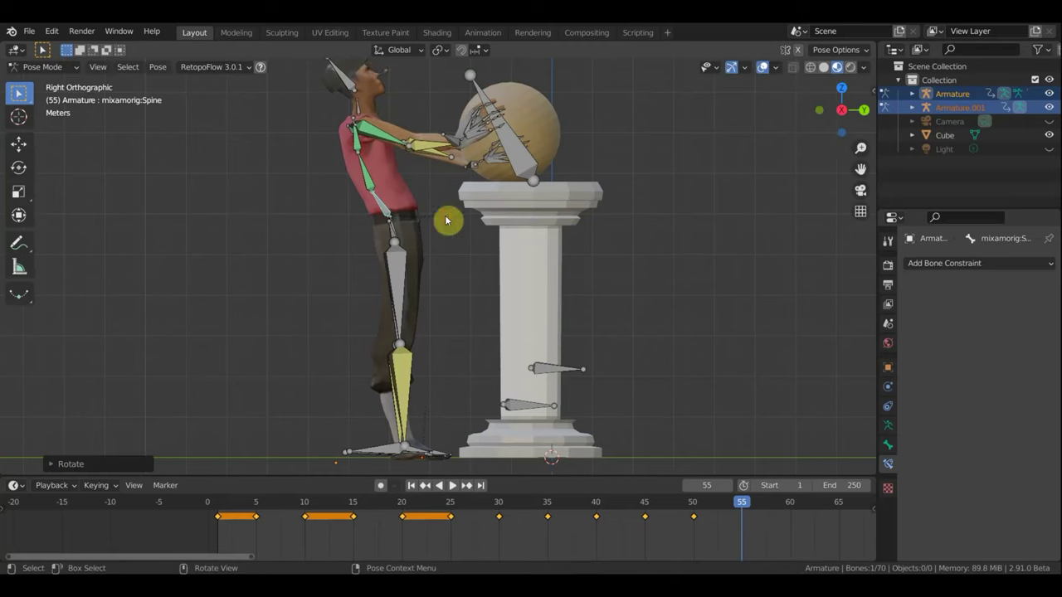
- Rotate the main Hips bone so the character stands upright beside the pillar
click(400, 226)
middle_drag(371, 238, 372, 242)
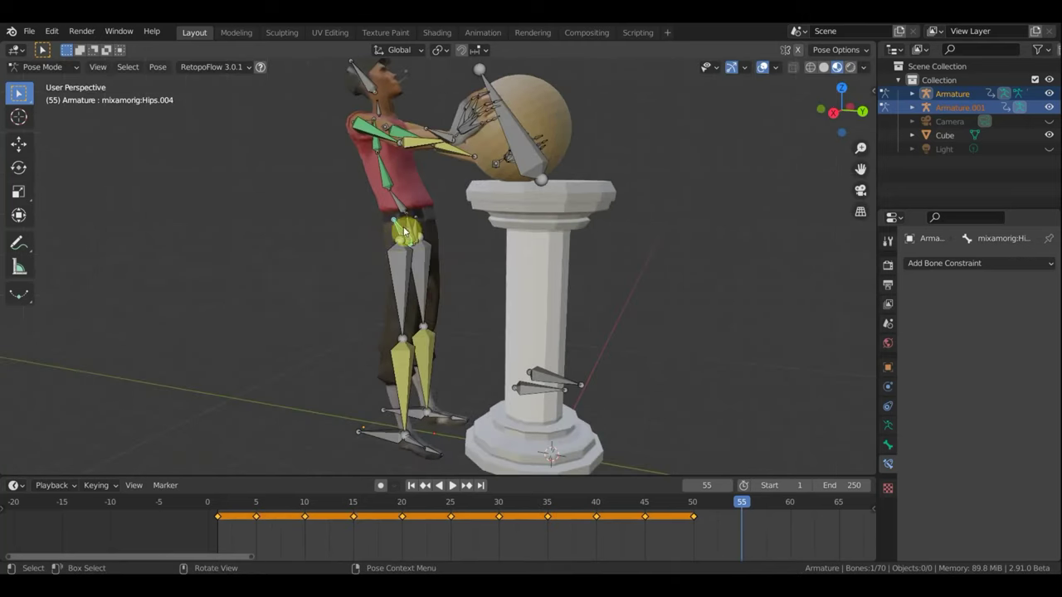
click(406, 226)
key(KP_3)
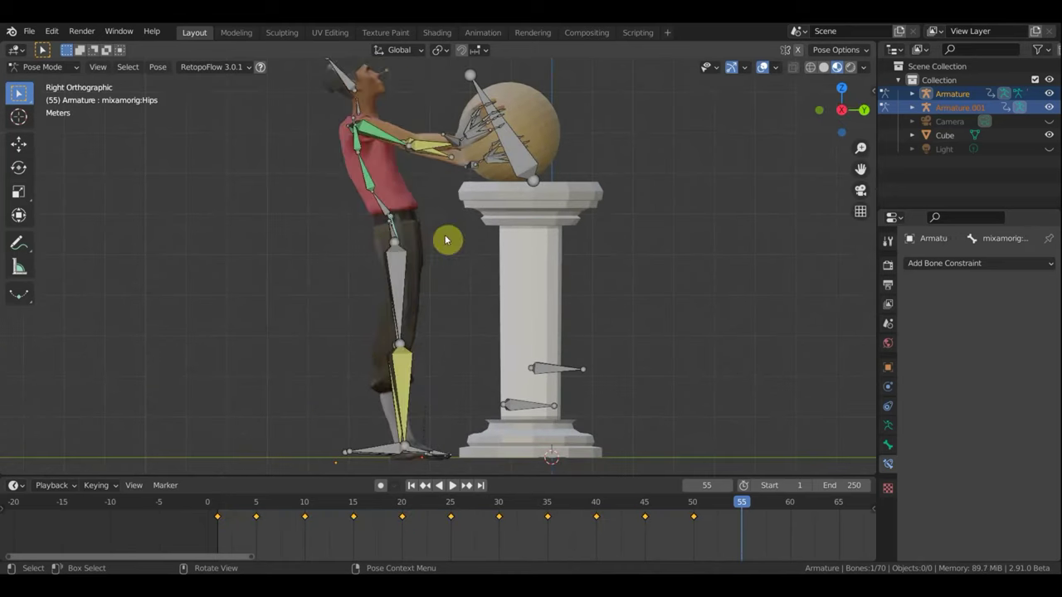
key(r)
click(456, 257)
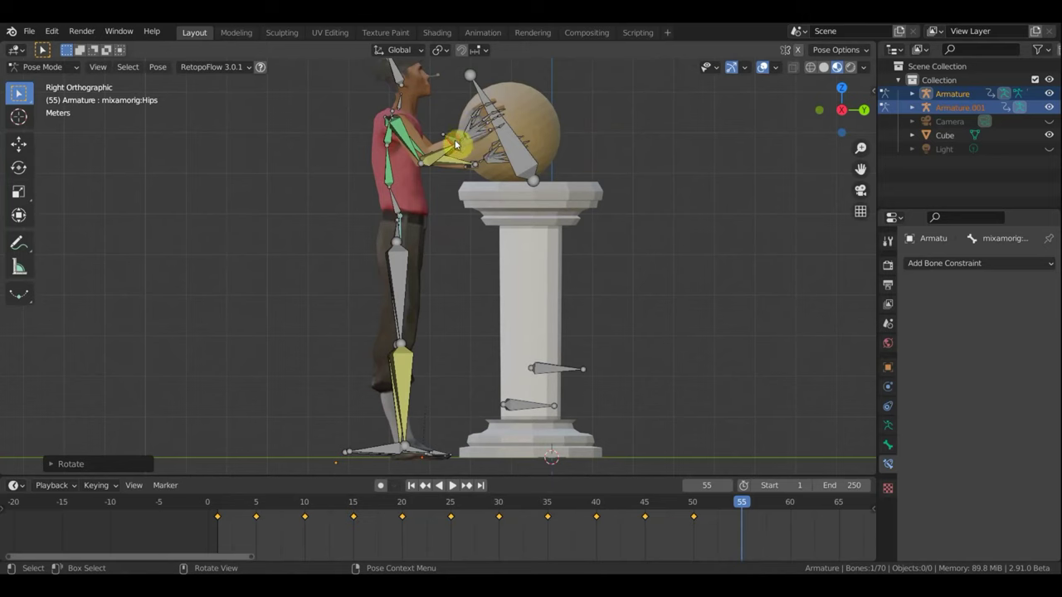
- Select both forearm bones, then the ball's control bone, in side view
click(489, 171)
middle_drag(605, 168, 429, 209)
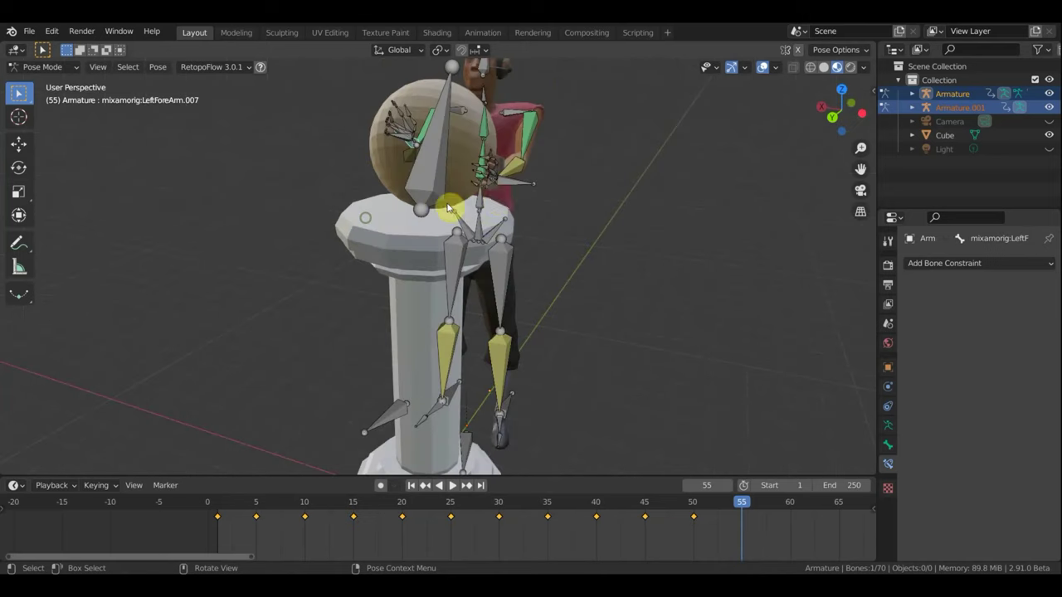
shift+click(517, 181)
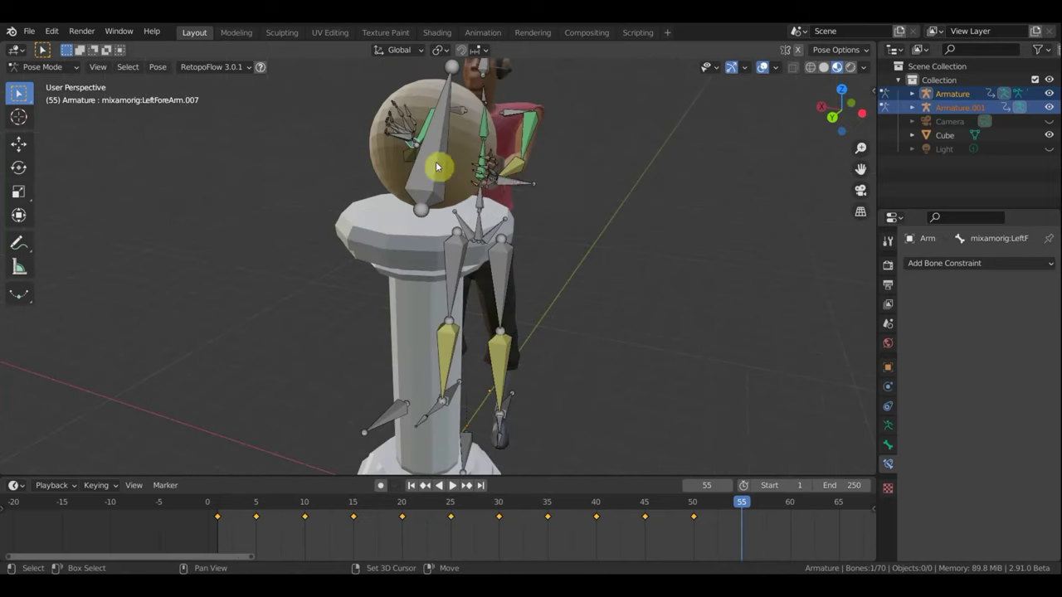
click(466, 182)
key(KP_3)
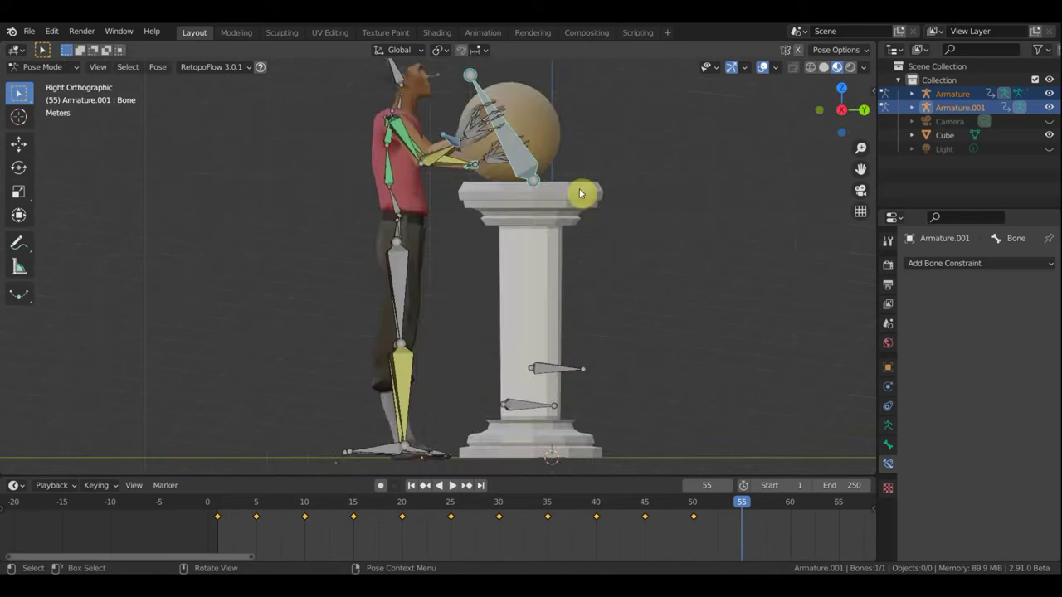
- Rotate the ball's control bone about −34° and raise it roughly 0.38 m onto the pillar centre
key(r)
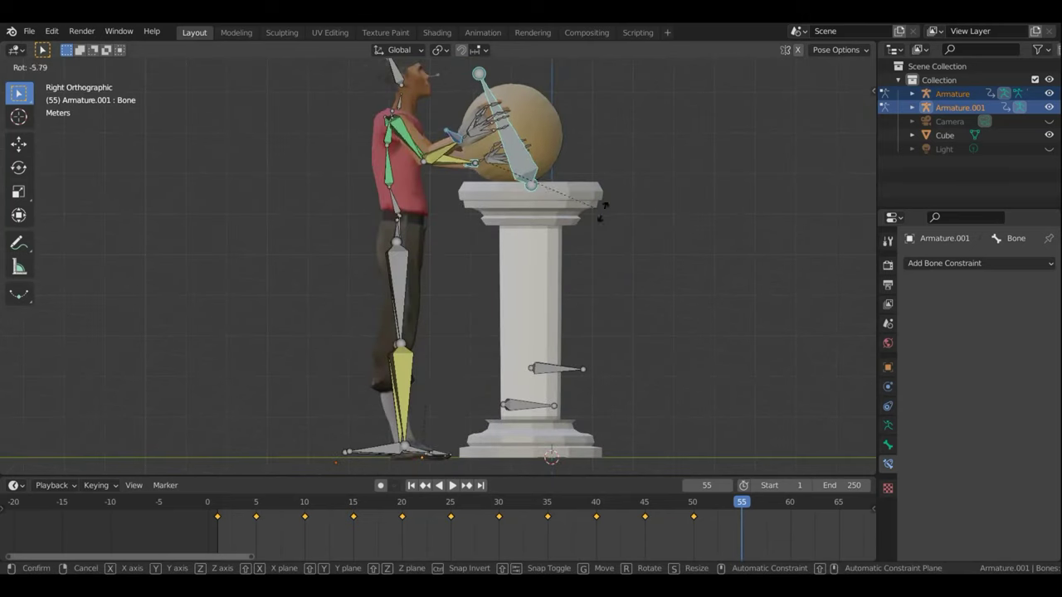
click(522, 205)
drag(525, 210, 533, 198)
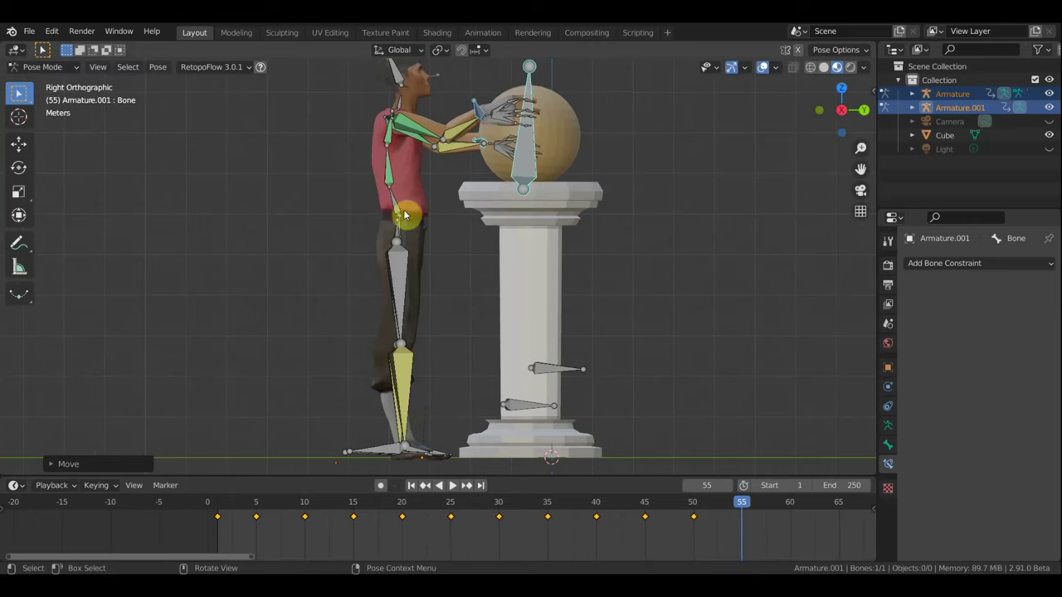
- Rotate the Spine bone about −4° and the Neck bone about −3° toward the ball
click(396, 208)
key(r)
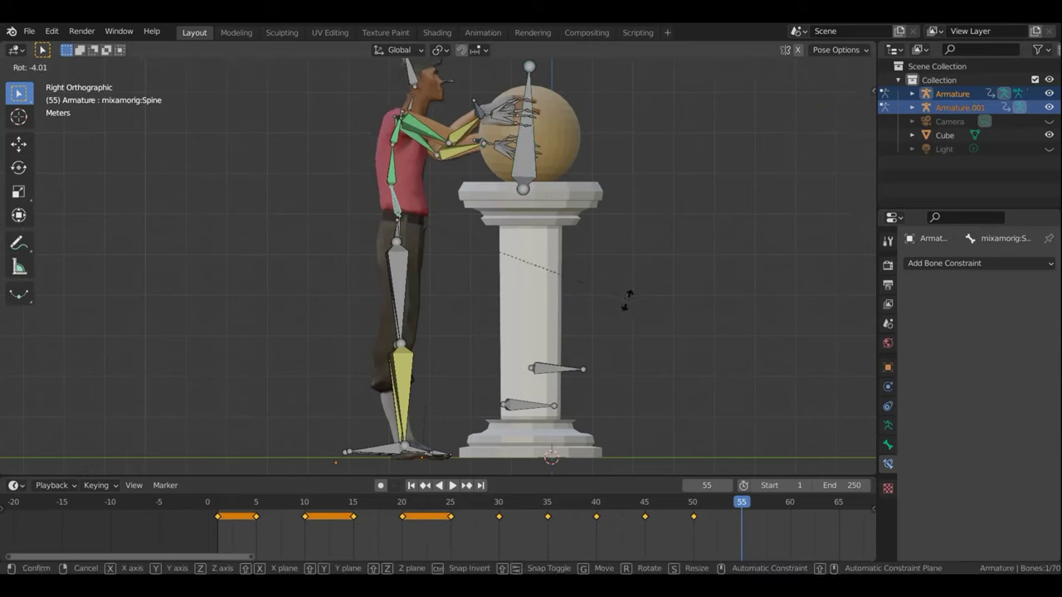
click(621, 308)
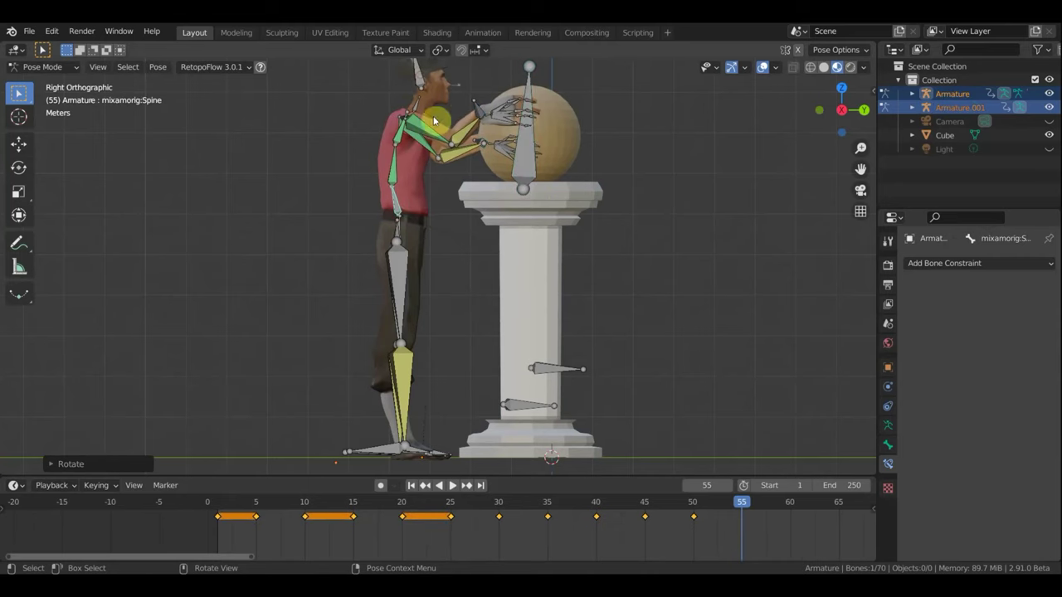
click(419, 81)
key(r)
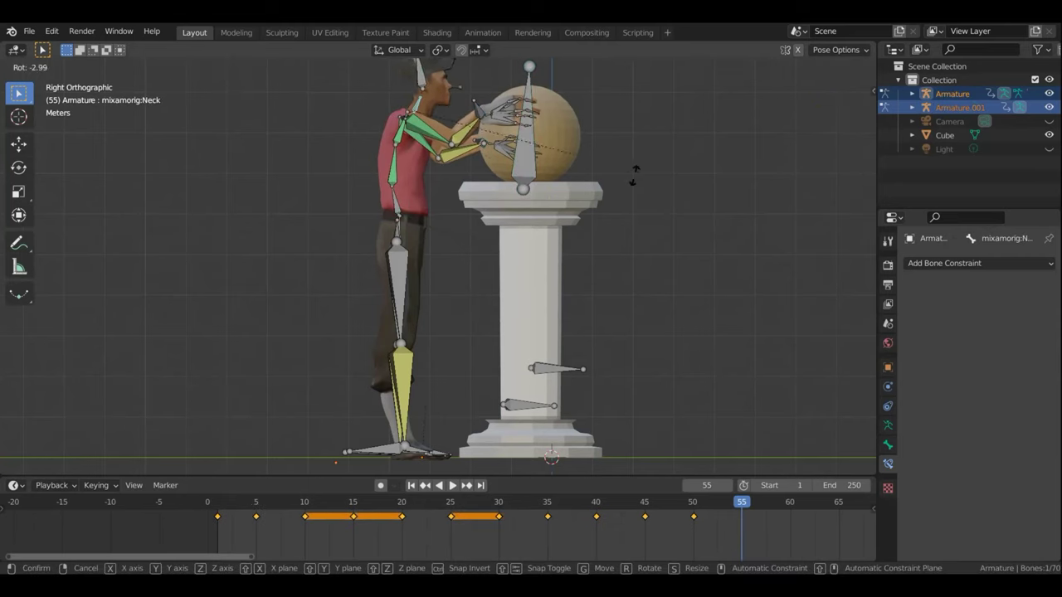
click(571, 217)
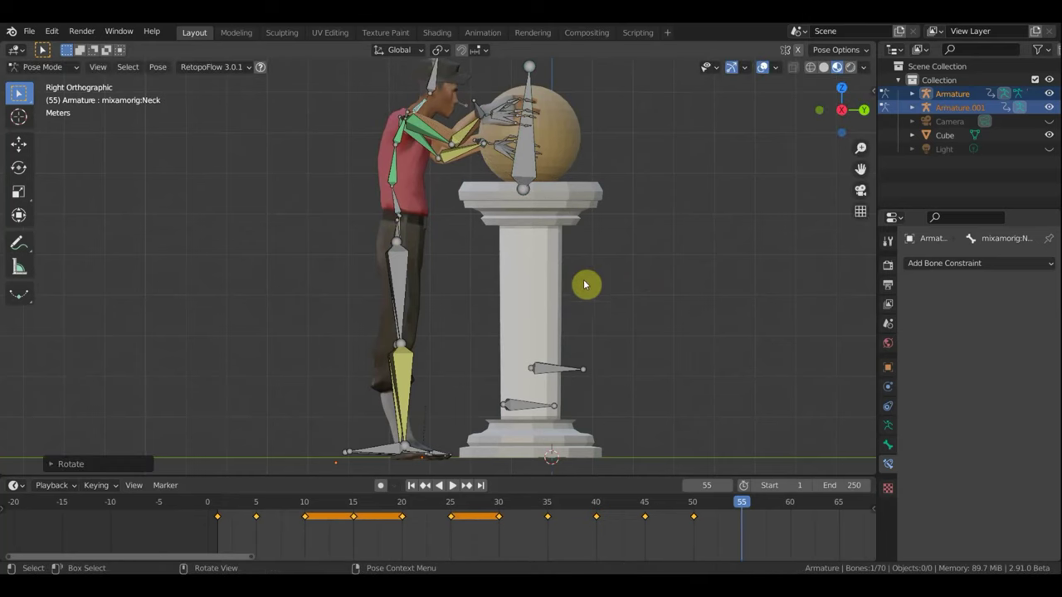
mouse_move(663, 279)
middle_down()
mouse_move(368, 332)
mouse_move(594, 281)
mouse_move(498, 290)
middle_up()
- Keyframe Location & Rotation for all bones at frame 55 and hide the viewport overlays
key(a)
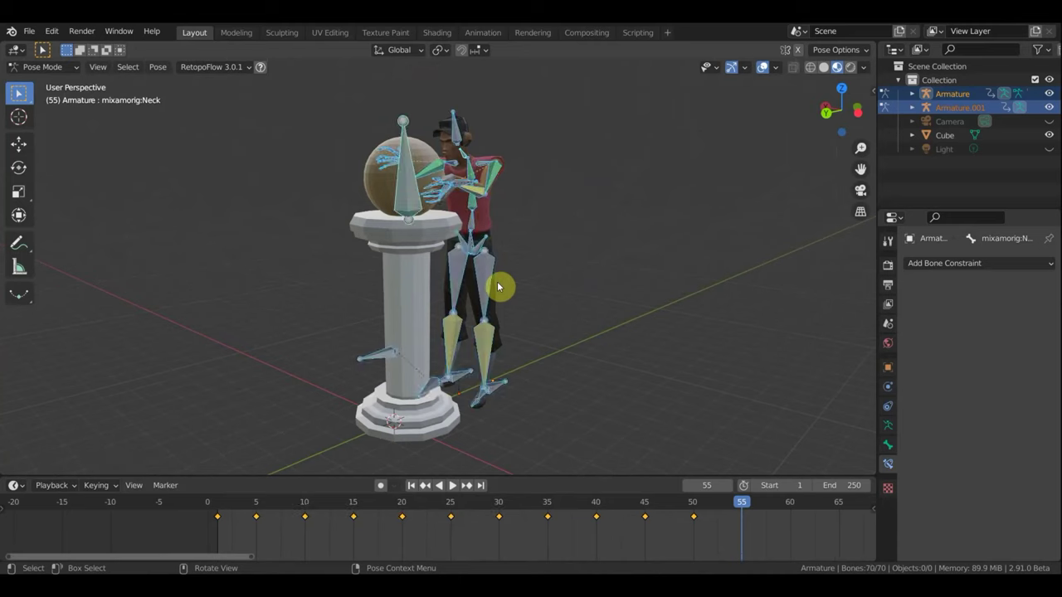
key(i)
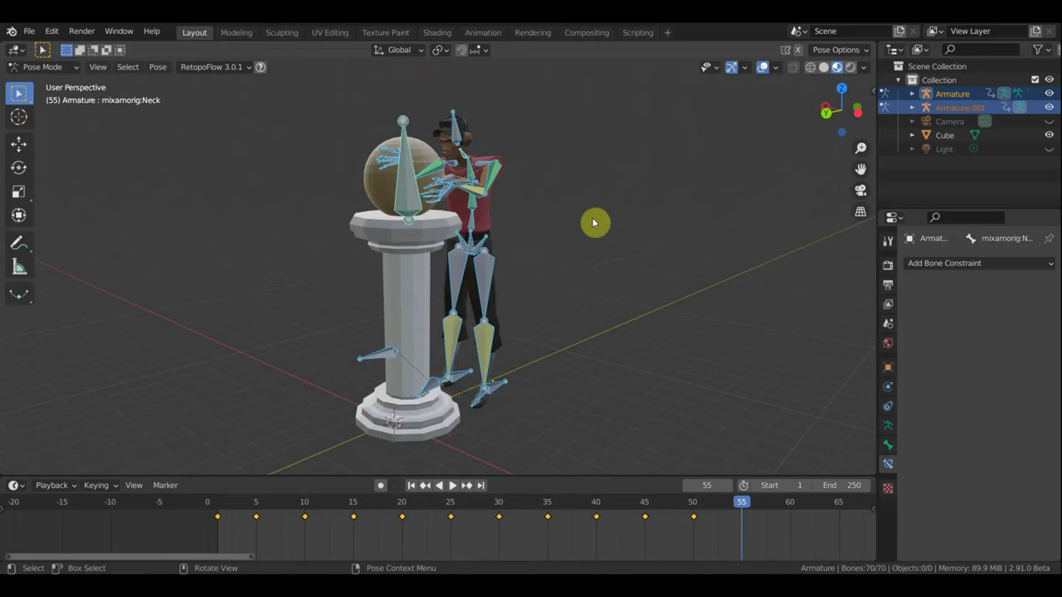
key(i)
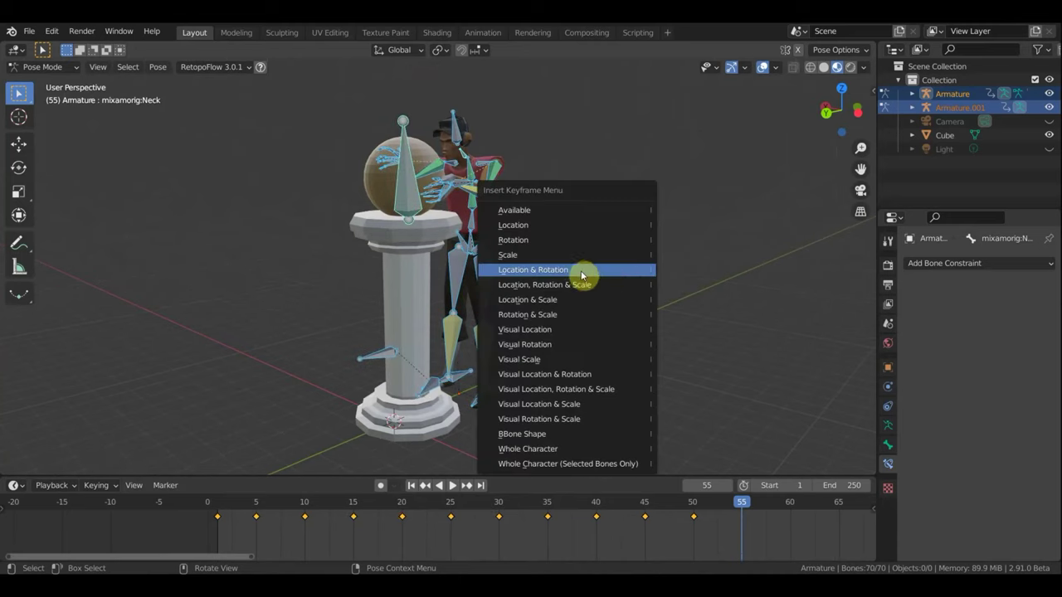
click(582, 270)
click(761, 68)
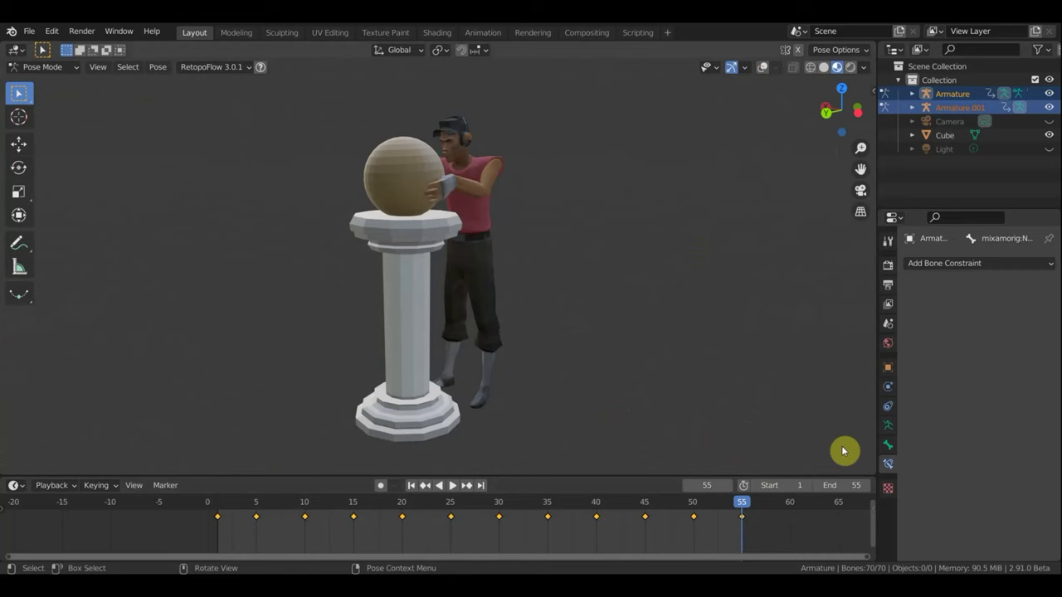
- Play the frame 1–55 animation from a slightly orbited view
middle_drag(624, 375, 595, 366)
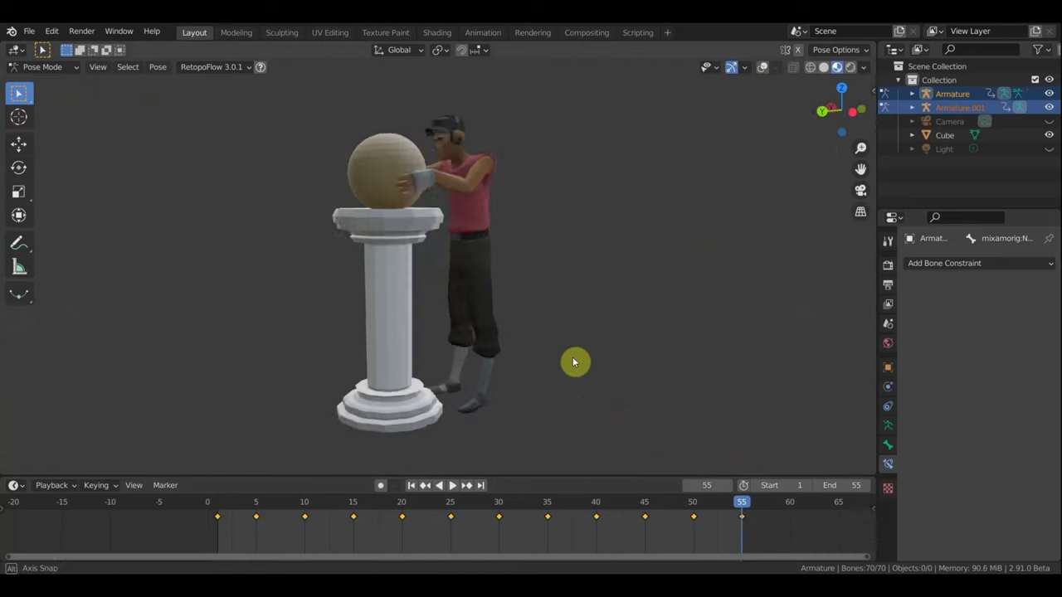
click(454, 487)
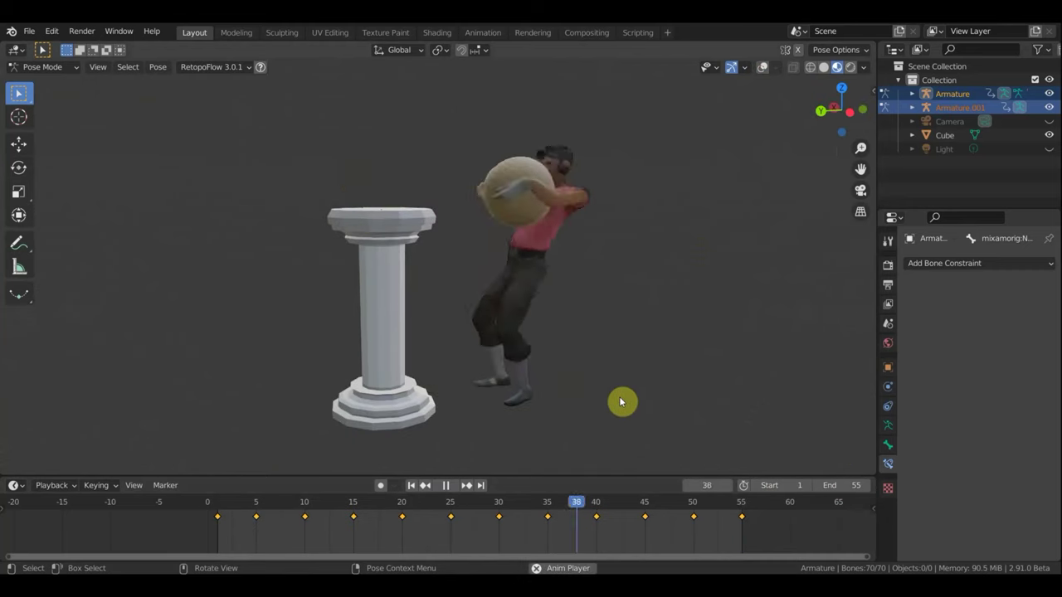
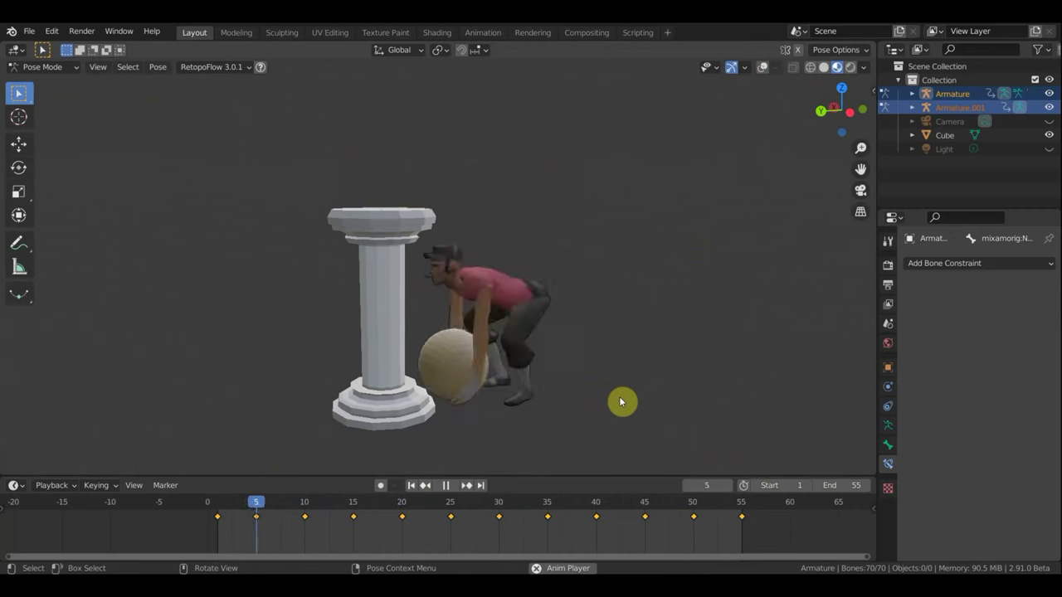
- Replay the lifting animation while orbiting between front and side views of the character
click(448, 486)
scroll(195, 548, up, 2)
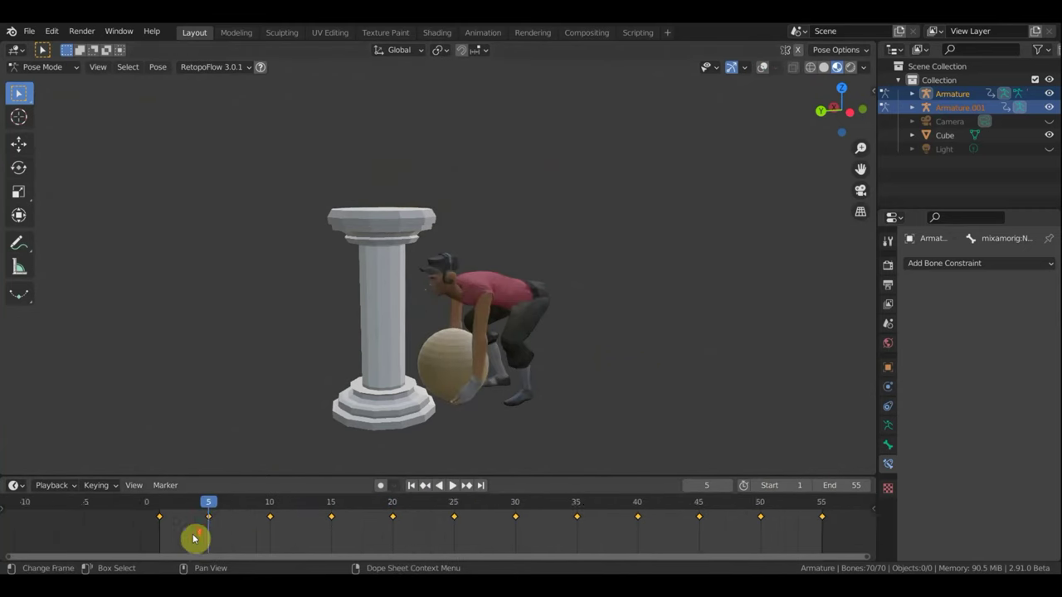
scroll(204, 531, up, 1)
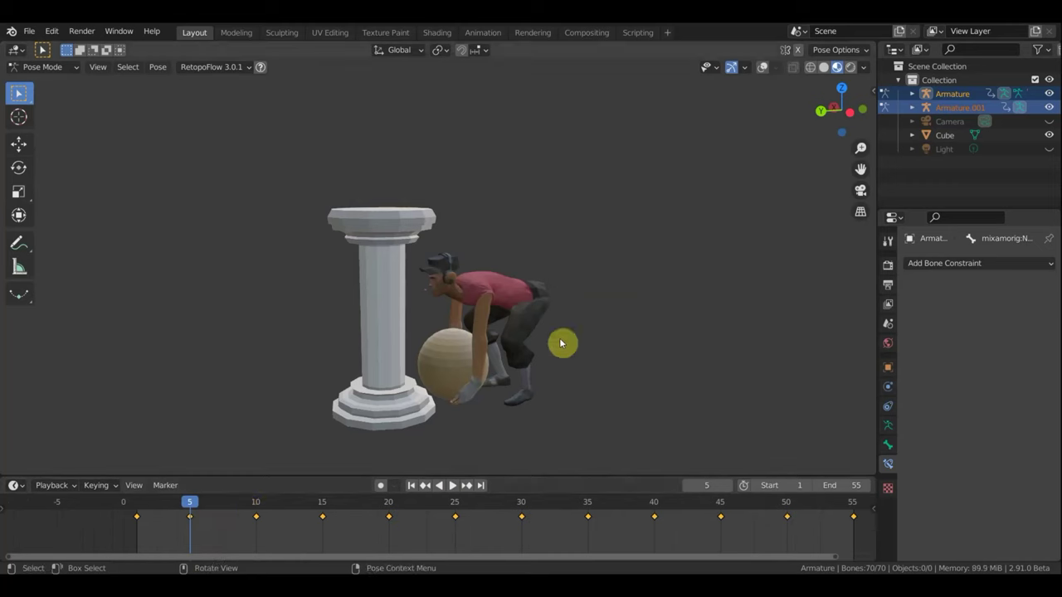
mouse_move(570, 398)
middle_down()
mouse_move(700, 395)
mouse_move(785, 372)
middle_up()
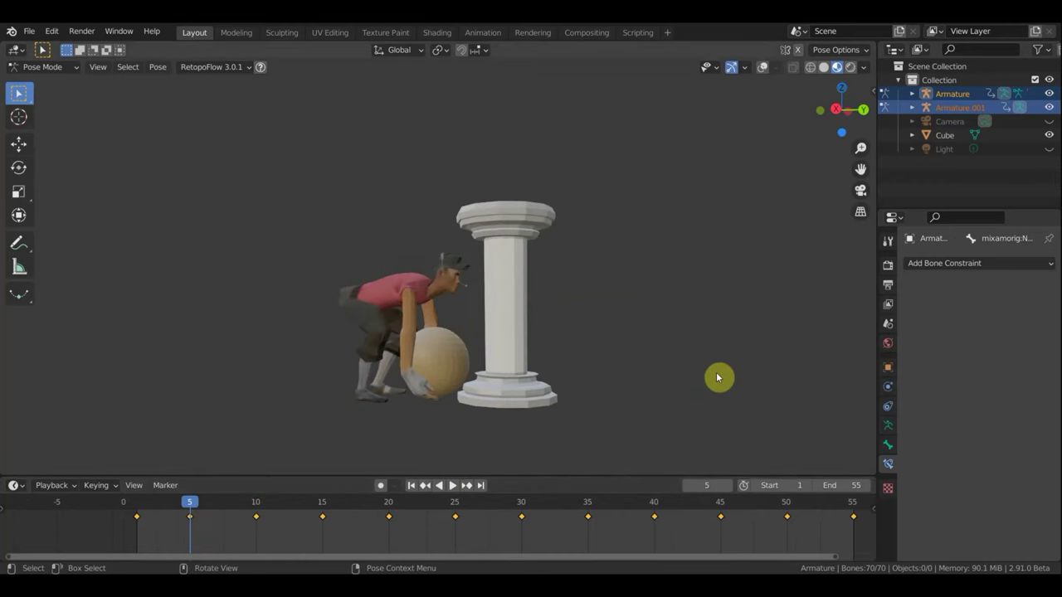
key(KP_1)
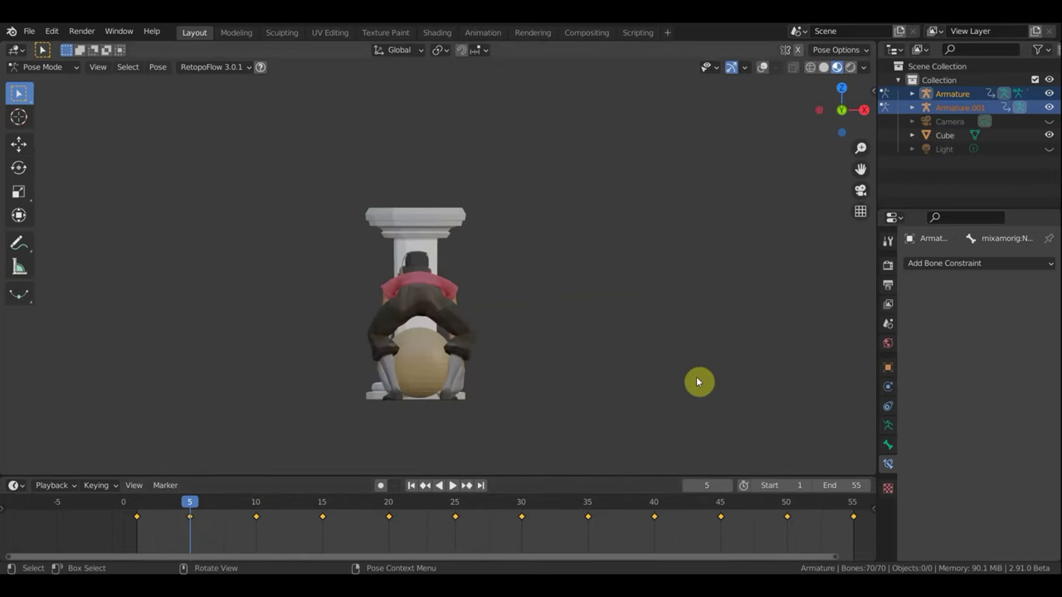
click(455, 487)
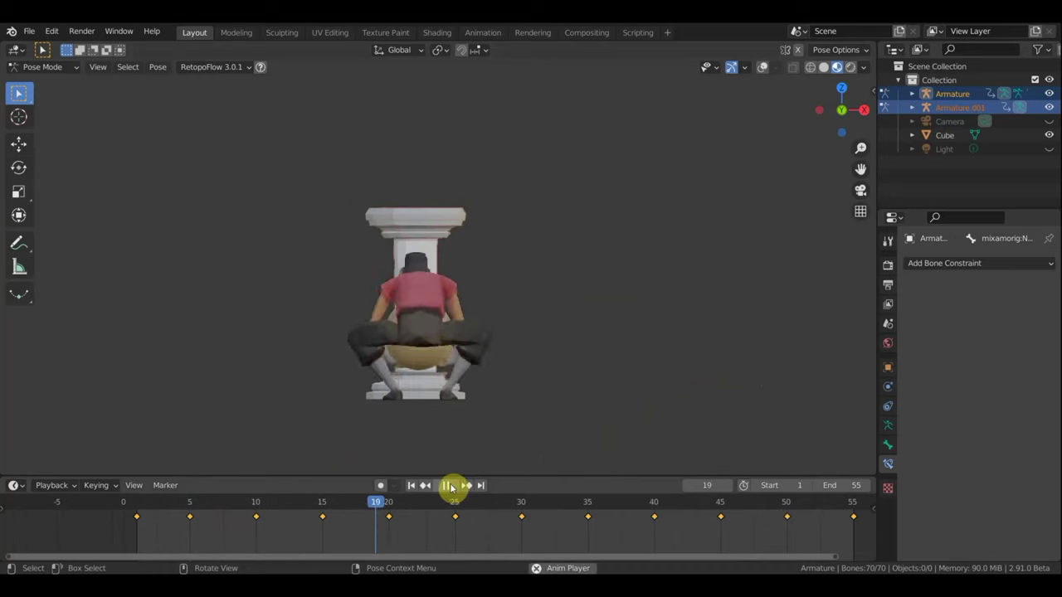
click(448, 486)
mouse_move(510, 352)
middle_down()
mouse_move(415, 360)
mouse_move(368, 351)
middle_up()
- Check frames 10, 15 and 20 in orthographic view, then settle on frame 7 with bones visible
click(256, 503)
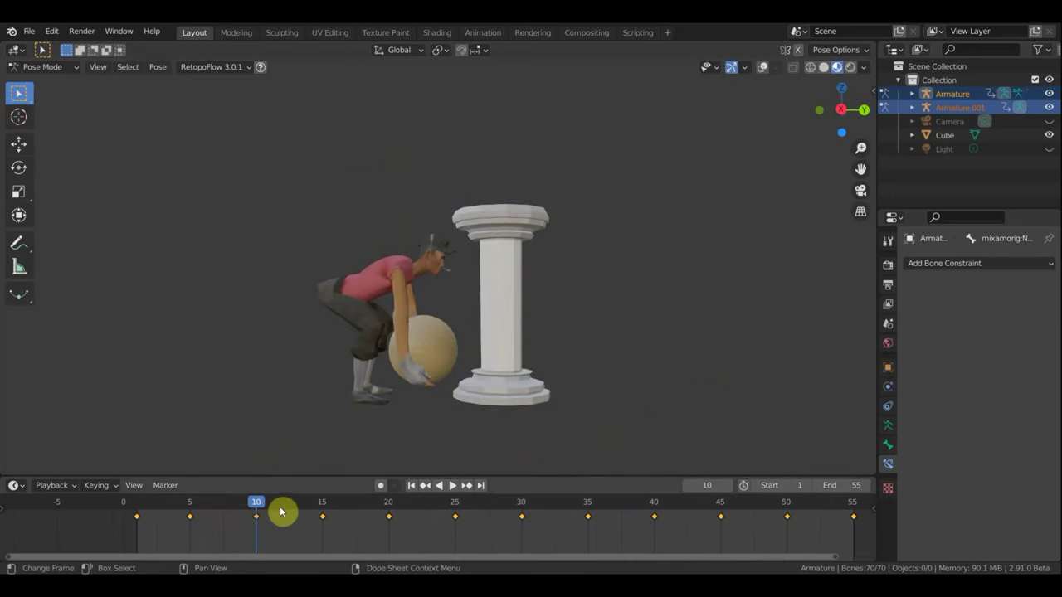
click(322, 502)
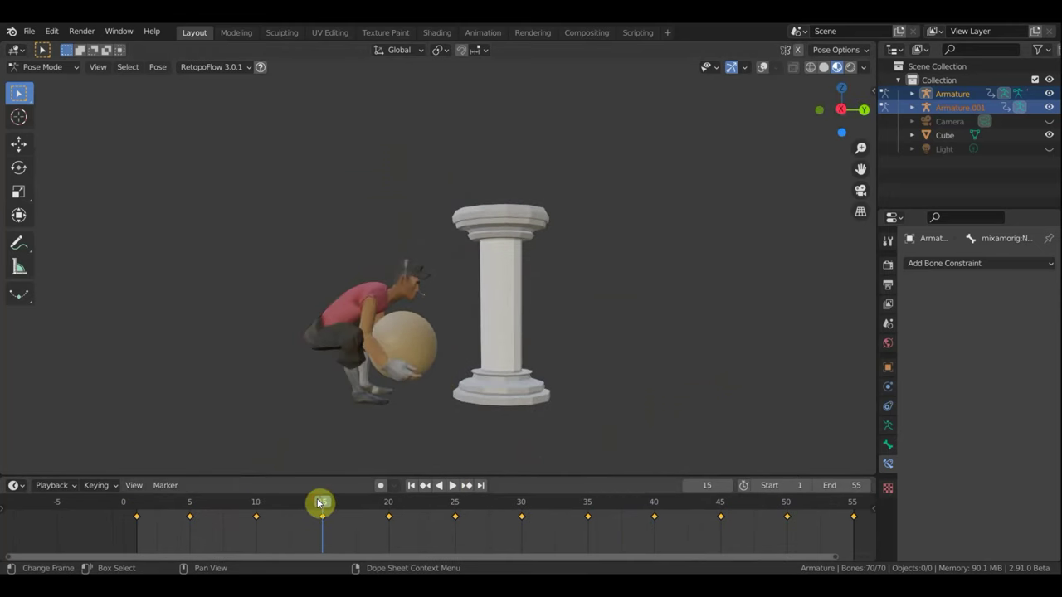
click(390, 506)
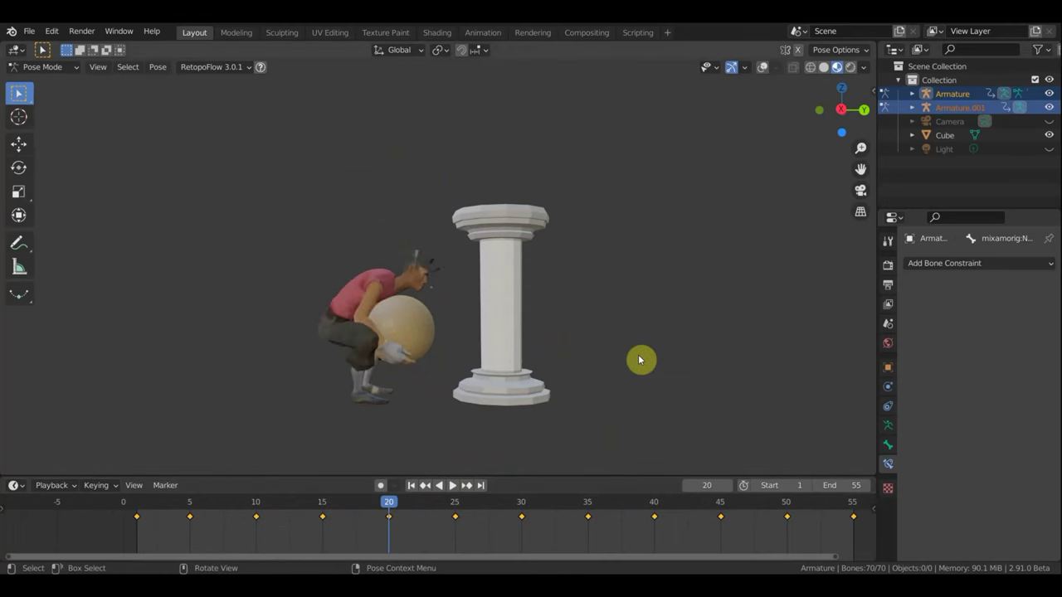
key(KP_5)
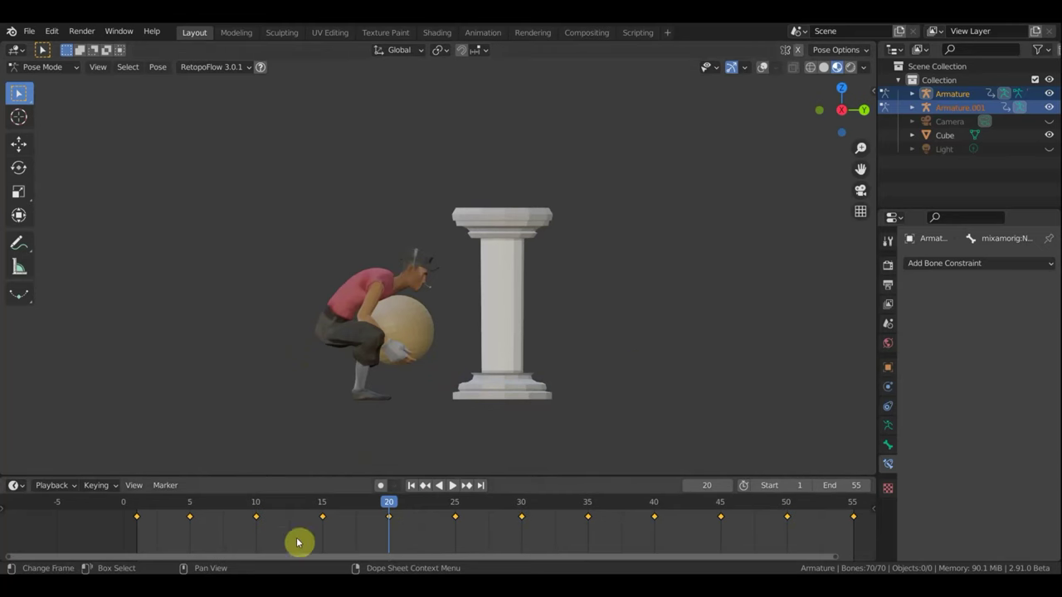
click(212, 508)
scroll(169, 525, up, 2)
scroll(168, 525, up, 2)
scroll(169, 524, up, 1)
middle_drag(427, 553, 711, 526)
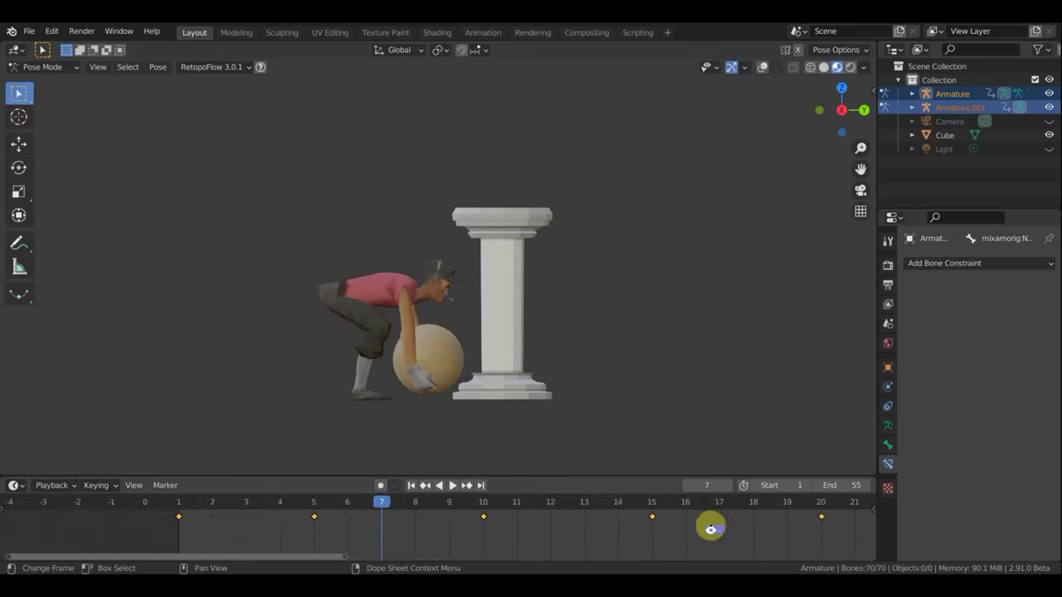
click(764, 66)
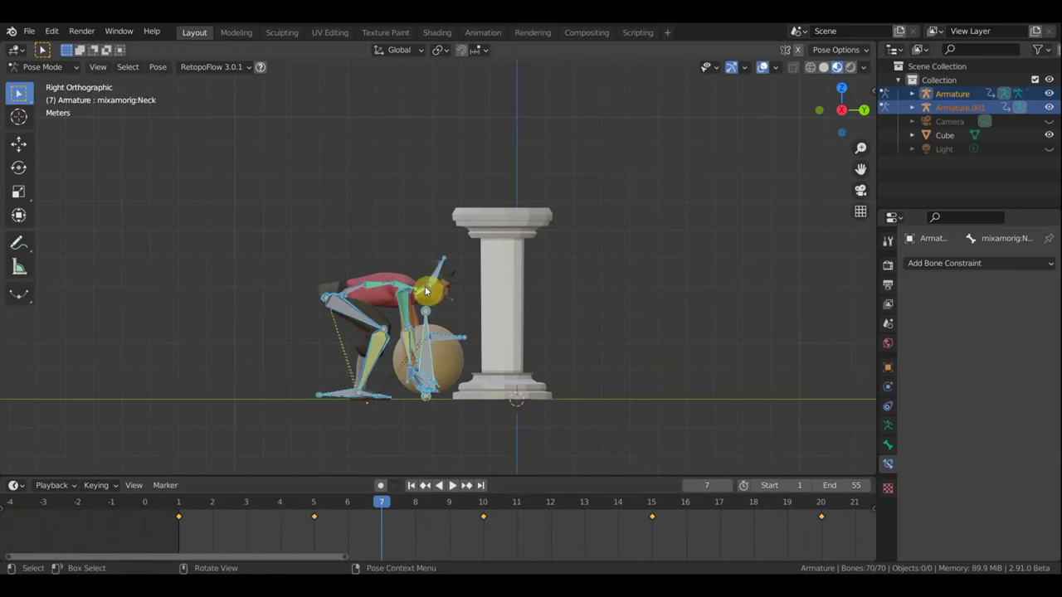
- Rotate the neck bone to tilt the head, then key Location & Rotation for all bones at frame 7
click(660, 320)
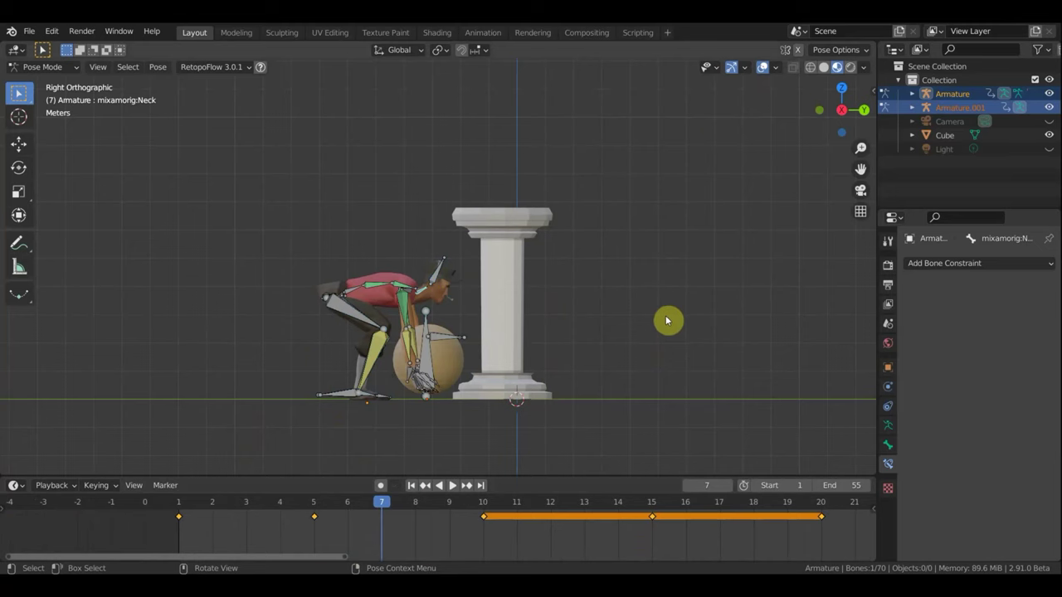
key(r)
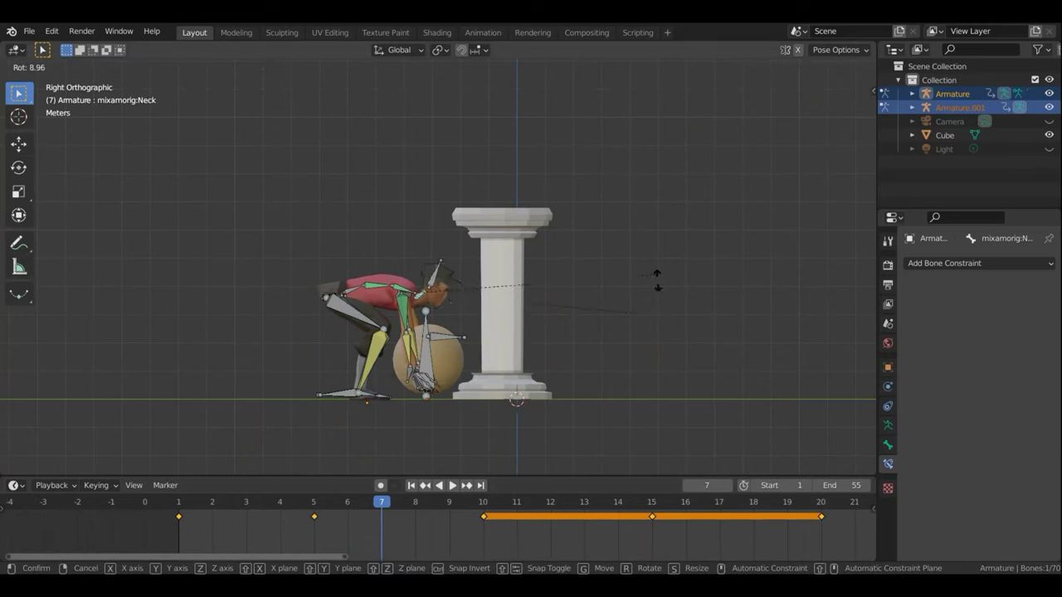
click(561, 408)
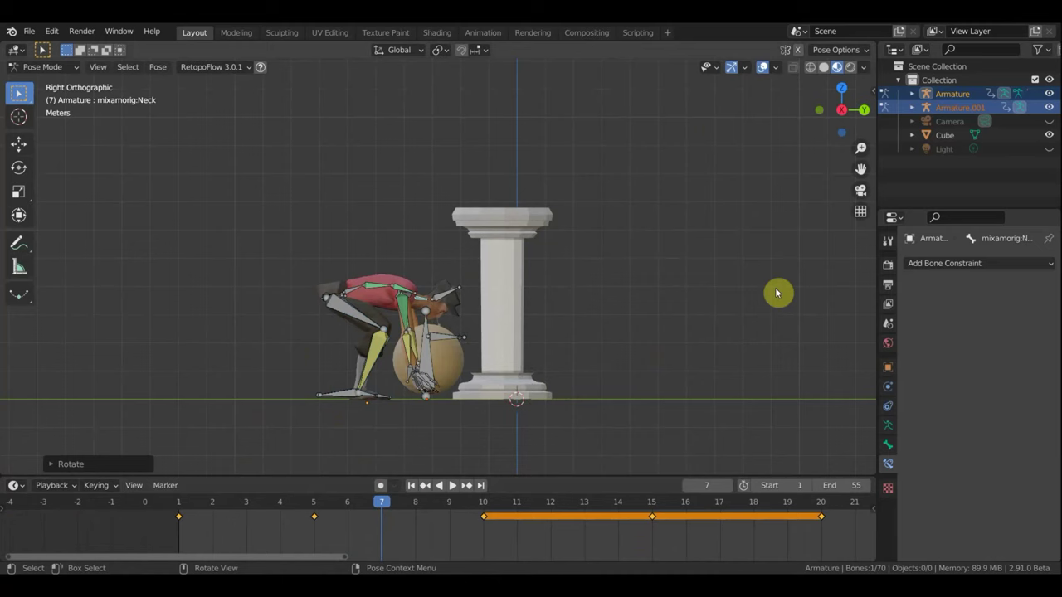
key(a)
key(i)
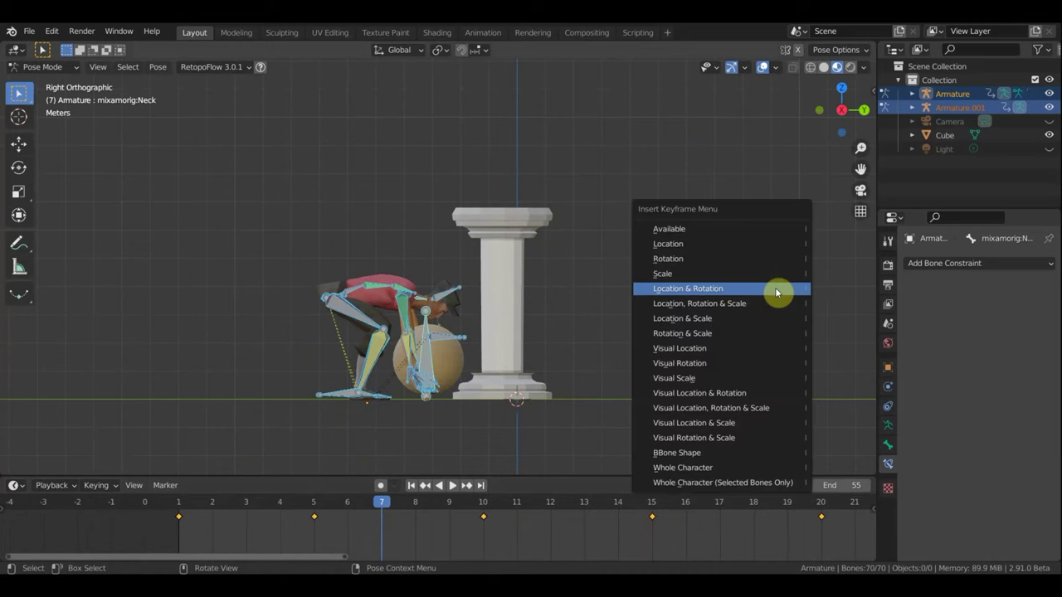
click(777, 292)
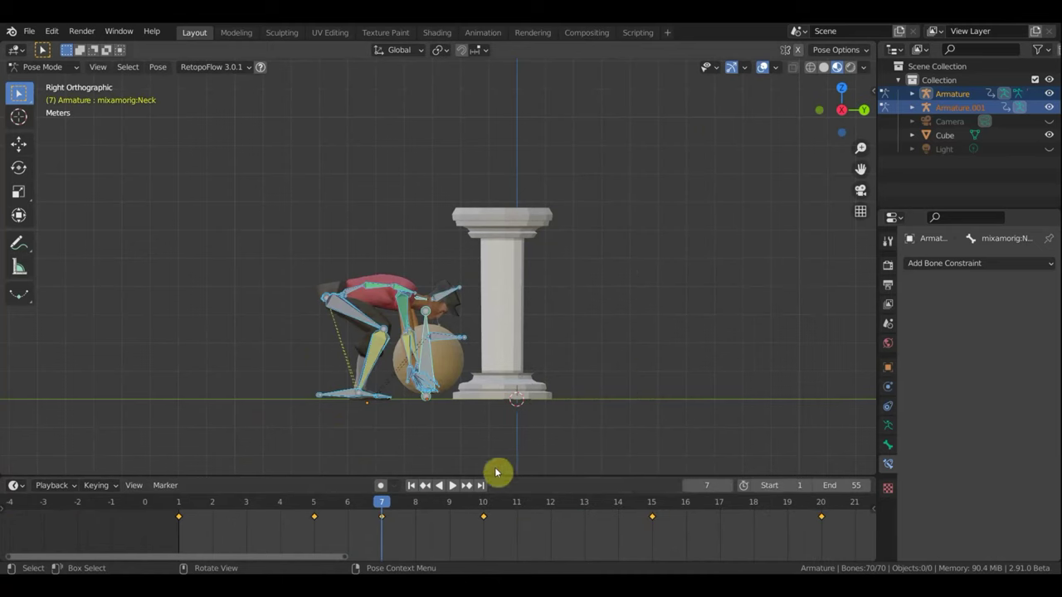
- At frame 8, rotate the neck and spine further, key all bones' Location & Rotation, and hide overlays
click(415, 508)
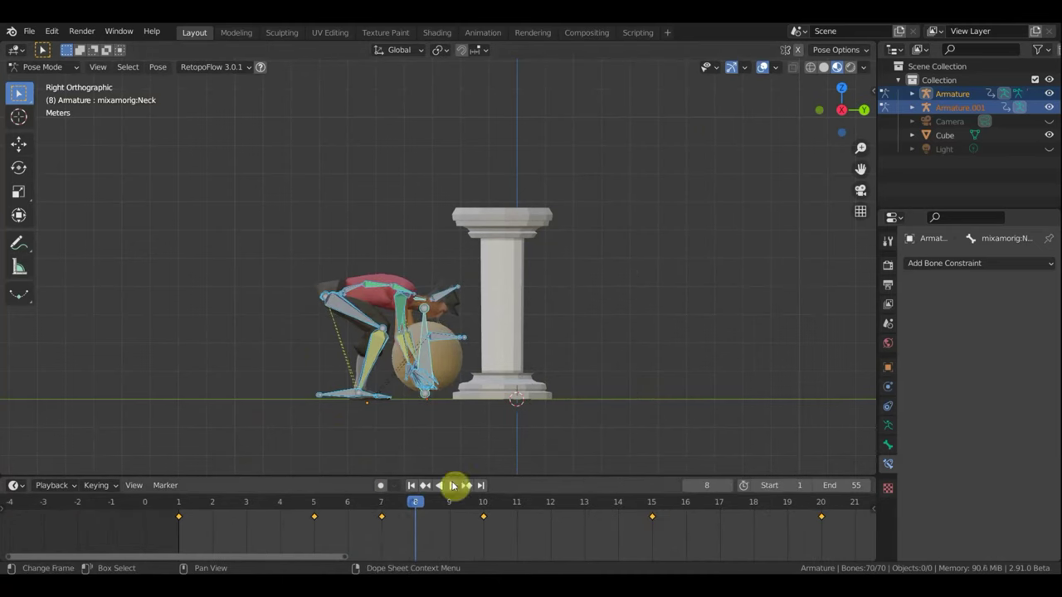
click(428, 305)
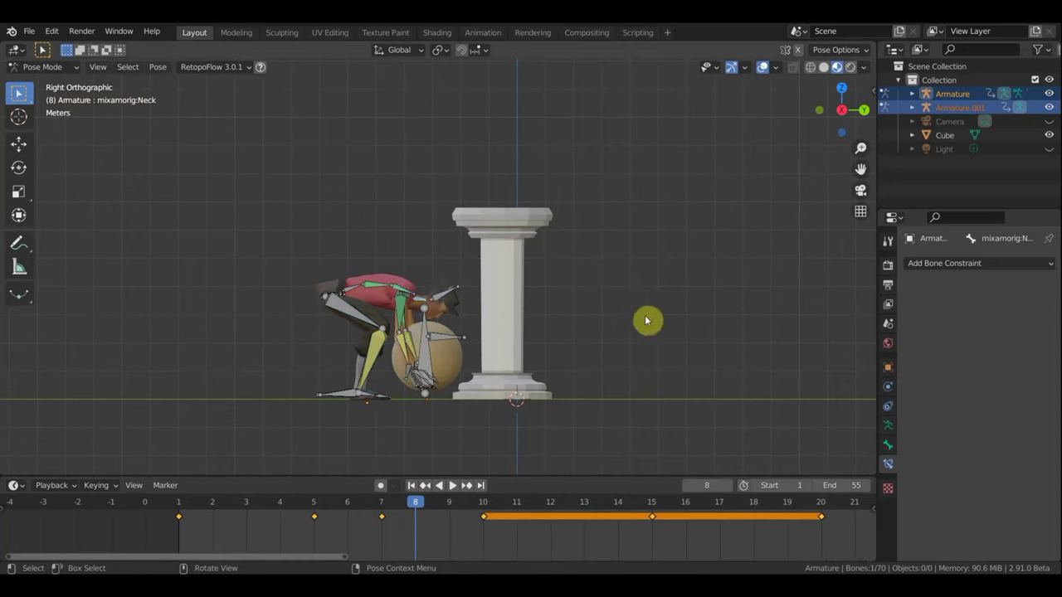
key(r)
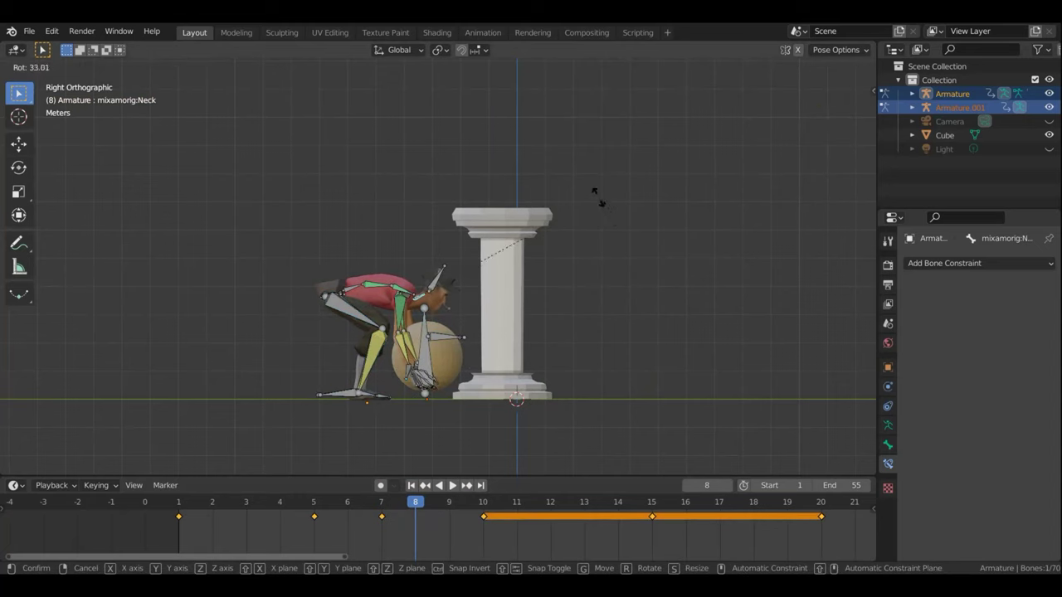
click(602, 201)
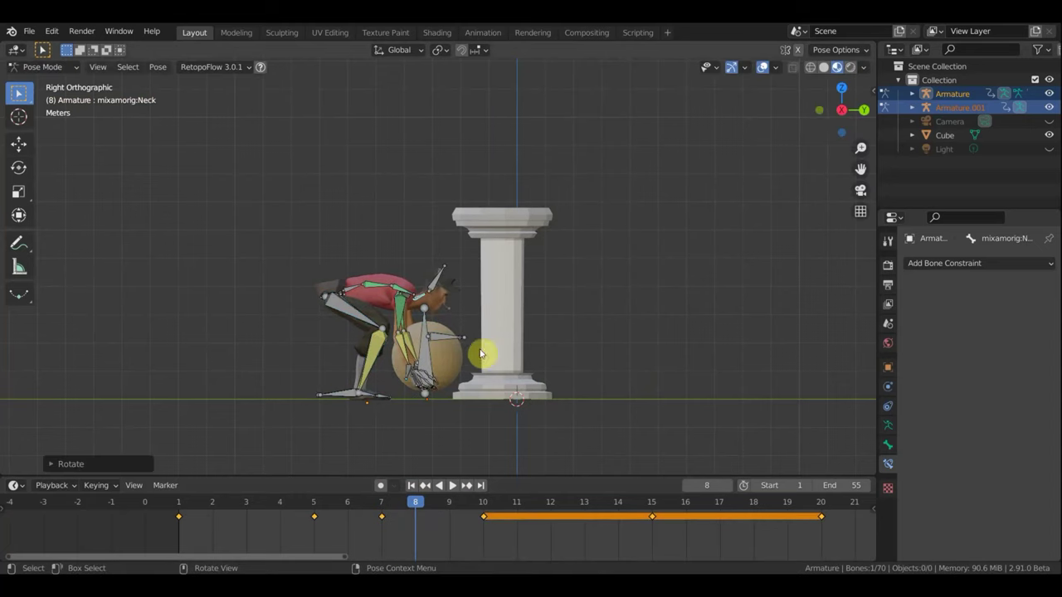
click(351, 292)
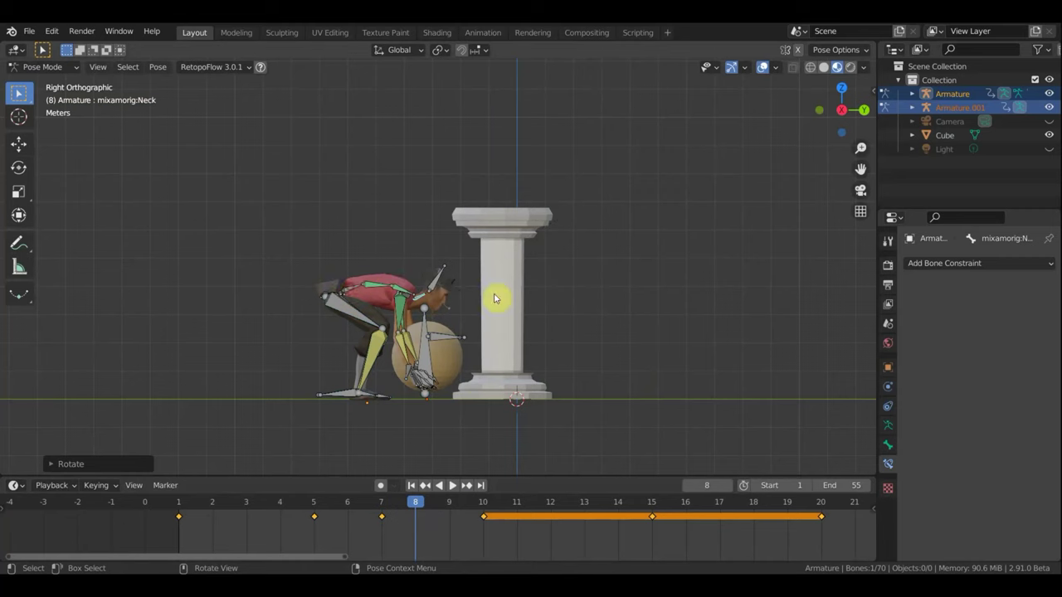
key(r)
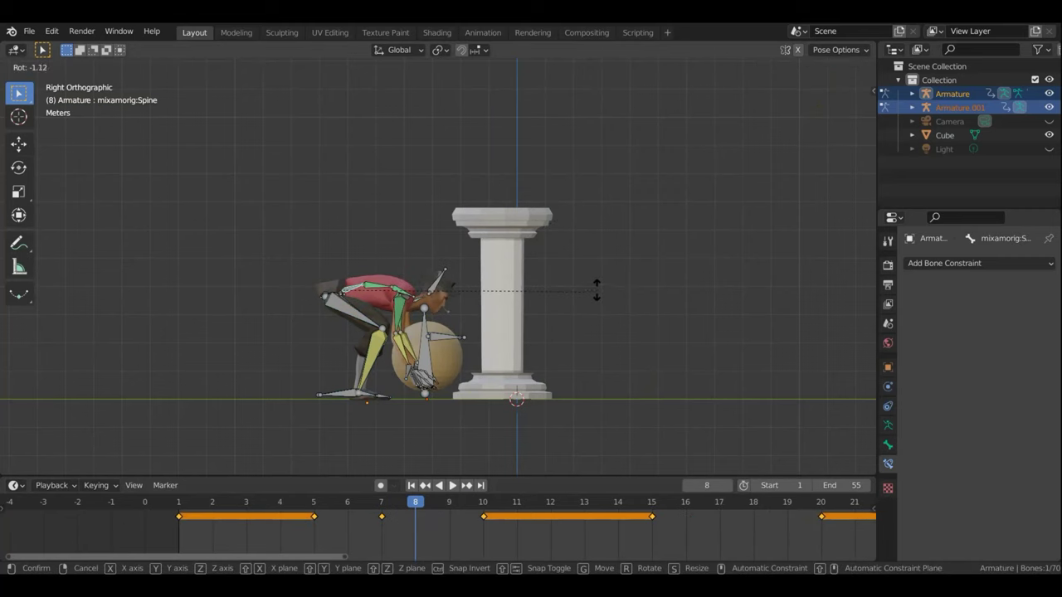
click(596, 274)
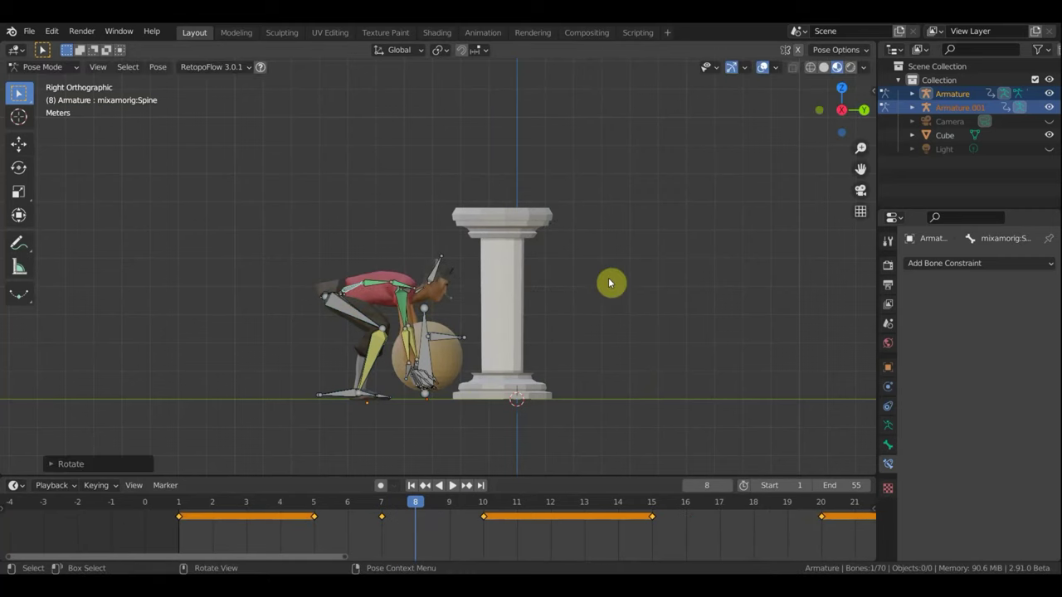
key(a)
key(i)
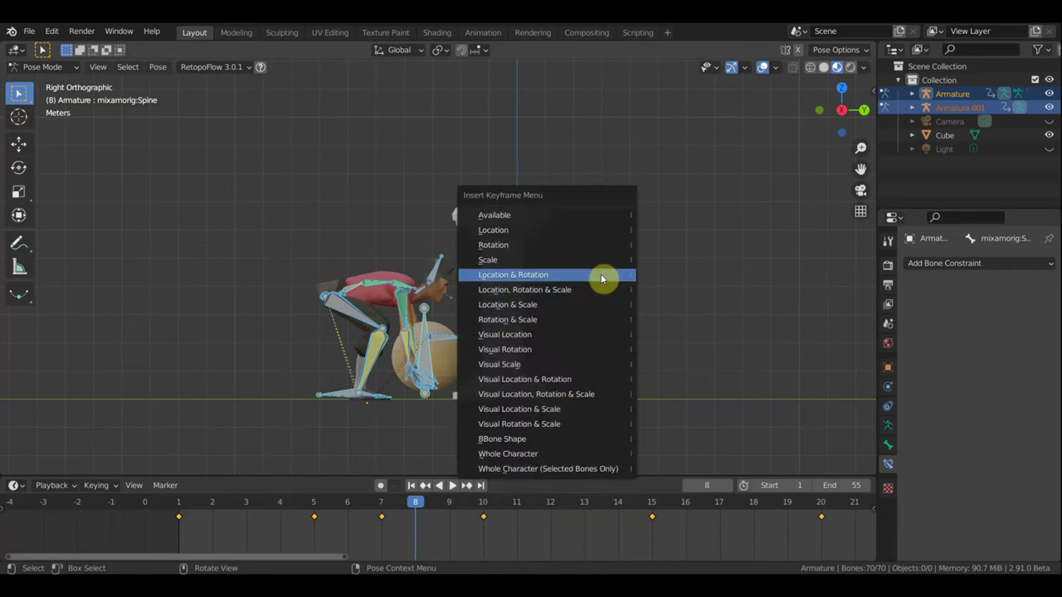
click(601, 278)
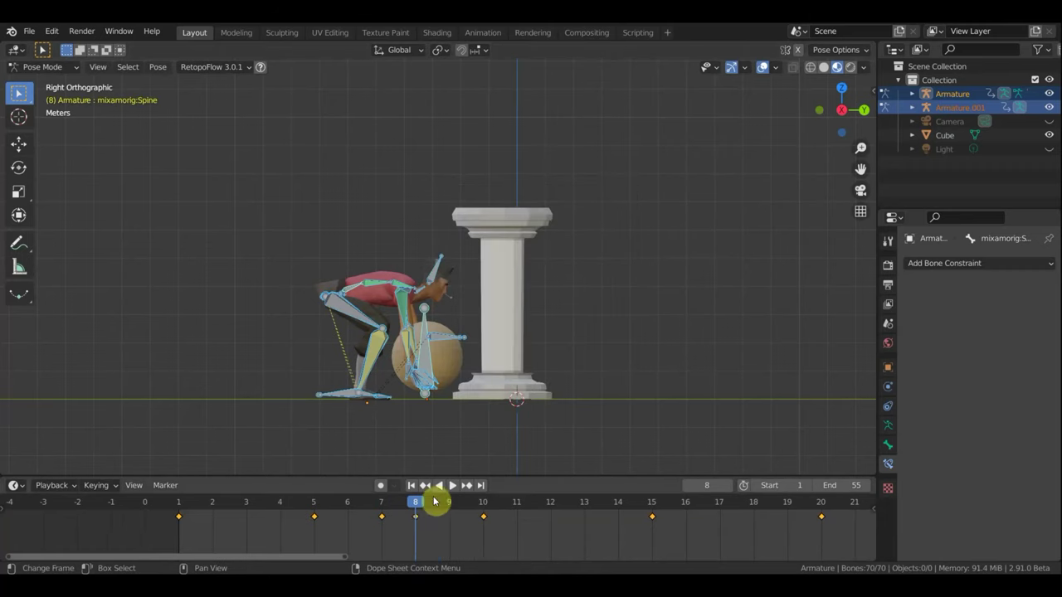
click(763, 67)
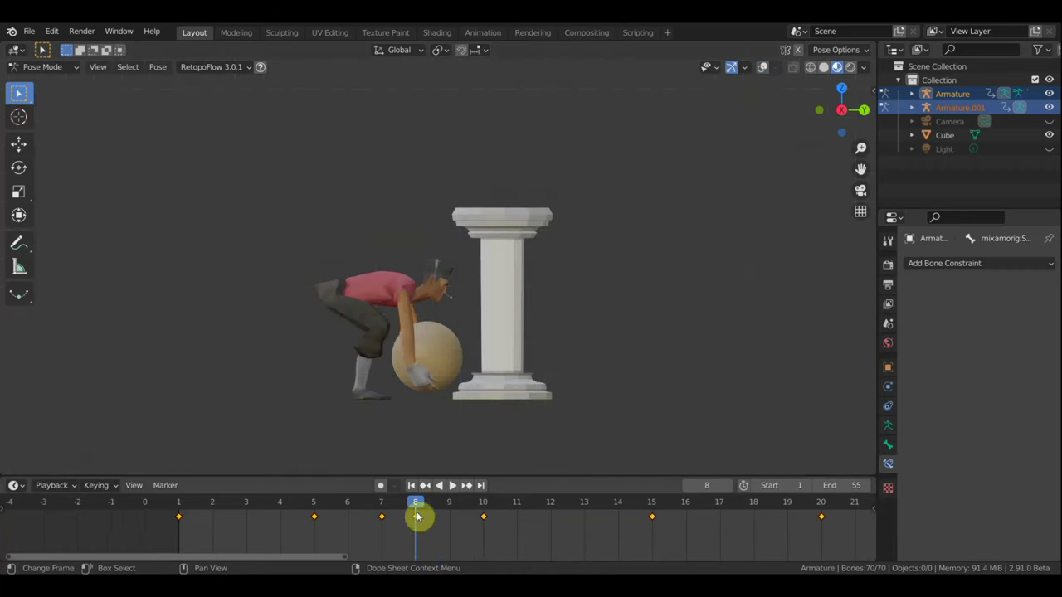
- Preview the corrected keys from frame 0 and stop on frame 13 with the viewport zoomed in
mouse_move(417, 505)
mouse_down()
mouse_move(150, 504)
mouse_move(318, 507)
mouse_move(644, 553)
mouse_move(555, 534)
mouse_up()
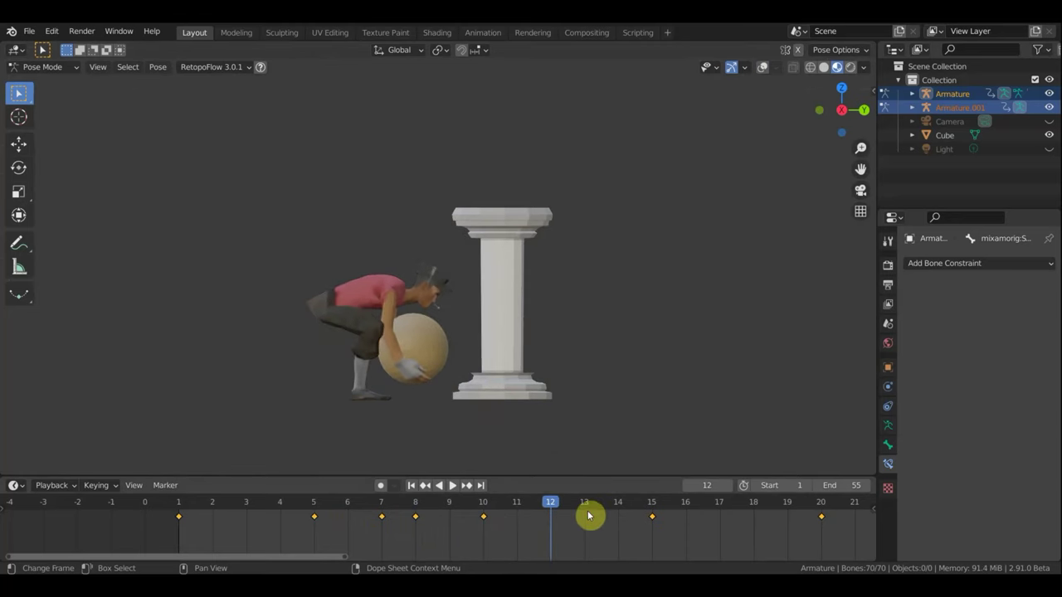
scroll(592, 519, up, 1)
click(612, 505)
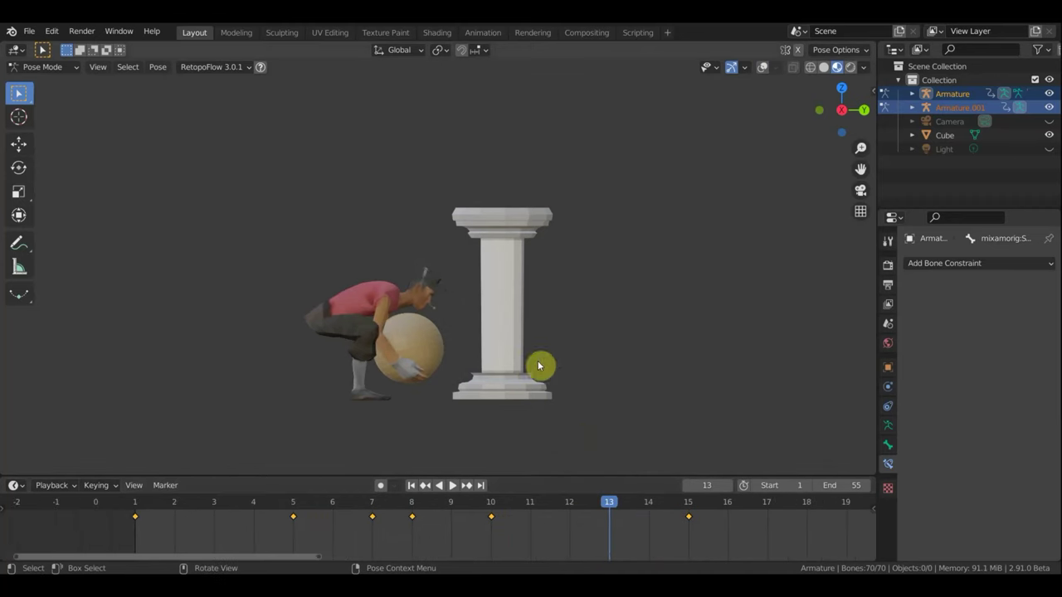
scroll(423, 318, up, 1)
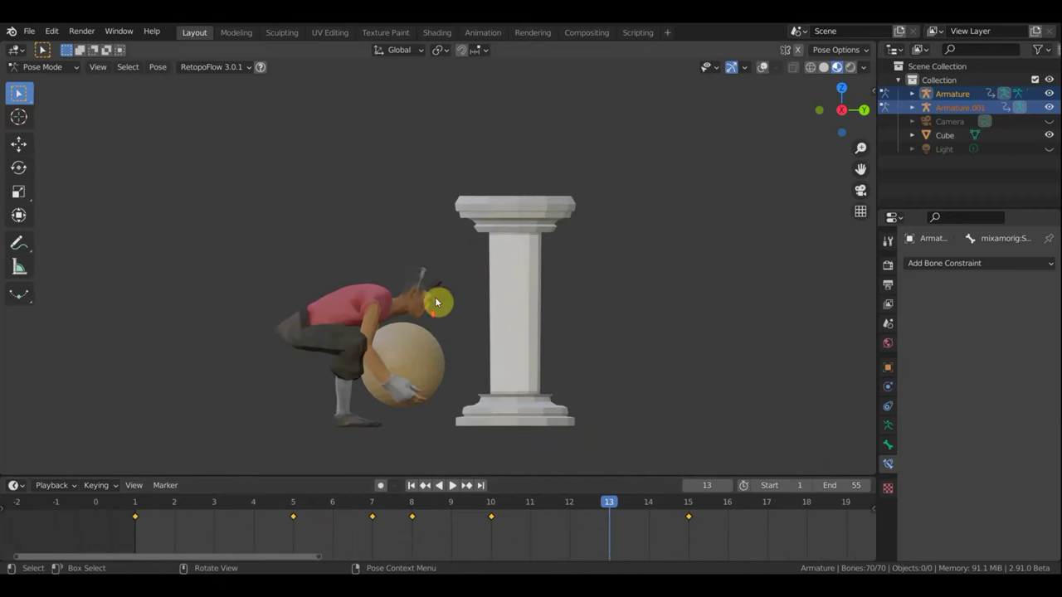
- Show bone overlays and try rotating the forearm, ball and hips bones together, then undo it
click(764, 68)
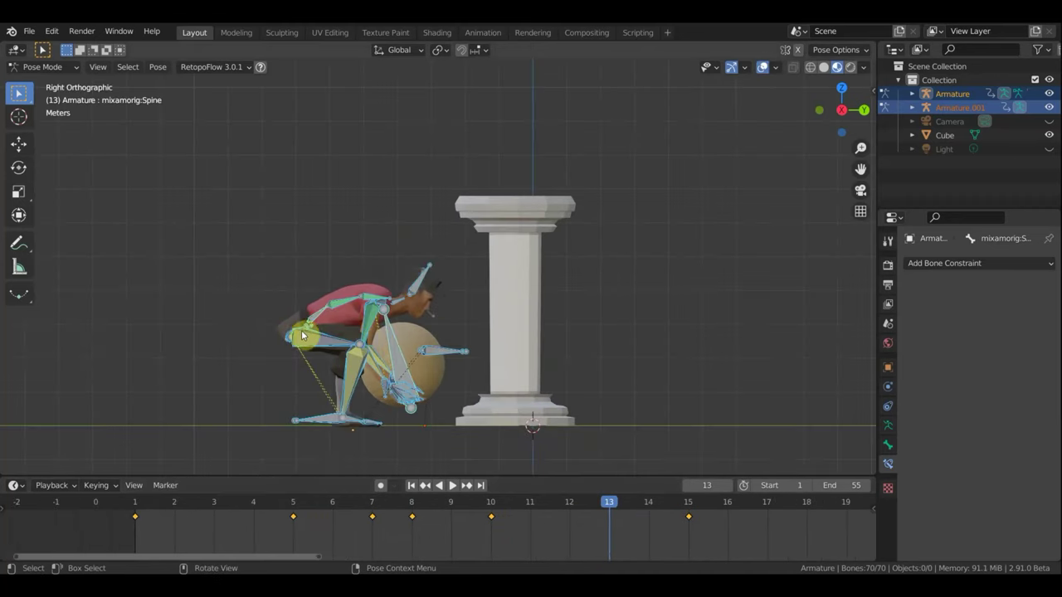
middle_drag(338, 353, 325, 363)
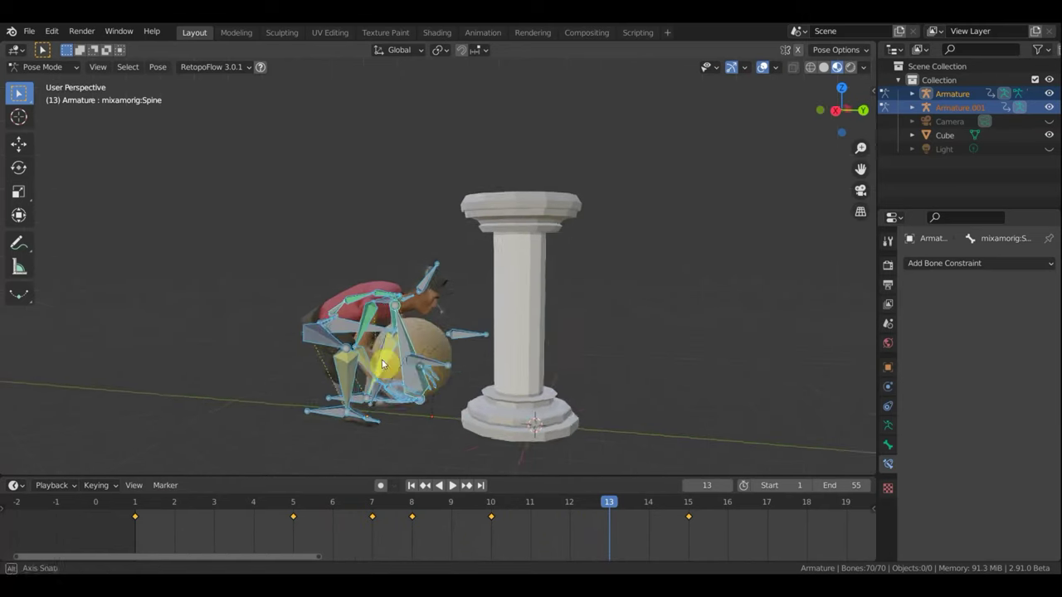
middle_drag(433, 373, 372, 393)
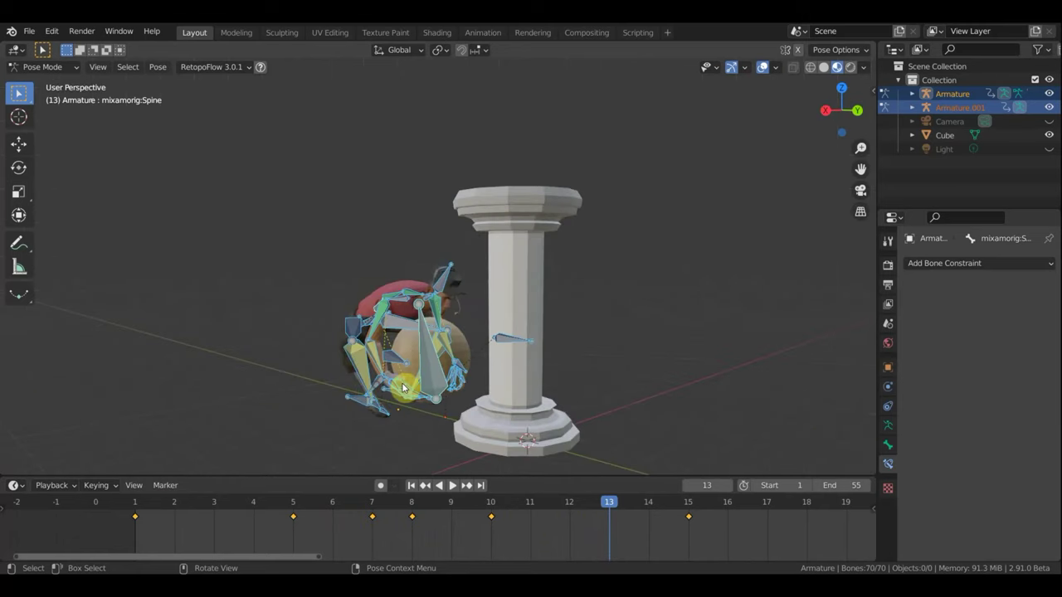
click(436, 386)
shift+click(446, 381)
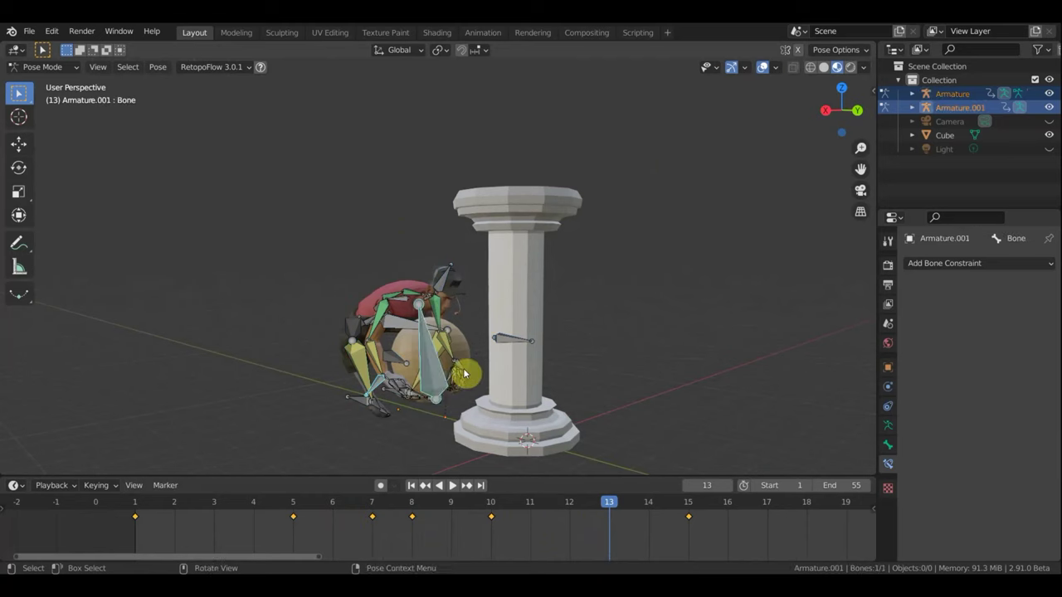
shift+click(443, 374)
middle_drag(438, 380, 570, 373)
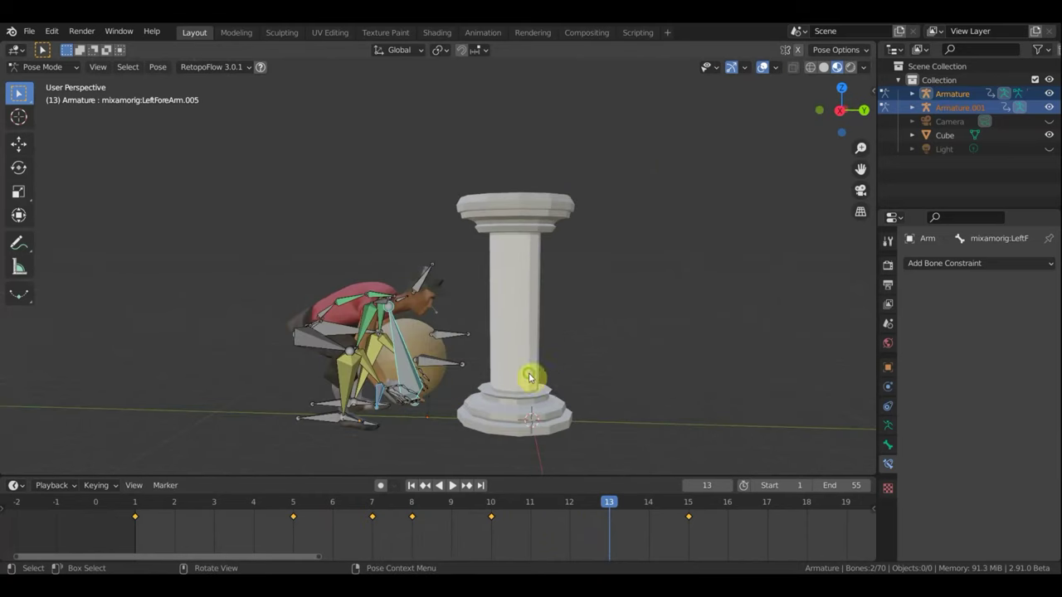
middle_drag(323, 327, 307, 347)
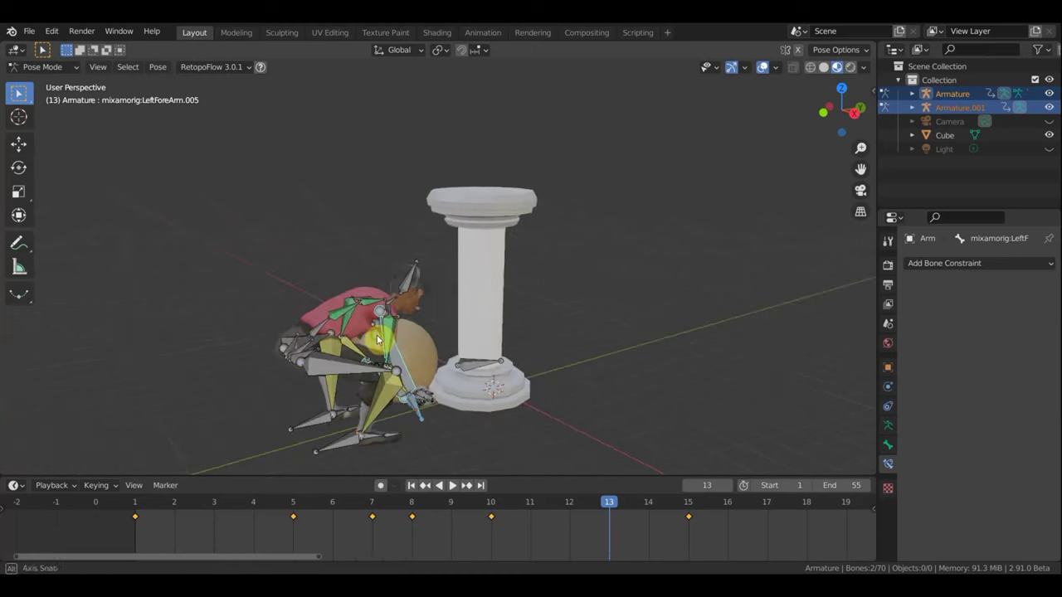
shift+click(309, 348)
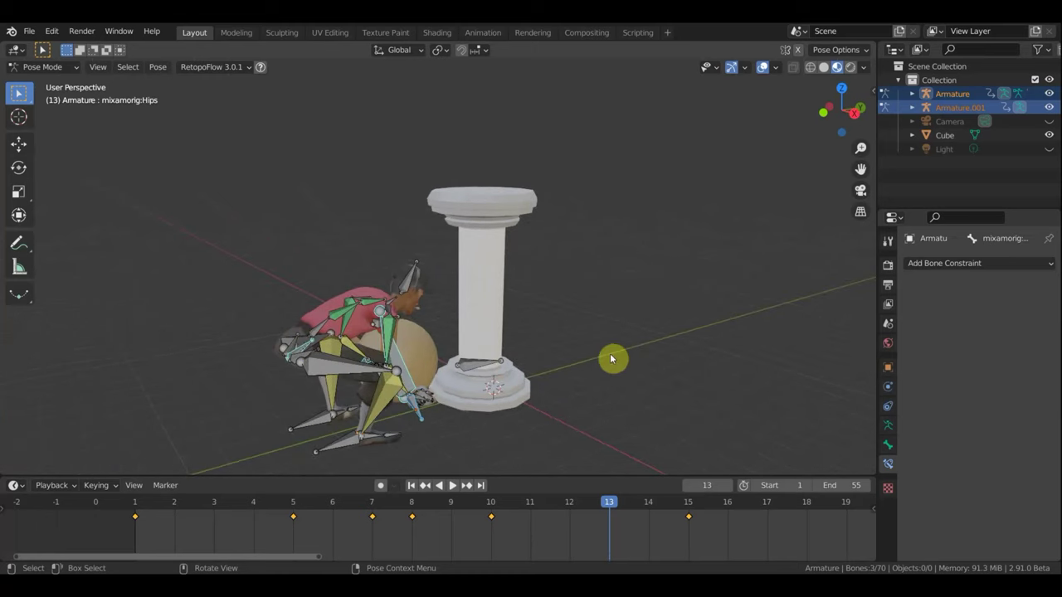
key(KP_3)
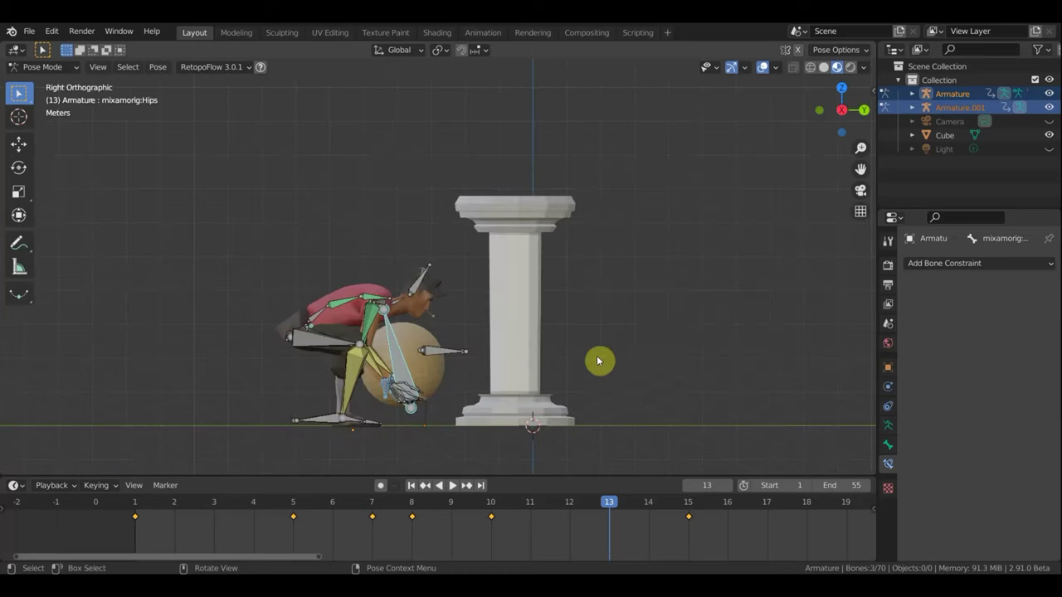
key(r)
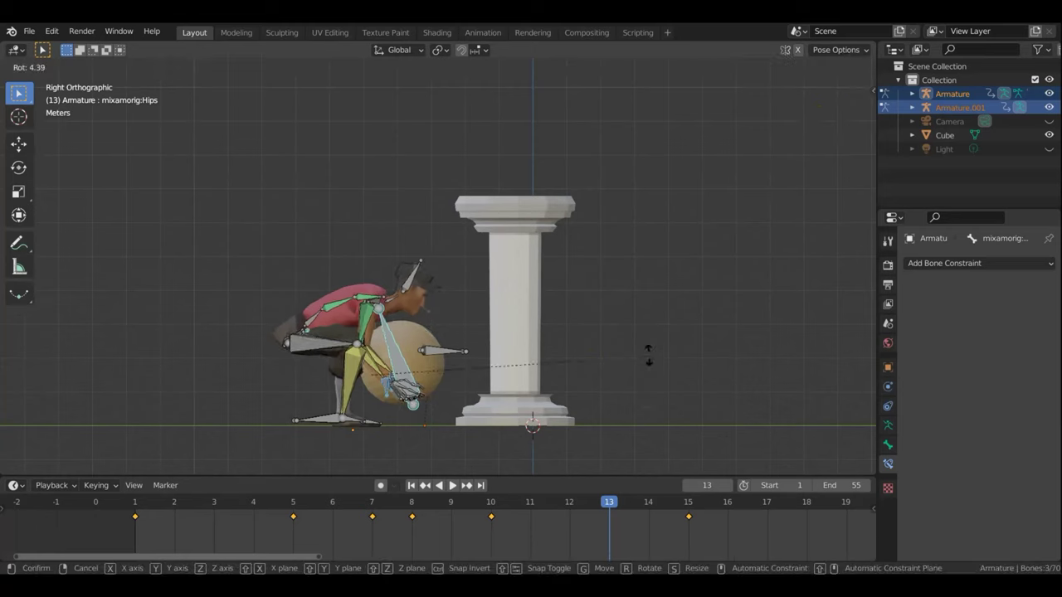
click(585, 306)
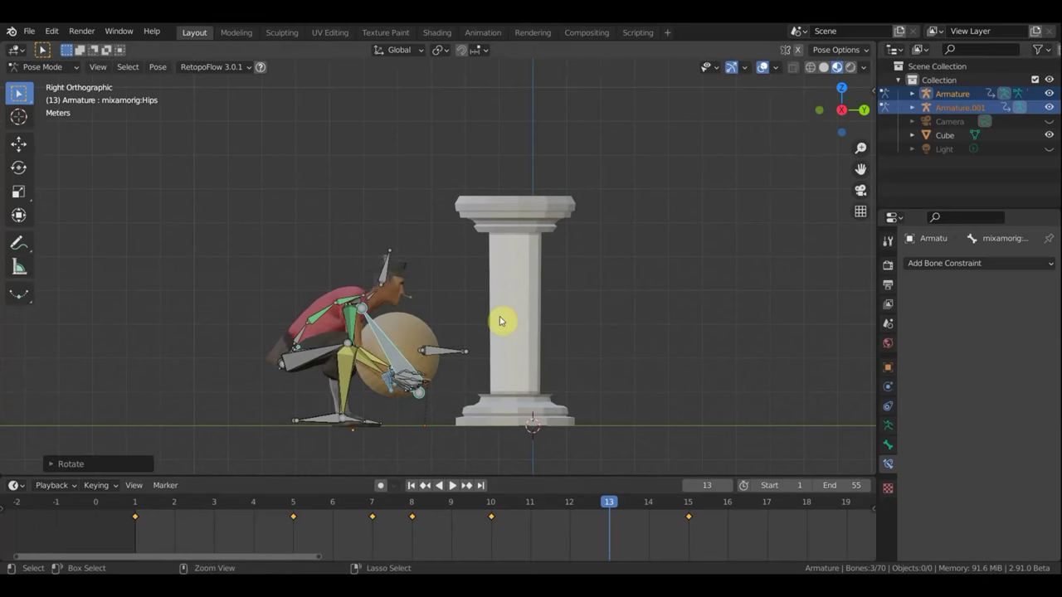
key(ctrl+z)
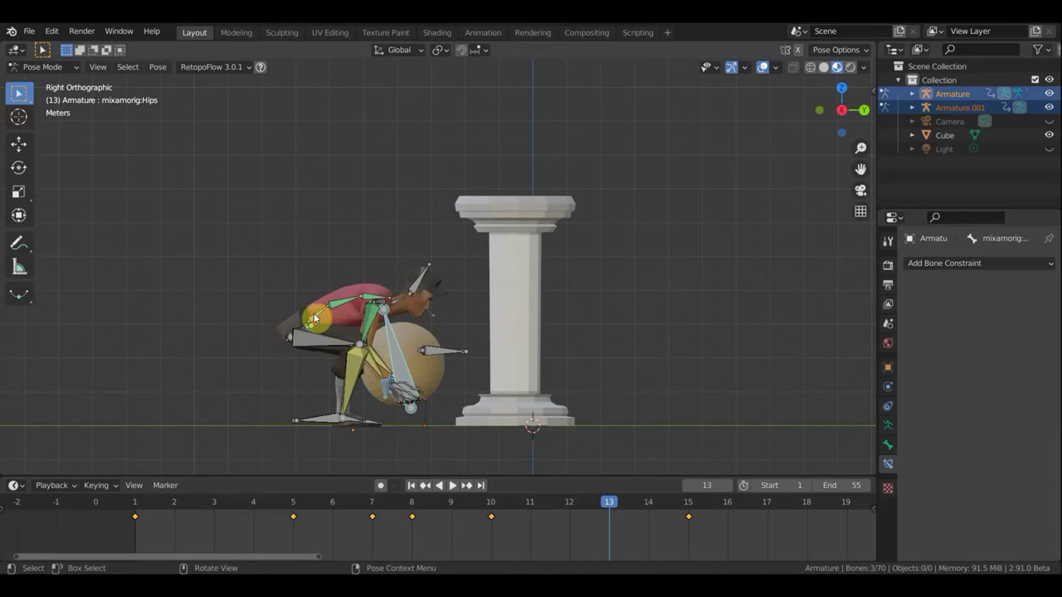
- Bend the Spine bone forward on its own at frame 13
click(315, 318)
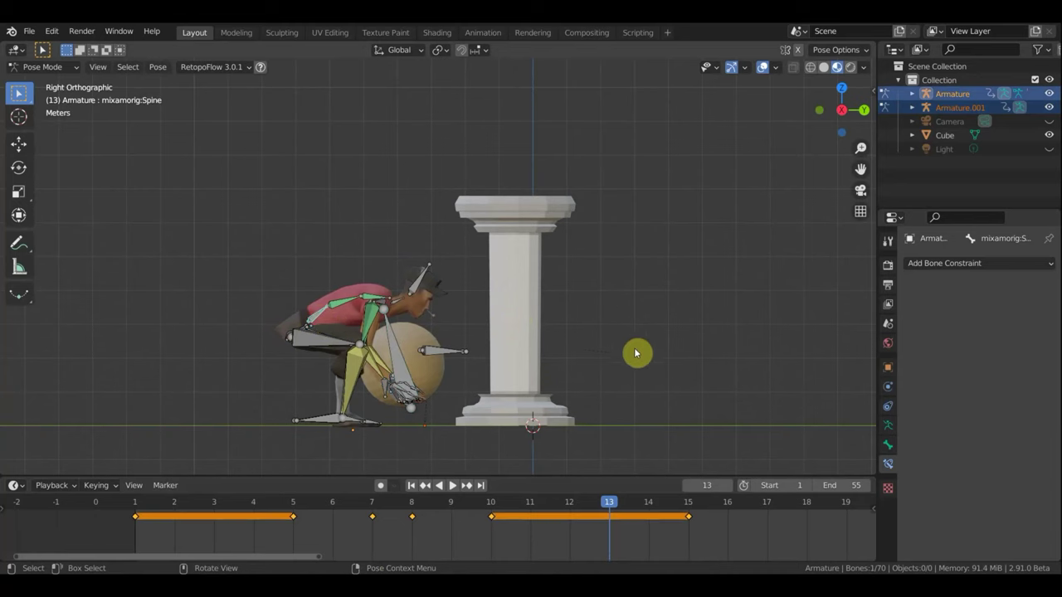
key(r)
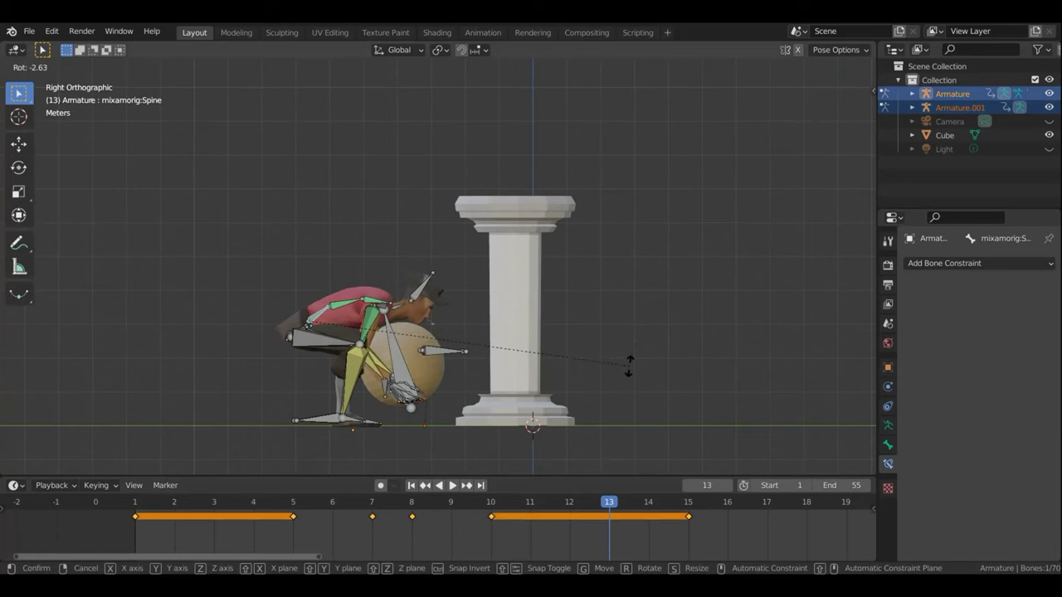
click(563, 354)
mouse_move(387, 323)
middle_down()
mouse_move(403, 343)
mouse_move(320, 326)
middle_up()
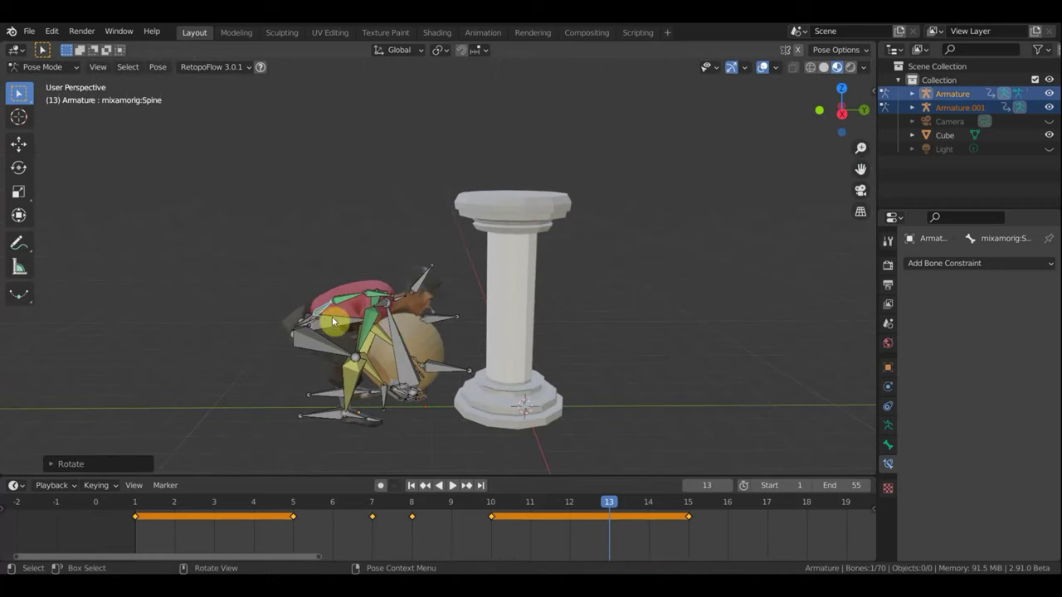
- Move the Hips bone up and forward and rotate it in right side view
click(332, 316)
mouse_move(531, 330)
middle_down()
mouse_move(540, 332)
mouse_move(277, 342)
middle_up()
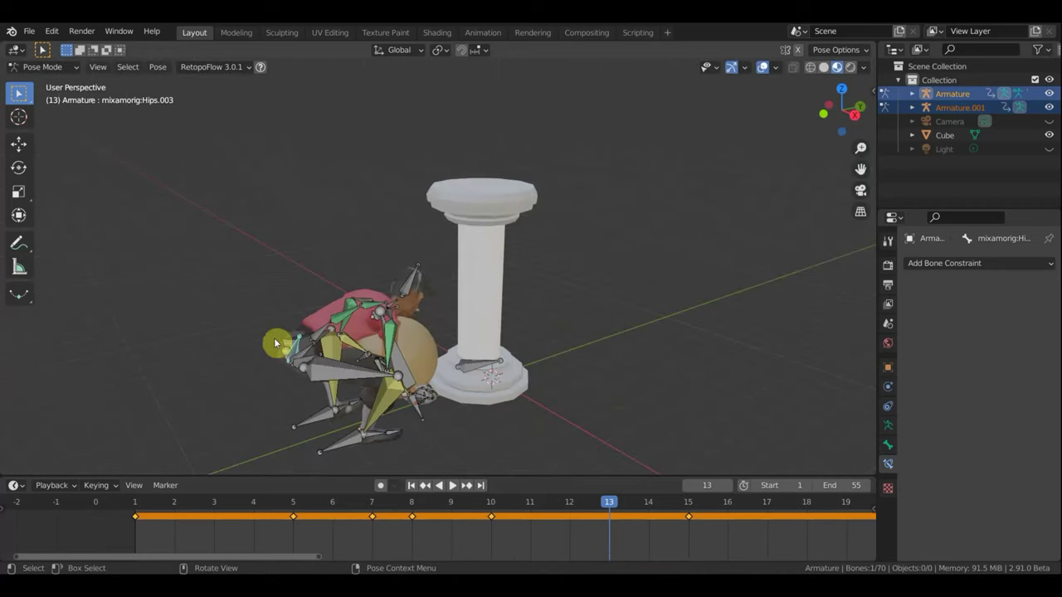
click(429, 361)
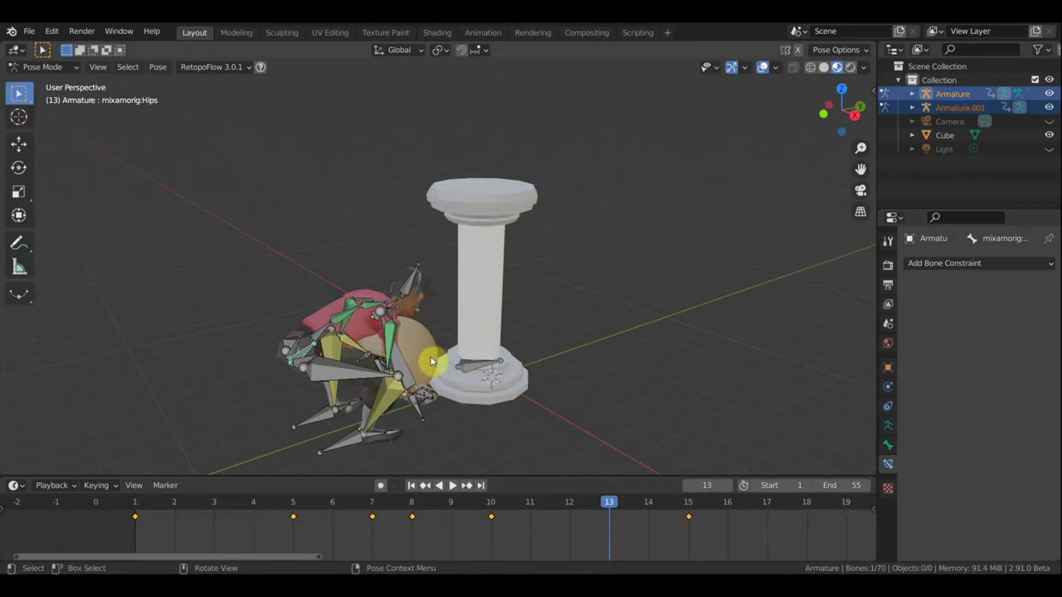
key(KP_3)
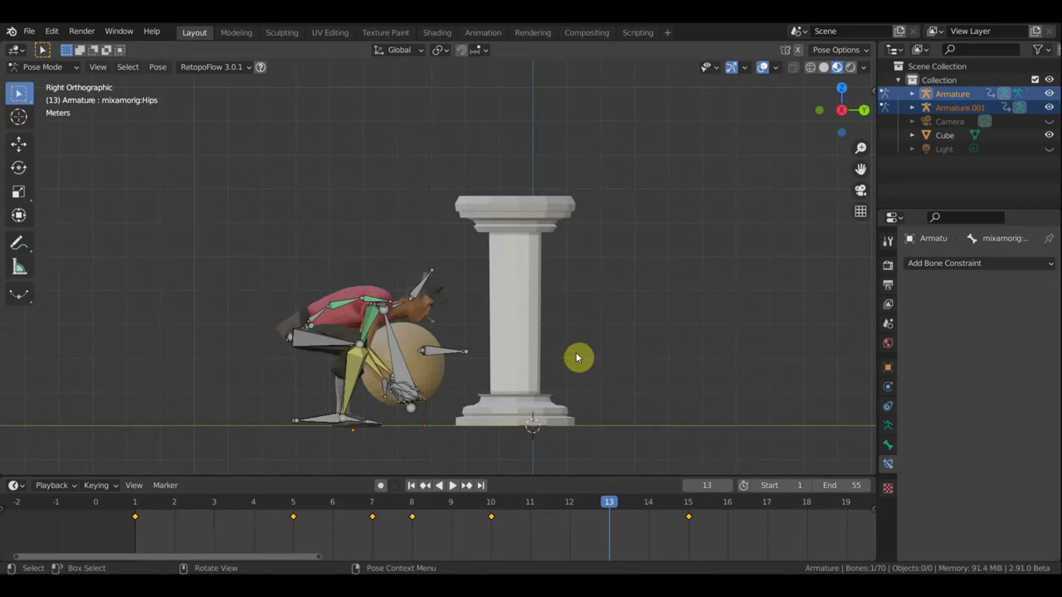
key(g)
click(581, 347)
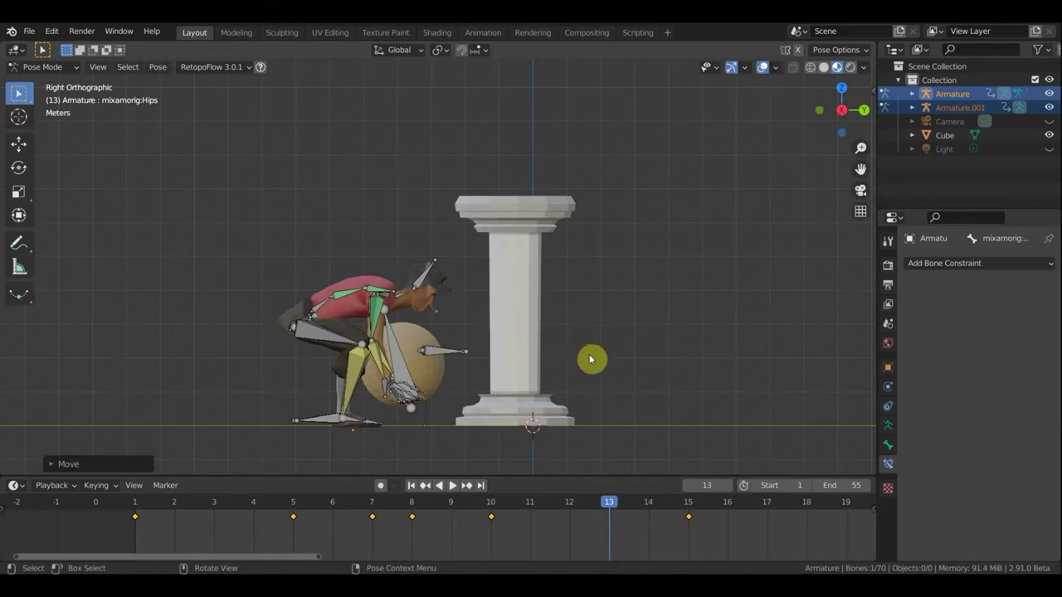
key(r)
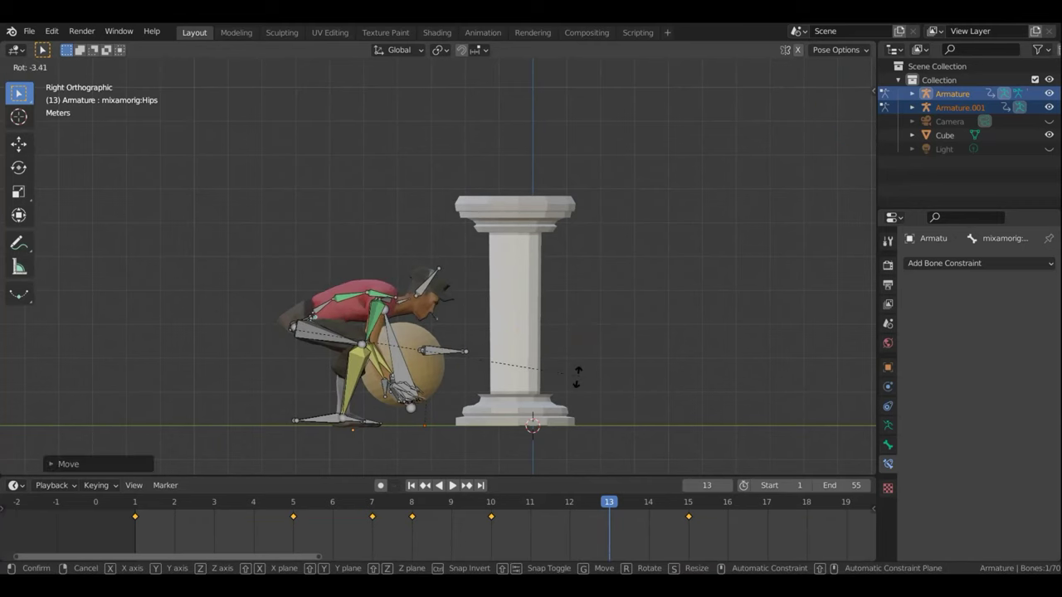
click(575, 385)
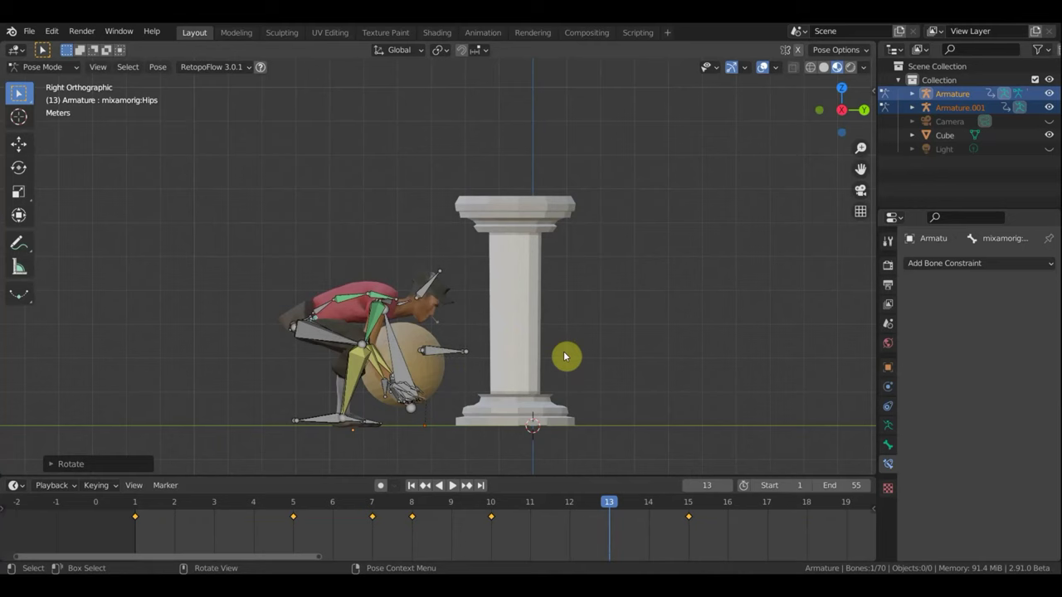
- Key the whole pose at frame 13, play back the motion, and hide the overlays
key(a)
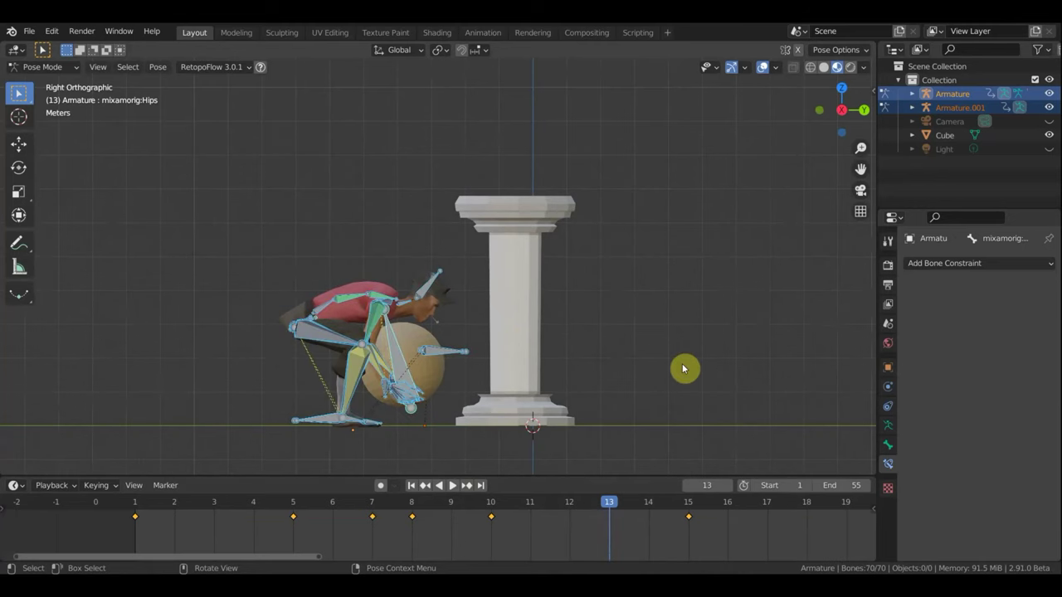
key(i)
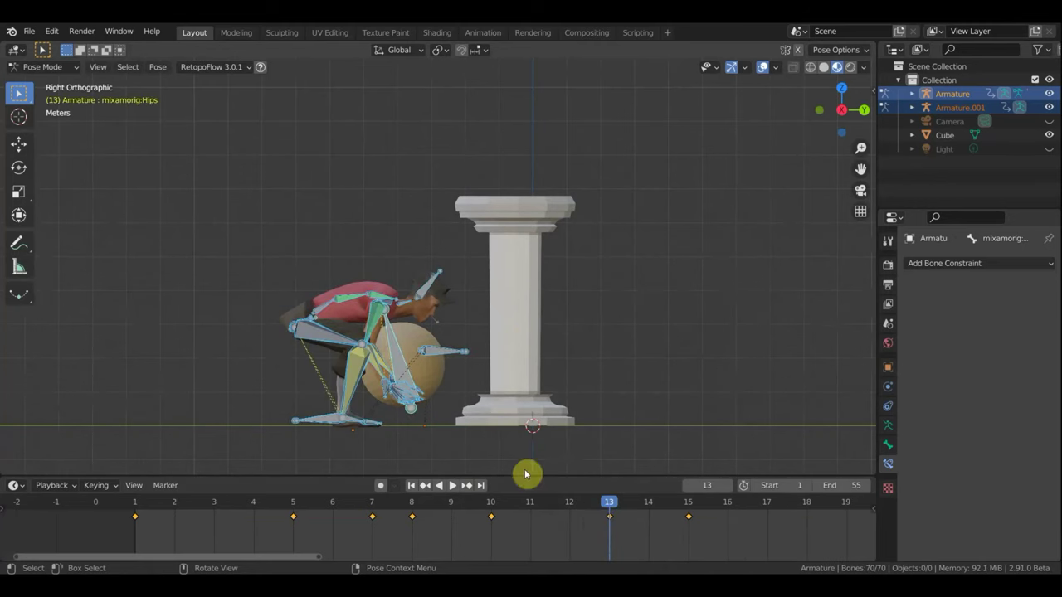
mouse_move(608, 511)
mouse_down()
mouse_move(688, 526)
mouse_move(502, 503)
mouse_move(730, 510)
mouse_move(467, 493)
mouse_move(694, 509)
mouse_up()
key(space)
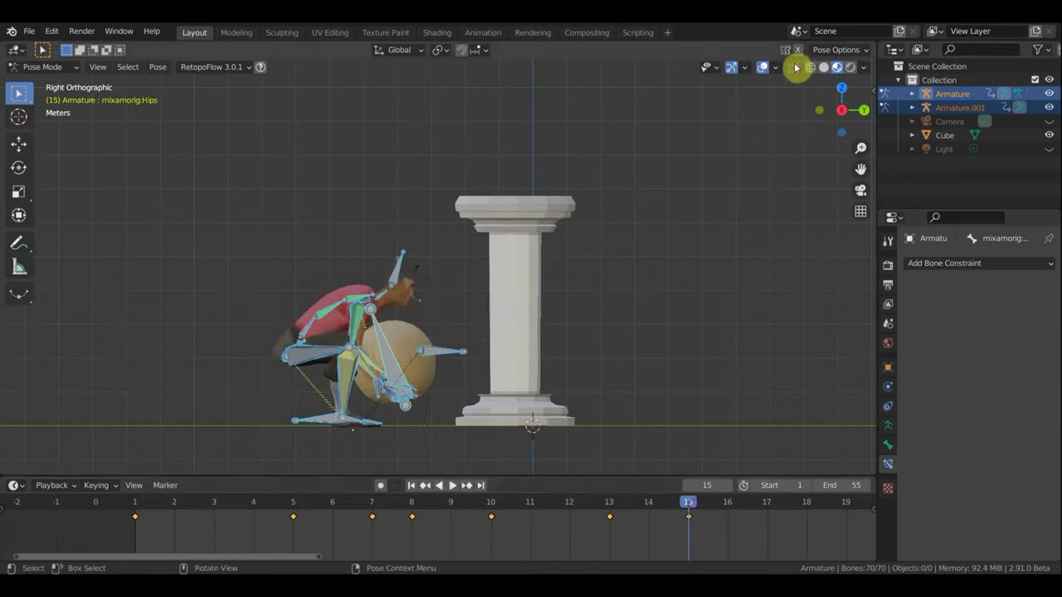
click(763, 67)
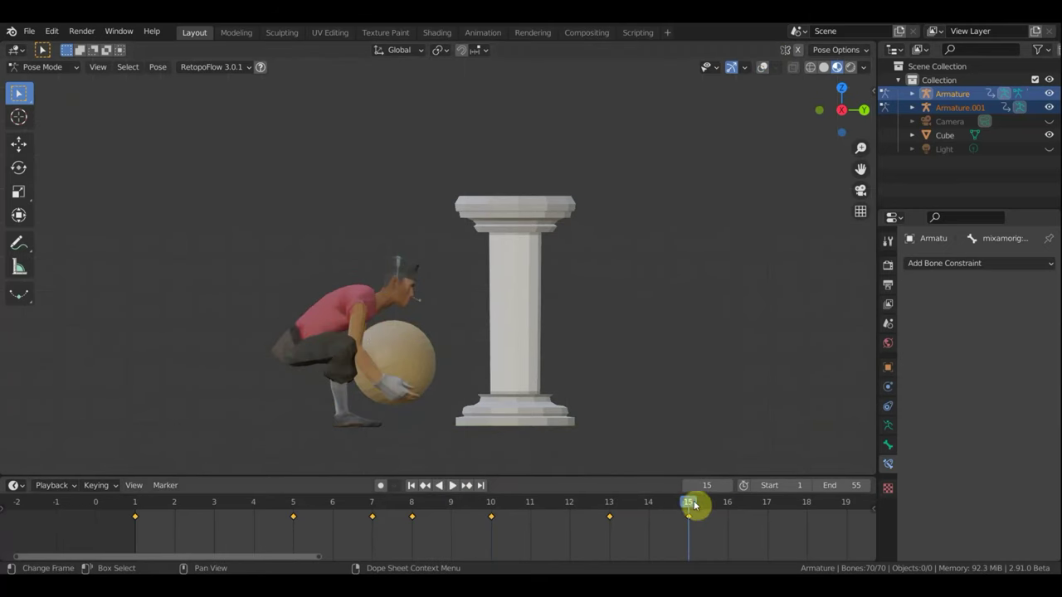
- Play and scrub through frames 18–24, comparing frame 22 and ending on frame 24
key(space)
mouse_move(685, 502)
mouse_down()
mouse_move(418, 503)
mouse_move(592, 512)
mouse_move(820, 567)
mouse_up()
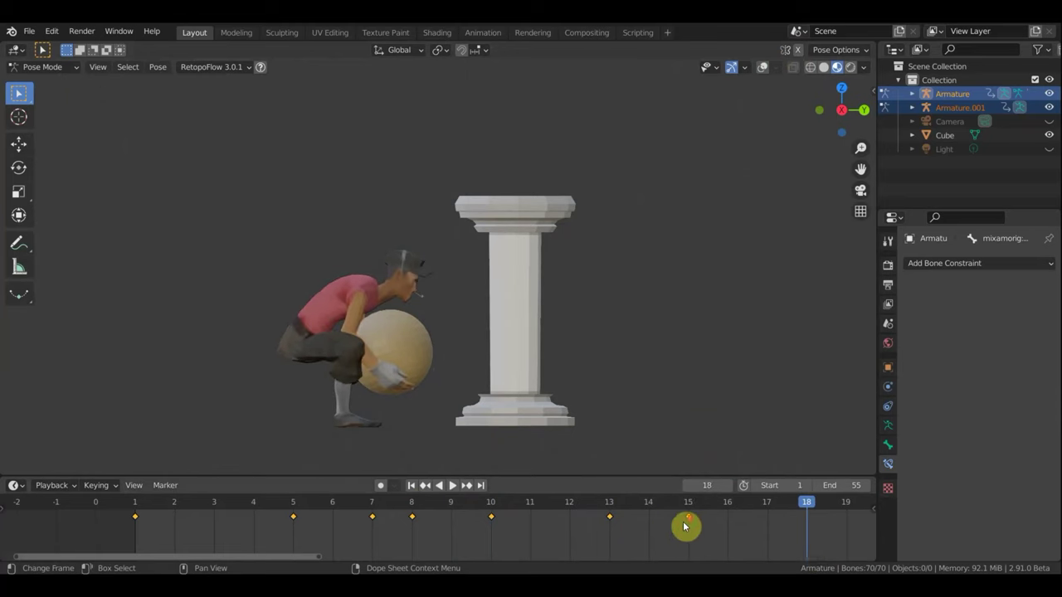
scroll(686, 526, down, 2)
scroll(685, 526, down, 2)
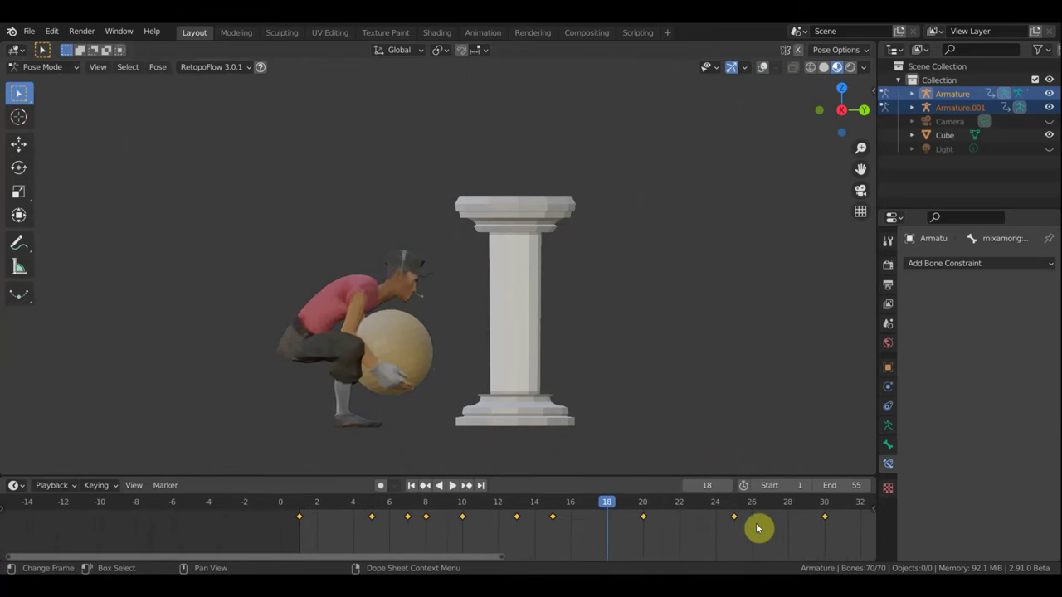
click(680, 505)
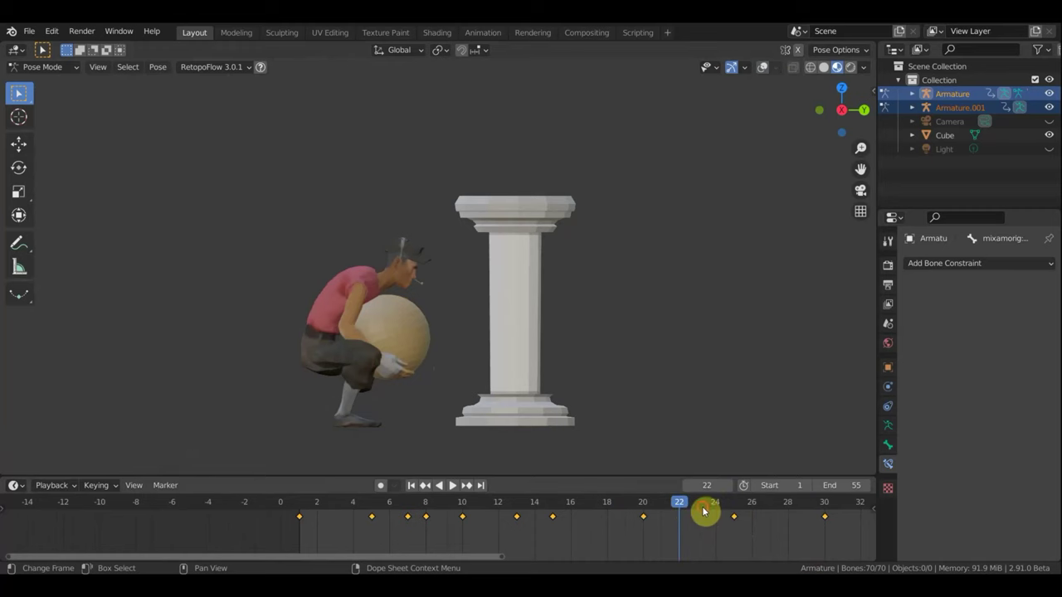
drag(704, 511, 722, 512)
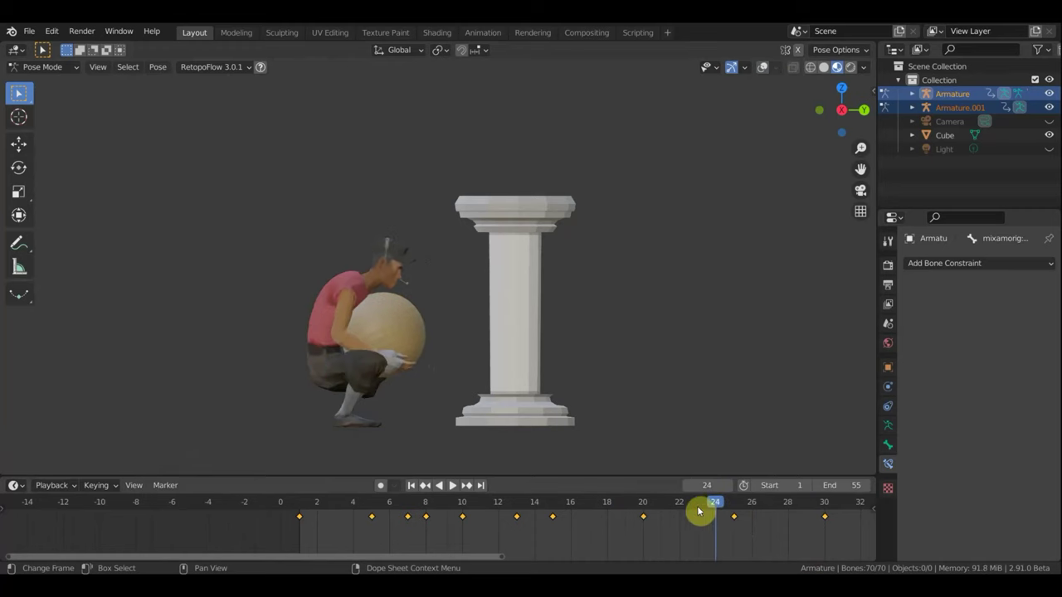
click(680, 511)
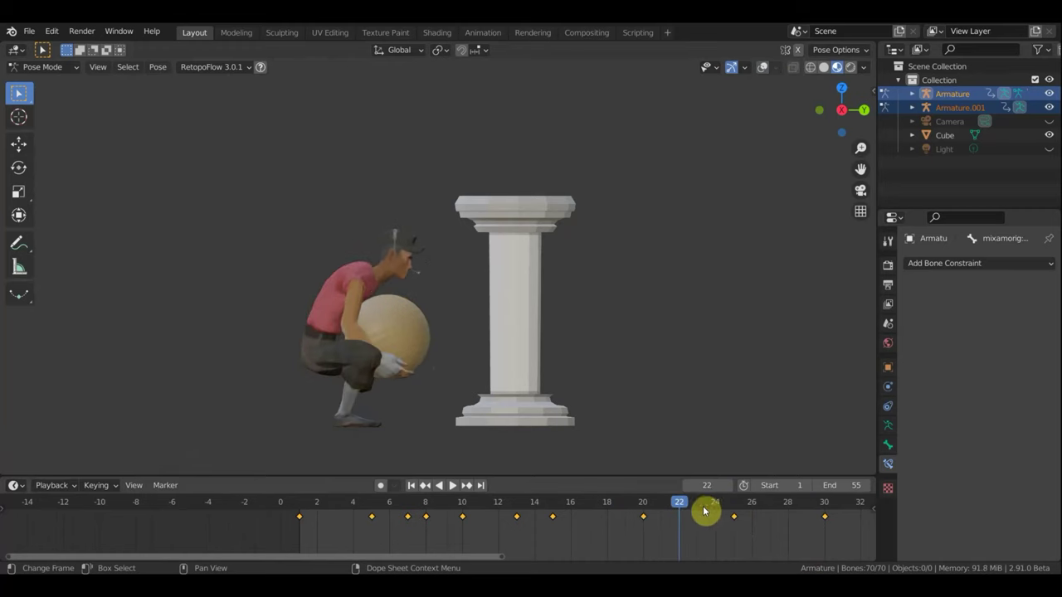
click(716, 510)
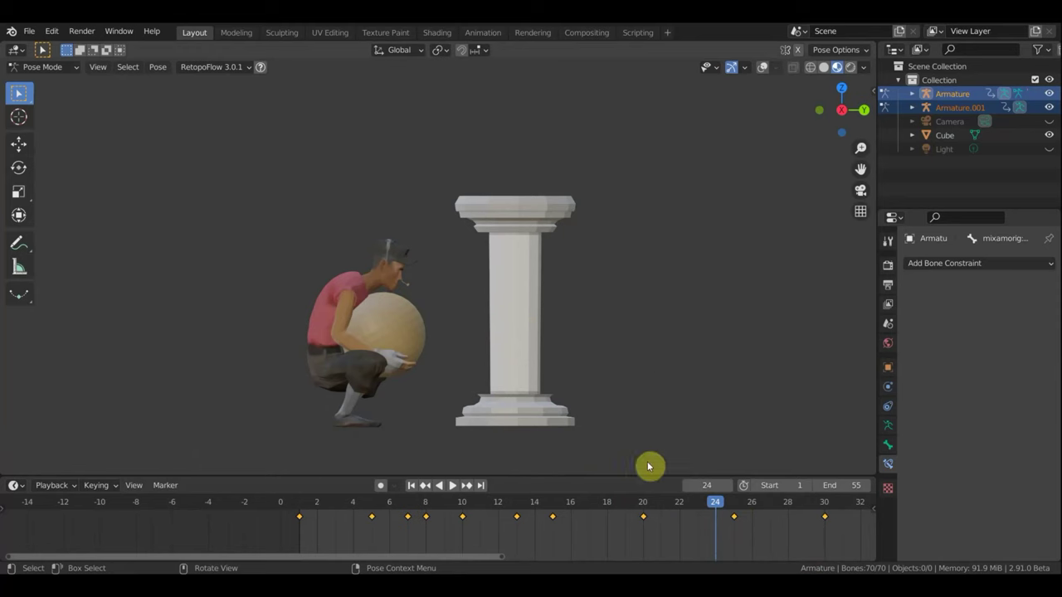
scroll(655, 535, down, 1)
- Zoom the Dope Sheet out, show time in seconds, and box-select every keyframe
scroll(656, 532, down, 1)
scroll(656, 530, down, 2)
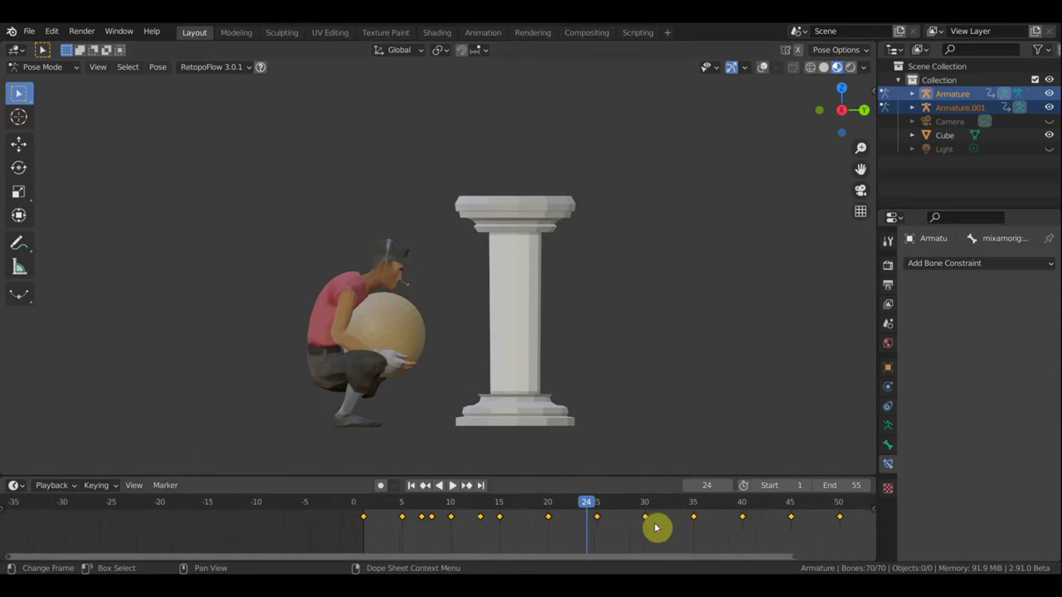
scroll(656, 524, down, 2)
scroll(752, 543, up, 1)
scroll(751, 542, up, 2)
middle_drag(680, 543, 526, 552)
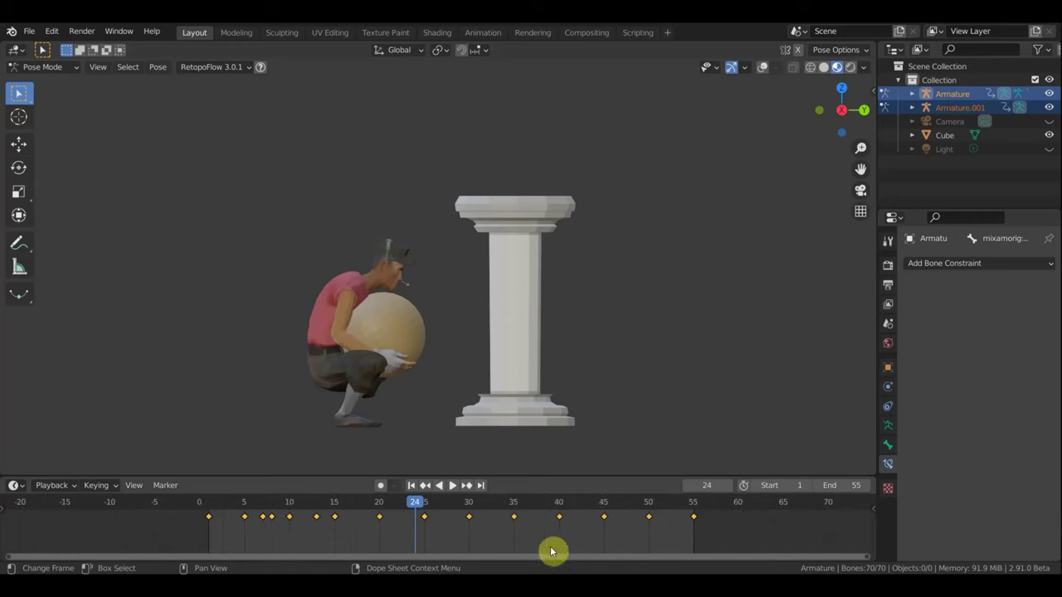
scroll(715, 539, down, 1)
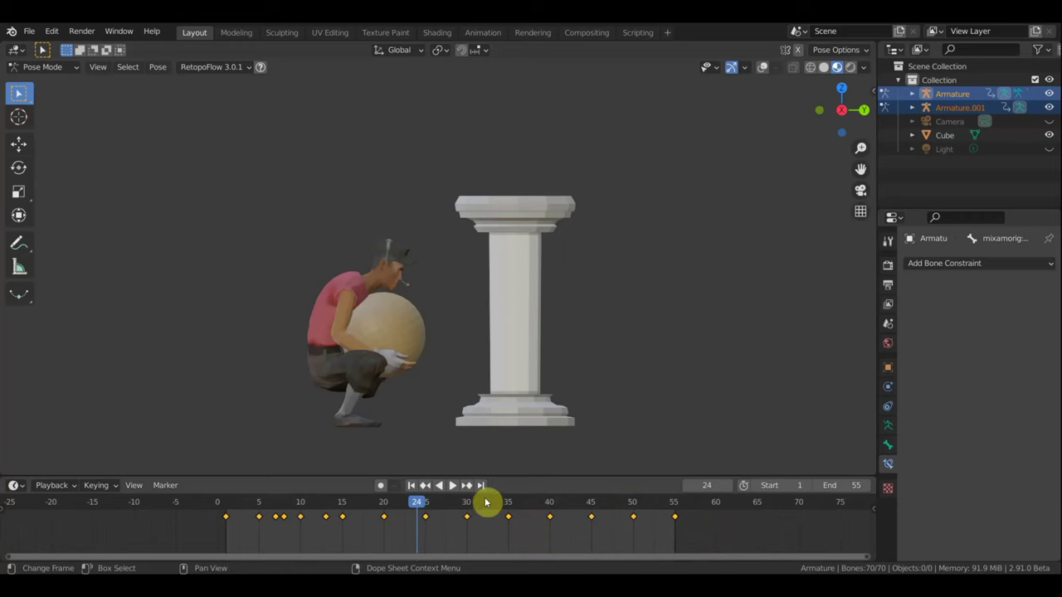
key(ctrl+t)
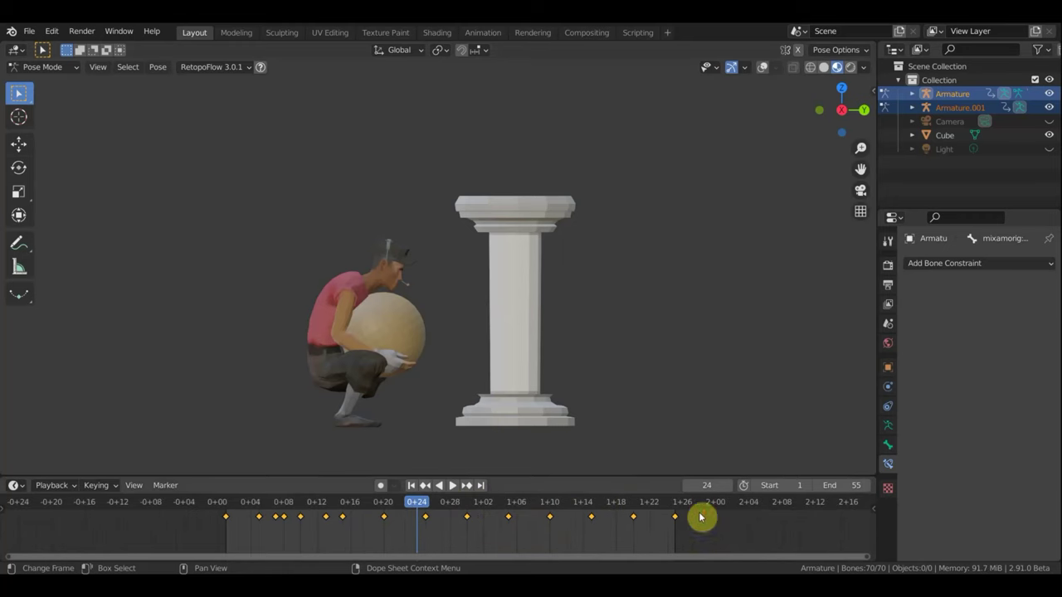
scroll(690, 522, down, 1)
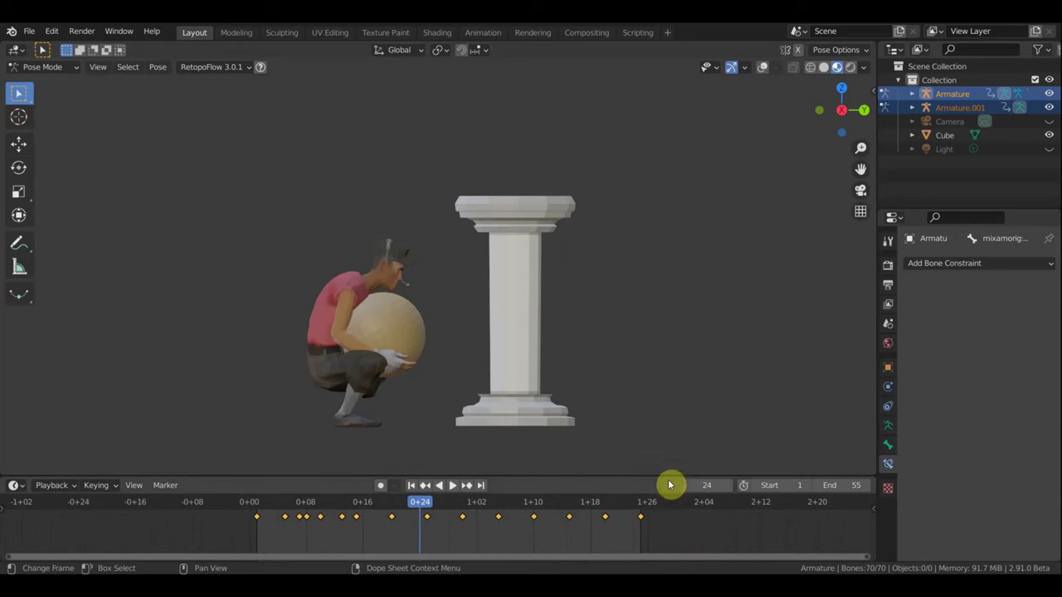
scroll(721, 543, down, 1)
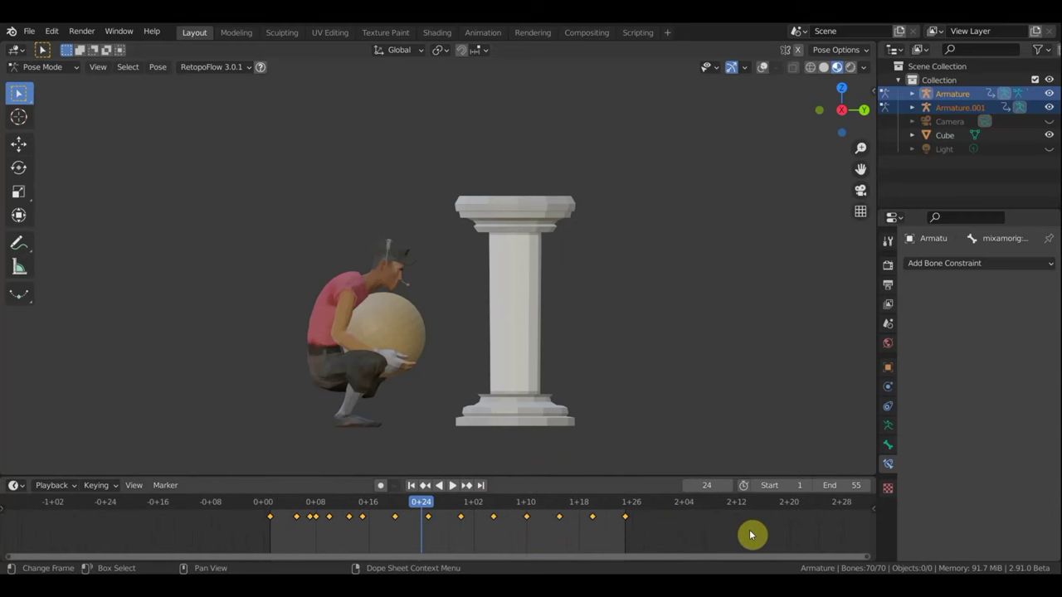
scroll(750, 533, down, 1)
scroll(751, 533, down, 1)
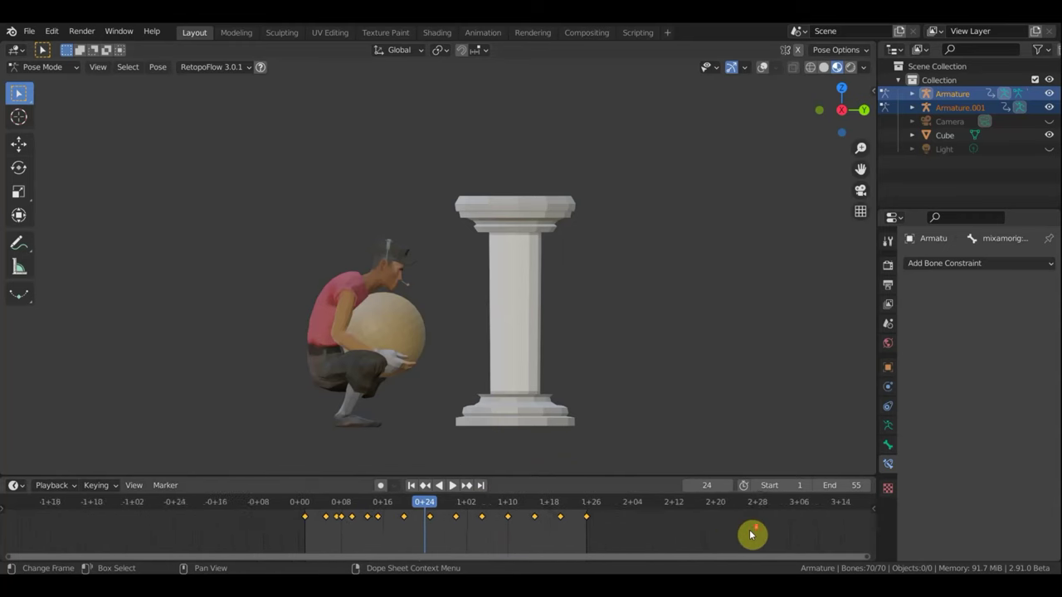
scroll(749, 532, down, 1)
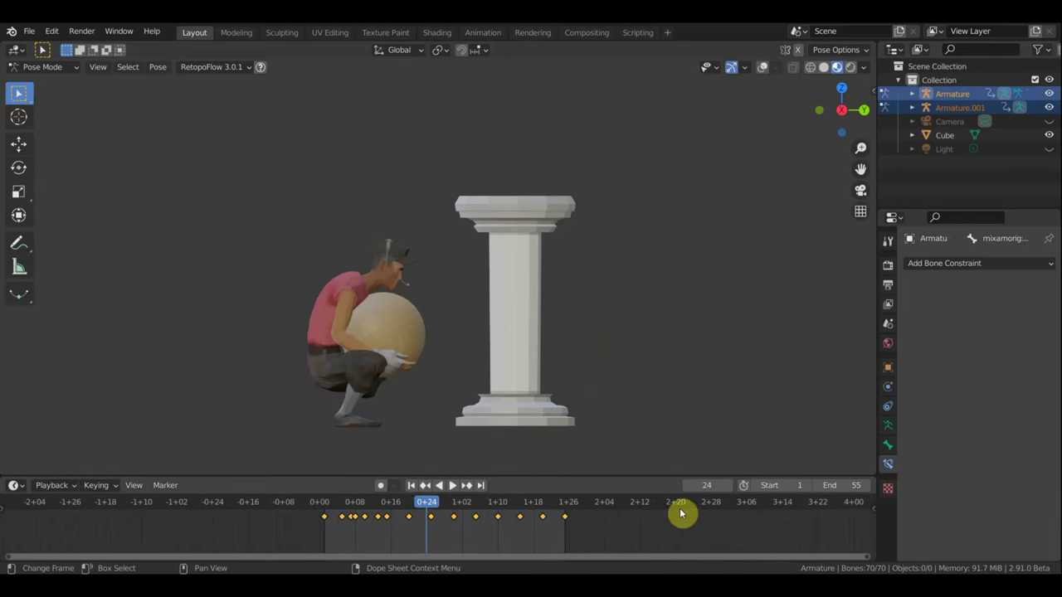
mouse_move(578, 545)
mouse_down()
mouse_move(409, 507)
mouse_move(324, 514)
mouse_up()
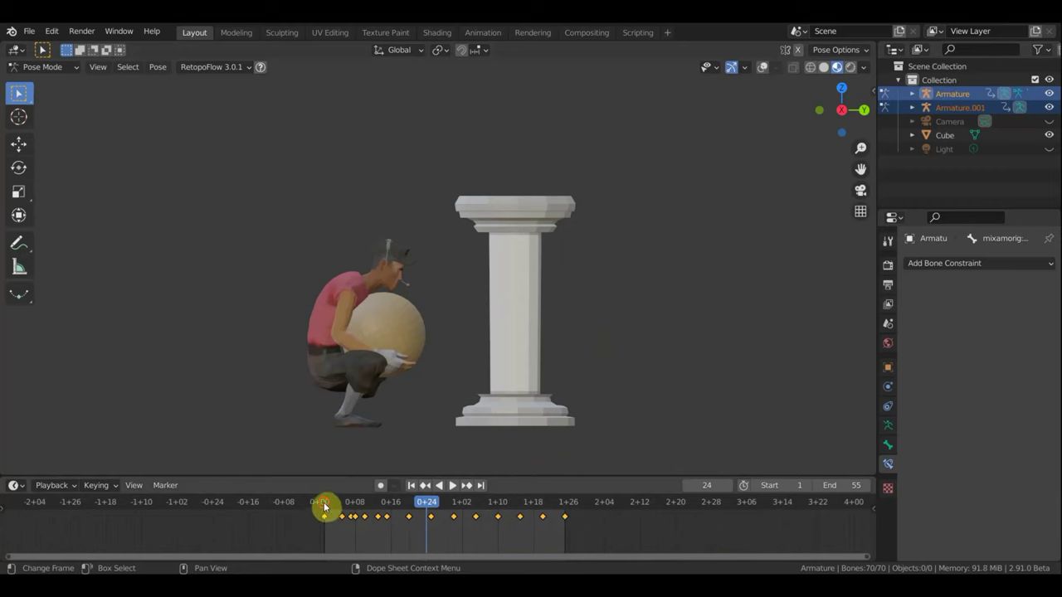
- Scale the keyframes from frame 1 so the lift ends at frame 96, set End to 96, and play
click(324, 505)
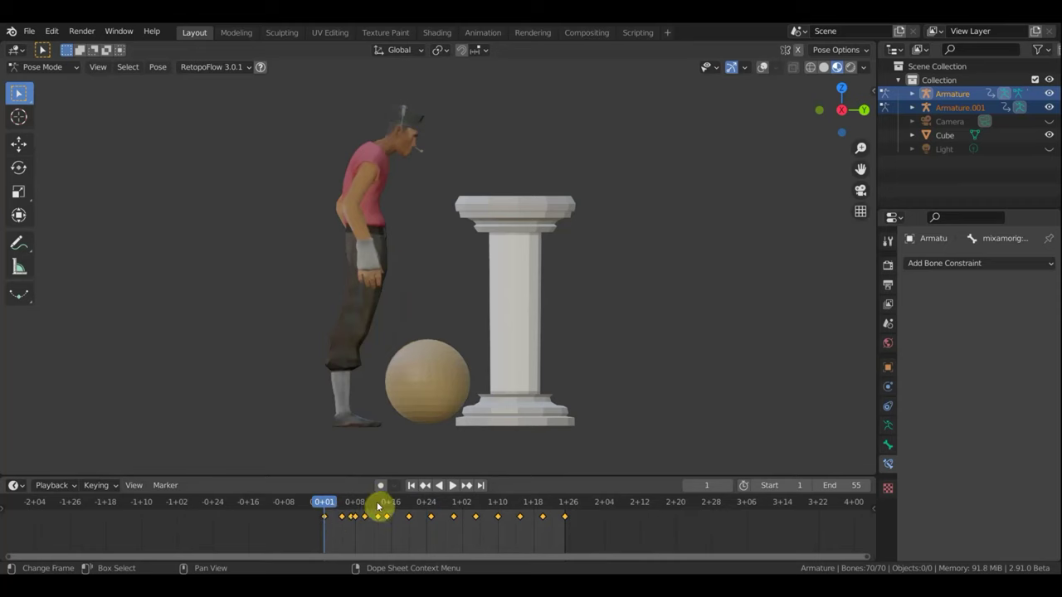
key(s)
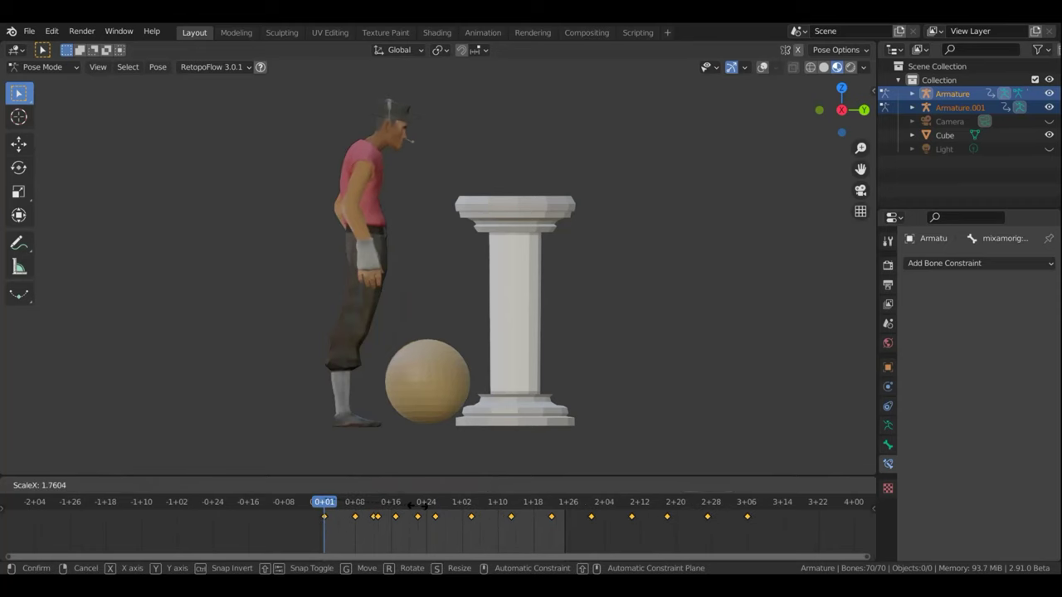
click(419, 511)
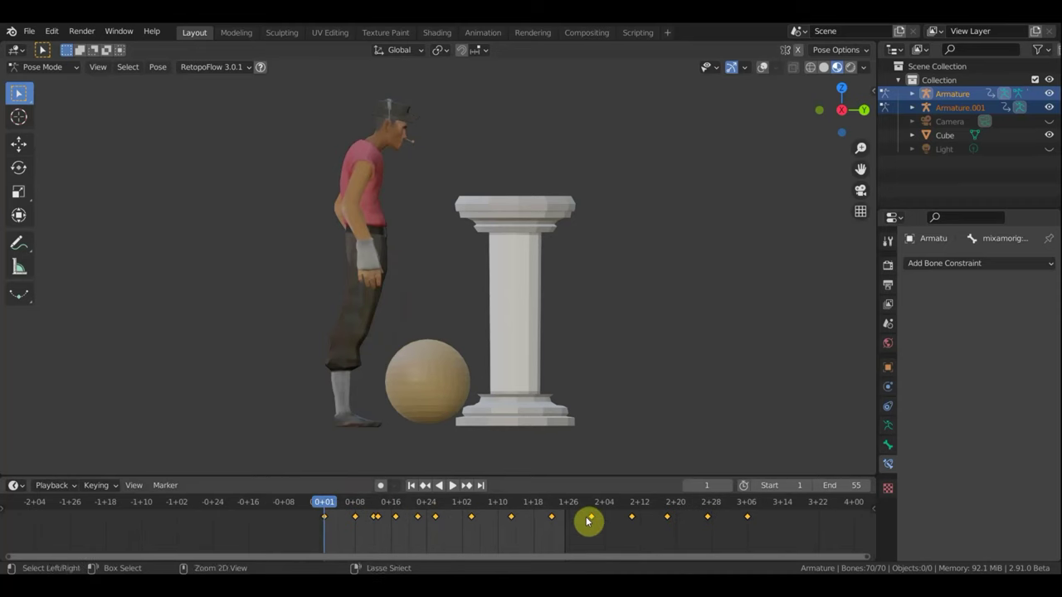
key(ctrl+t)
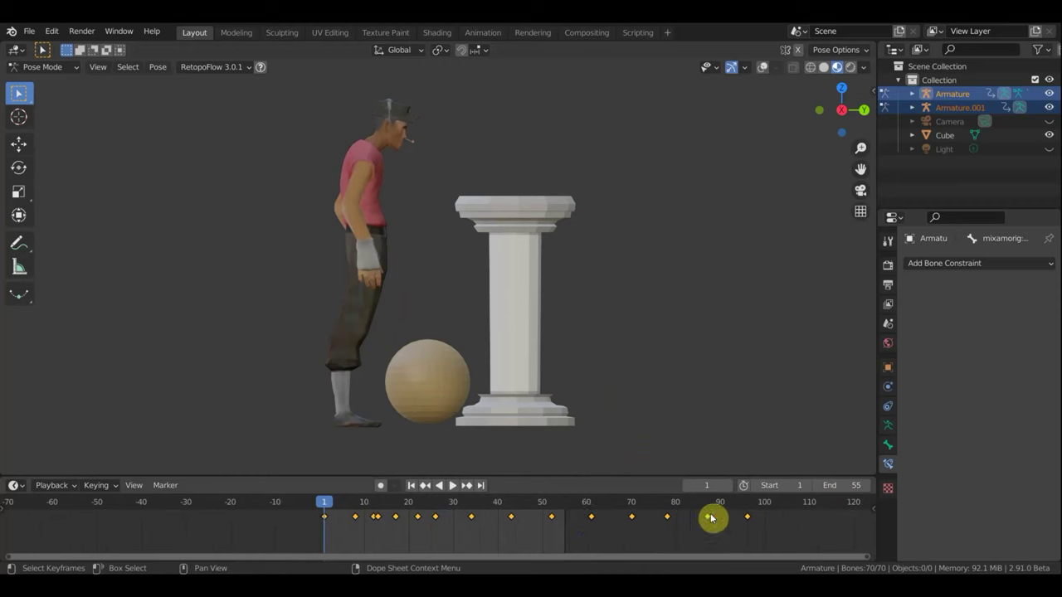
click(747, 505)
text(96)
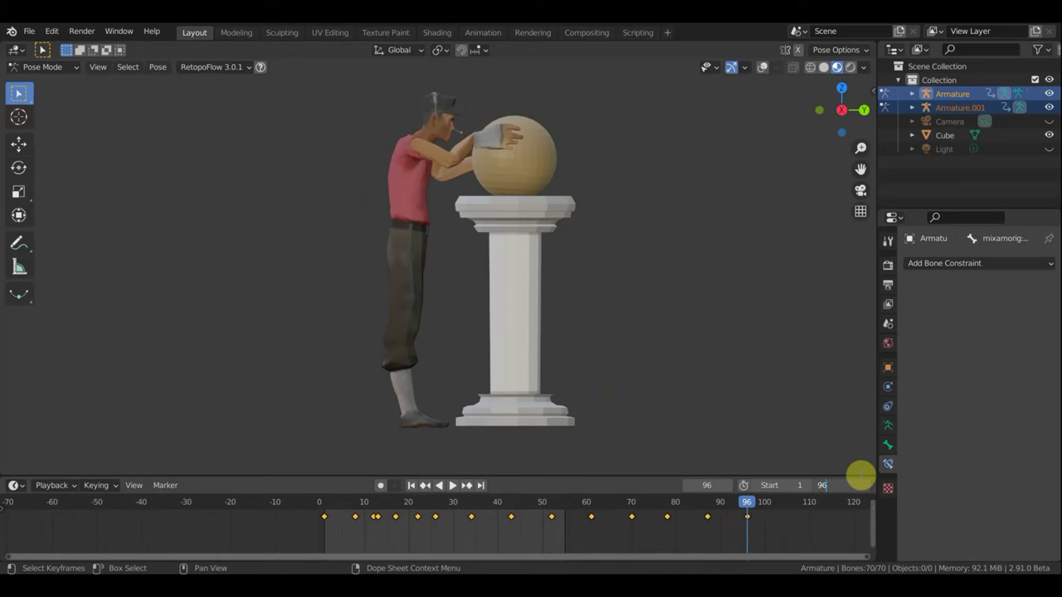
key(Return)
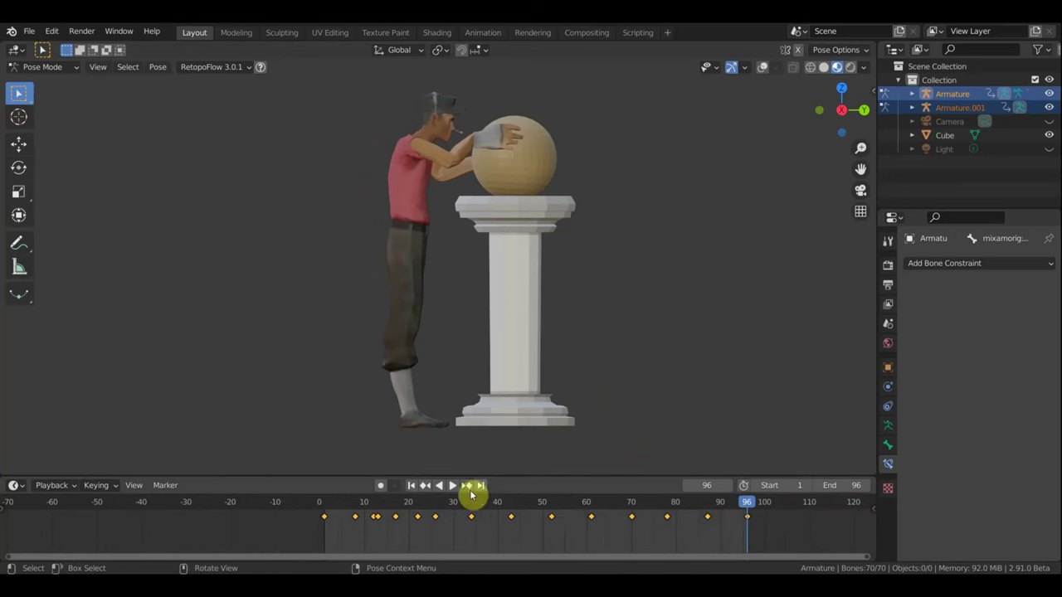
click(452, 485)
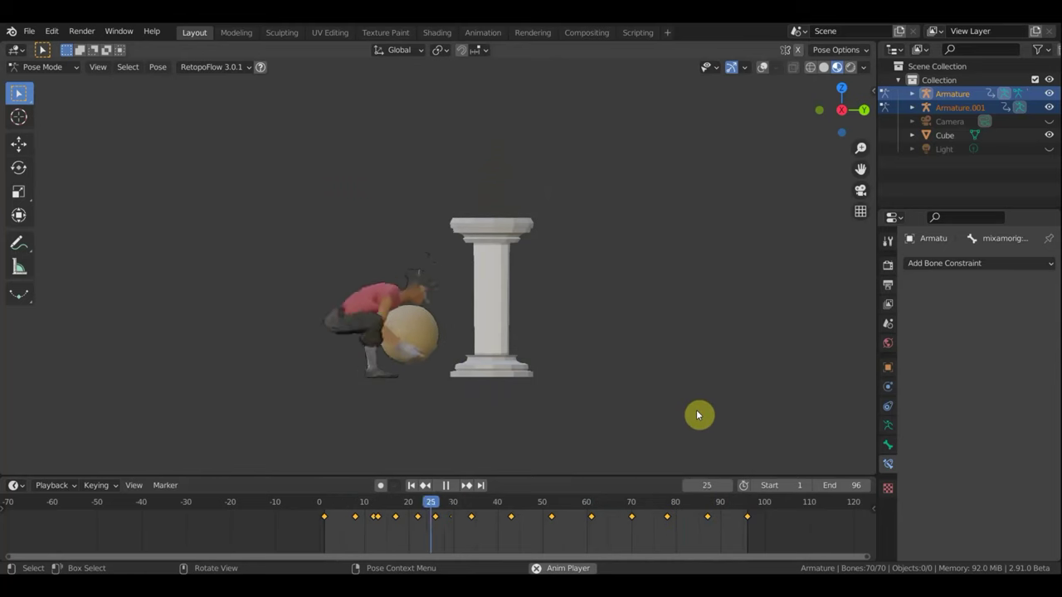
- Stop playback and delete the extra keyframes around frames 12–13
click(446, 487)
scroll(356, 528, up, 2)
scroll(340, 531, up, 2)
mouse_move(323, 531)
mouse_down()
mouse_move(291, 516)
mouse_move(306, 507)
mouse_up()
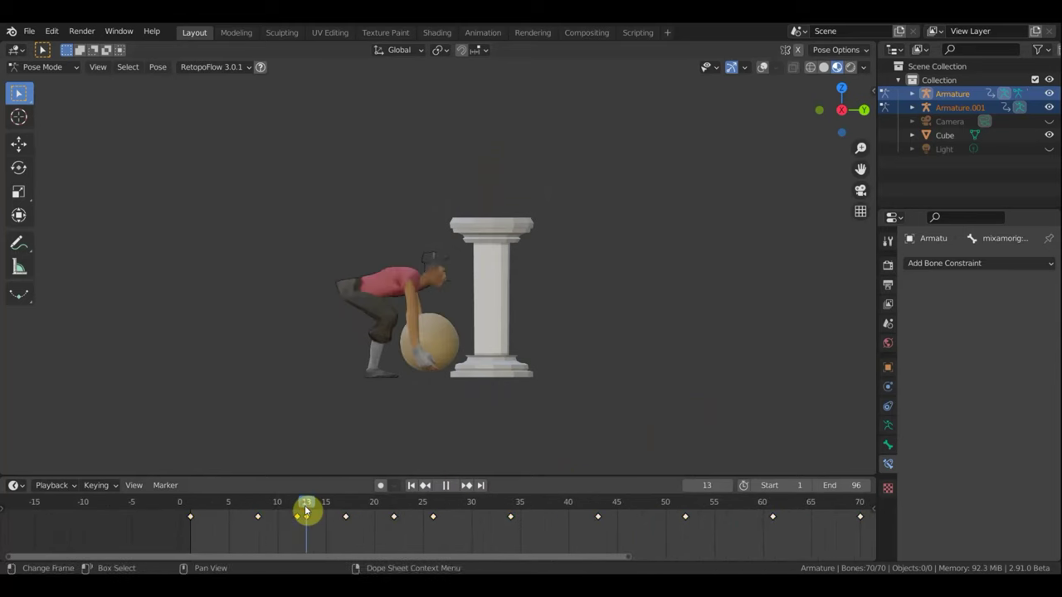
click(297, 510)
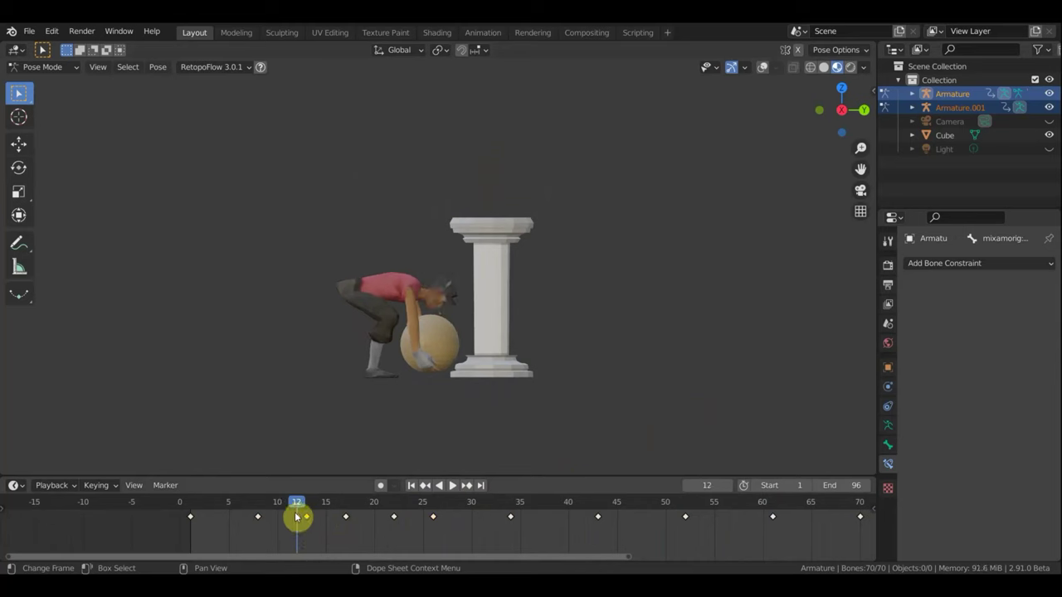
key(x)
click(296, 515)
- Replay the retimed lift from the start to check it, stopping at frame 2
drag(294, 505, 102, 512)
key(space)
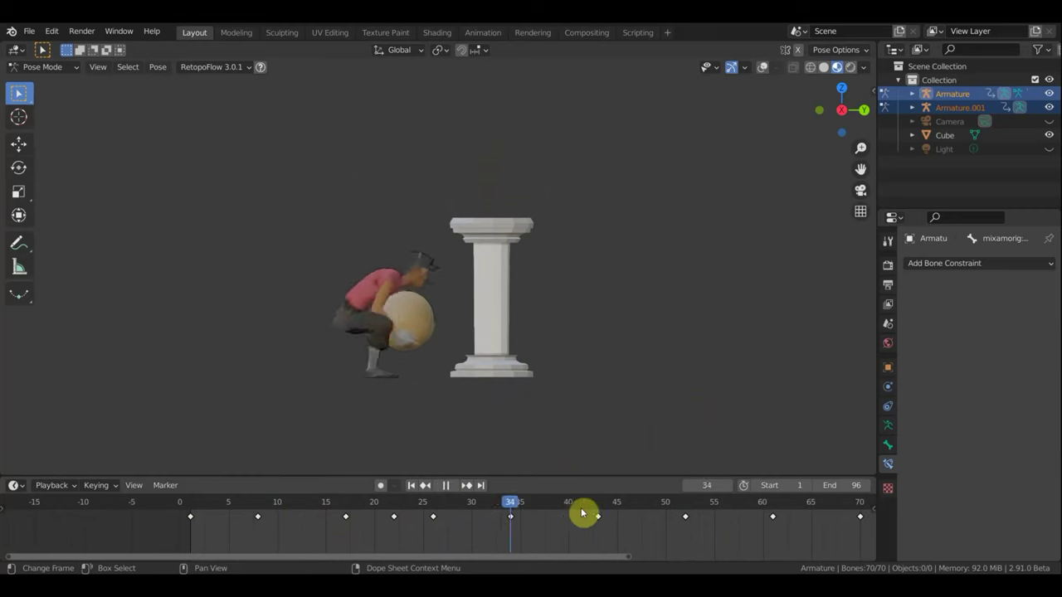
drag(796, 517, 370, 532)
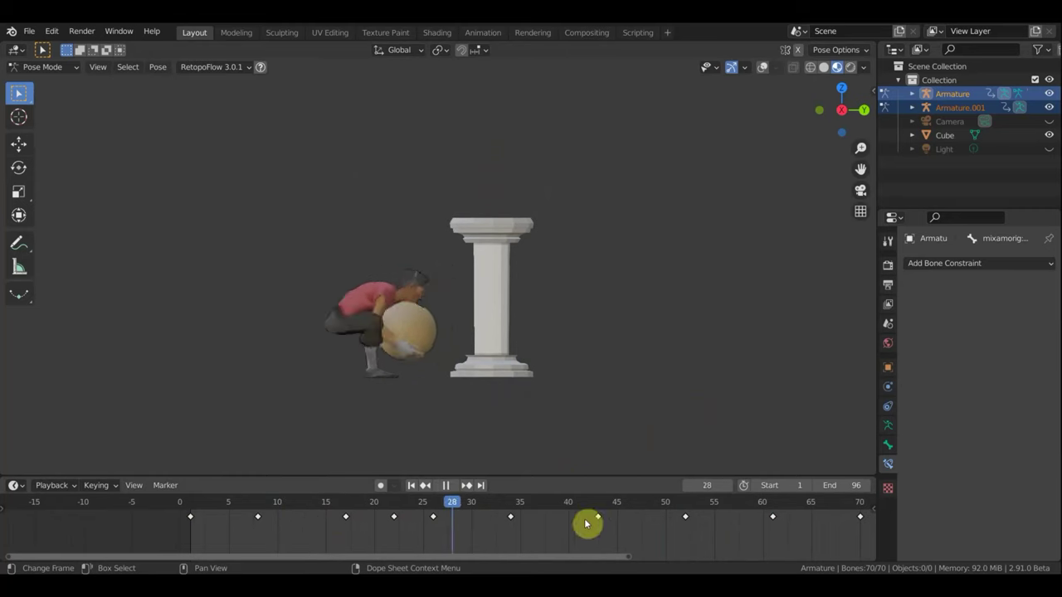
drag(490, 522, 213, 545)
key(space)
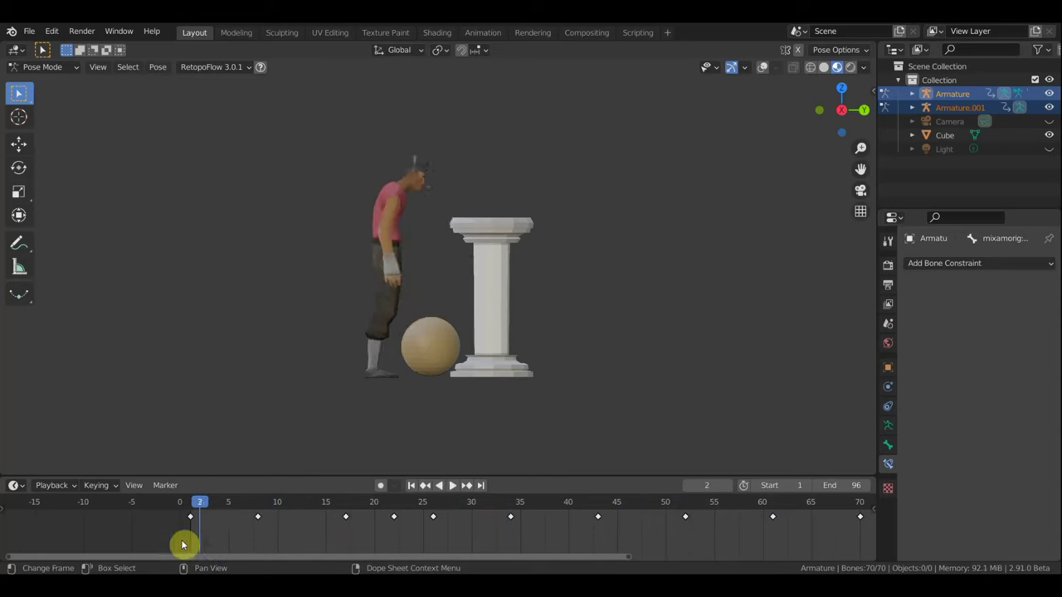
scroll(177, 548, up, 3)
scroll(177, 548, up, 2)
middle_drag(190, 549, 509, 553)
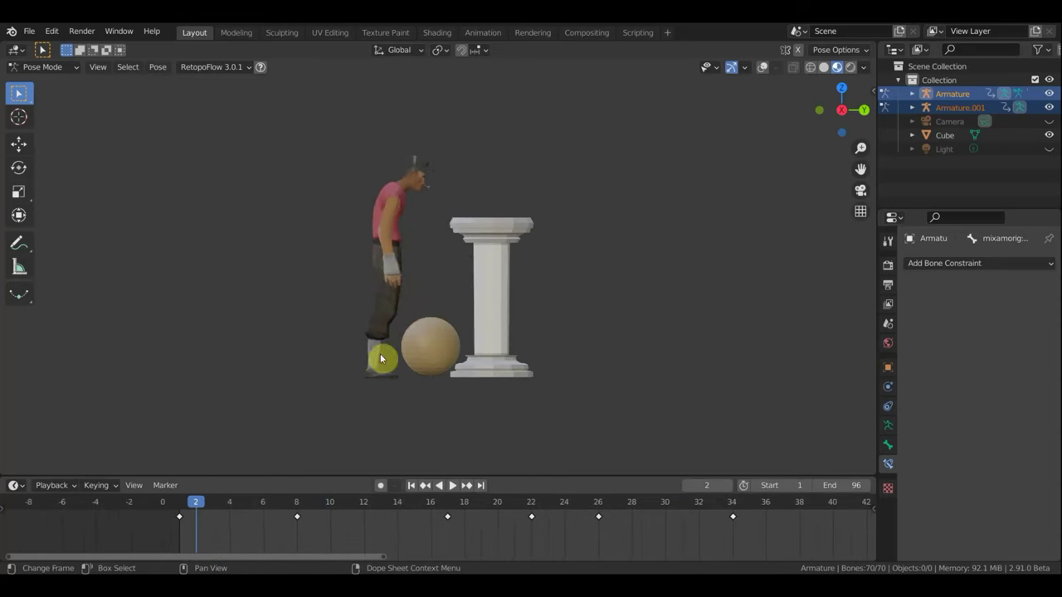
click(30, 33)
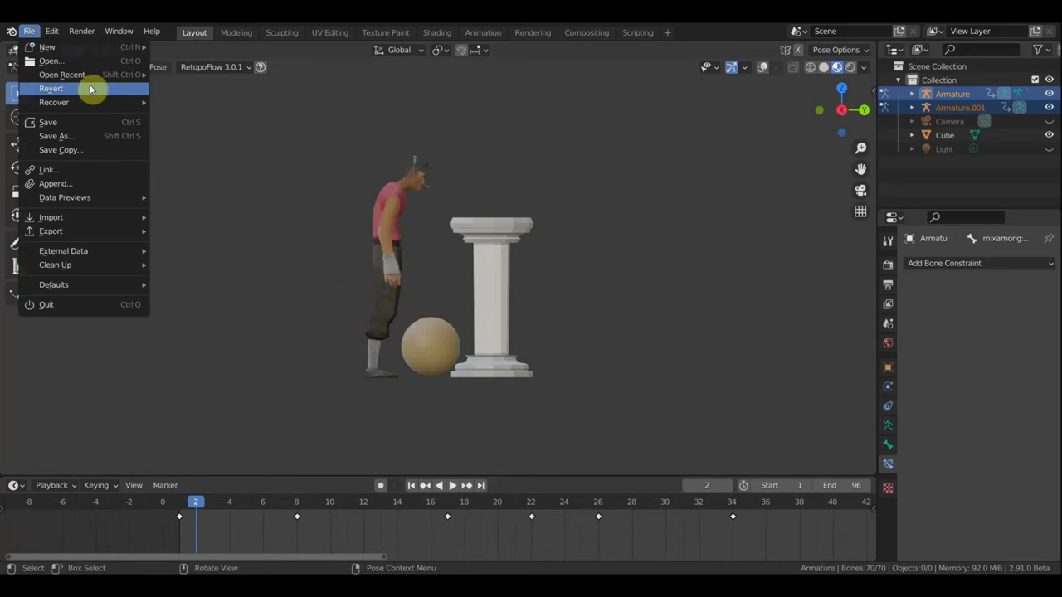
- Save a copy named 'разведчик кости.сфера.blend' in the same project folder
click(70, 137)
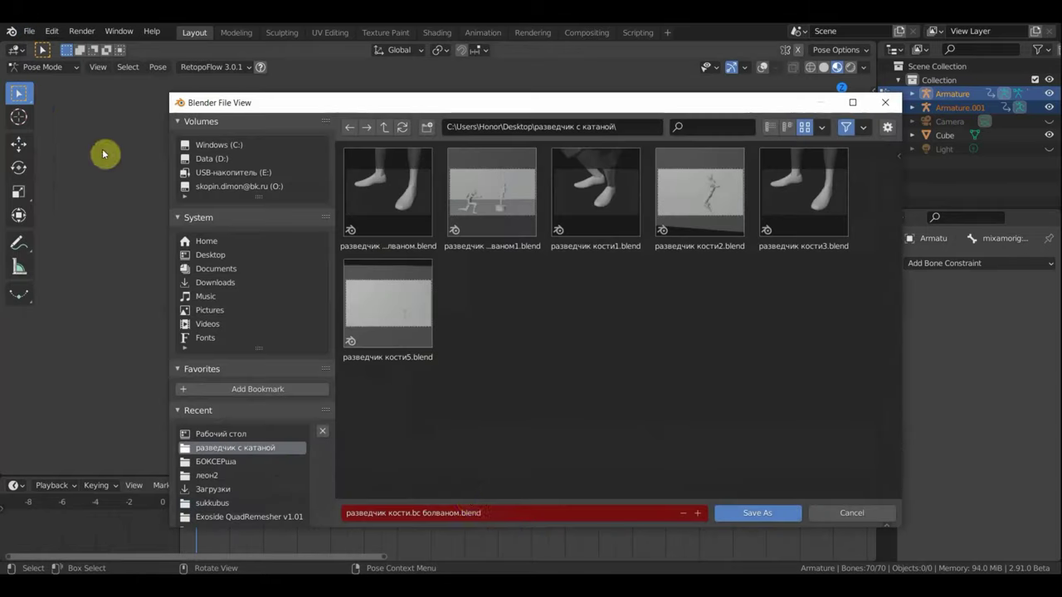
click(490, 513)
drag(490, 513, 422, 512)
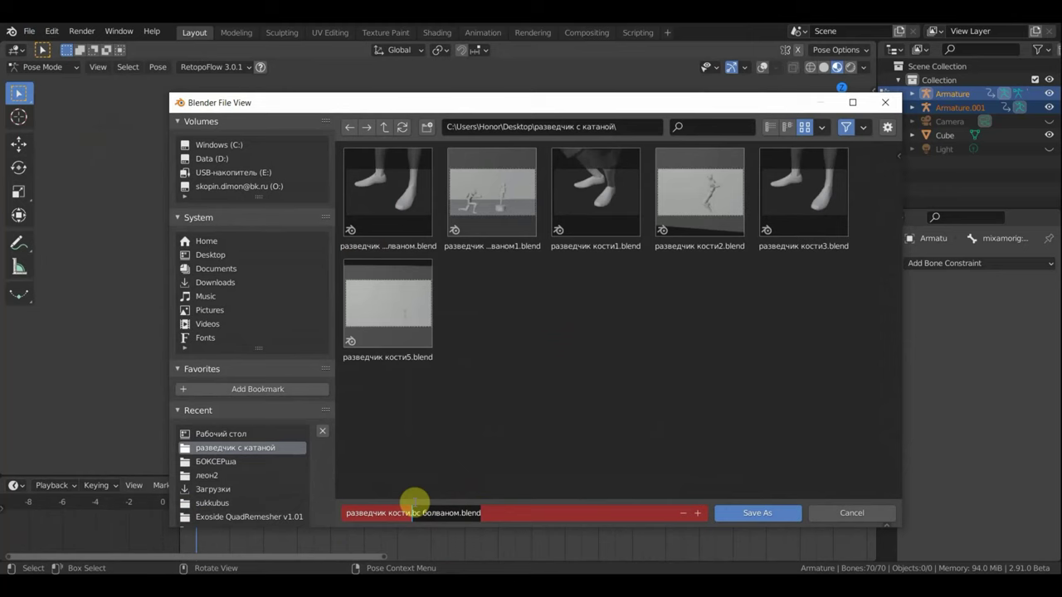
key(BackSpace)
text(фер)
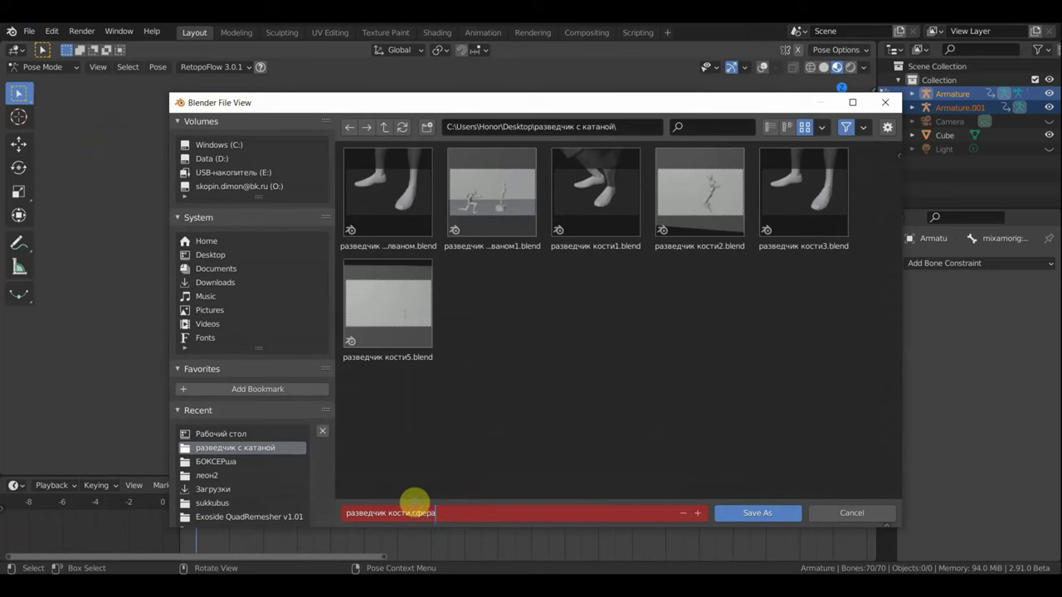
key(Return)
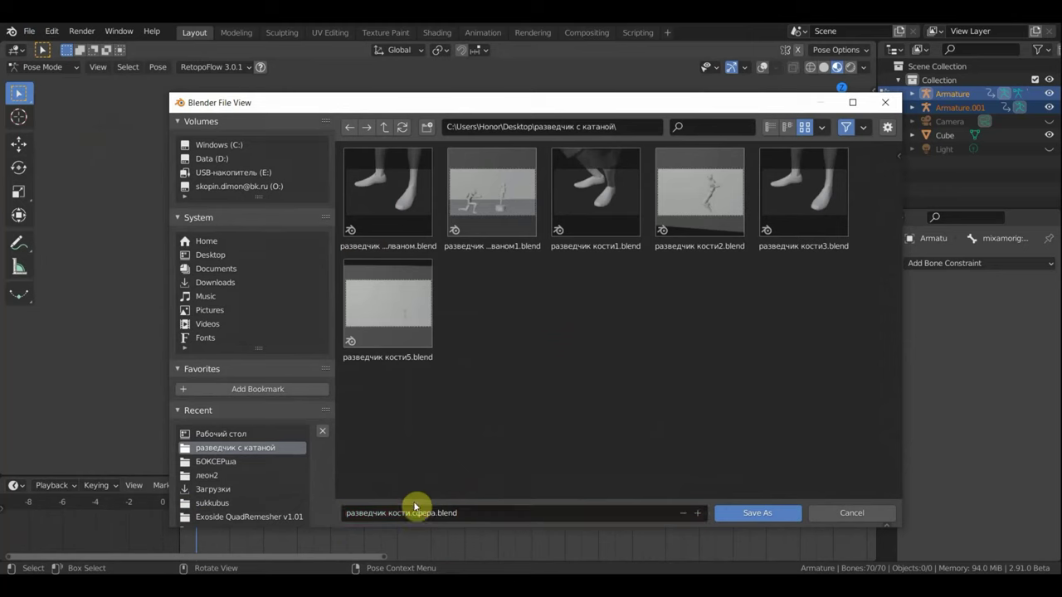
click(758, 514)
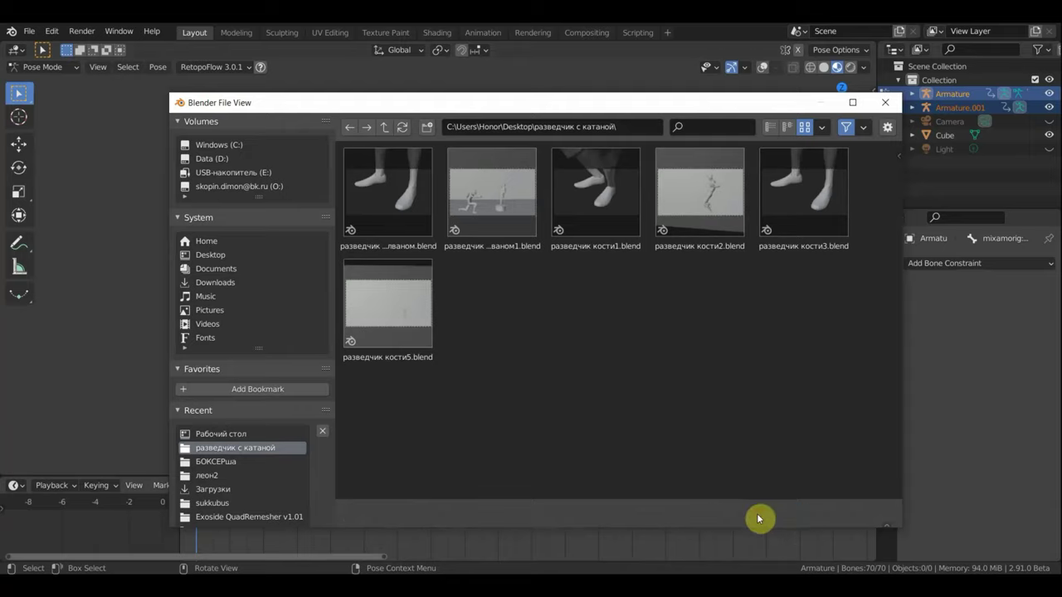
- Briefly show the bone and grid overlays, hide them again, and zoom the view
click(765, 70)
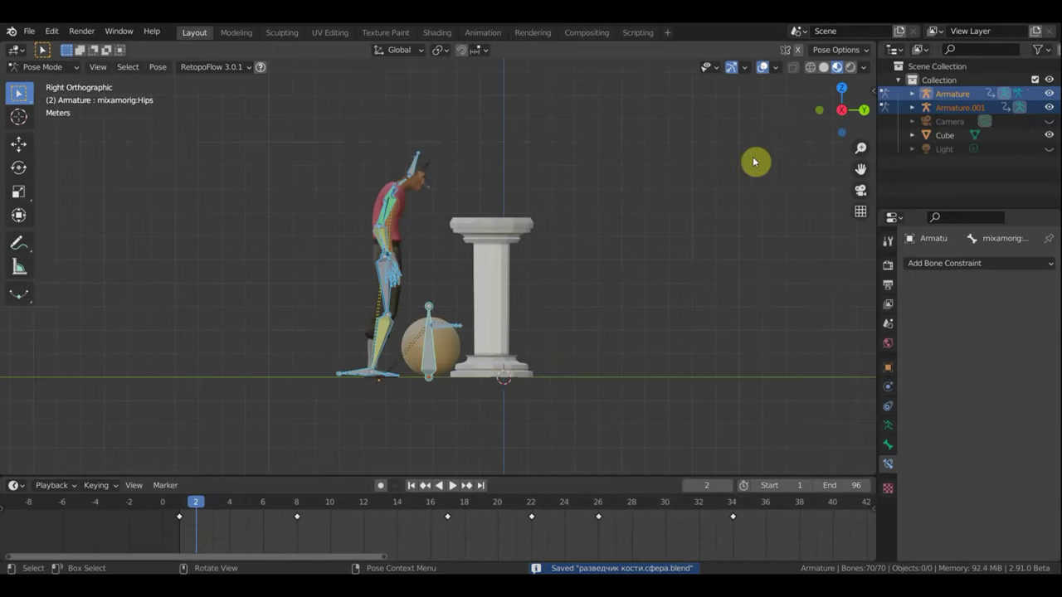
click(766, 70)
scroll(670, 517, down, 2)
scroll(668, 523, down, 2)
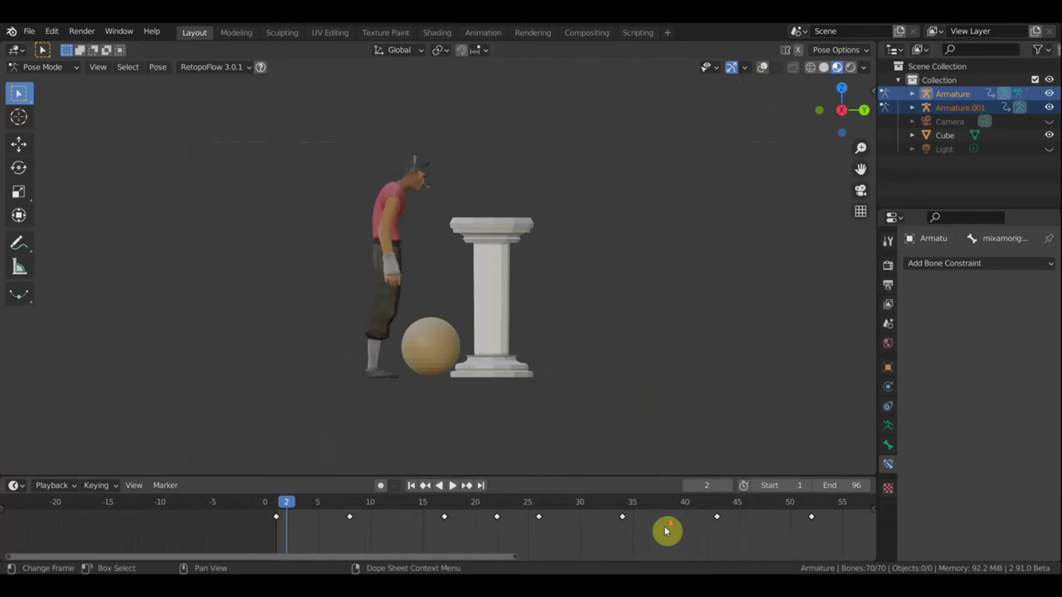
scroll(664, 529, down, 2)
scroll(659, 526, up, 1)
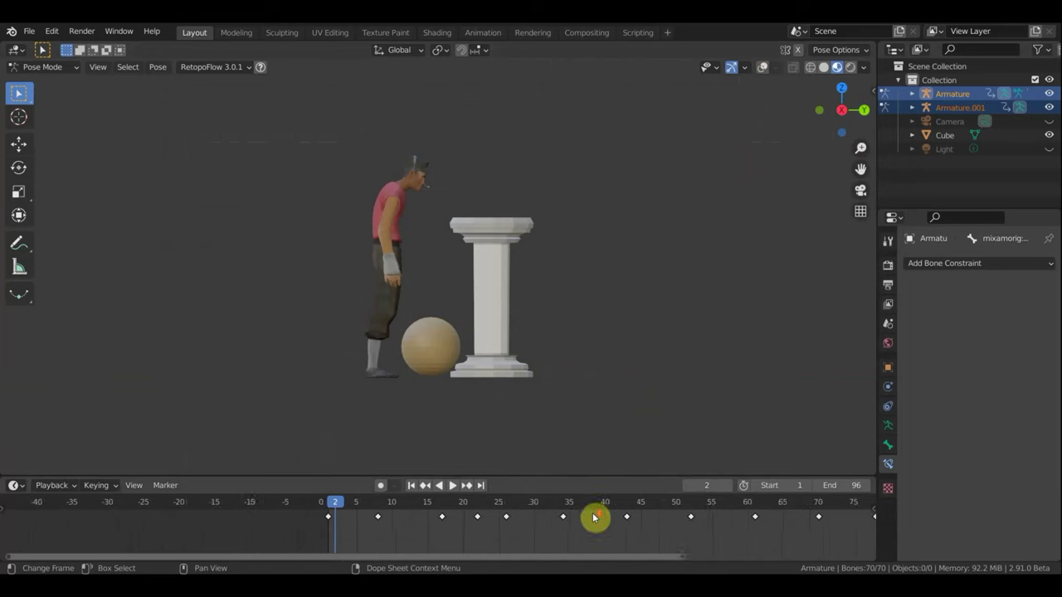
scroll(595, 530, up, 1)
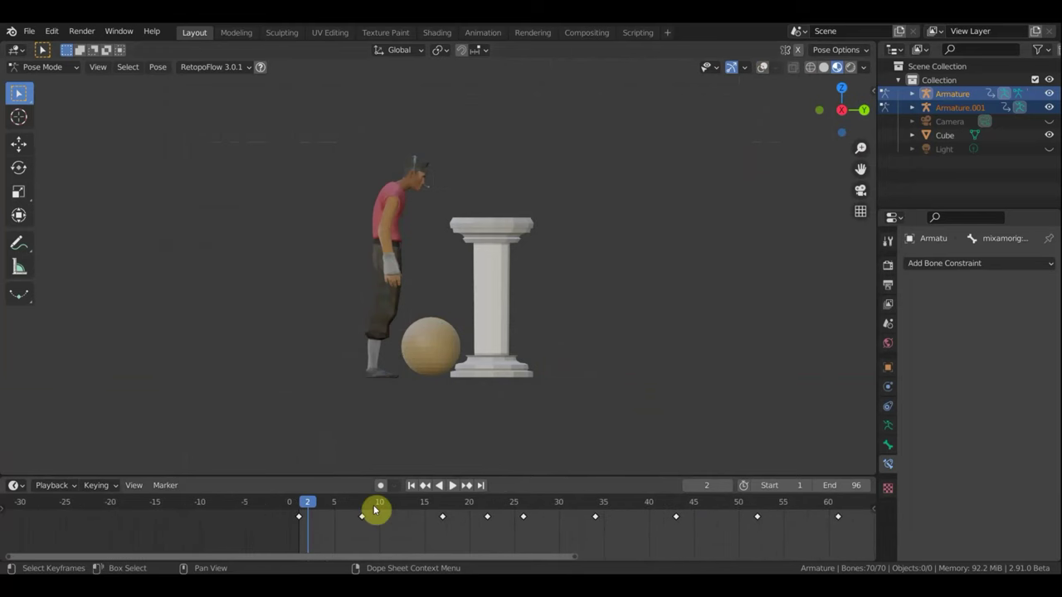
ctrl+scroll(279, 514, down, 1)
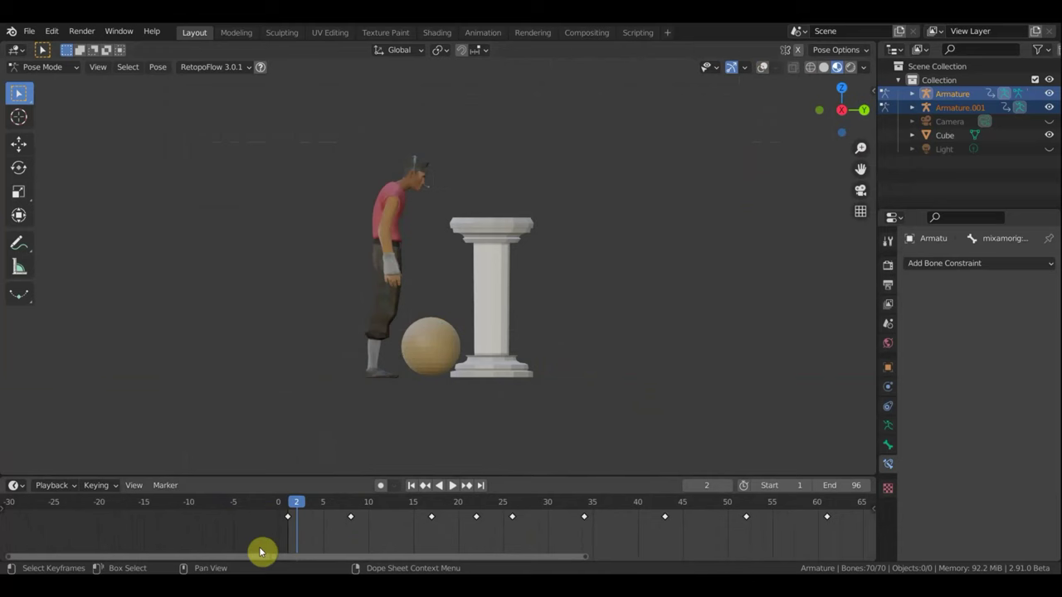
- Play the animation from frame 1 and scrub to where he grabs the ball
click(287, 504)
key(space)
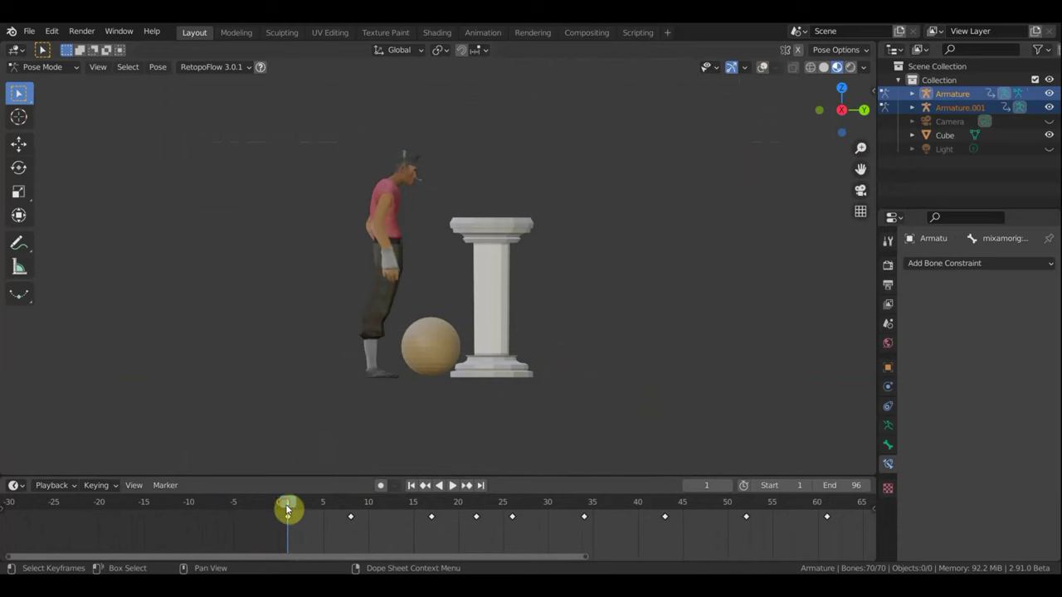
key(space)
drag(504, 518, 584, 532)
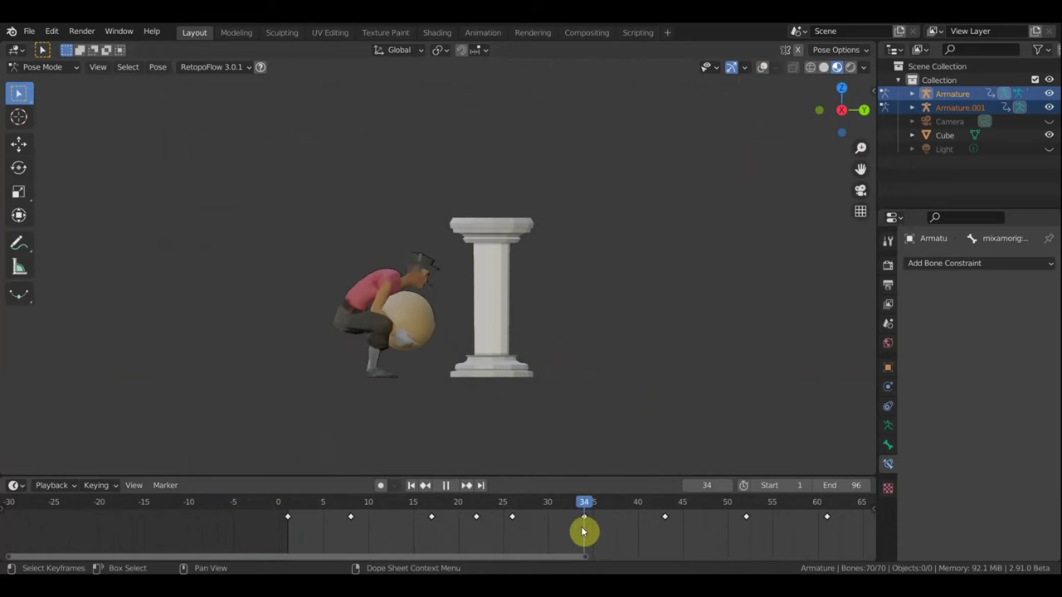
key(space)
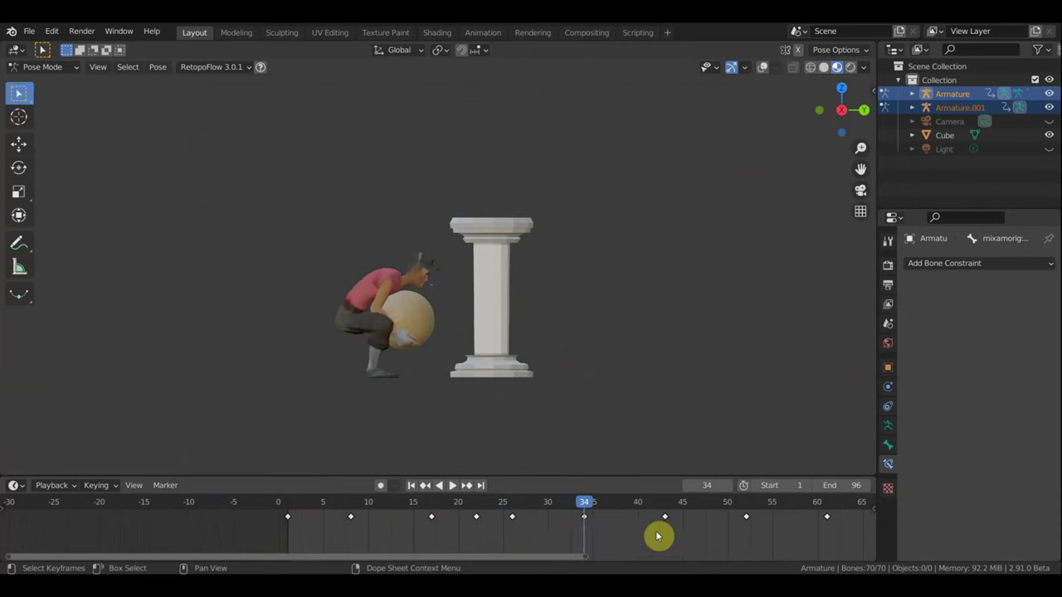
scroll(662, 538, up, 2)
scroll(672, 541, down, 1)
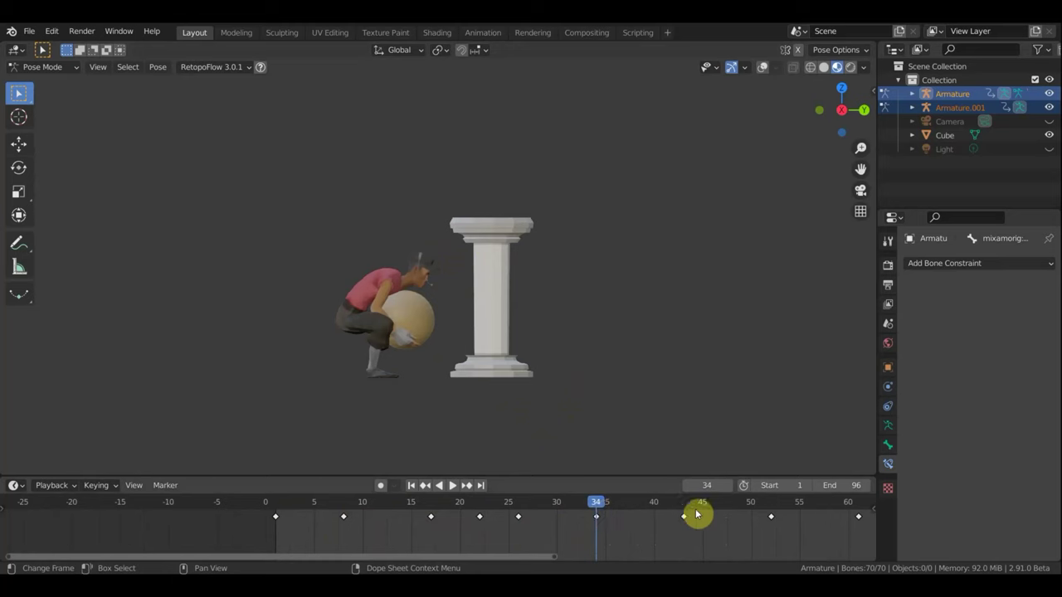
scroll(747, 516, down, 1)
- Compare the poses at frames 52 and 61, then return to the frame-52 keyframe
click(746, 508)
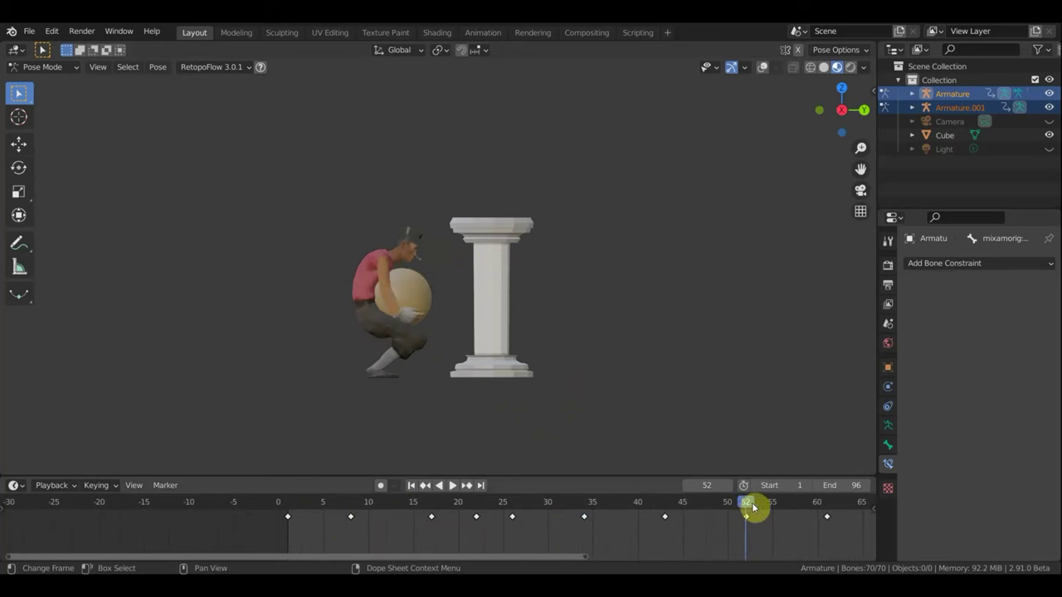
scroll(772, 515, down, 1)
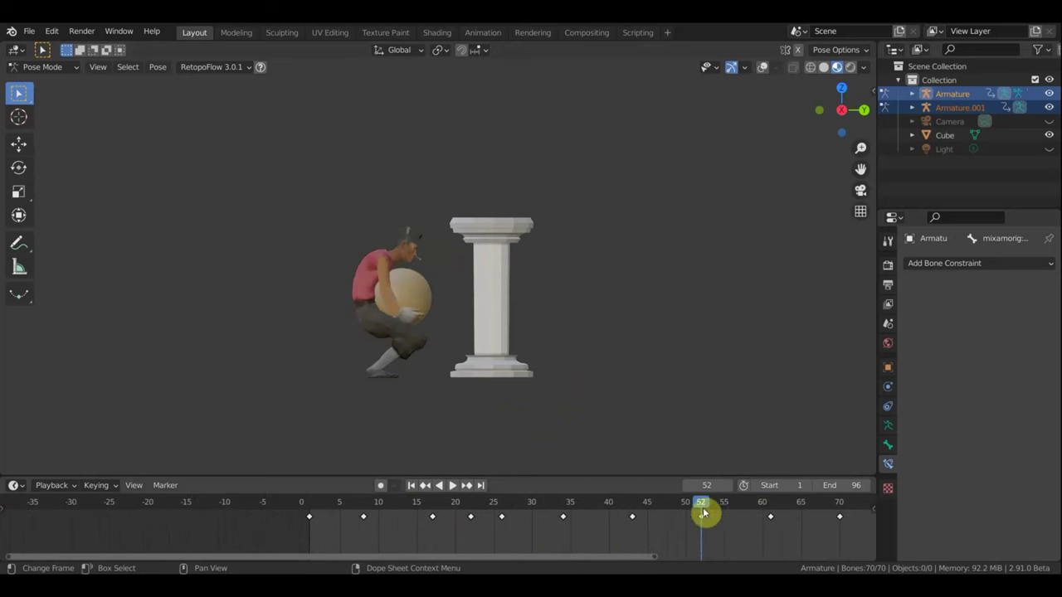
click(770, 506)
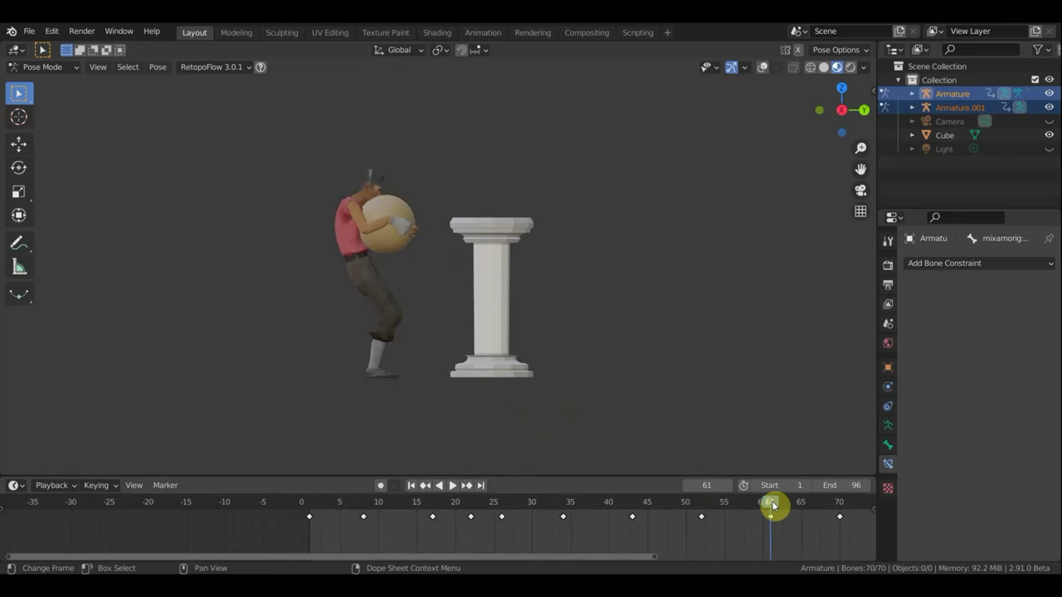
click(705, 515)
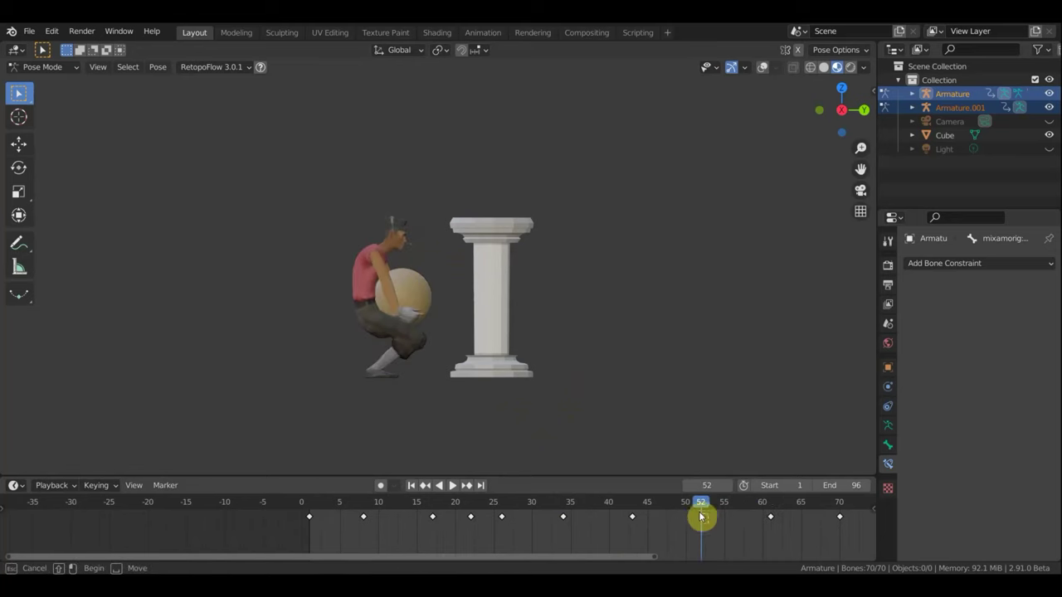
- Move the frame-52 keyframe to frame 50 and rewind near the start
key(g)
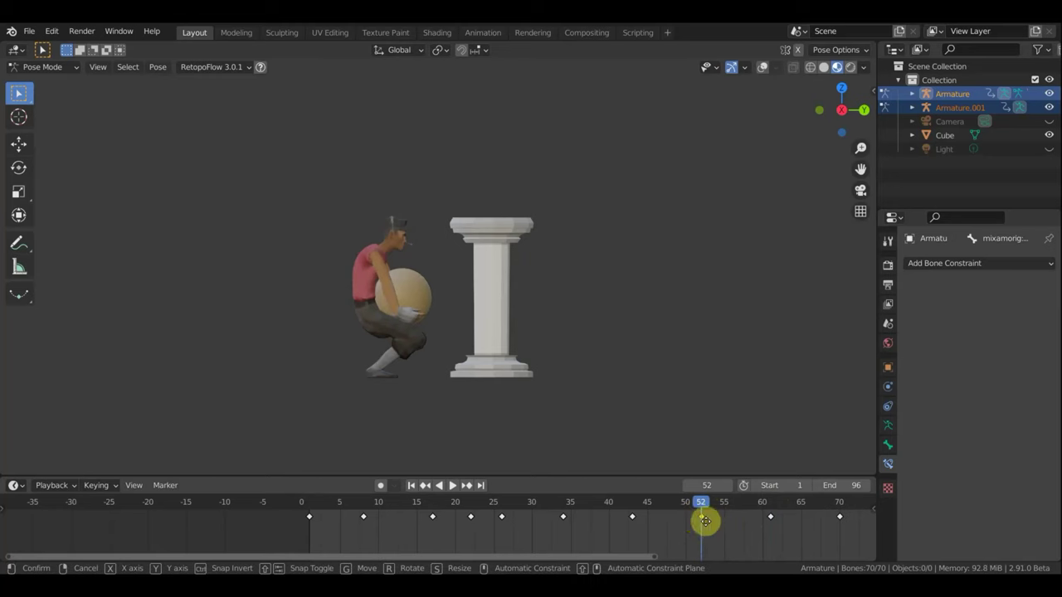
click(700, 525)
drag(699, 508, 310, 515)
- Preview the lift timing, then go to frame 34 to view the crouch
click(455, 487)
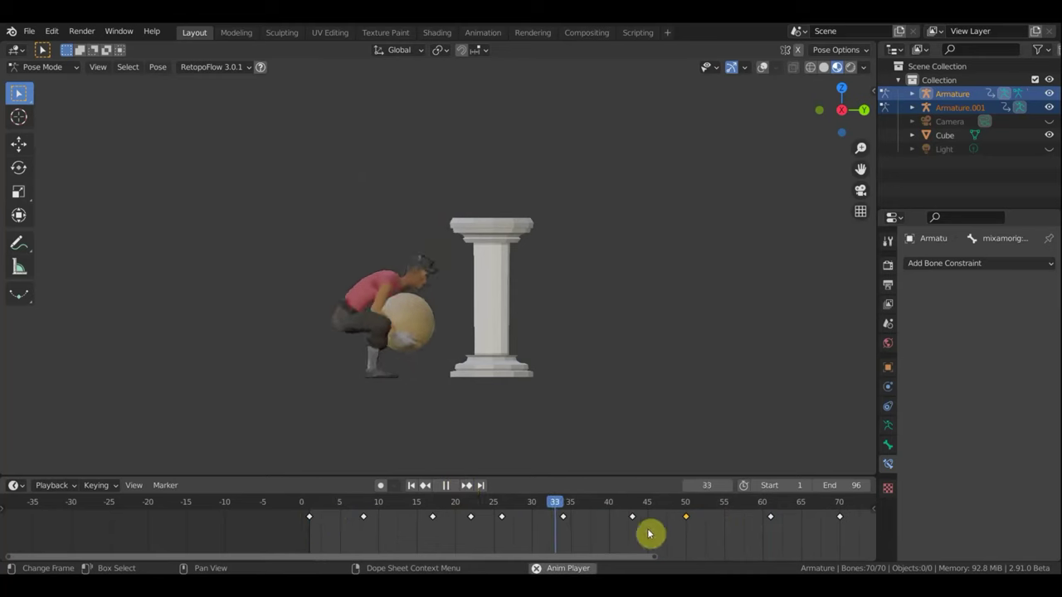
click(448, 488)
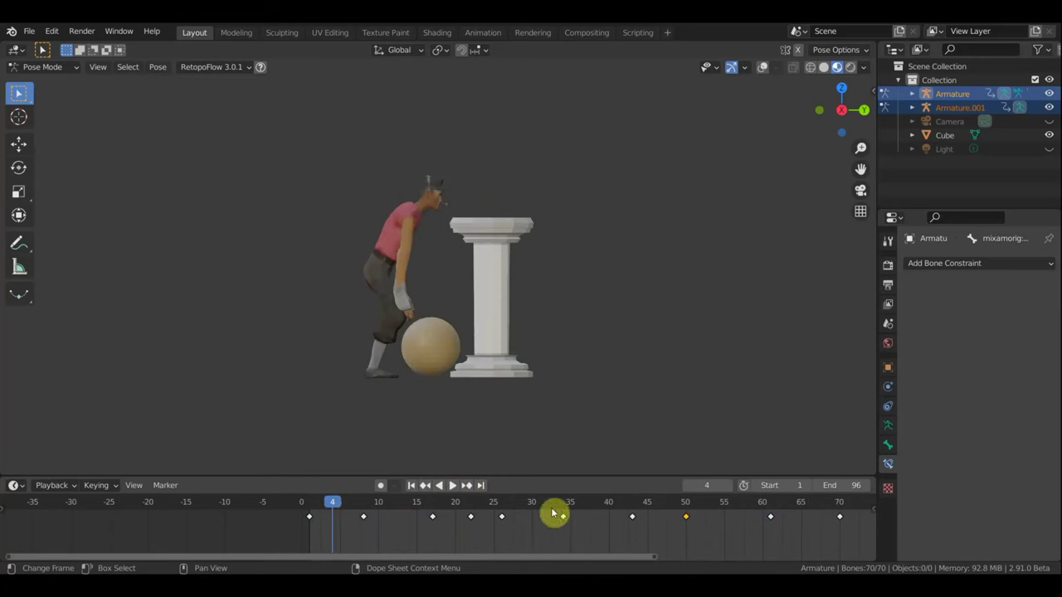
drag(552, 513, 581, 514)
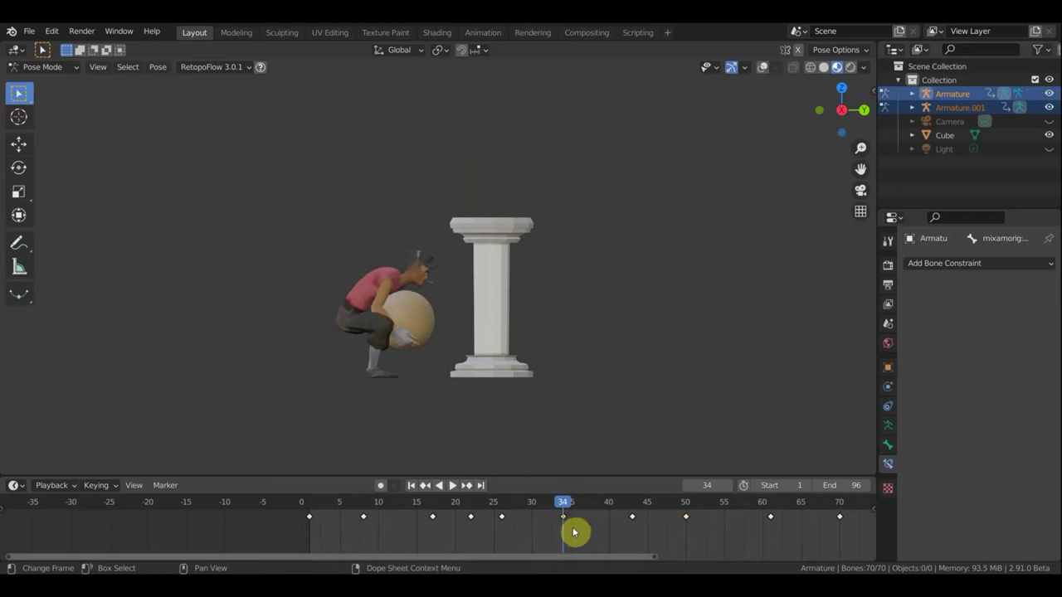
- Slide the frame-34 crouch keyframe to frame 30 and replay the lift from frame 1
drag(569, 528, 541, 522)
click(539, 523)
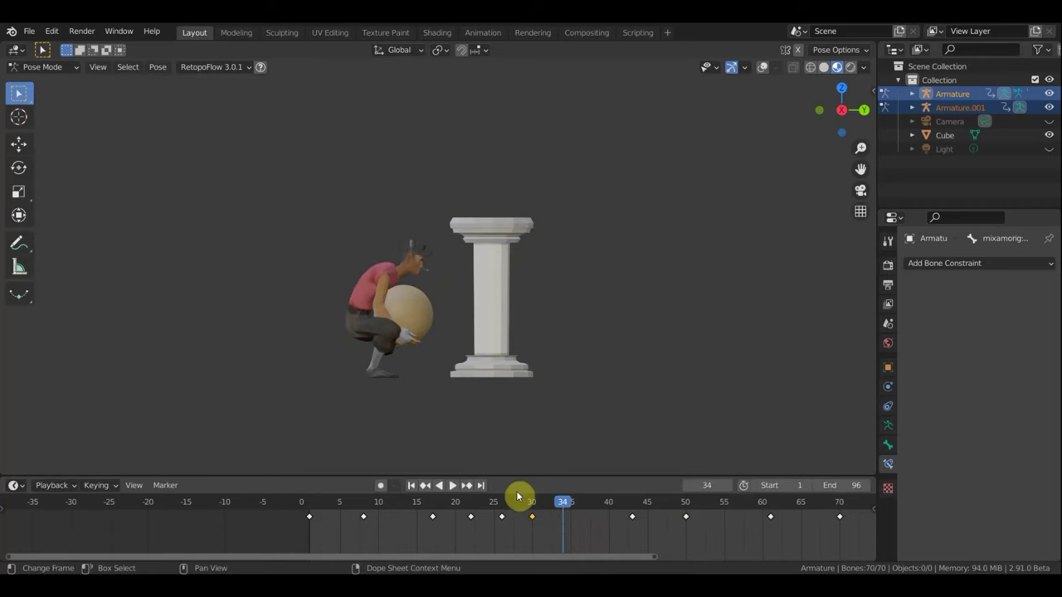
key(shift+ctrl+space)
drag(381, 505, 310, 507)
click(456, 494)
click(452, 489)
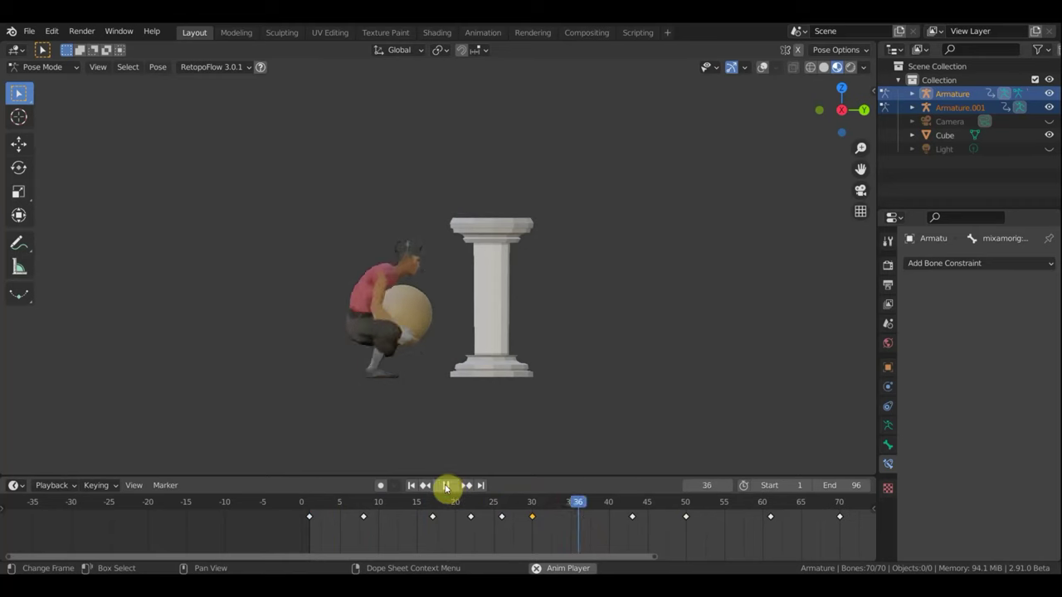
click(445, 487)
- Box-select the frame-30 keyframe, move it to frame 35, and rewind to replay
mouse_move(677, 504)
mouse_down()
mouse_move(365, 509)
mouse_move(537, 514)
mouse_up()
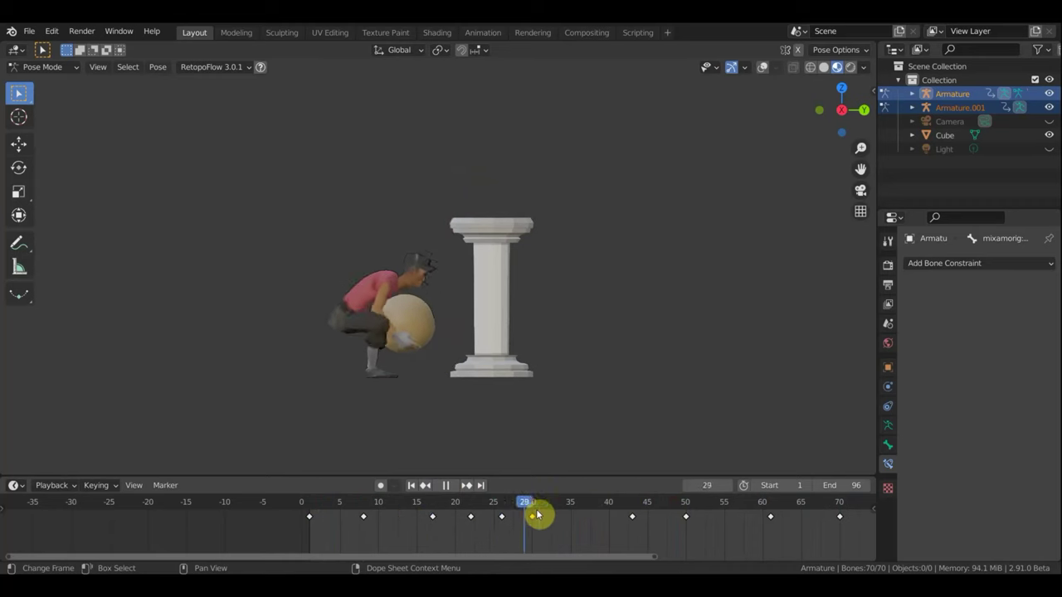
key(b)
drag(523, 517, 531, 528)
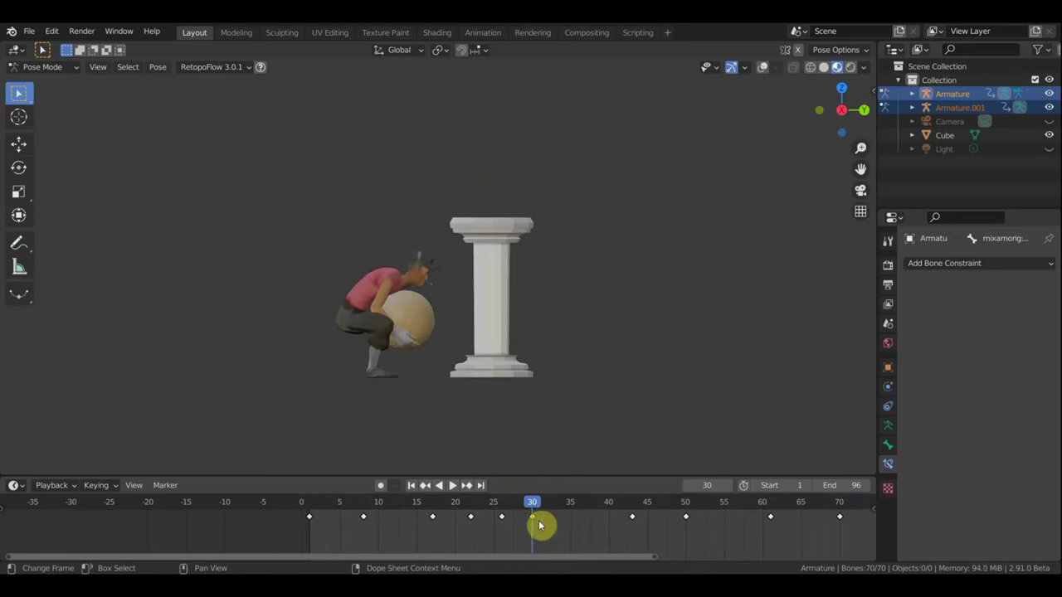
key(g)
click(584, 529)
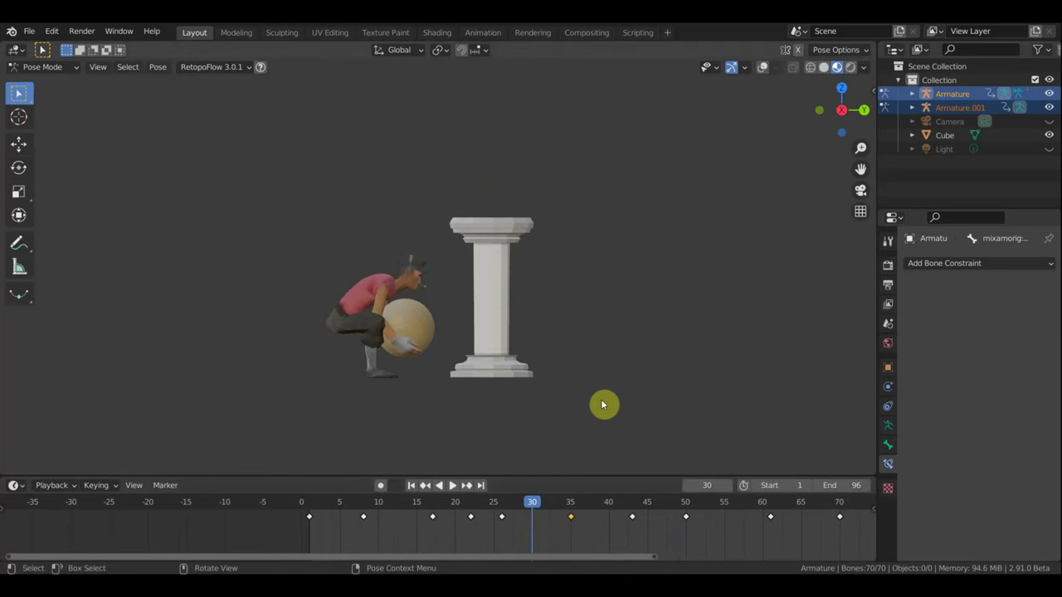
drag(515, 502, 313, 509)
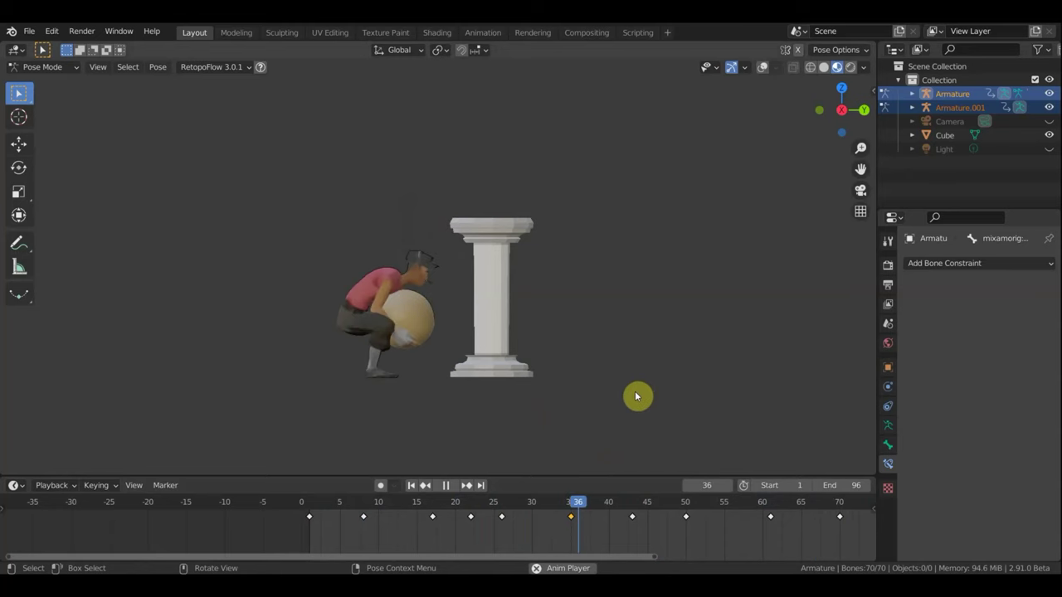
- Stop playback, zoom the Dope Sheet, and jump to frame 30
key(space)
scroll(654, 531, down, 2)
scroll(664, 523, down, 1)
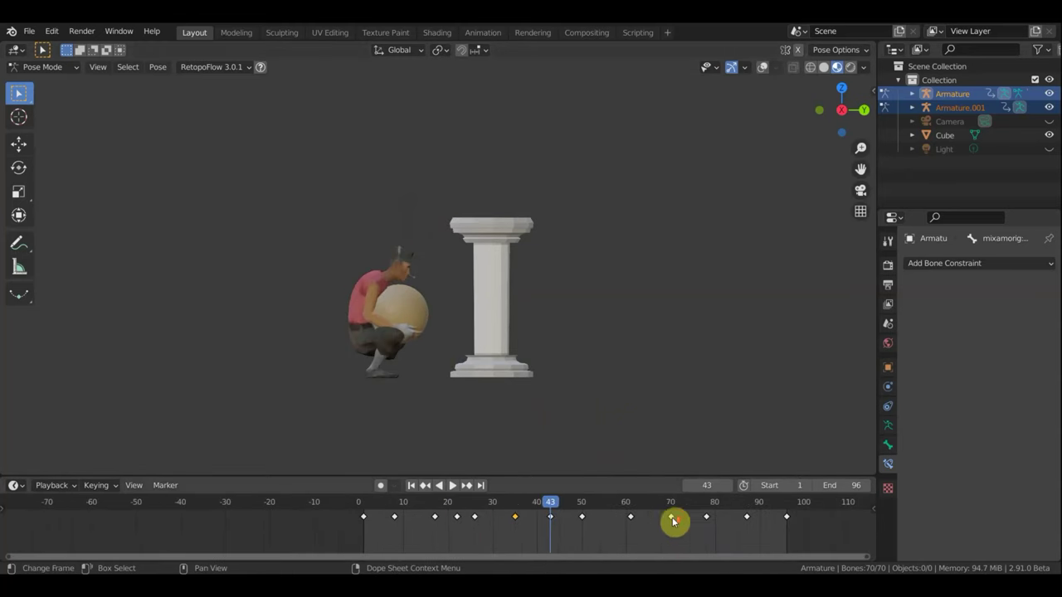
scroll(743, 514, up, 2)
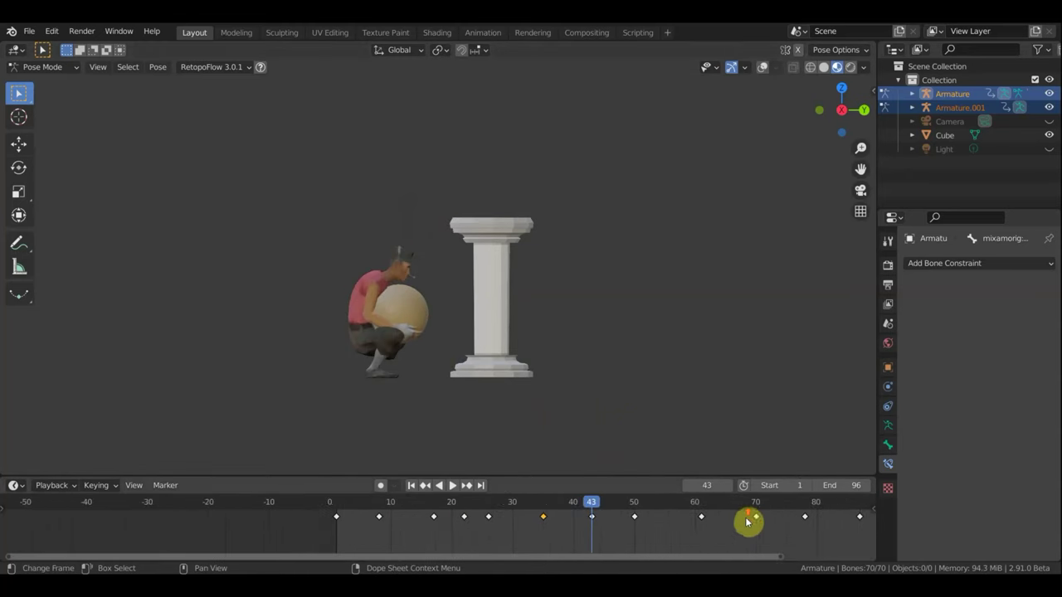
scroll(747, 521, up, 1)
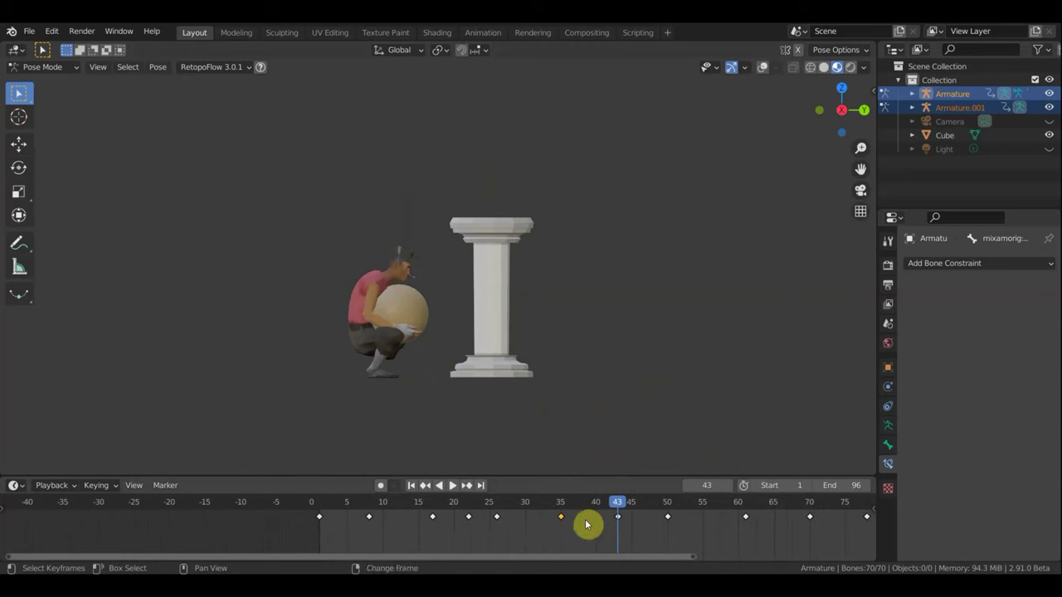
scroll(563, 523, up, 1)
click(541, 508)
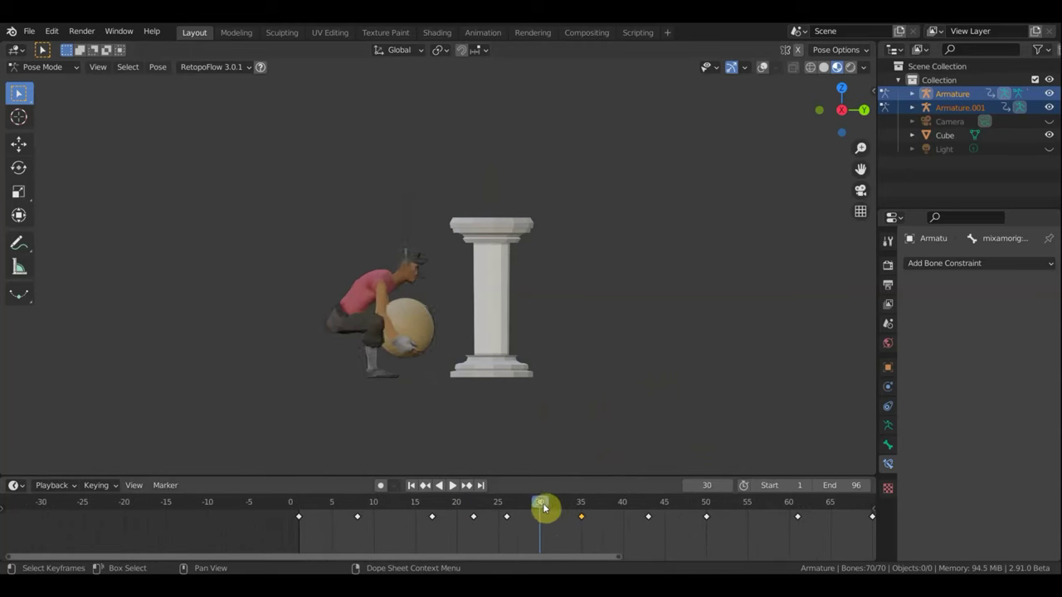
scroll(598, 514, up, 3)
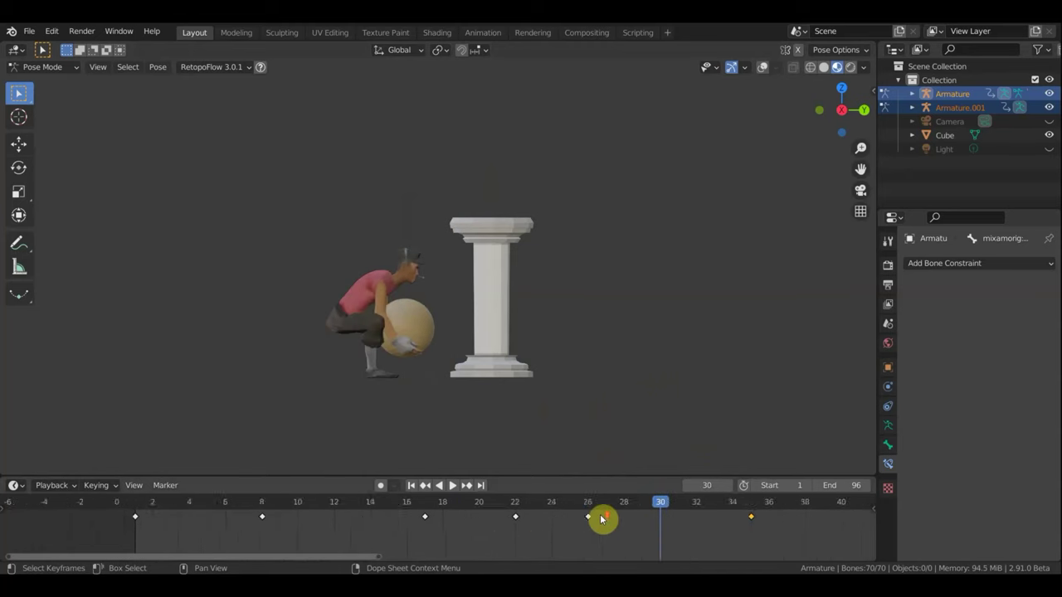
scroll(603, 517, up, 2)
scroll(219, 522, down, 1)
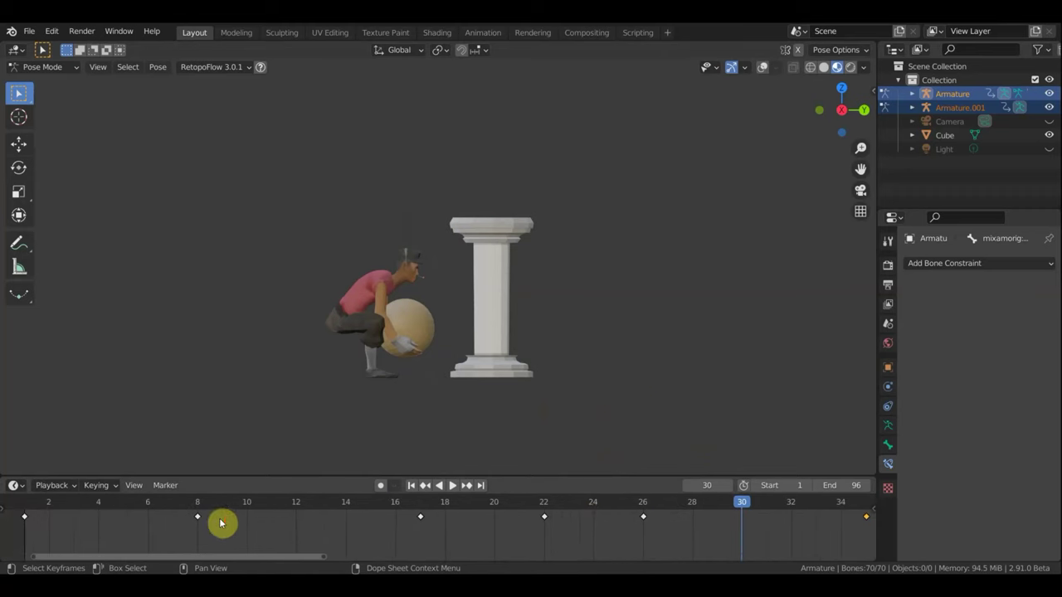
- Step through frames 10, 12, 14 and 16 to inspect the character reaching for the ball
click(296, 509)
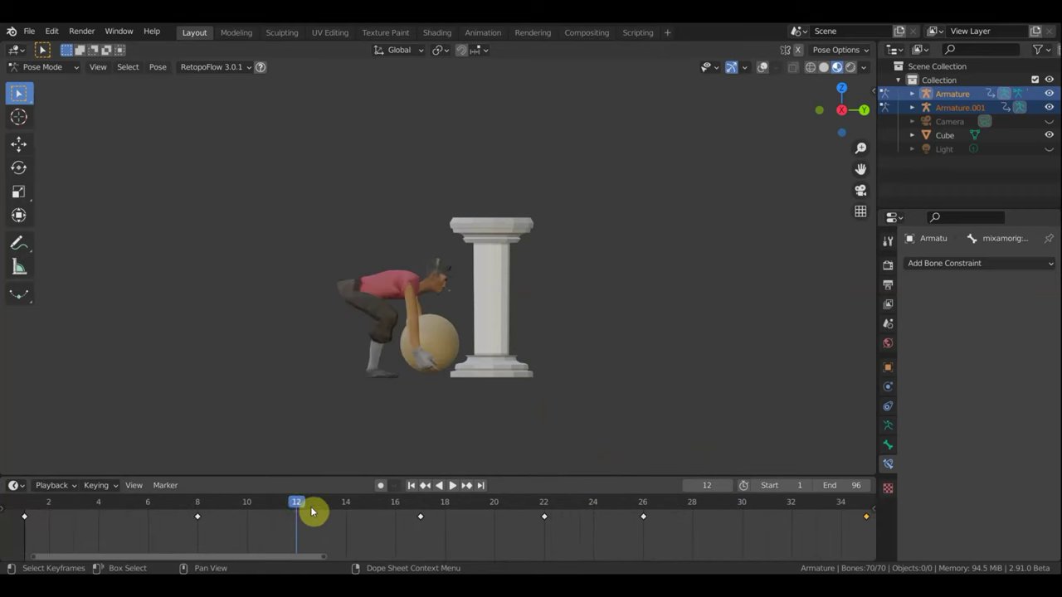
drag(255, 505, 249, 508)
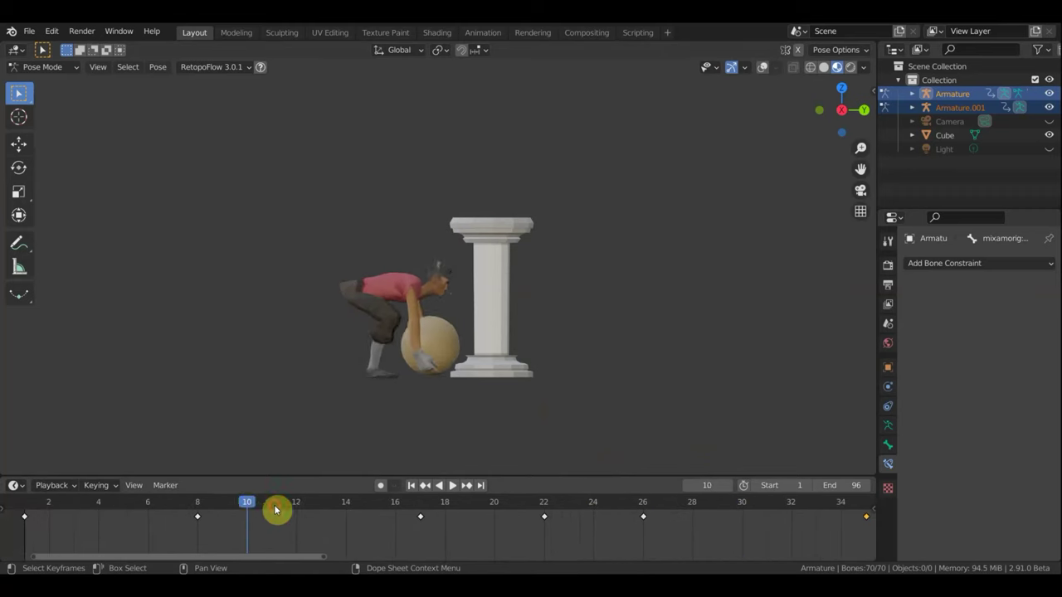
click(288, 505)
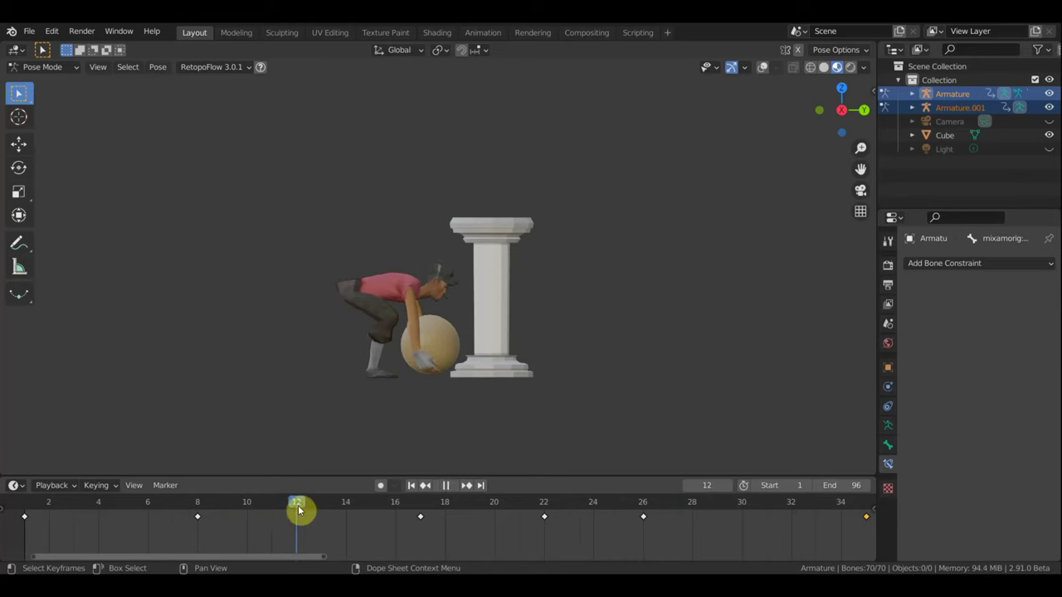
click(348, 508)
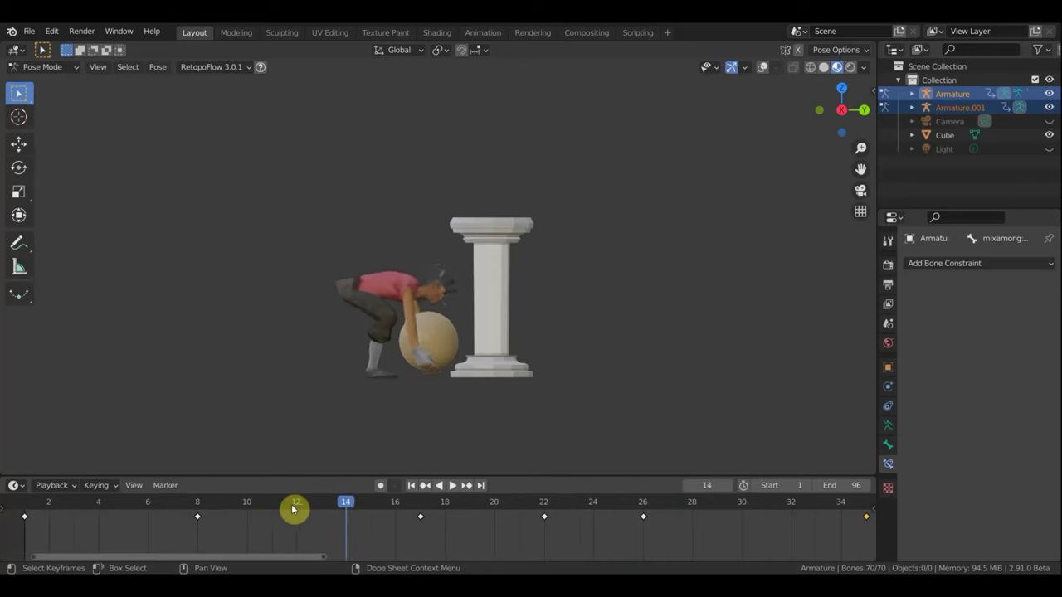
click(397, 512)
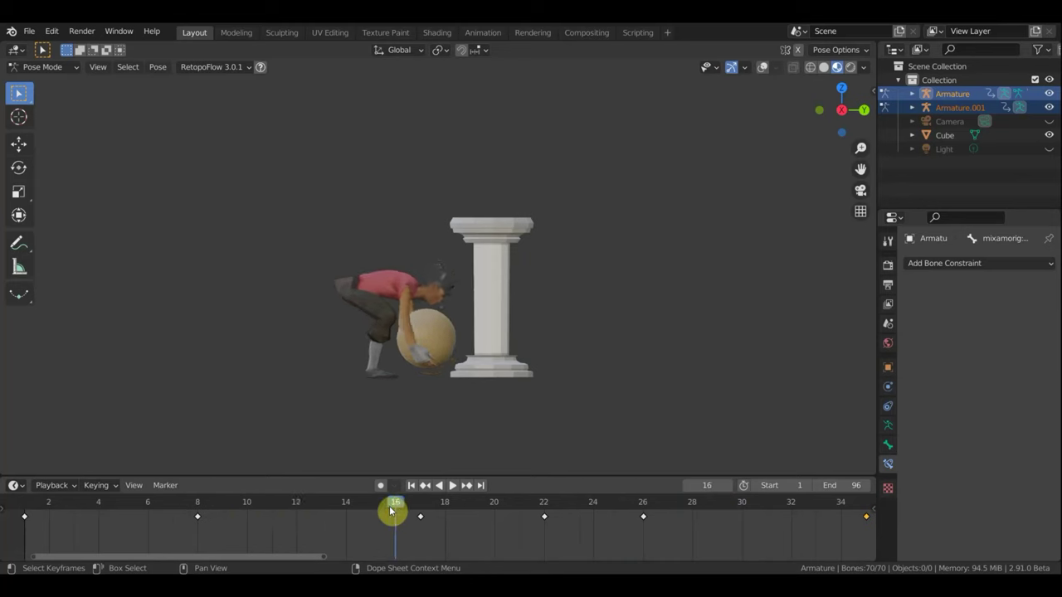
drag(344, 511, 267, 516)
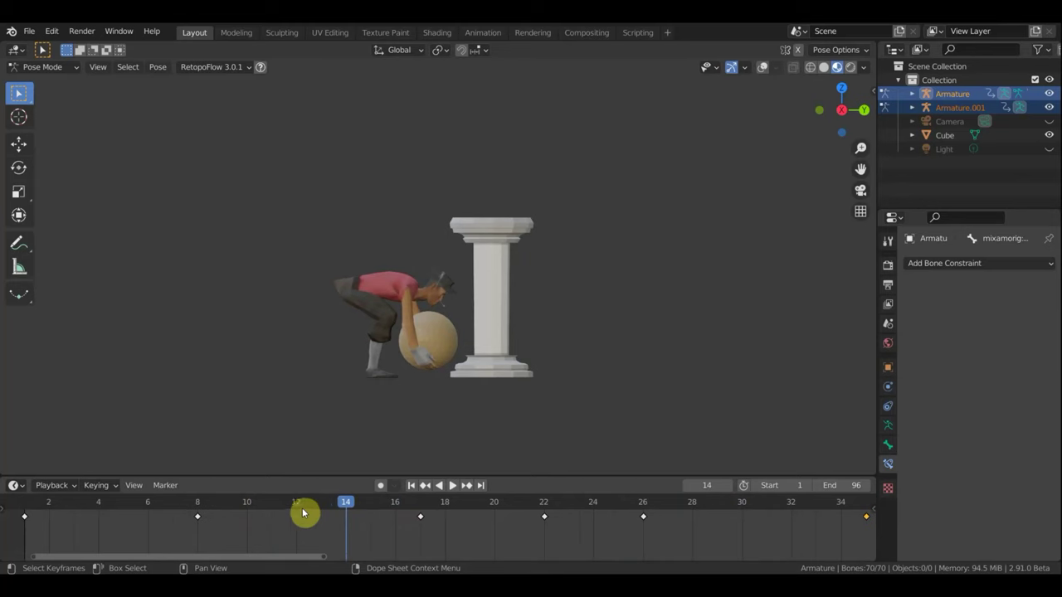
click(247, 511)
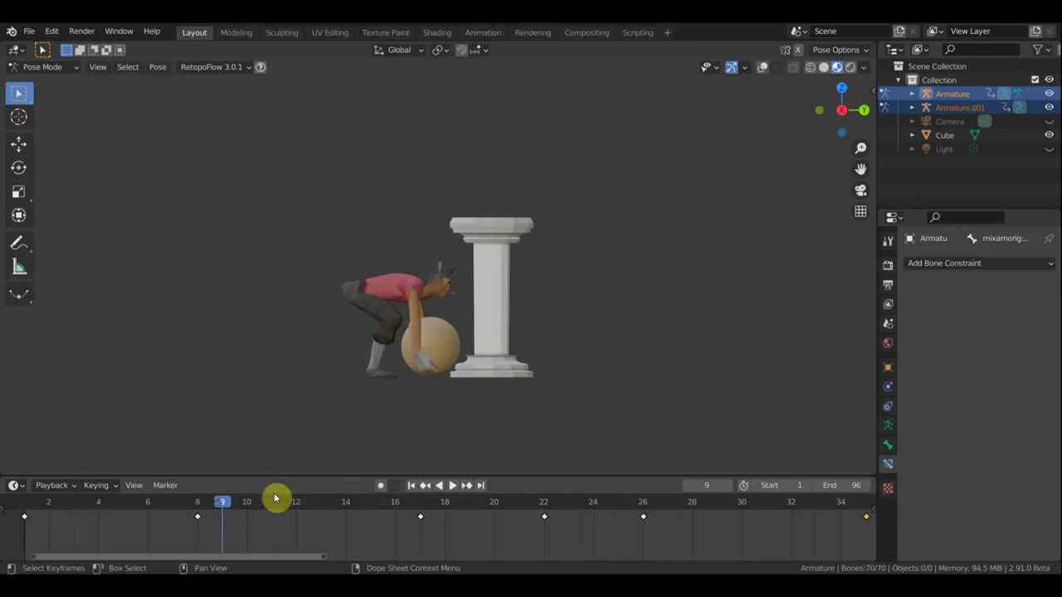
scroll(434, 315, down, 4)
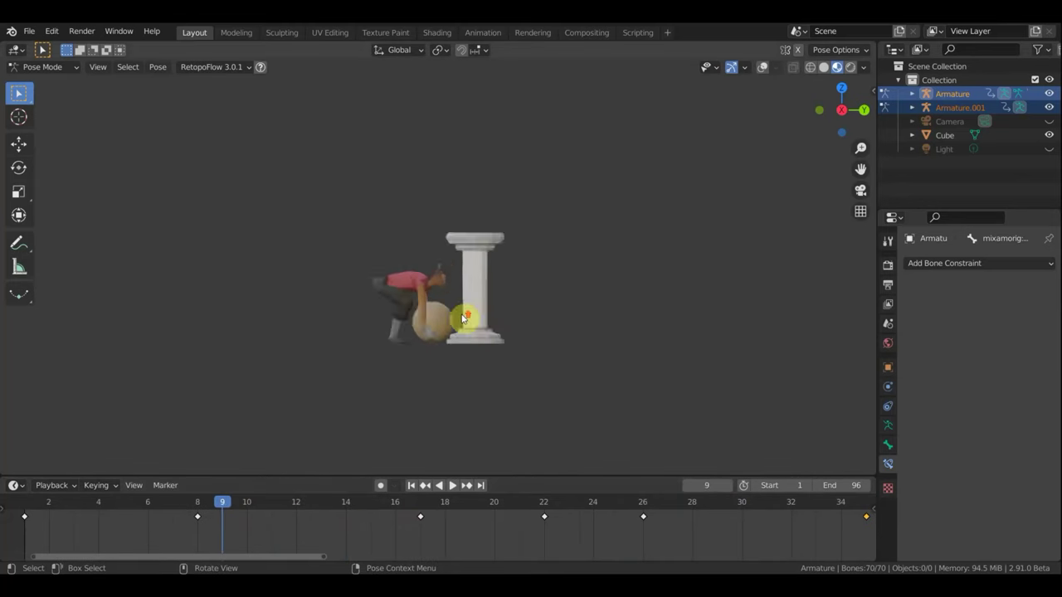
scroll(463, 318, up, 5)
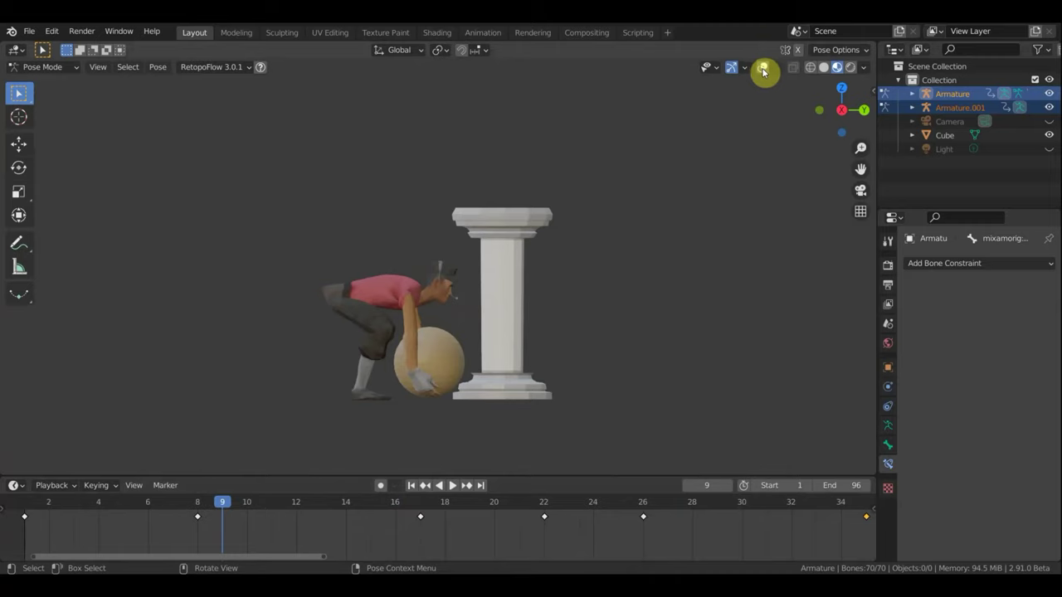